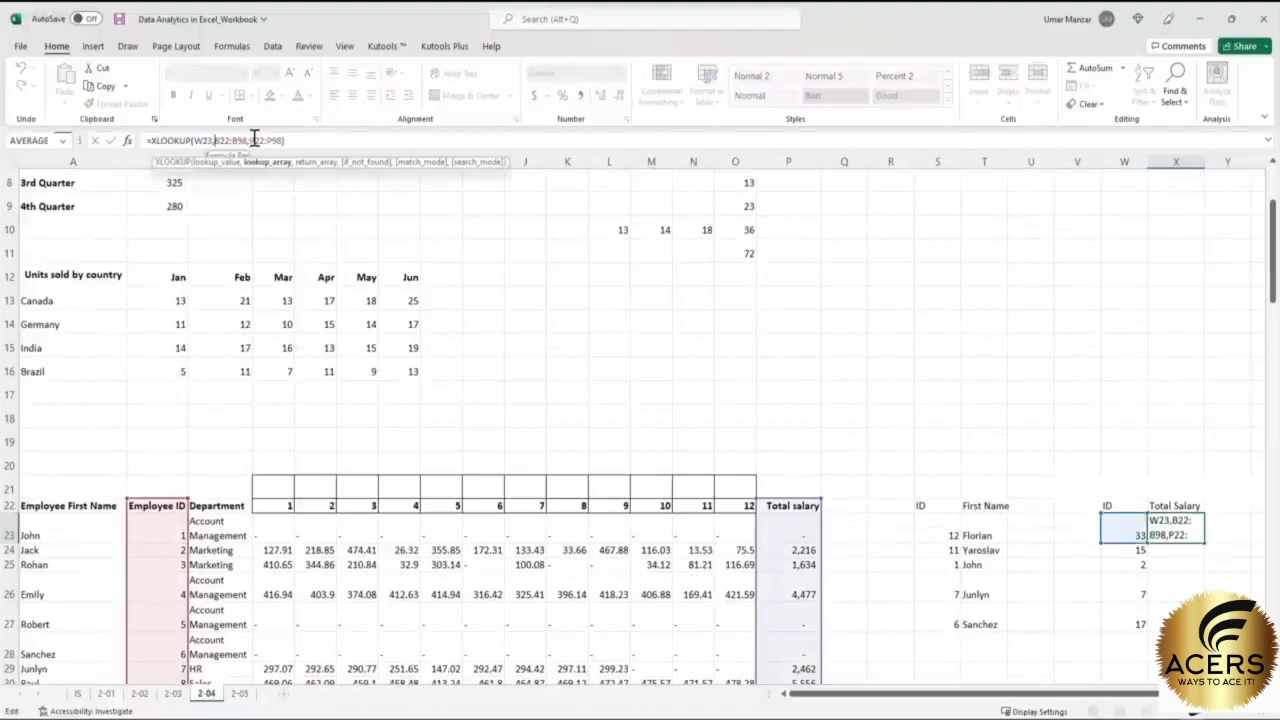
- Make the lookup range B22:B98 and return range P22:P98 absolute in the XLOOKUP formula in X23
left_click(229, 139)
key("F4")
left_click(257, 140)
key("F4")
left_click(281, 140)
key("F4")
left_click(305, 141)
key("F4")
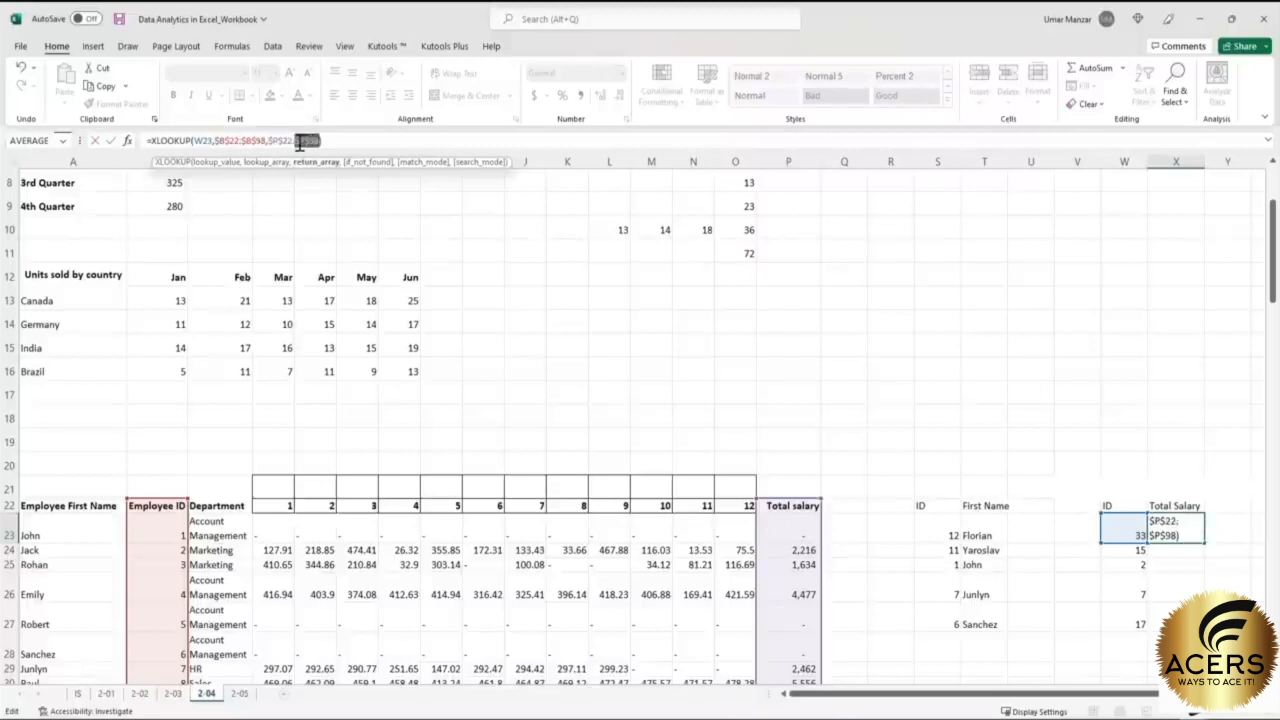
left_click(348, 140)
key("ctrl+Return")
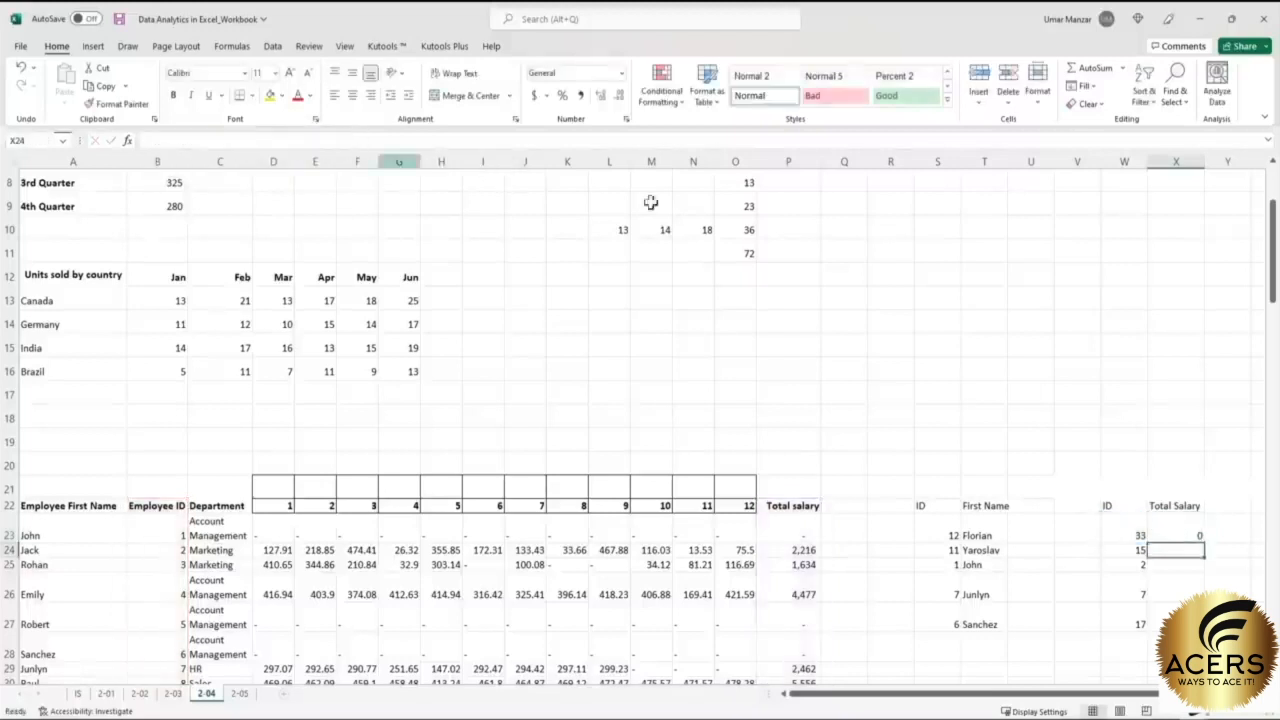
- Fill the Total Salary XLOOKUP formula from X23 down to X27
scroll(1100, 410, "down", 2)
left_click_drag(1203, 453, 1190, 540)
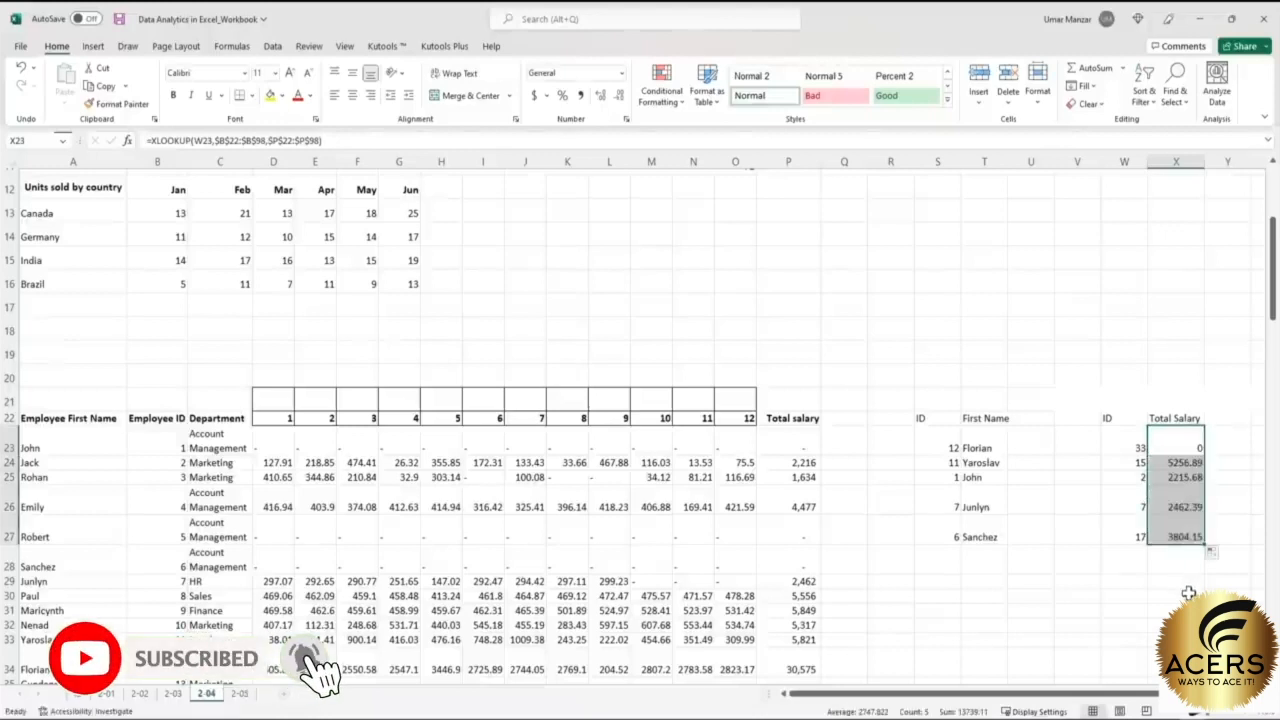
left_click_drag(1177, 440, 1178, 528)
left_click(1121, 438)
left_click_drag(1121, 438, 1120, 531)
left_click(1188, 579)
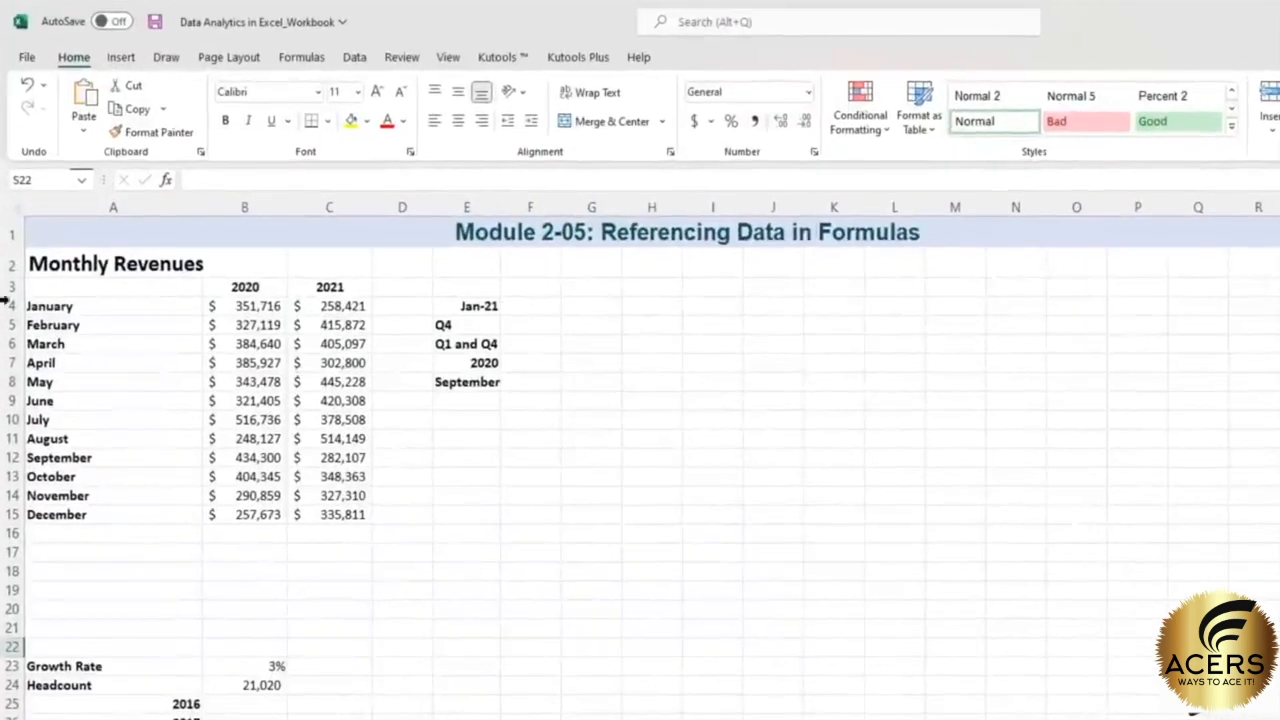
- Examine the 2020 and 2021 monthly revenues table and the summary labels in E4:E8 on the Module 2-05 sheet
left_click(55, 258)
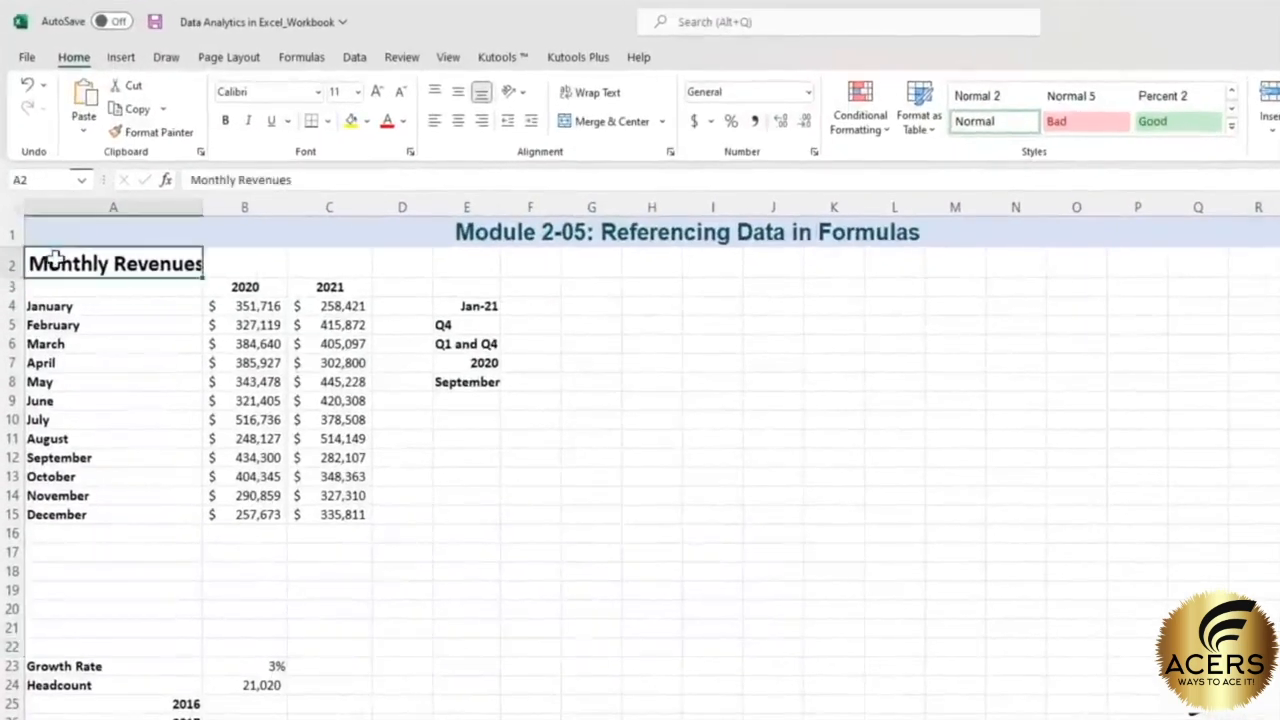
left_click_drag(64, 298, 114, 516)
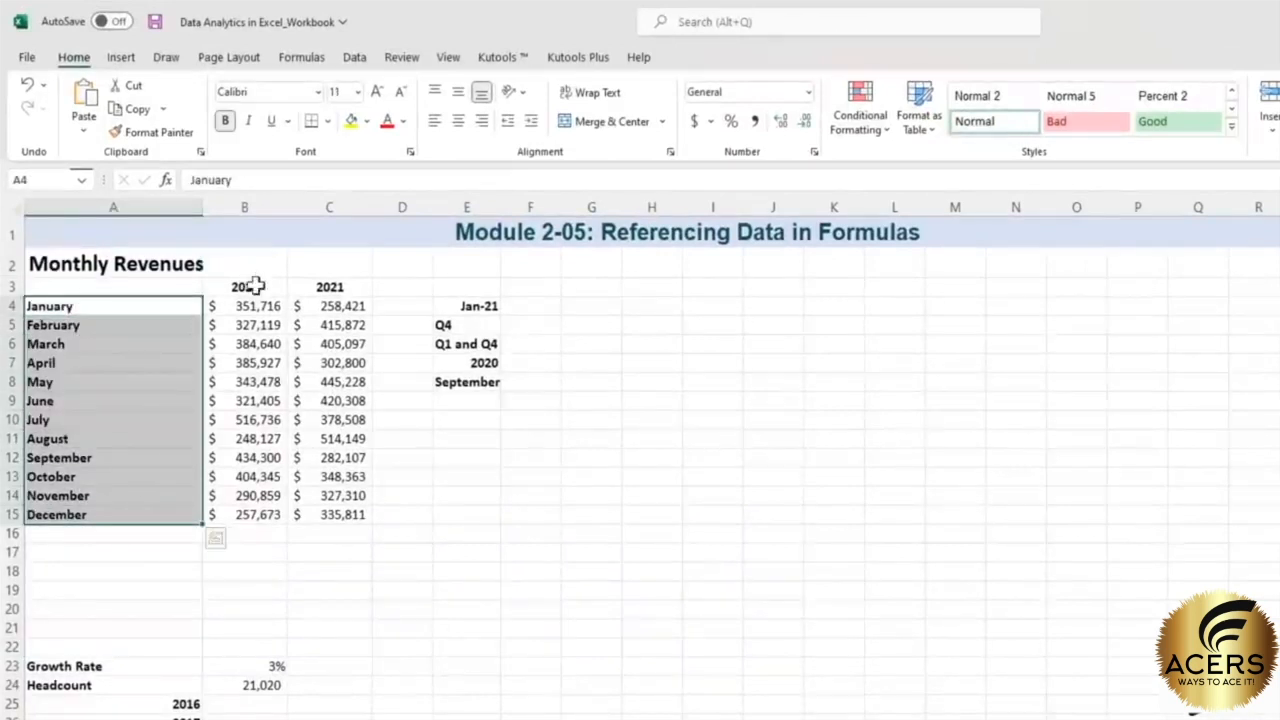
left_click_drag(255, 312, 322, 514)
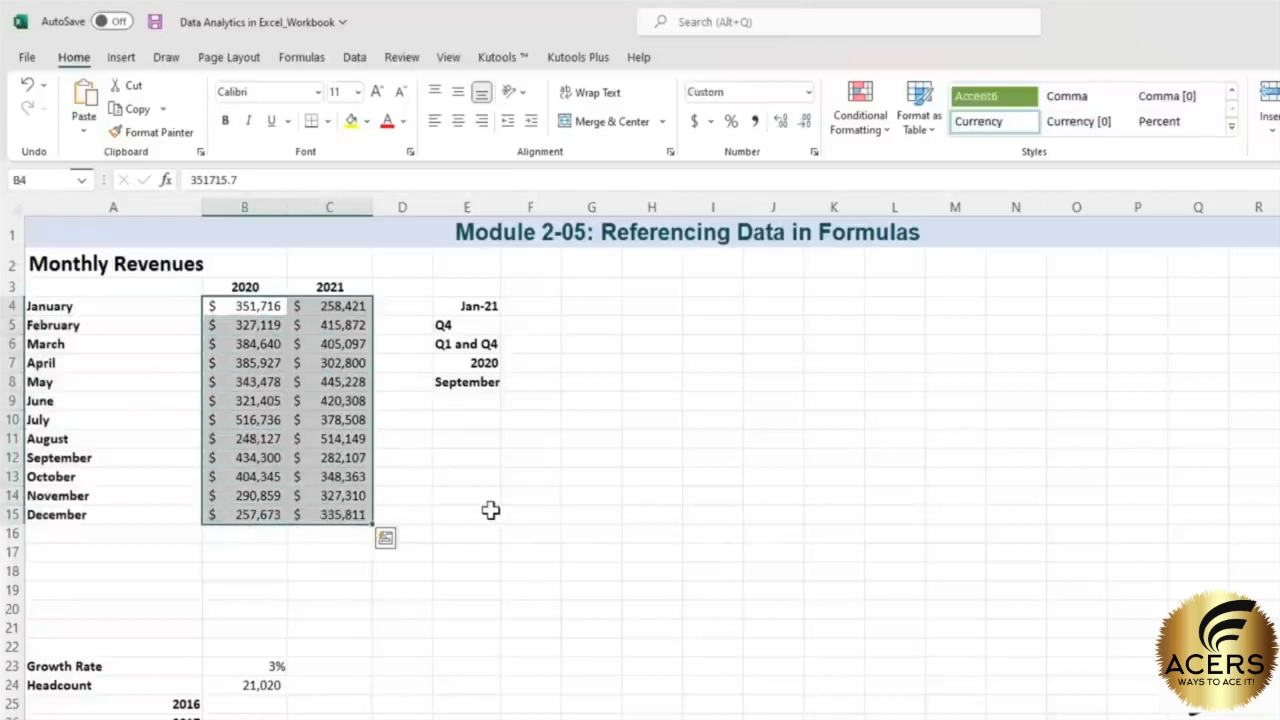
left_click_drag(530, 306, 530, 382)
left_click(513, 282)
left_click(520, 303)
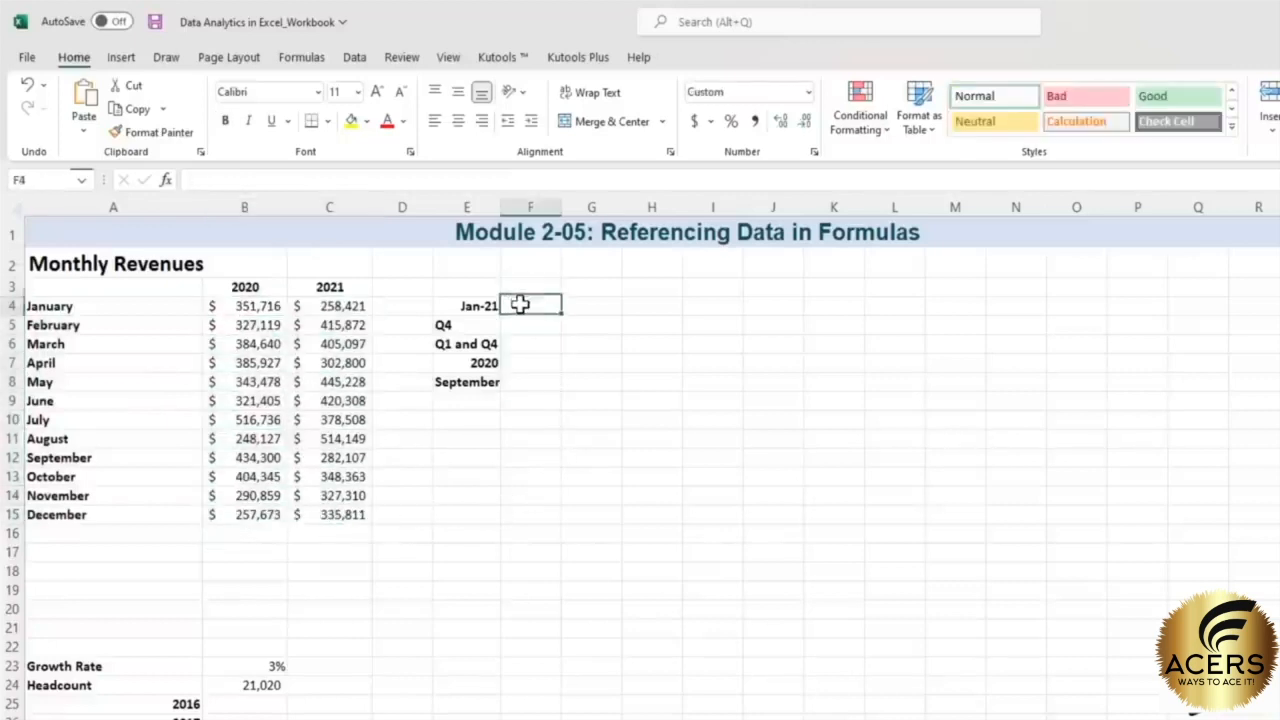
left_click(467, 306)
left_click_drag(467, 306, 453, 386)
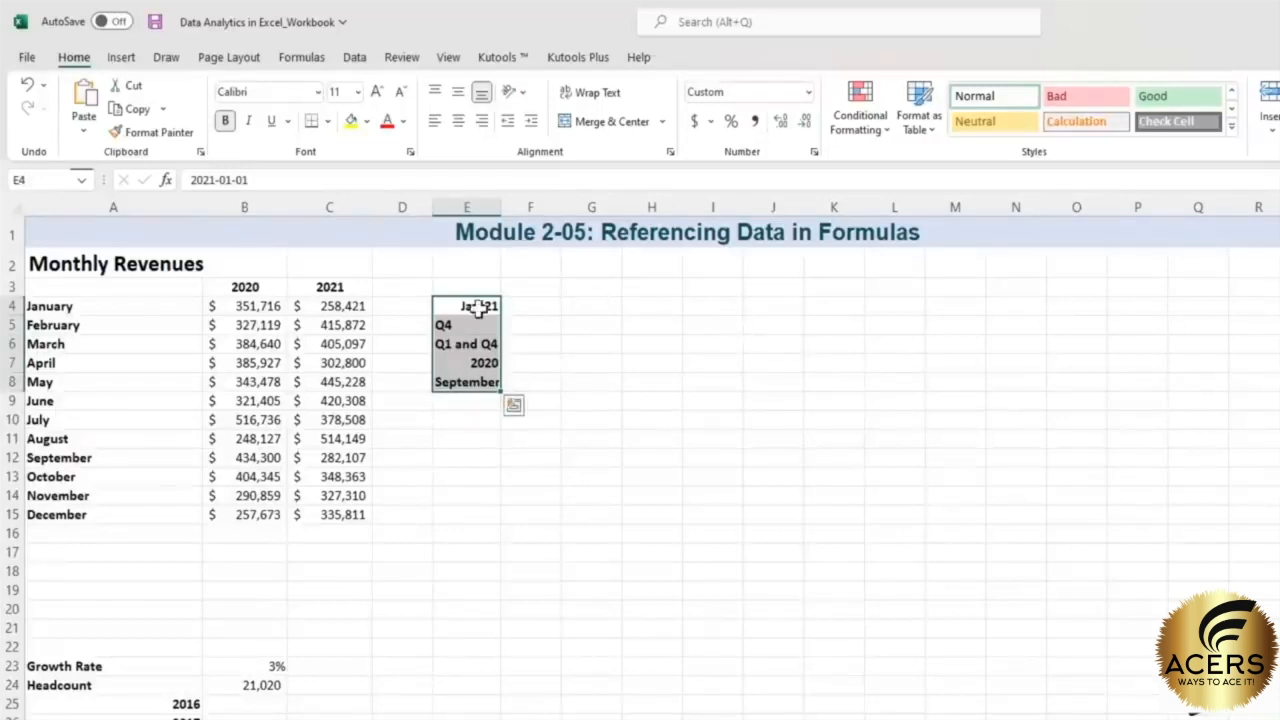
- Enter a formula in F4 that references the January 2021 revenue in C4
left_click(530, 306)
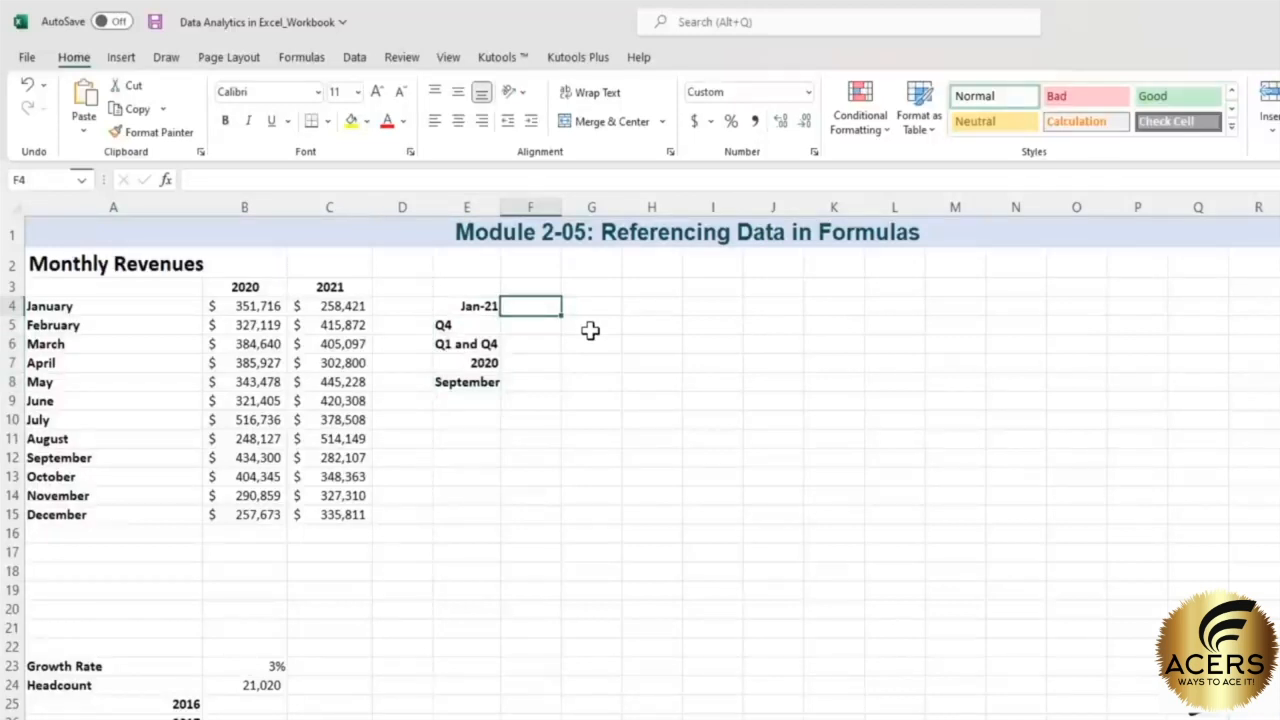
left_click(320, 306)
type("=")
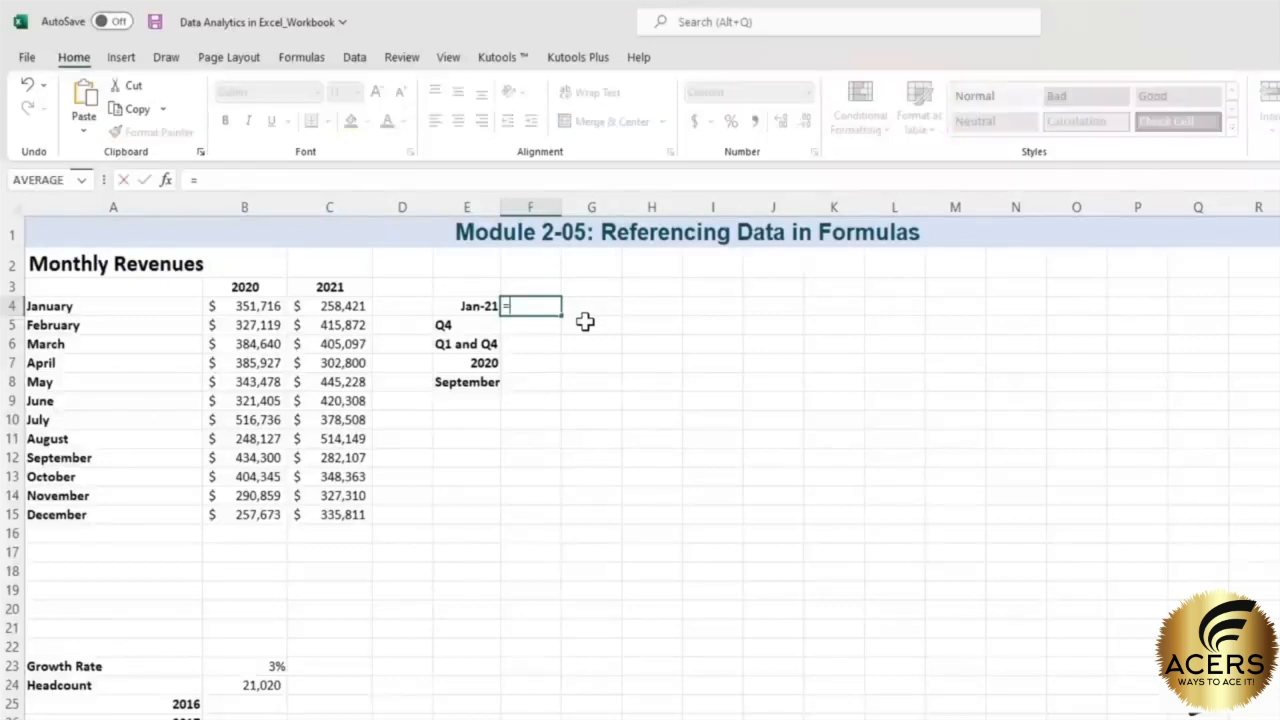
left_click(351, 308)
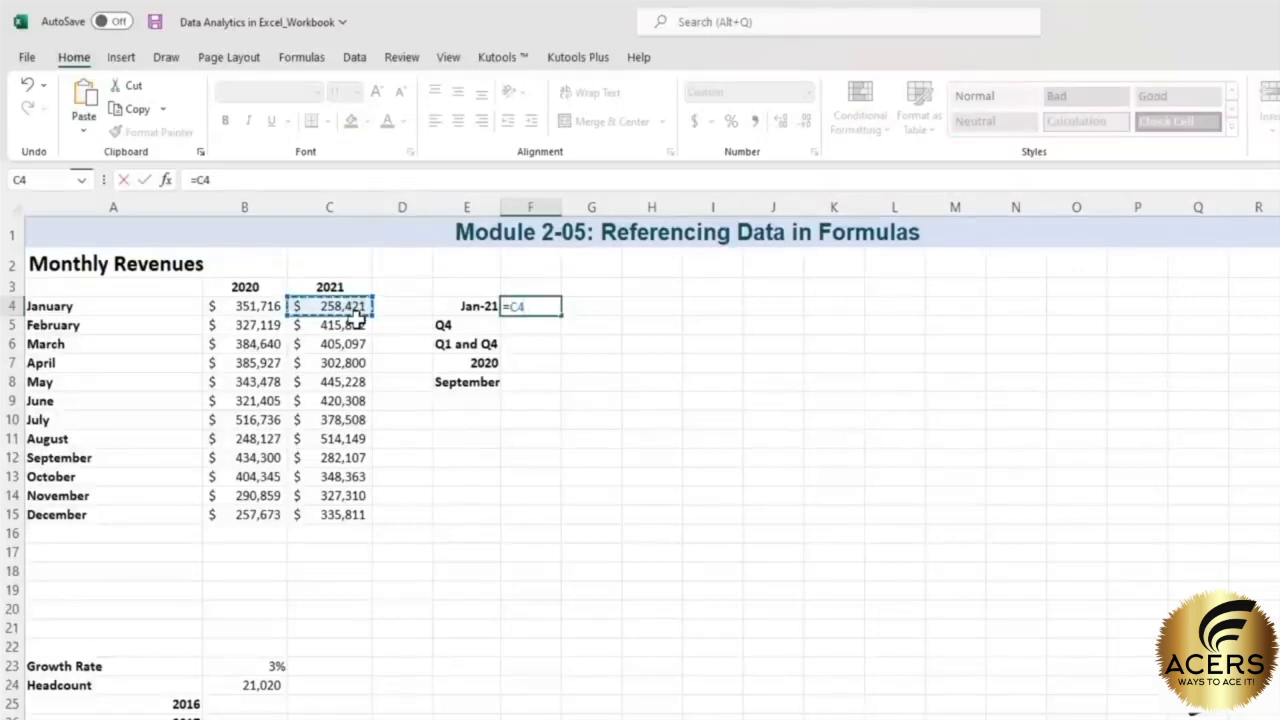
key("Return")
left_click(517, 308)
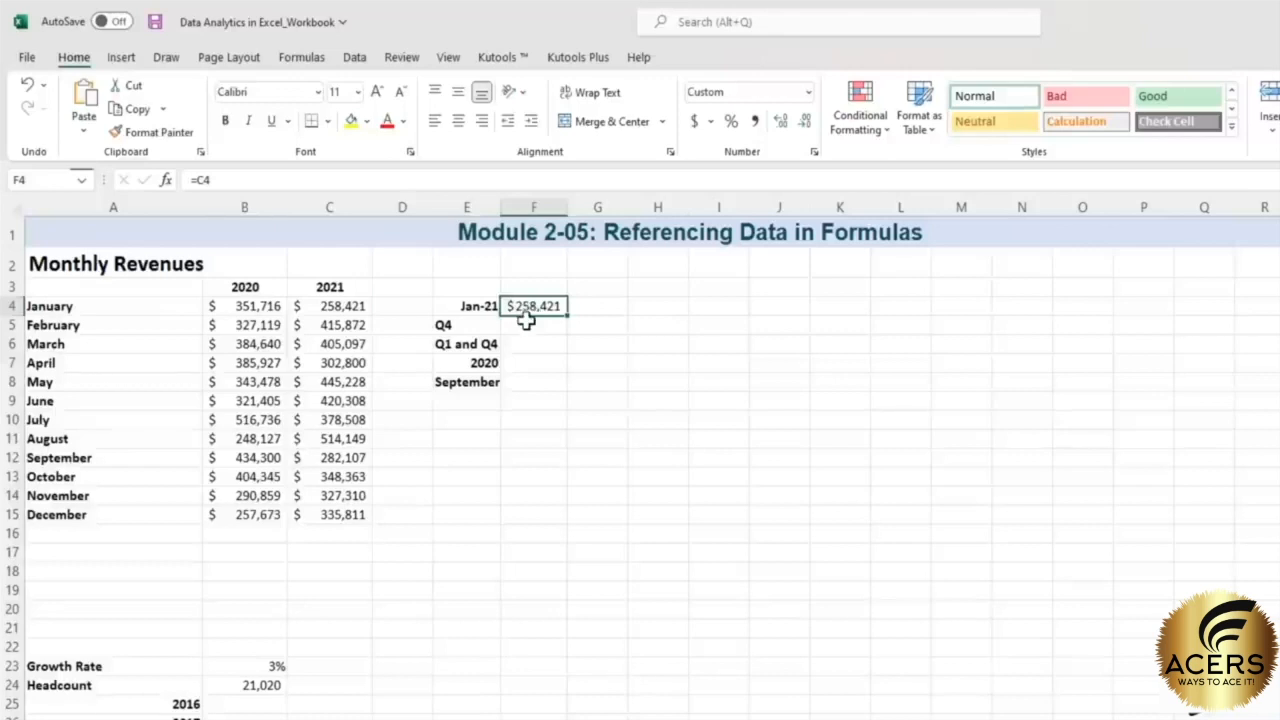
- Sum the 2020 fourth-quarter revenues in F5 with a SUM formula over B13:B15
left_click(526, 320)
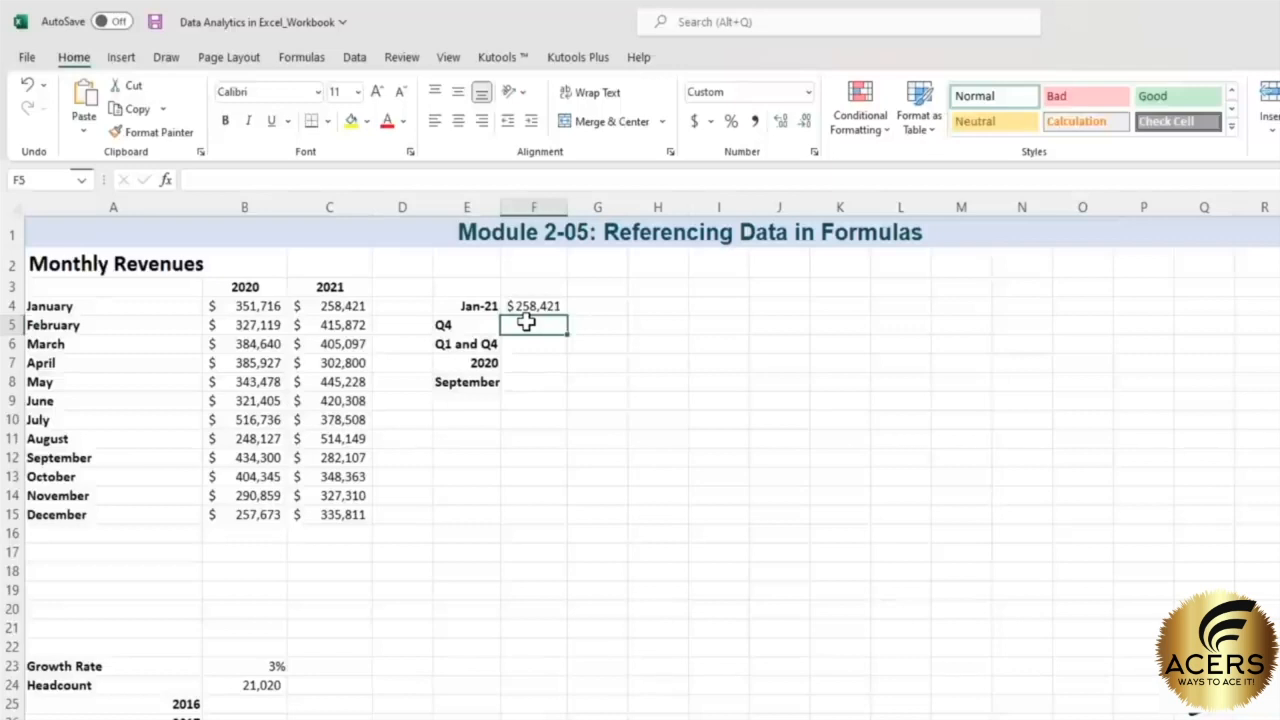
type("=s")
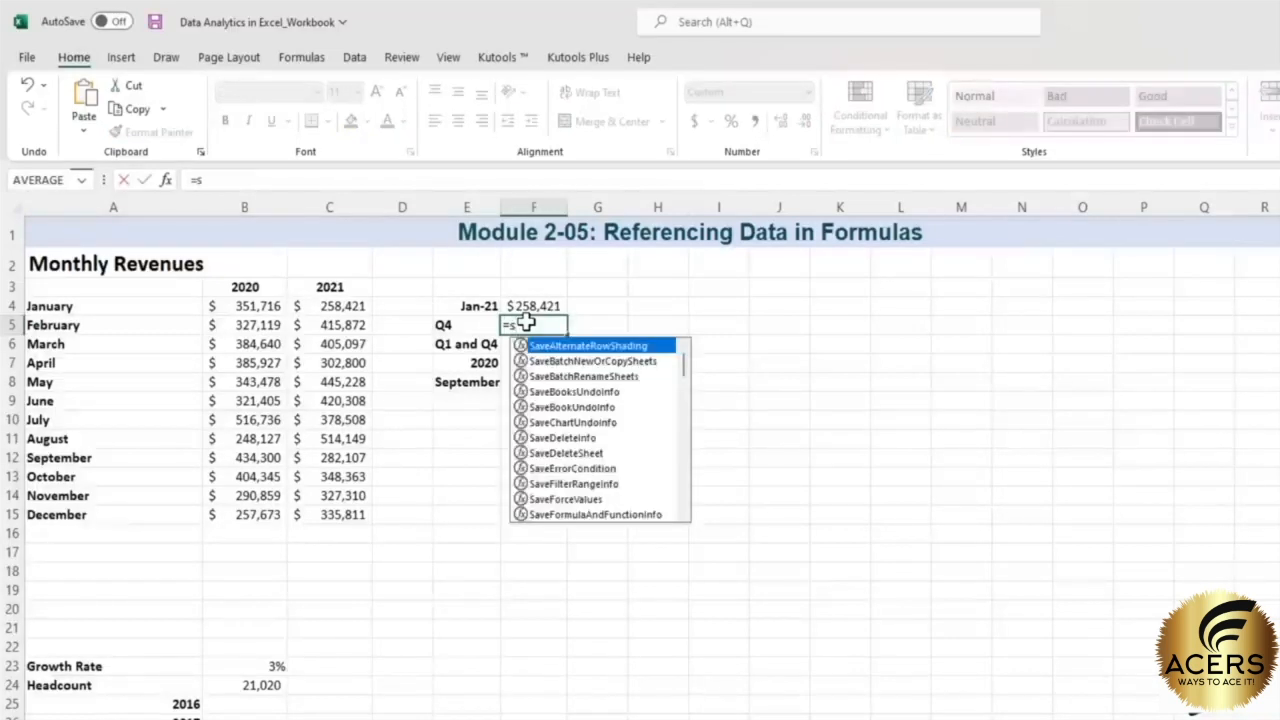
type("um")
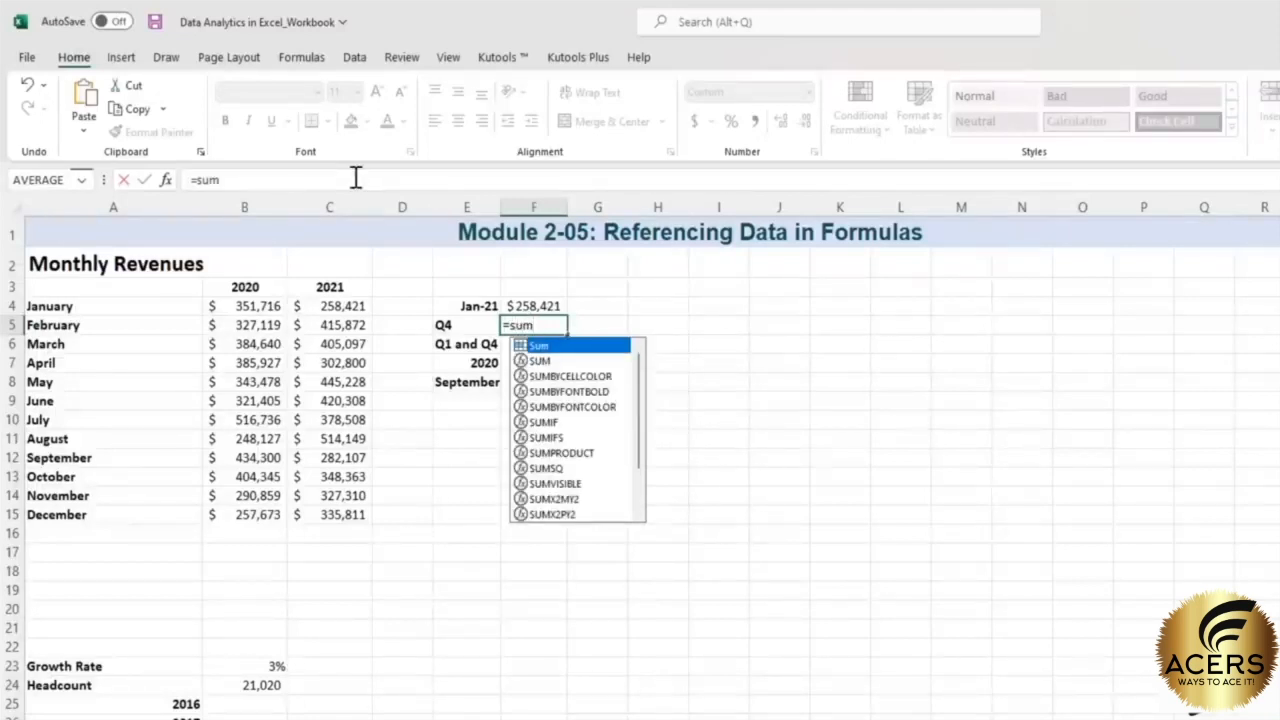
type("(")
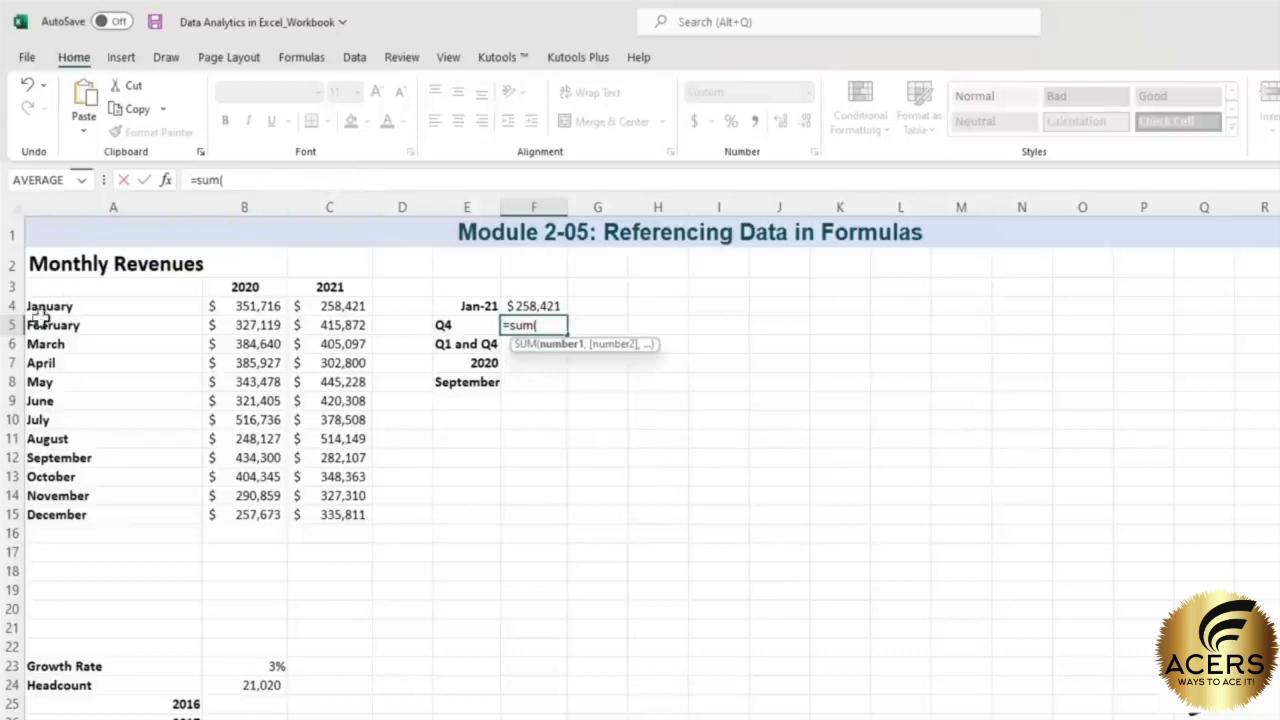
left_click(263, 476)
left_click_drag(263, 476, 260, 517)
key("Return")
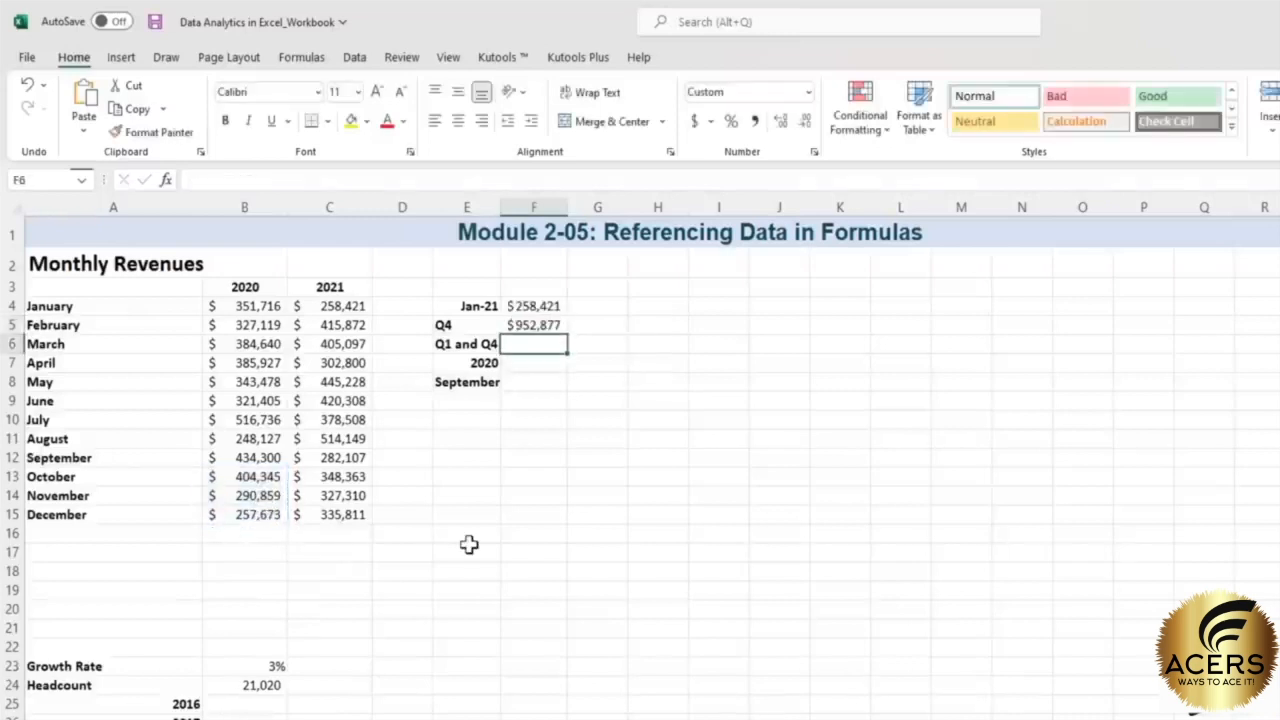
left_click(543, 324)
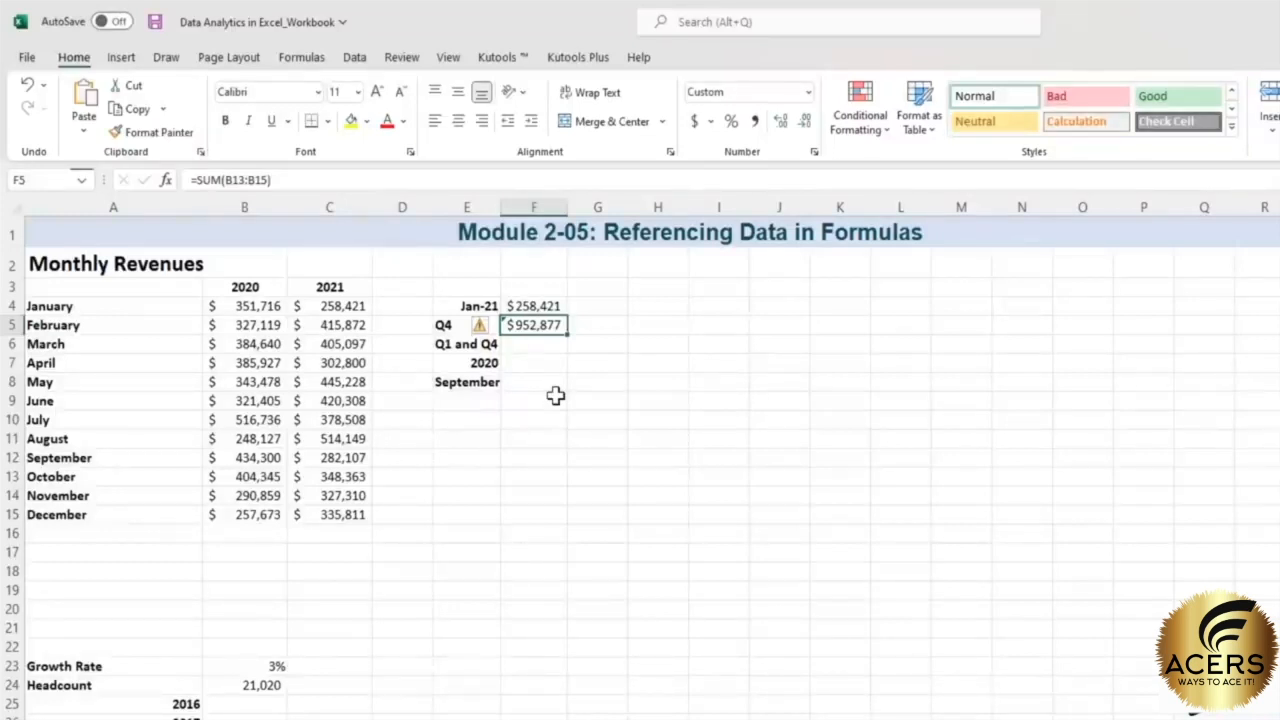
- Sum the 2020 first- and fourth-quarter revenues in F6 with =SUM(B4:B6,B13:B15) and review its two ranges
left_click(540, 343)
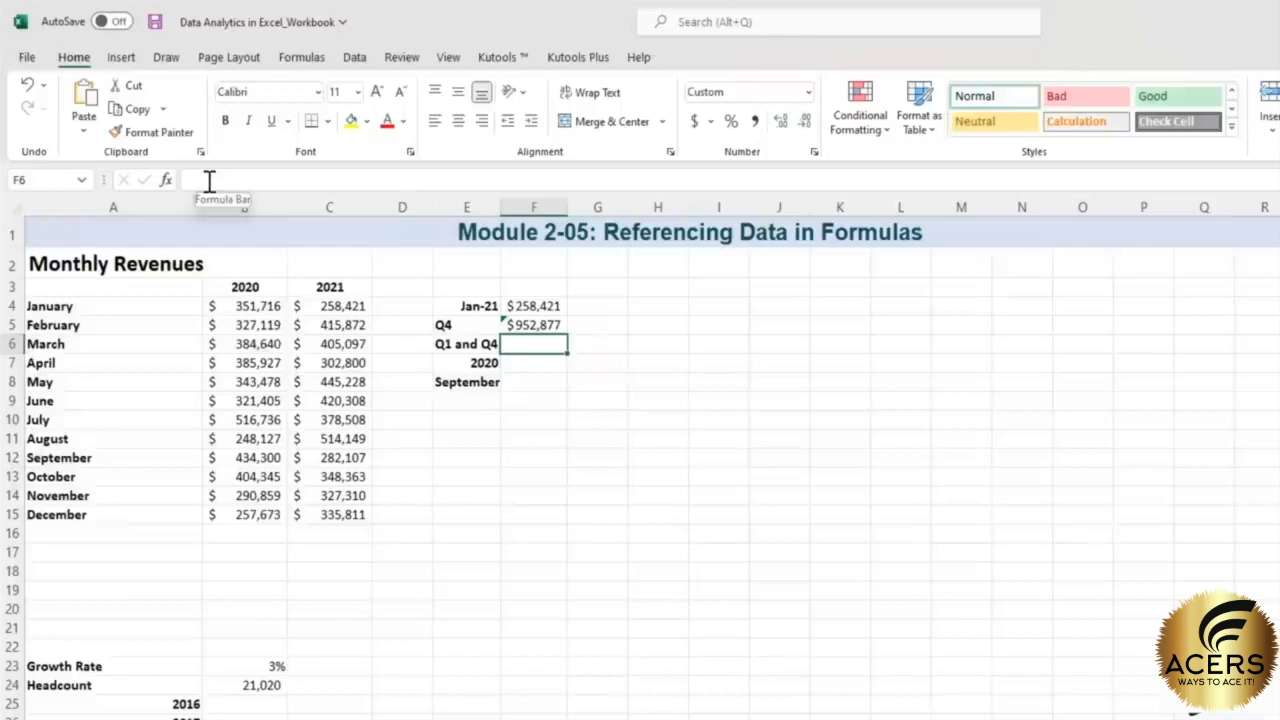
type("=sum")
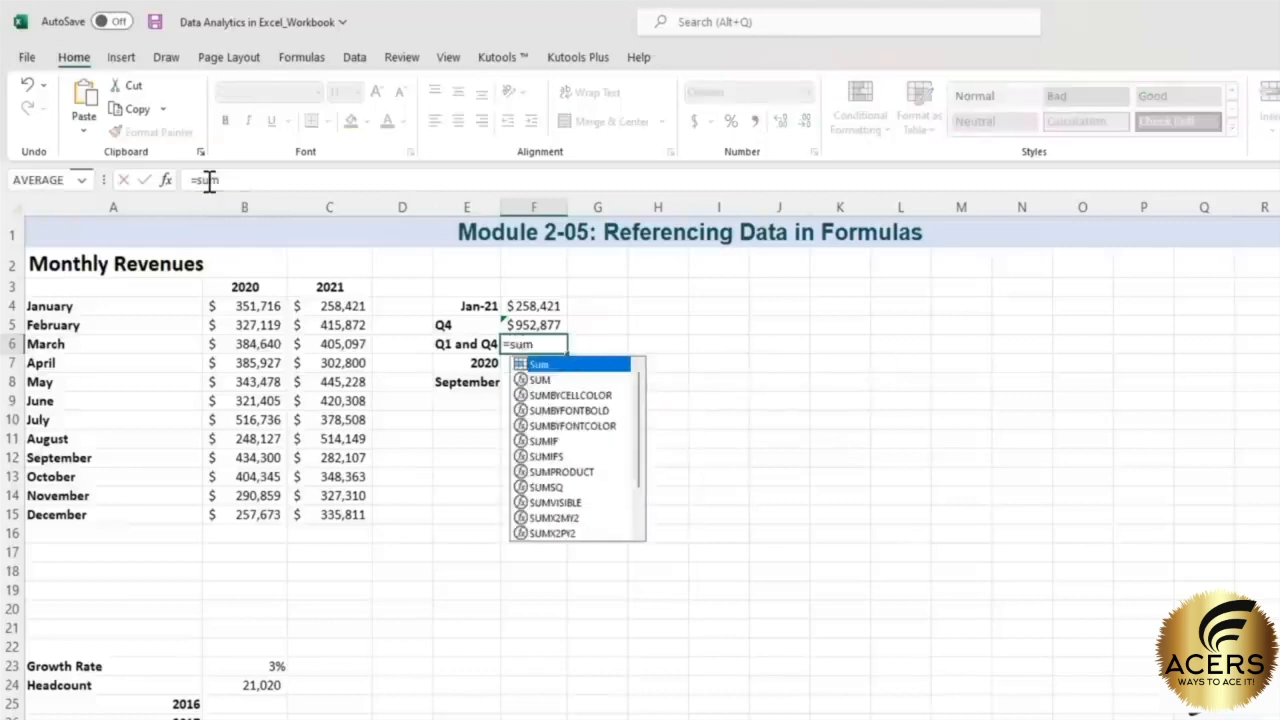
type("(")
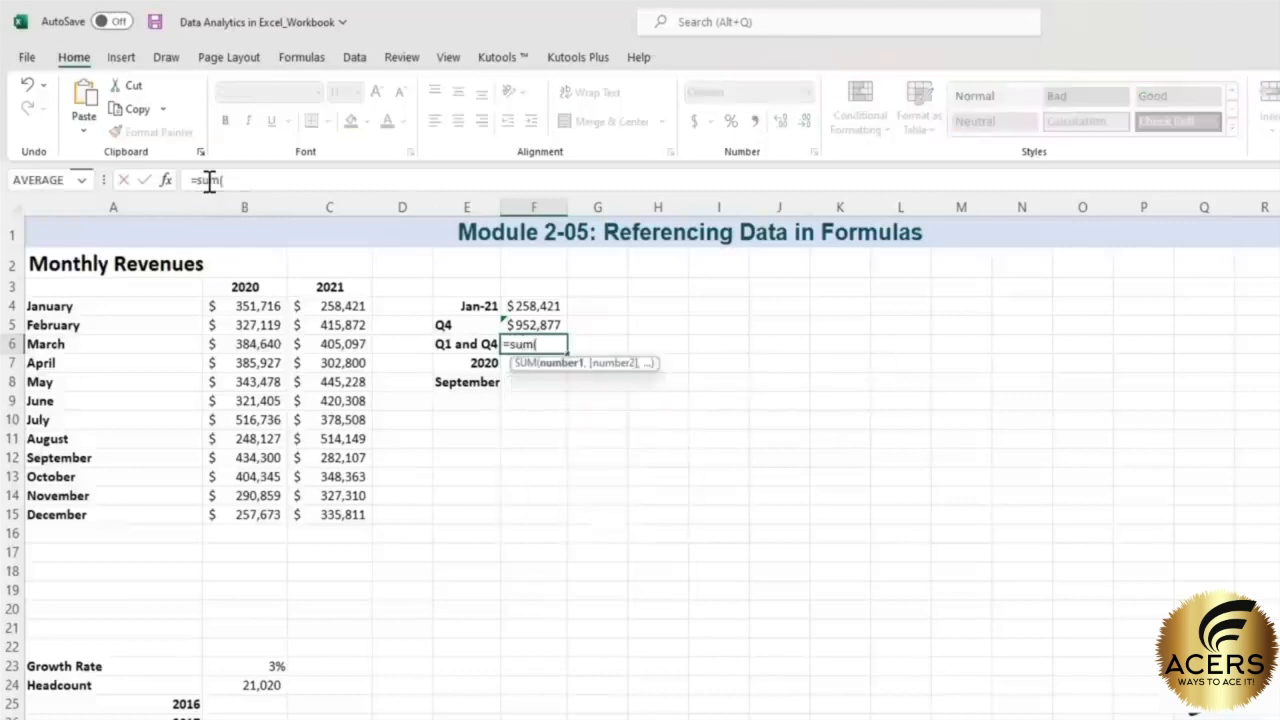
left_click(268, 306)
left_click_drag(270, 306, 268, 346)
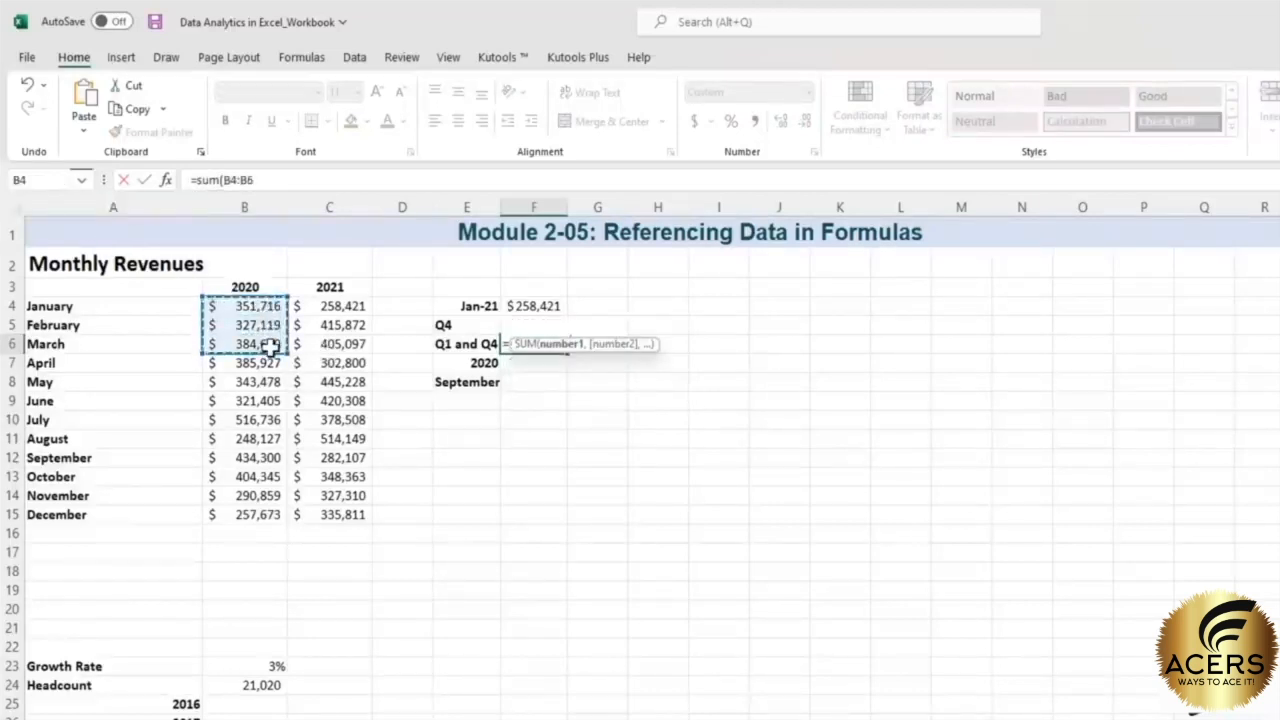
type(")")
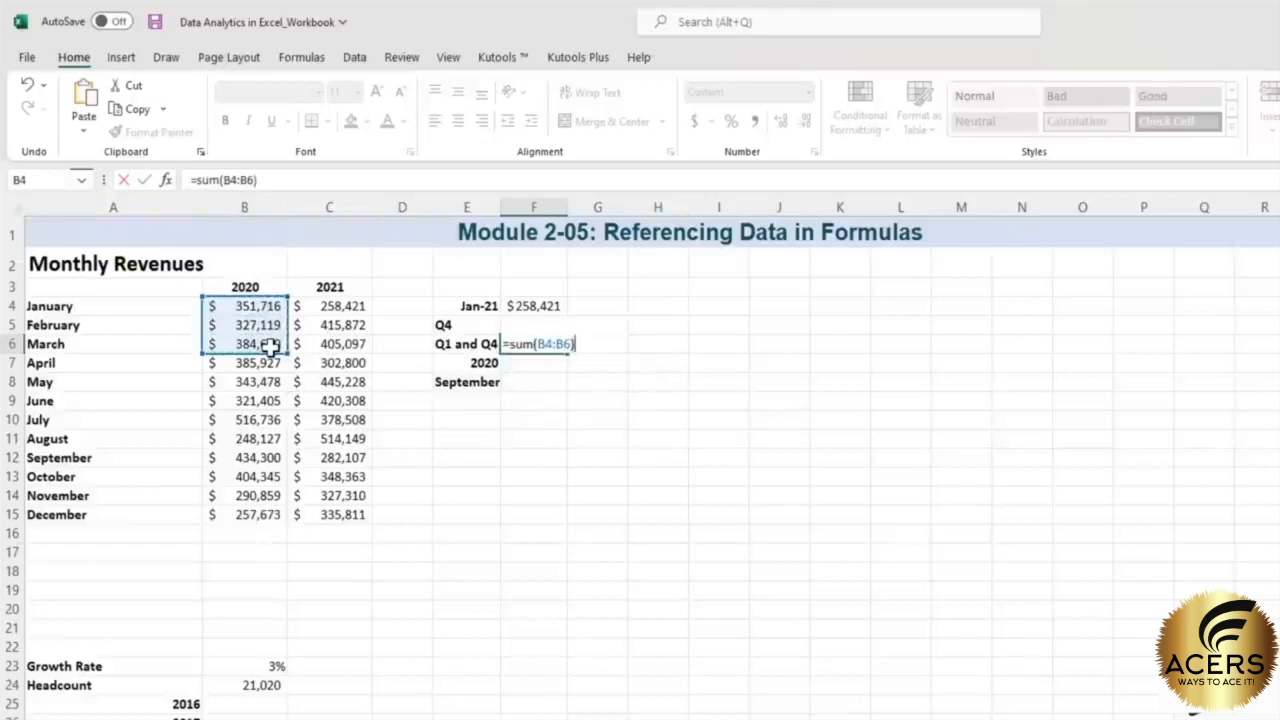
key("BackSpace")
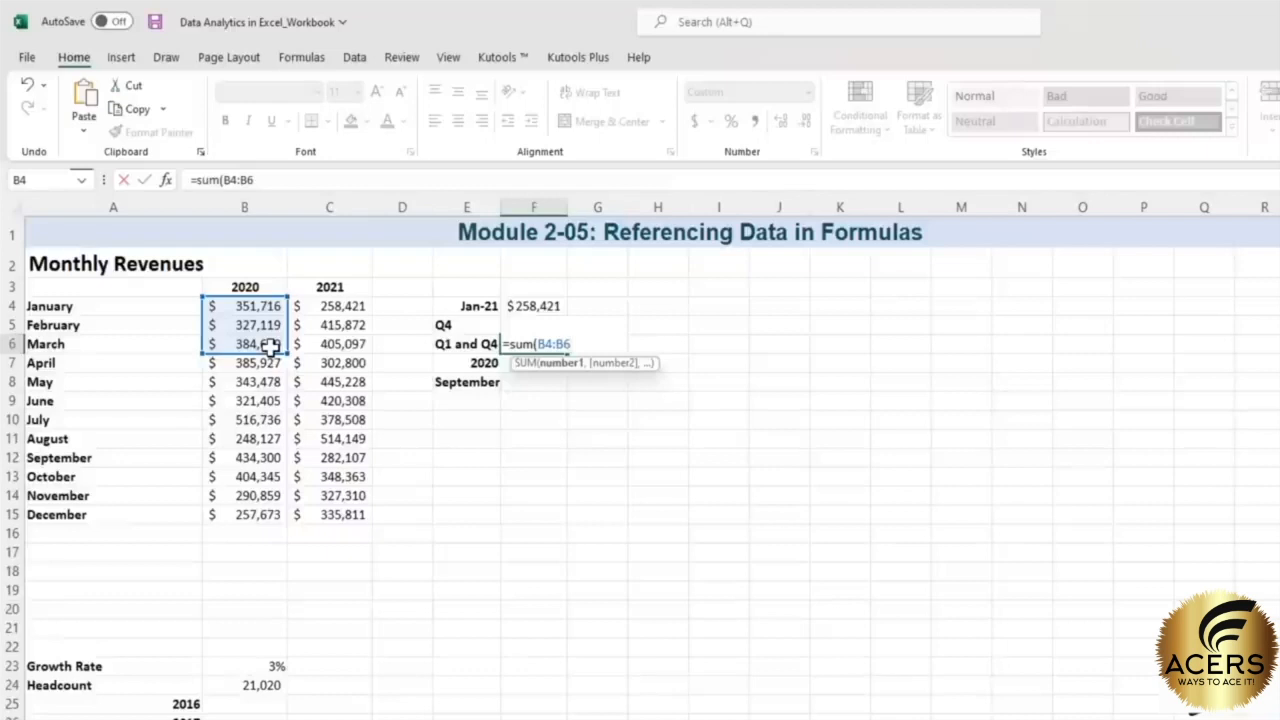
type(",")
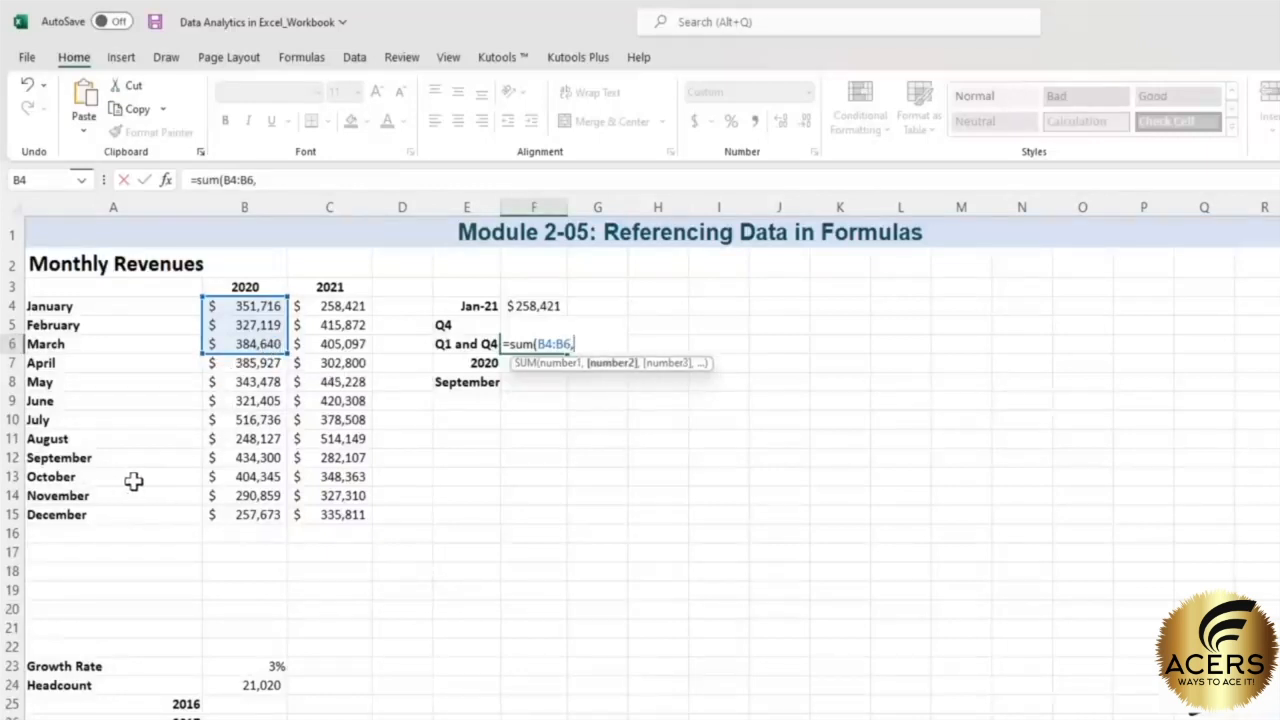
left_click(246, 477)
left_click_drag(250, 480, 258, 512)
type(")")
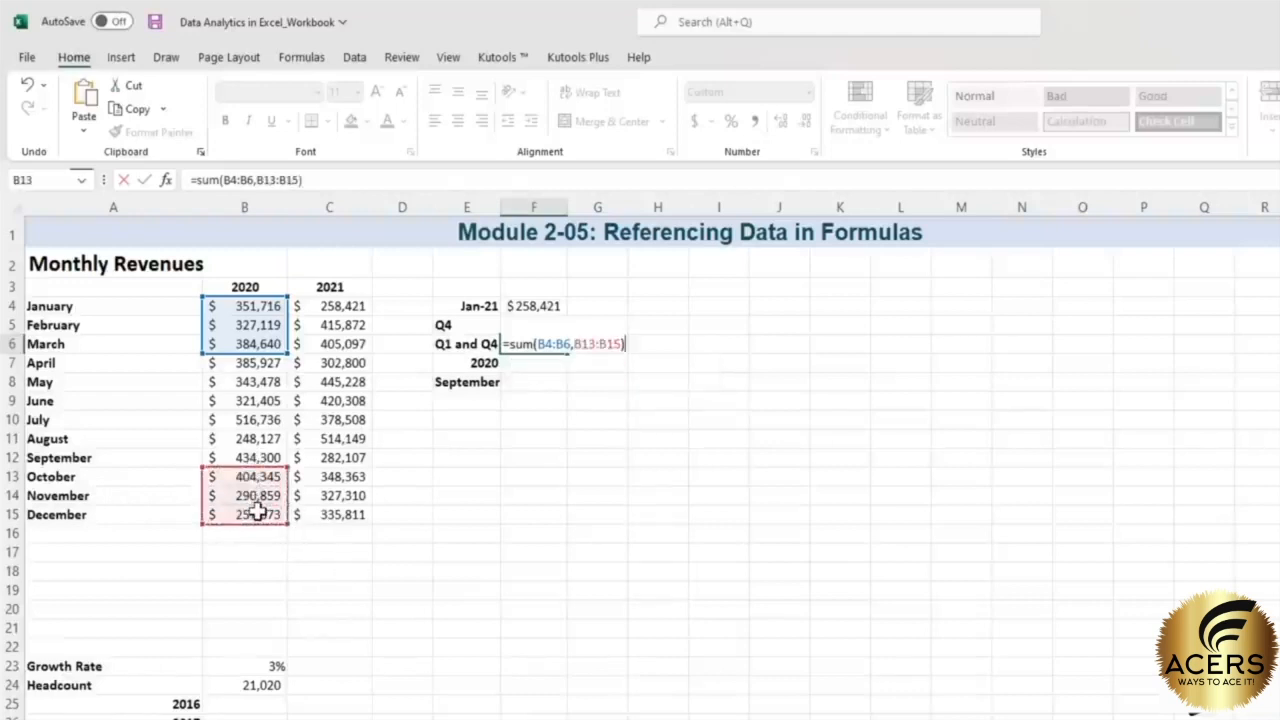
key("Return")
left_click(560, 344)
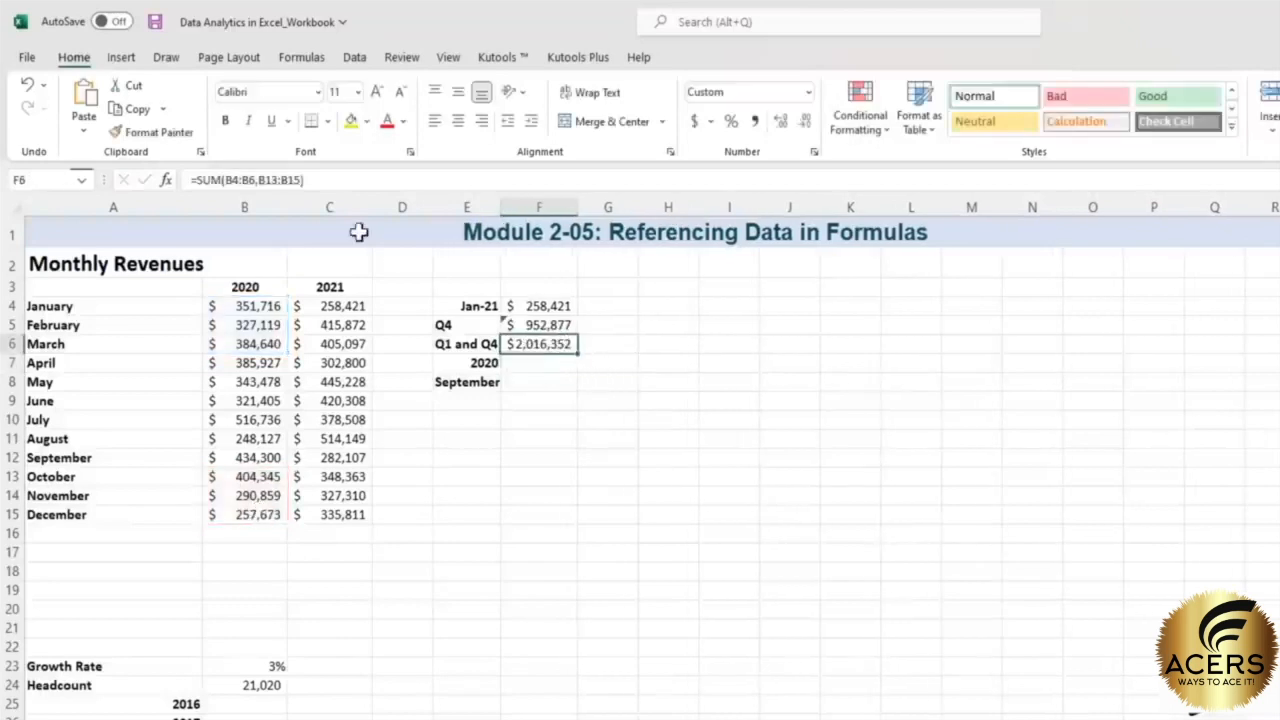
left_click(346, 179)
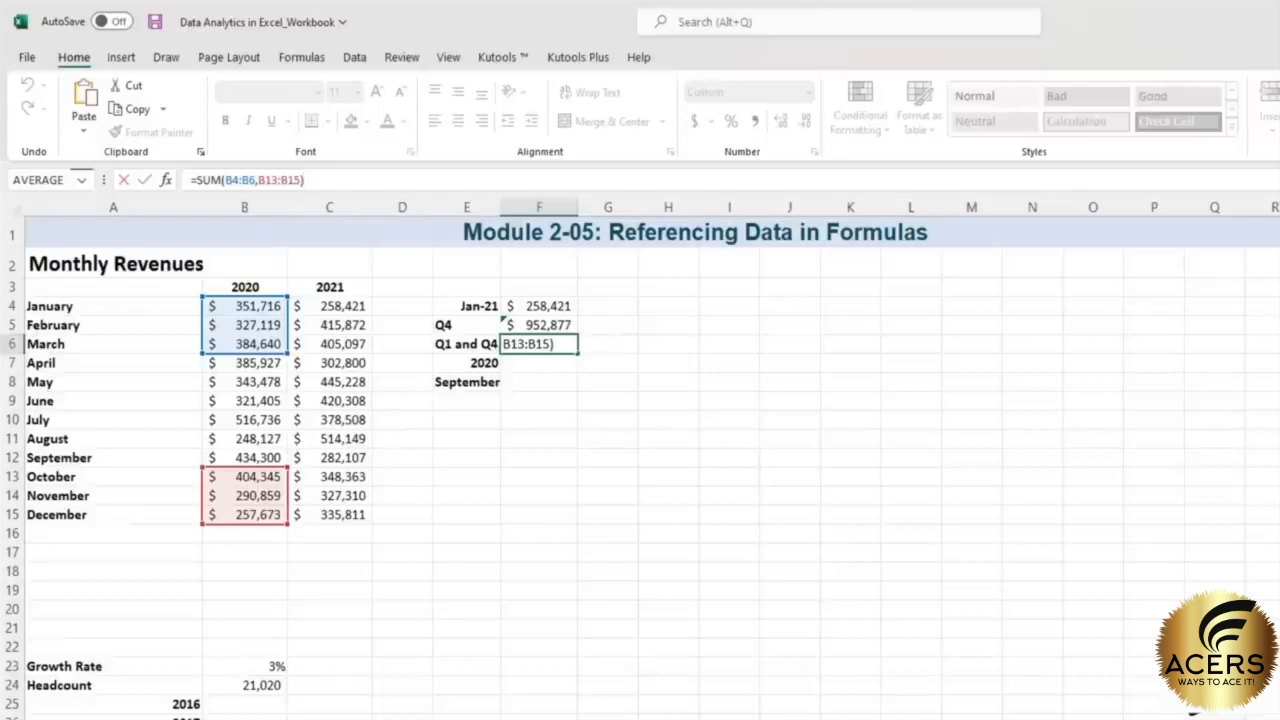
key("Return")
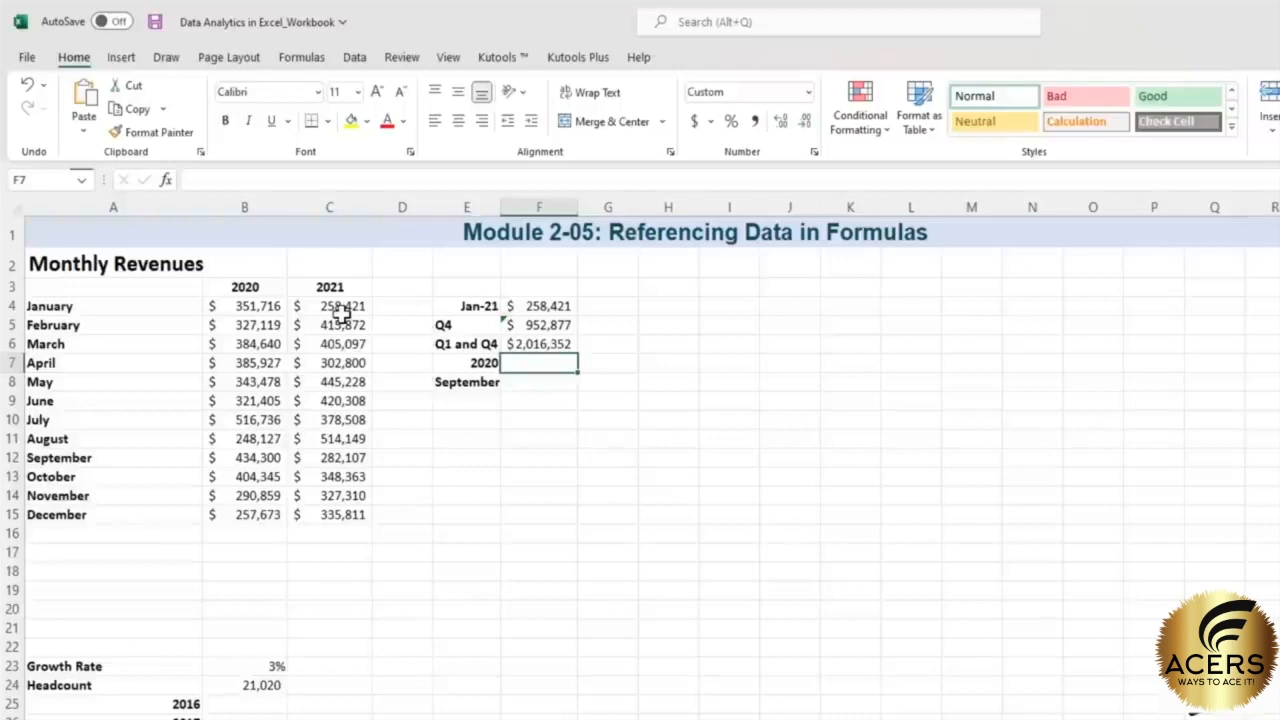
- Total all 2020 revenues in F7 with a SUM formula over B4:B15
type("=")
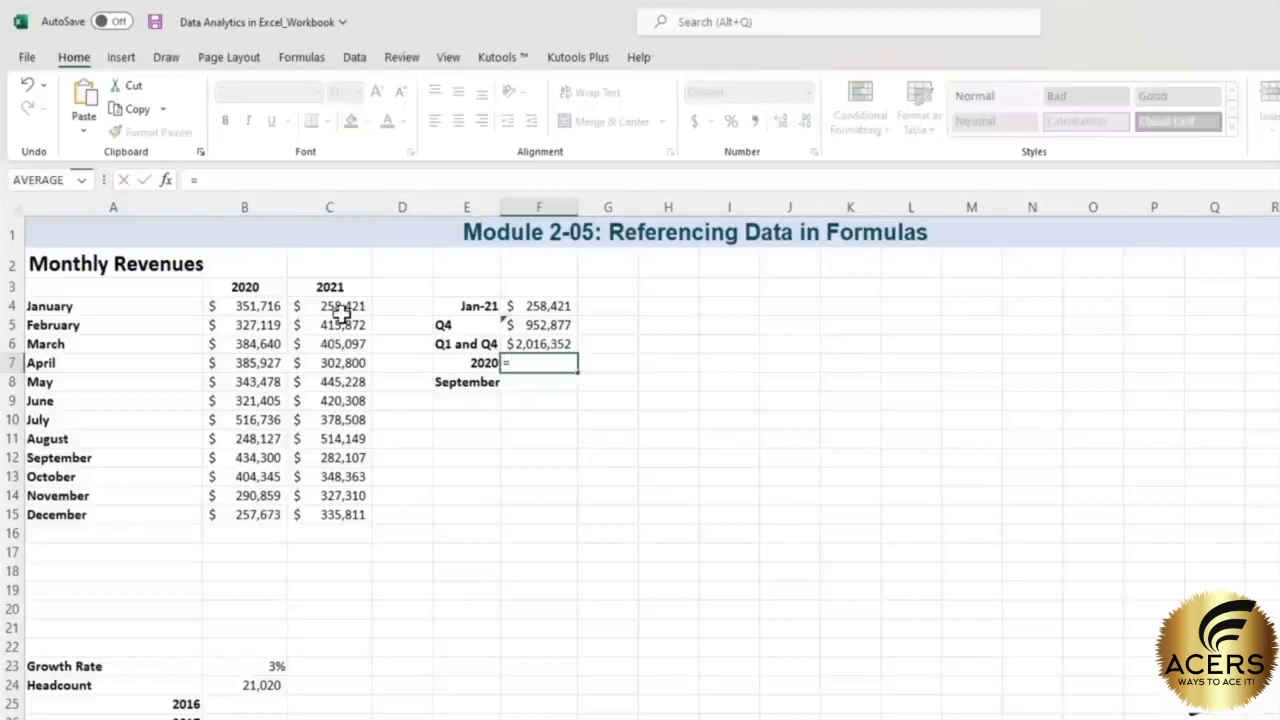
type("sum(")
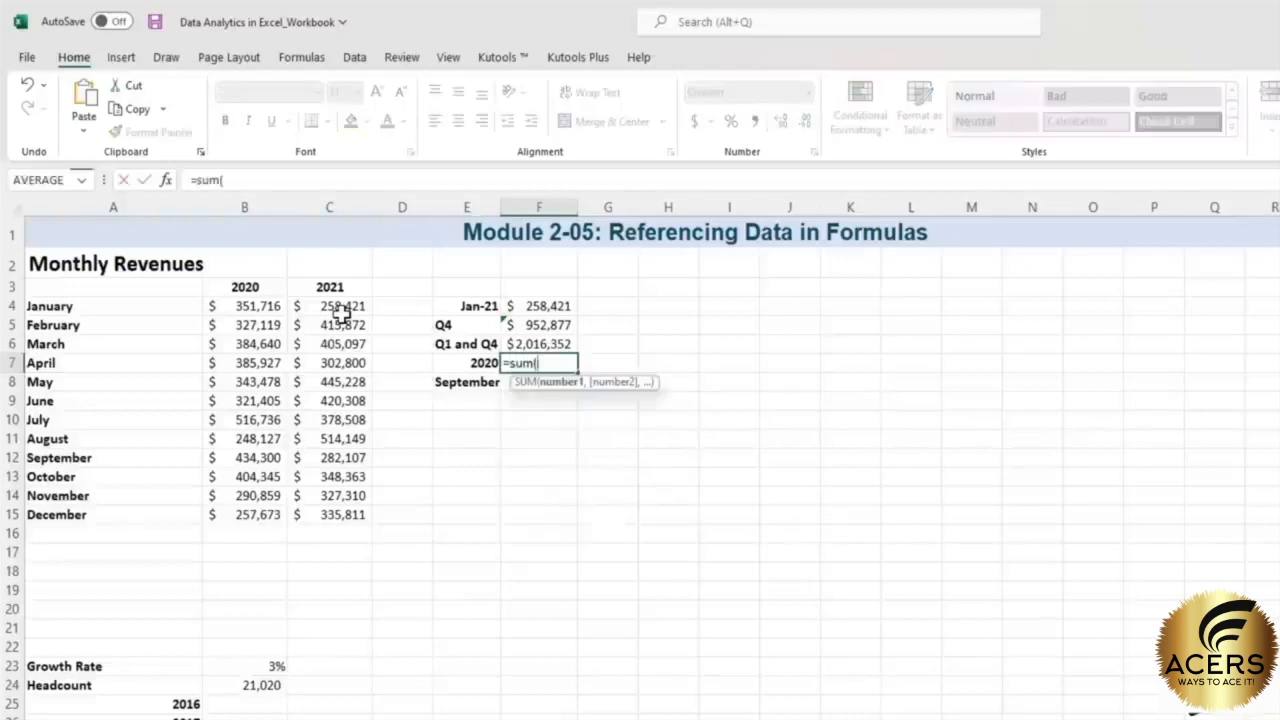
left_click(268, 306)
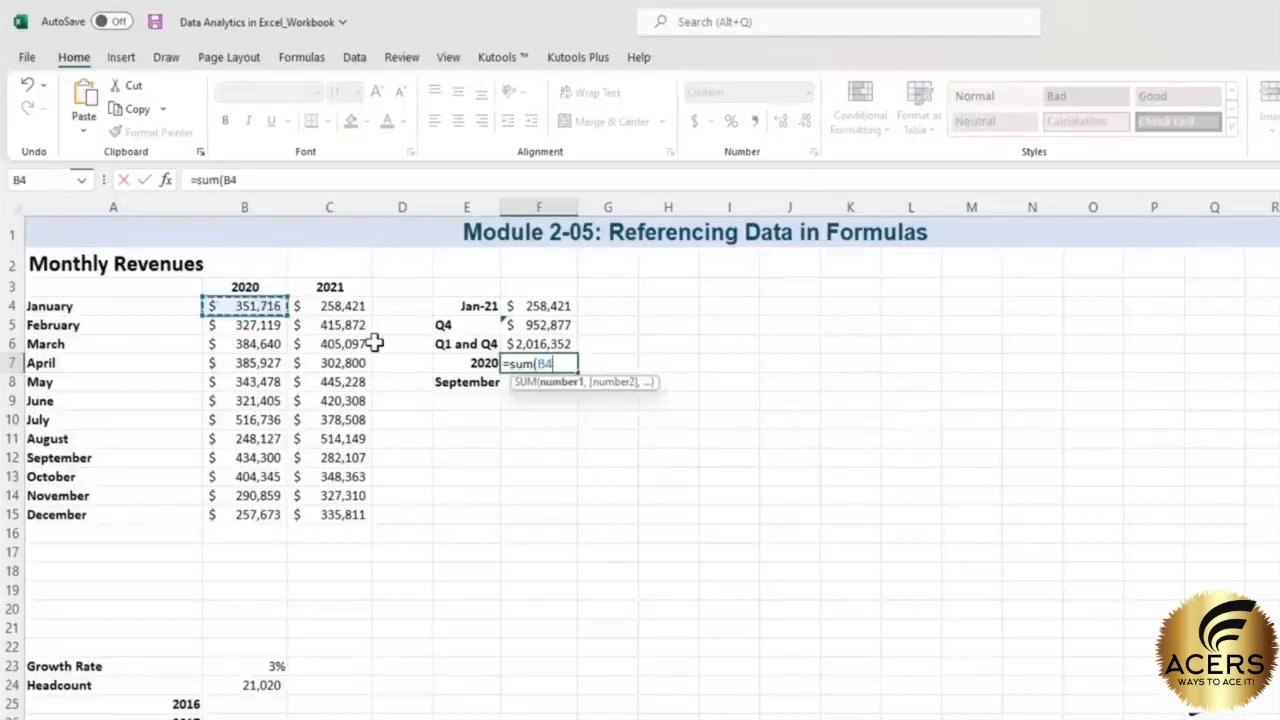
key("ctrl+shift+Down")
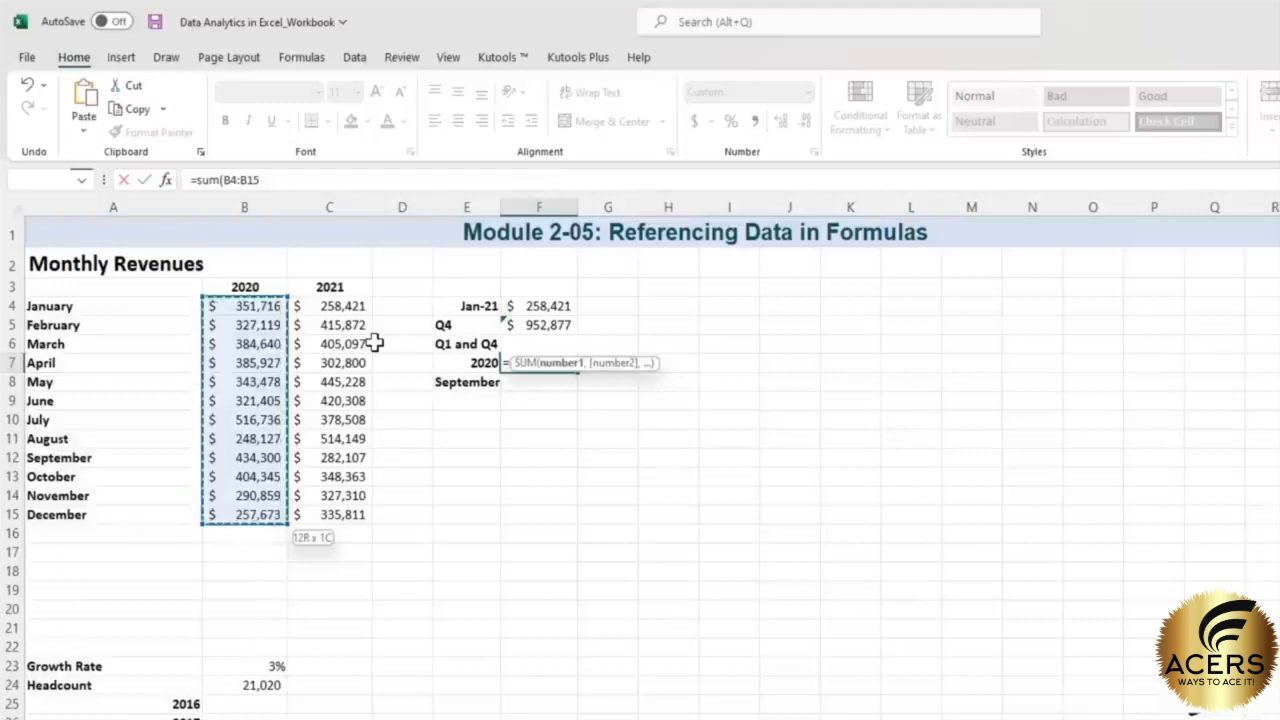
key("Return")
key("Up")
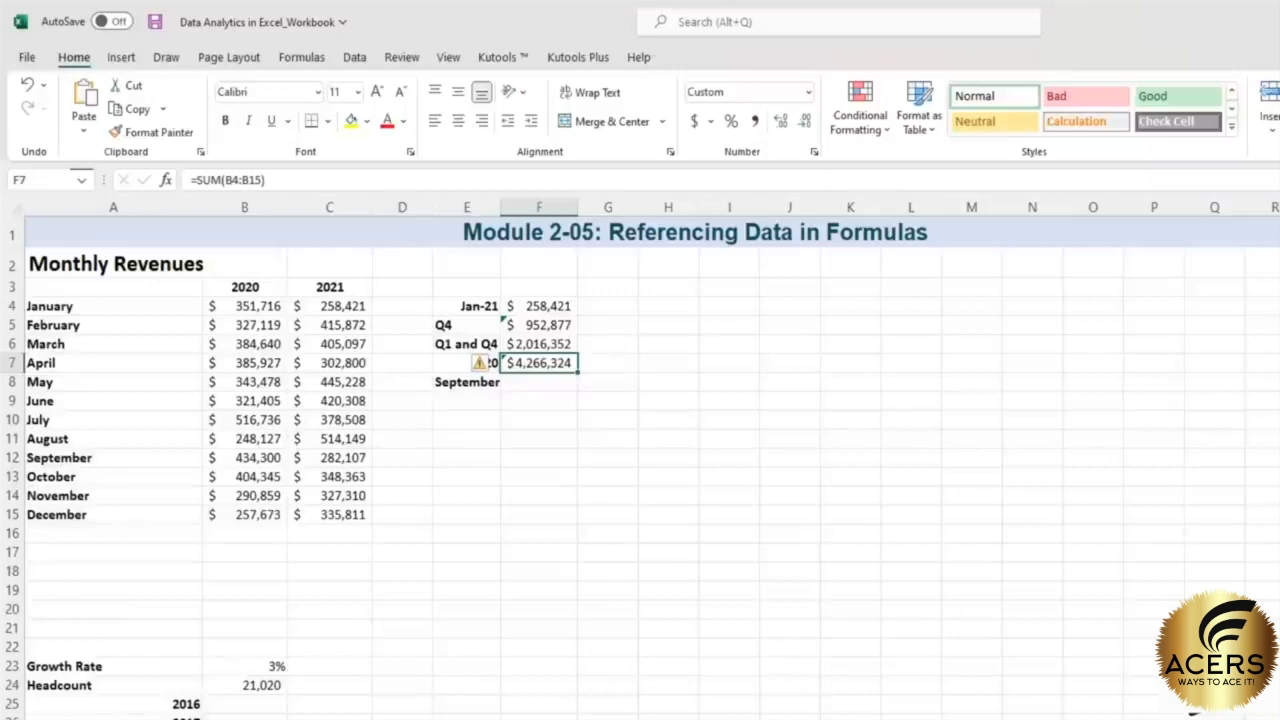
- Sum the September revenues of 2020 and 2021 in F8 with a SUM formula over B12:C12
left_click(541, 382)
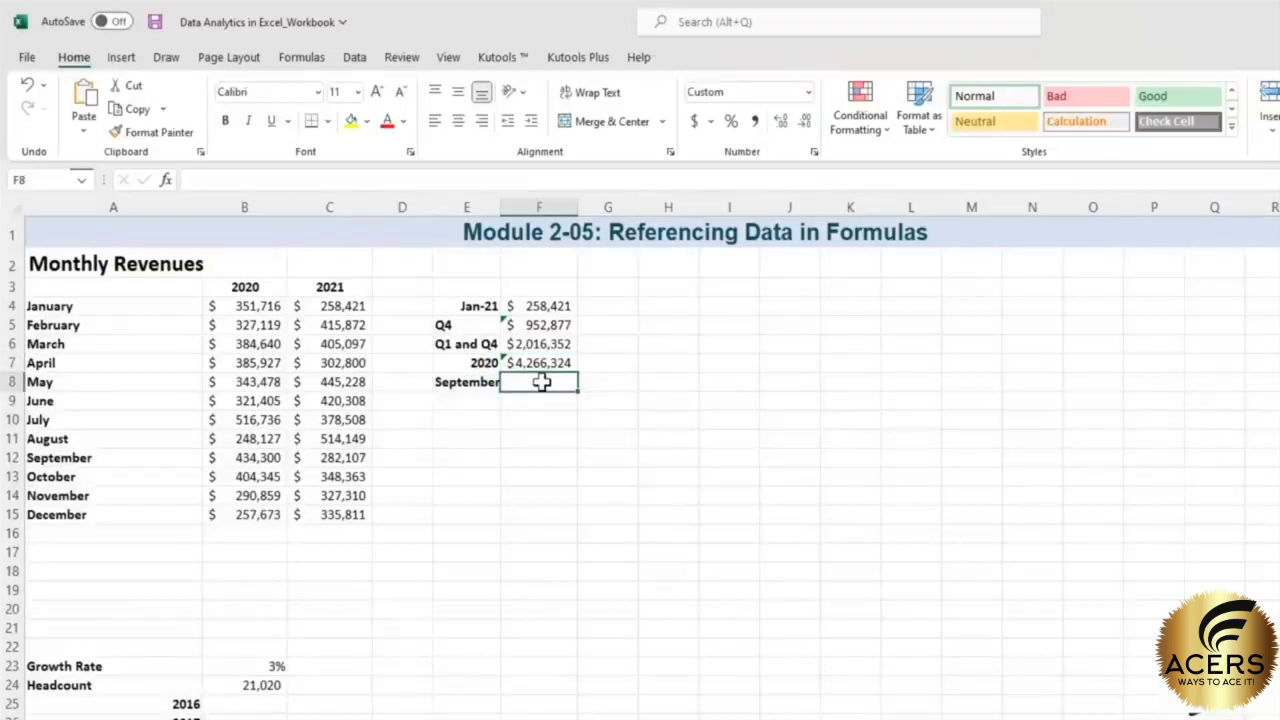
type("=")
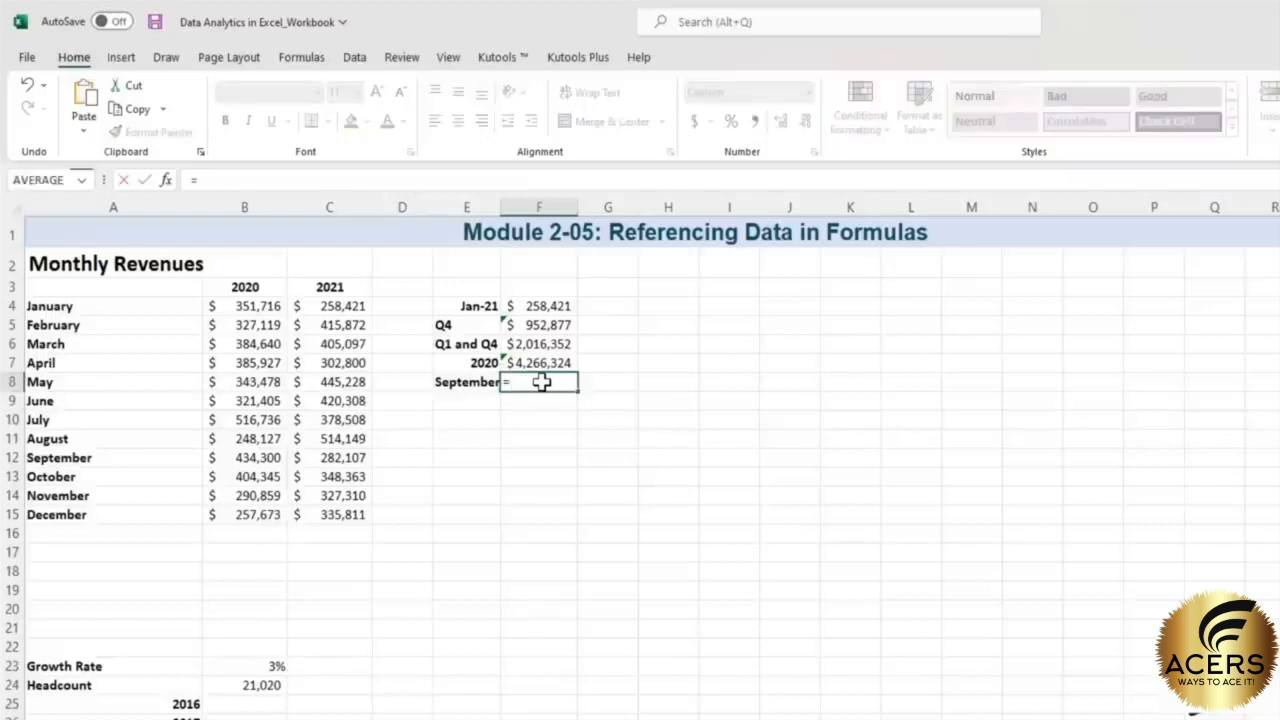
type("sum(")
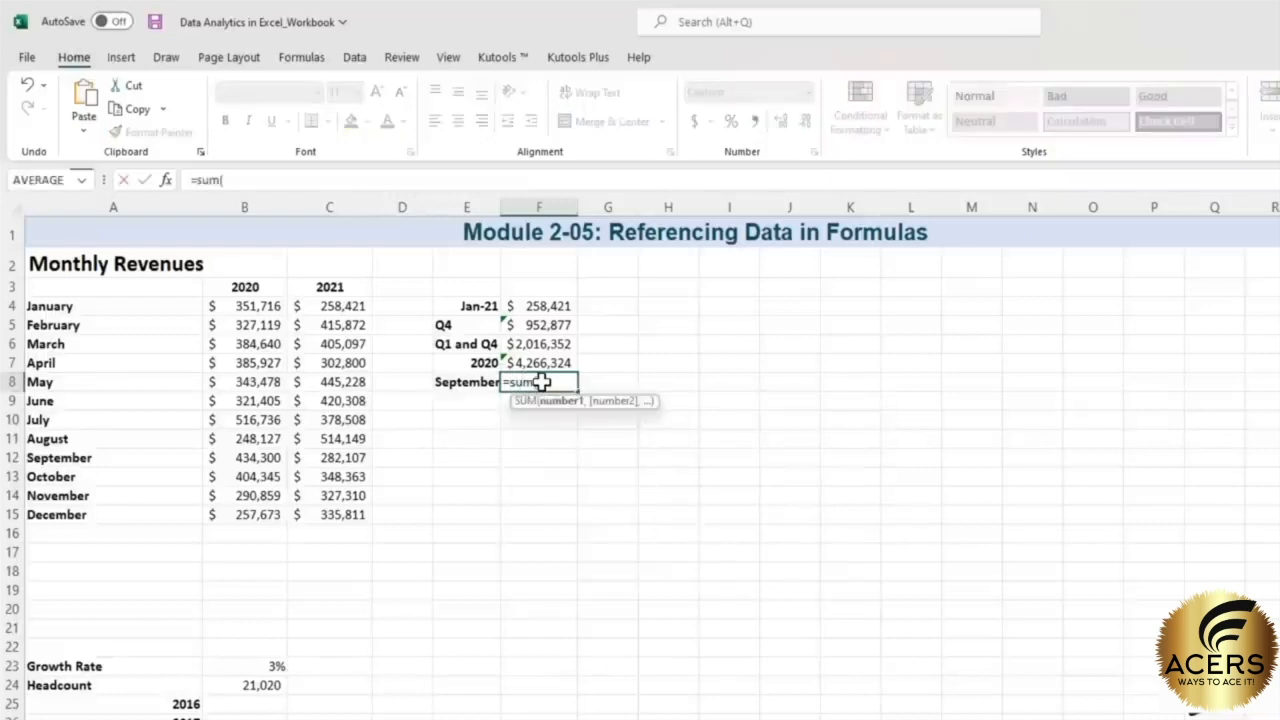
left_click(266, 457)
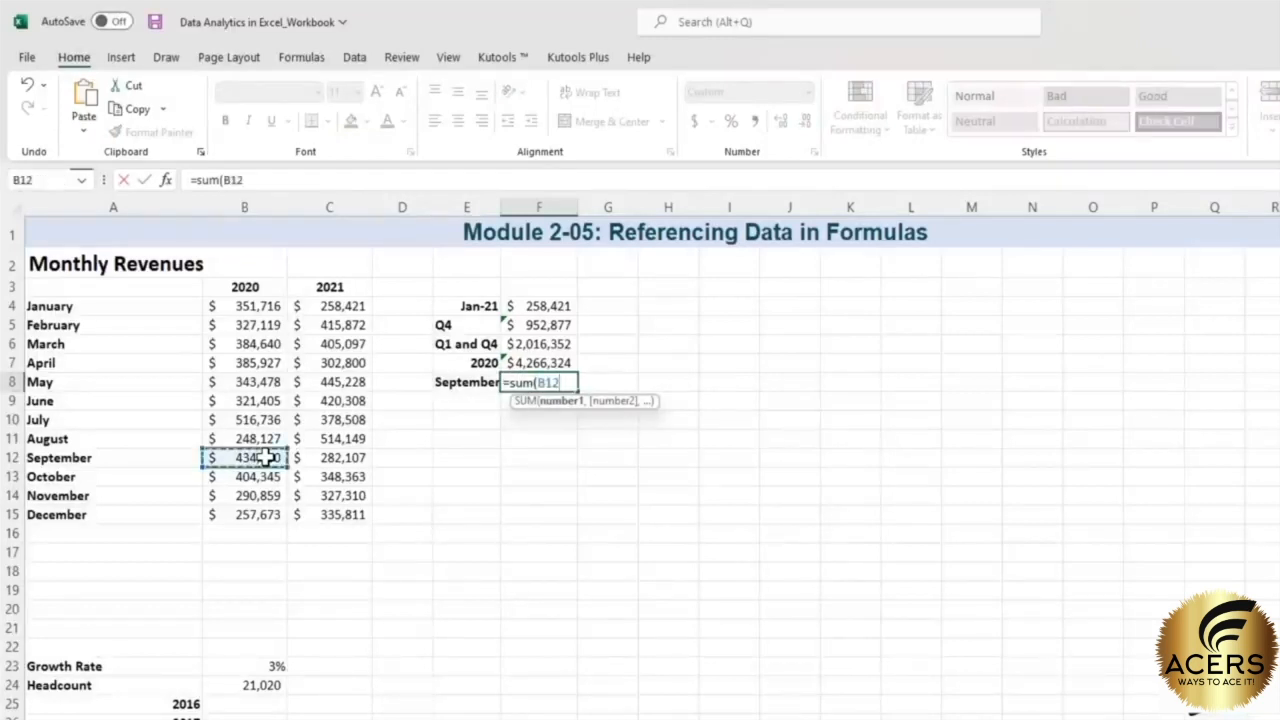
left_click_drag(266, 457, 343, 457)
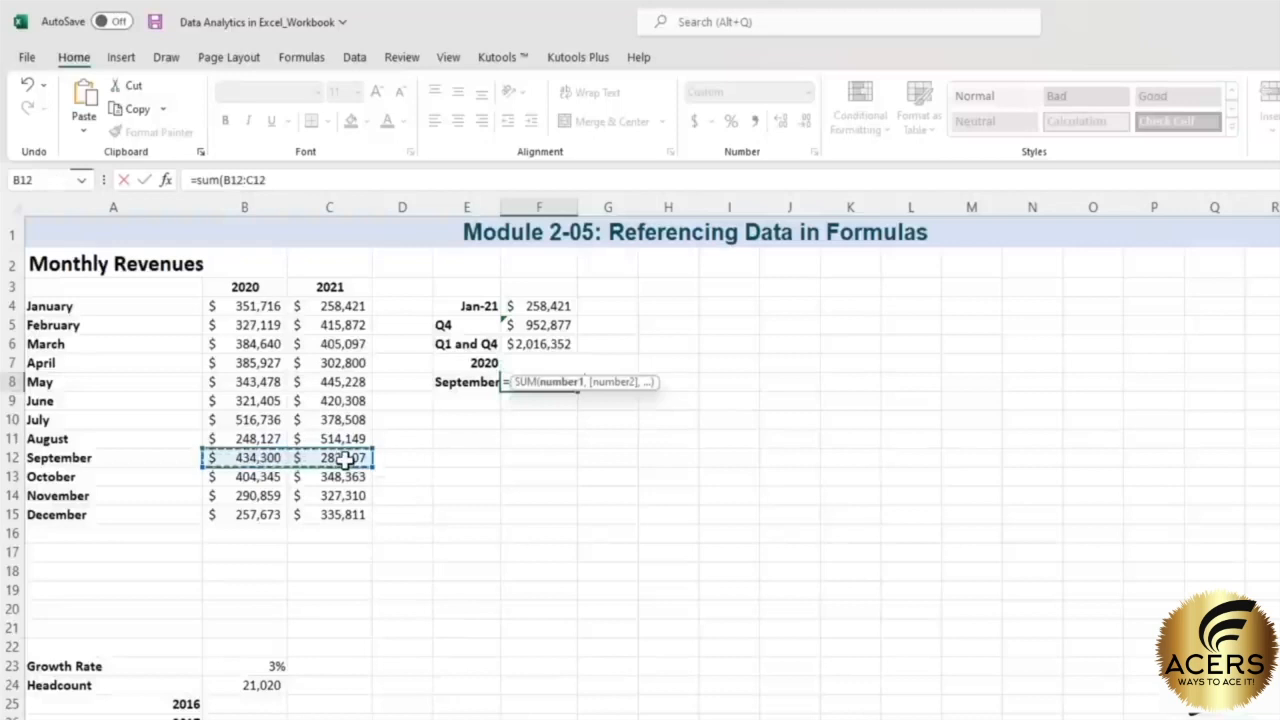
key("Return")
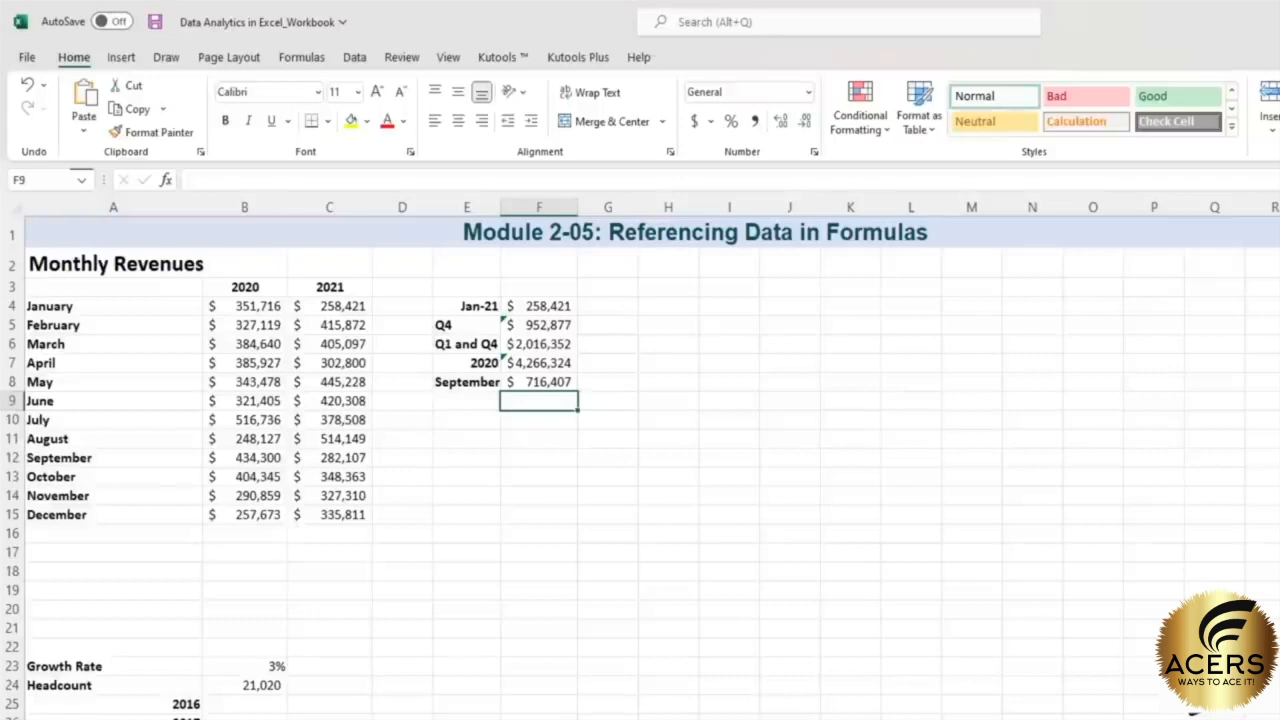
- Examine the growth rate, the starting headcount and the empty 2016 to 2024 projection rows below the monthly revenues
scroll(643, 685, "down", 3)
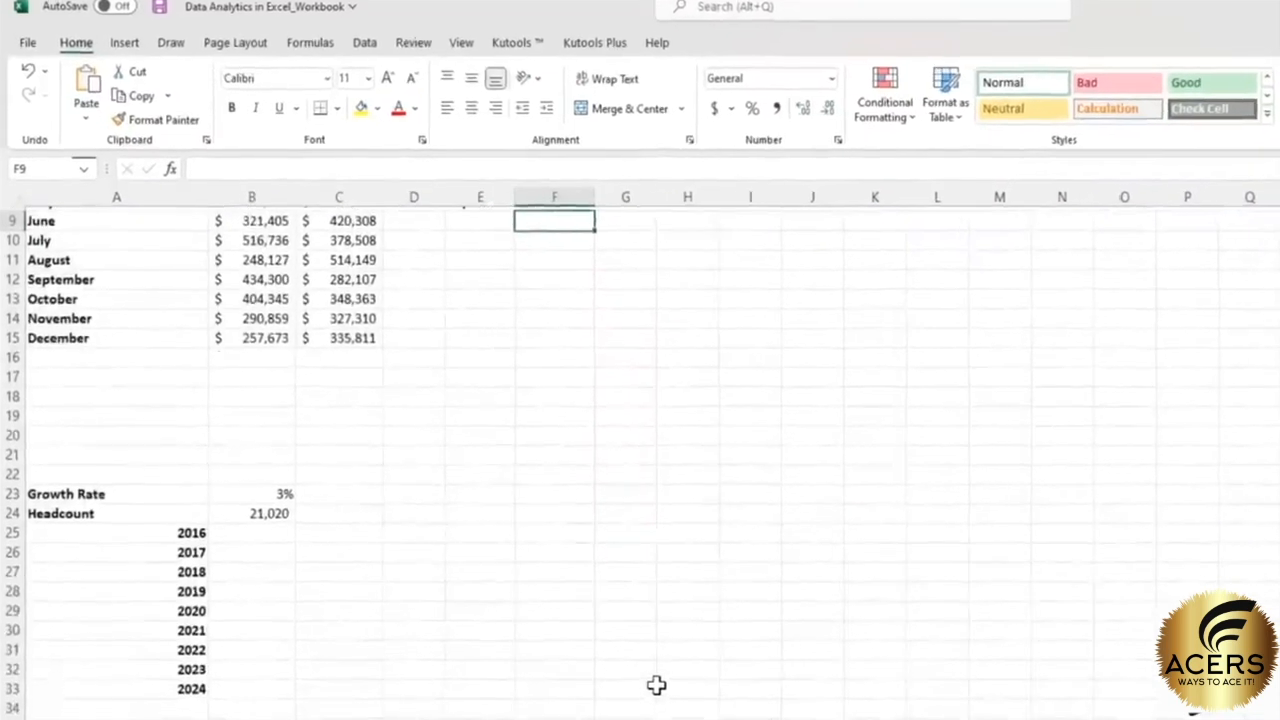
scroll(653, 685, "down", 1)
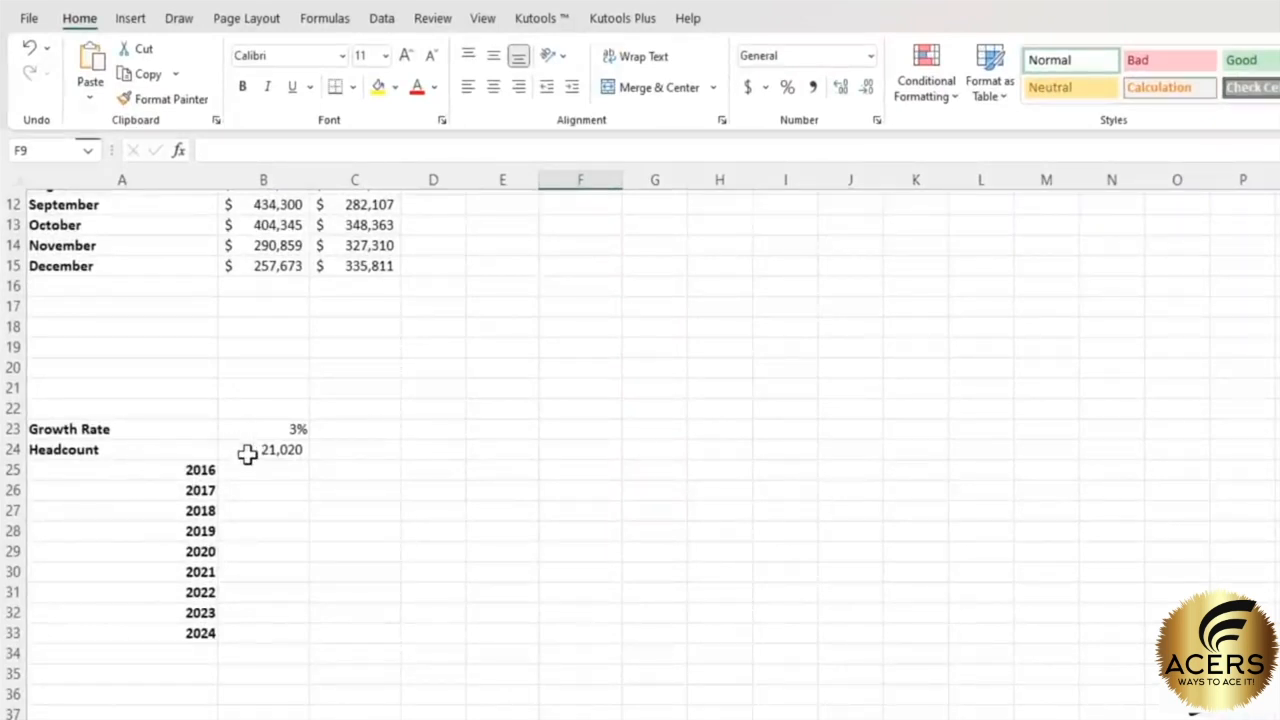
left_click_drag(163, 451, 250, 449)
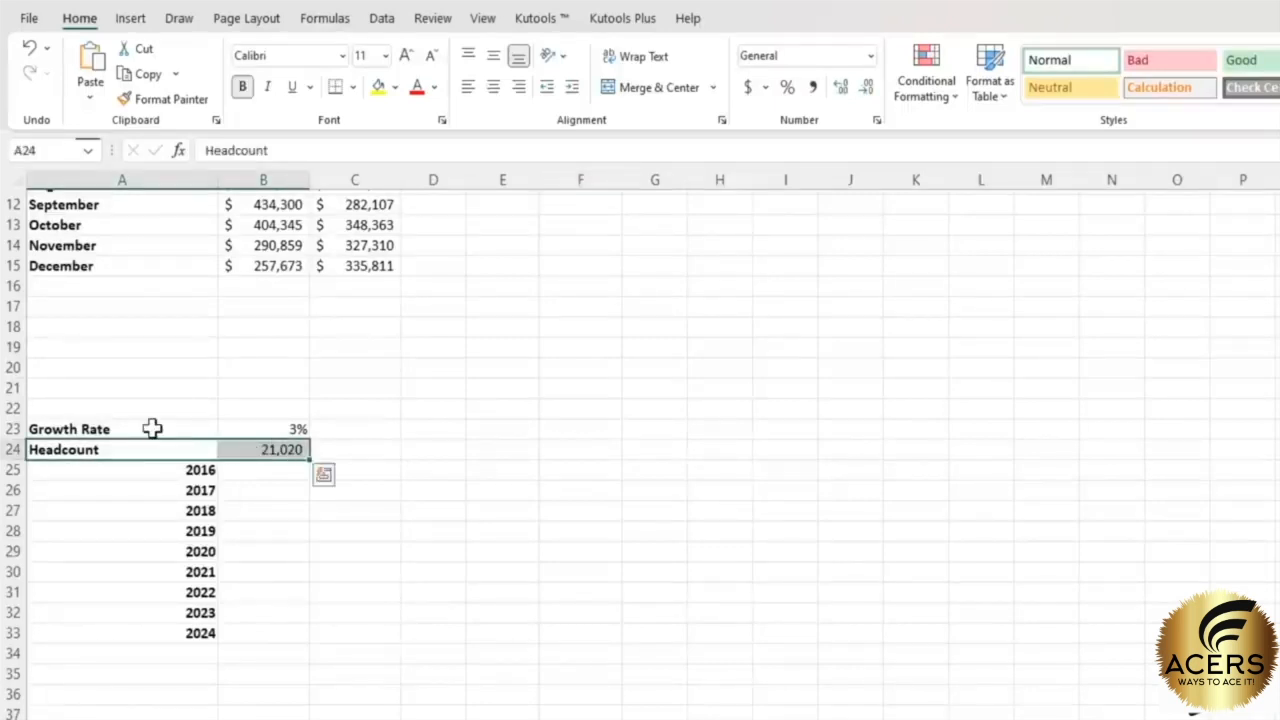
left_click_drag(152, 428, 263, 428)
left_click_drag(177, 466, 157, 629)
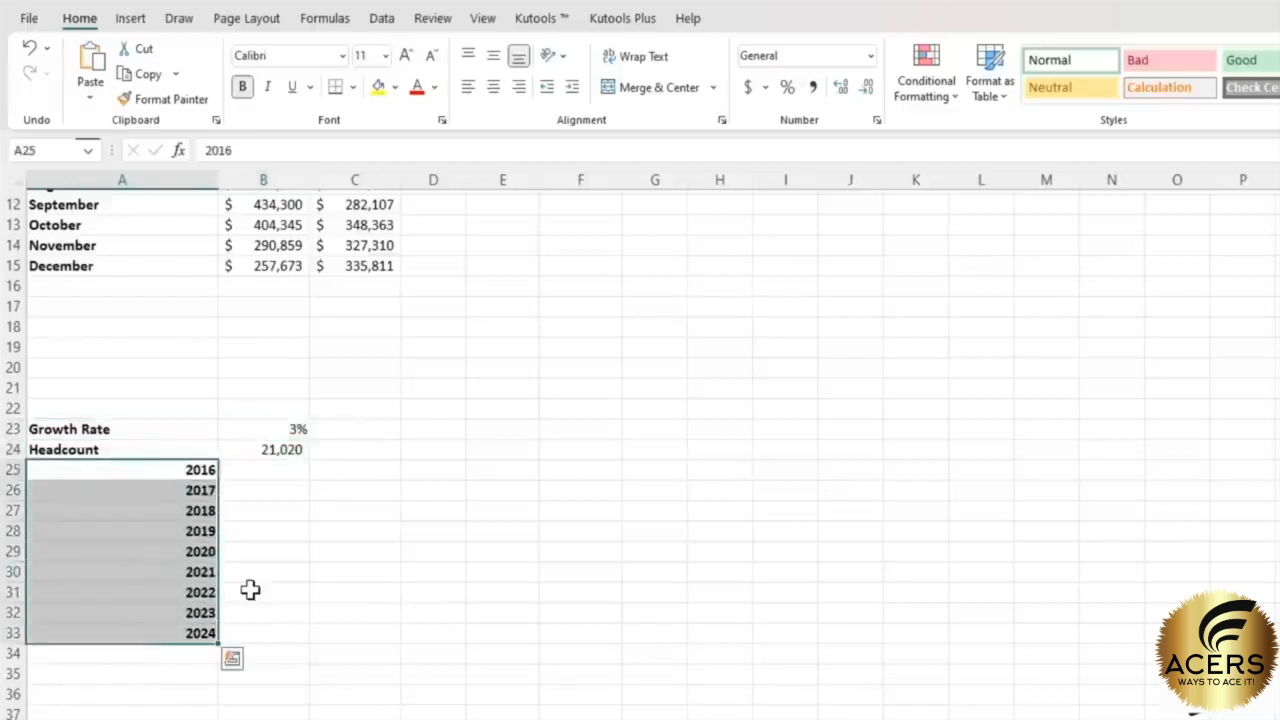
left_click(238, 471)
left_click_drag(238, 470, 248, 628)
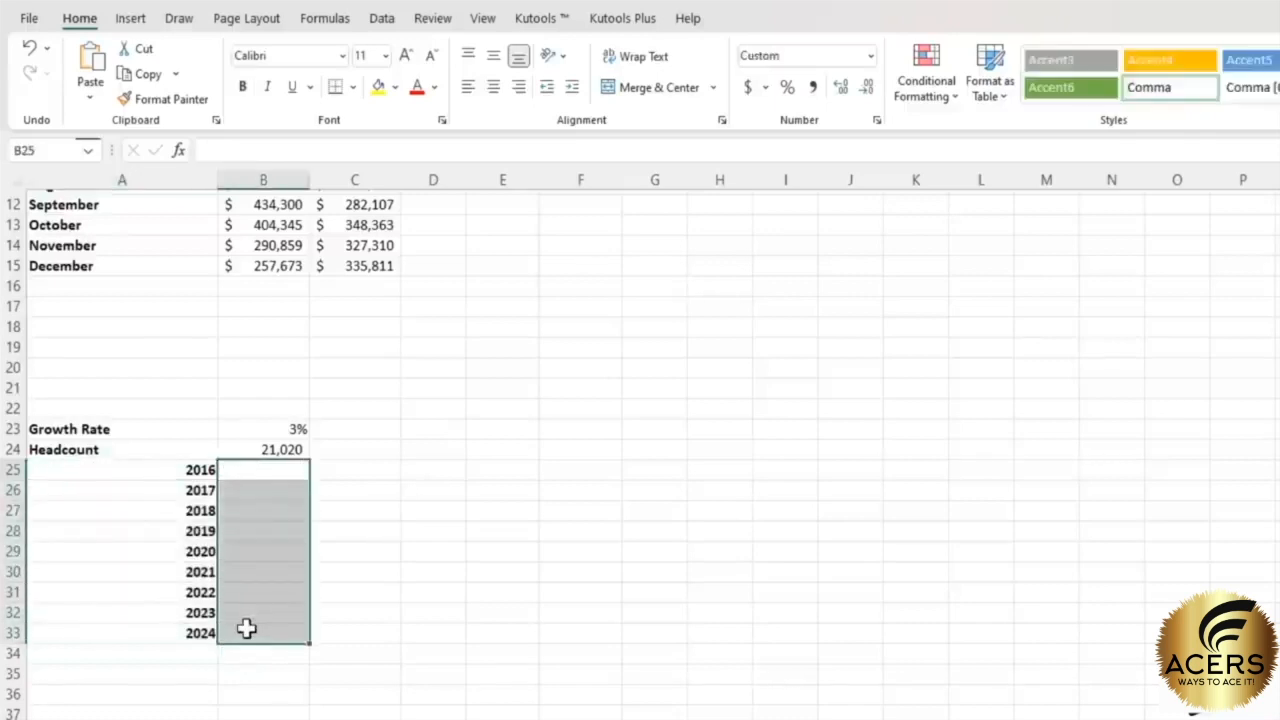
left_click(543, 661)
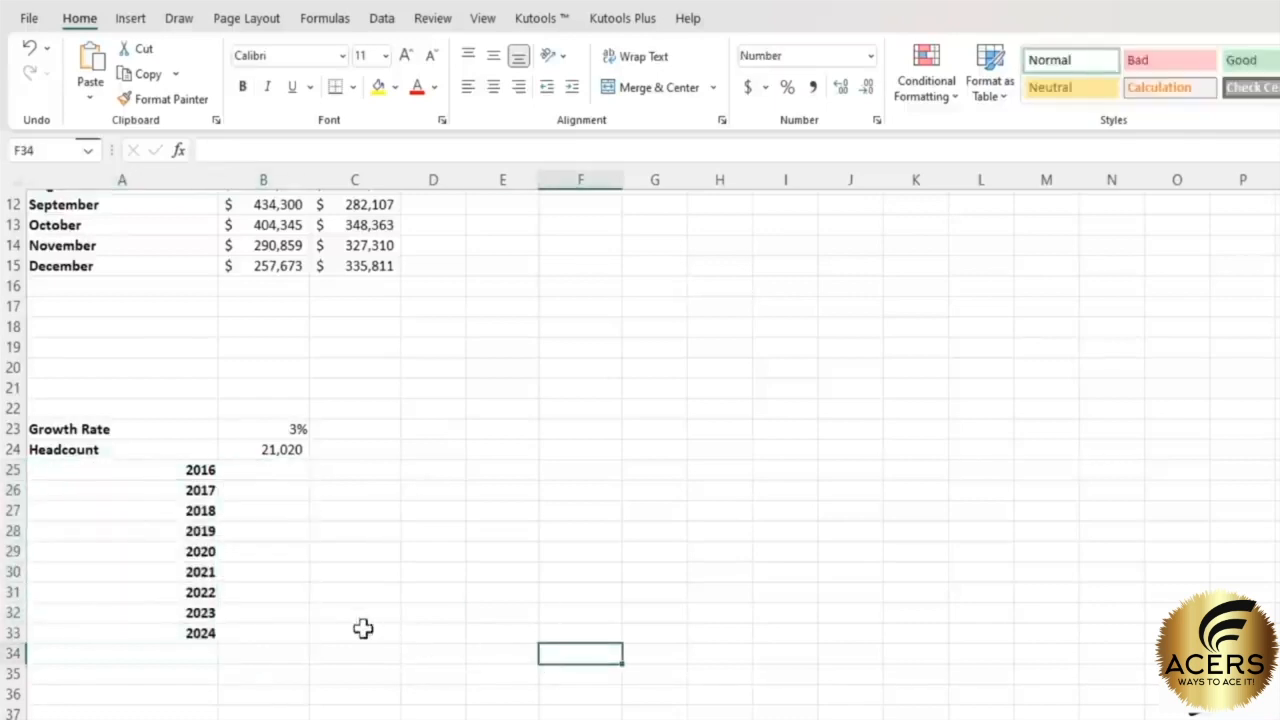
- Calculate the 2016 headcount in B25 with the formula =B24+(B24*B23)
left_click(284, 470)
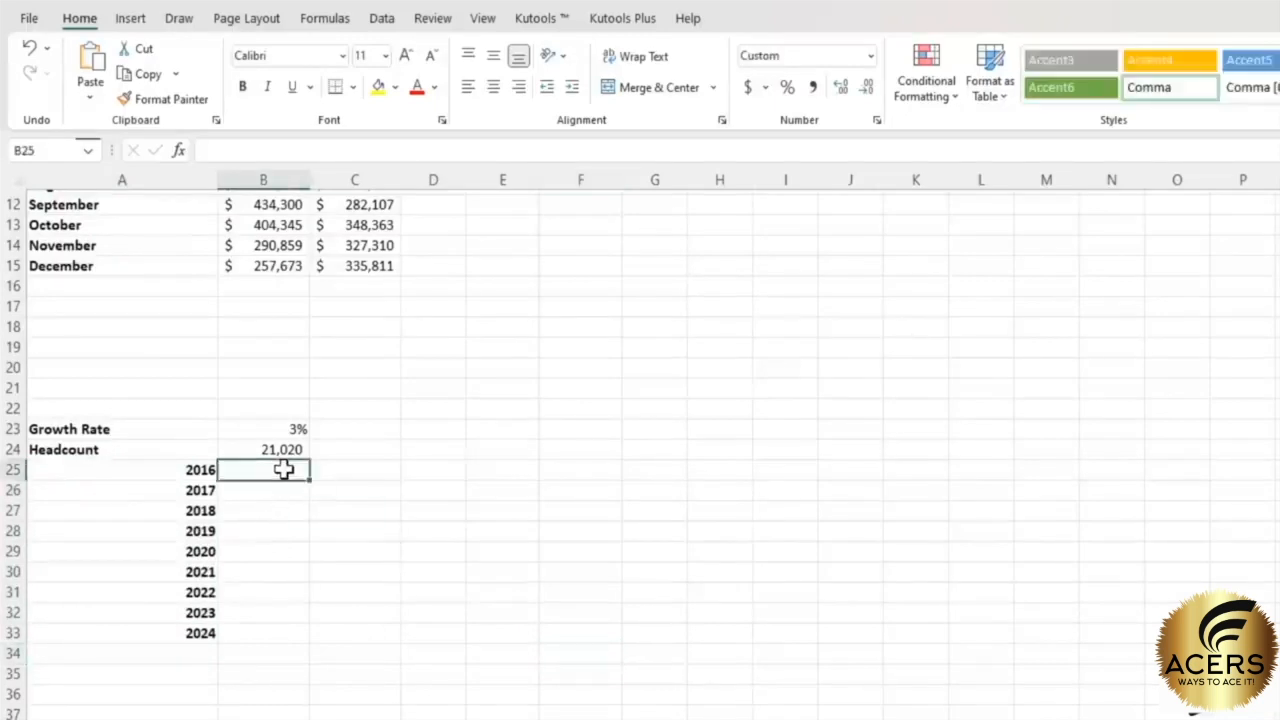
type("=")
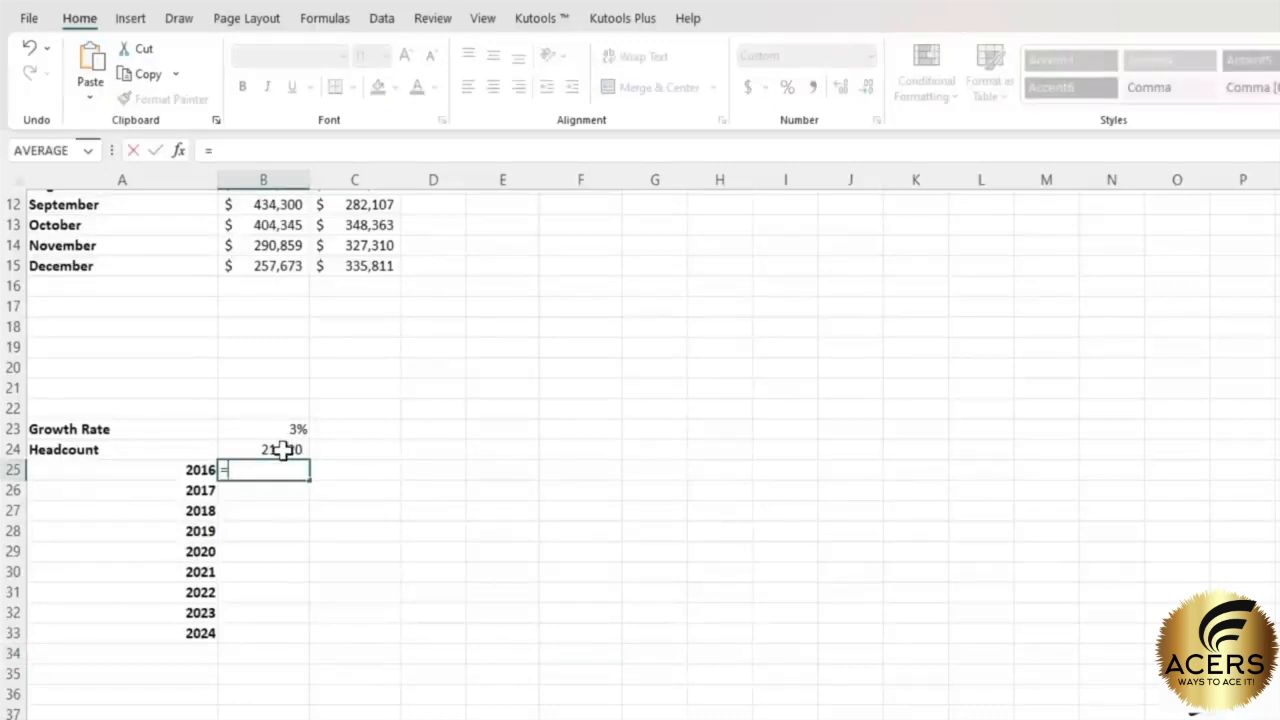
left_click(284, 450)
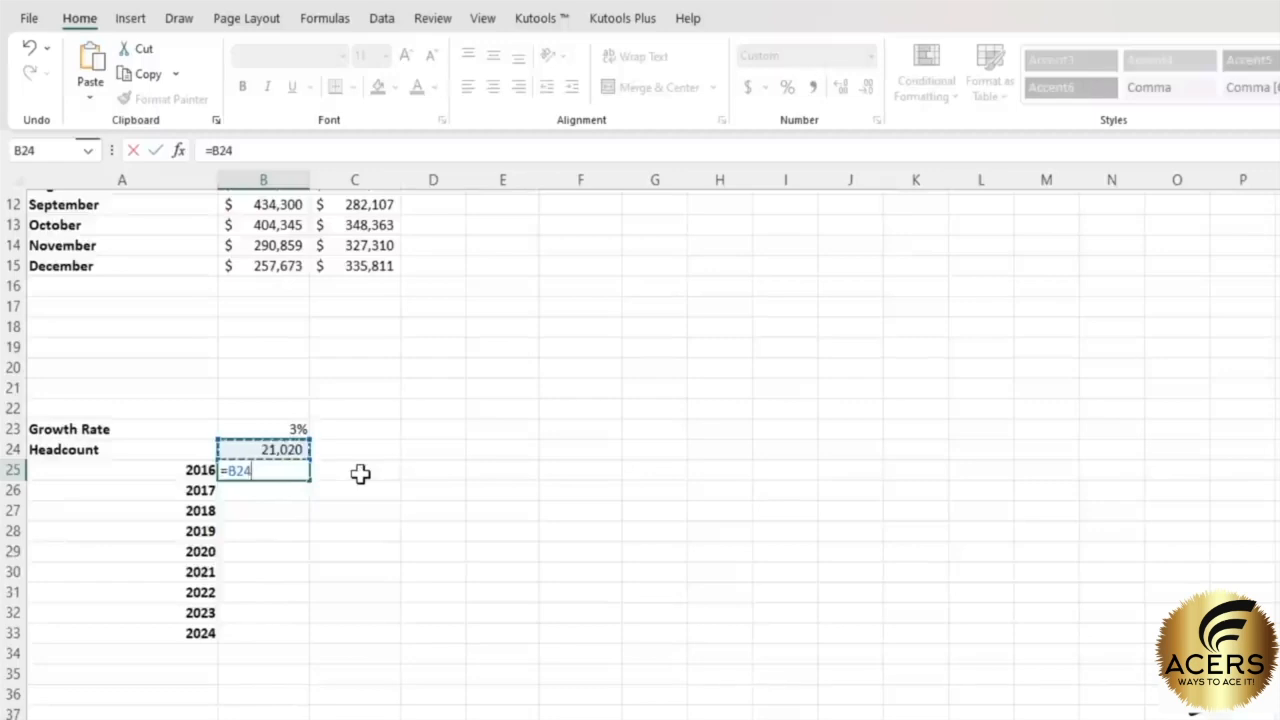
type("+")
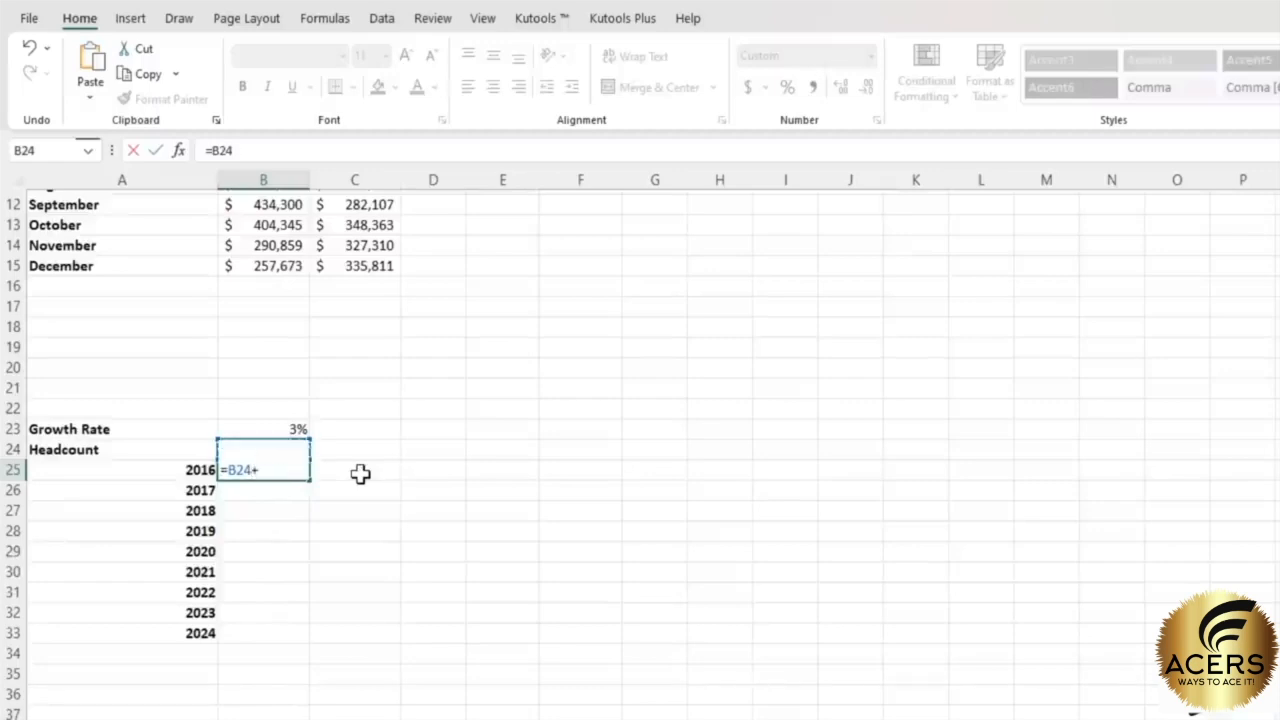
type("(B24")
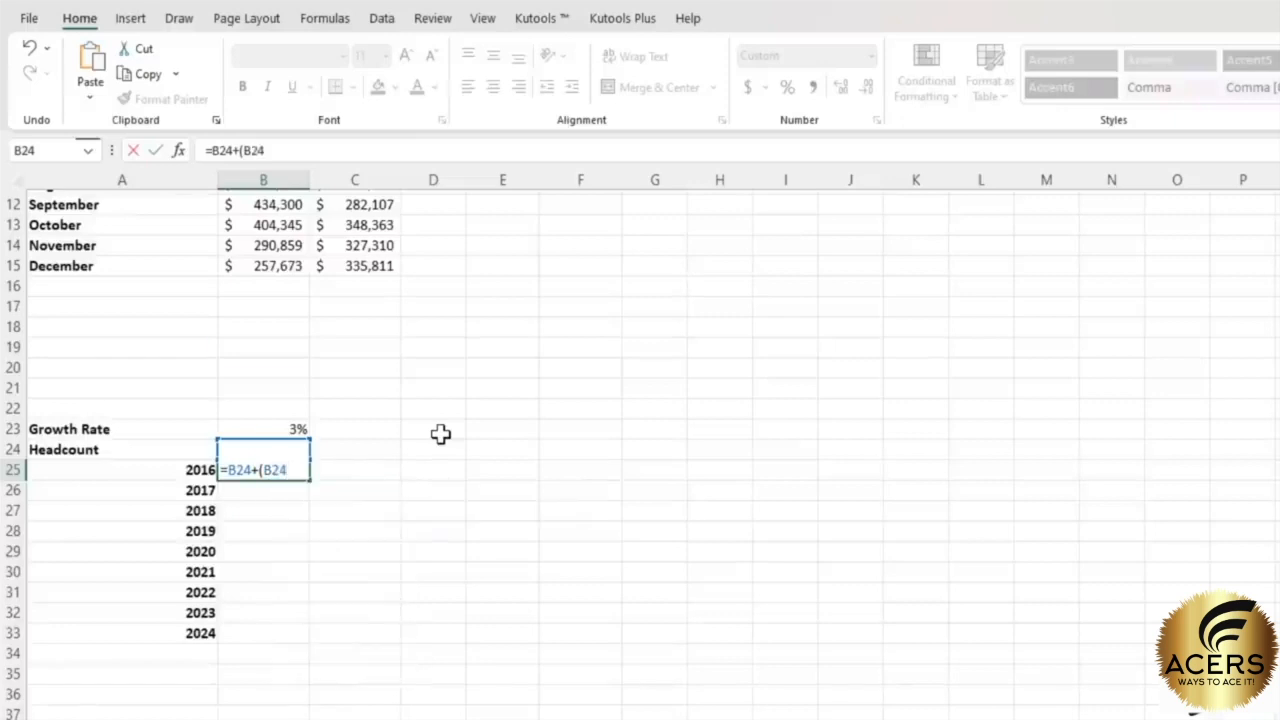
type("*")
left_click(255, 428)
type(")")
key("Return")
key("Up")
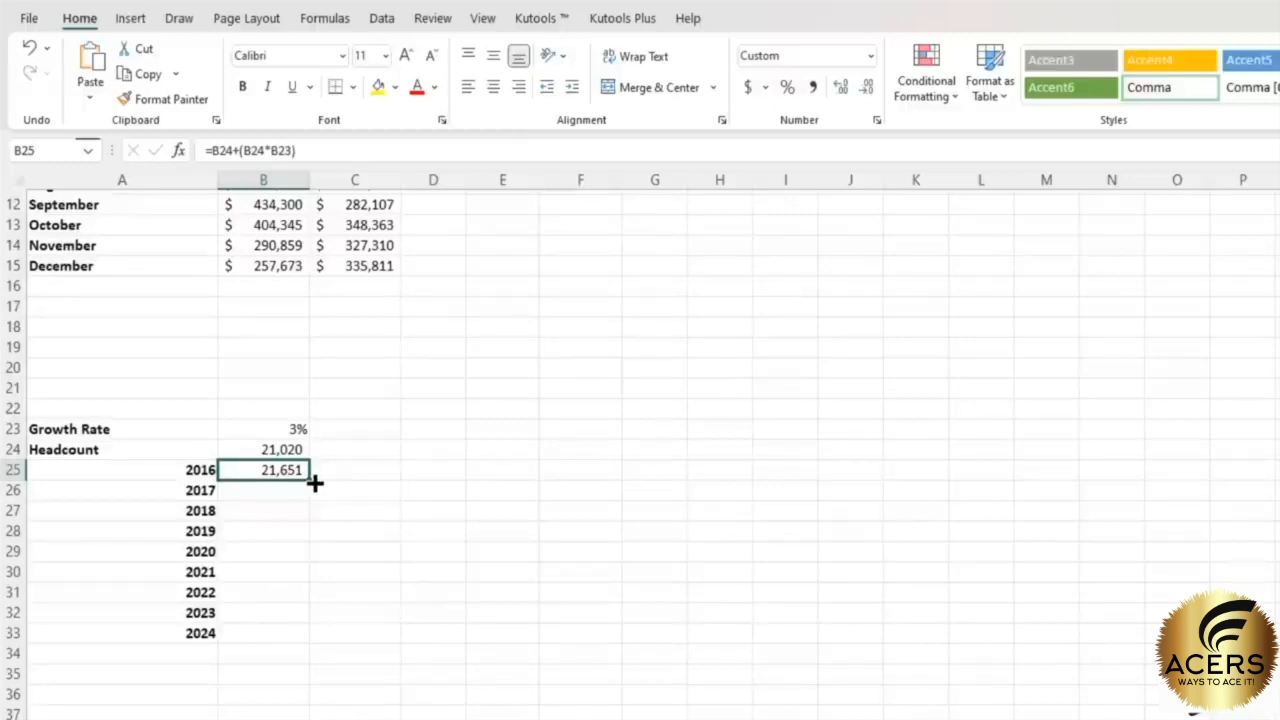
- Fill the 2016 headcount formula down through B33 and review the copied cells against the growth rate cell
left_click_drag(314, 483, 286, 634)
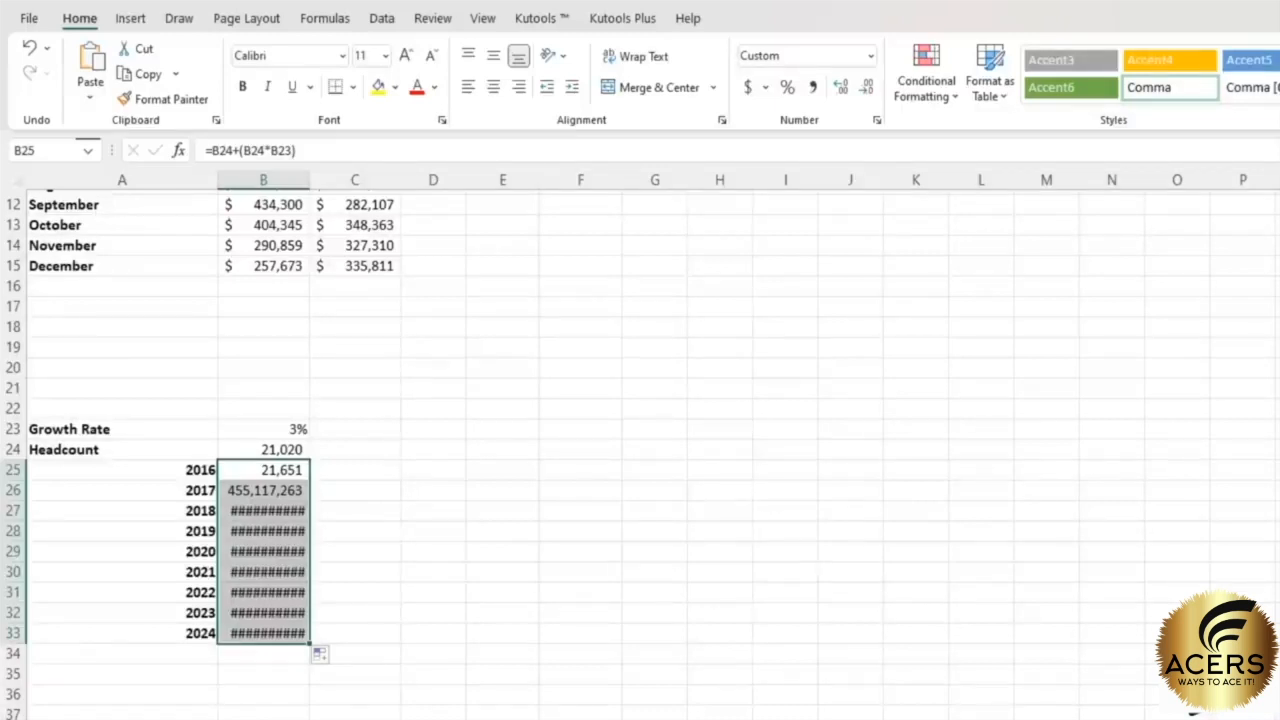
left_click_drag(258, 490, 262, 633)
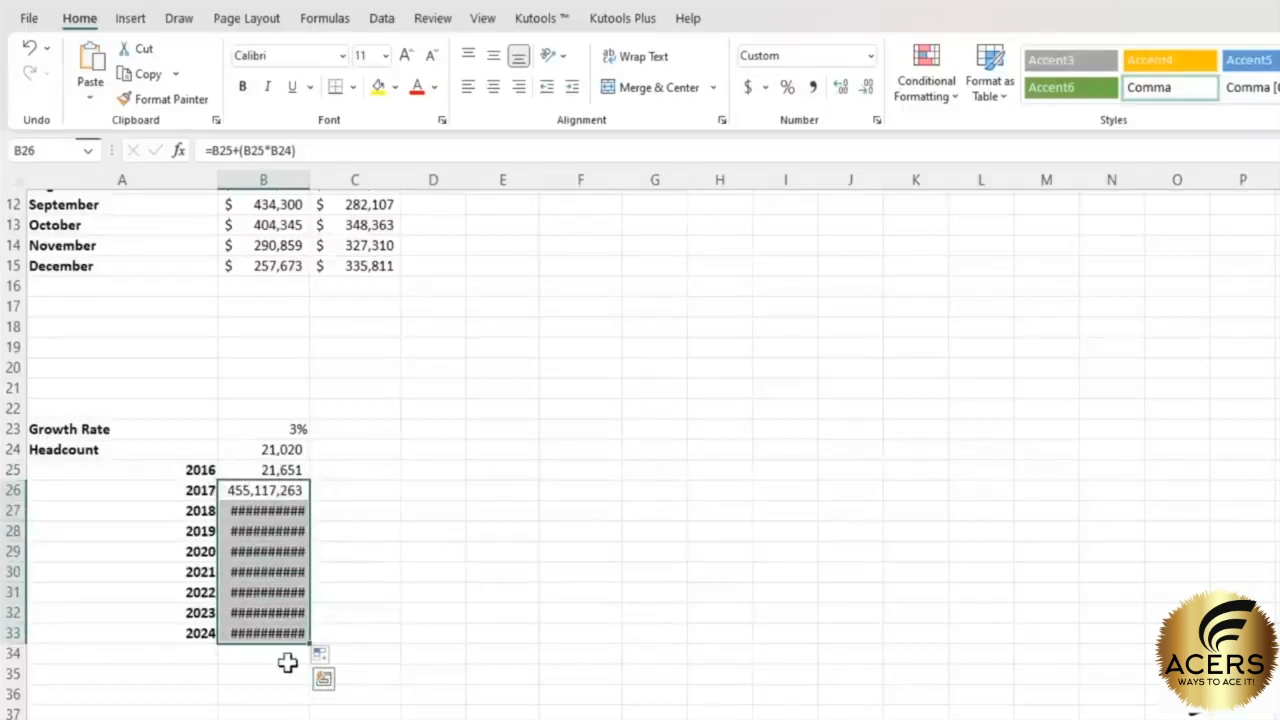
left_click(269, 430)
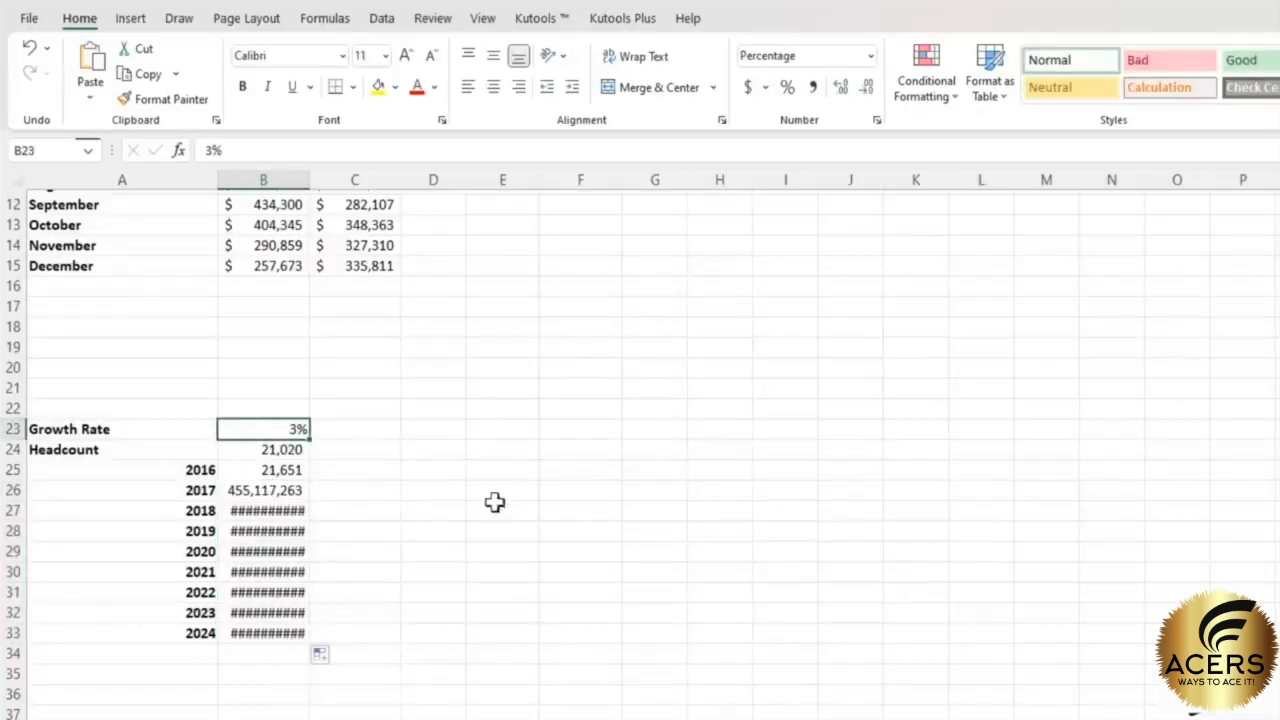
- Correct the 2017 headcount formula in B26 to =B25+(B25*$B$23), with an absolute reference to the growth rate
left_click(279, 491)
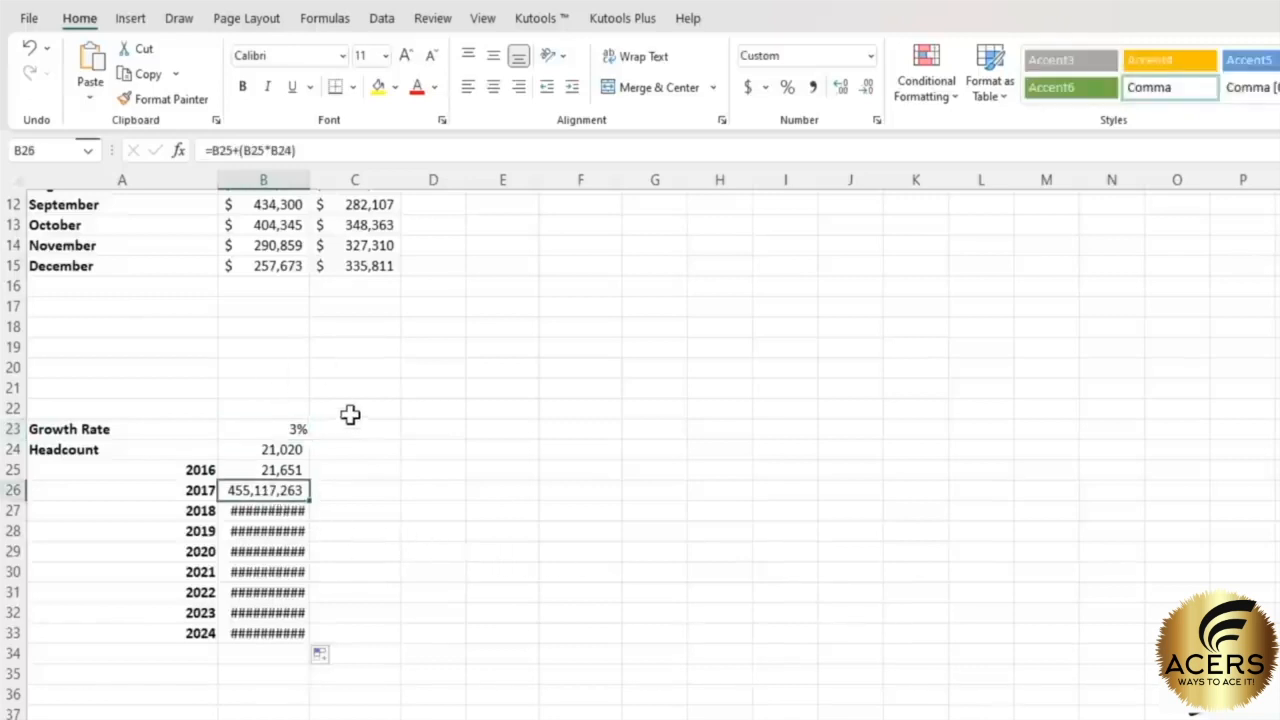
left_click(308, 149)
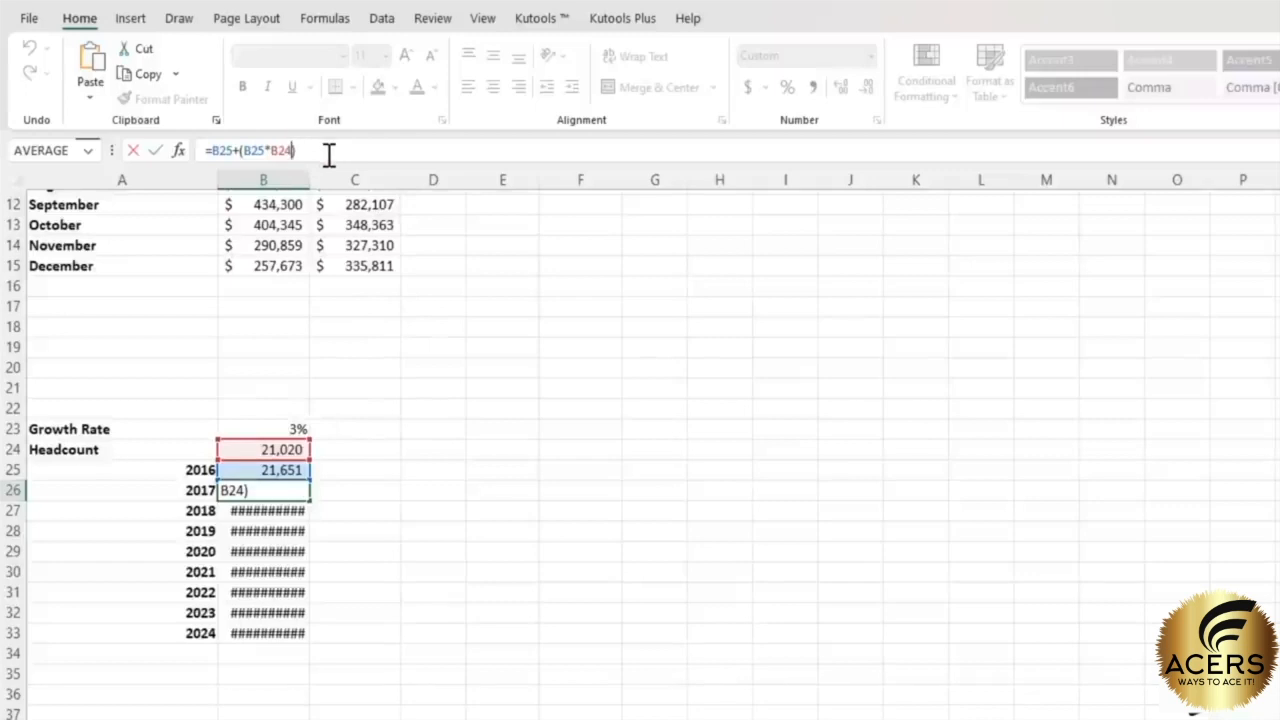
key("BackSpace")
key("BackSpace")
key("BackSpace")
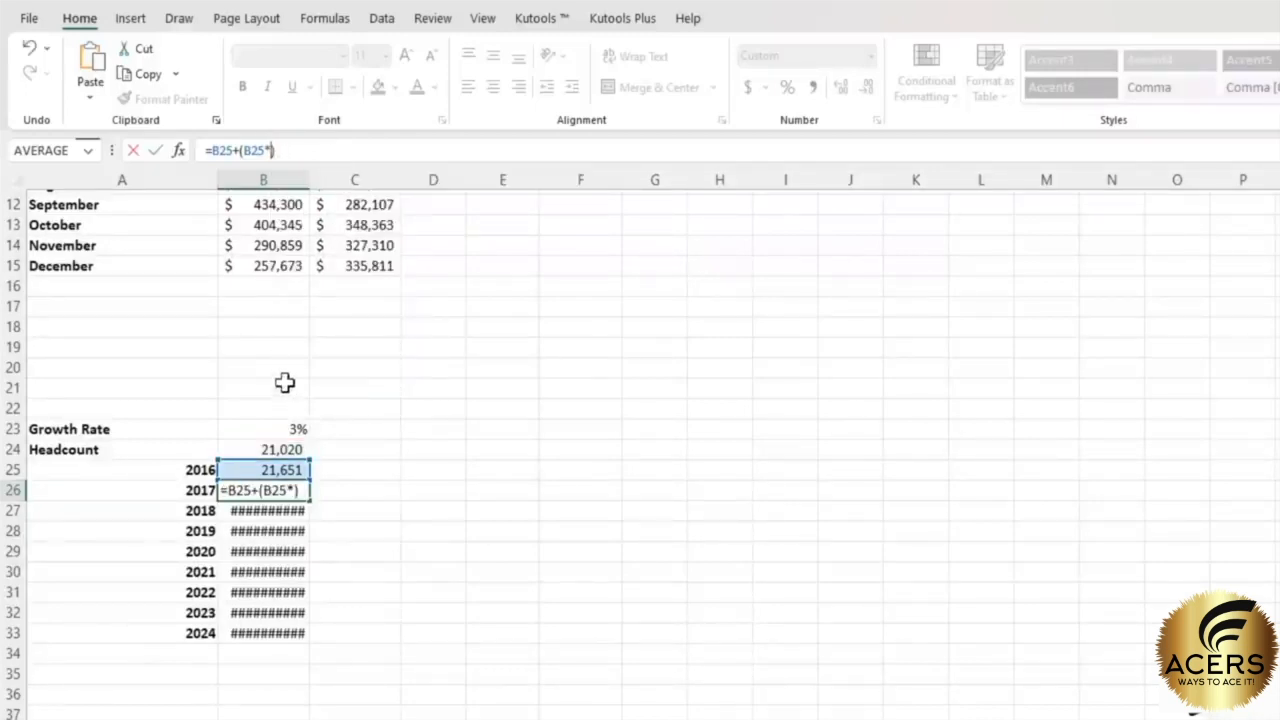
left_click(284, 428)
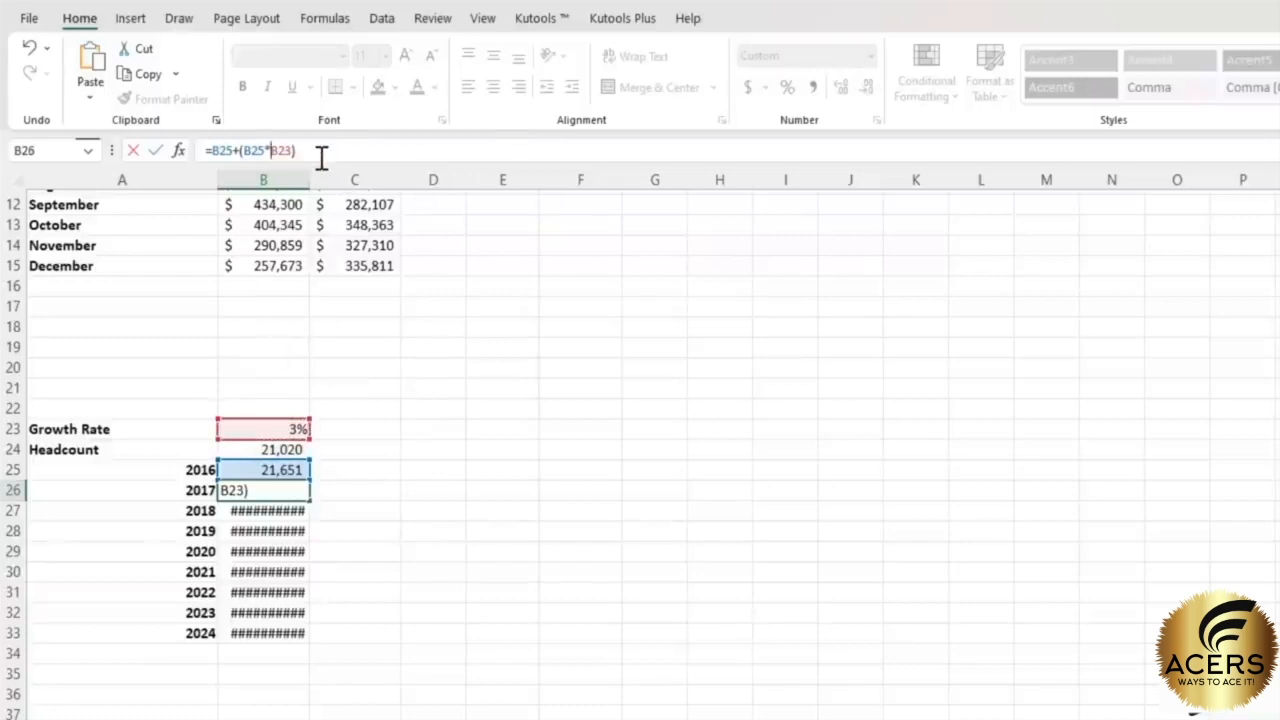
key("F4")
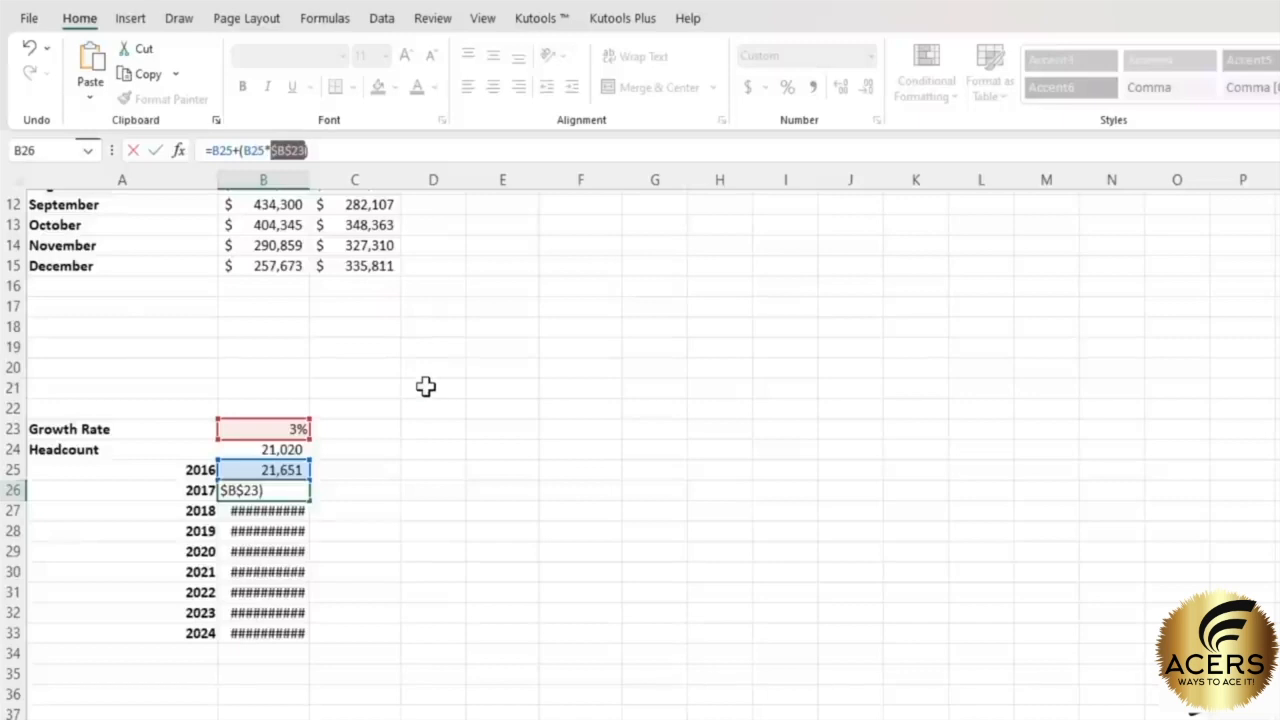
key("Return")
left_click(288, 490)
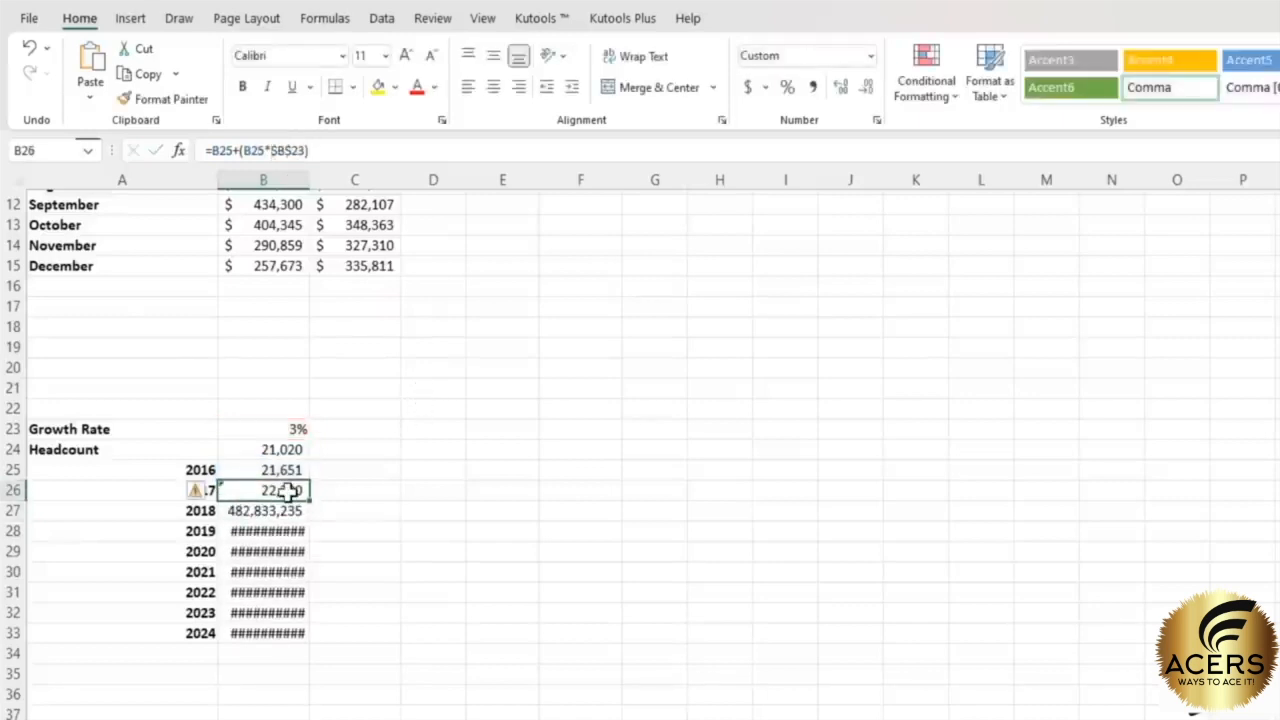
left_click(377, 489)
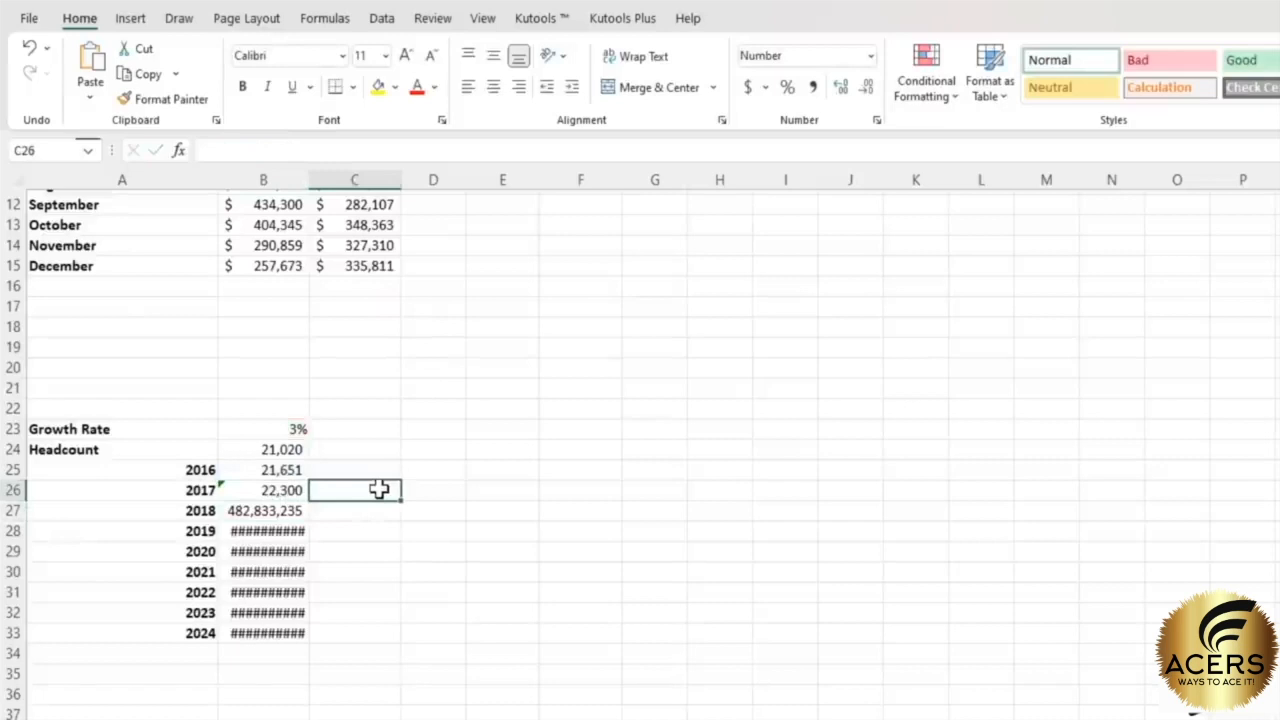
- Cycle the growth rate reference in B26's formula through B$23, $B23 and B23, then restore and confirm it as $B$23
left_click(271, 490)
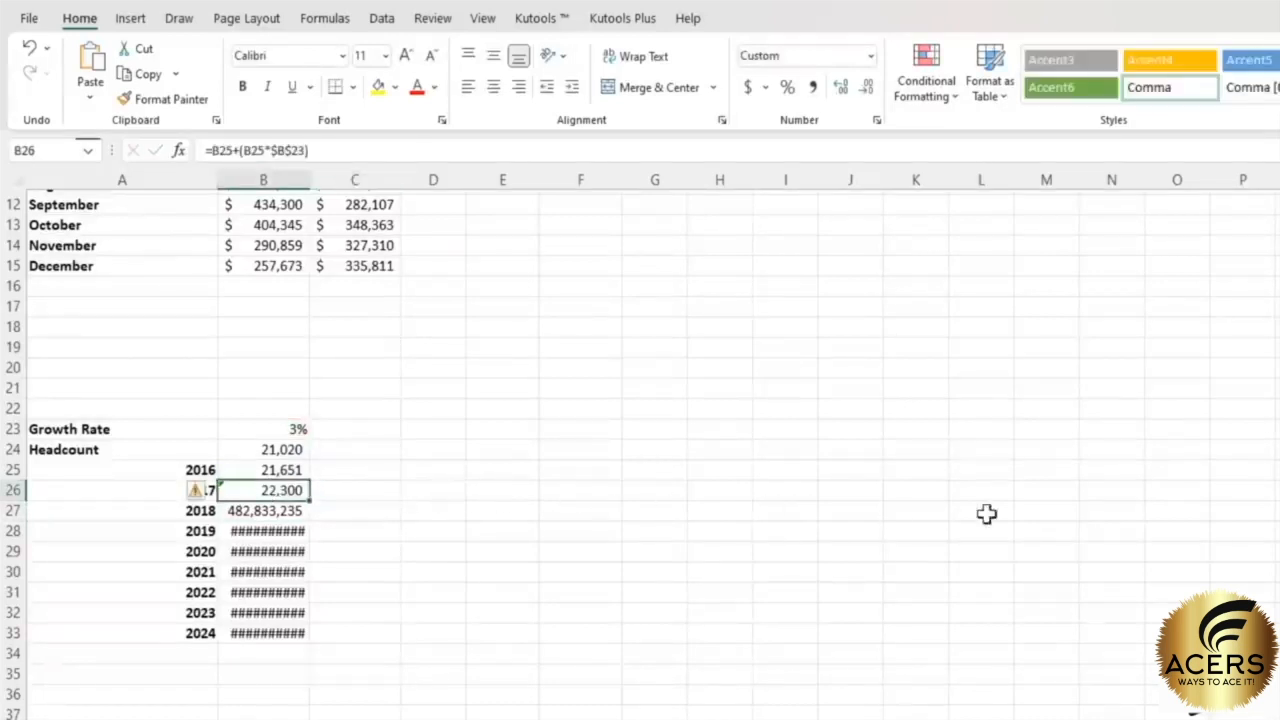
left_click(366, 152)
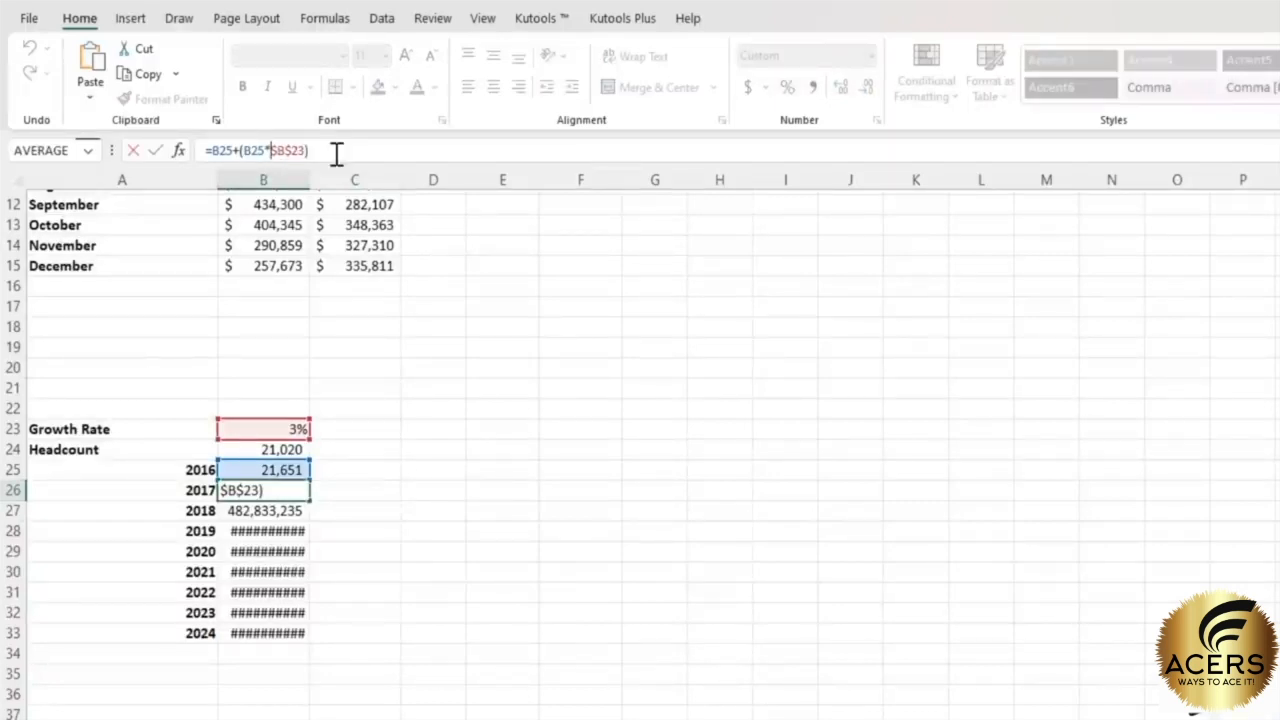
key("F4")
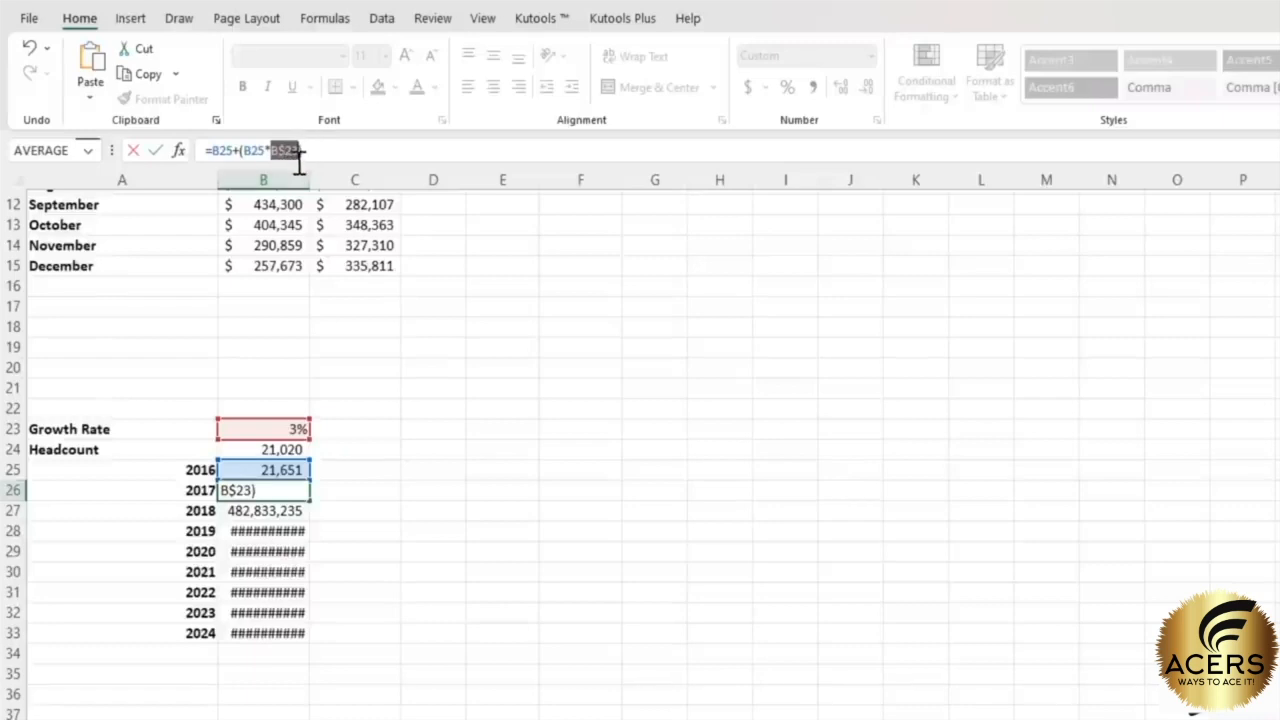
key("F4")
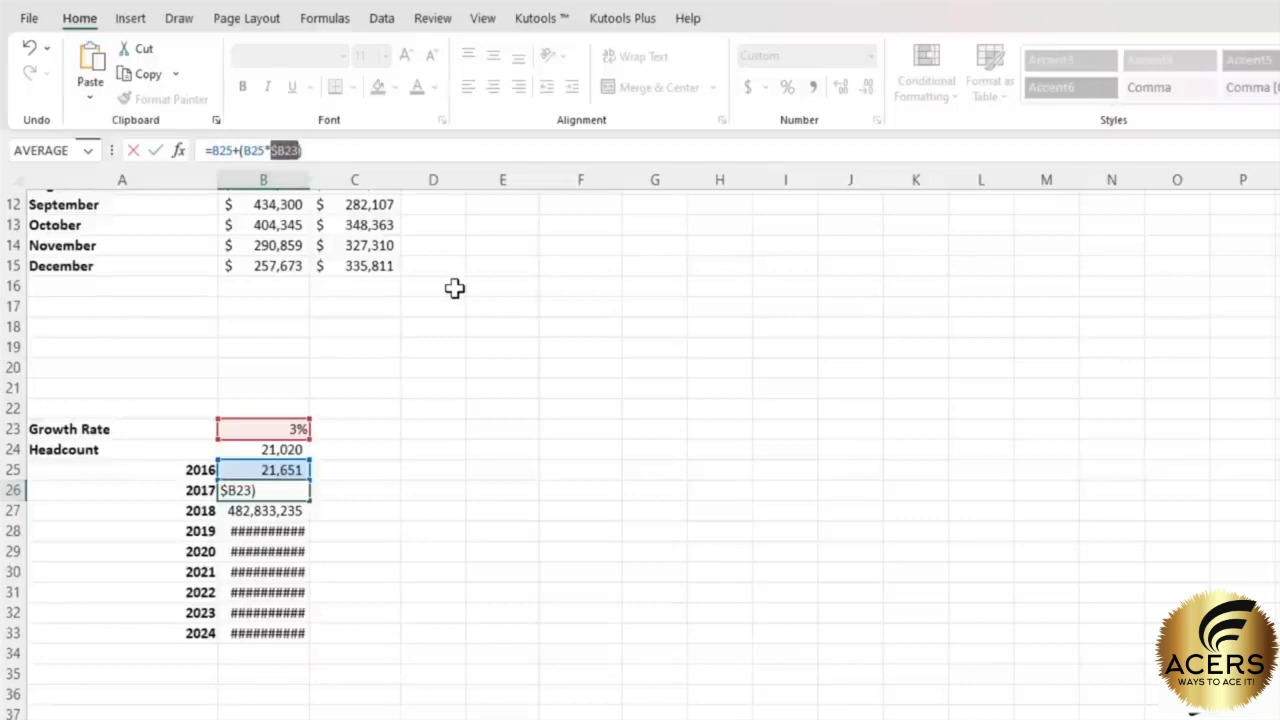
key("F4")
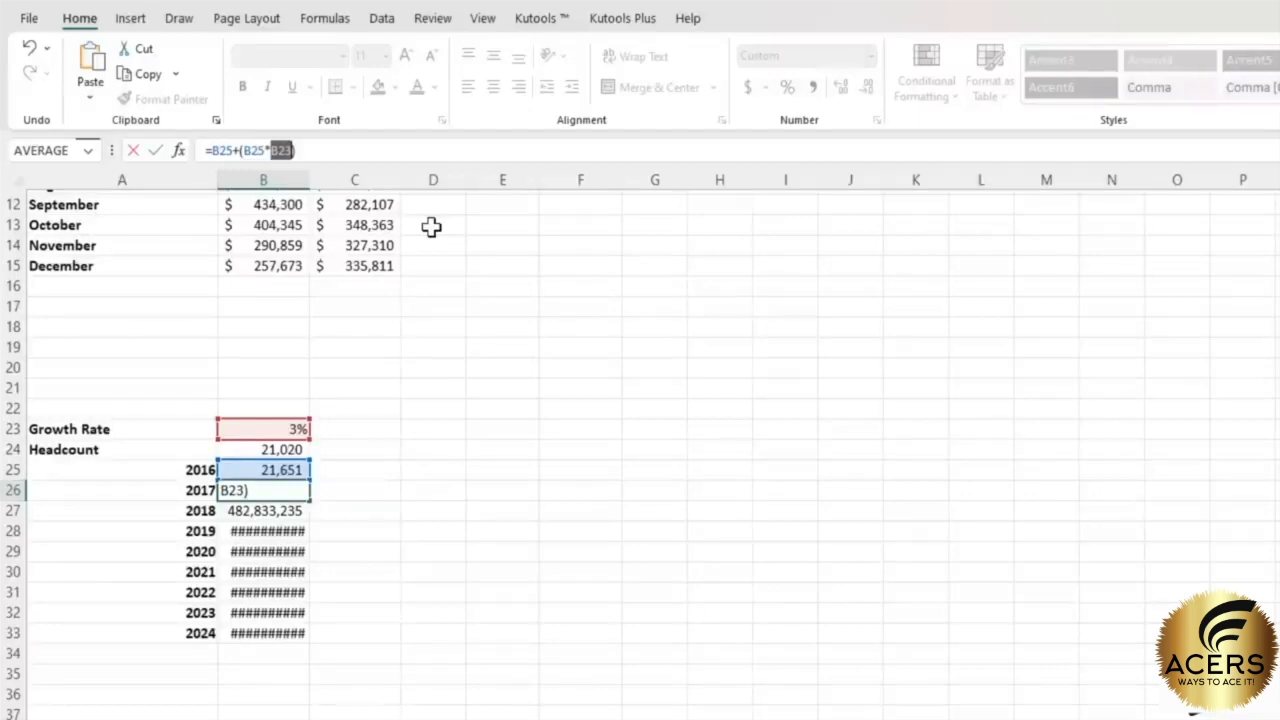
key("F4")
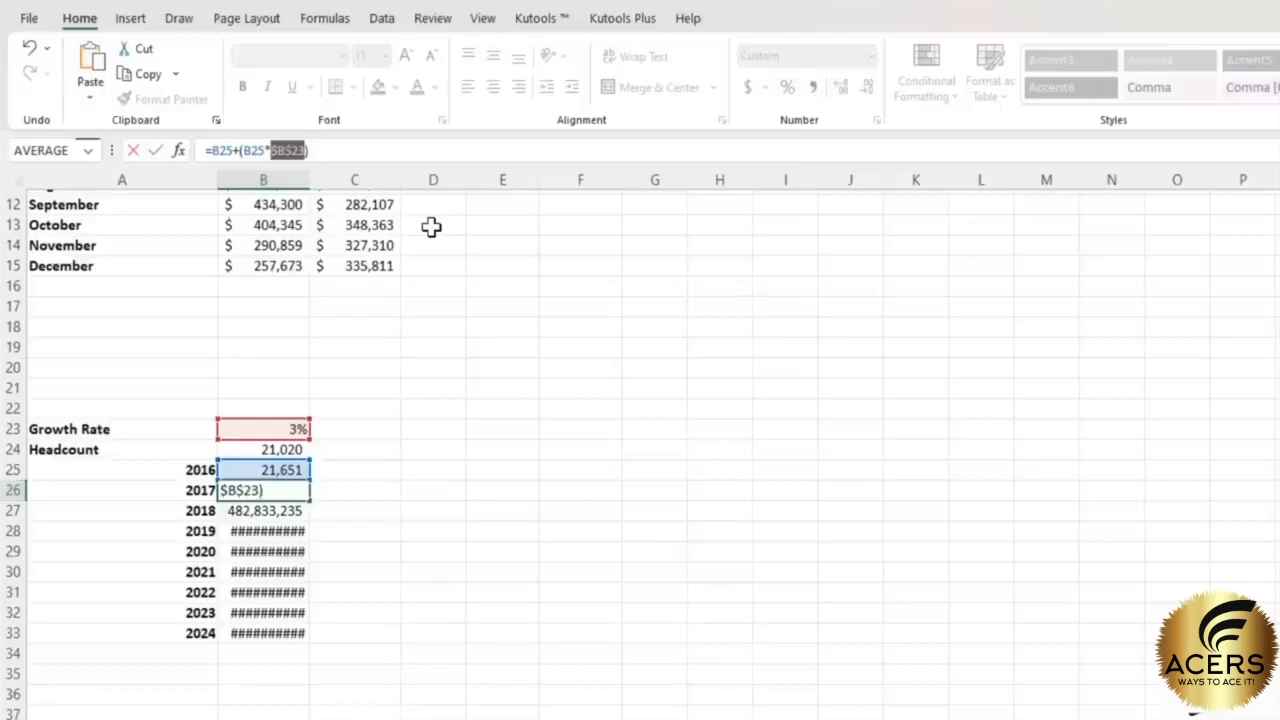
key("Return")
key("Up")
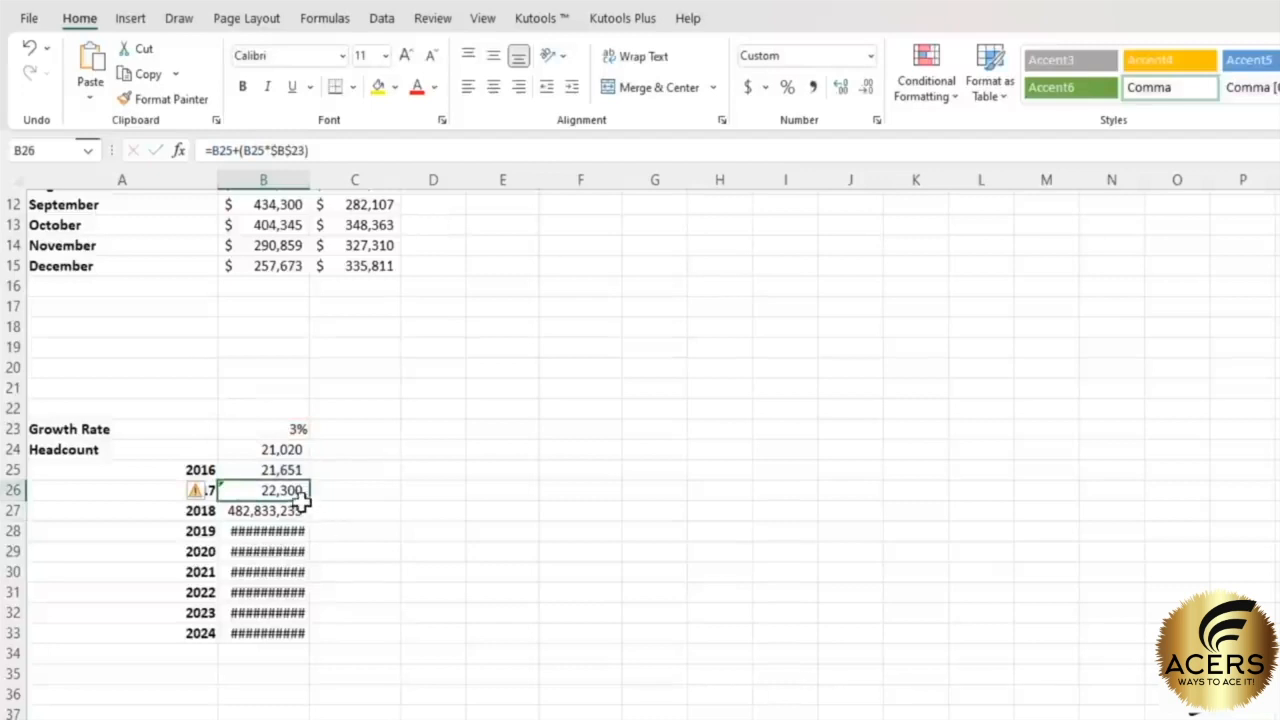
- Fill the corrected 2017 headcount formula from B26 down through B33
left_click_drag(308, 500, 296, 636)
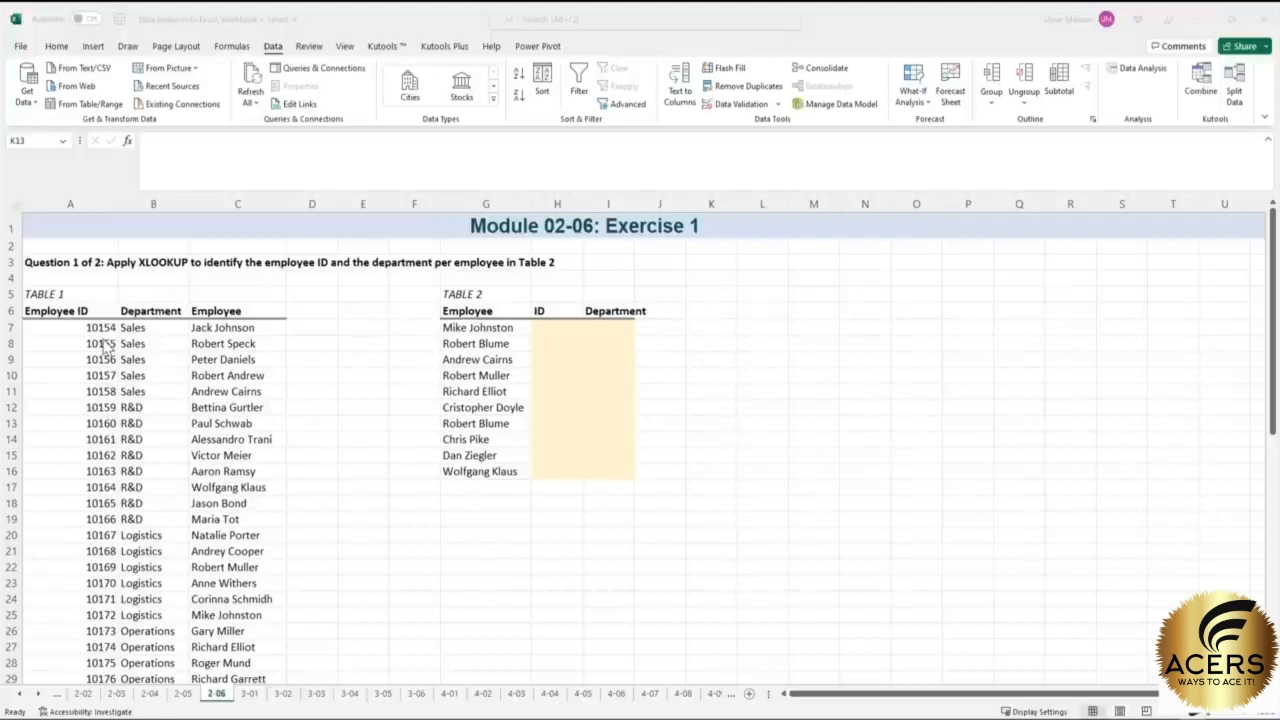
- Examine the 2-06 exercise: the headers of Tables 1 and 2, the Question 2 investment formulas and highlighted cells, and Table 2's employee list
left_click(540, 311)
left_click(620, 311)
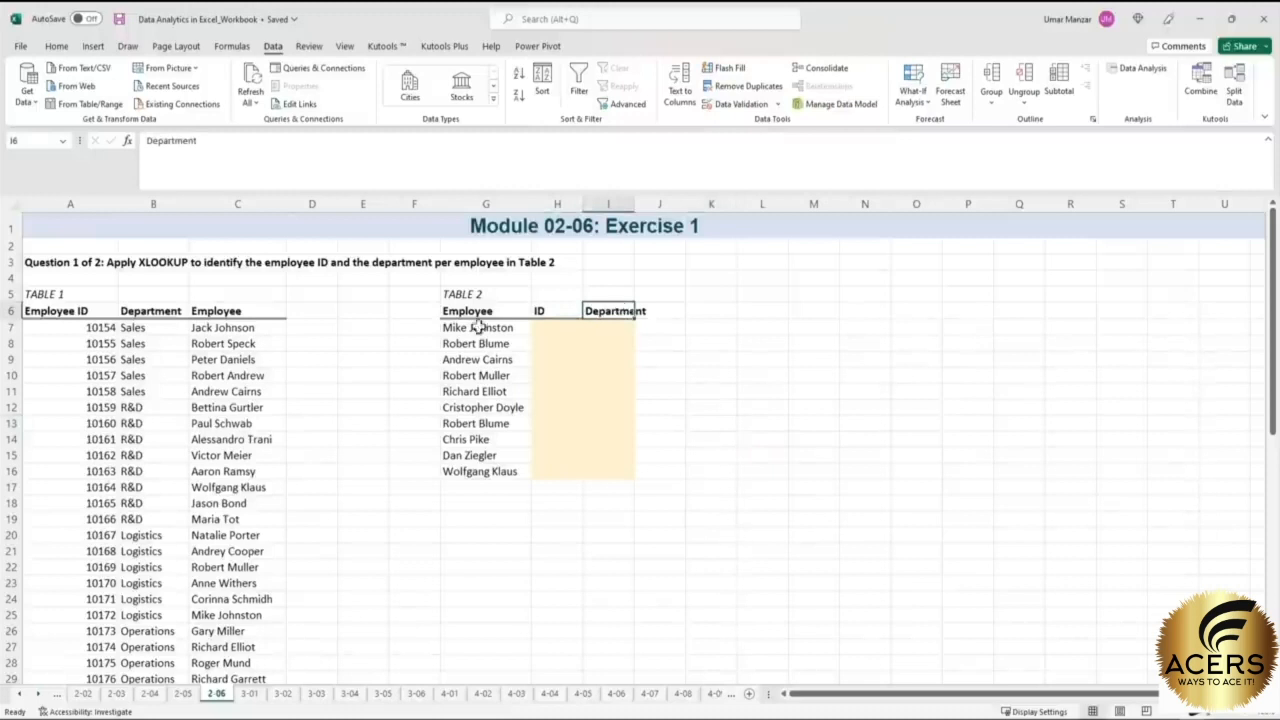
left_click_drag(70, 312, 243, 312)
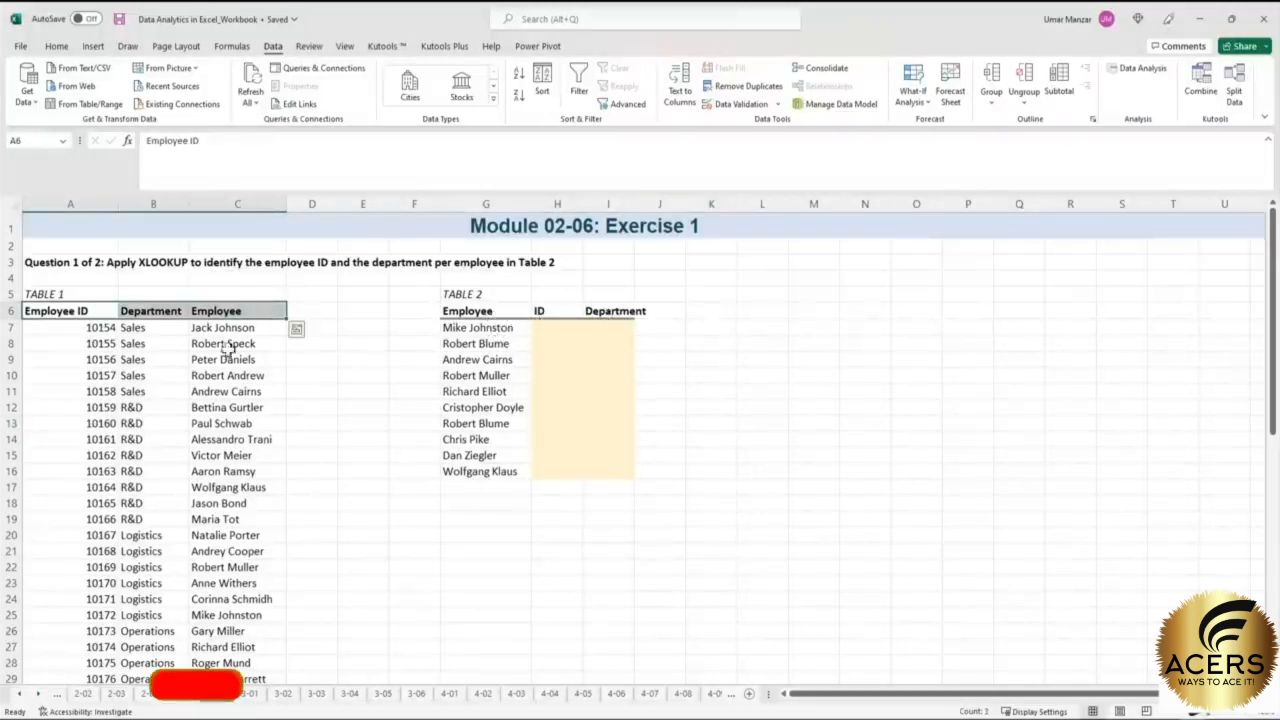
left_click(351, 312)
scroll(314, 371, "down", 12)
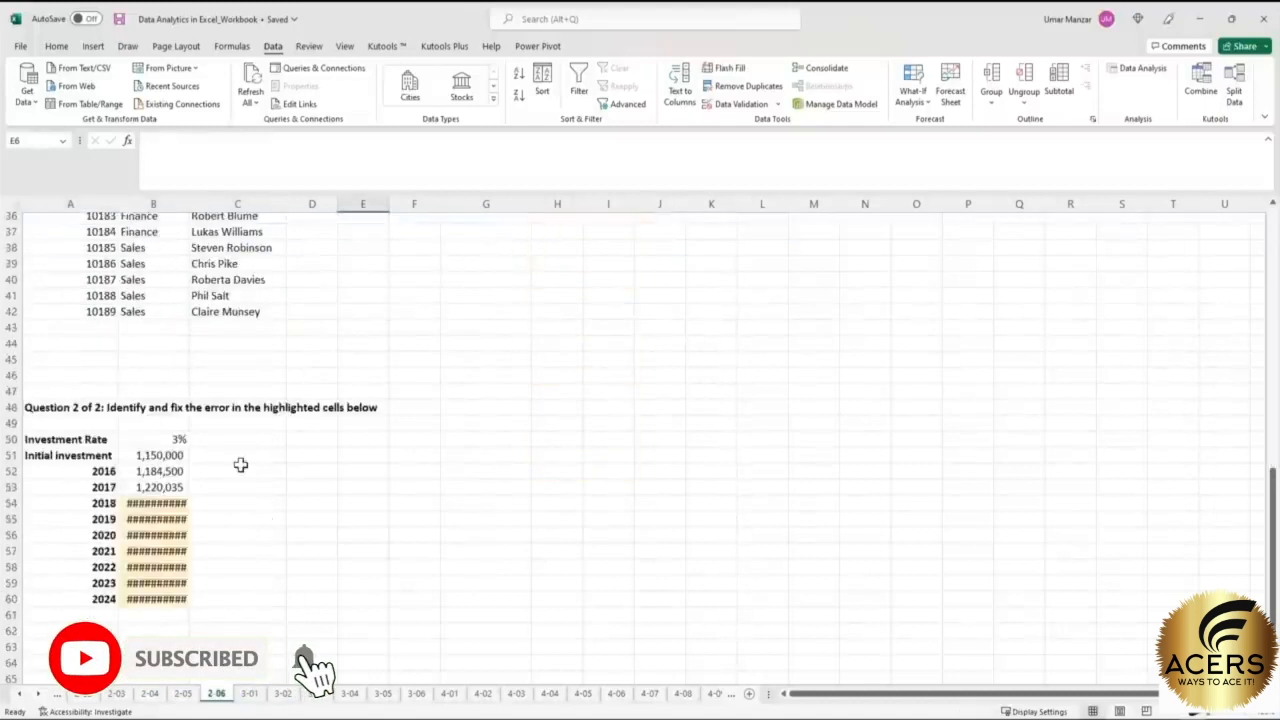
left_click(150, 457)
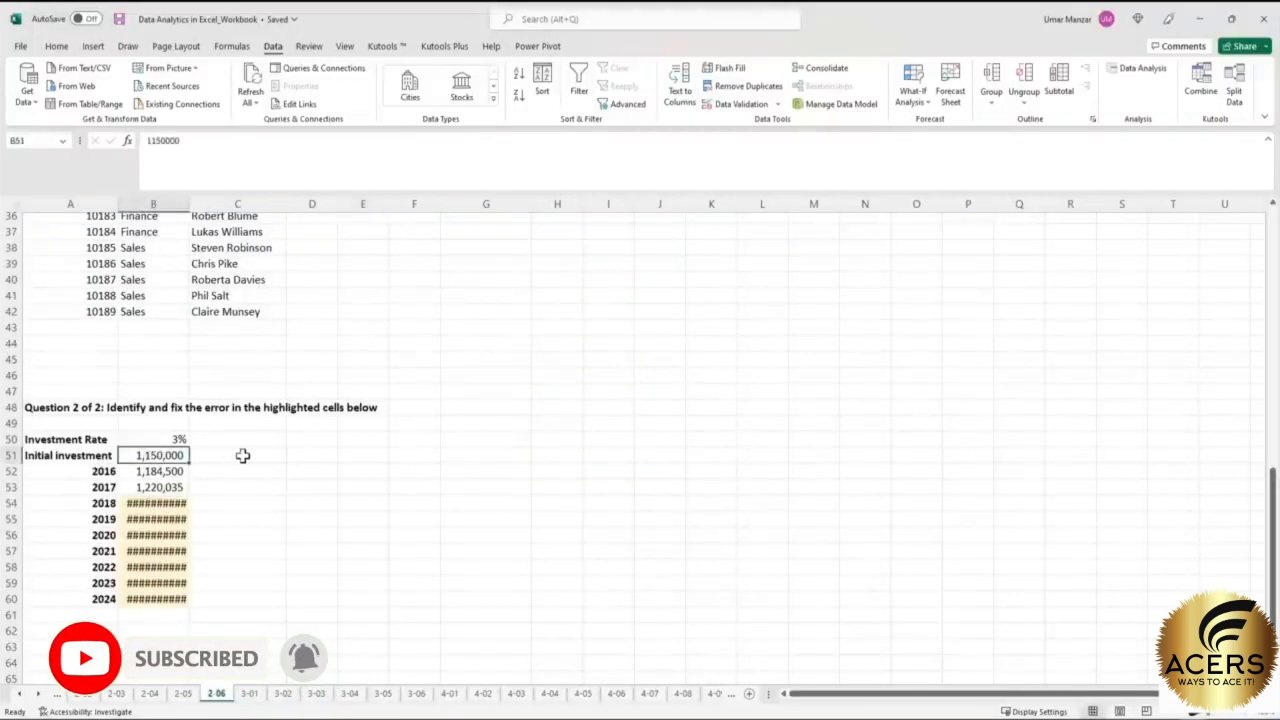
left_click(176, 470)
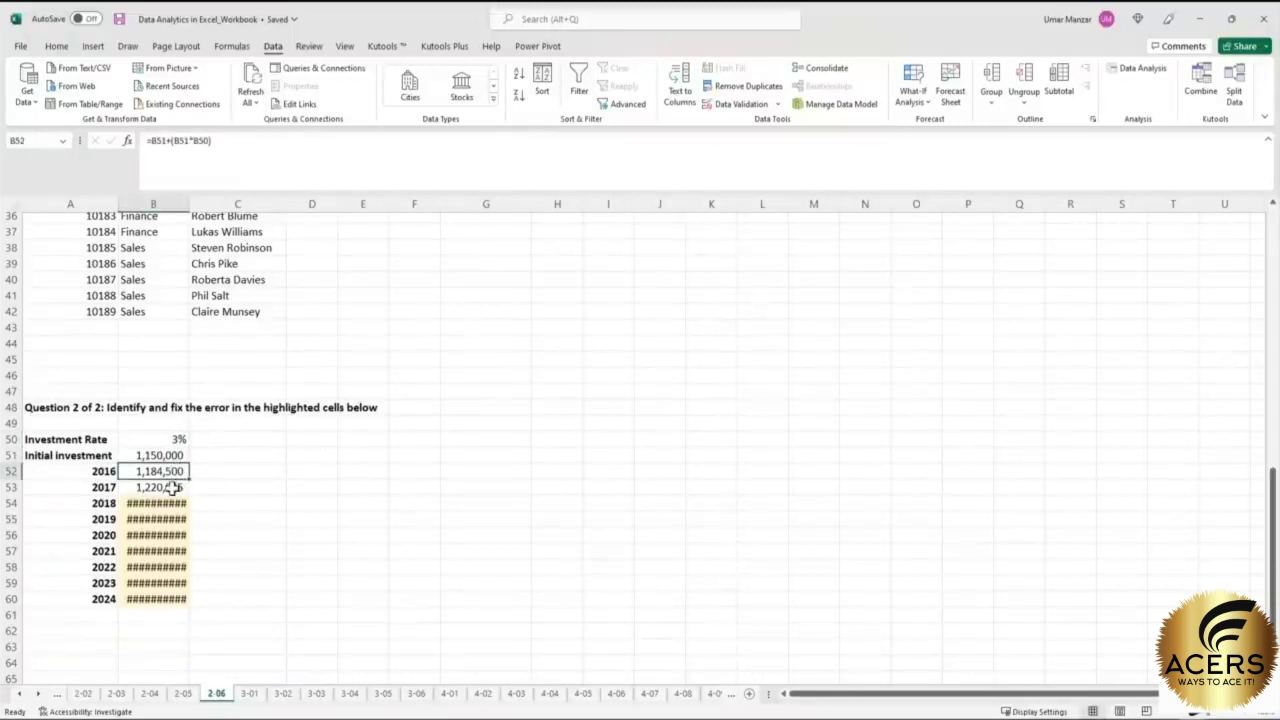
left_click(174, 487)
left_click(166, 503)
key("ctrl+shift+Down")
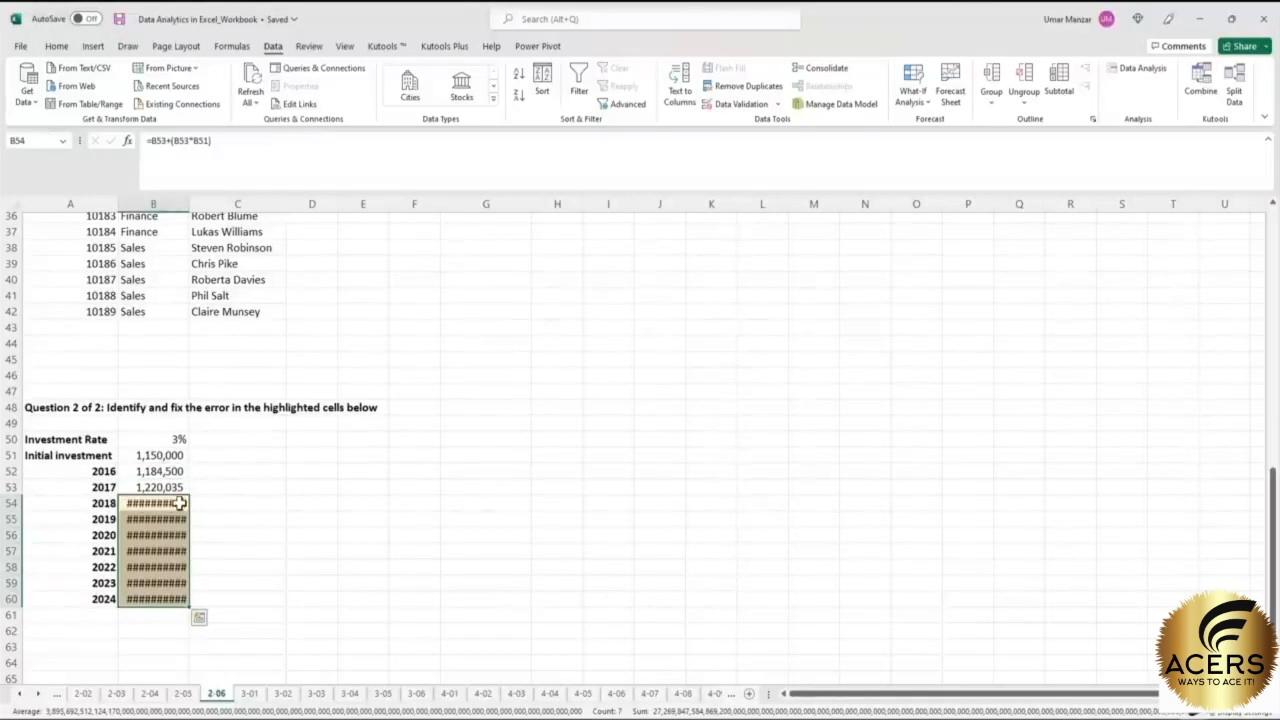
scroll(298, 508, "up", 12)
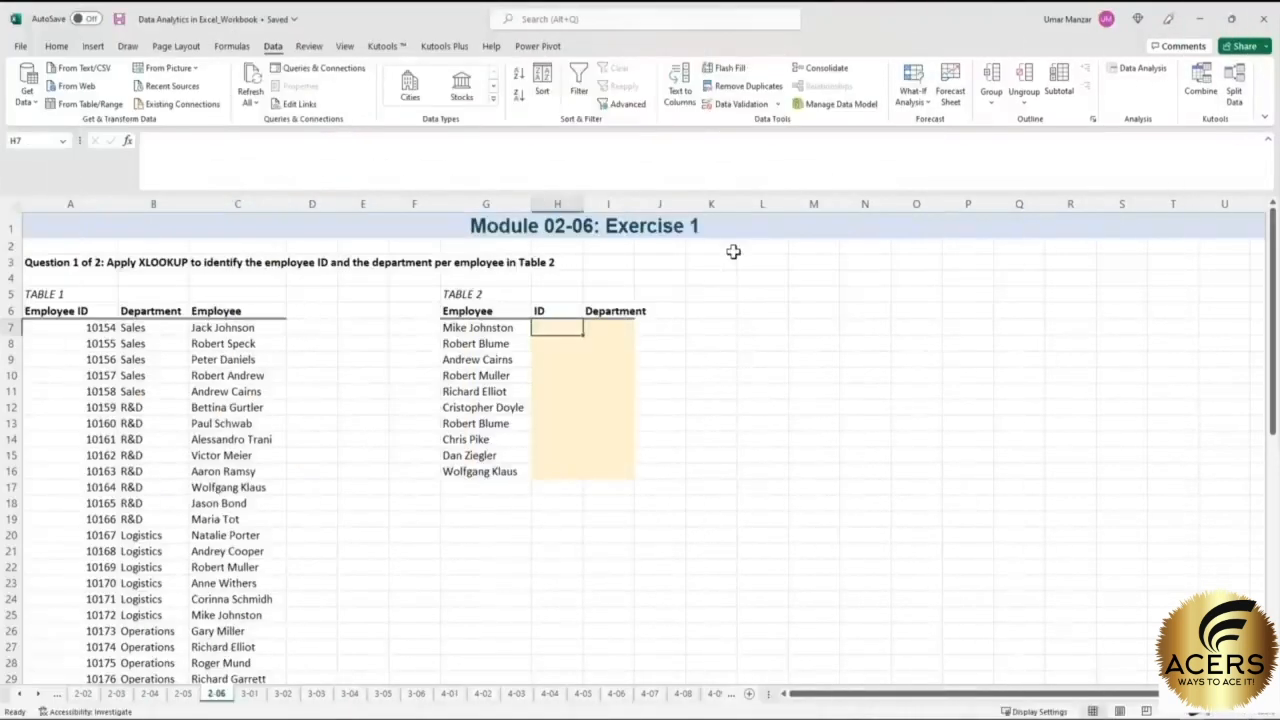
left_click(514, 328)
key("ctrl+shift+Down")
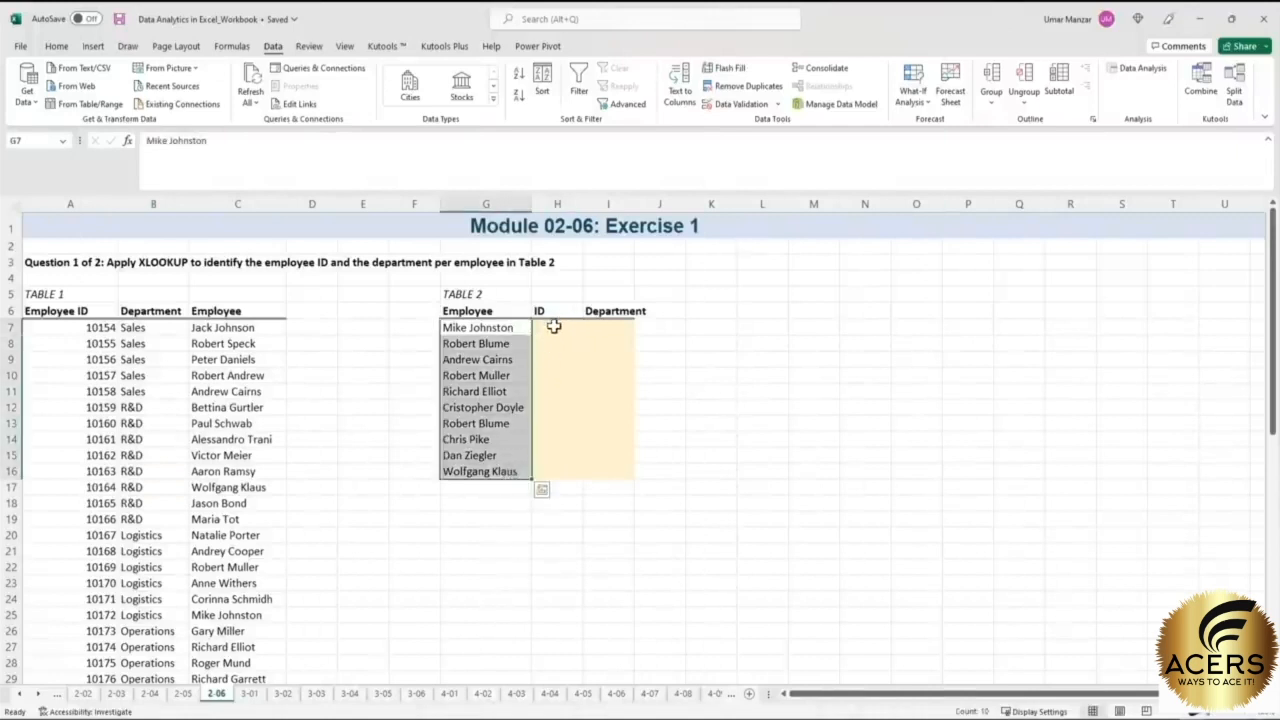
- Look up the first Table 2 employee's ID in H7 with =XLOOKUP(G7,C7:C42,A7:A42)
left_click(553, 327)
mouse_move(553, 327)
left_mouse_down()
mouse_move(609, 327)
mouse_move(568, 324)
left_mouse_up()
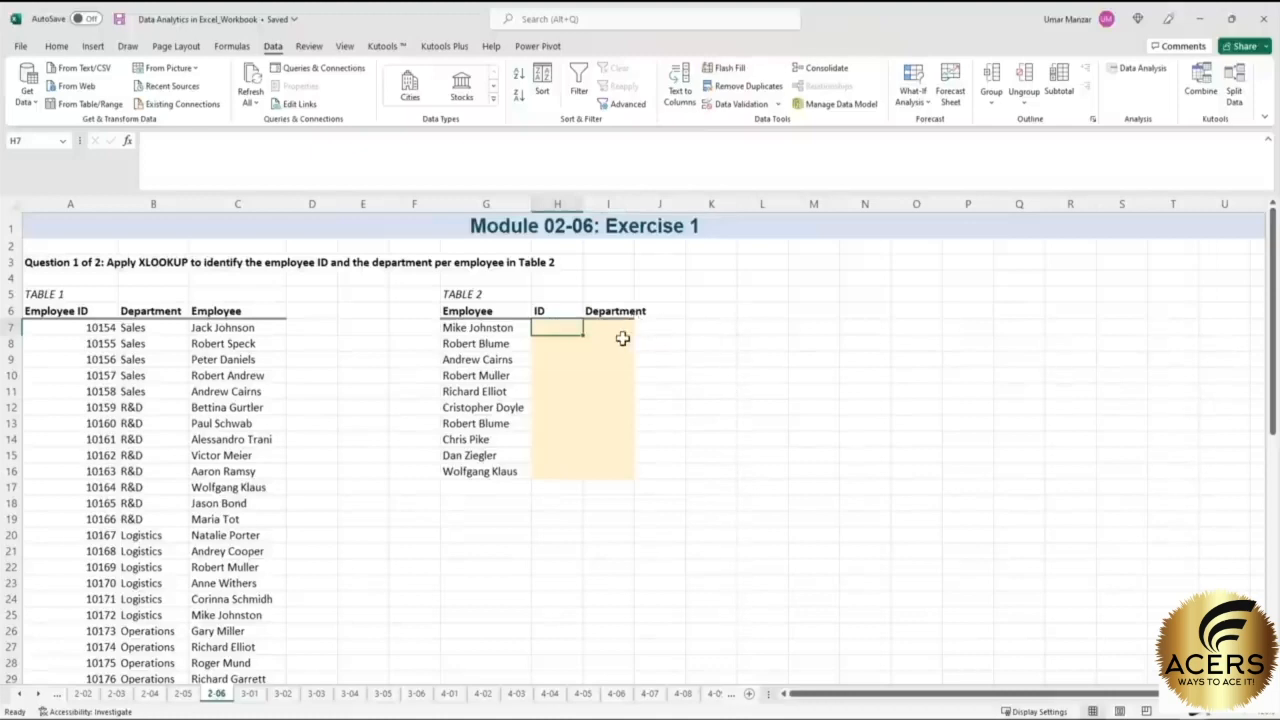
left_click(558, 163)
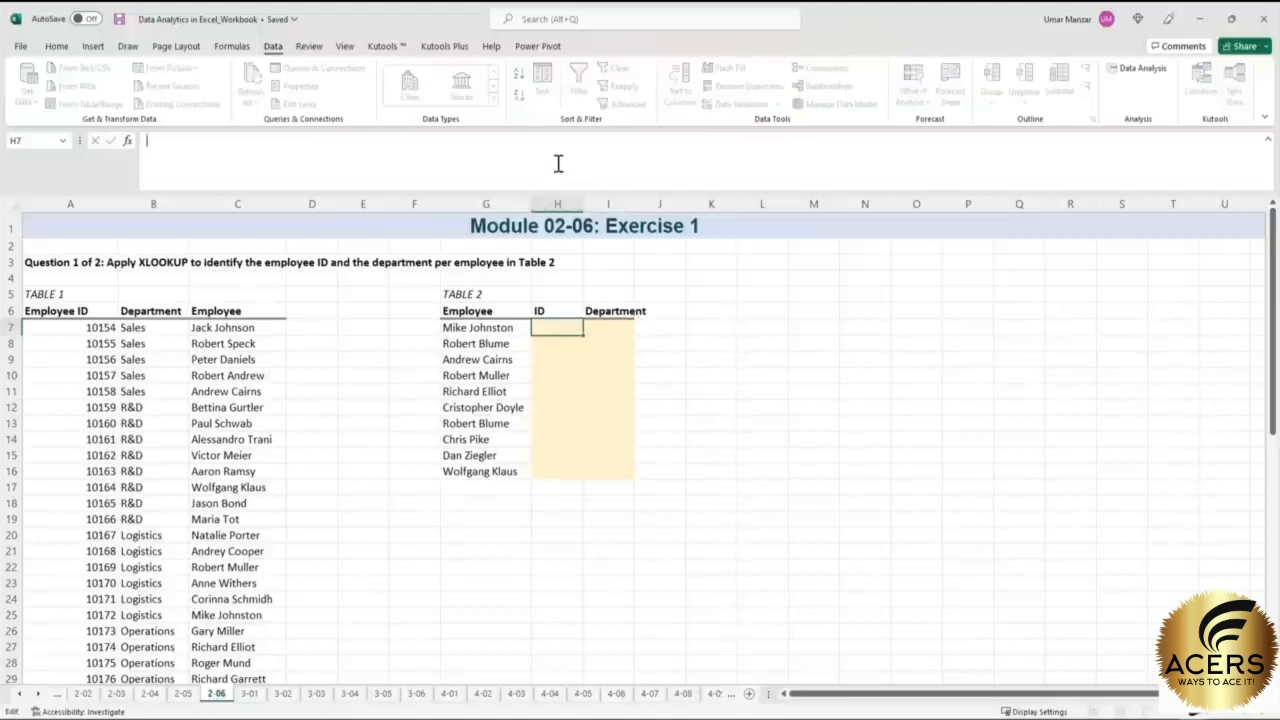
type("=xlookup(")
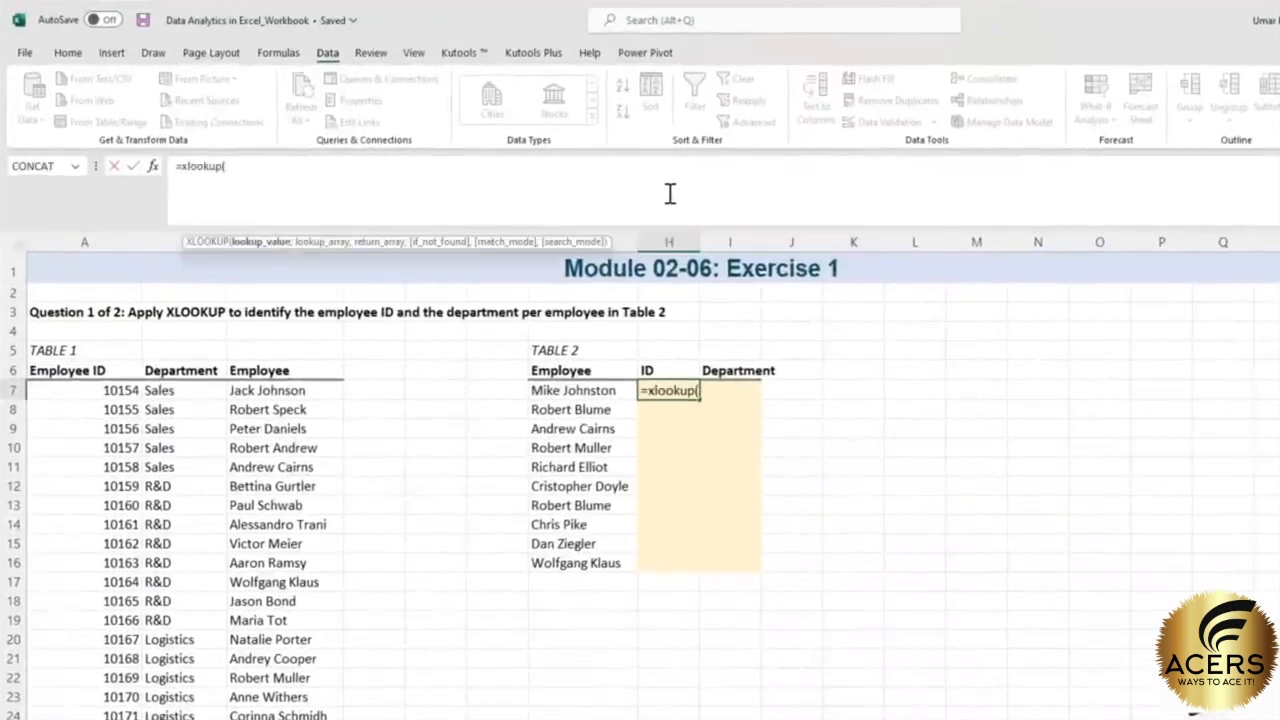
left_click(610, 388)
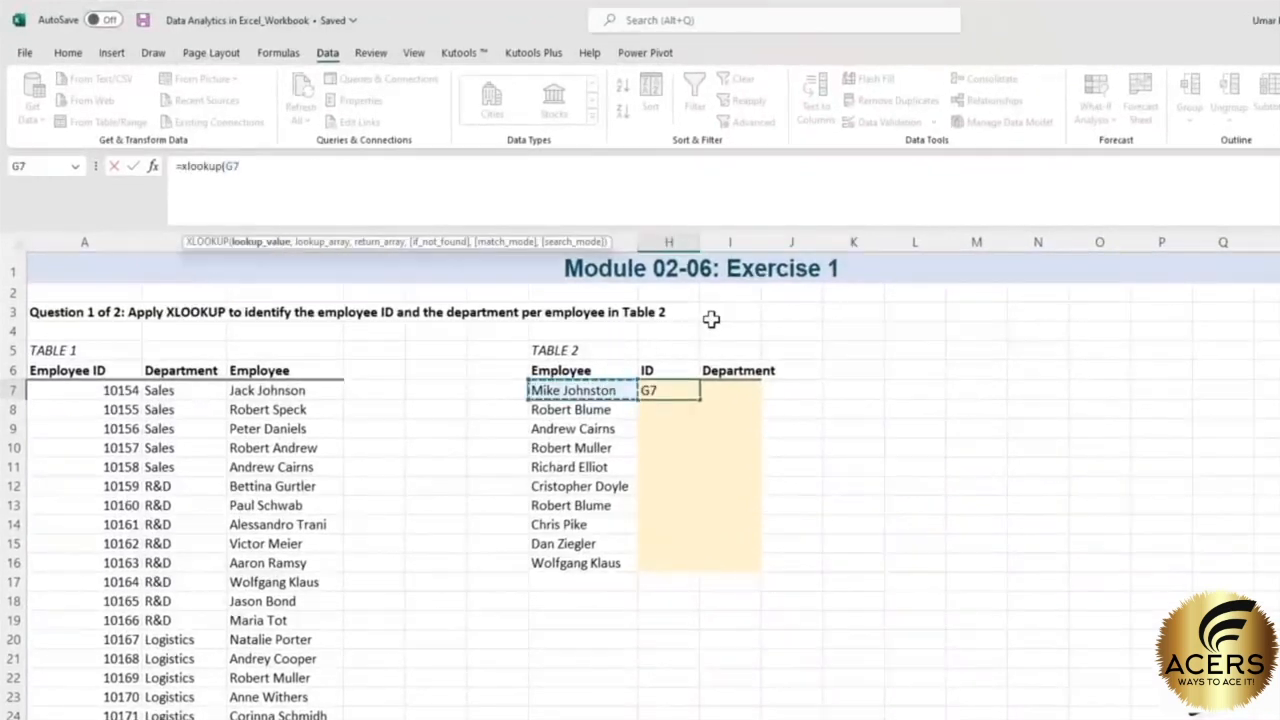
type(",")
left_click_drag(320, 390, 300, 718)
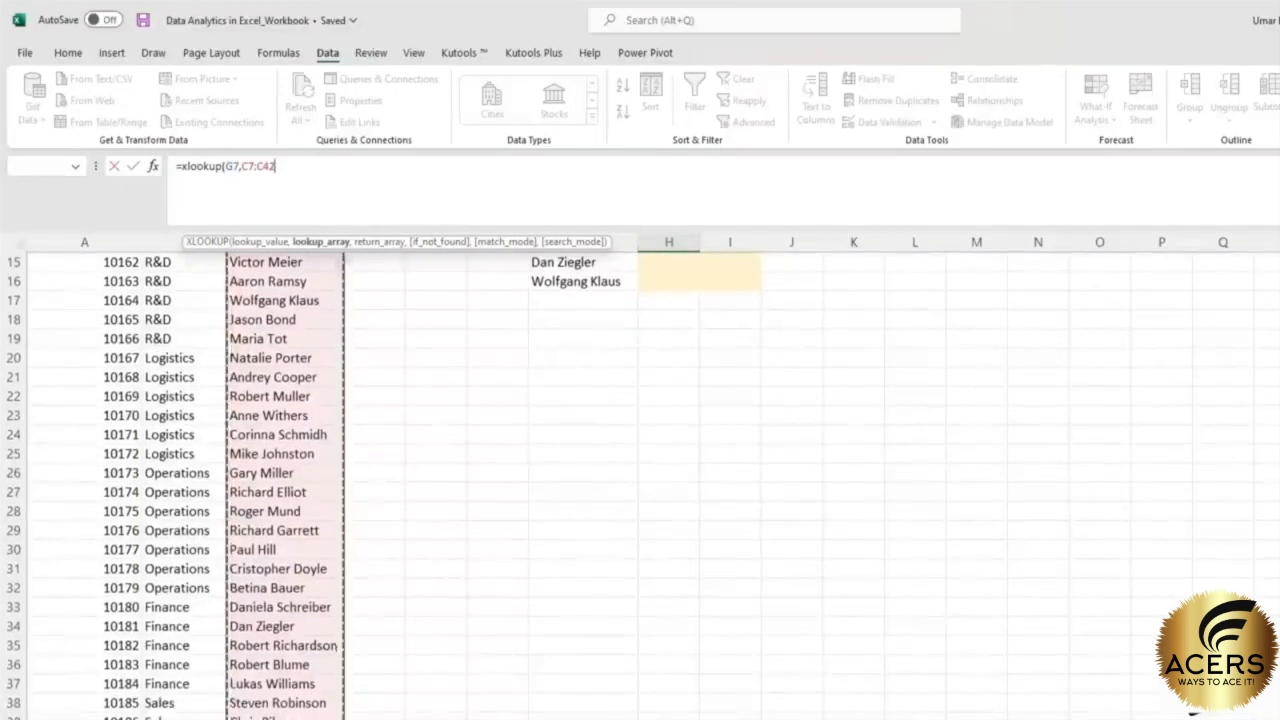
scroll(486, 600, "up", 5)
type(",")
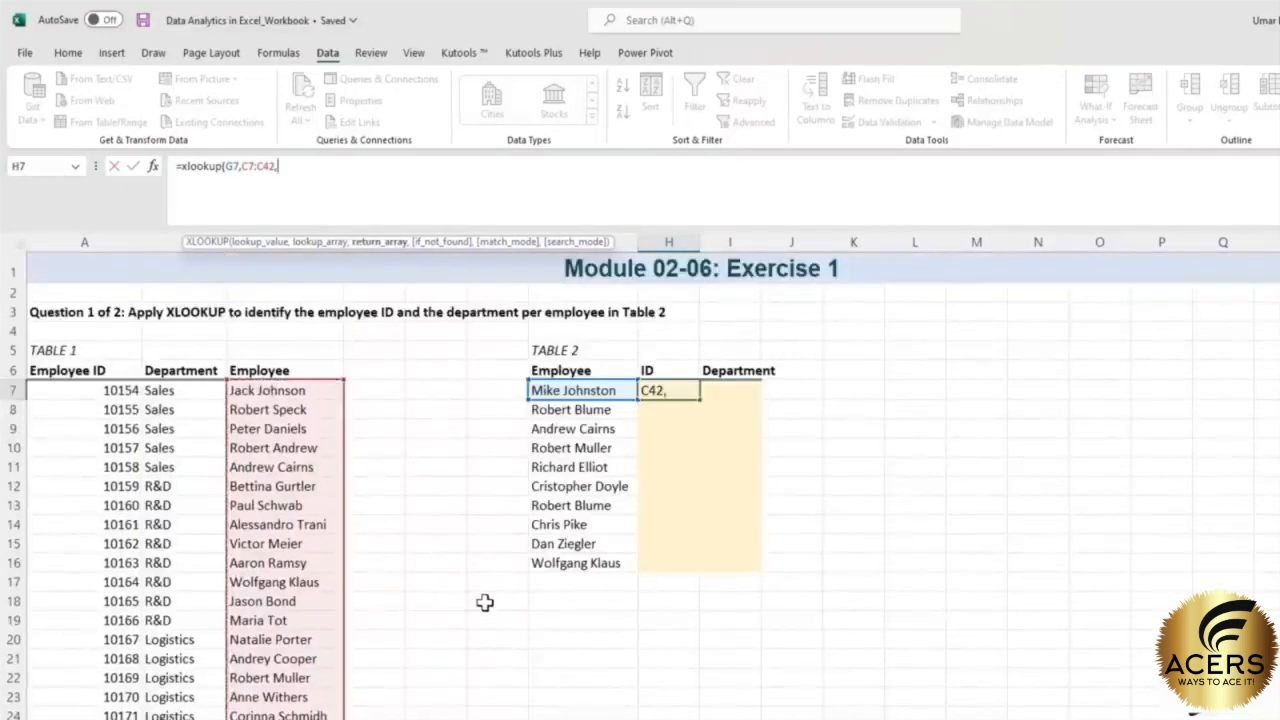
left_click_drag(78, 396, 74, 718)
type(")")
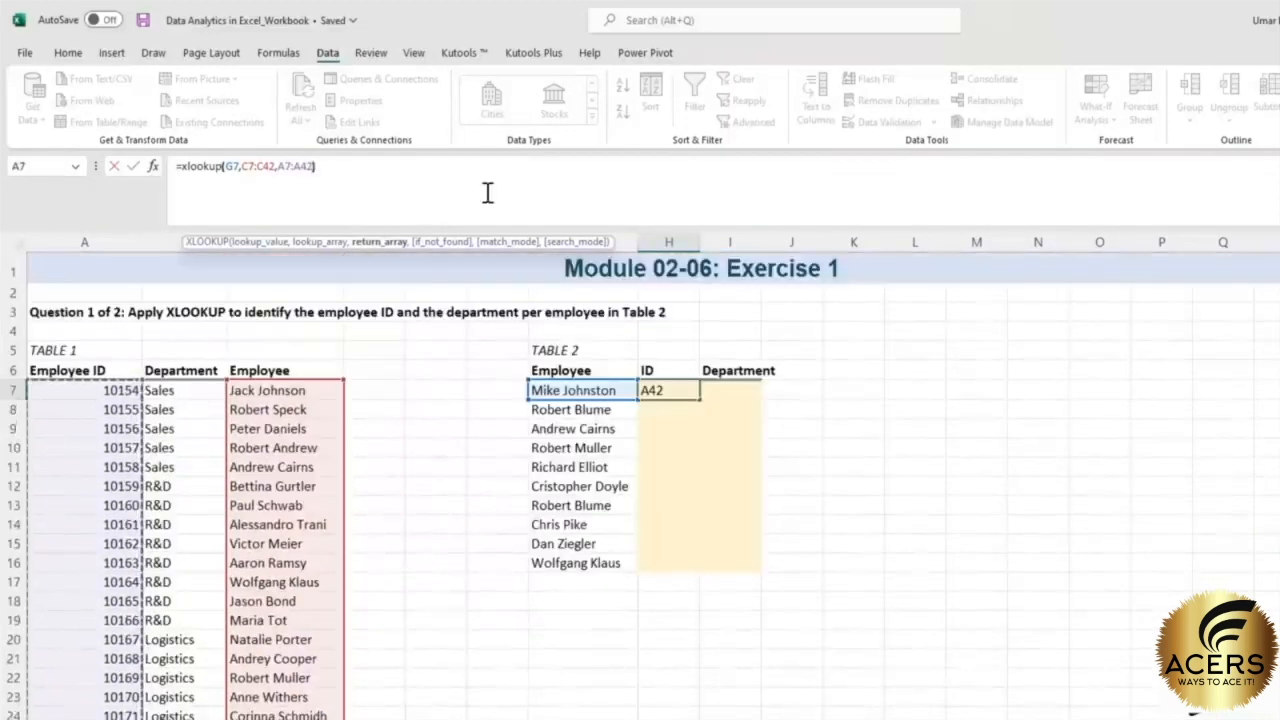
key("ctrl+Return")
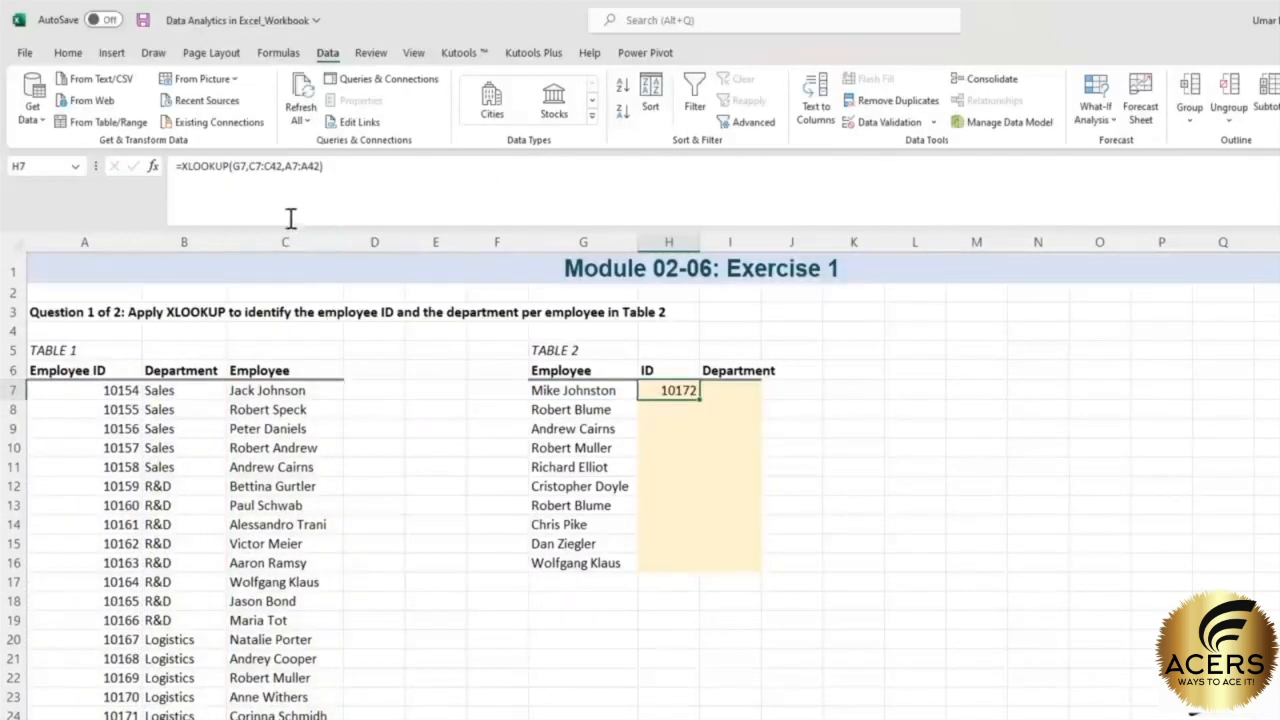
- Make the lookup and return ranges in H7's formula absolute: =XLOOKUP(G7,$C$7:$C$42,$A$7:$A$42)
left_click(249, 166)
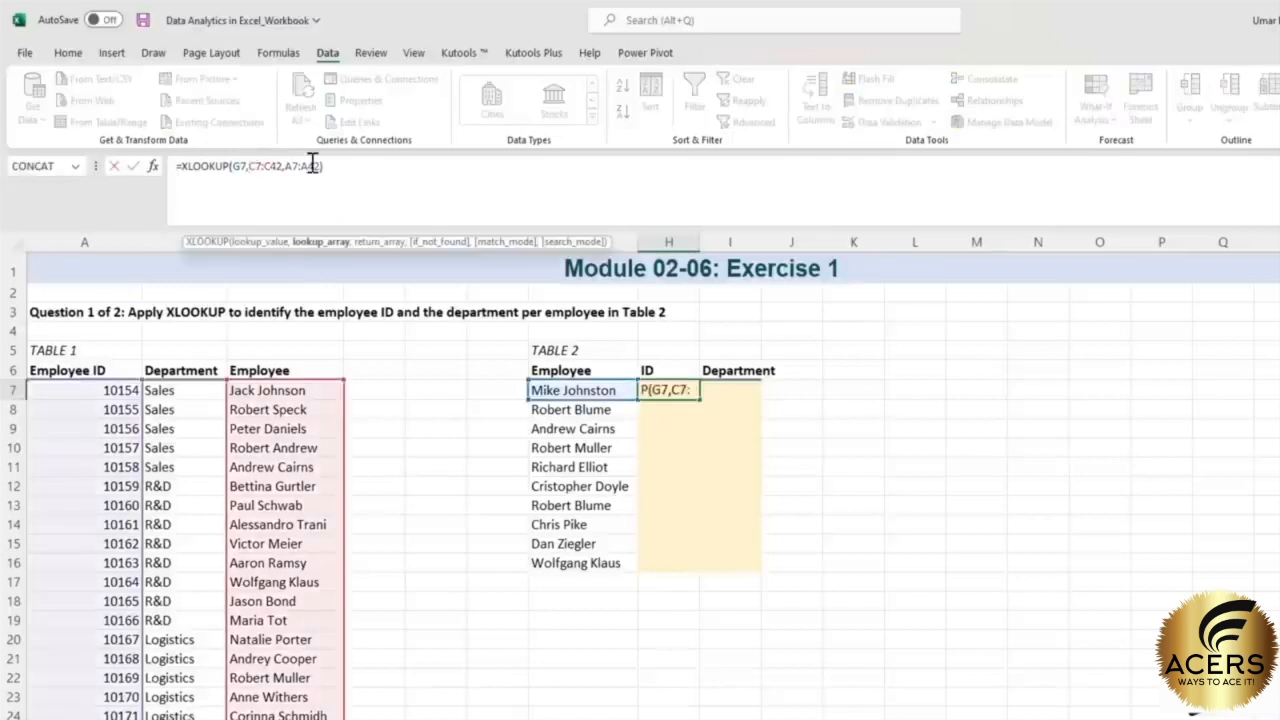
key("F4")
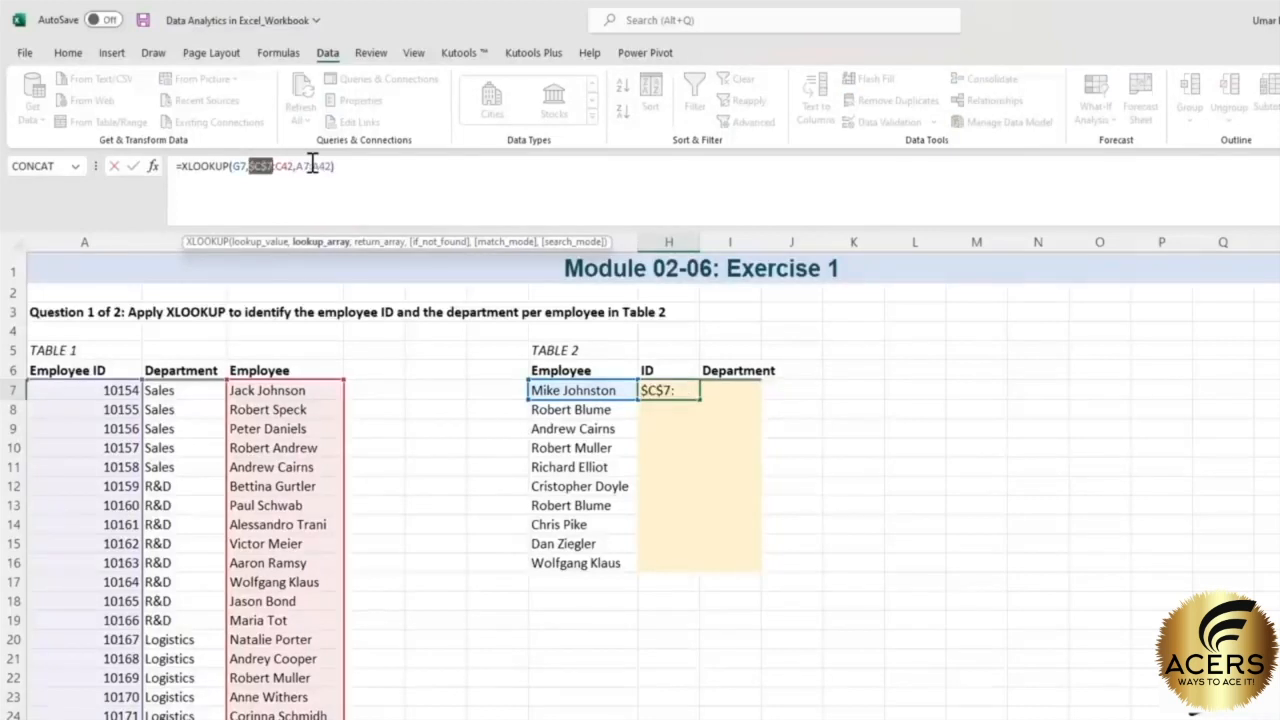
left_click(345, 176)
double_click(282, 167)
key("F4")
left_click(345, 176)
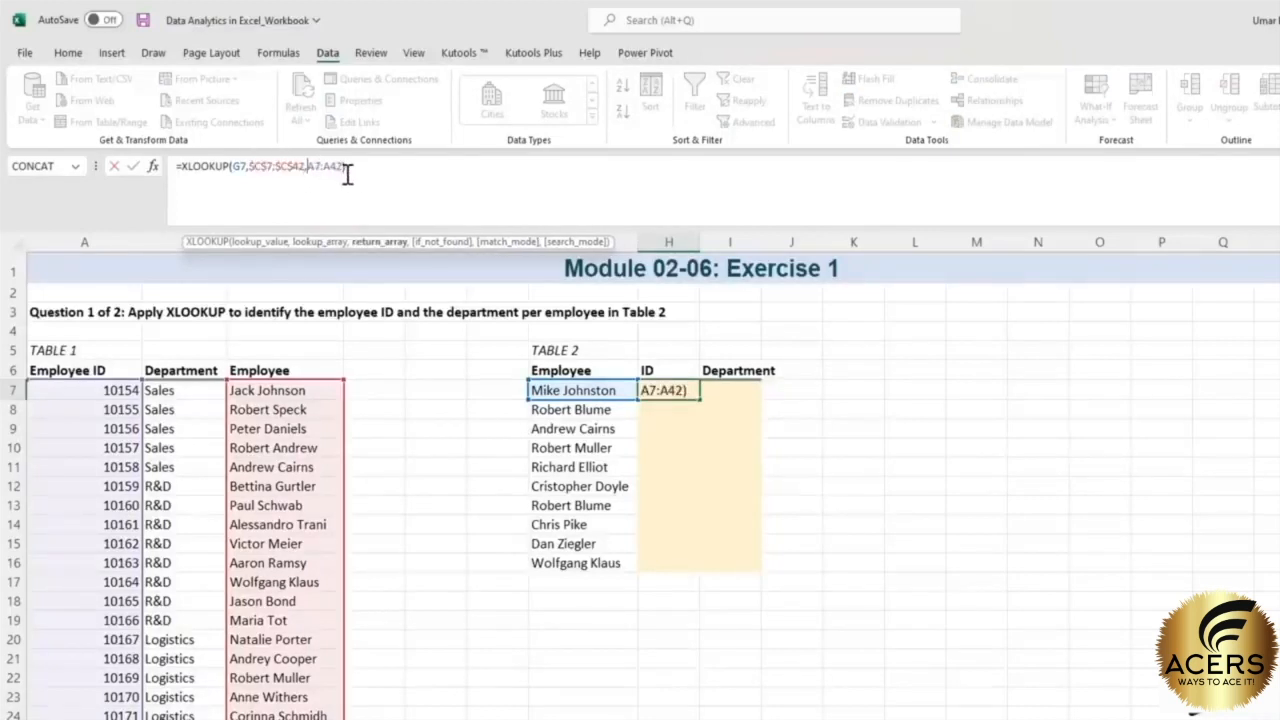
double_click(312, 167)
key("F4")
left_click(378, 168)
key("F4")
key("Return")
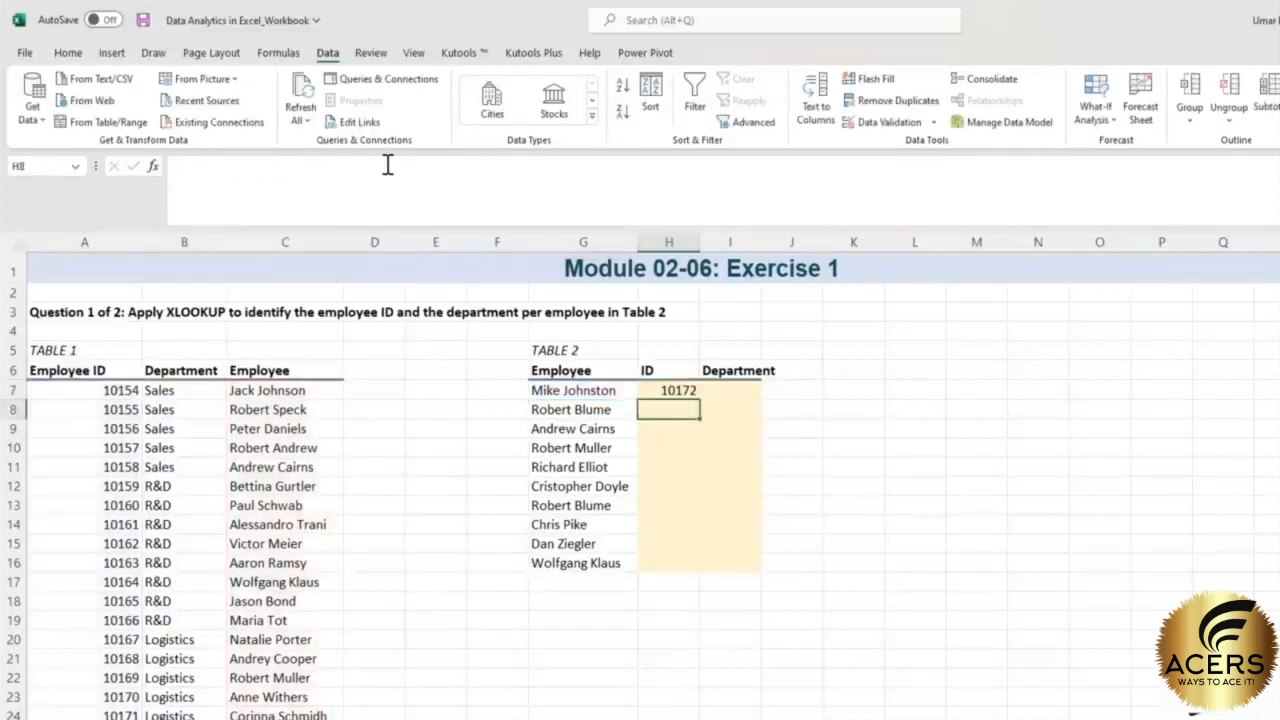
- Fill the employee ID lookup formula from H7 down through H16
left_click(689, 391)
left_click_drag(699, 399, 690, 568)
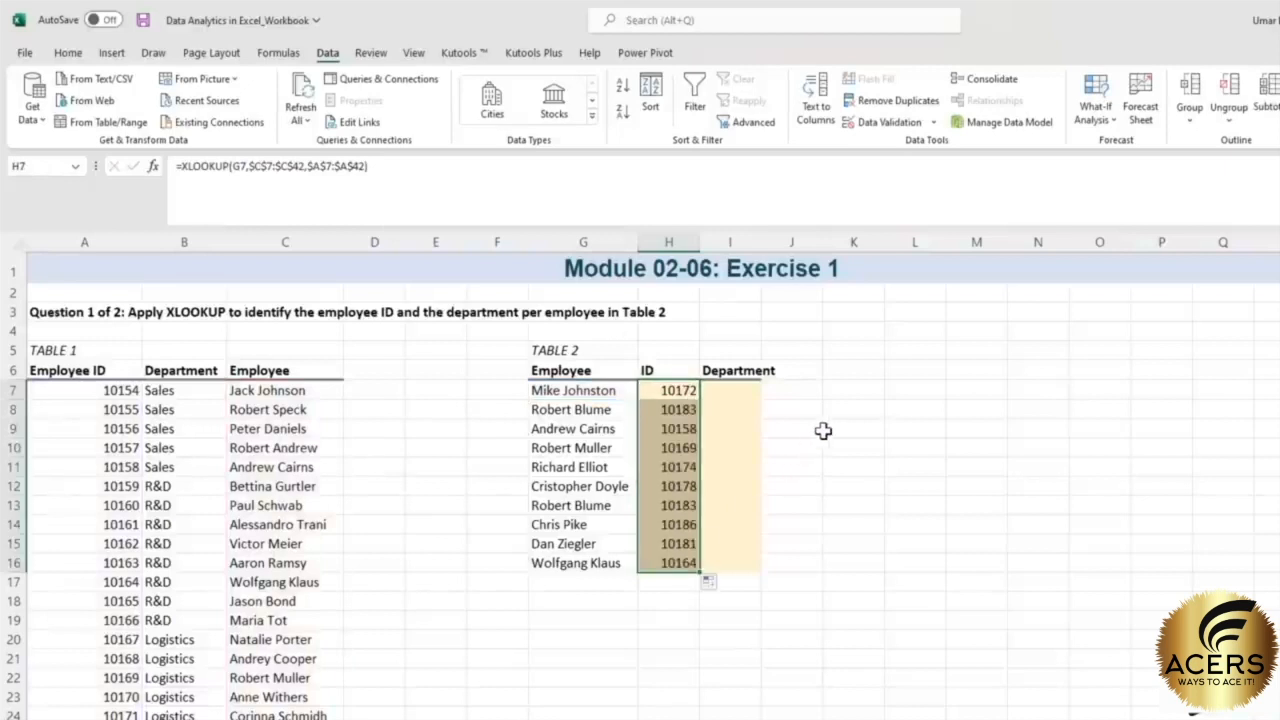
left_click(823, 431)
left_click(678, 391)
- Look up the first Table 2 employee's department in I7 with =XLOOKUP(G7,C7:C42,B7:B42)
left_click(732, 390)
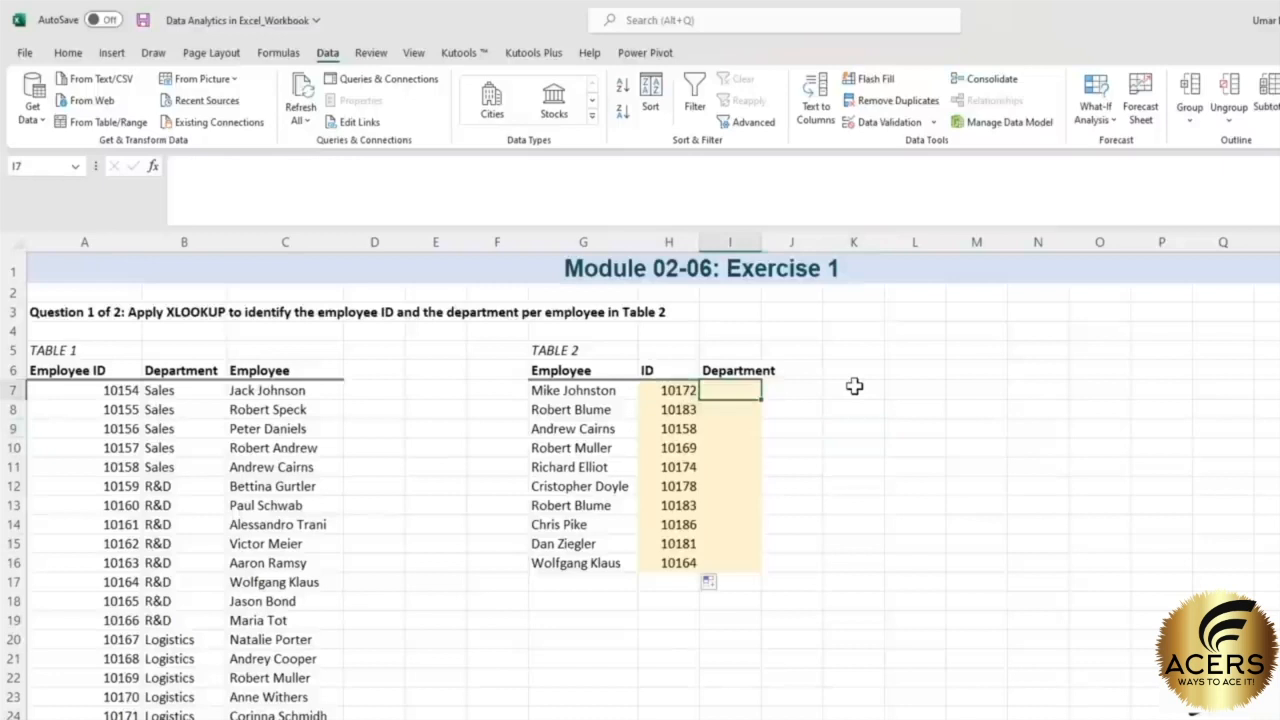
type("=")
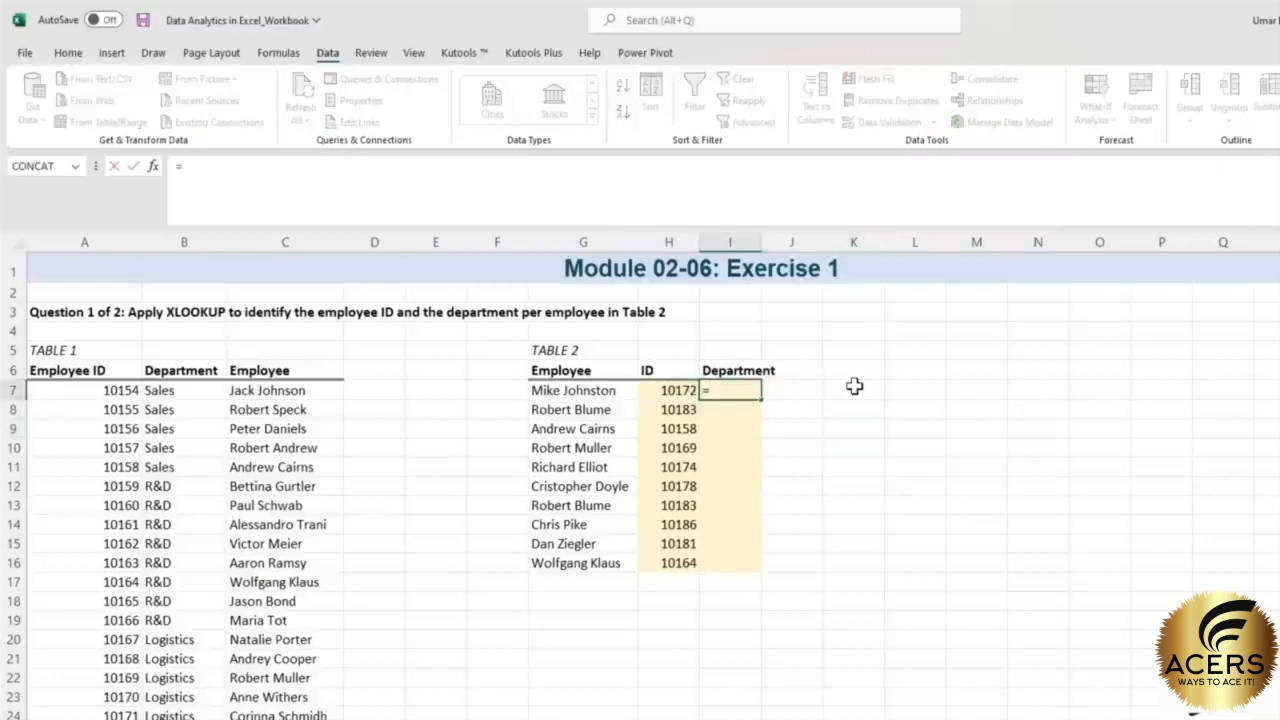
type("xlookup(")
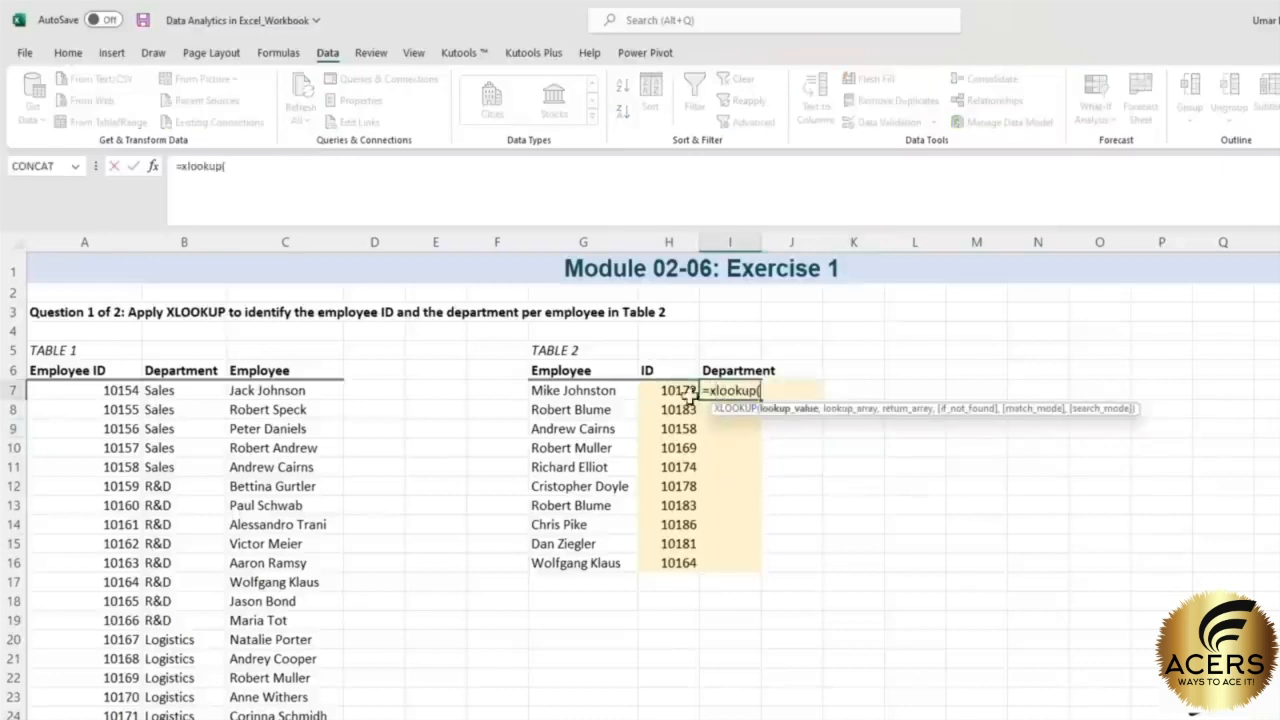
left_click(607, 390)
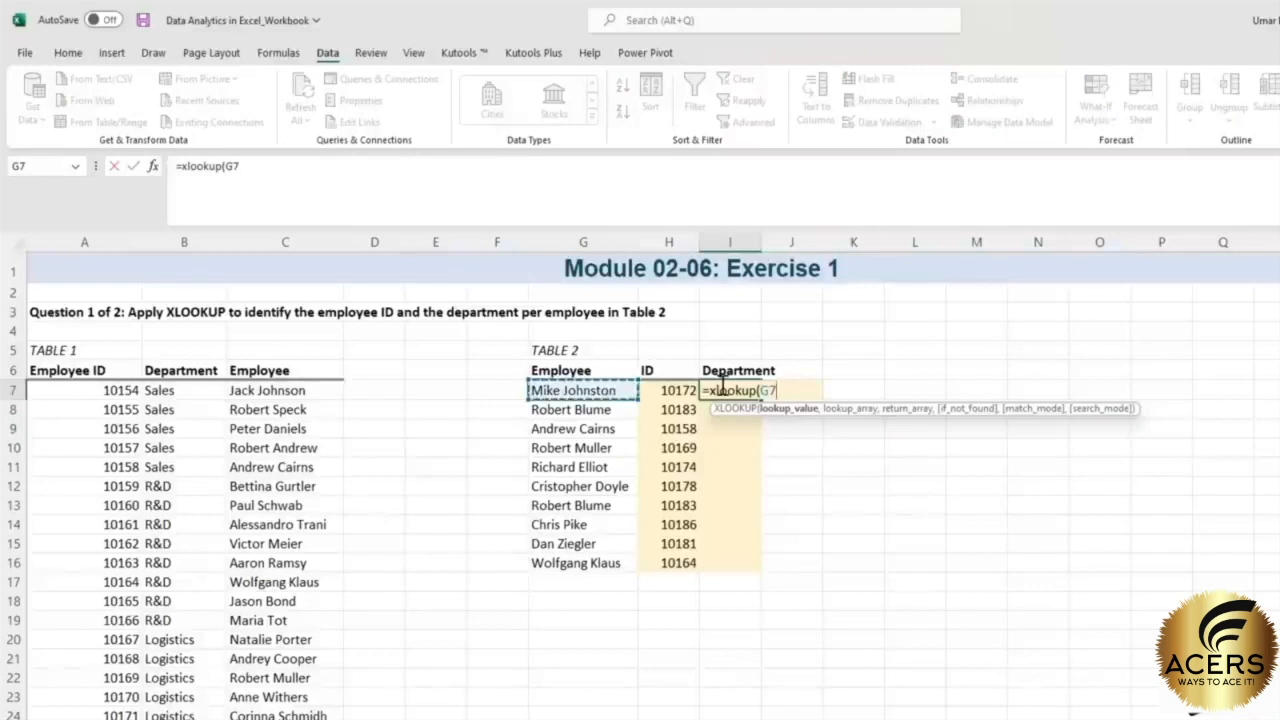
type(",")
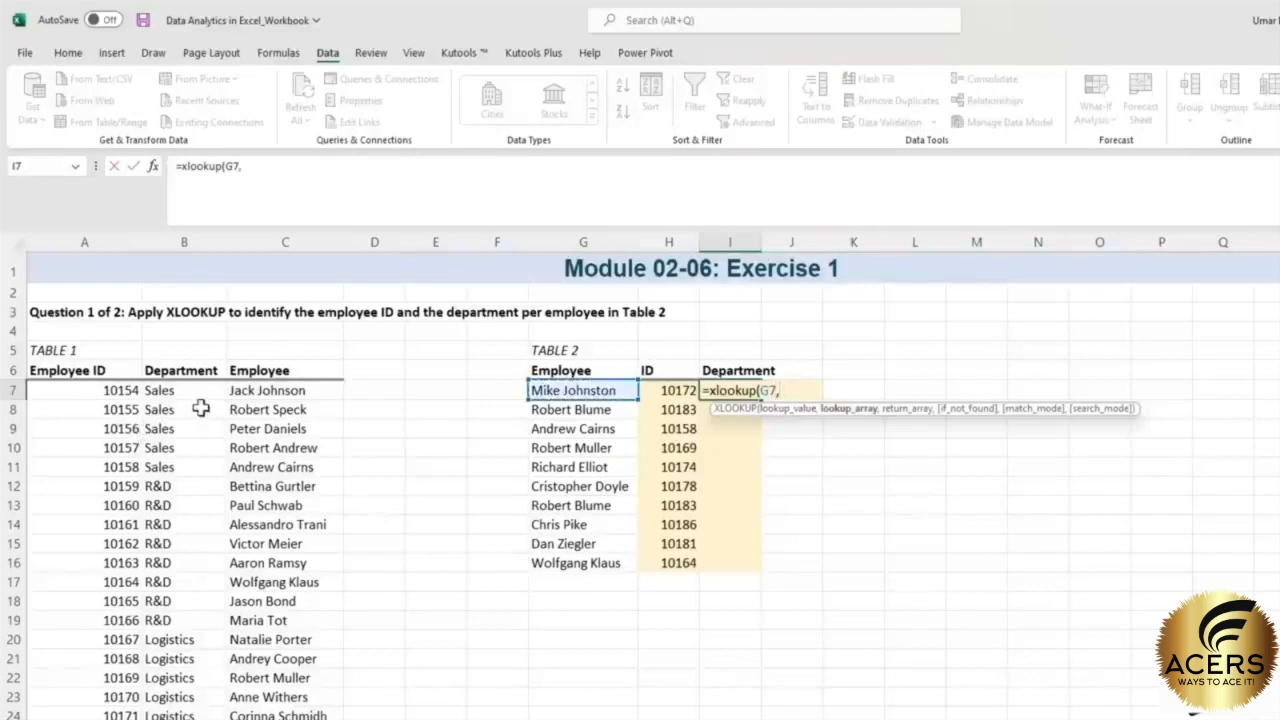
left_click(288, 390)
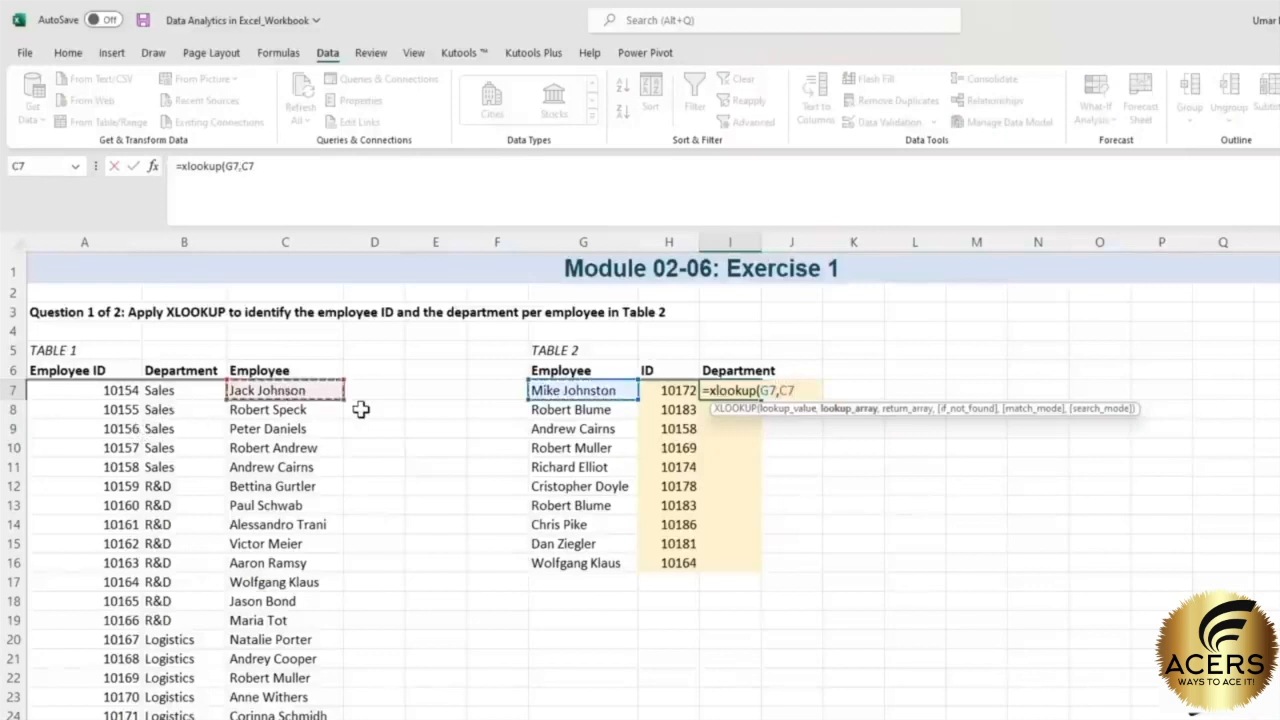
key("ctrl+shift+Down")
type(",")
left_click(200, 389)
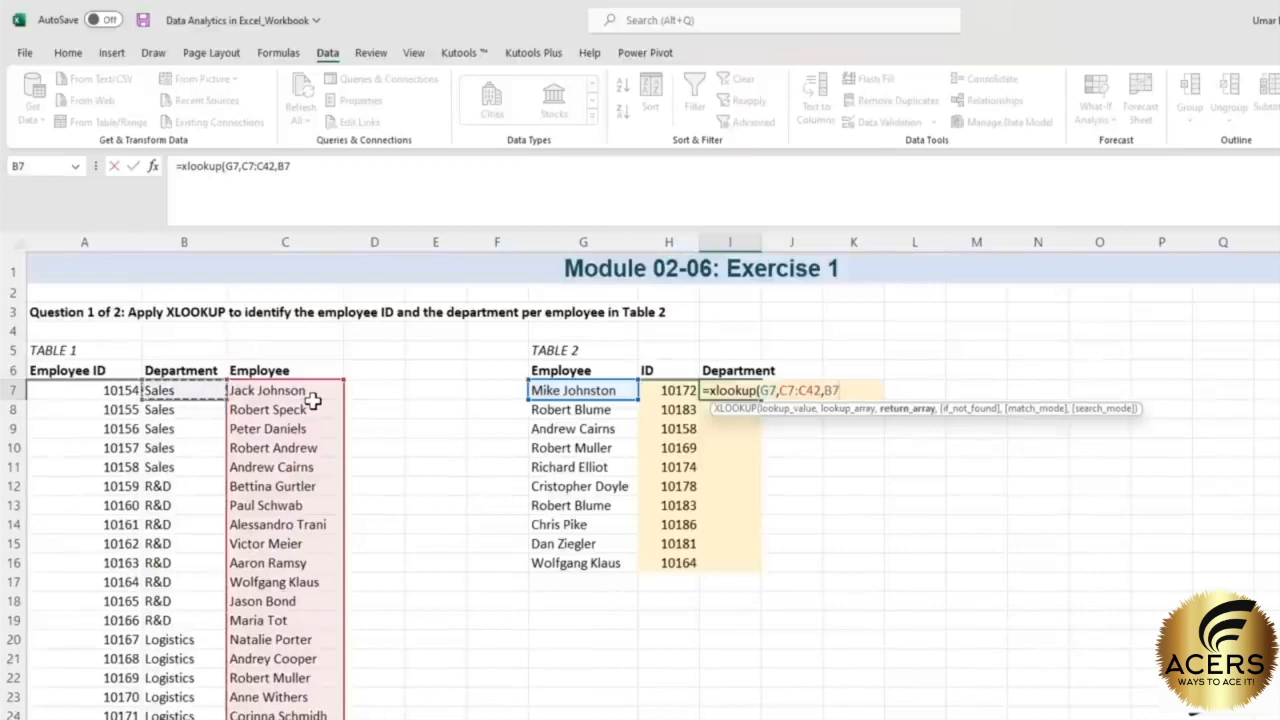
key("ctrl+shift+Down")
type(")")
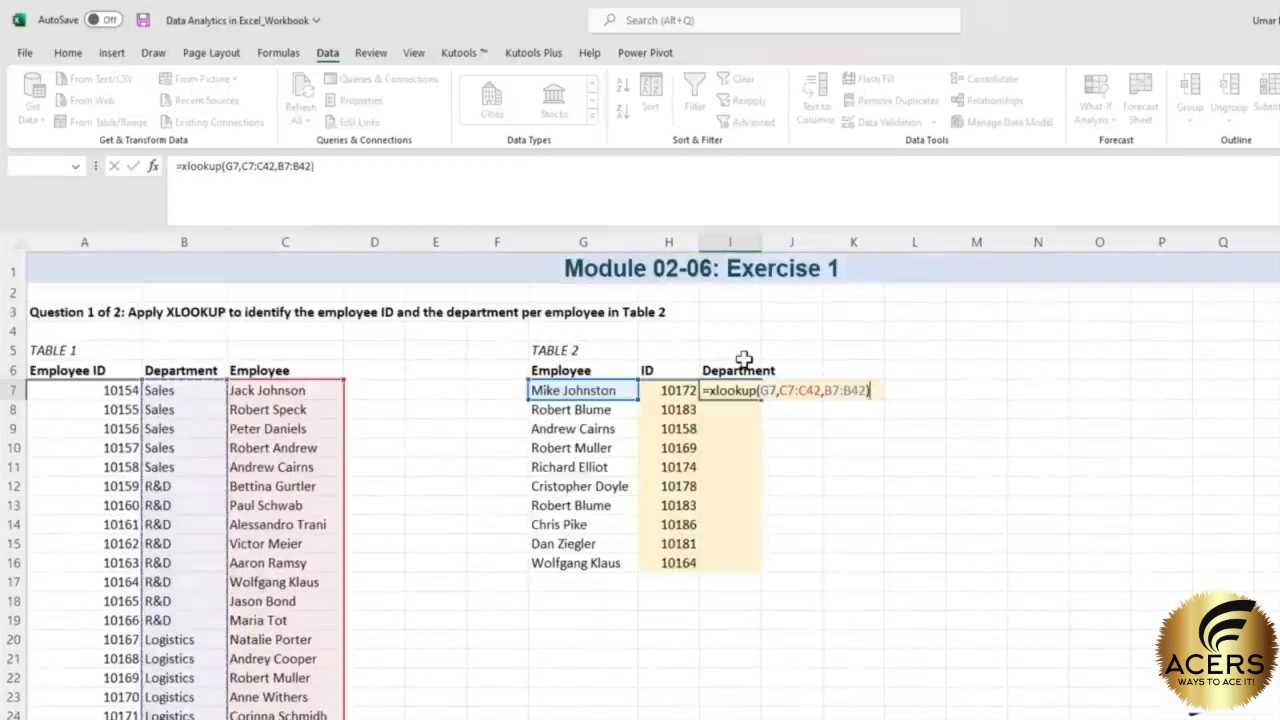
key("Return")
- Make the lookup range $C$7:$C$42 and the return range $B$7:$B$42 absolute in I7's department formula
left_click(752, 392)
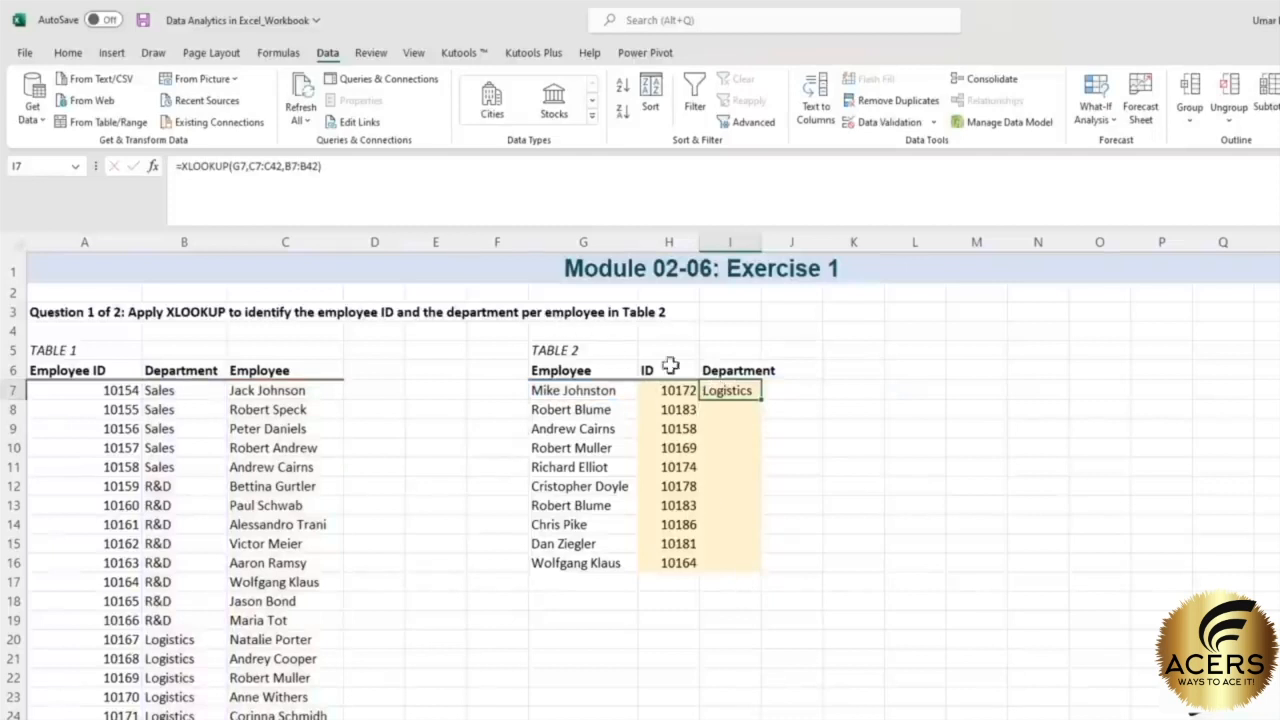
left_click(254, 172)
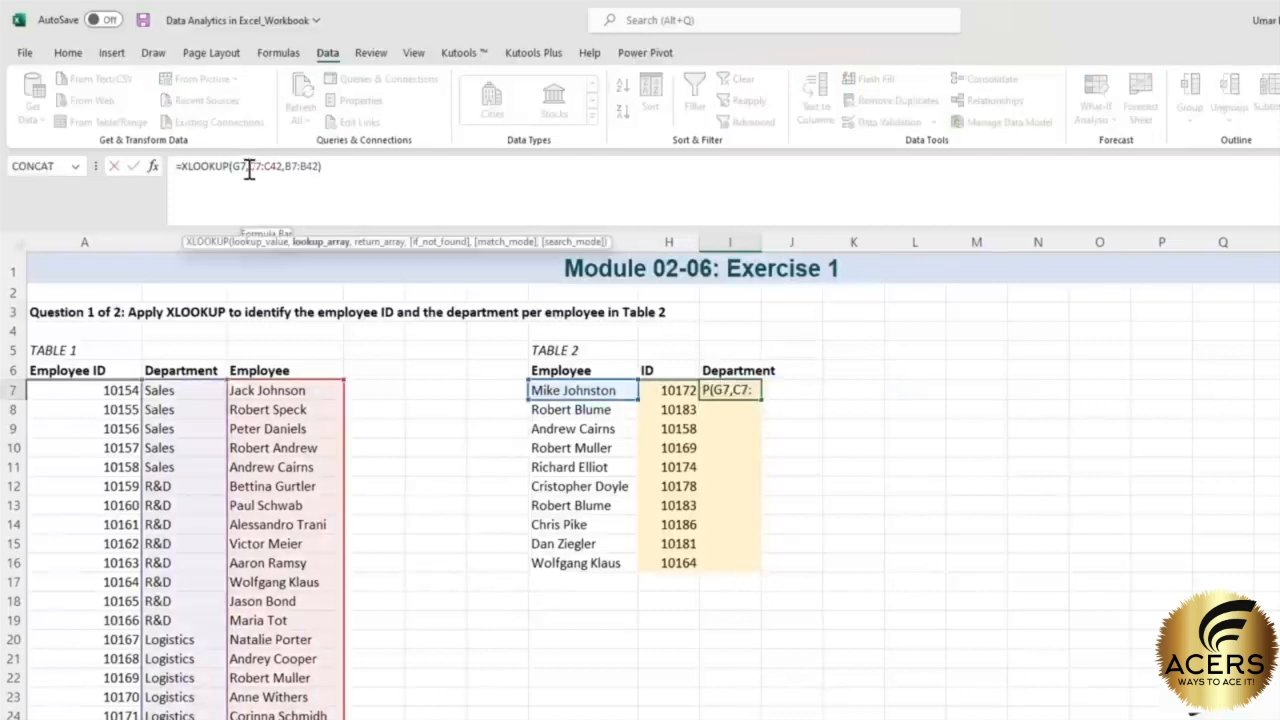
key("F4")
left_click(320, 171)
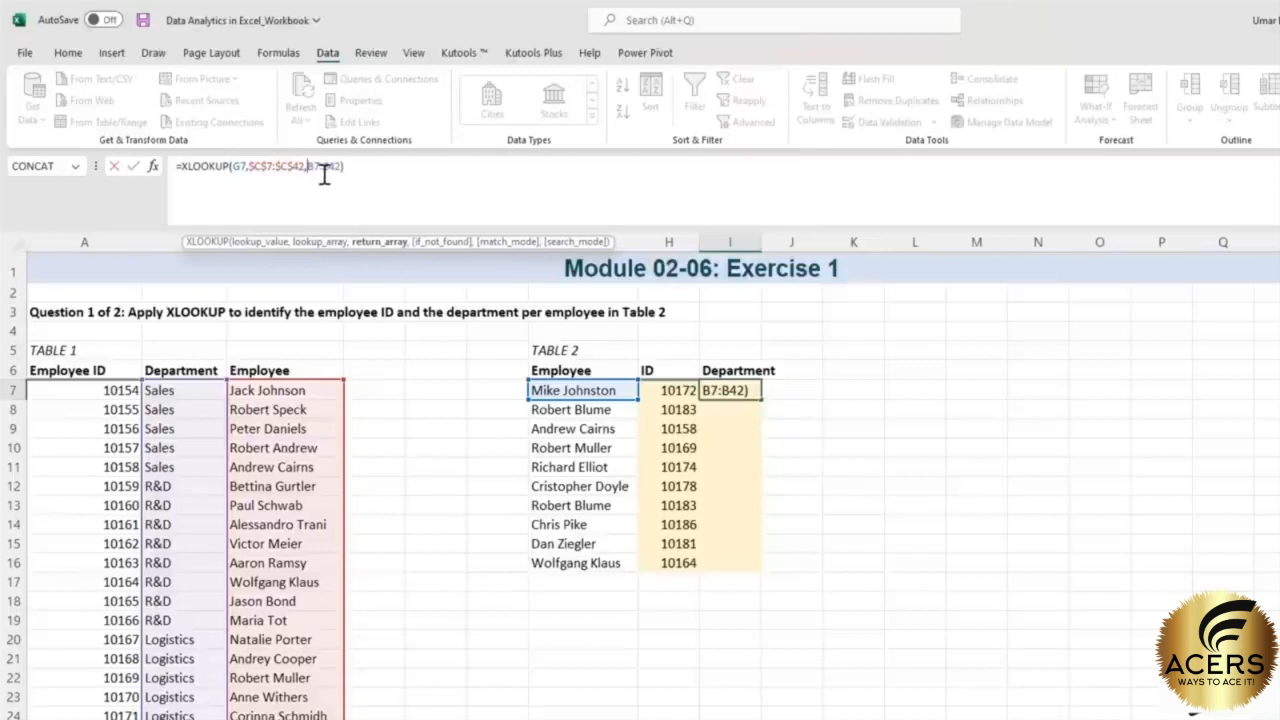
key("F4")
key("Return")
- Fill the department lookup formula from I7 down through I16
left_click(749, 390)
left_click_drag(760, 399, 746, 569)
left_click(662, 368)
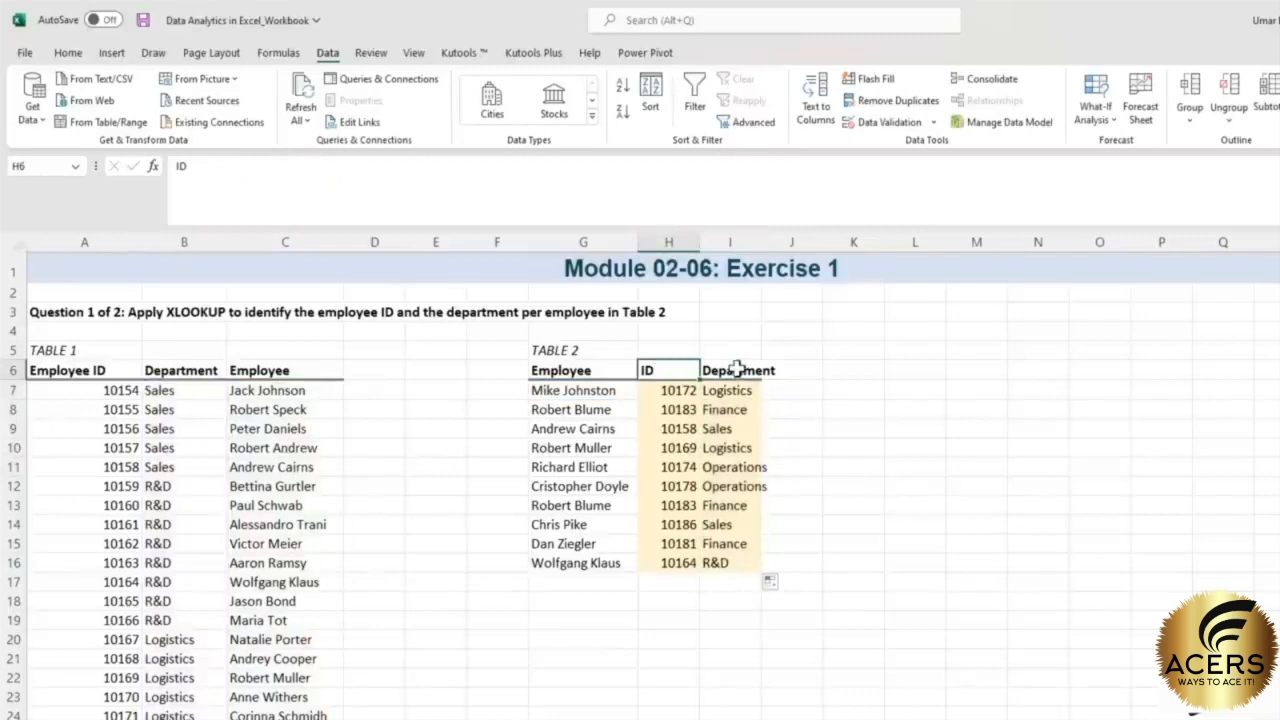
- Examine how the 2016 and 2017 investment formulas in B52 and B53 reference the rate and the prior amount
scroll(572, 540, "down", 14)
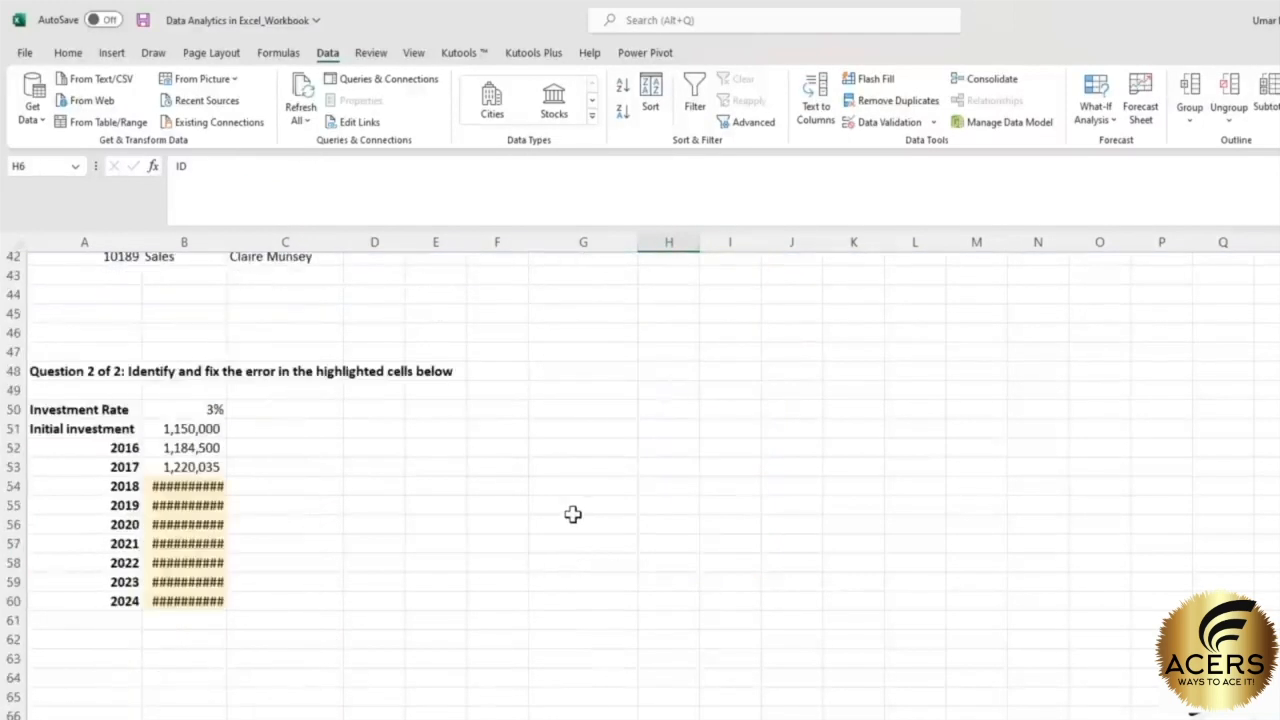
left_click(192, 449)
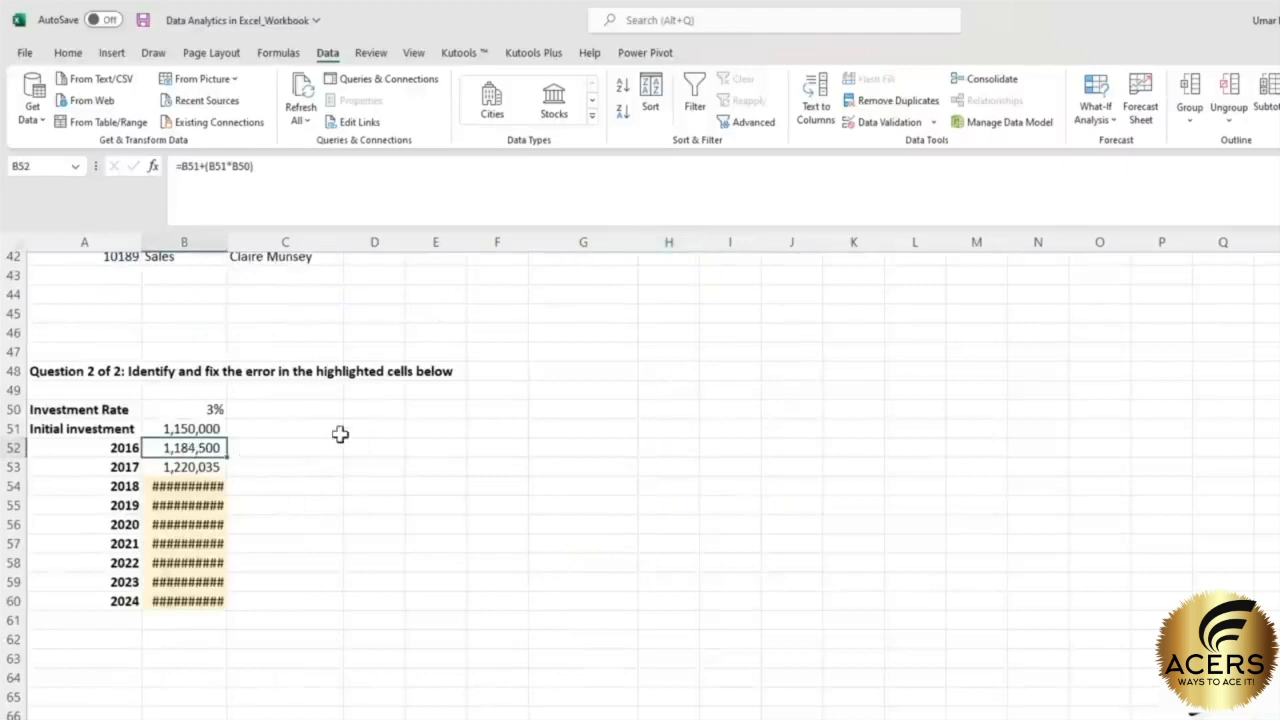
left_click(296, 178)
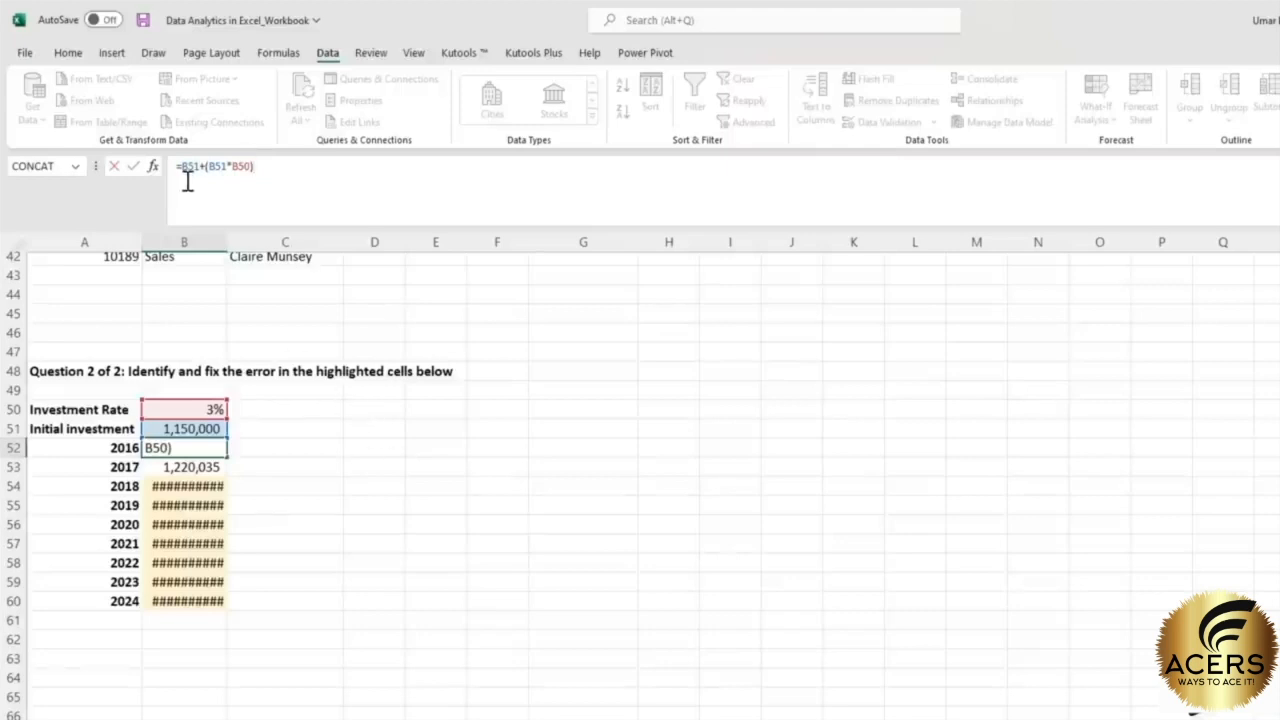
key("Return")
left_click(262, 168)
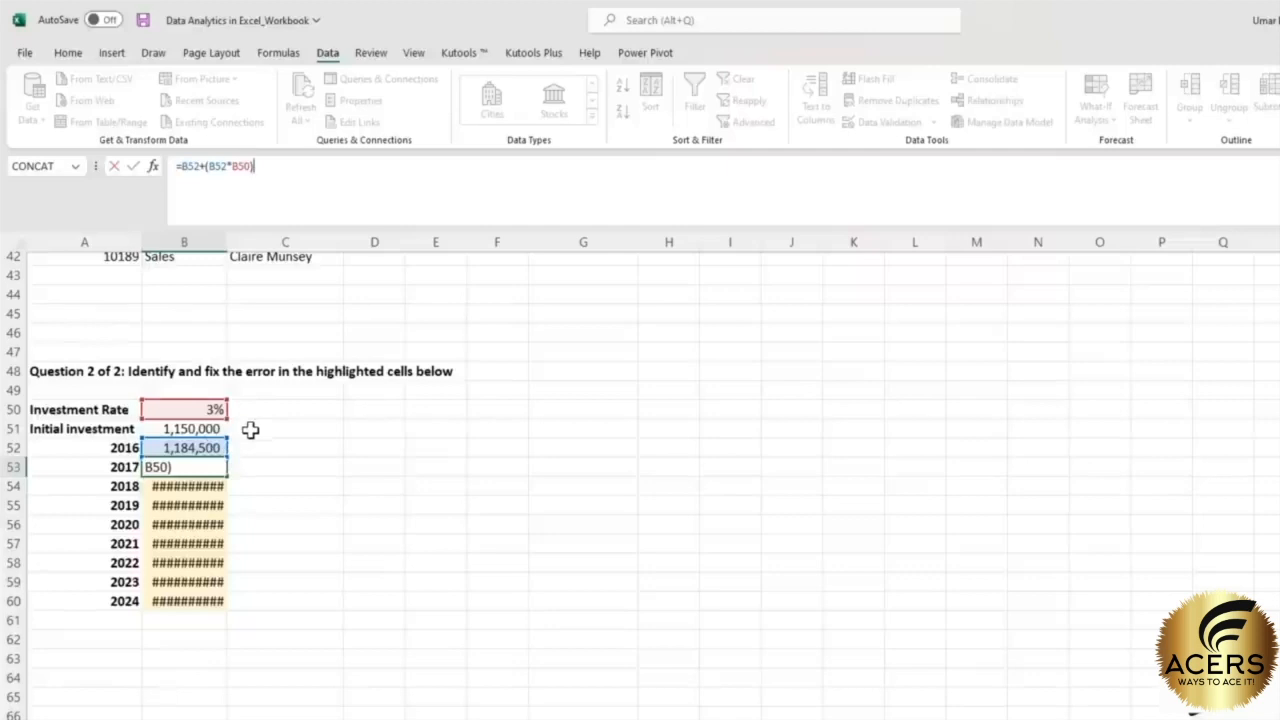
key("Return")
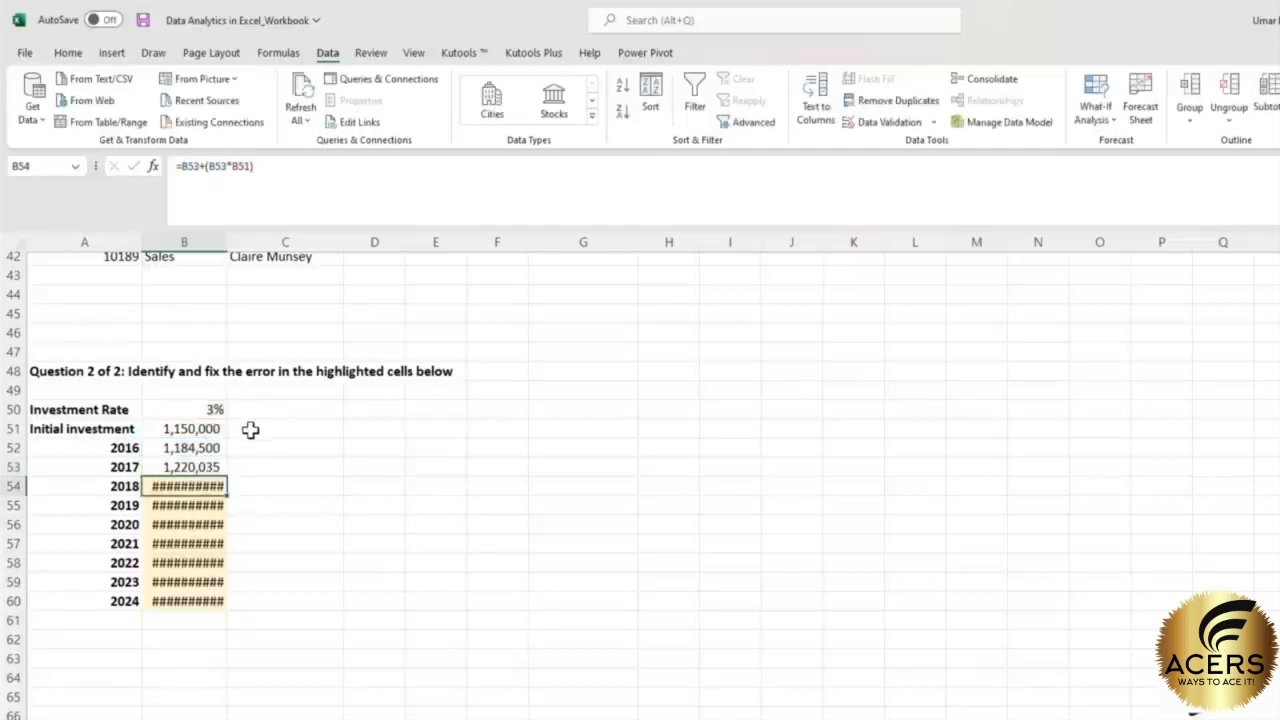
- Correct the 2018 formula in B54 to =B53+(B53*B50) so it references the investment rate
left_click(306, 194)
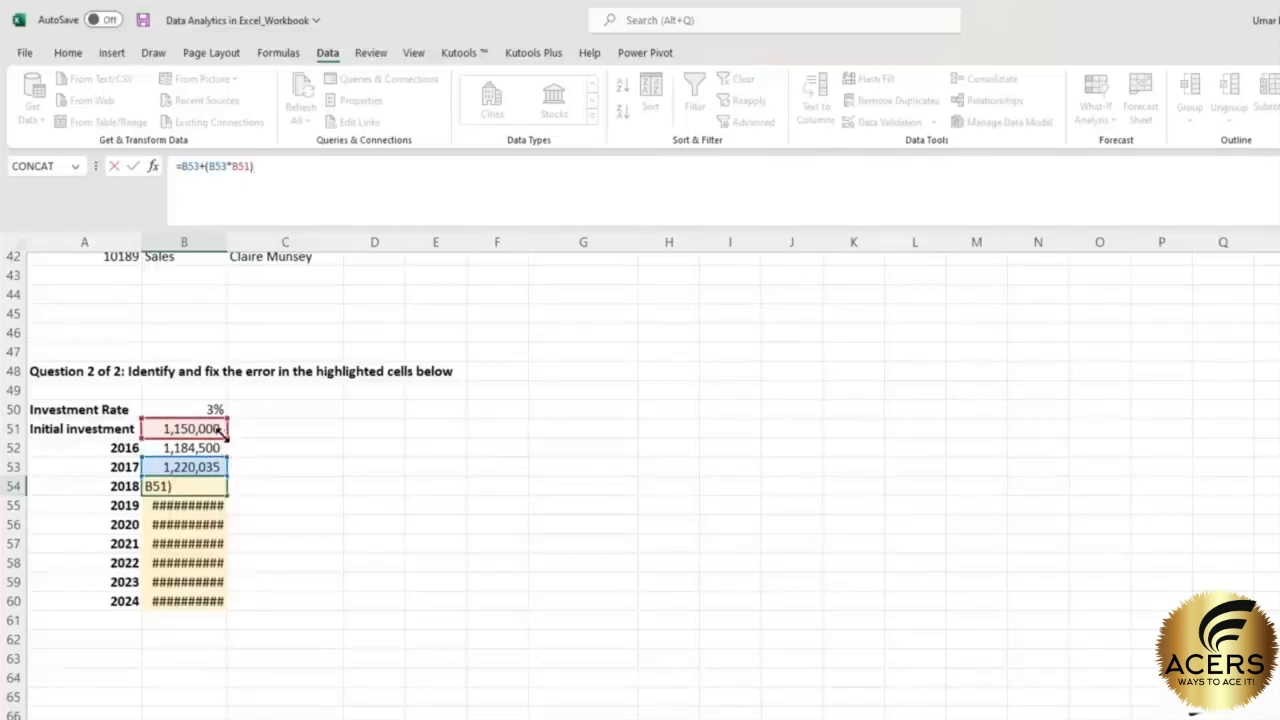
left_click_drag(256, 166, 205, 170)
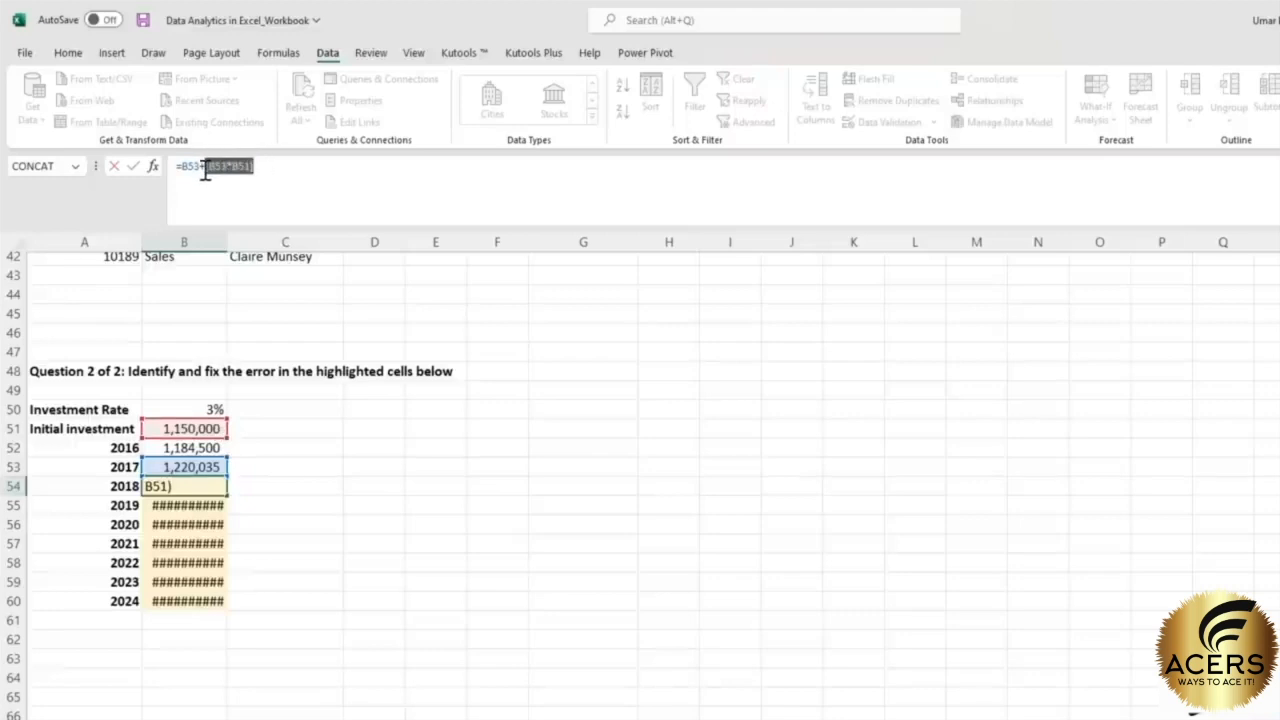
left_click(237, 168)
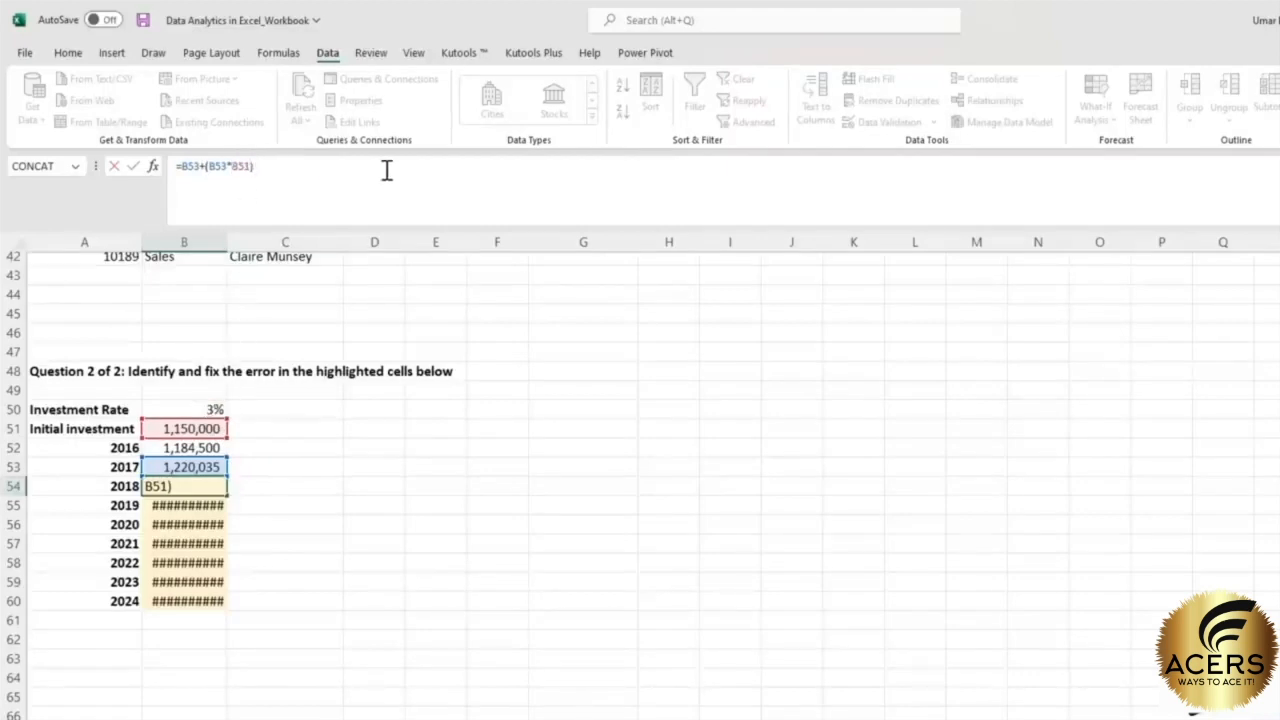
key("BackSpace")
type("0")
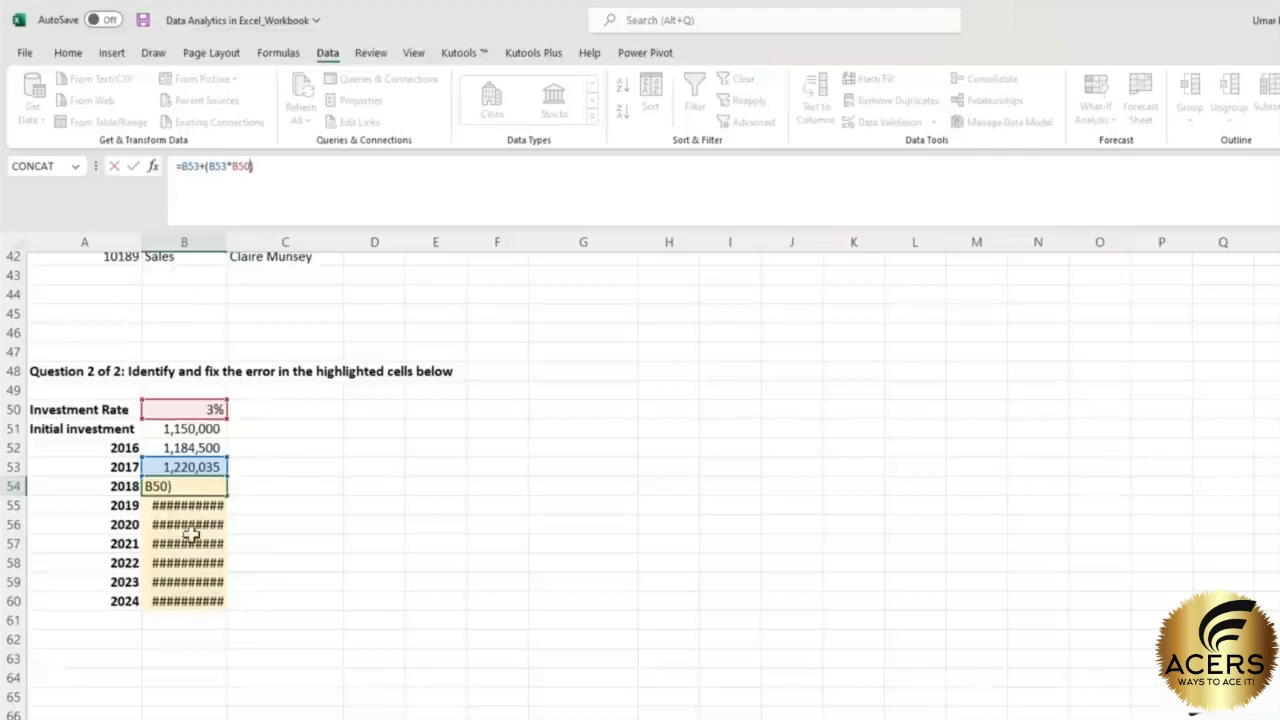
- Make the investment rate reference $B$50 absolute in B54's formula
left_click(235, 168)
key("F4")
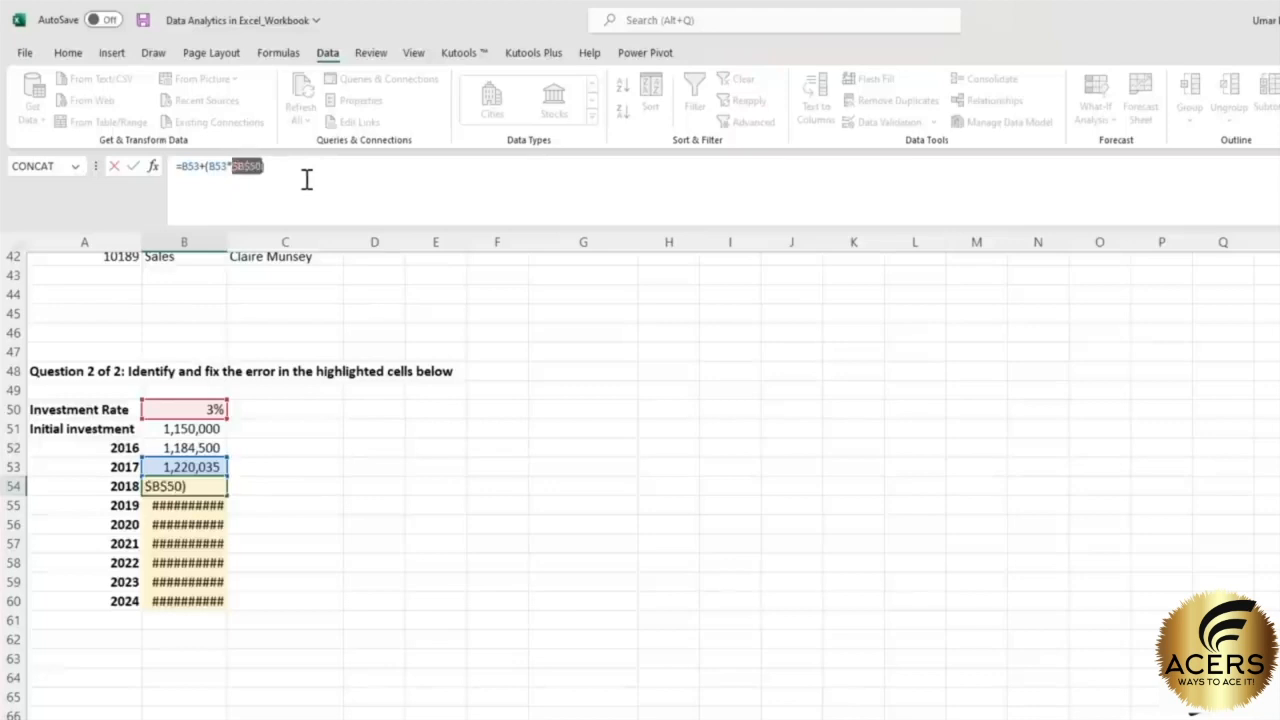
key("Return")
key("Up")
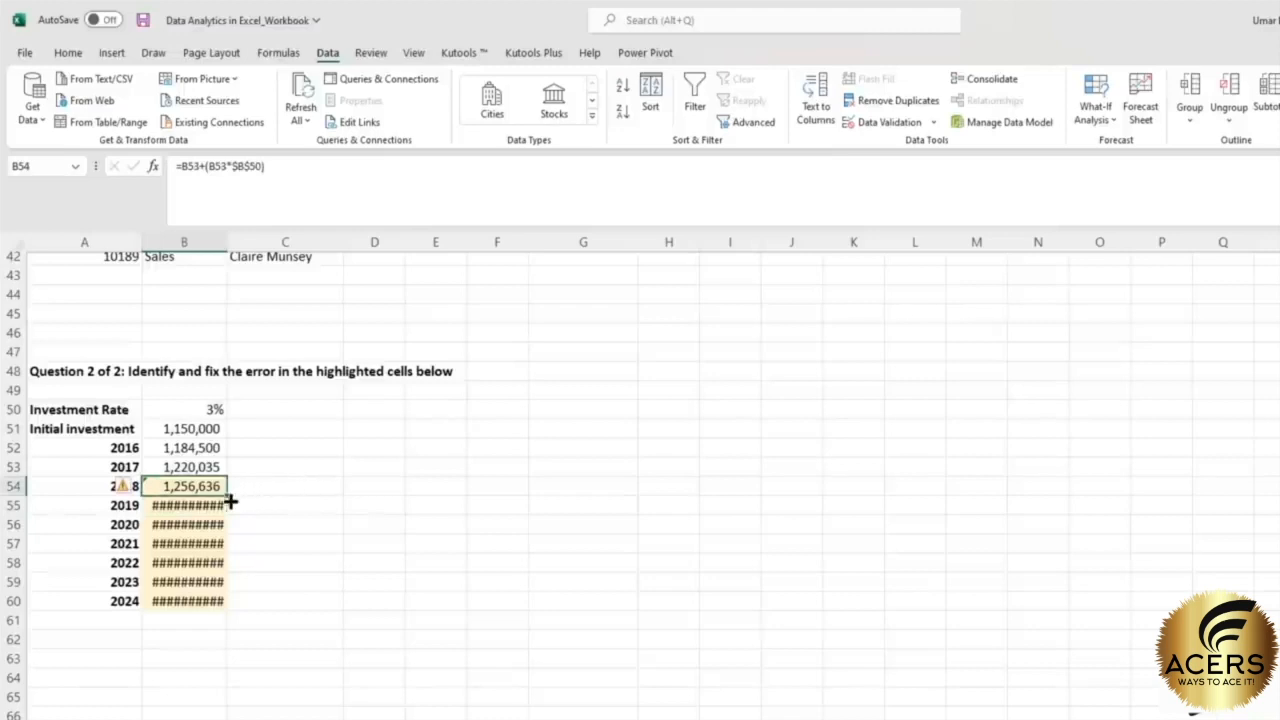
- Fill the corrected investment formula from B54 down through B60
left_click_drag(225, 497, 220, 618)
left_click(284, 507)
left_click_drag(193, 485, 182, 604)
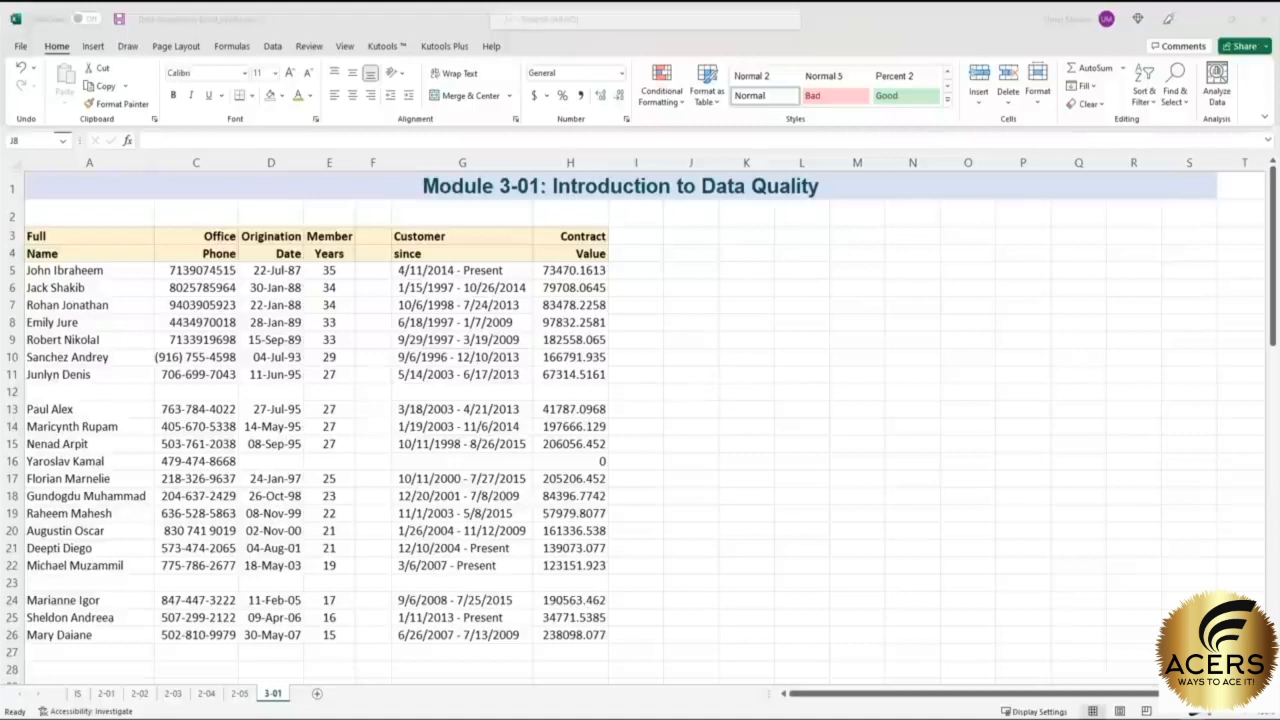
- Examine the Module 3-01 customer table column by column, from full name and office phone to customer since and contract value
left_click_drag(137, 238, 575, 635)
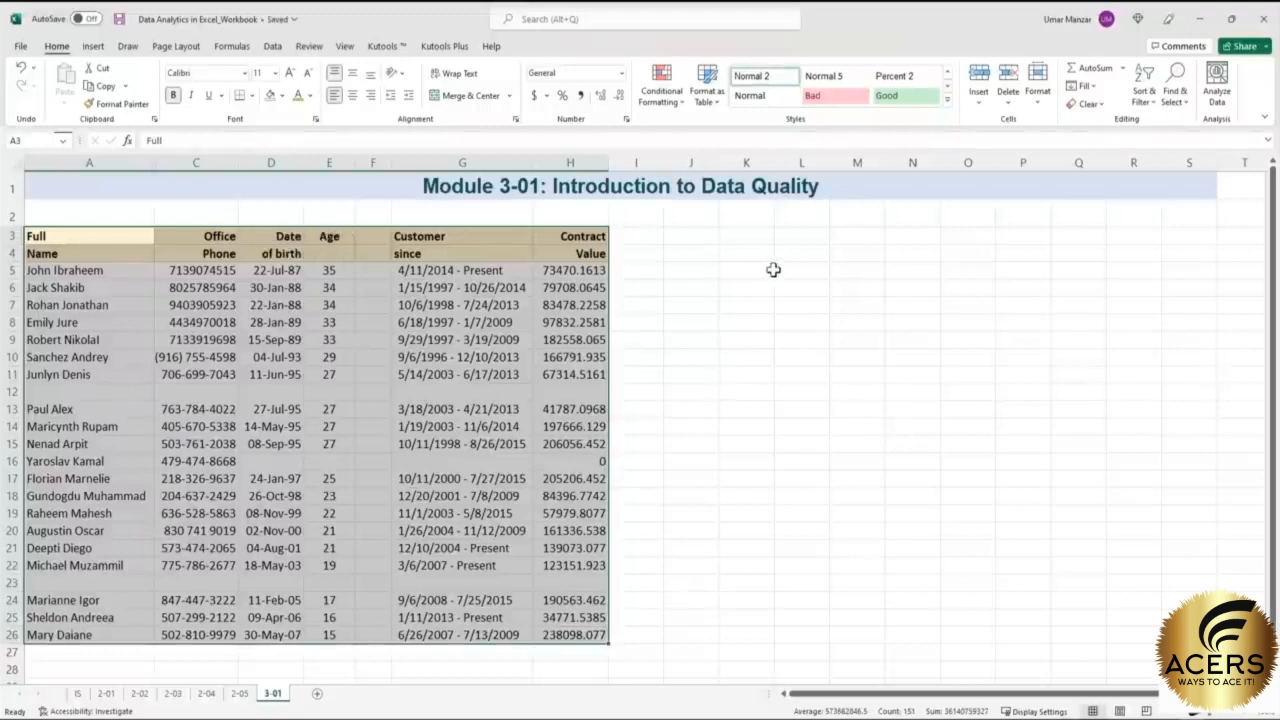
left_click_drag(70, 236, 80, 634)
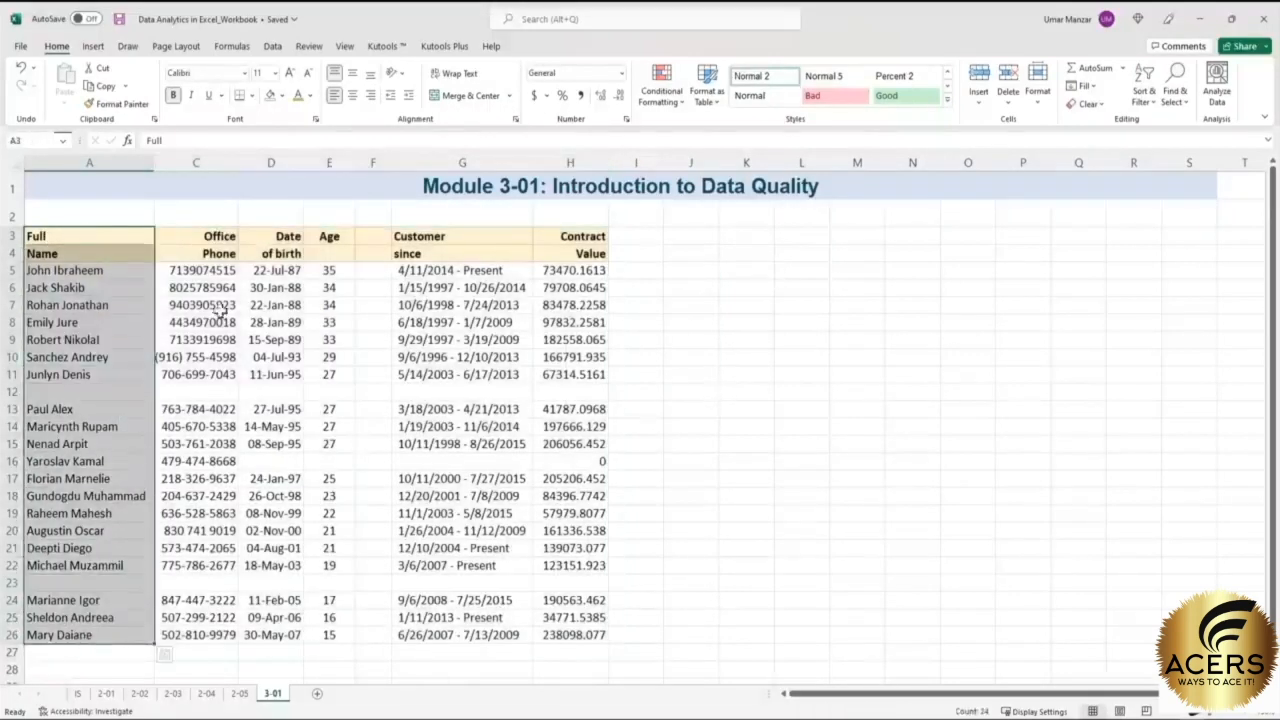
left_click_drag(220, 236, 200, 634)
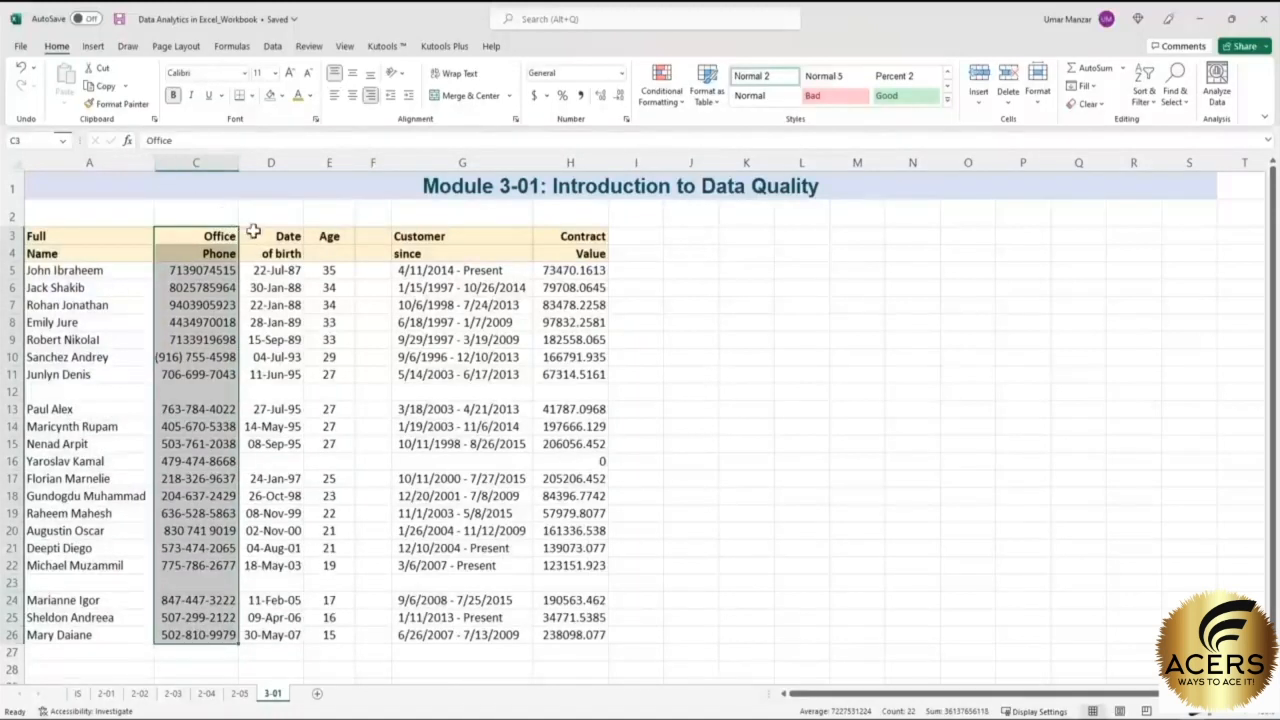
left_click_drag(263, 238, 332, 636)
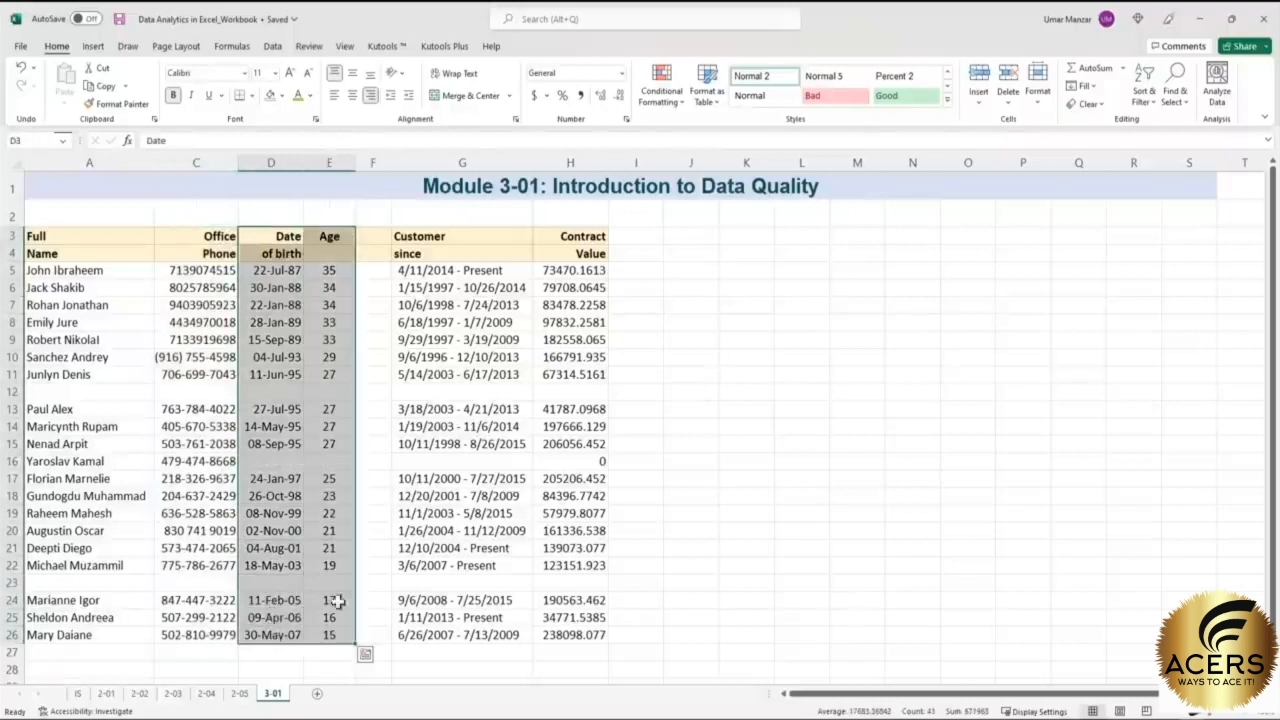
left_click(466, 249)
left_click(368, 163)
left_click_drag(455, 243, 461, 640)
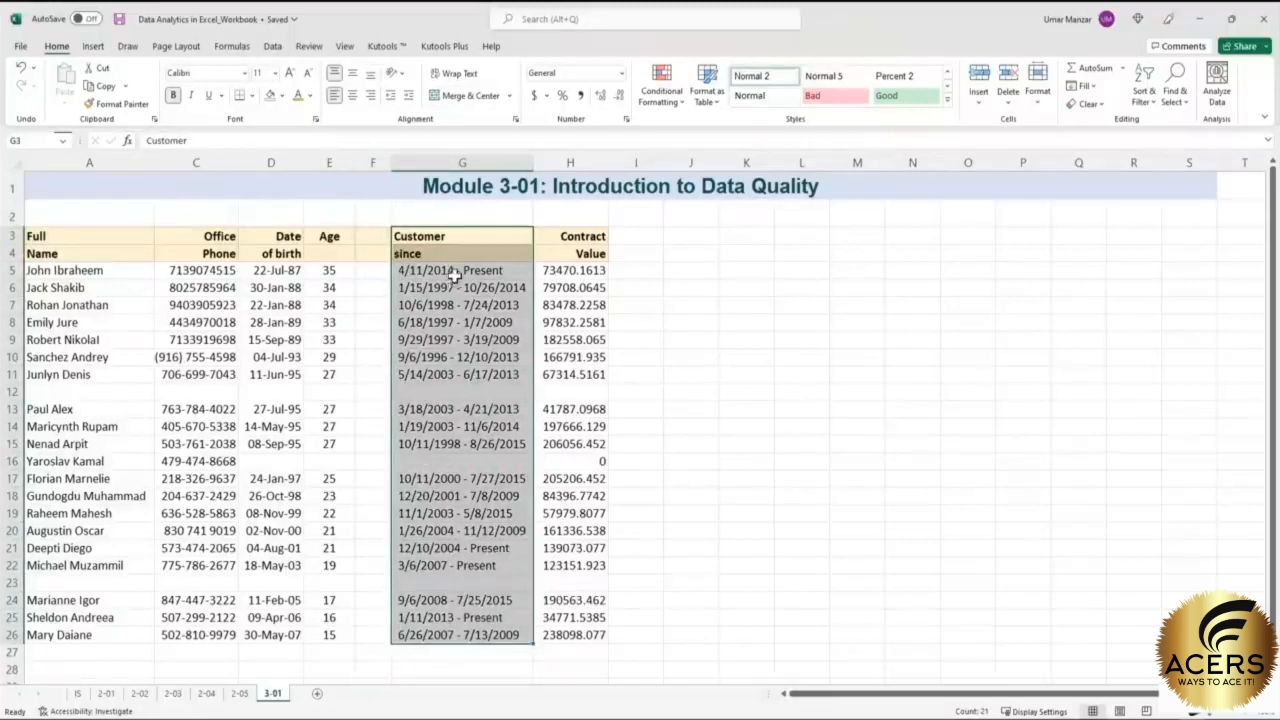
left_click_drag(578, 240, 585, 641)
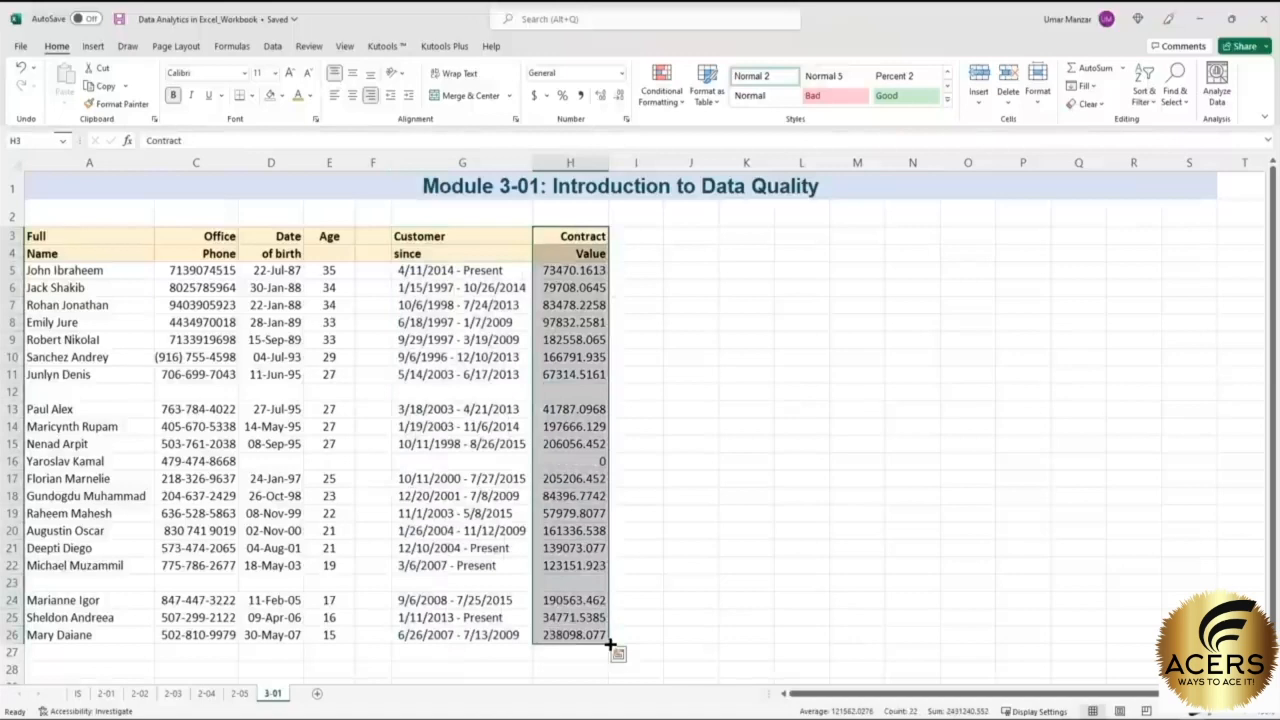
left_click_drag(60, 236, 553, 636)
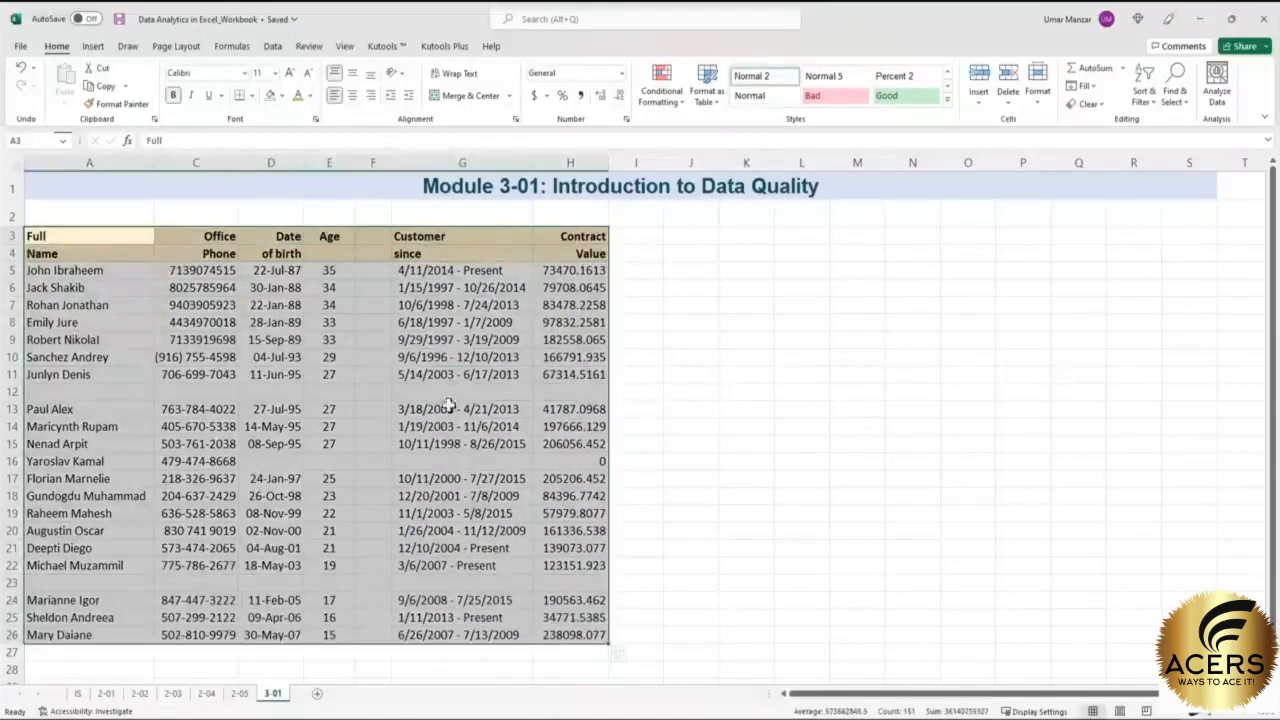
- Inspect the blank rows 12 and 23 and the rest of the customer table for data quality problems
left_click(12, 391)
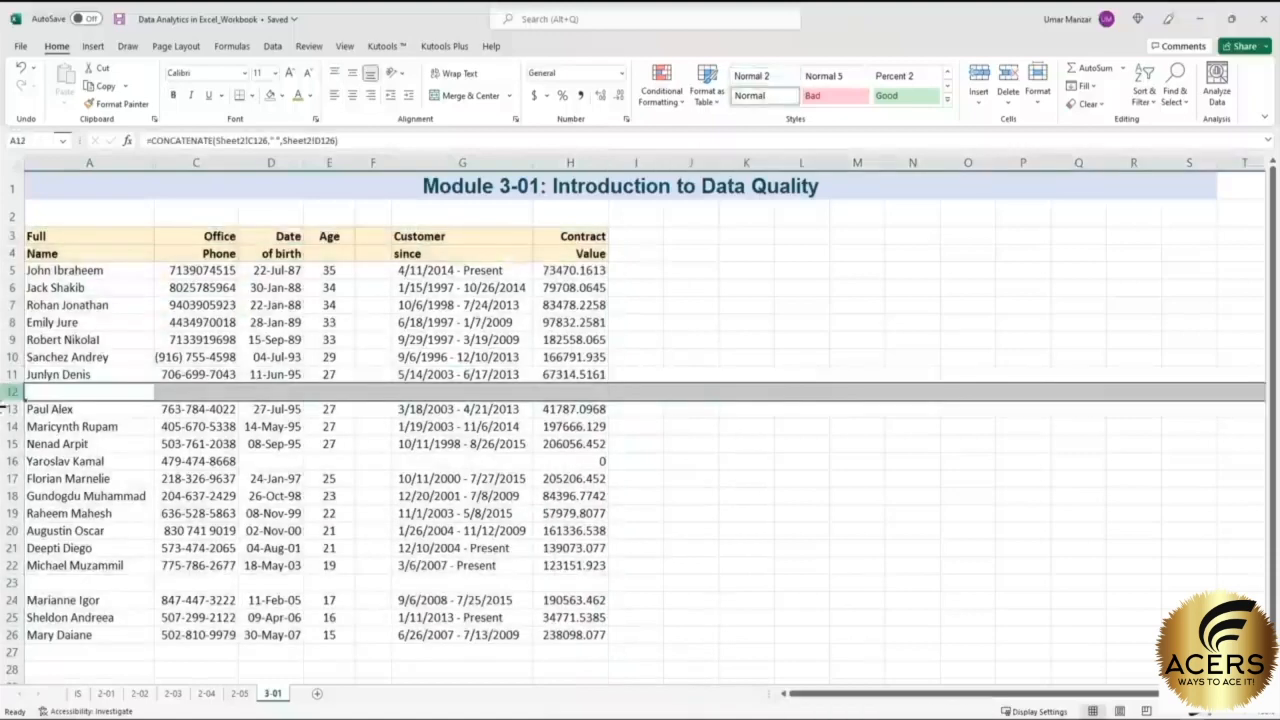
left_click(13, 582)
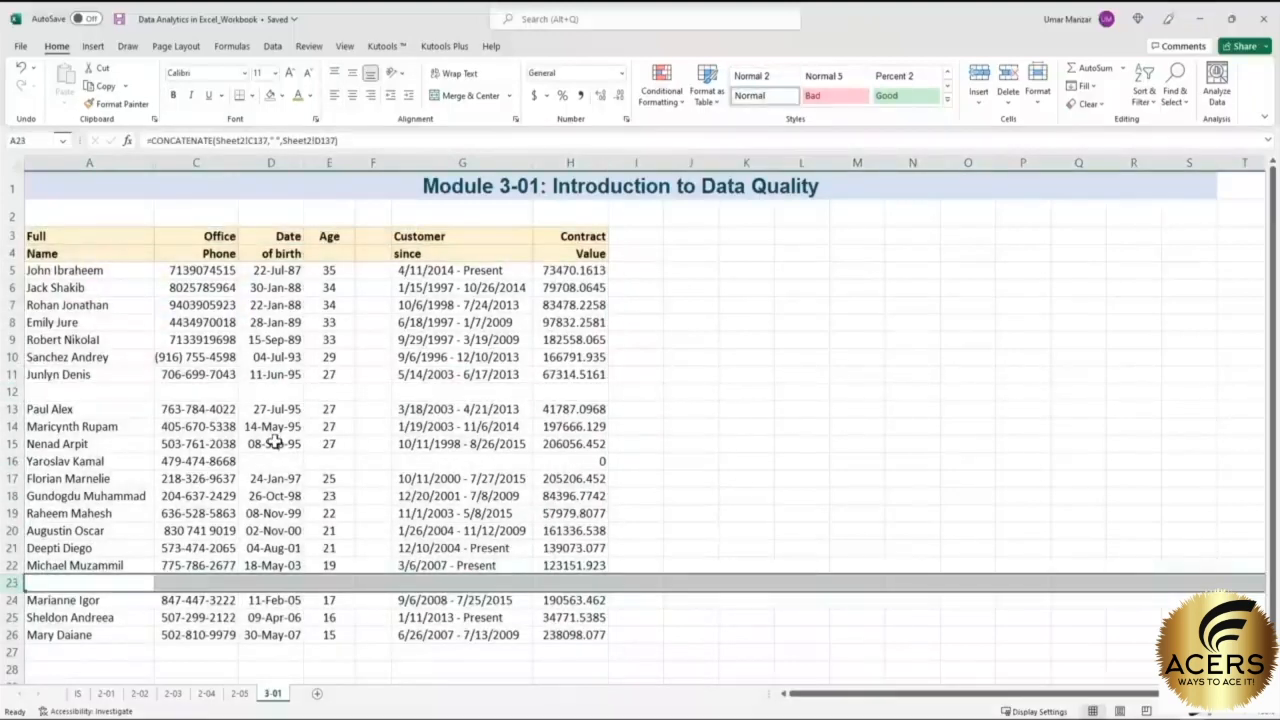
left_click(457, 340)
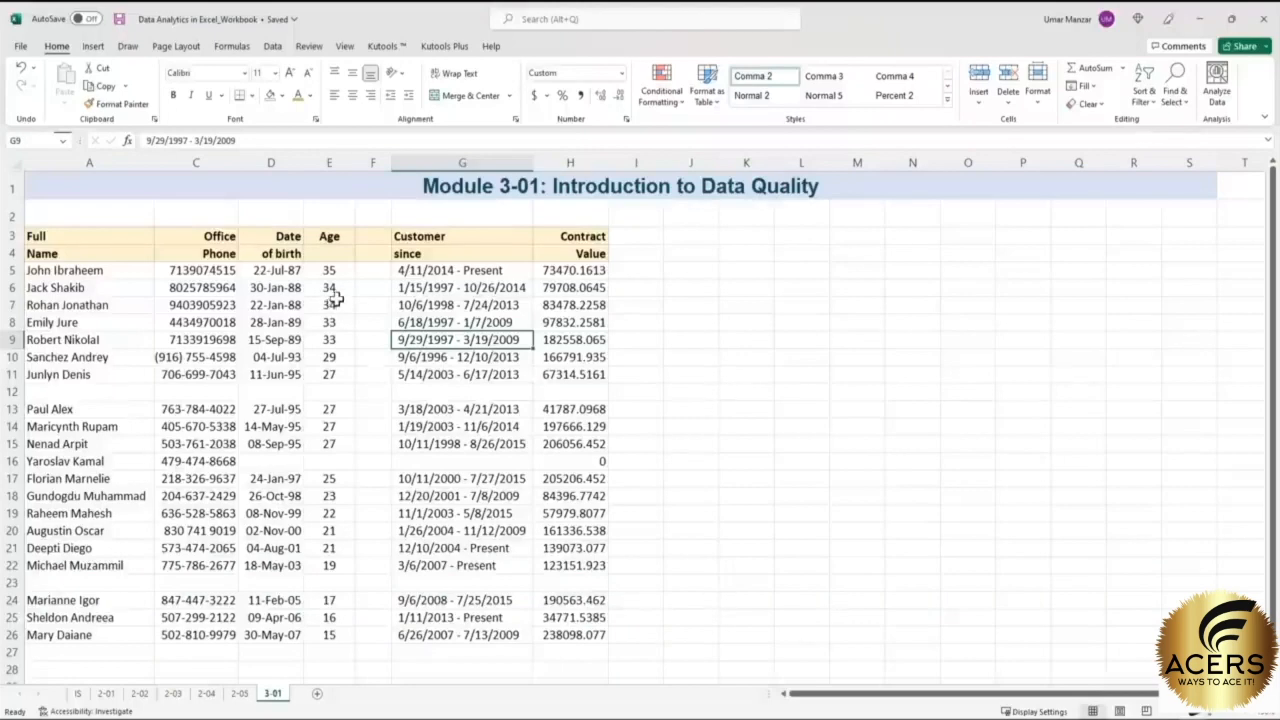
scroll(337, 297, "down", 2)
scroll(337, 297, "down", 1)
scroll(337, 297, "up", 3)
- Open Sort from a name cell in A6 to check which range of the table it covers, and cancel it
left_click(130, 390)
left_click(113, 430)
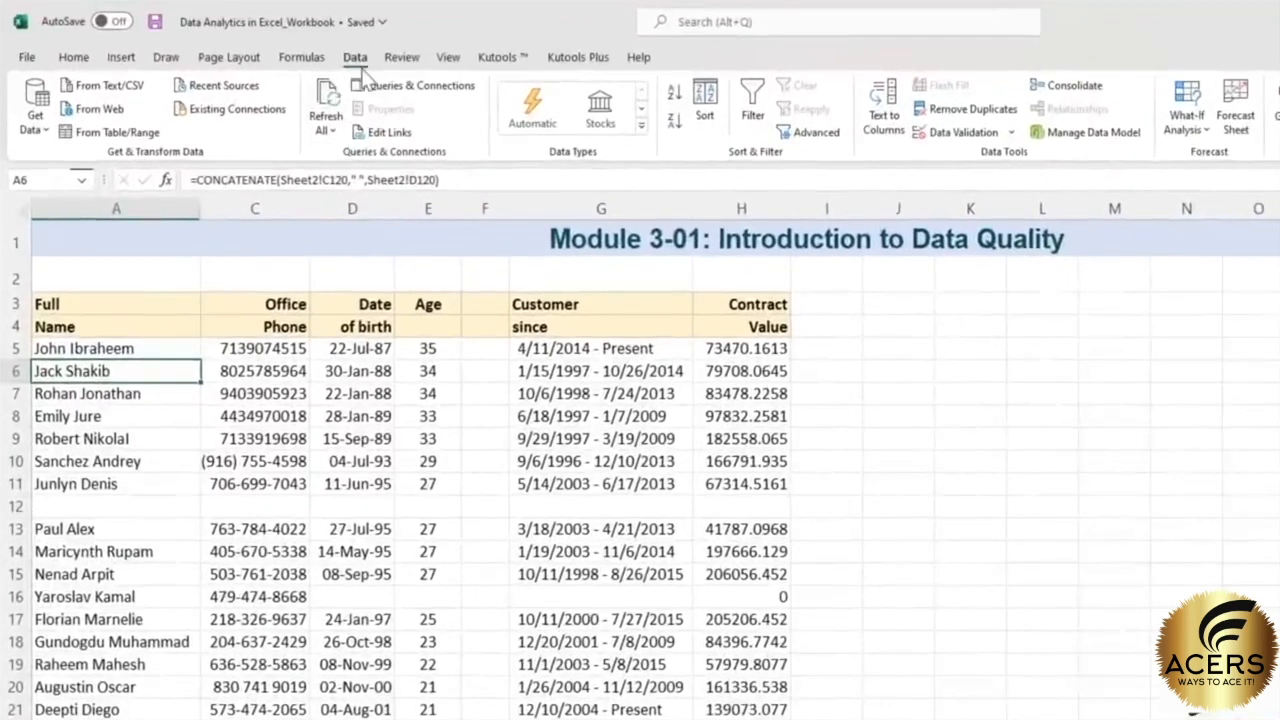
left_click(705, 110)
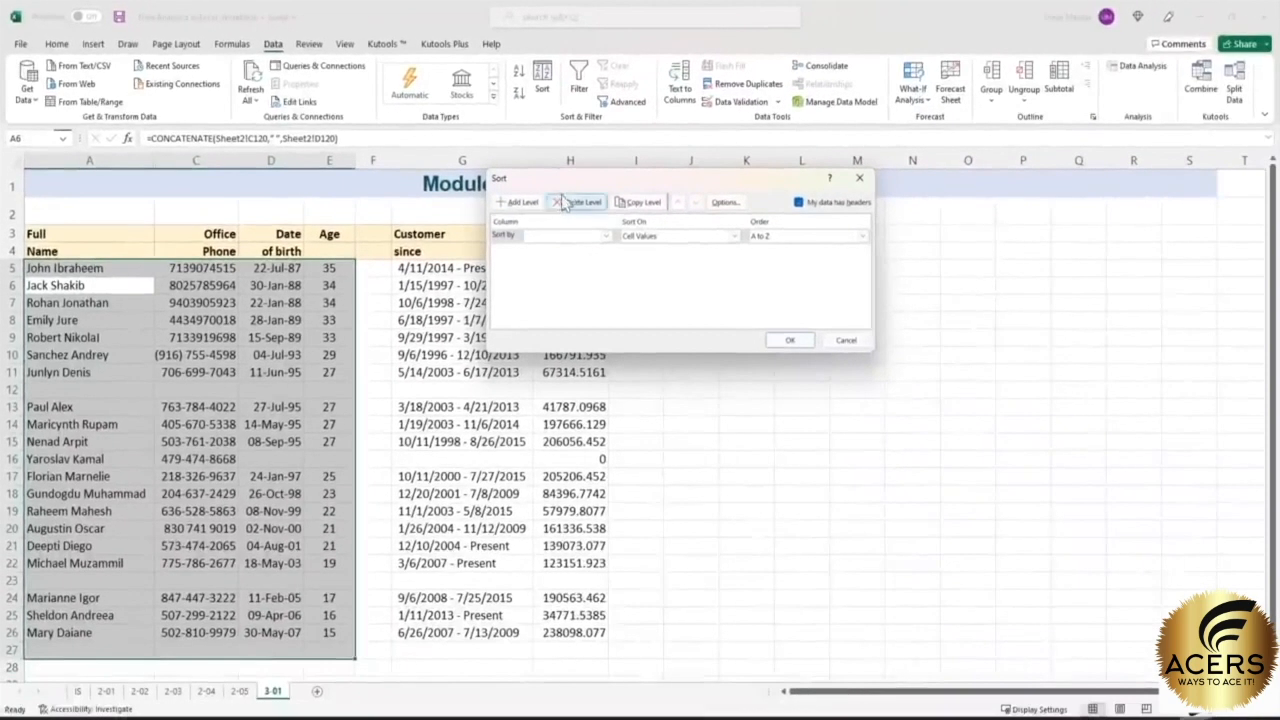
left_click_drag(544, 180, 921, 175)
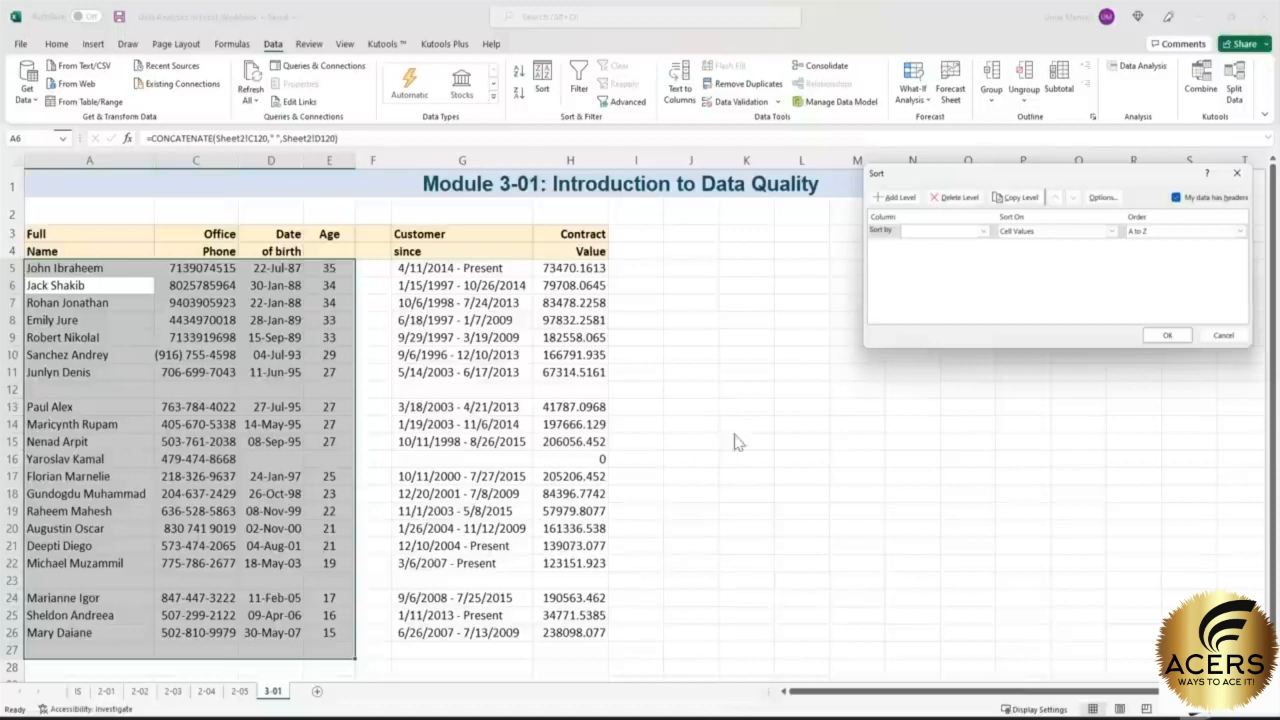
left_click(1224, 336)
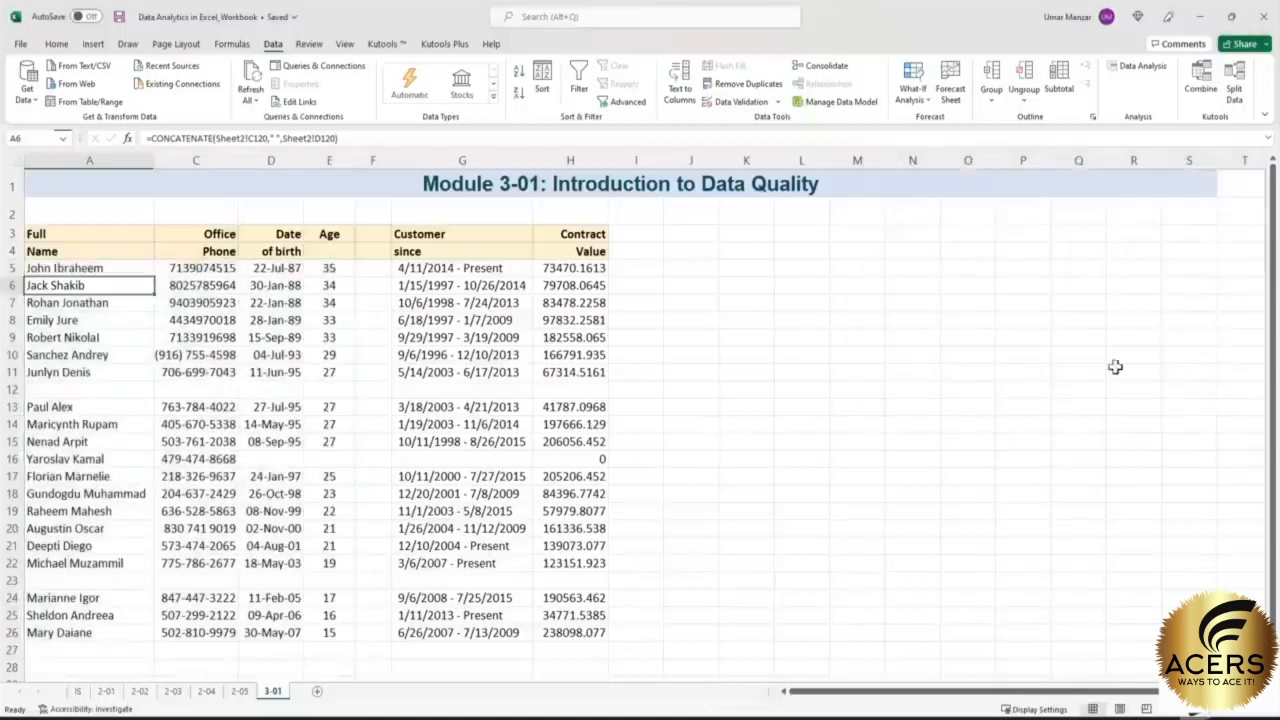
left_click(797, 422)
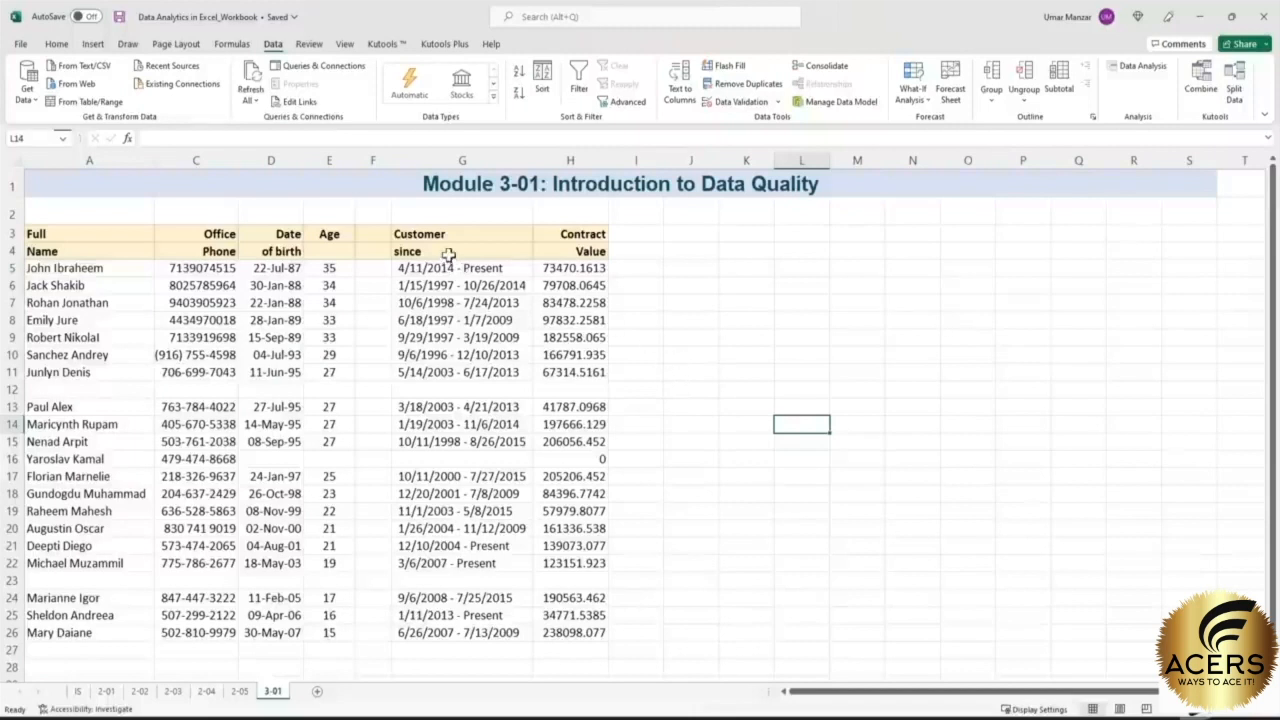
- Delete the empty column F between the Age and Customer since columns
left_click(376, 160)
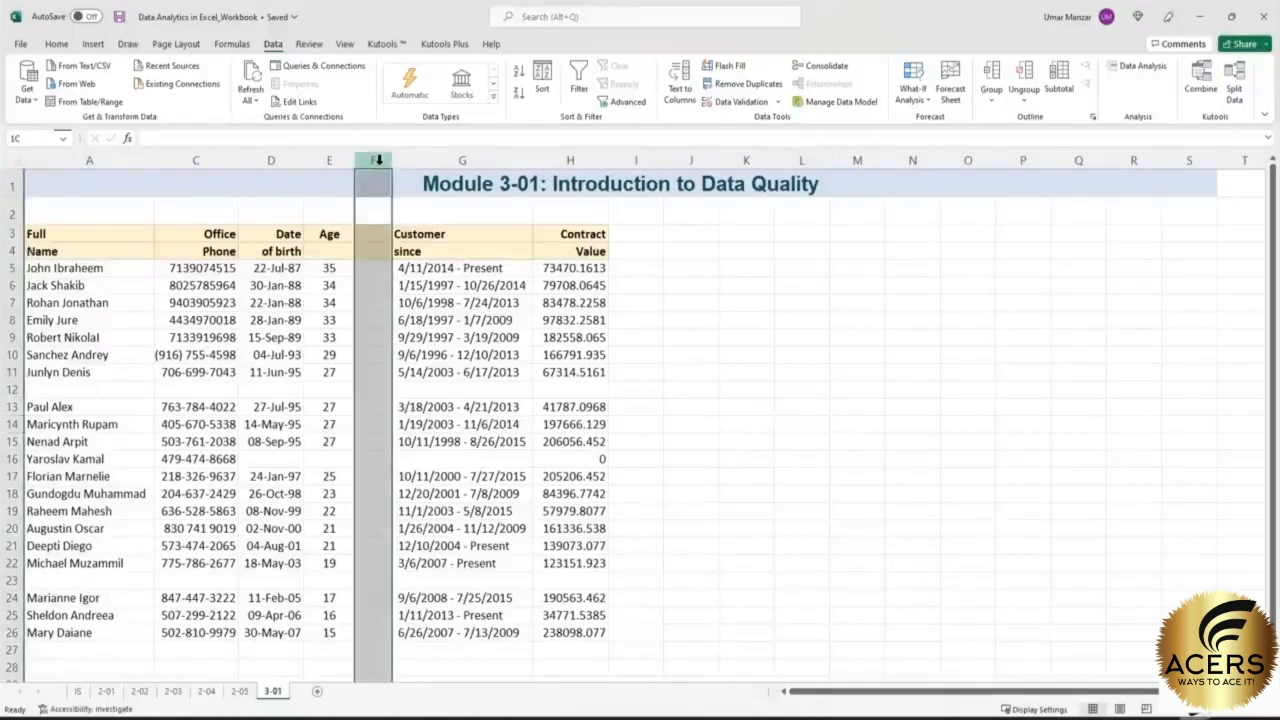
right_click(369, 248)
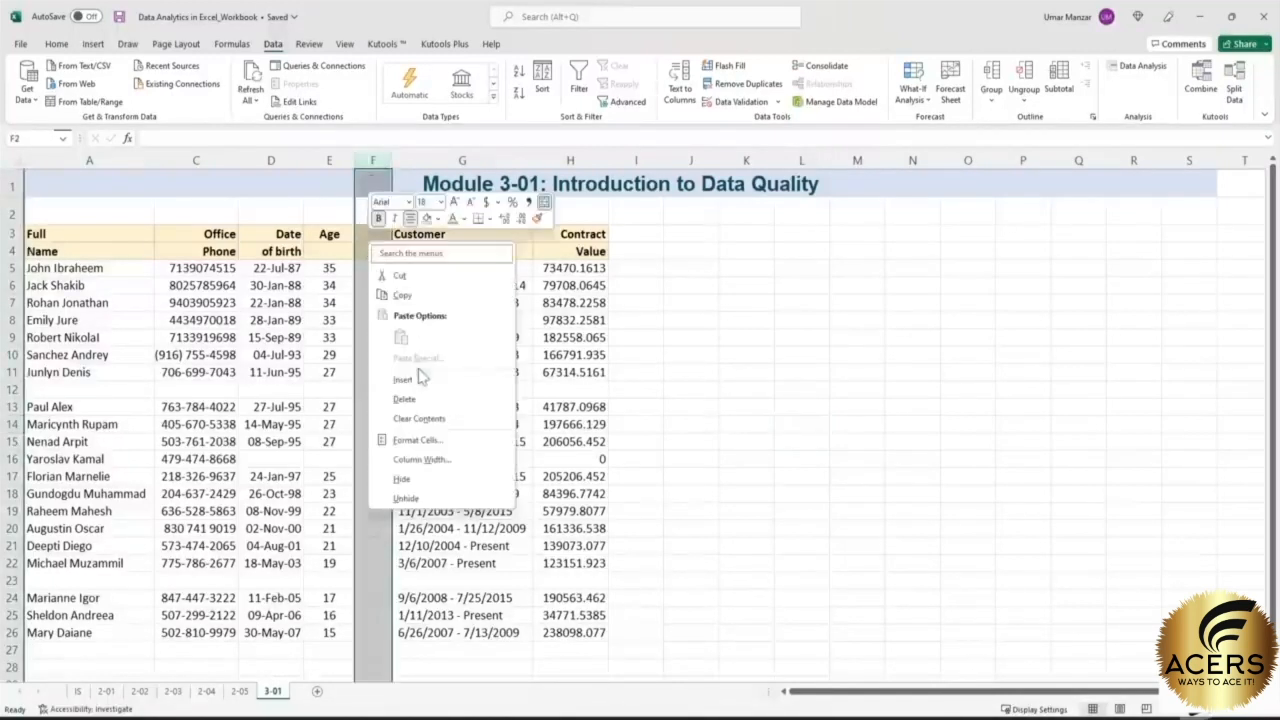
left_click(410, 400)
left_click(710, 386)
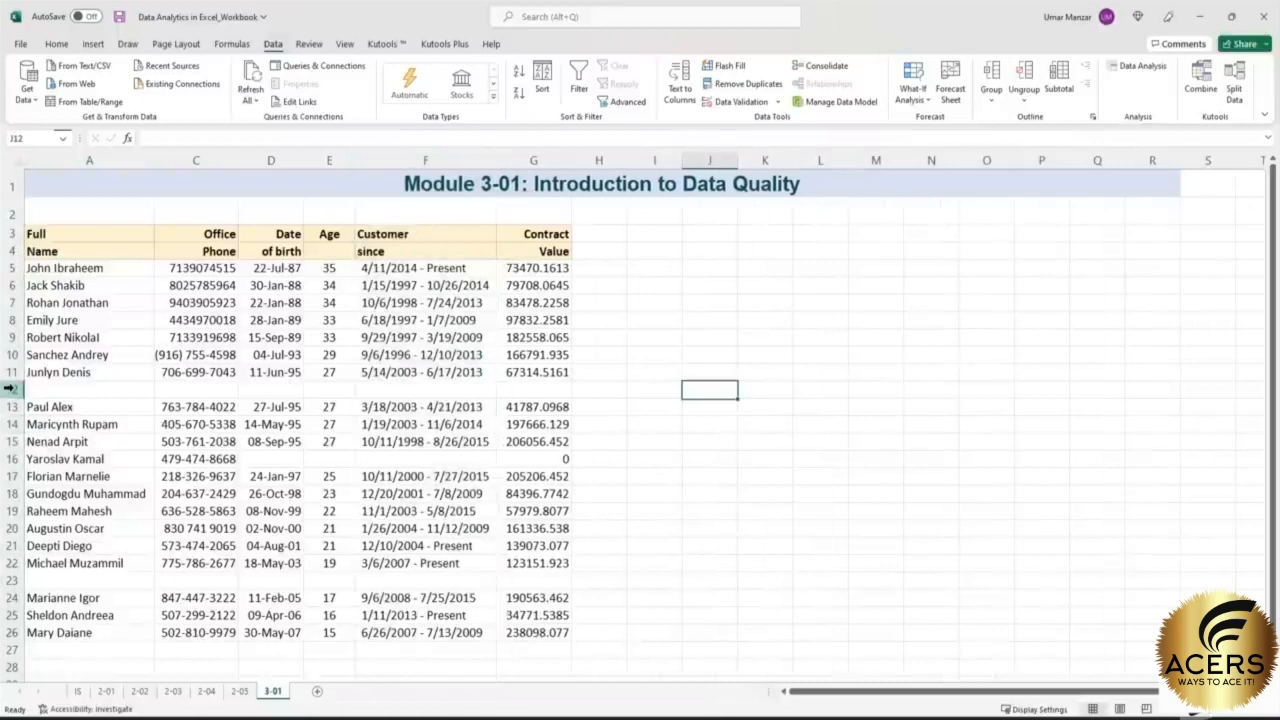
- Delete the blank rows 12 and 22 that split the customer table
left_click(5, 388)
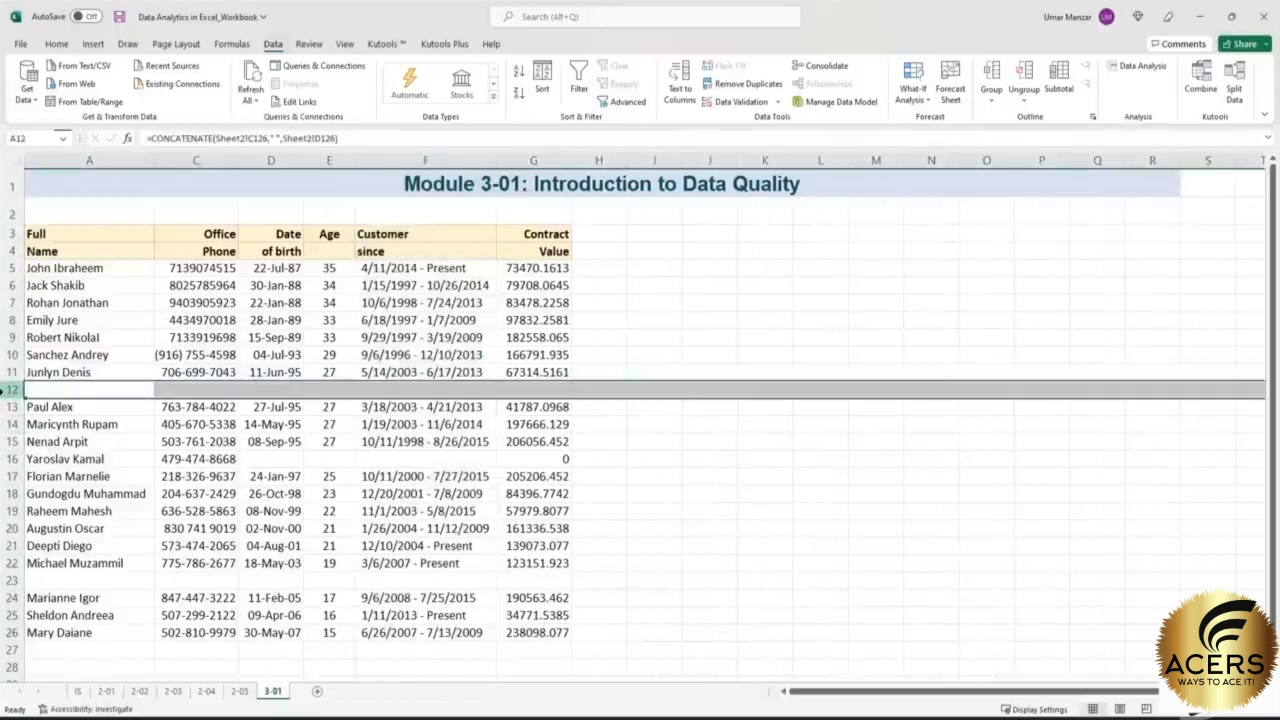
right_click(63, 390)
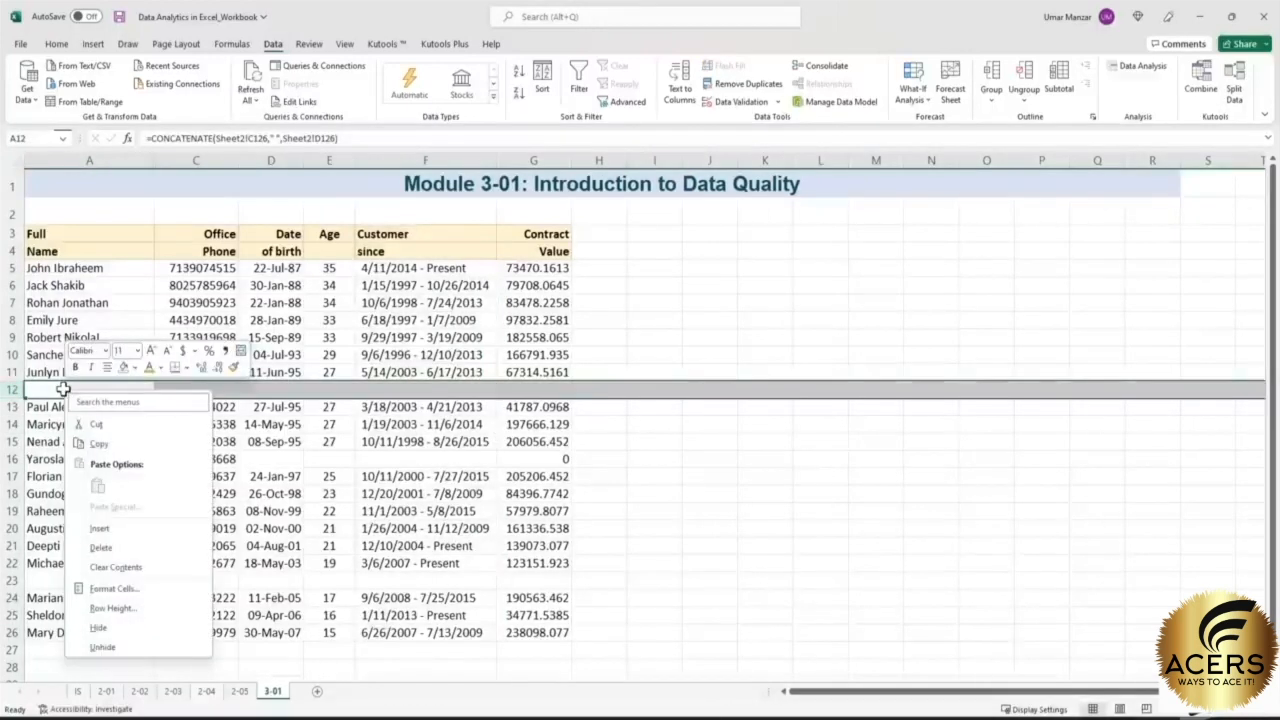
left_click(122, 547)
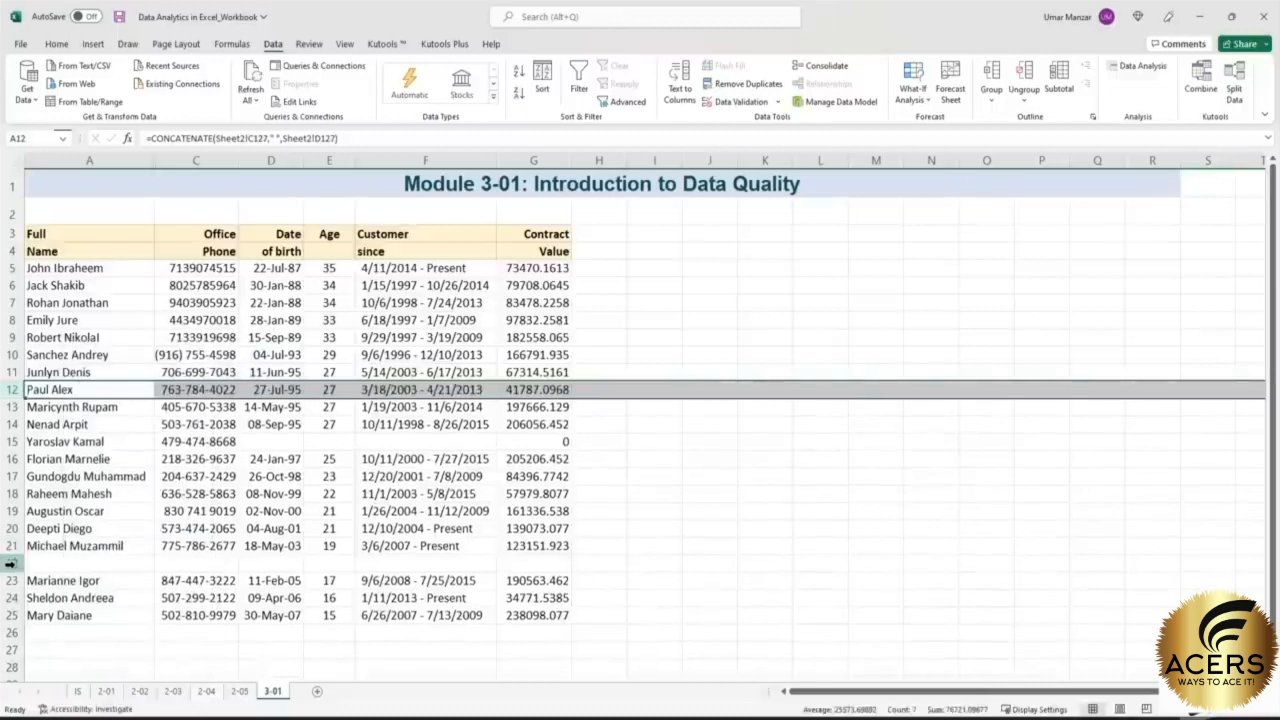
left_click(8, 564)
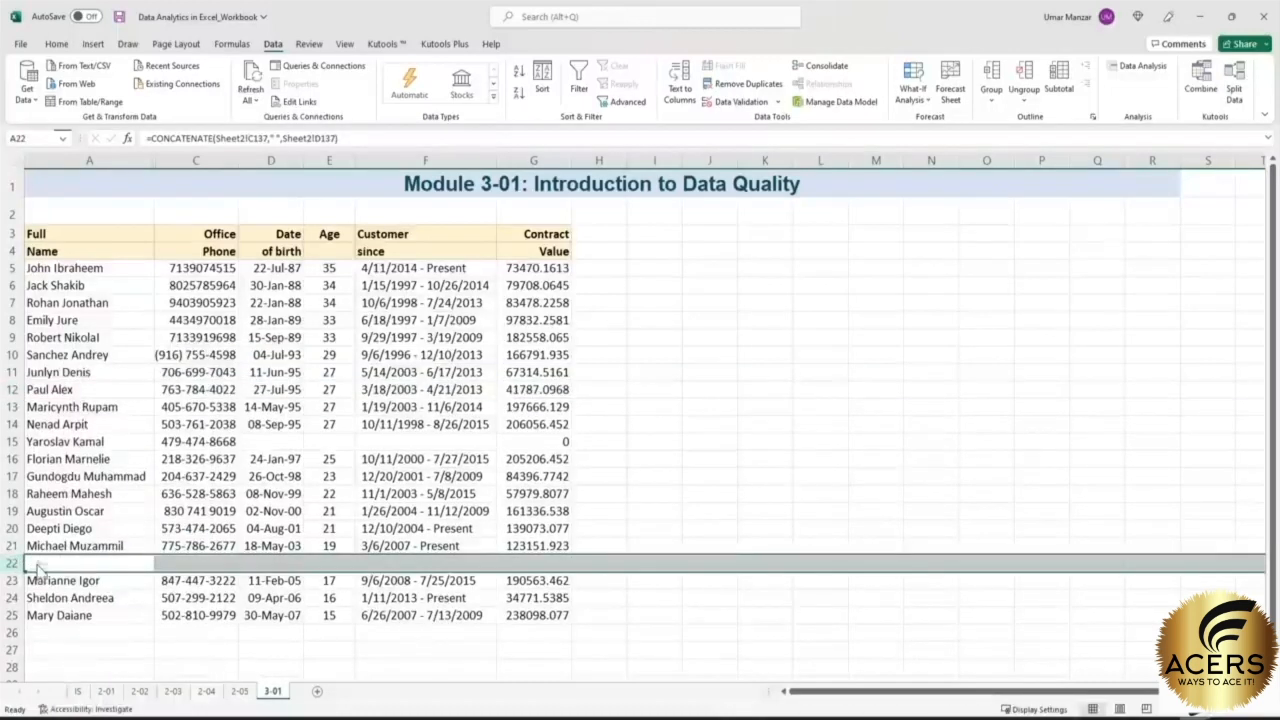
right_click(36, 564)
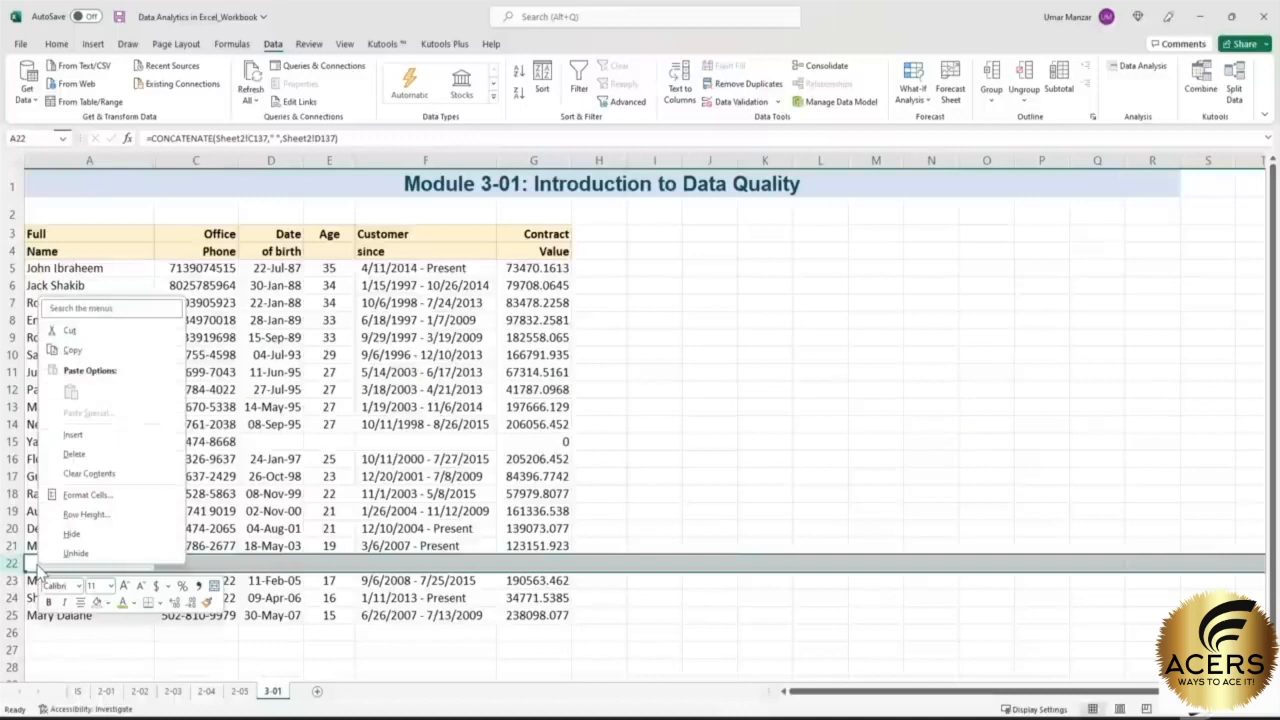
left_click(95, 455)
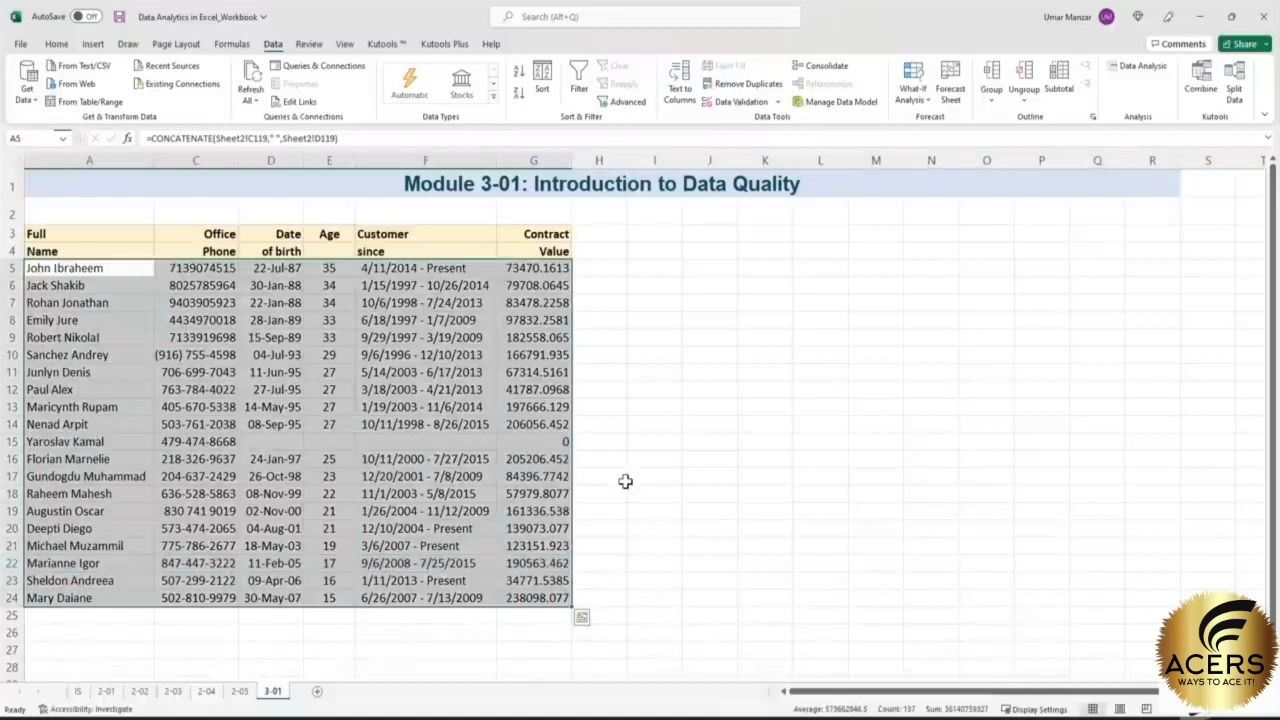
left_click(512, 390)
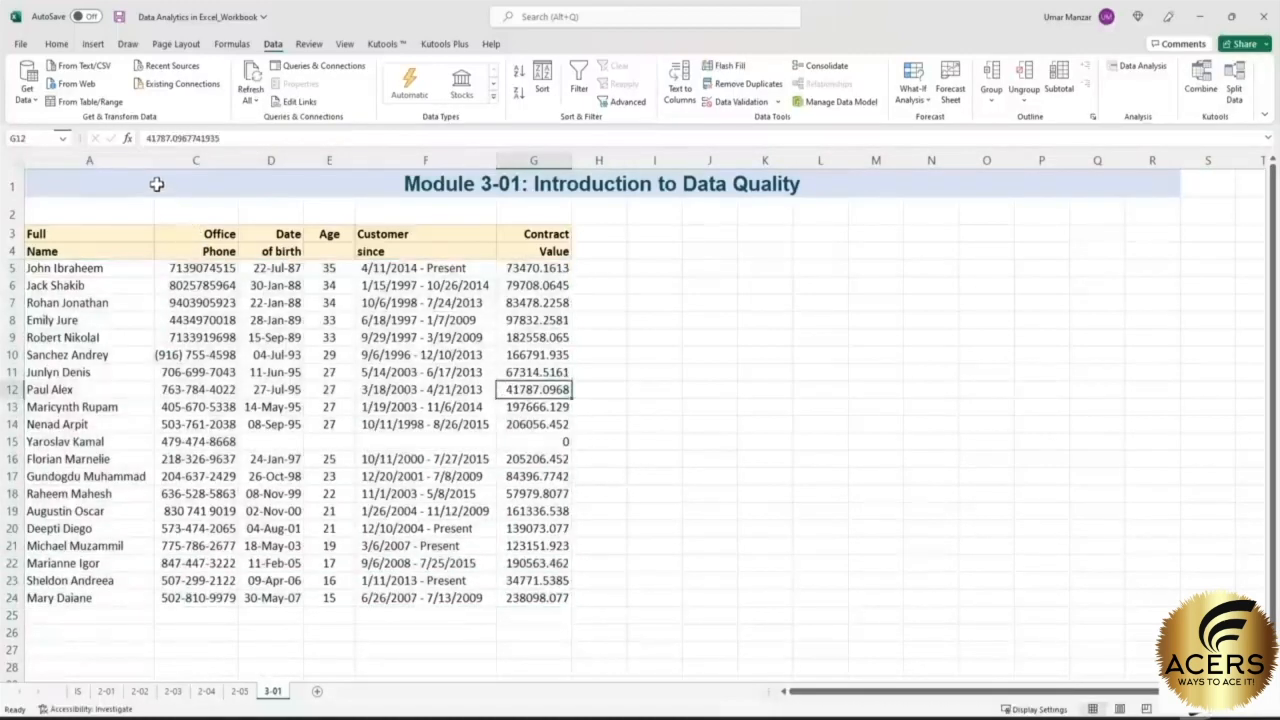
- Reveal the hidden column B between Full Name and Office Phone and fit its width to the notes
left_click_drag(154, 161, 154, 161)
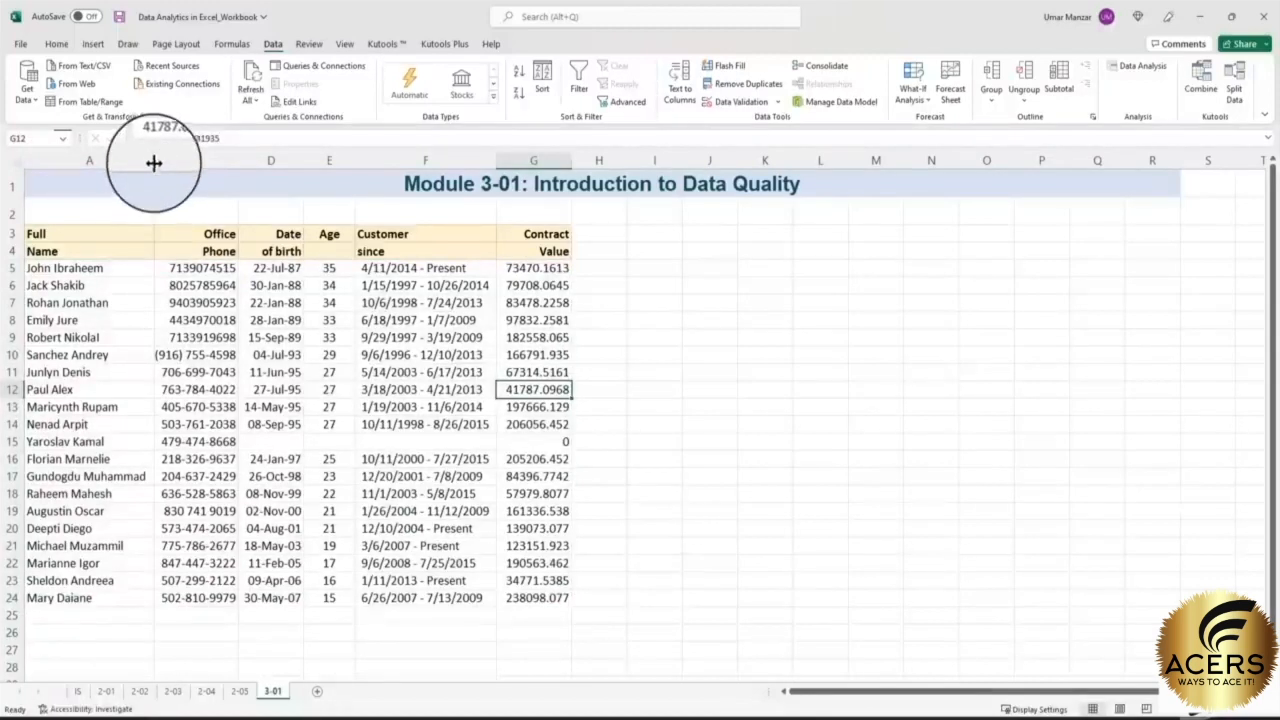
left_click_drag(155, 165, 224, 171)
double_click(275, 166)
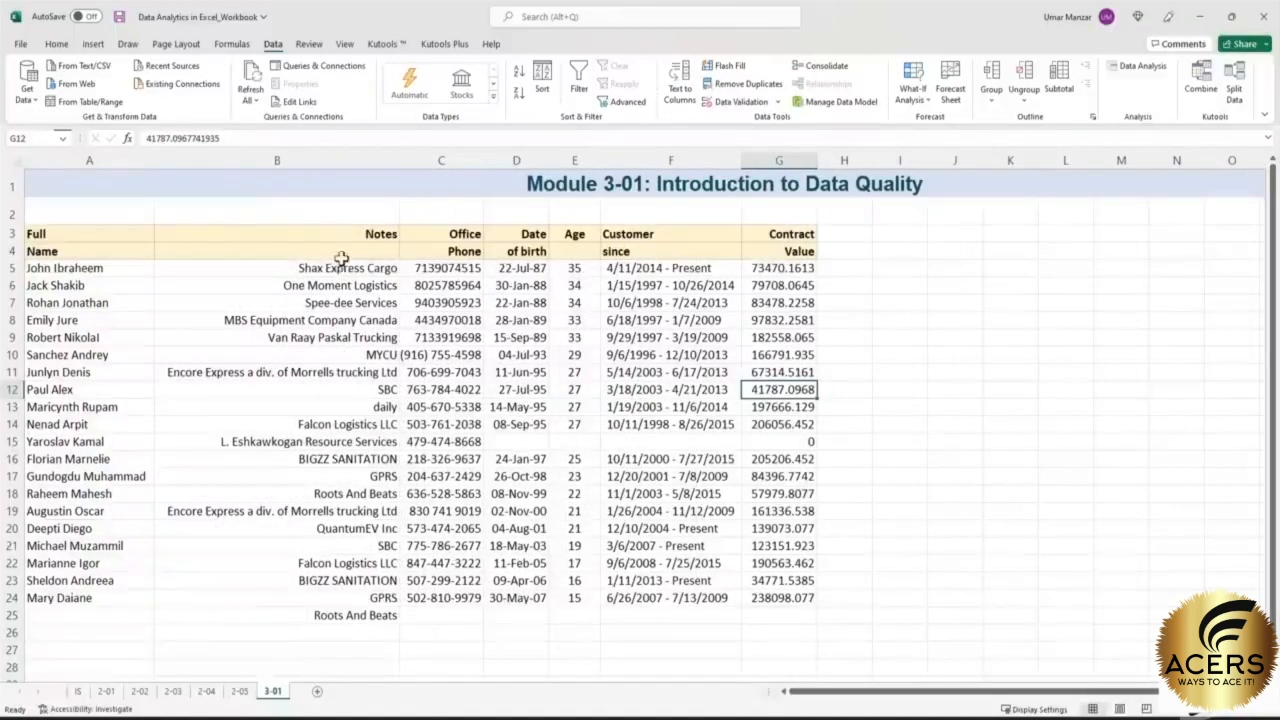
- Delete row 25 below the last customer, which holds only the stray note Roots And Beats
left_click(344, 617)
left_click(110, 618)
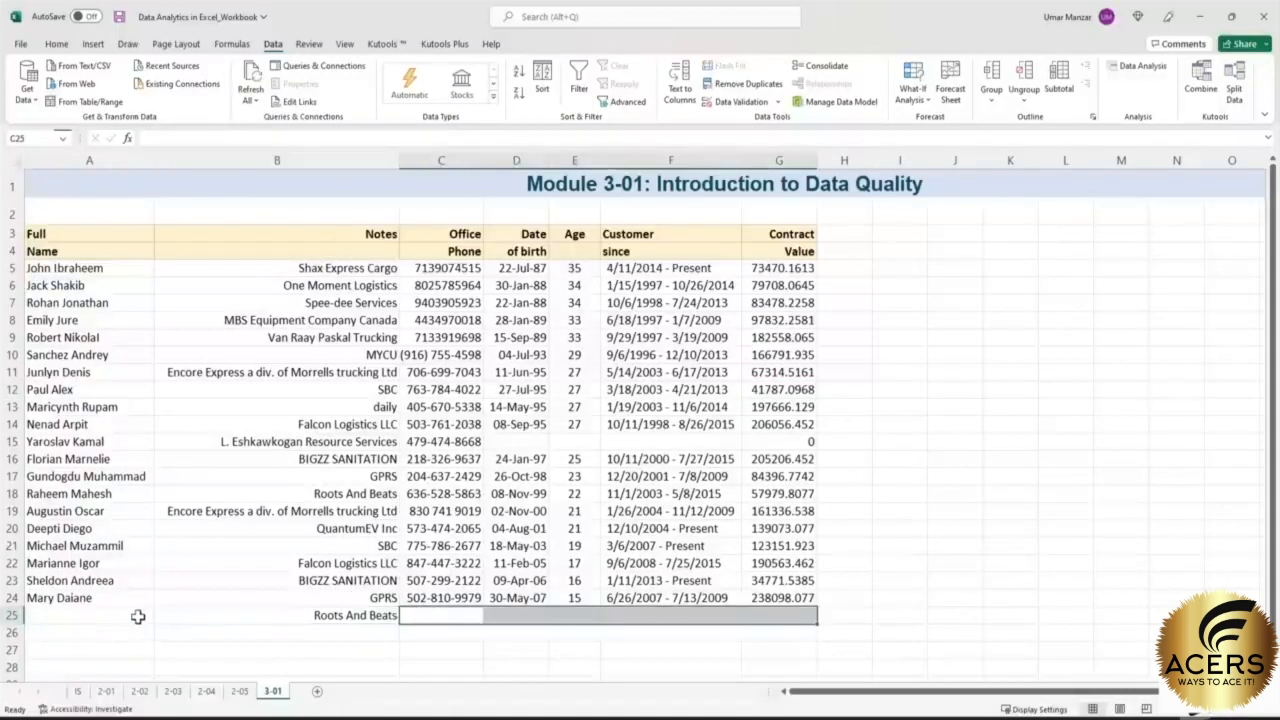
left_click_drag(459, 615, 775, 615)
left_click(12, 616)
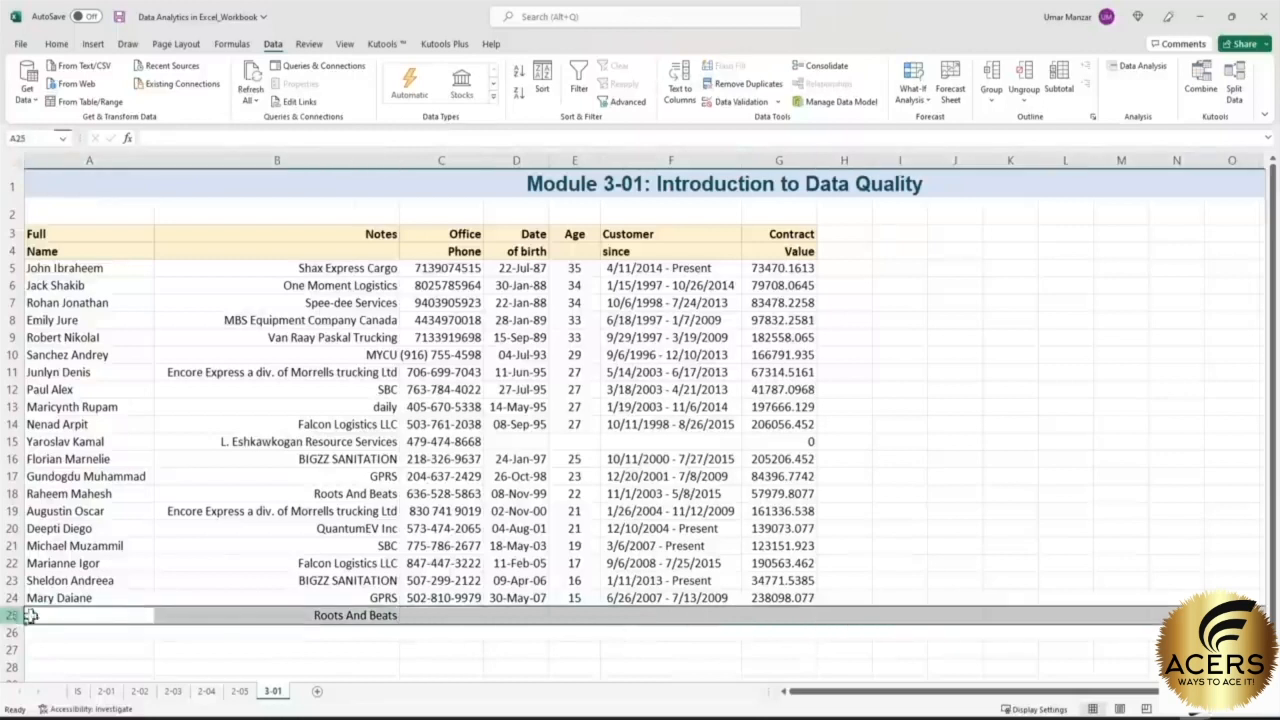
left_click(103, 616)
right_click(8, 616)
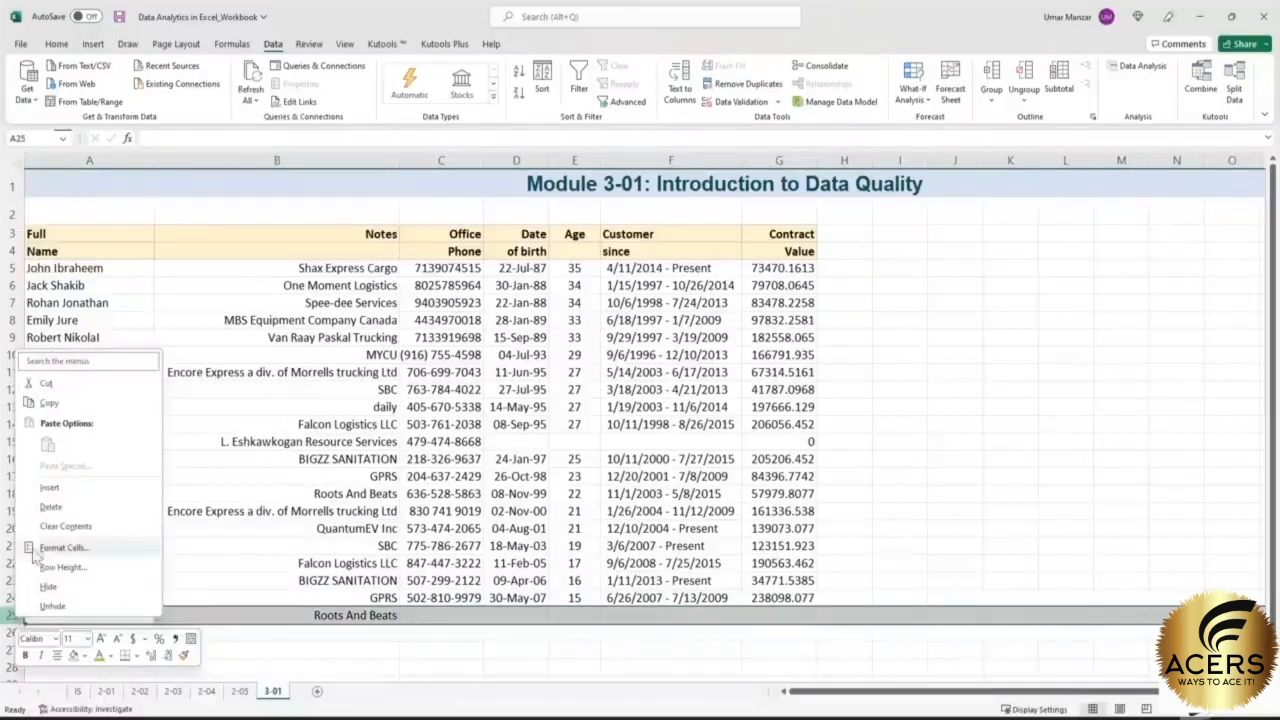
left_click(50, 505)
- Check which range Sort covers from A5, cancel it, and inspect the column headings split across rows 3 and 4
left_click(132, 280)
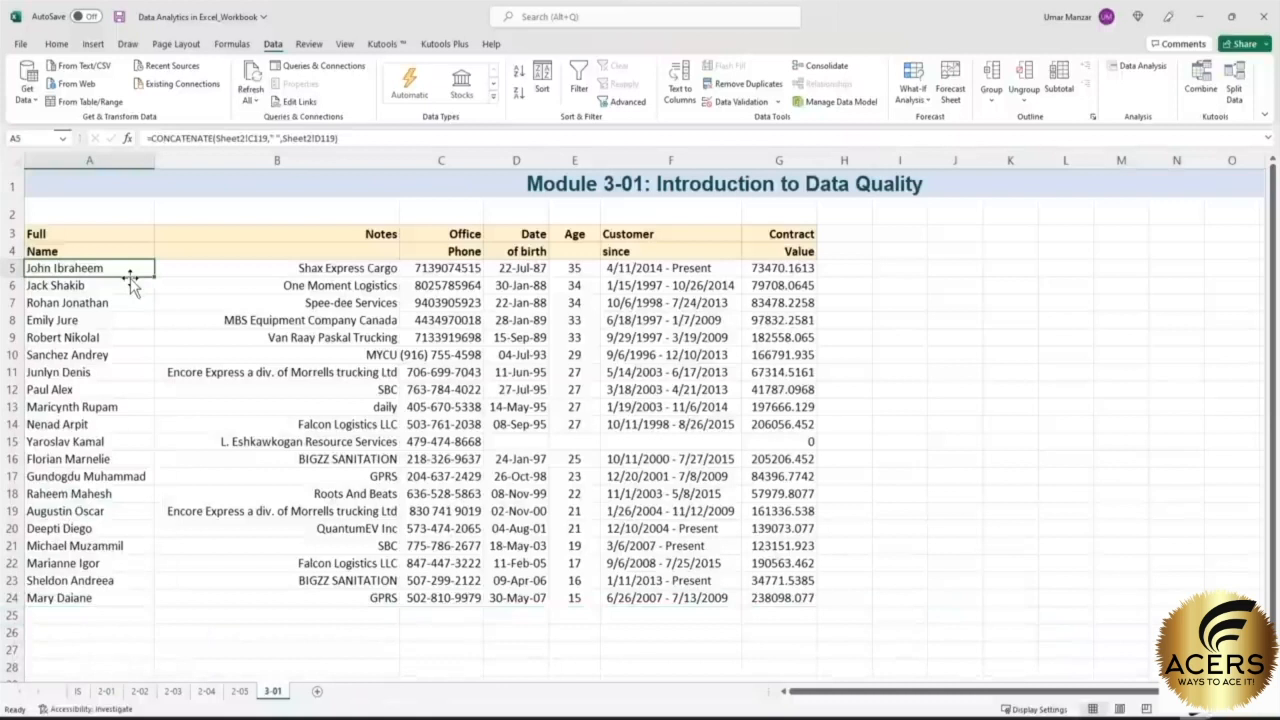
left_click(541, 92)
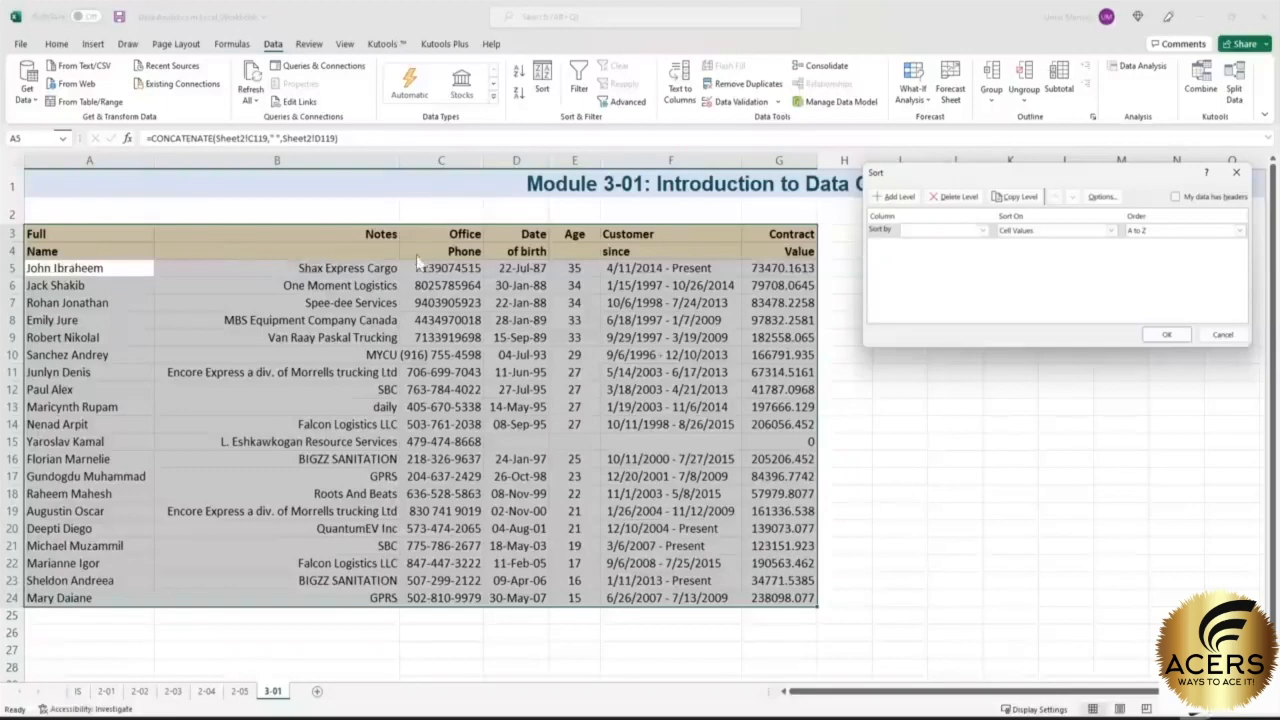
key("Escape")
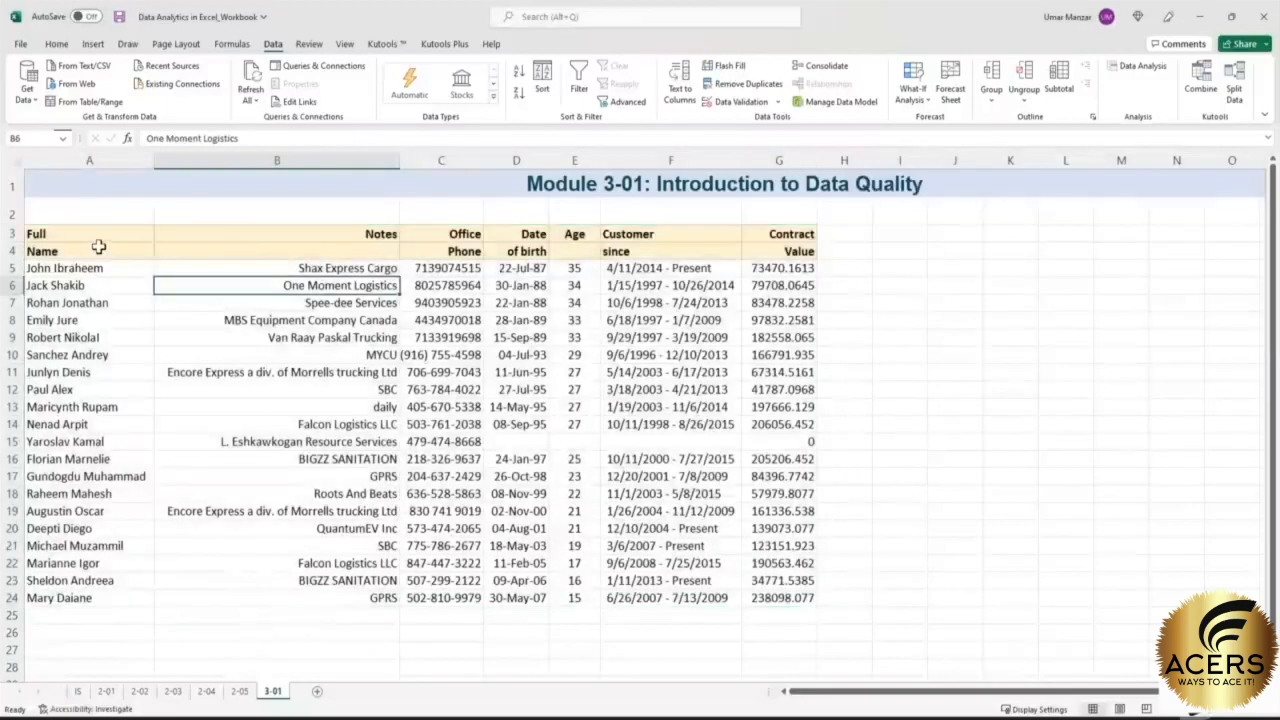
left_click_drag(103, 229, 762, 256)
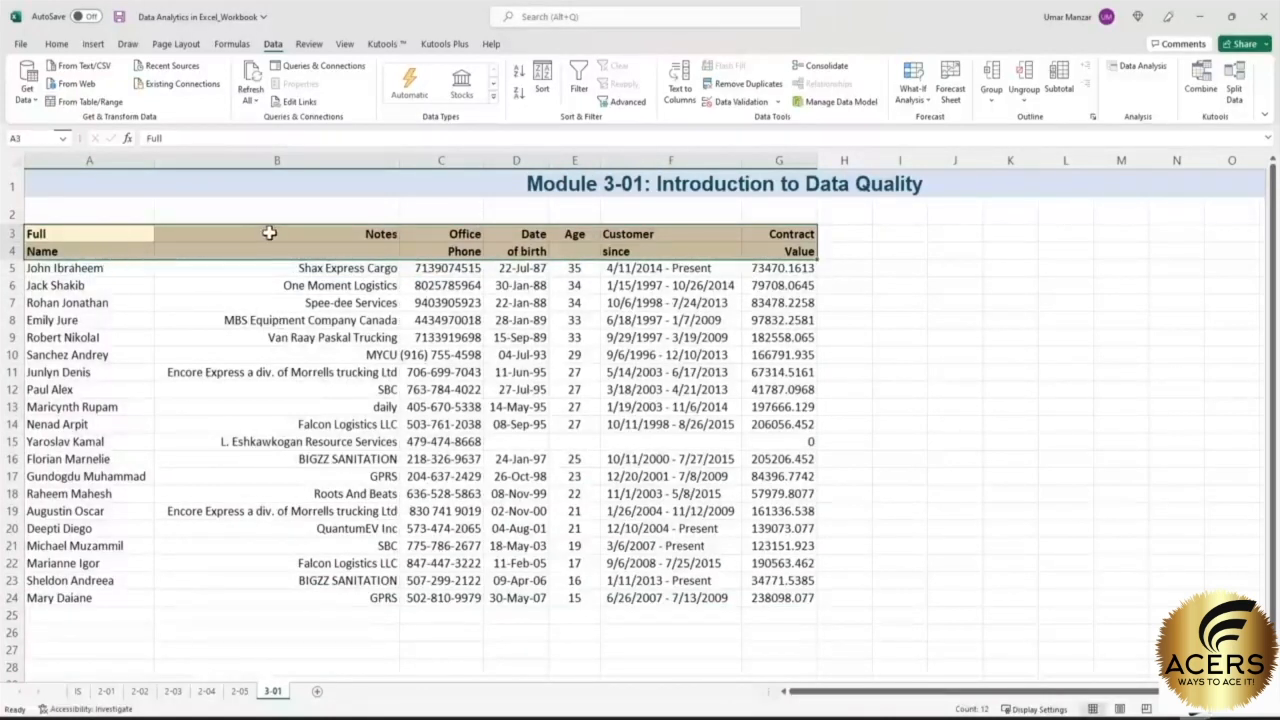
left_click(79, 235)
left_click(77, 251)
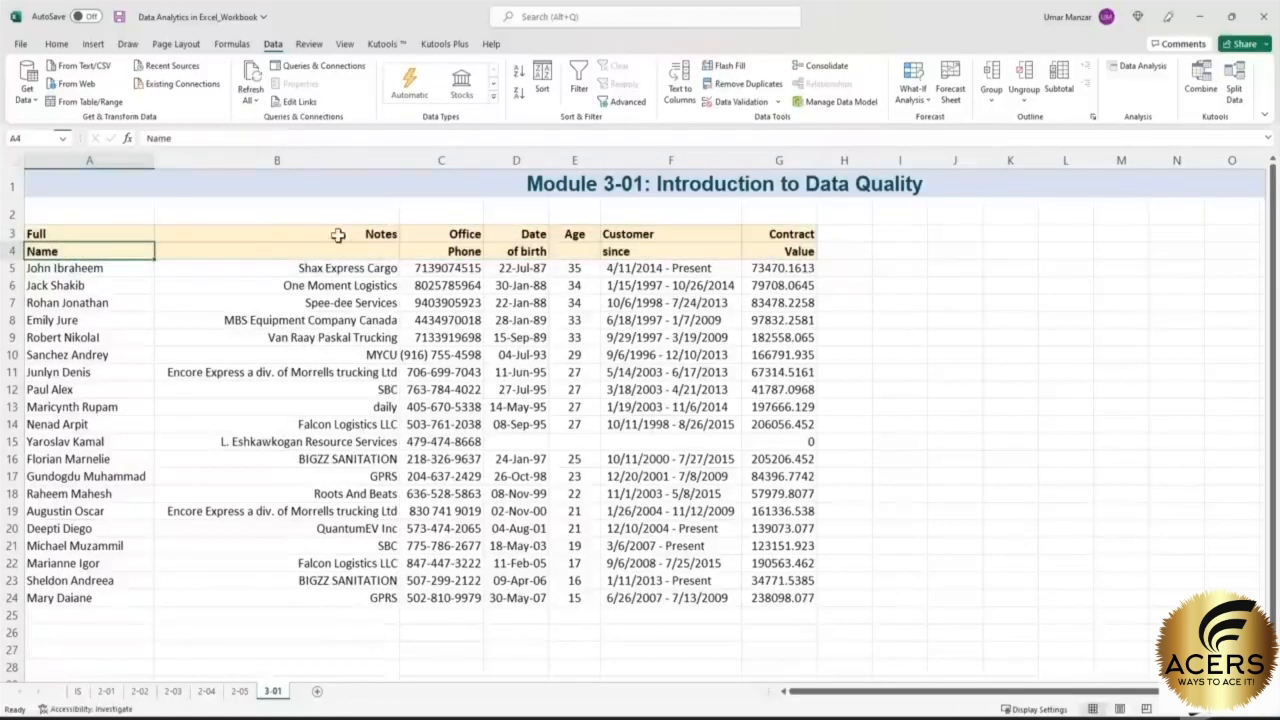
left_click(459, 247)
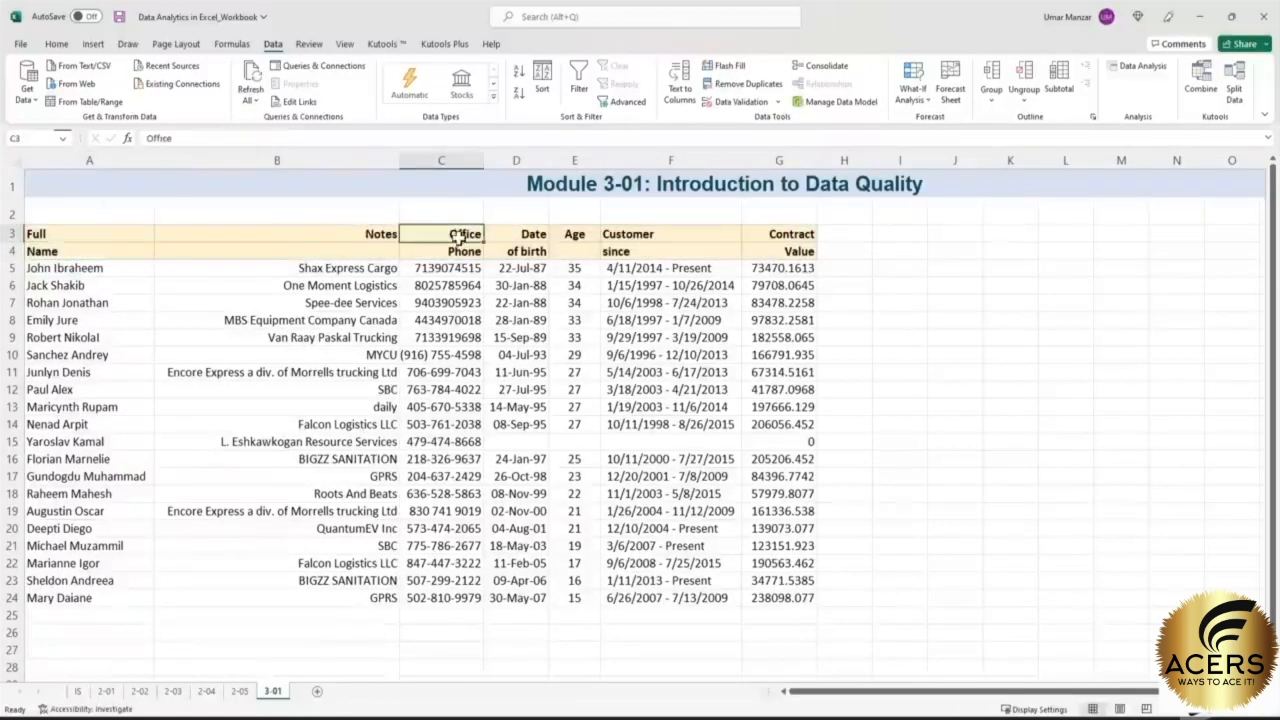
left_click(520, 234)
left_click(517, 251)
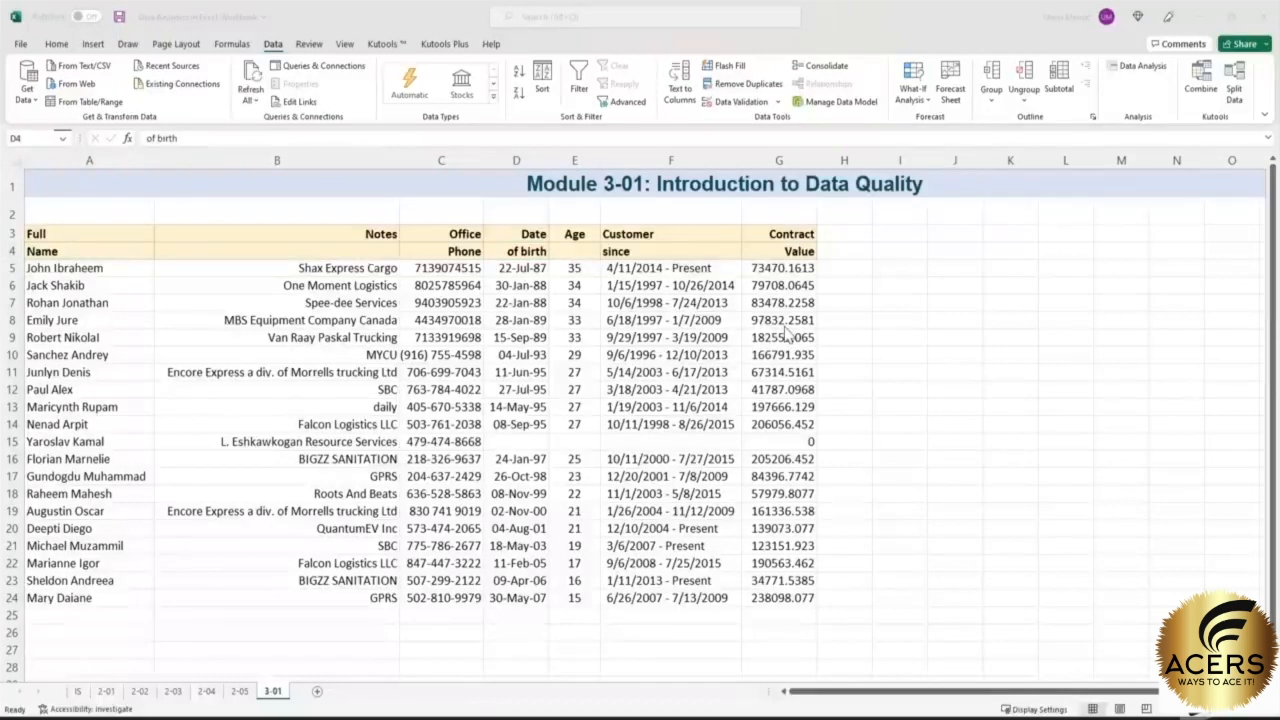
- Combine Full and Name on two lines in A3 and move the heading to A4, replacing its content
left_click(80, 232)
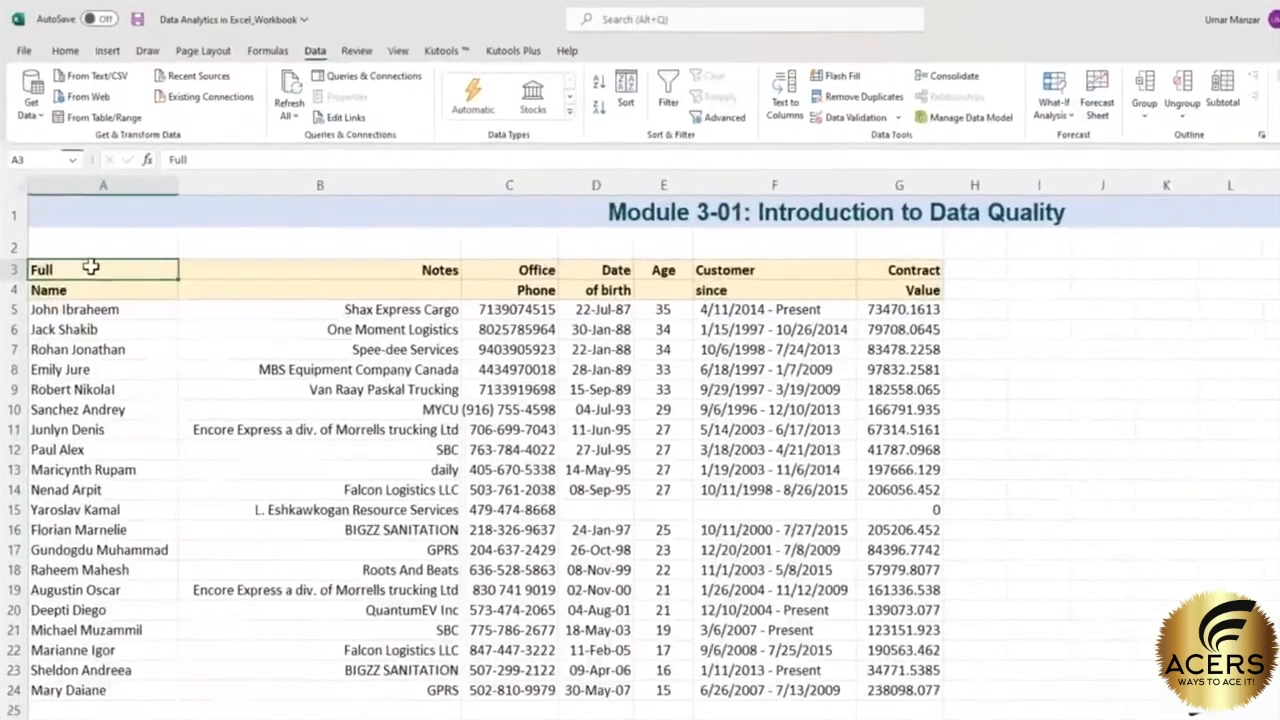
left_click(174, 140)
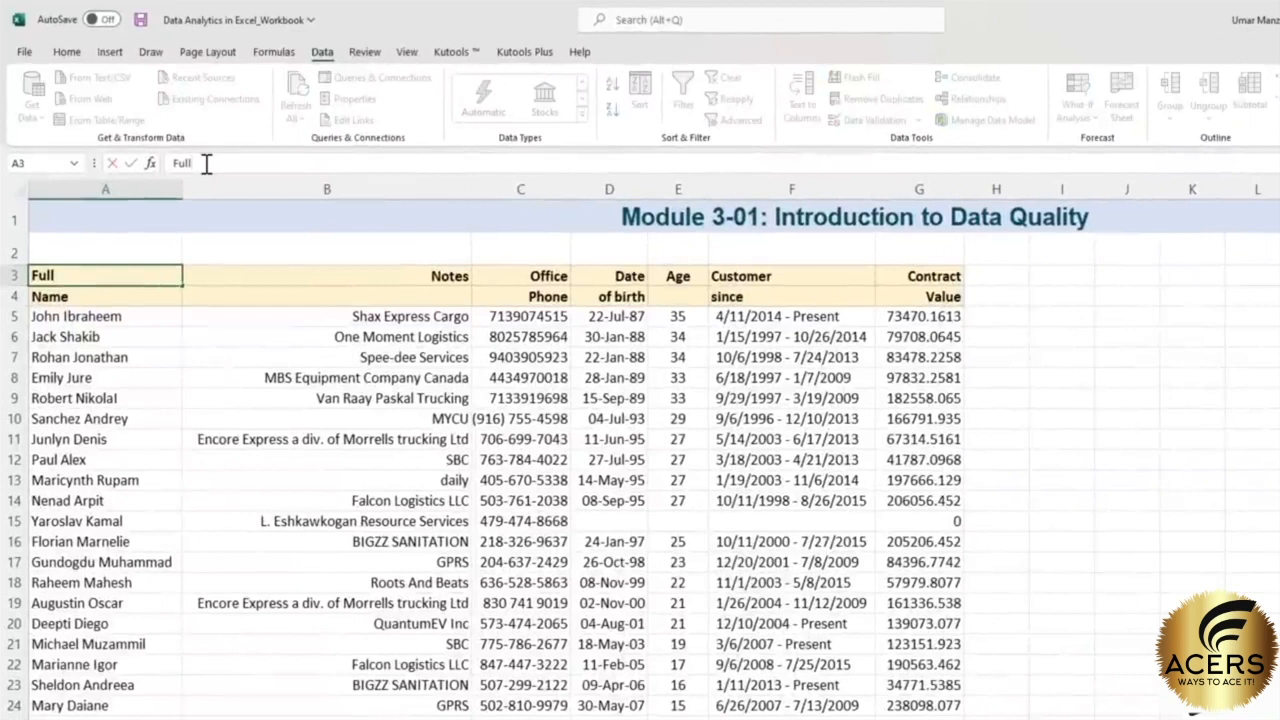
key("BackSpace")
key("BackSpace")
key("BackSpace")
key("BackSpace")
type("Name")
left_click(175, 292)
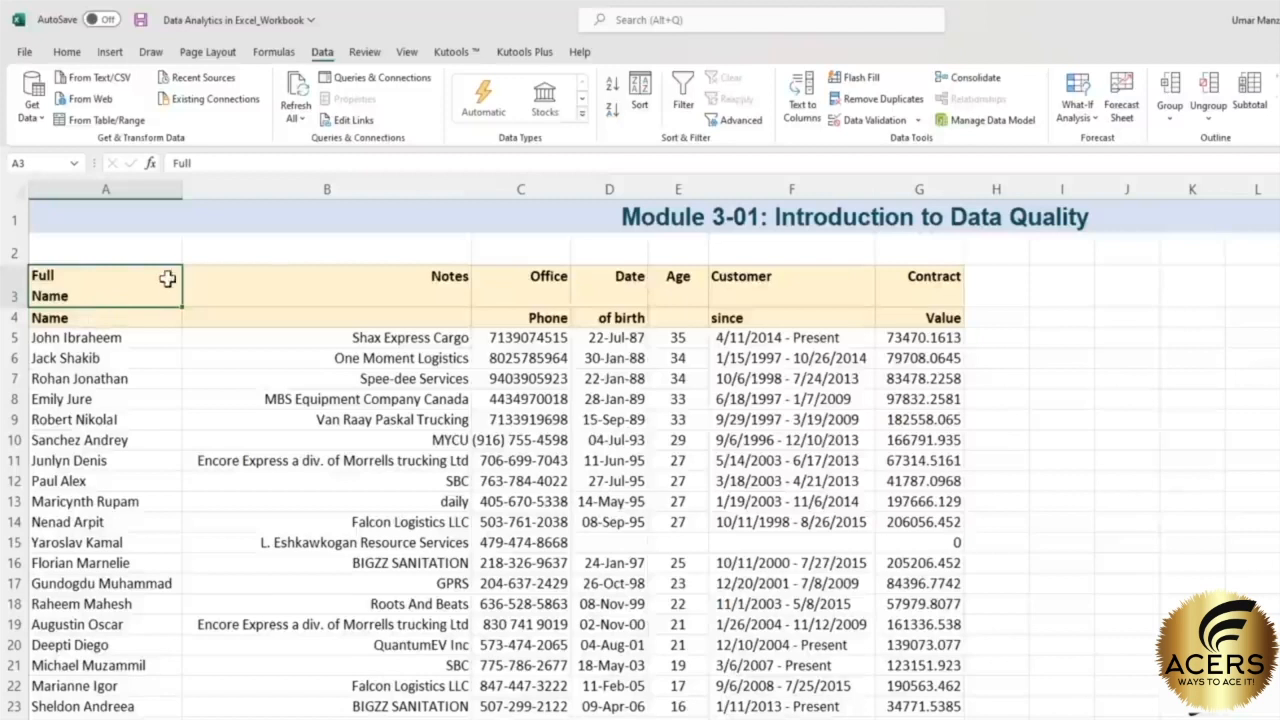
left_click_drag(177, 298, 177, 330)
left_click(733, 478)
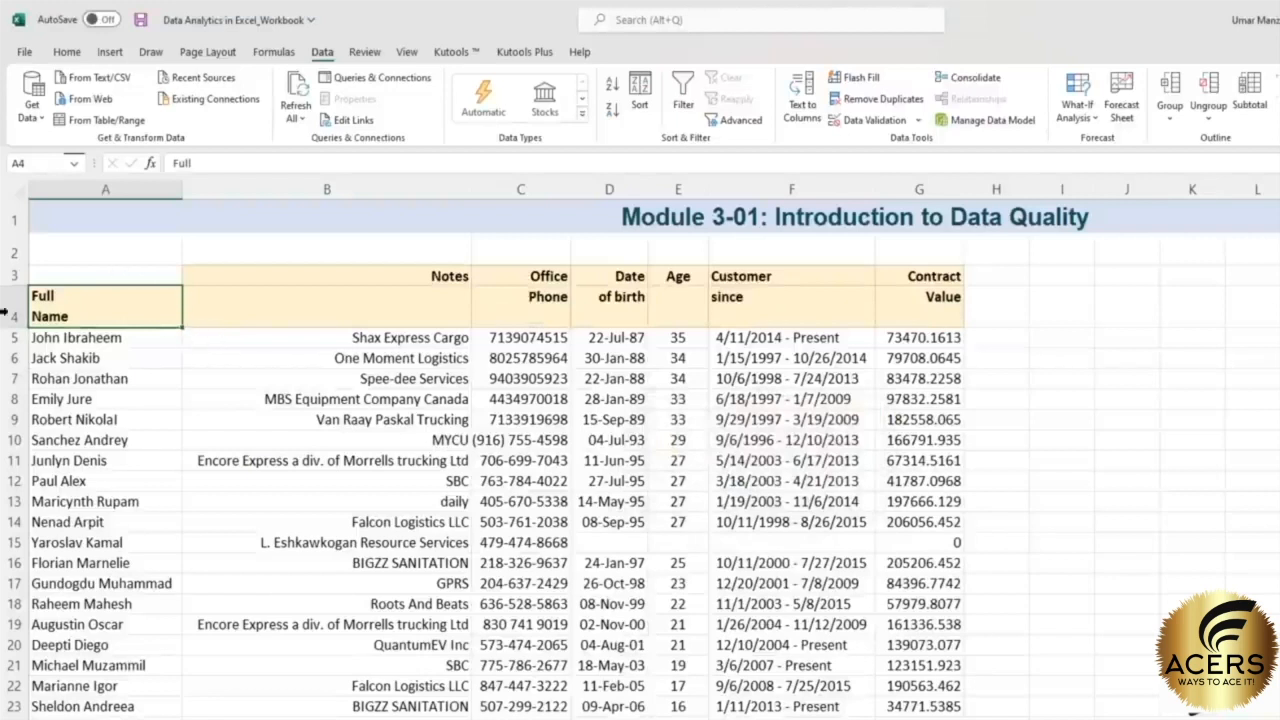
- Combine Office and Phone on two lines in C3 and move the heading to C4, replacing its content
left_click_drag(528, 277, 528, 294)
left_click(528, 281)
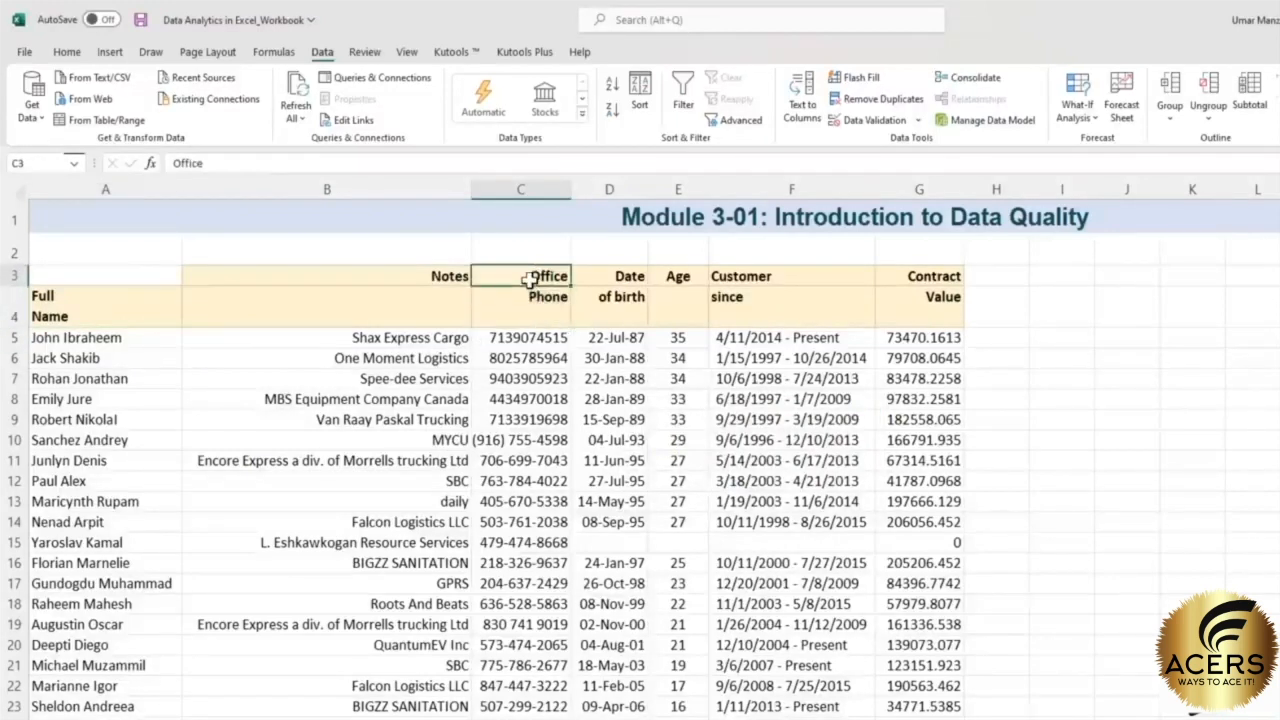
left_click(264, 163)
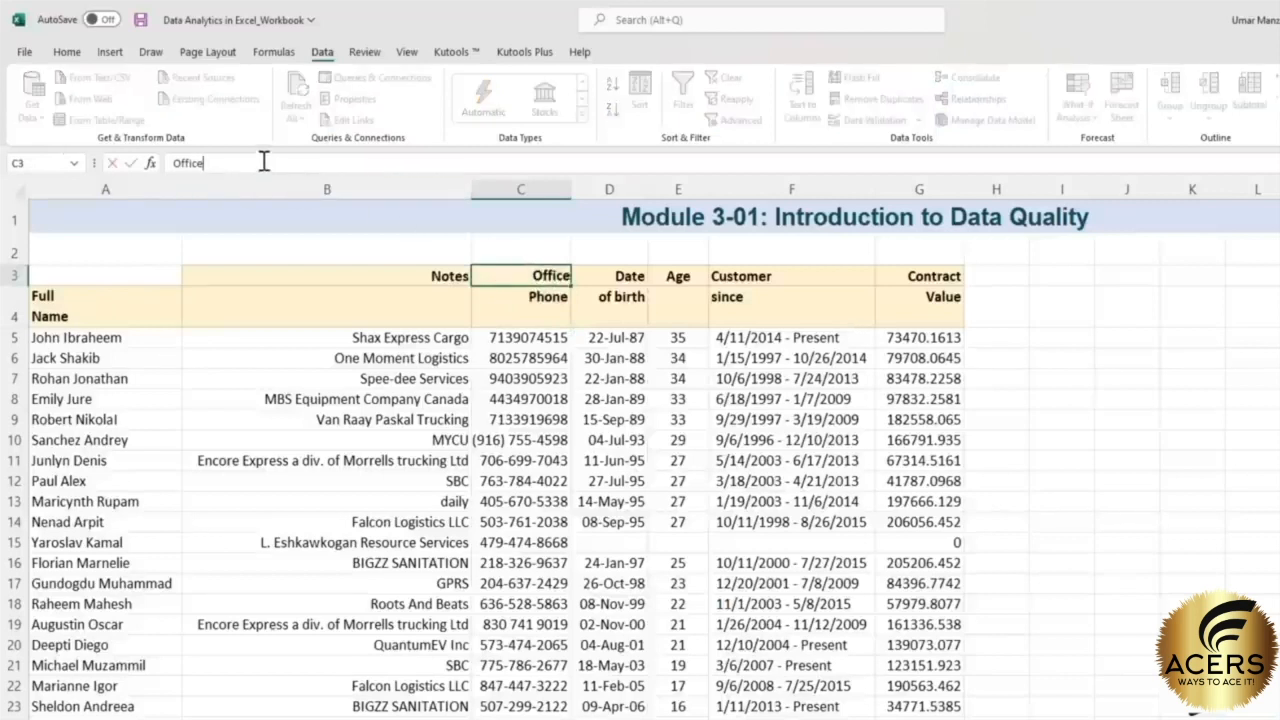
key("alt+Return")
type("Phone")
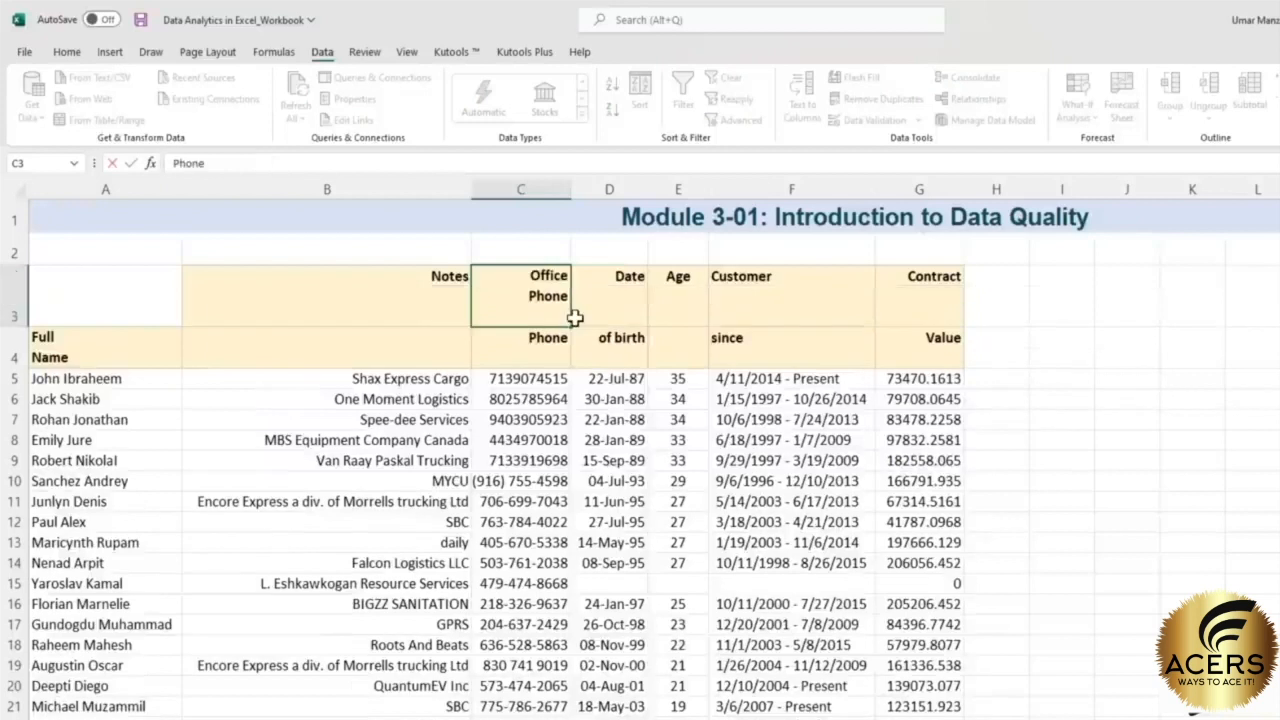
key("Return")
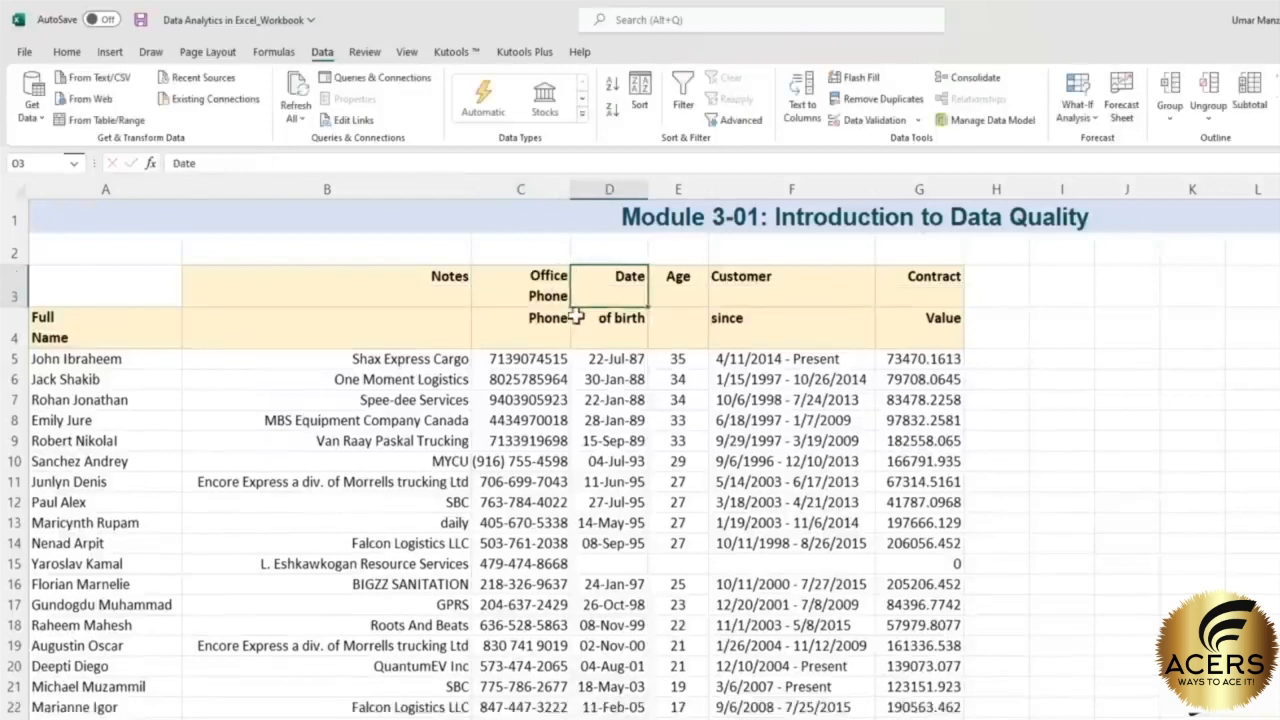
left_click(566, 296)
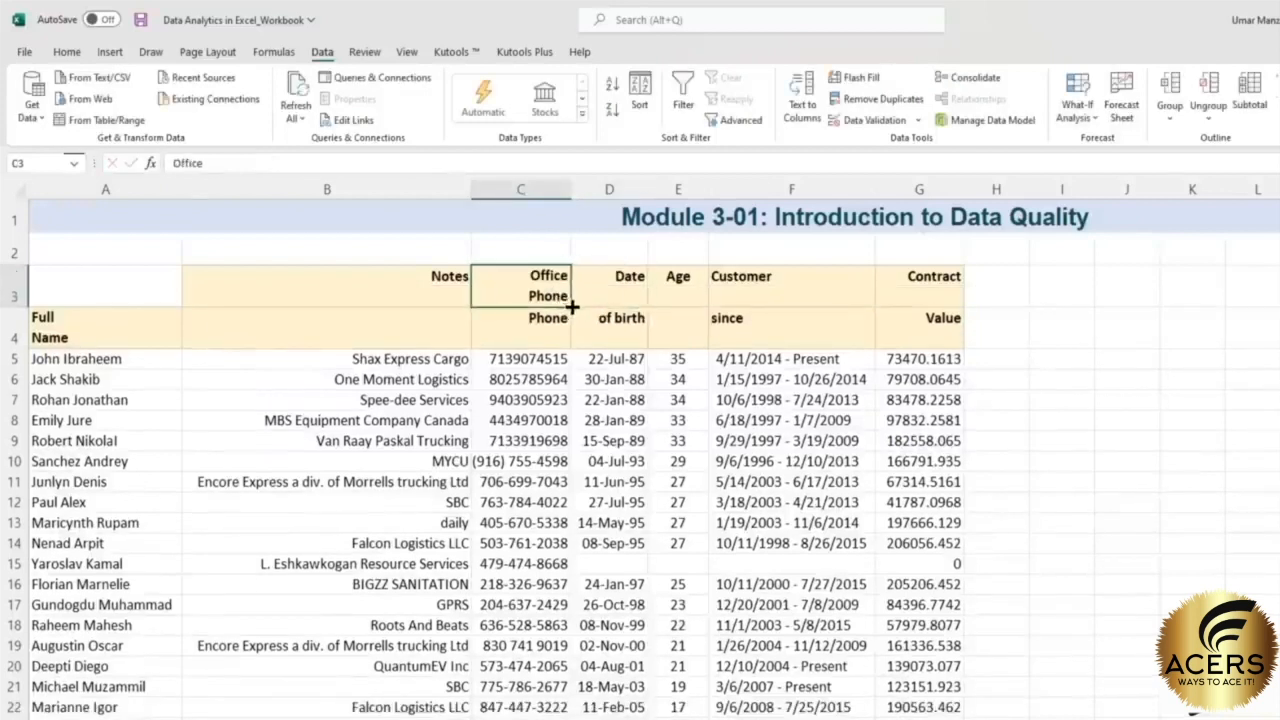
mouse_move(575, 310)
left_mouse_down()
mouse_move(560, 314)
mouse_move(561, 331)
left_mouse_up()
left_click(733, 476)
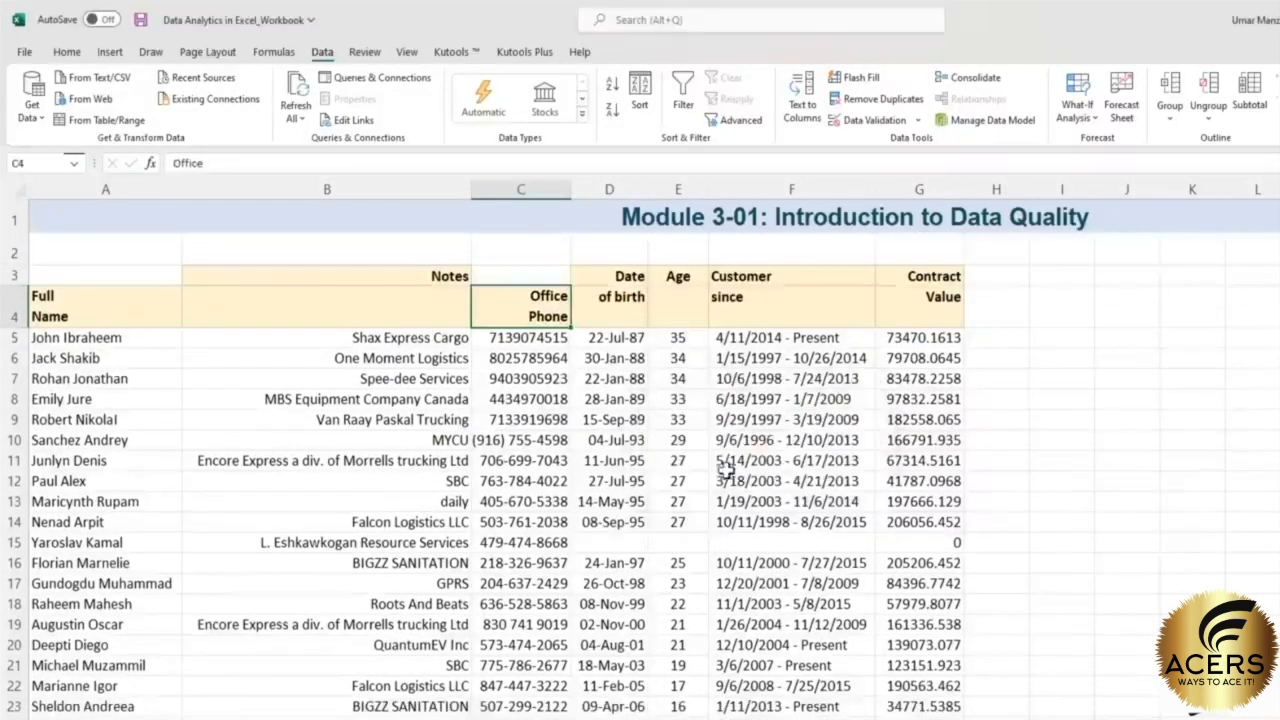
- Combine Date and of birth on two lines in D3 and move the heading to D4, replacing its content
left_click(621, 279)
left_click(220, 163)
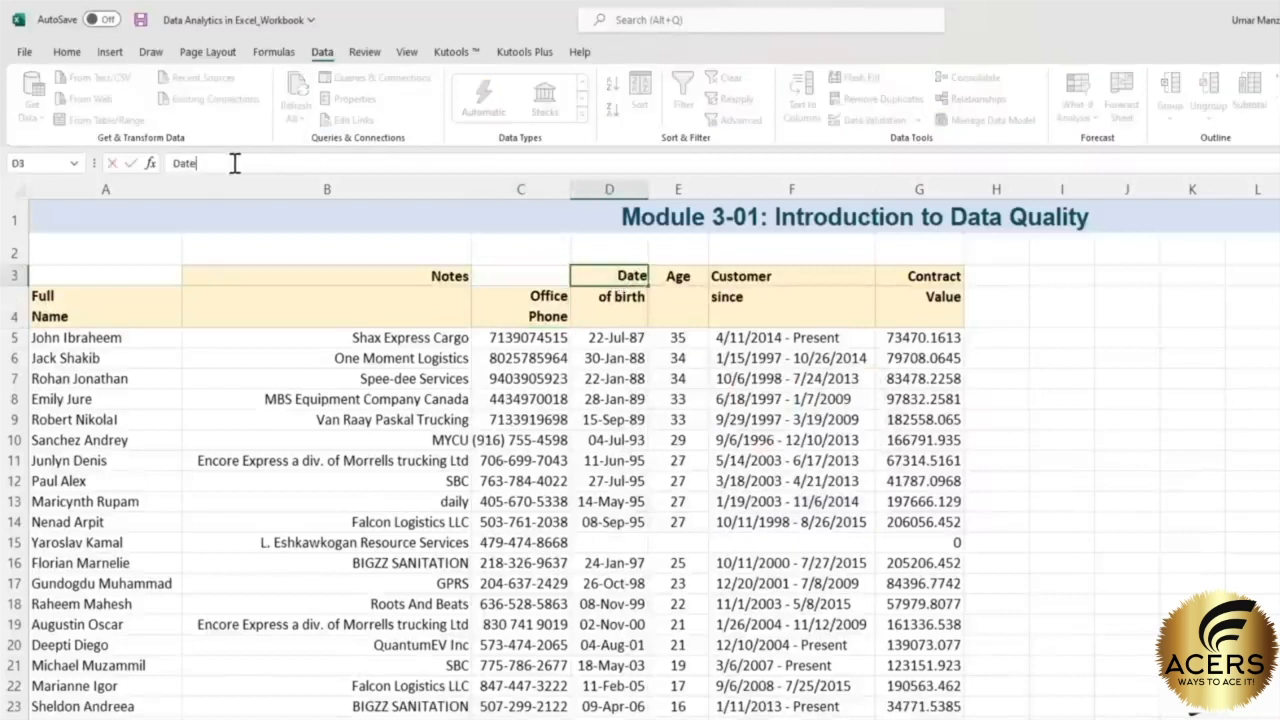
key("BackSpace")
key("BackSpace")
key("BackSpace")
key("BackSpace")
type("of birth")
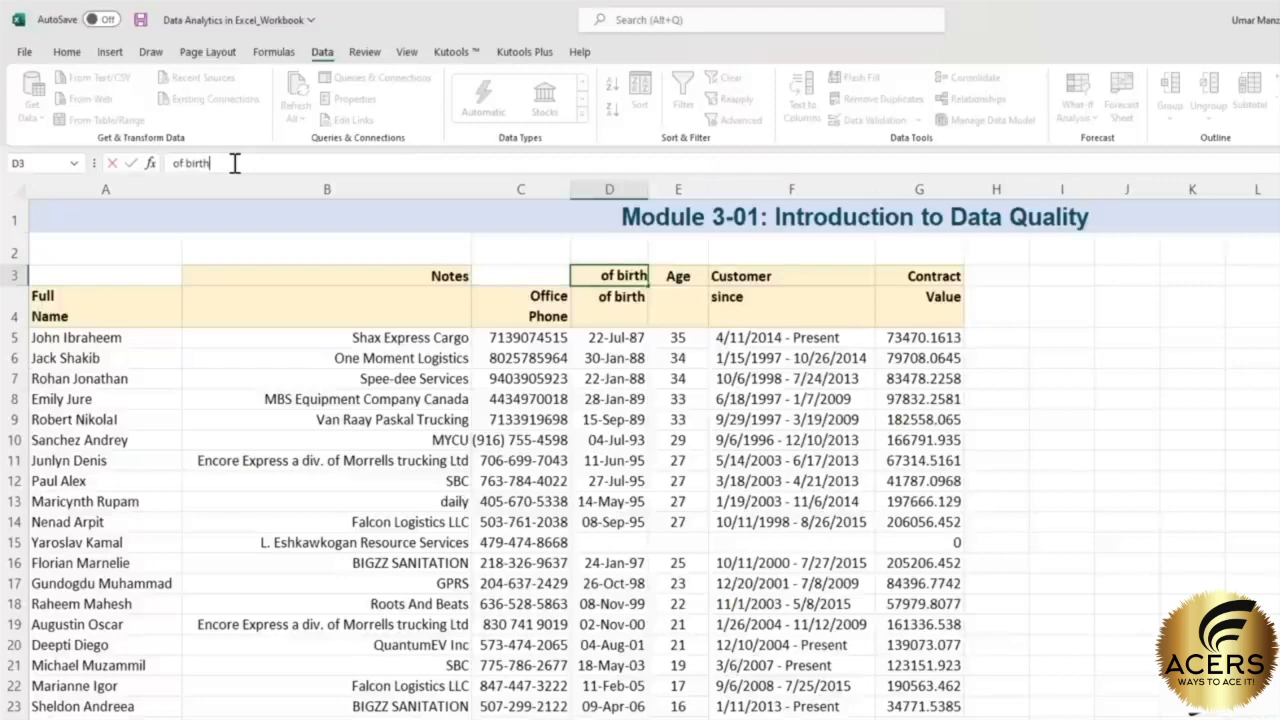
key("Return")
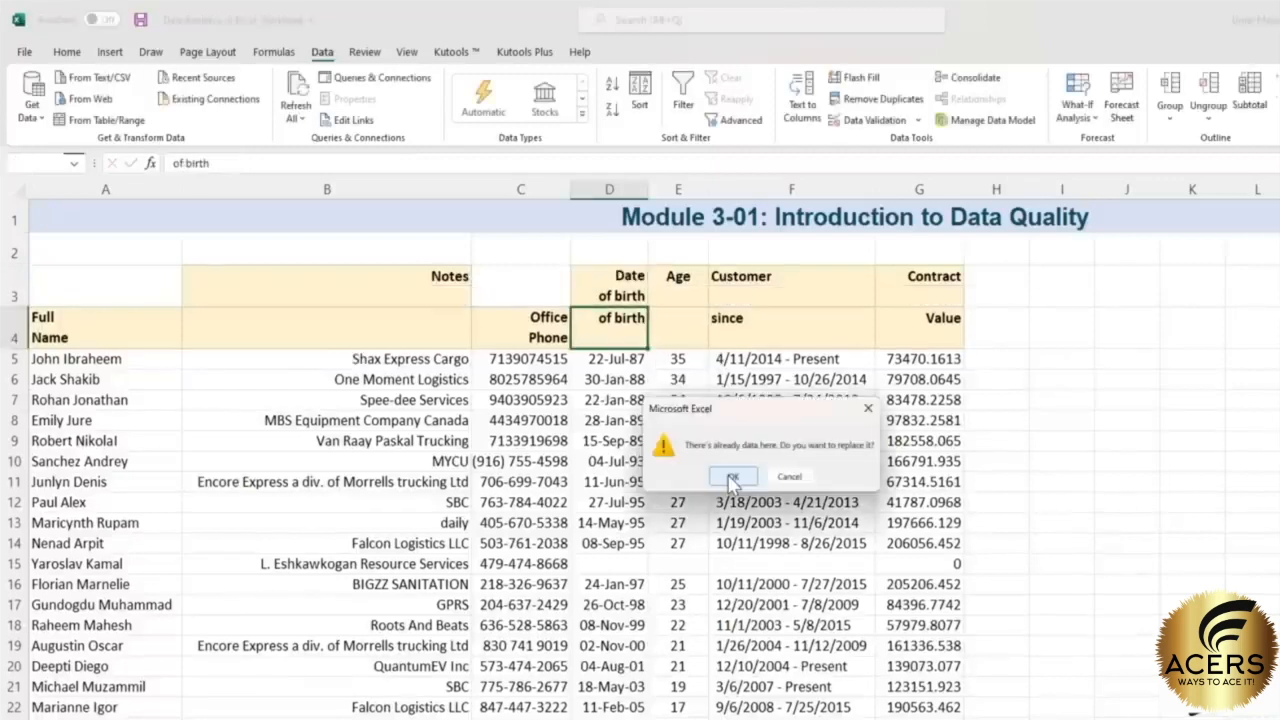
left_click(733, 478)
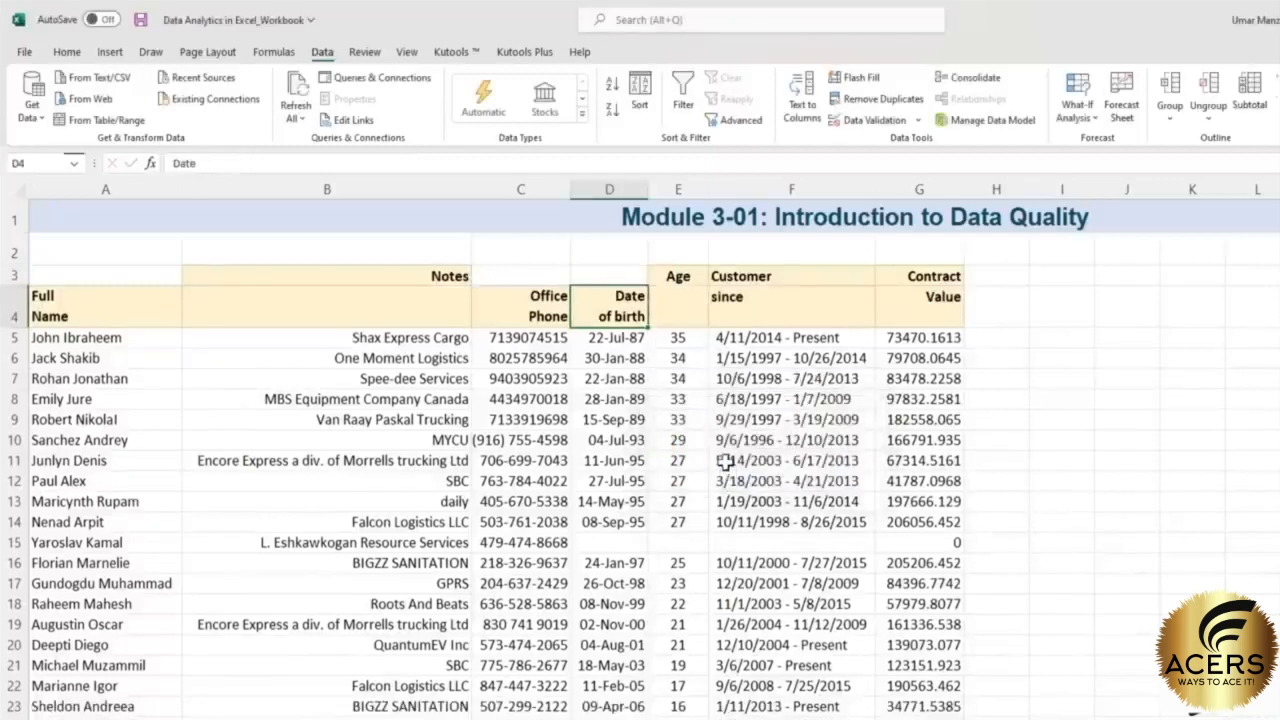
- Combine the Customer since and Contract value headings into single two-line cells in F4 and G4
left_click(734, 445)
left_click(806, 288)
left_click(803, 276)
left_click(786, 300)
left_click(784, 279)
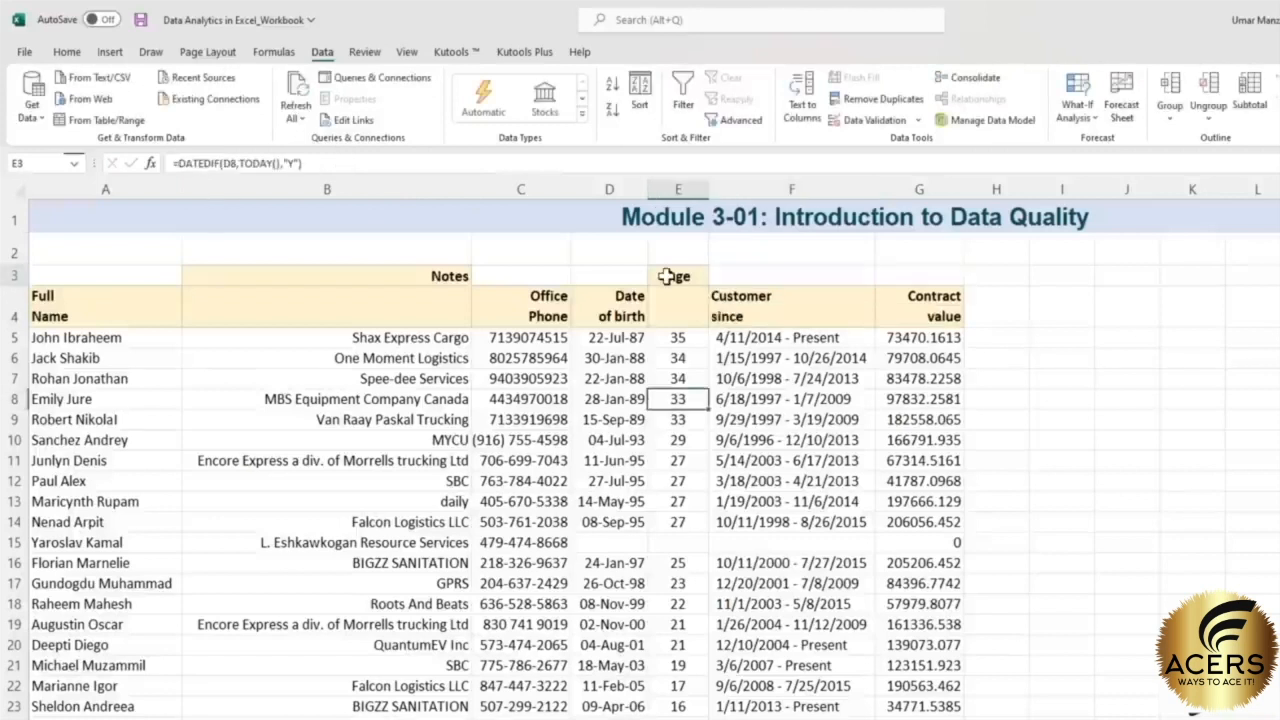
- Move the Age and Notes headings down to row 4 and delete the emptied row 3
left_click(680, 278)
left_click_drag(703, 287, 705, 310)
left_click(463, 290)
left_click_drag(463, 290, 462, 318)
left_click(12, 274)
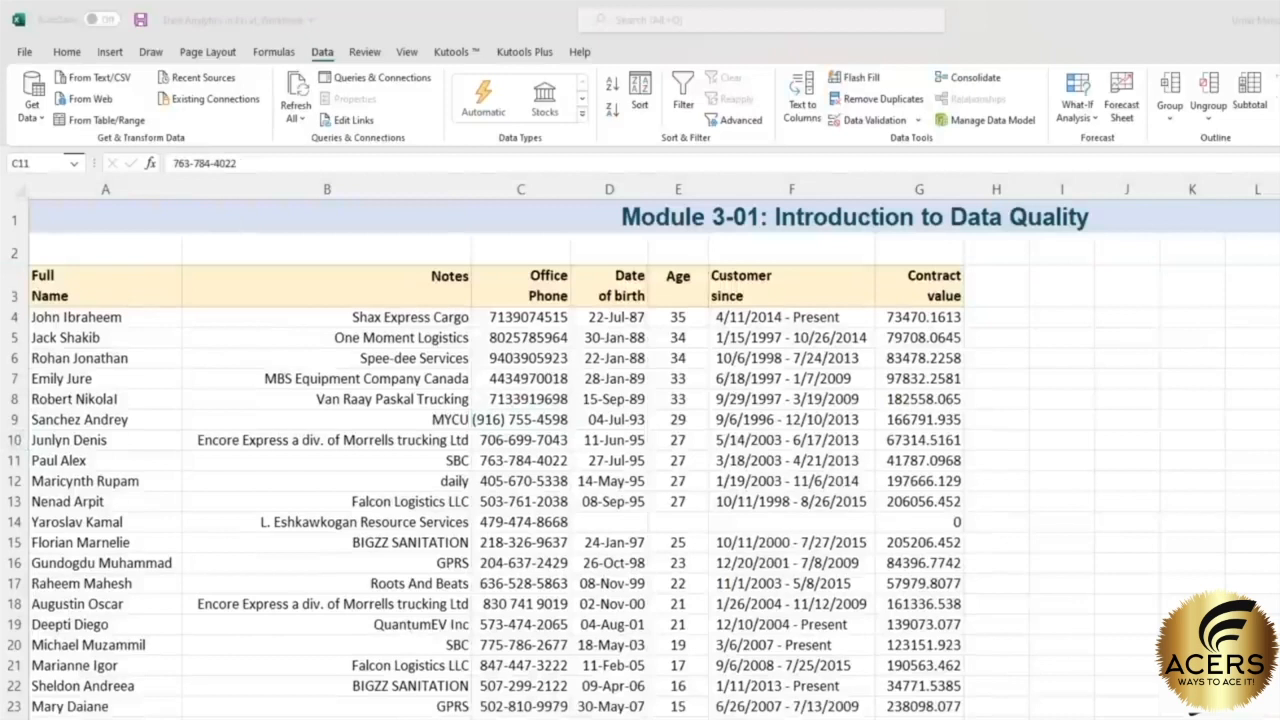
- Insert a blank column between the Full Name and Notes columns
left_click(99, 292)
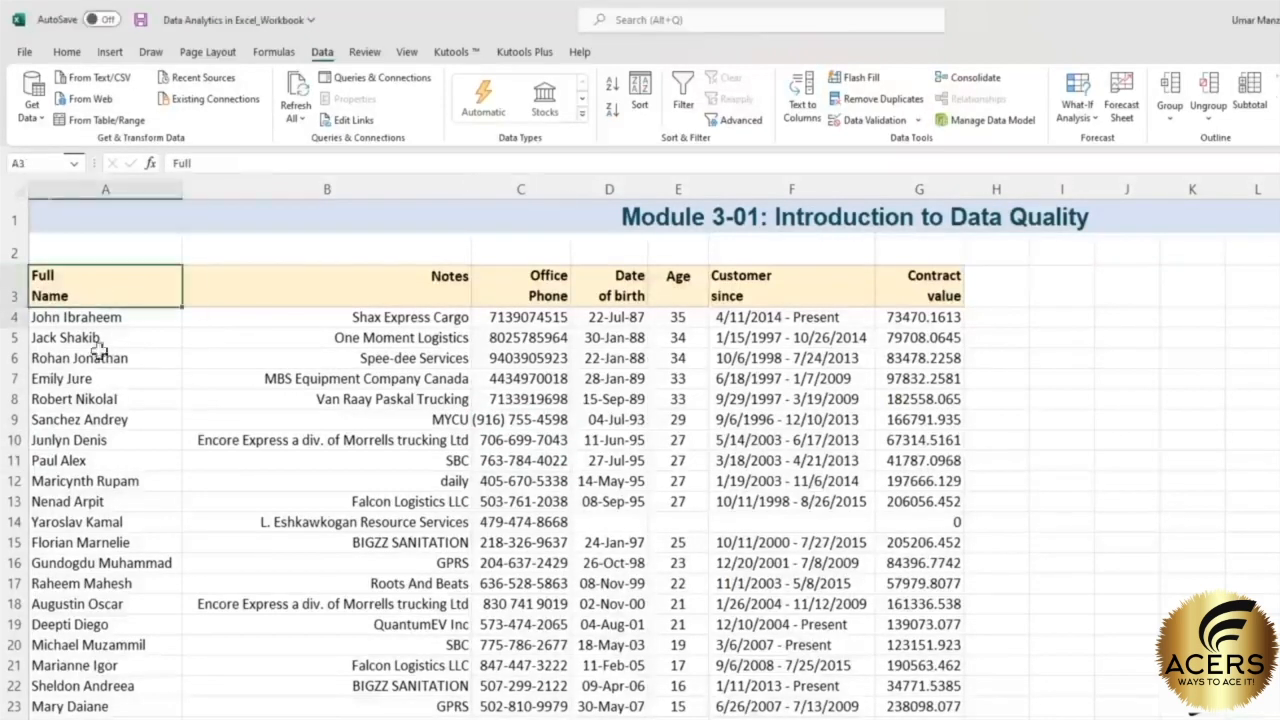
key("ctrl+shift+Down")
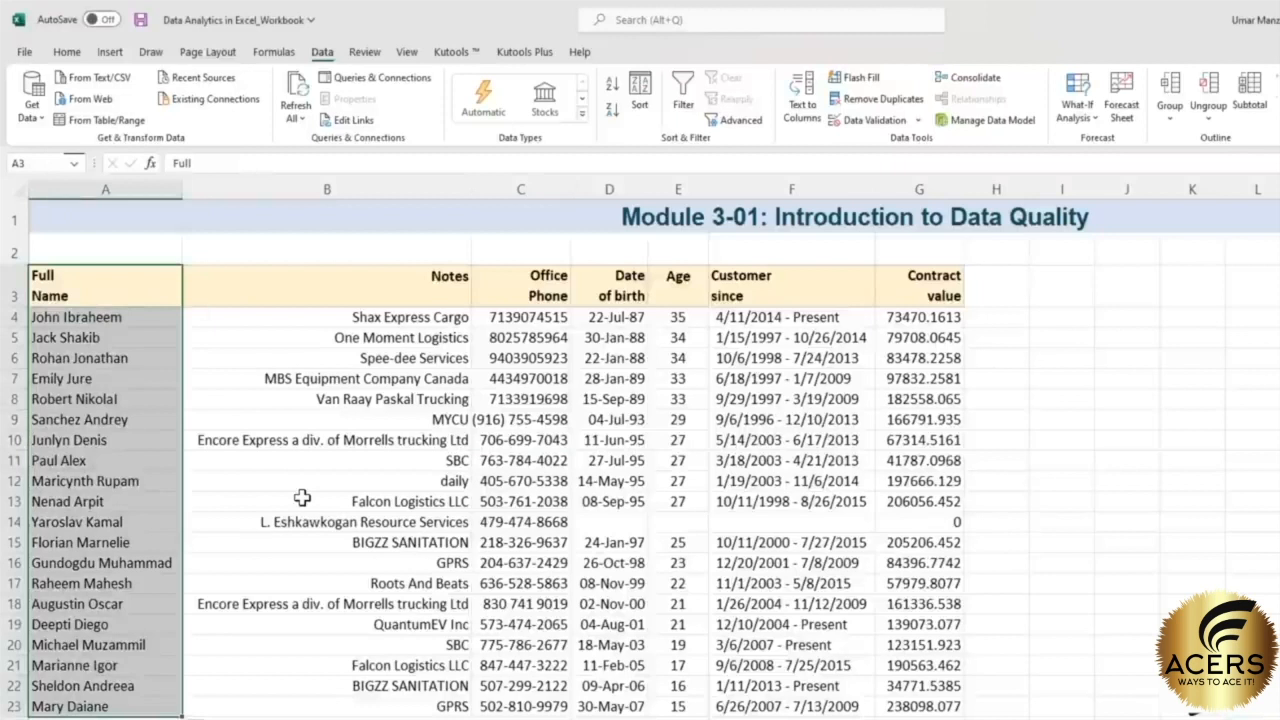
left_click(268, 374)
left_click(309, 186)
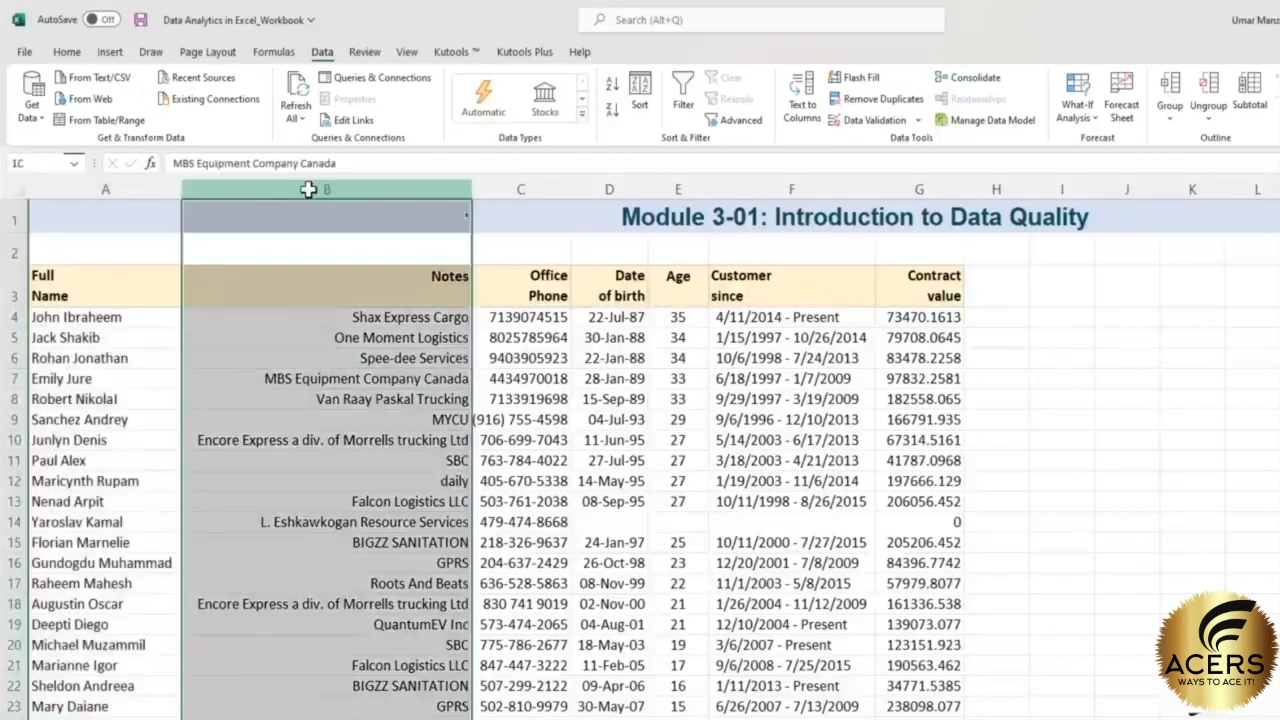
right_click(309, 186)
left_click(282, 183)
right_click(283, 183)
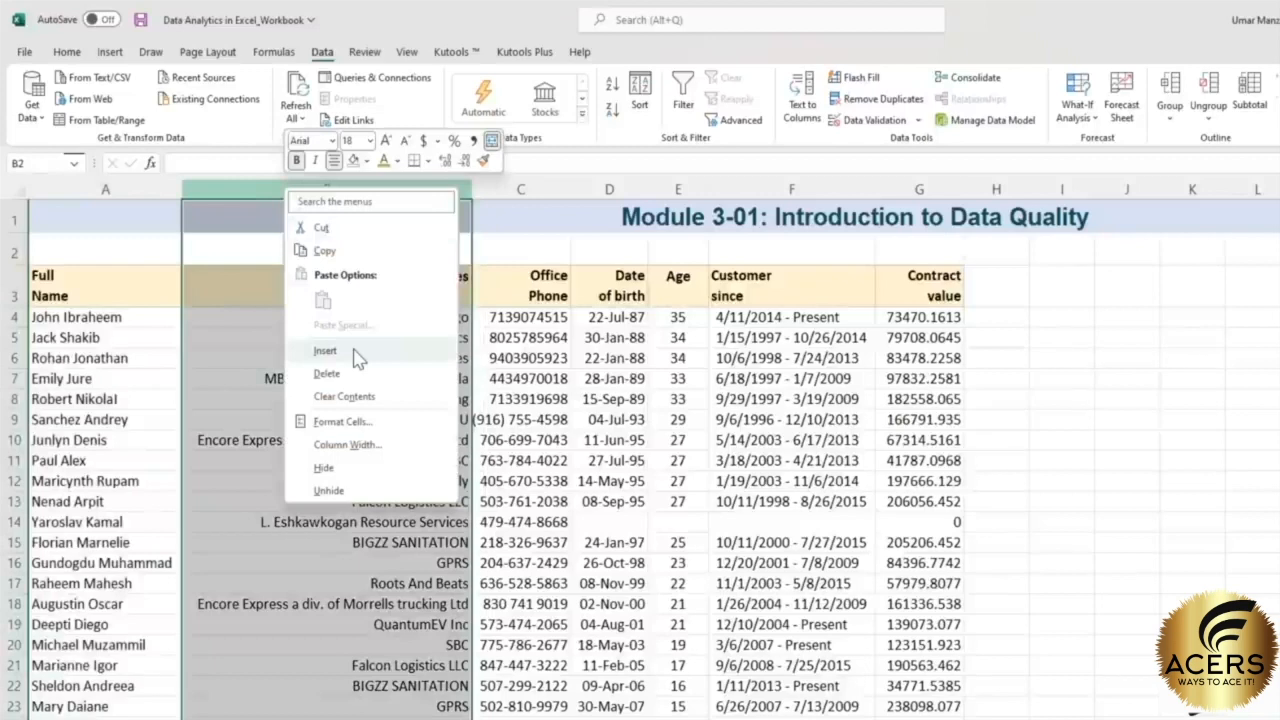
left_click(356, 360)
left_click(283, 291)
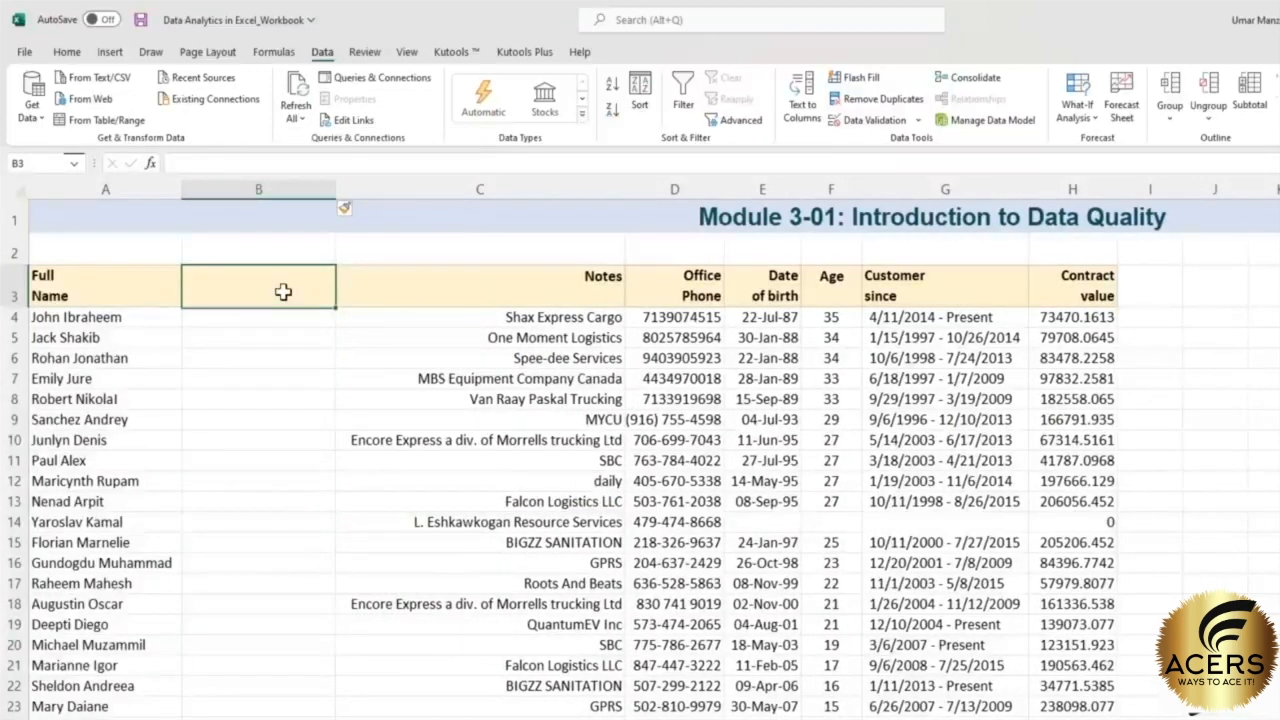
- Enter Full and Name on two lines as the heading of the new column in B3
double_click(283, 292)
type("Full")
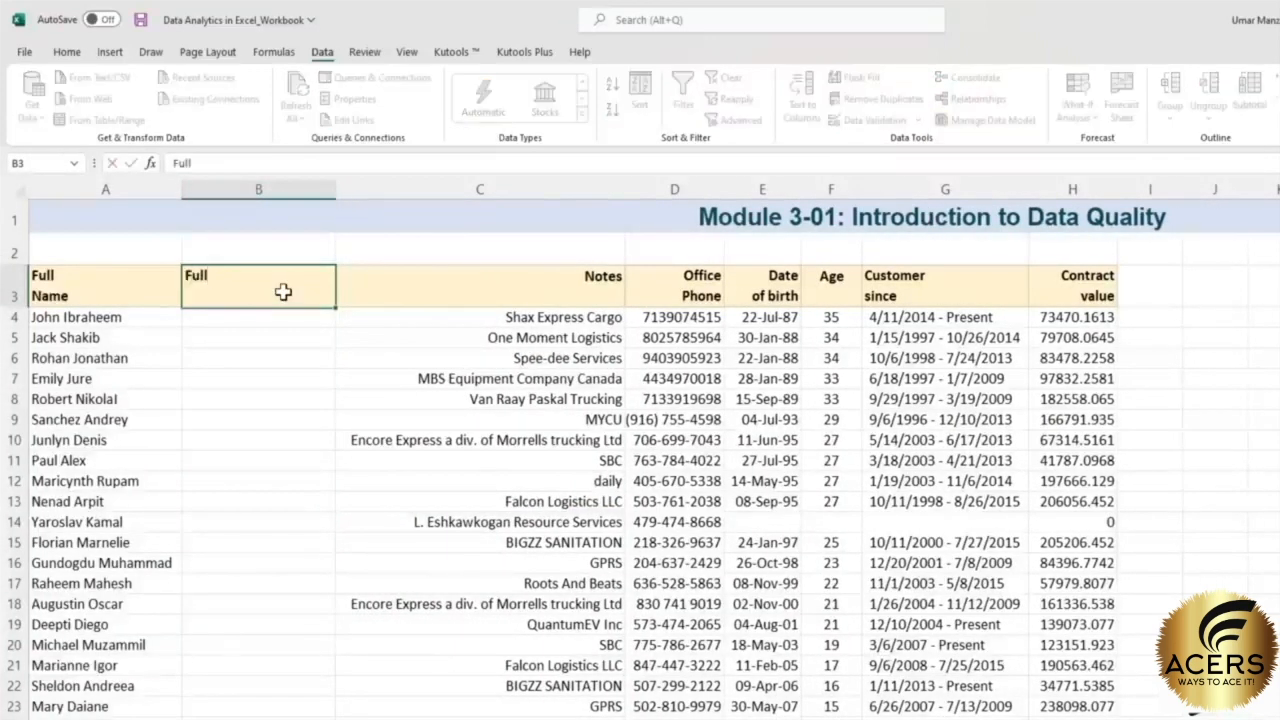
key("alt+Return")
type("Name")
key("Return")
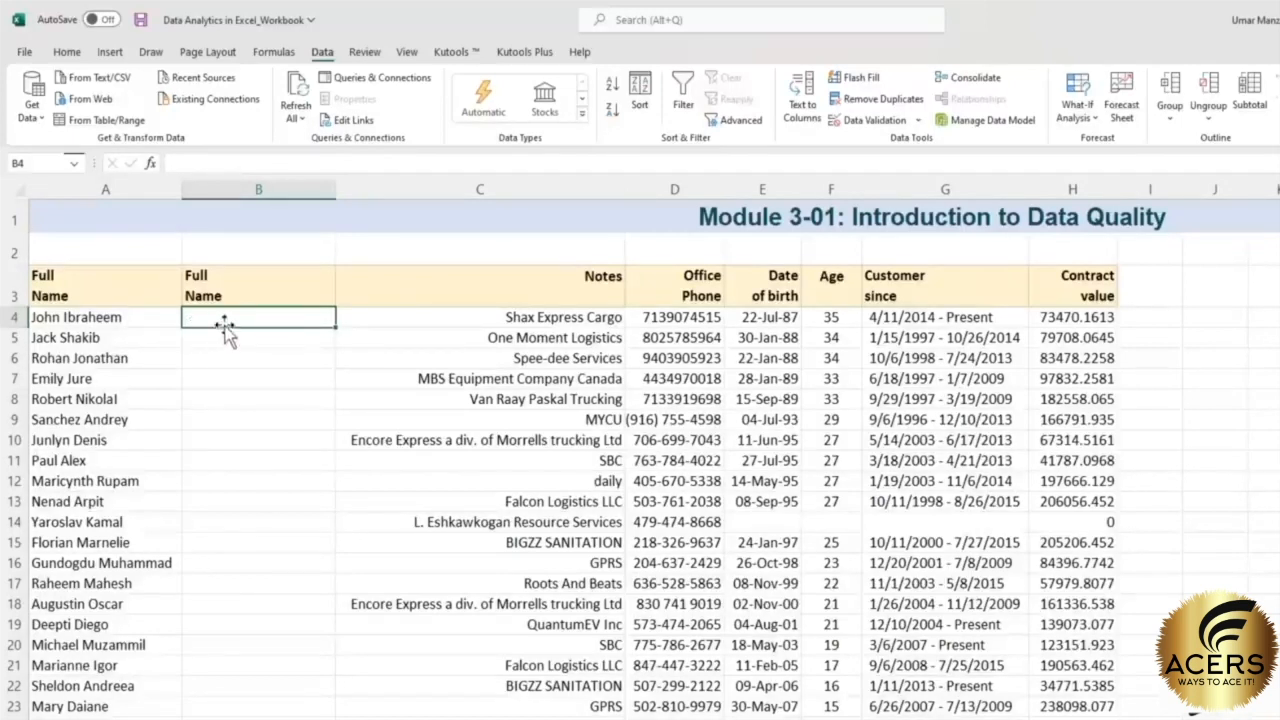
- Enter the first customer's name in B4 as last name,first name without a space and Flash Fill the remaining rows
left_click_drag(226, 317, 219, 706)
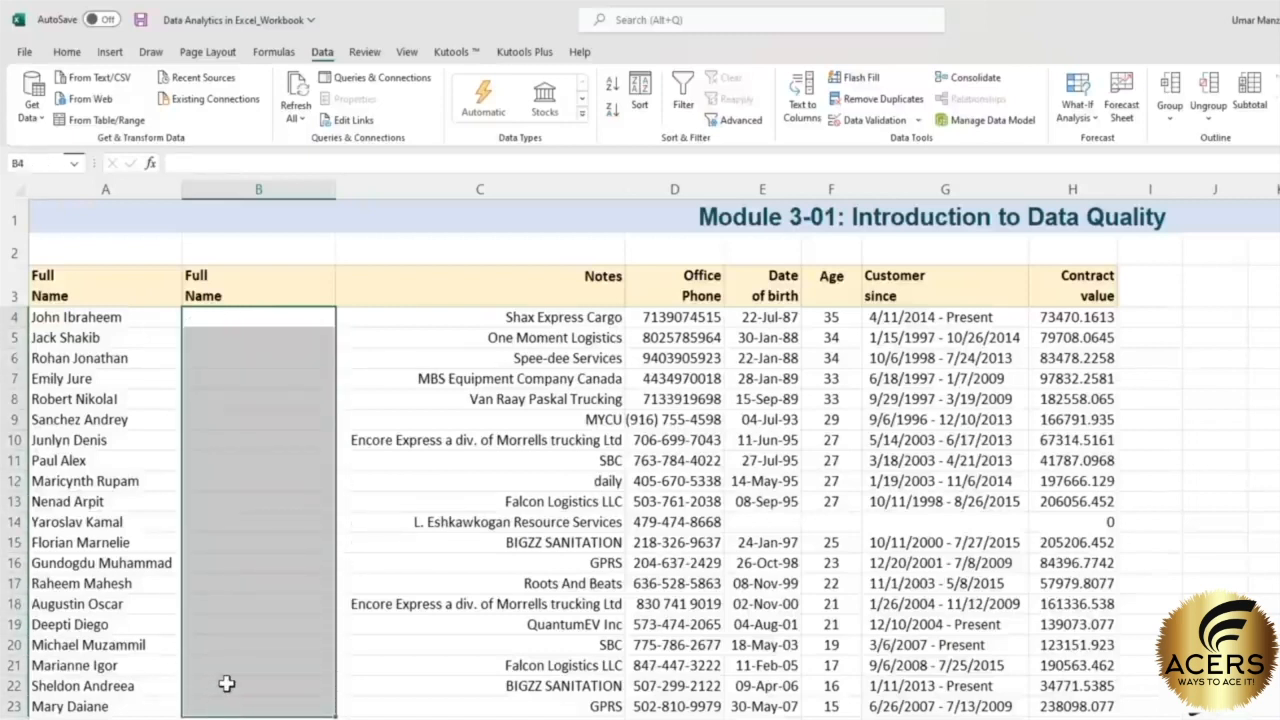
left_click(231, 319)
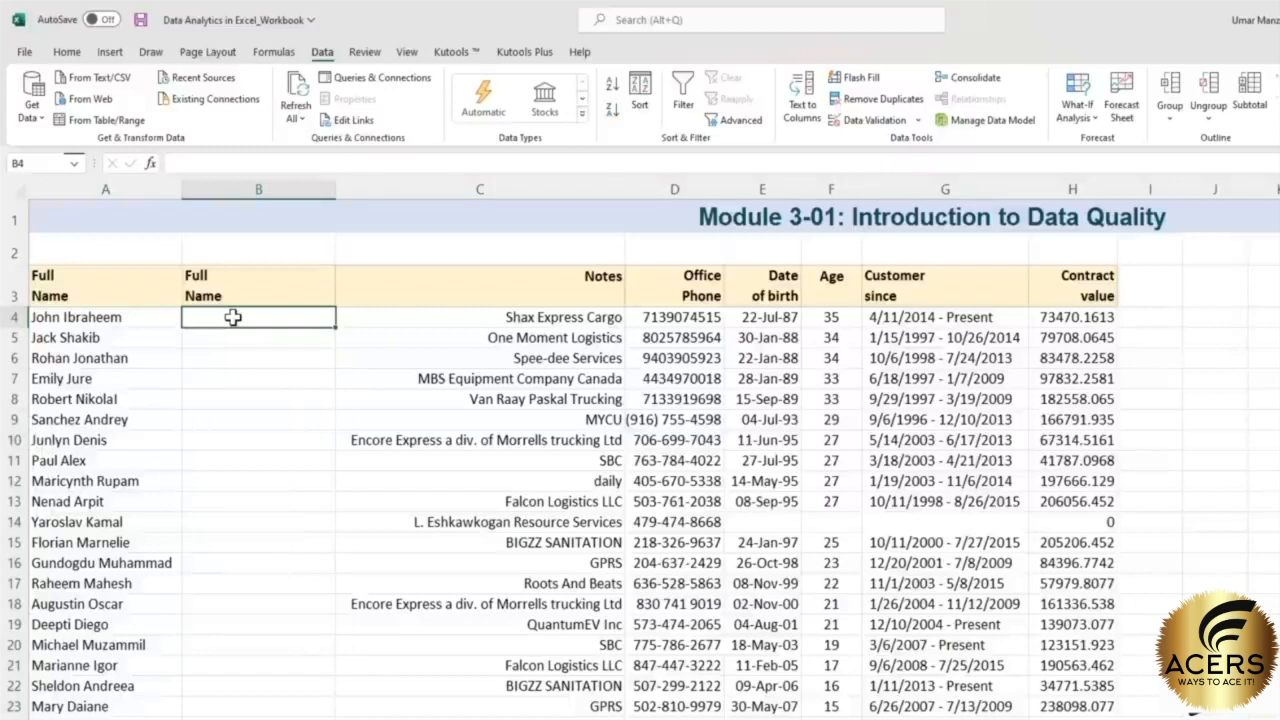
type("Ibr")
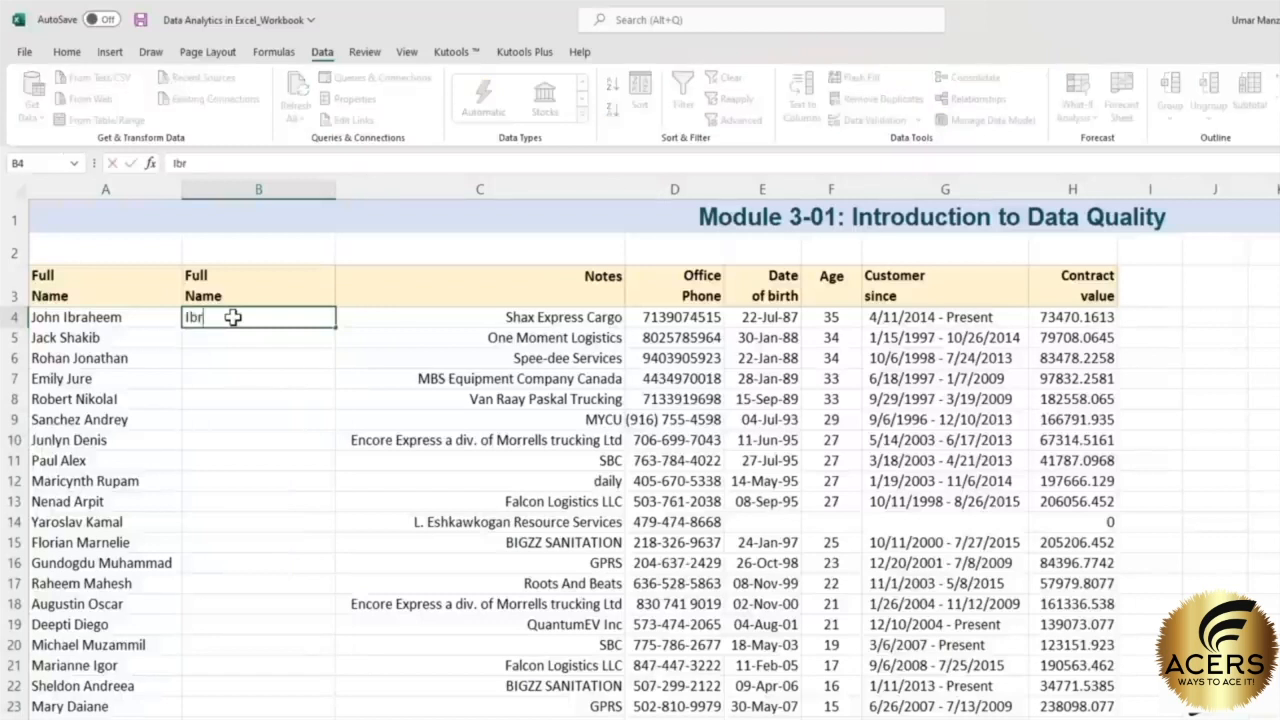
type("aheem,John")
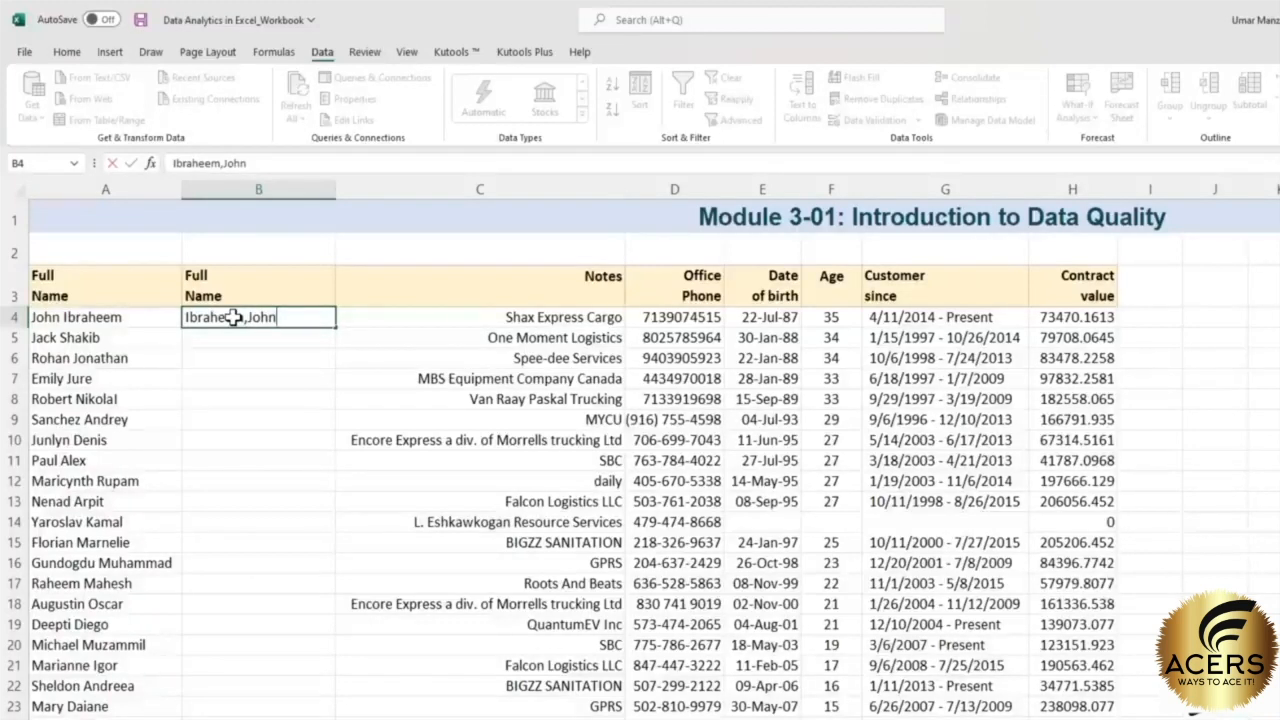
key("ctrl+Return")
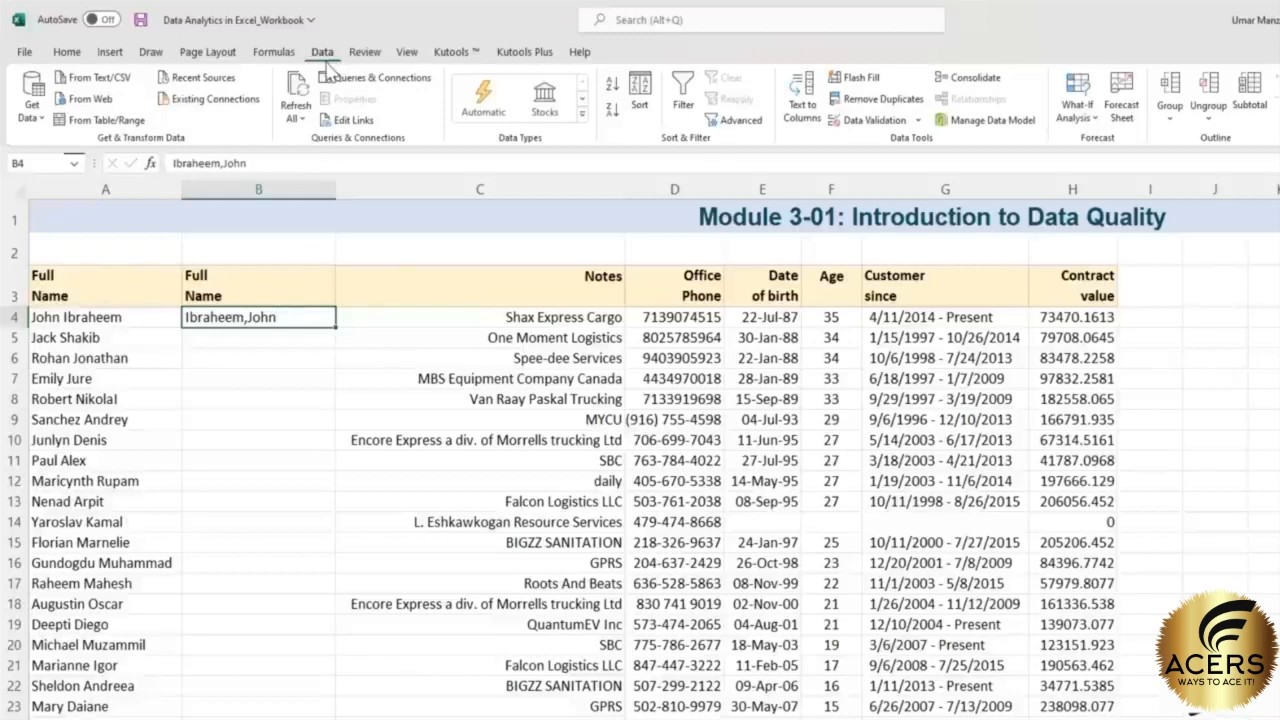
left_click(855, 80)
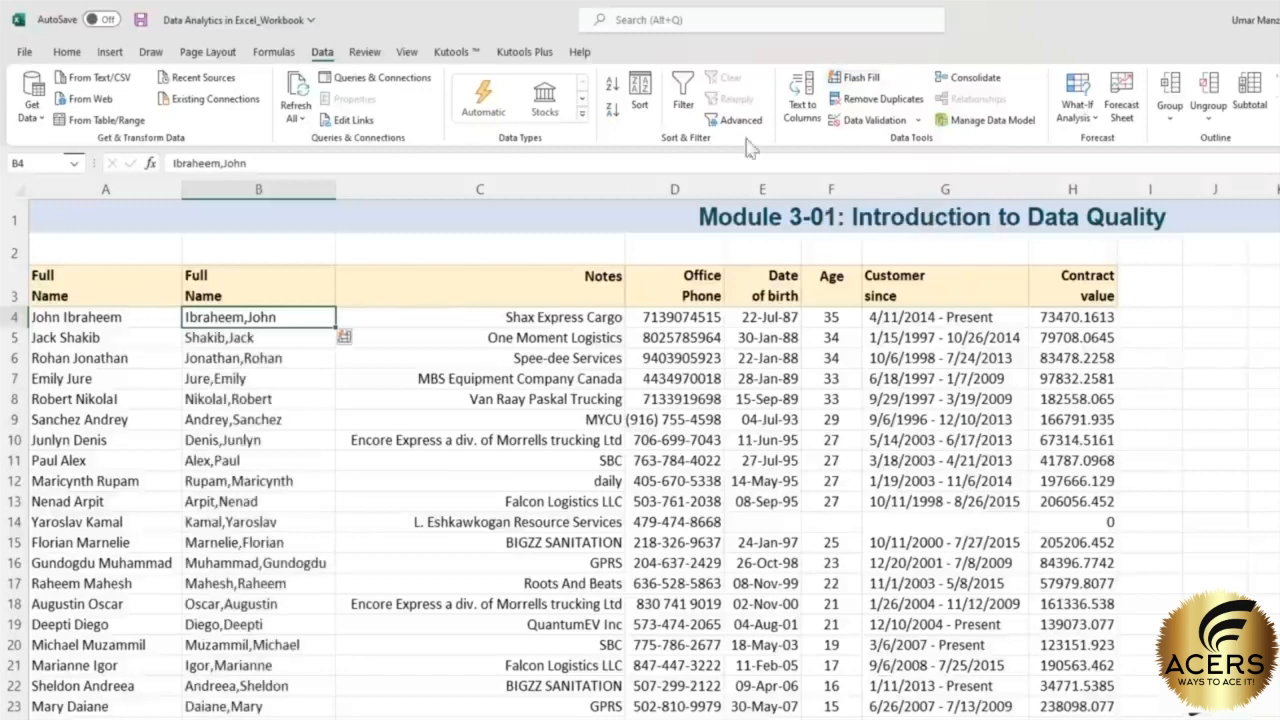
- Check the reordered names in column B and delete the original Full Name column A
left_click(281, 342)
left_click(290, 316)
left_click_drag(265, 340, 230, 708)
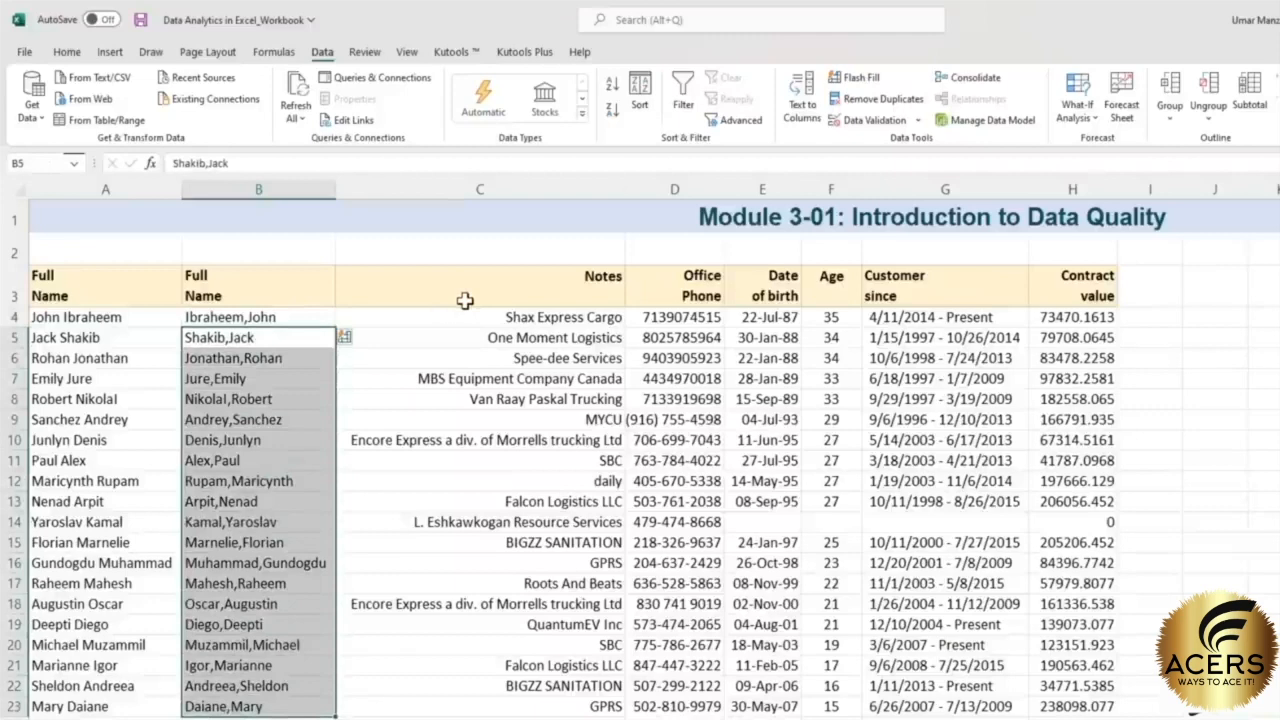
left_click(480, 419)
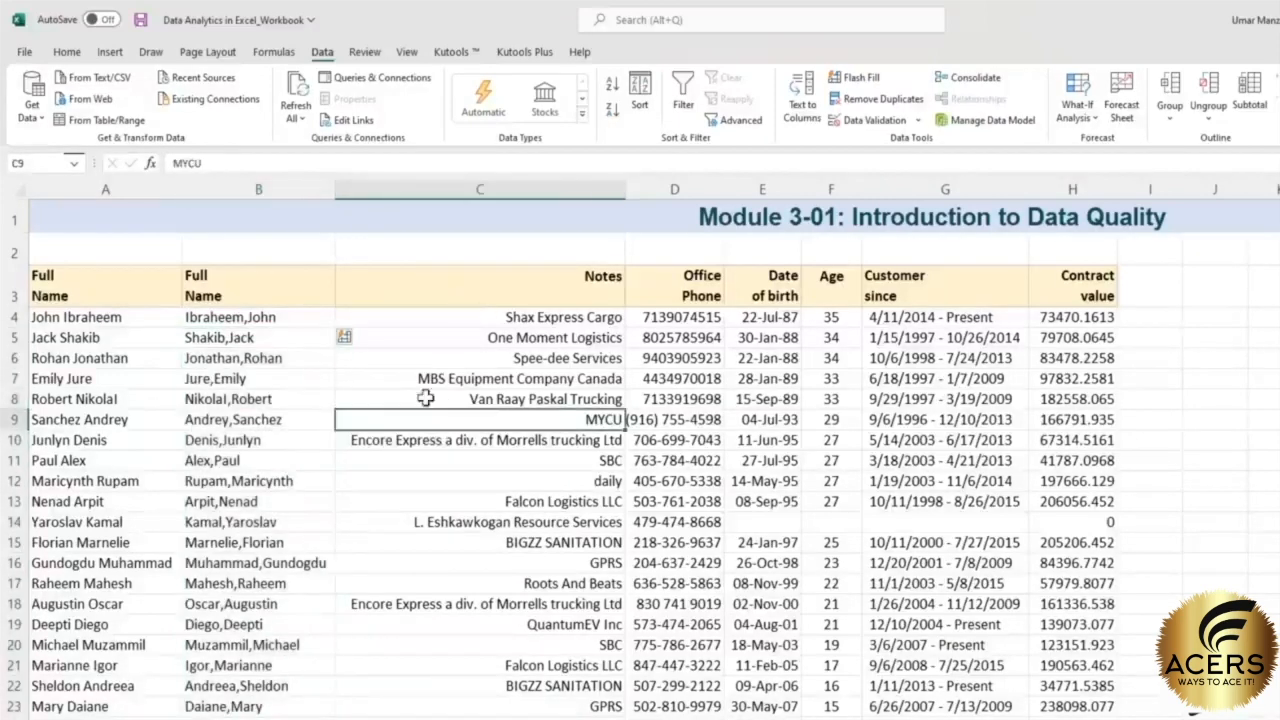
left_click(122, 183)
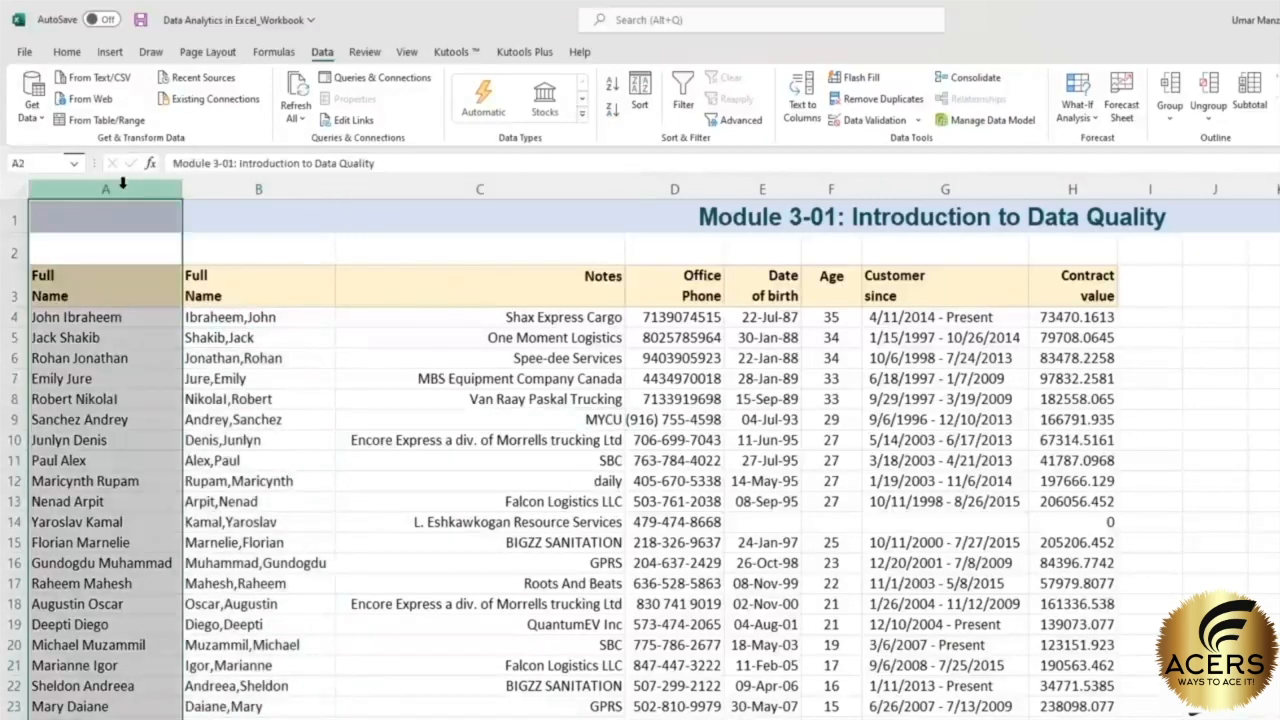
right_click(122, 183)
left_click(167, 376)
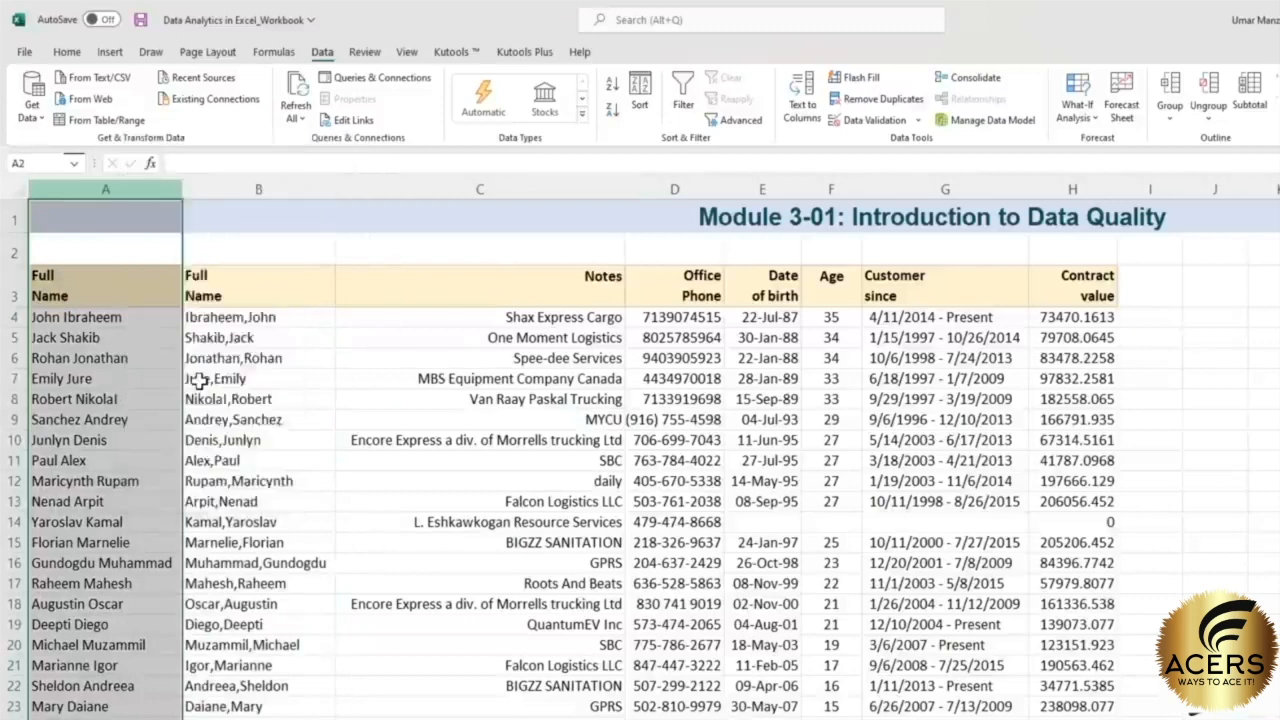
left_click(150, 399)
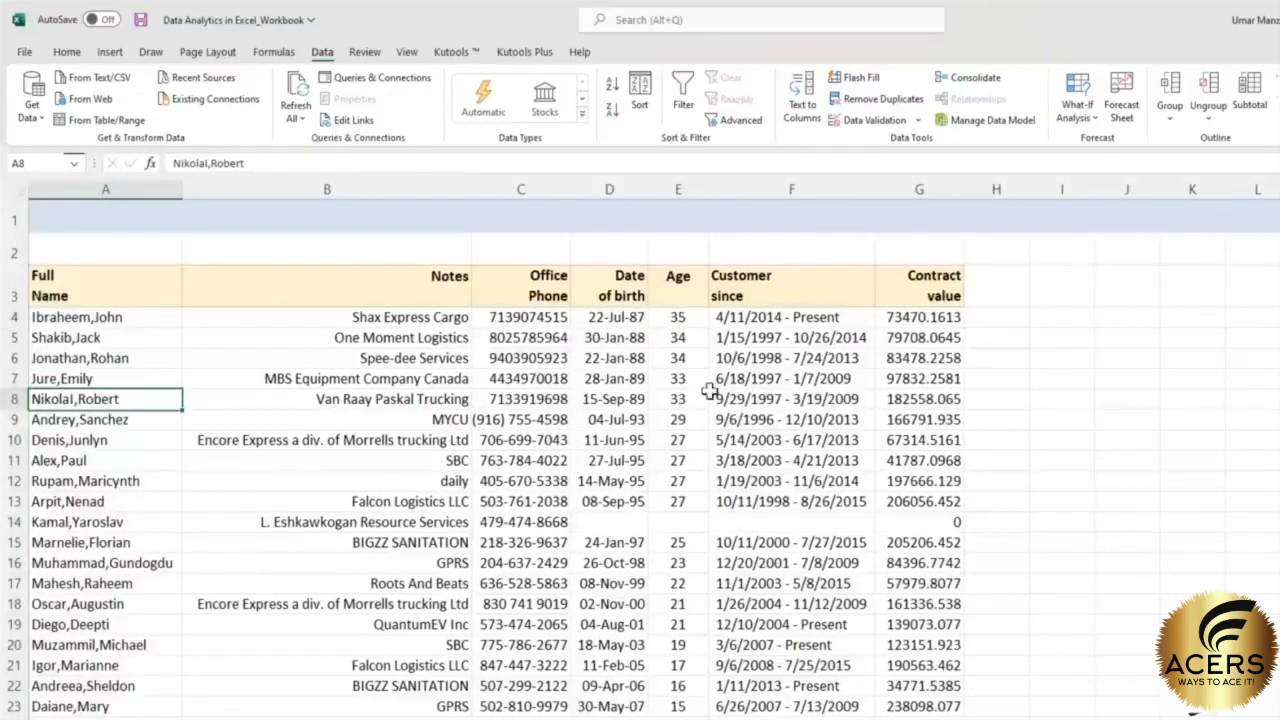
- Examine the Office Phone column for inconsistent phone number formats
left_click(540, 314)
left_click_drag(540, 314, 520, 710)
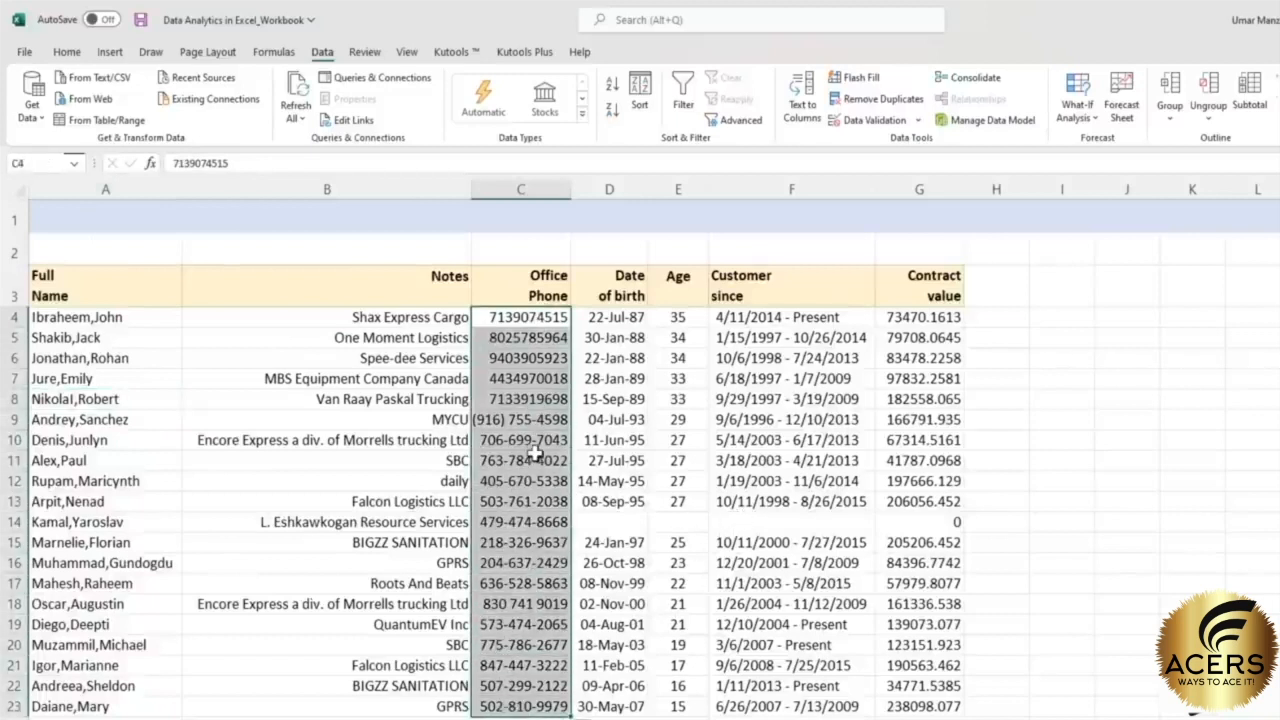
left_click(487, 424)
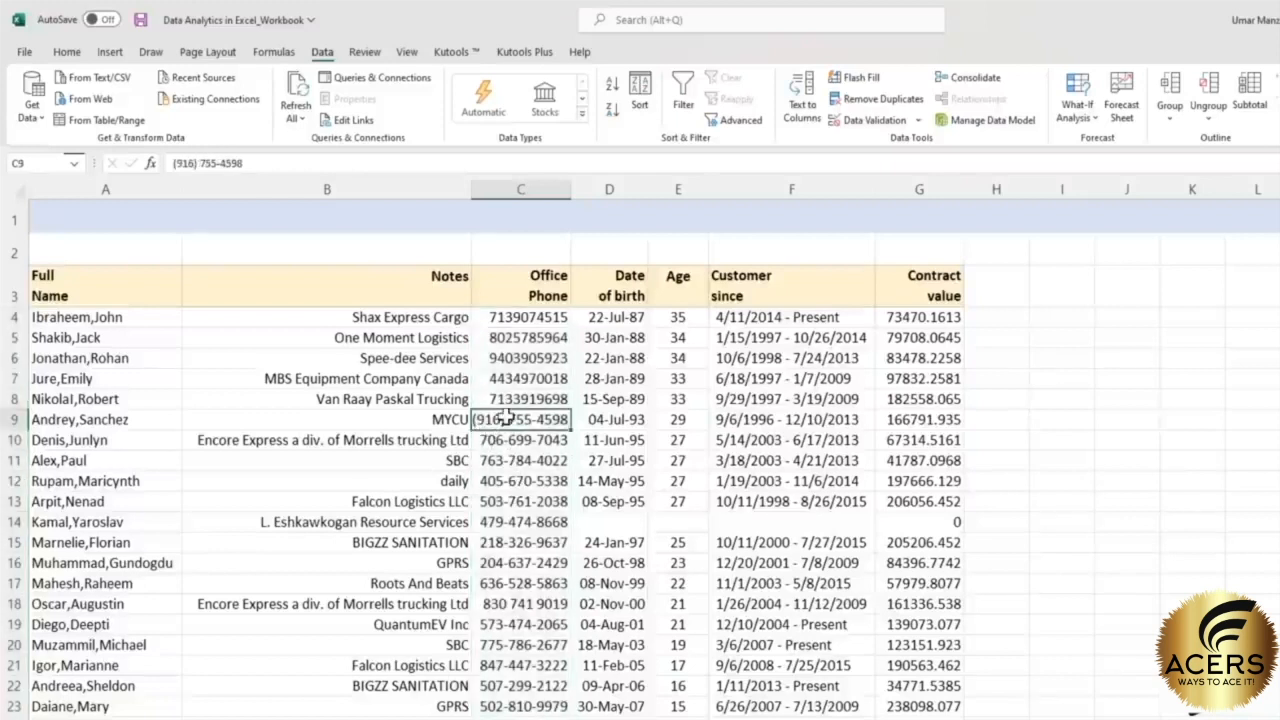
left_click(518, 460)
left_click(512, 500)
left_click(512, 522)
left_click(512, 545)
left_click(515, 624)
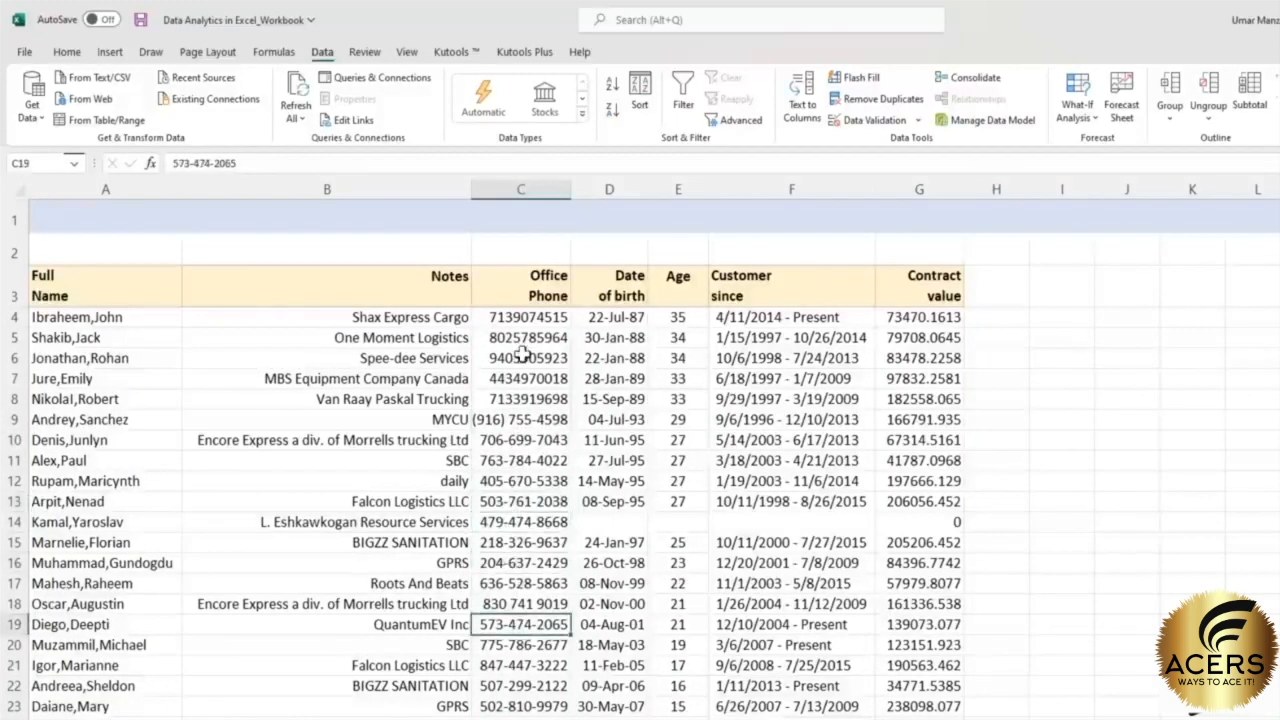
left_click_drag(512, 318, 510, 391)
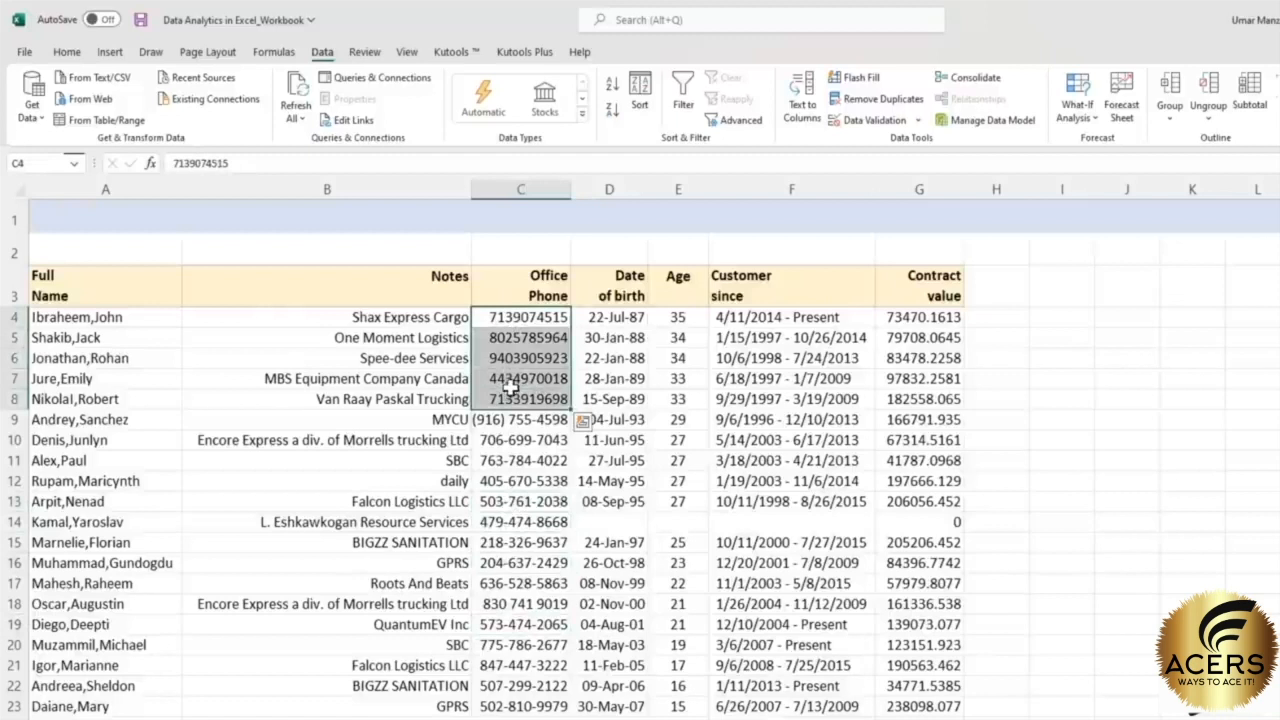
- Format the office phone numbers in C4:C23 with the Special category's Phone Number type for English (Canada)
left_click_drag(510, 391, 510, 712)
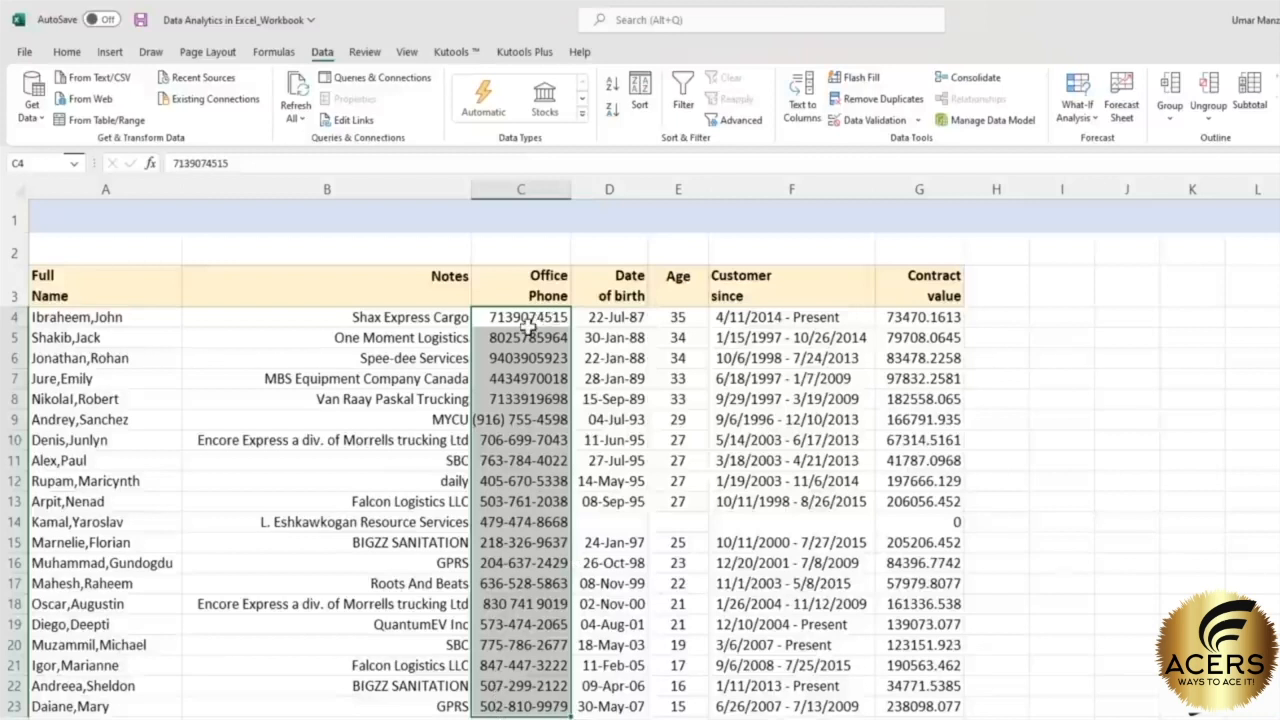
left_click(72, 55)
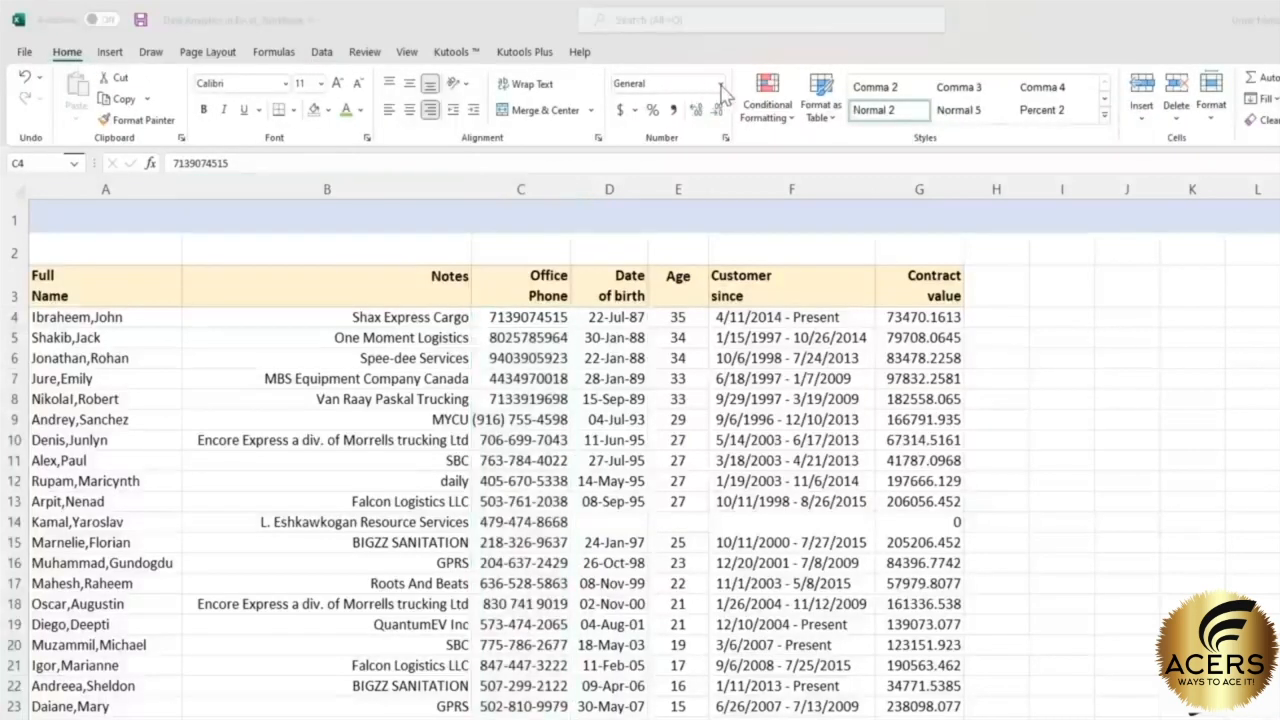
left_click(721, 86)
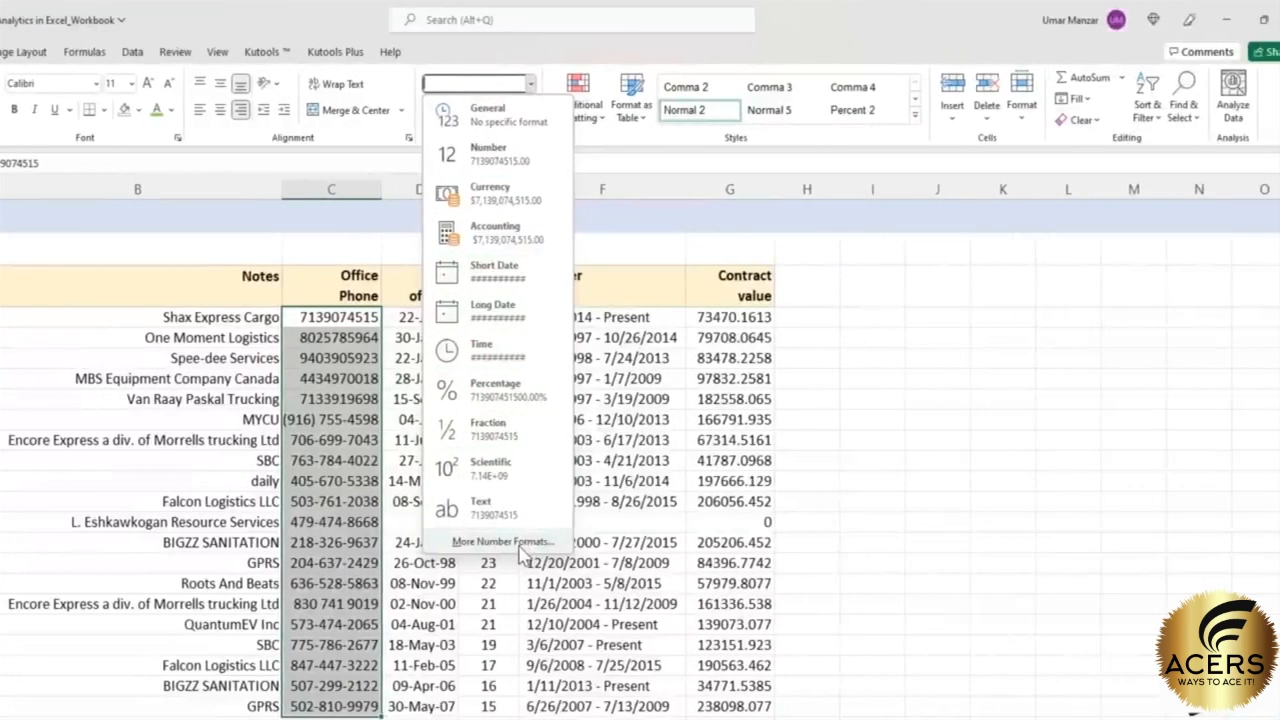
left_click(622, 542)
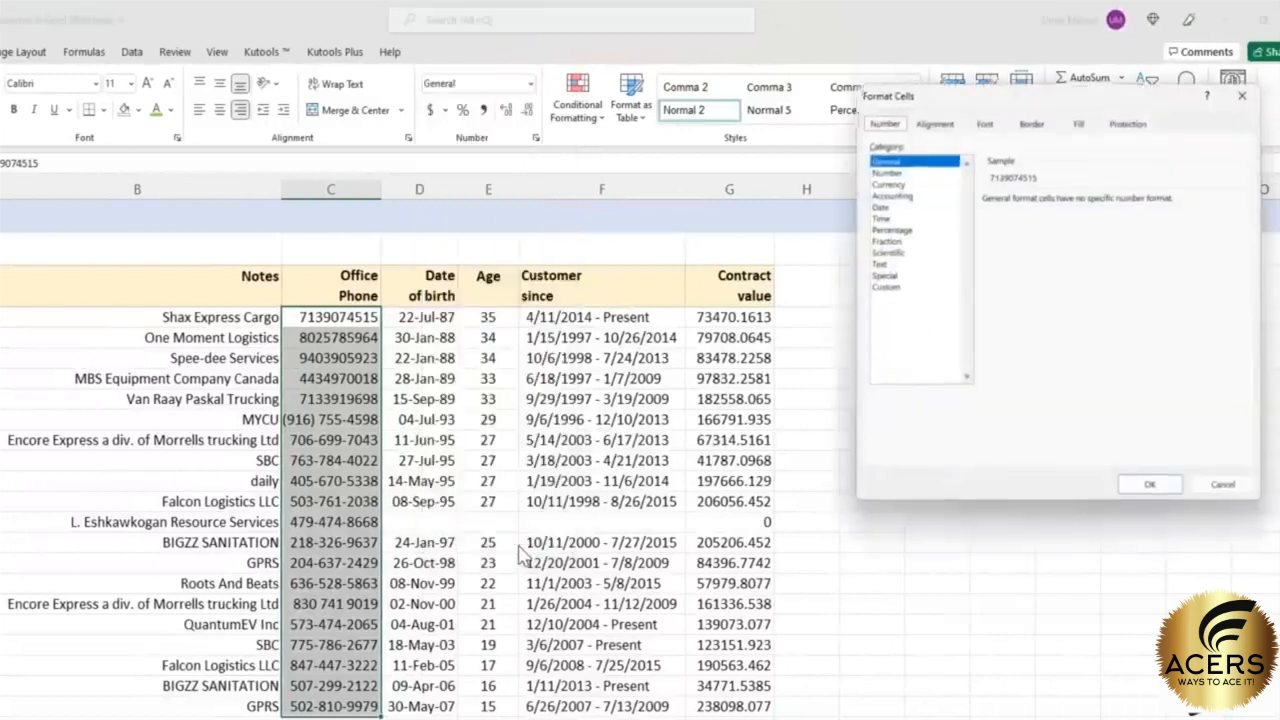
left_click(903, 277)
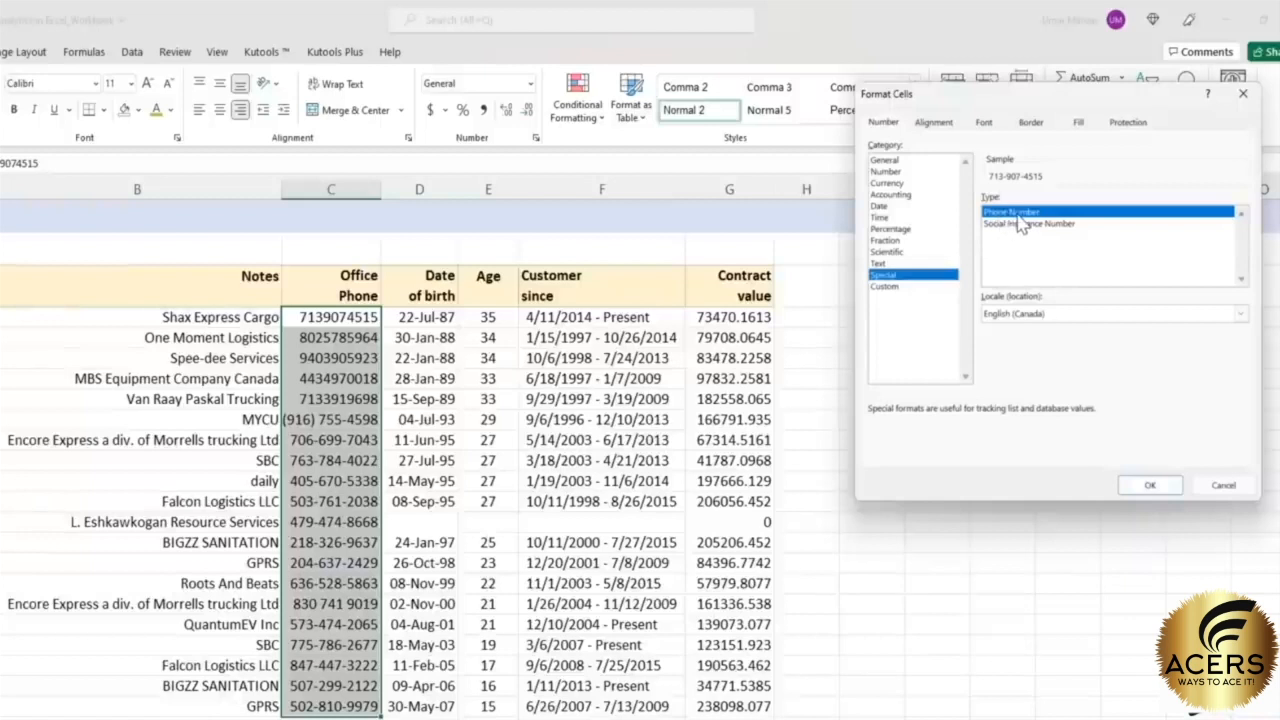
left_click(1150, 485)
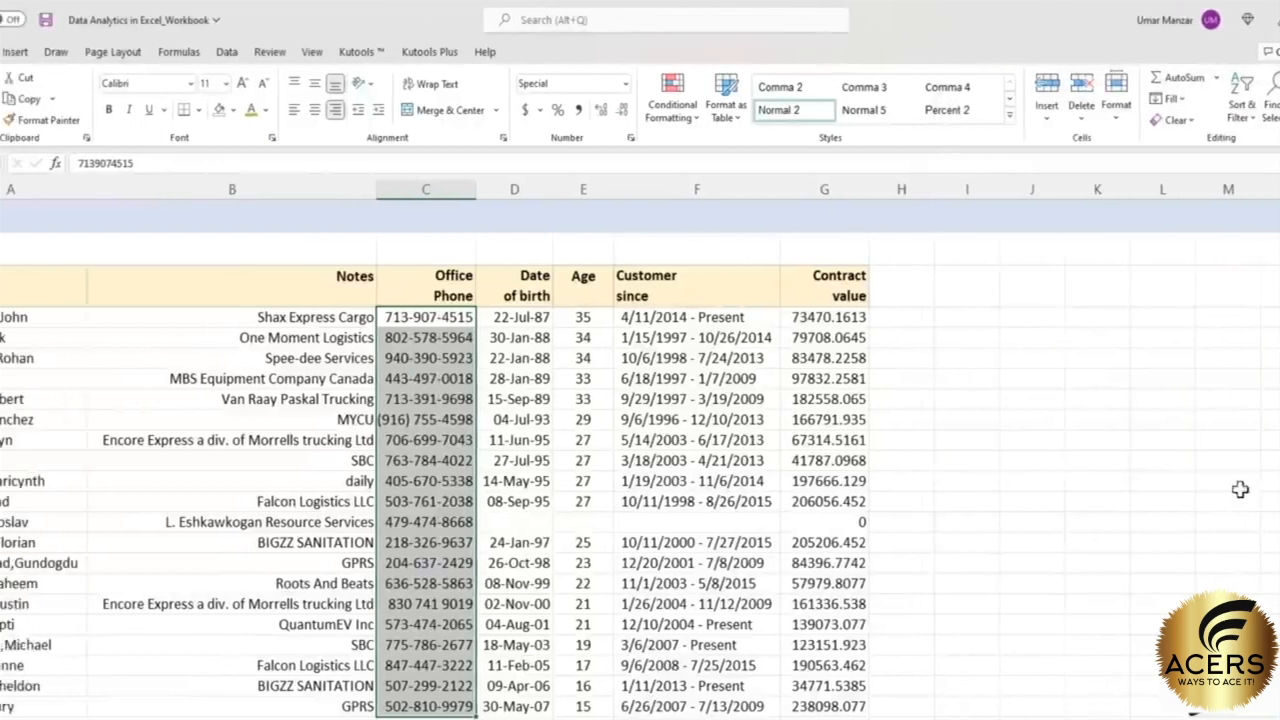
- Rewrite the phone numbers in C9 and C18 with hyphens to match the others and review the column
left_click(349, 317)
mouse_move(535, 317)
left_mouse_down()
mouse_move(500, 522)
mouse_move(509, 707)
left_mouse_up()
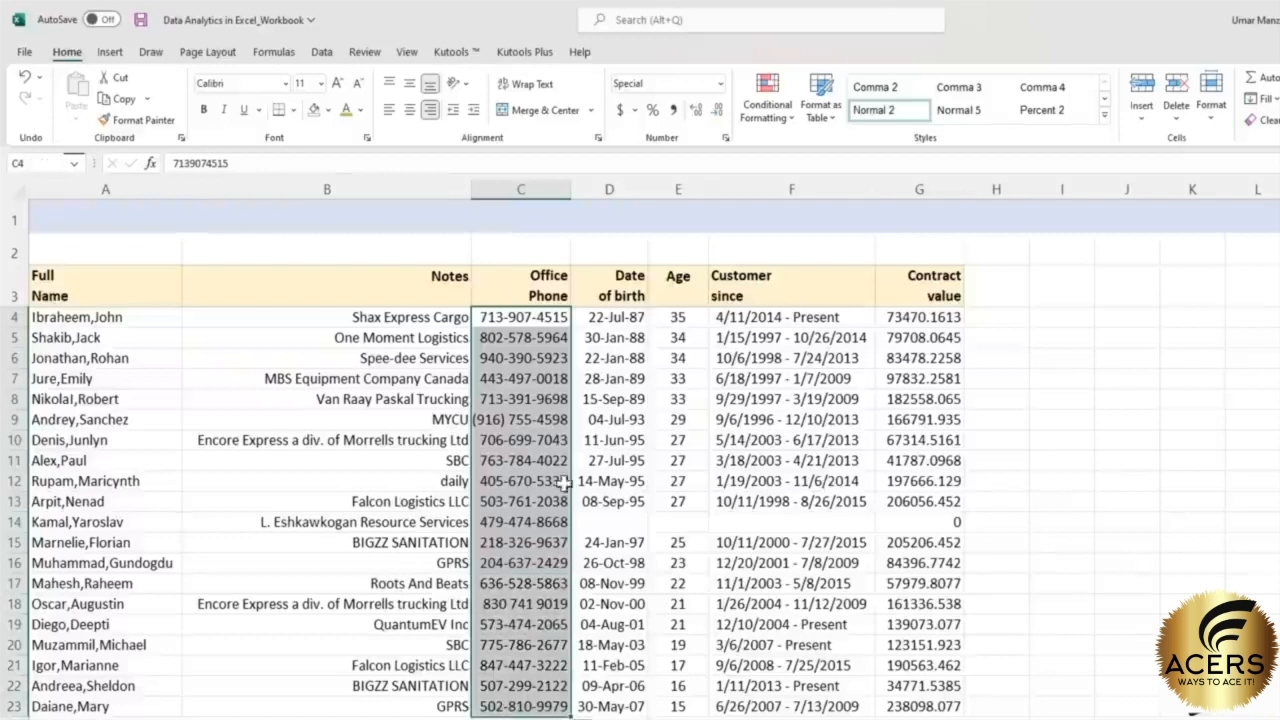
left_click(536, 420)
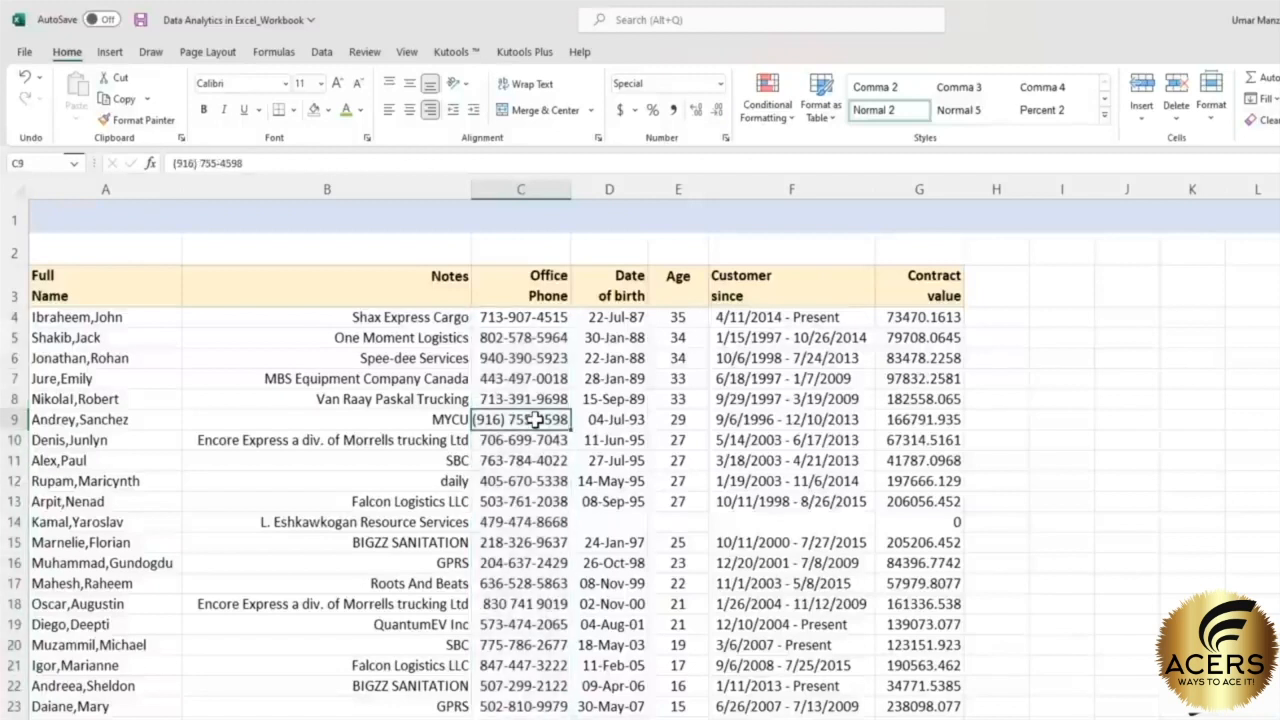
left_click(200, 163)
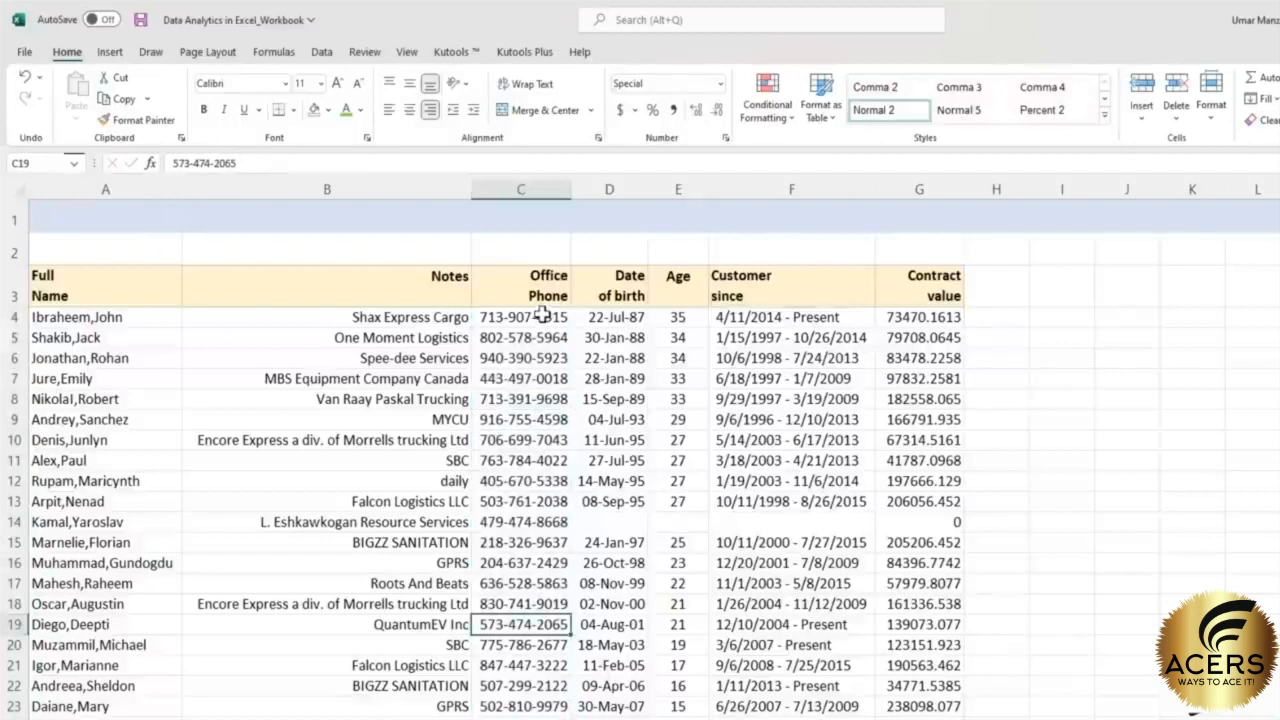
left_click_drag(542, 316, 529, 706)
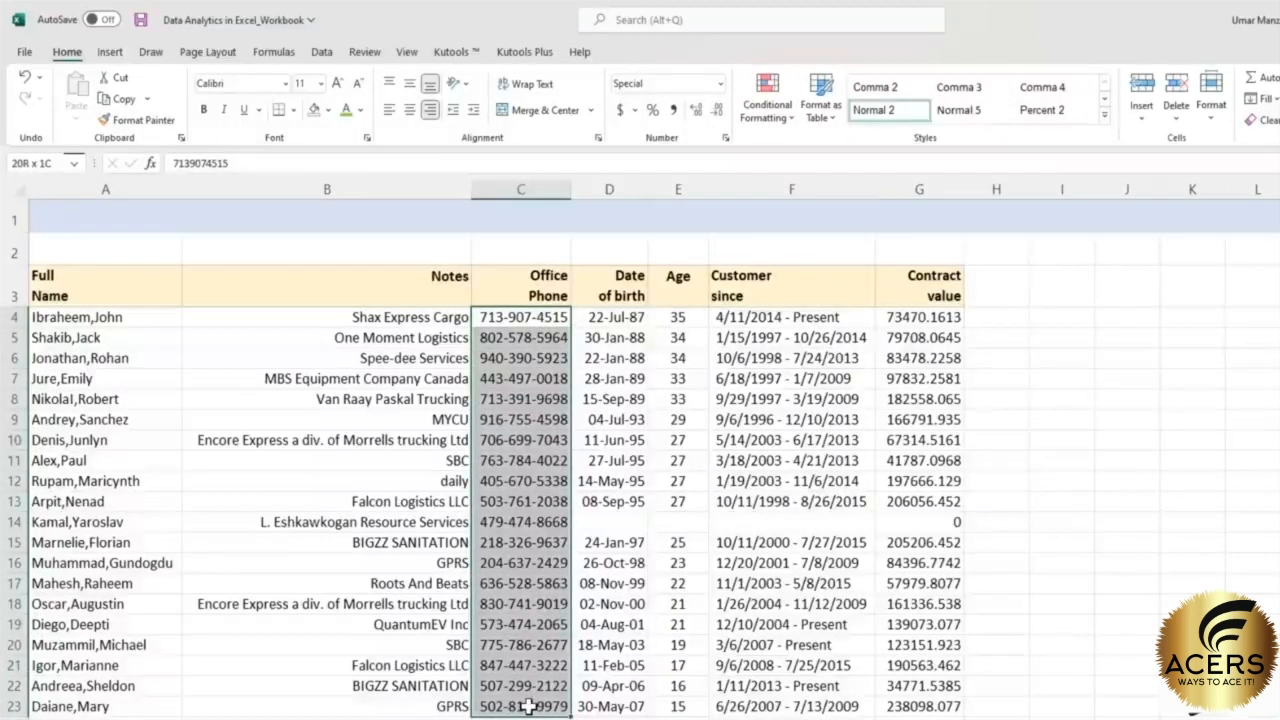
- Select the contract values in G4:G23
left_click(860, 378)
left_click_drag(925, 317, 940, 697)
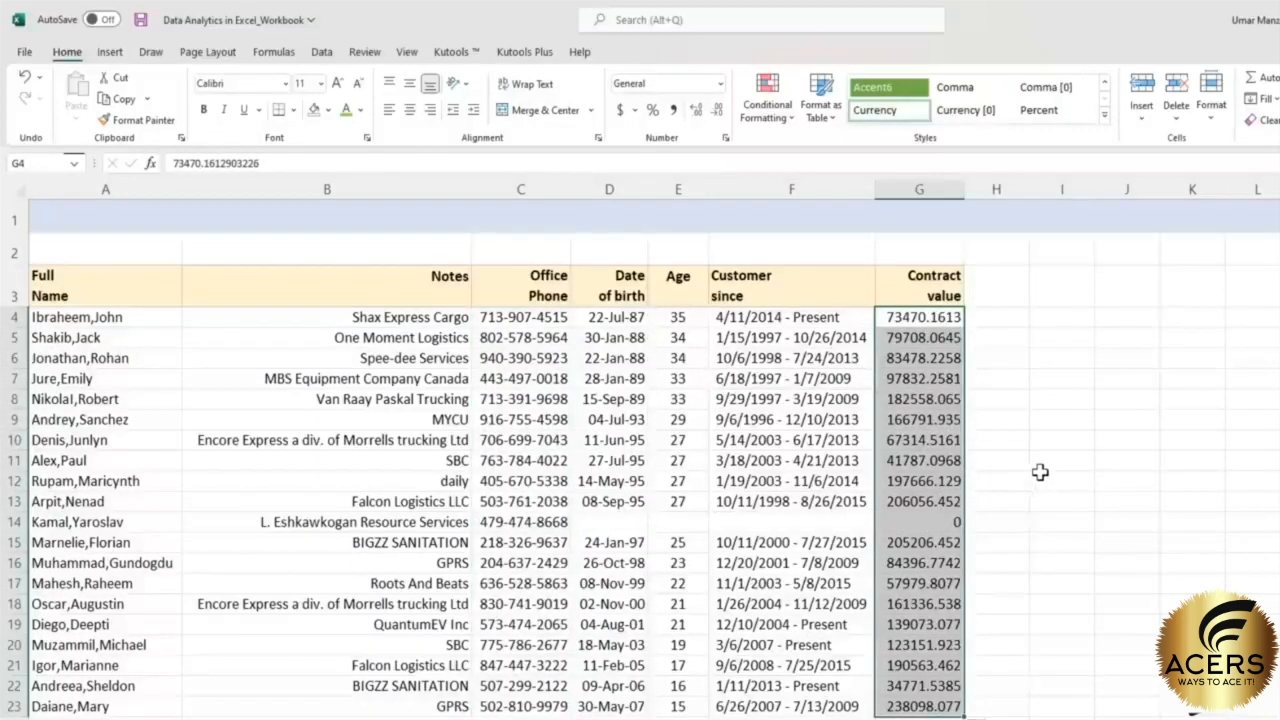
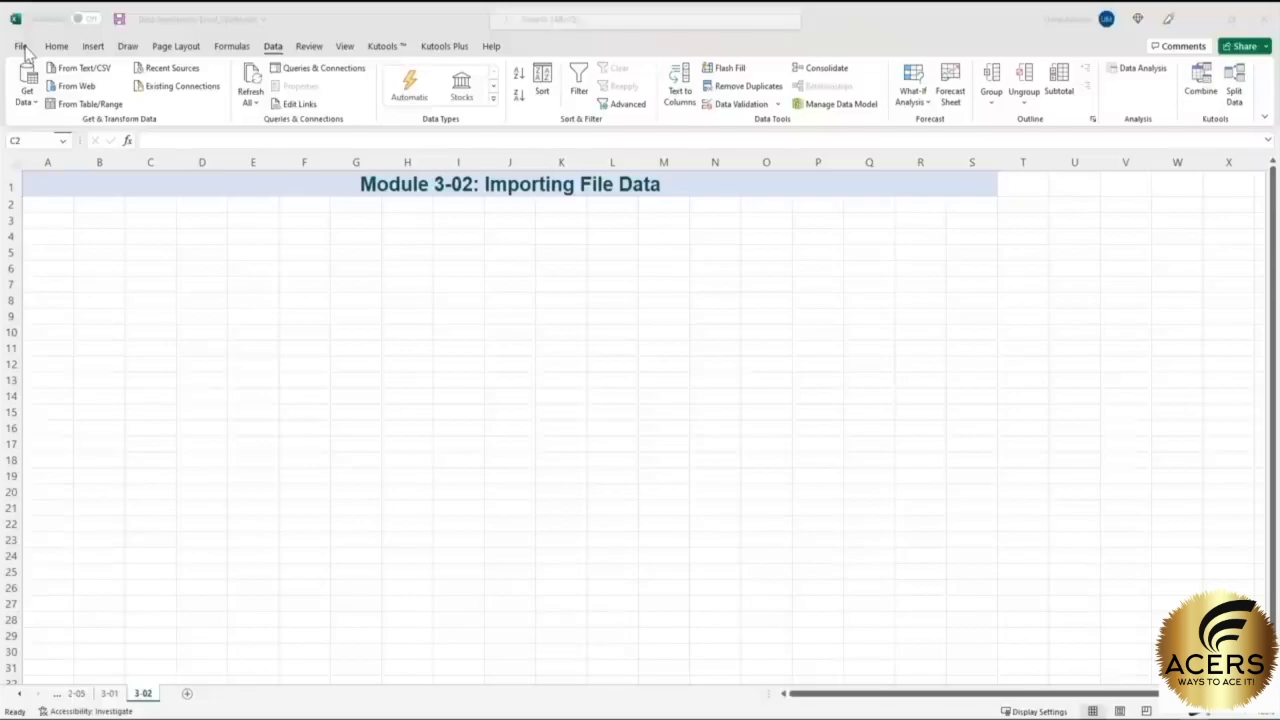
- Open the comma-separated values file 03-02-Data import file from the Data Analysis in Excel folder
left_click(20, 46)
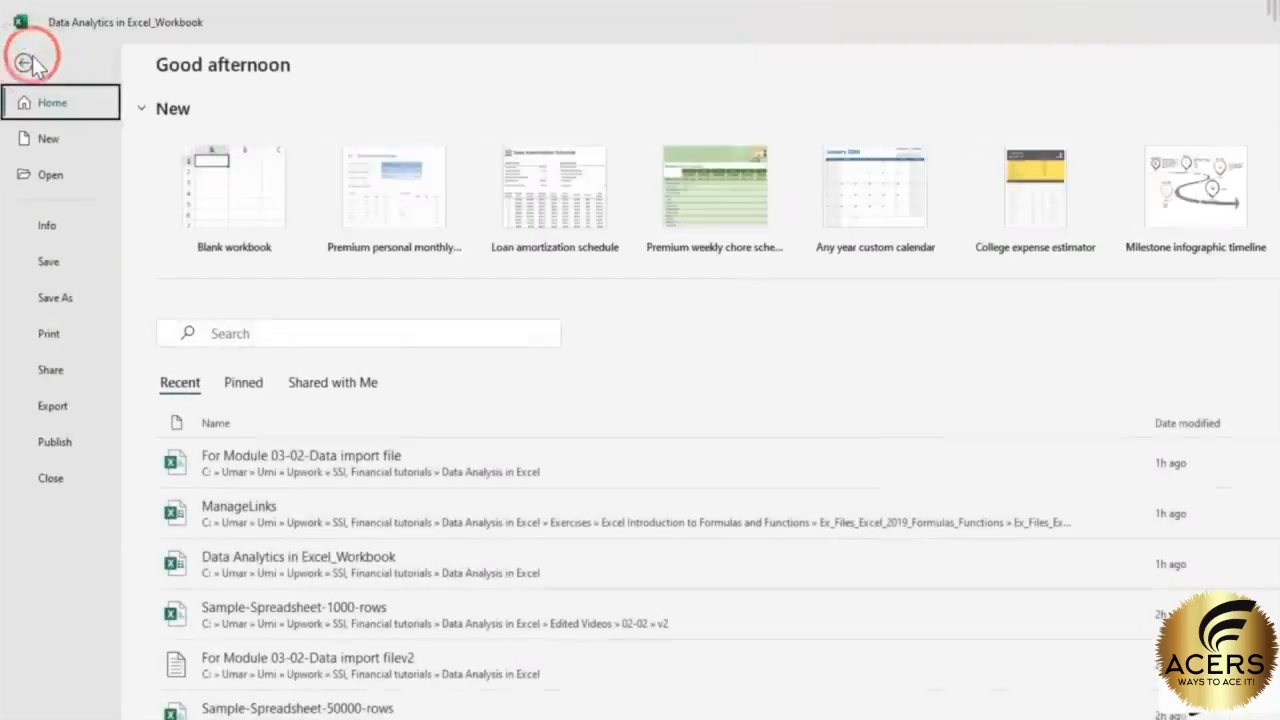
left_click(58, 178)
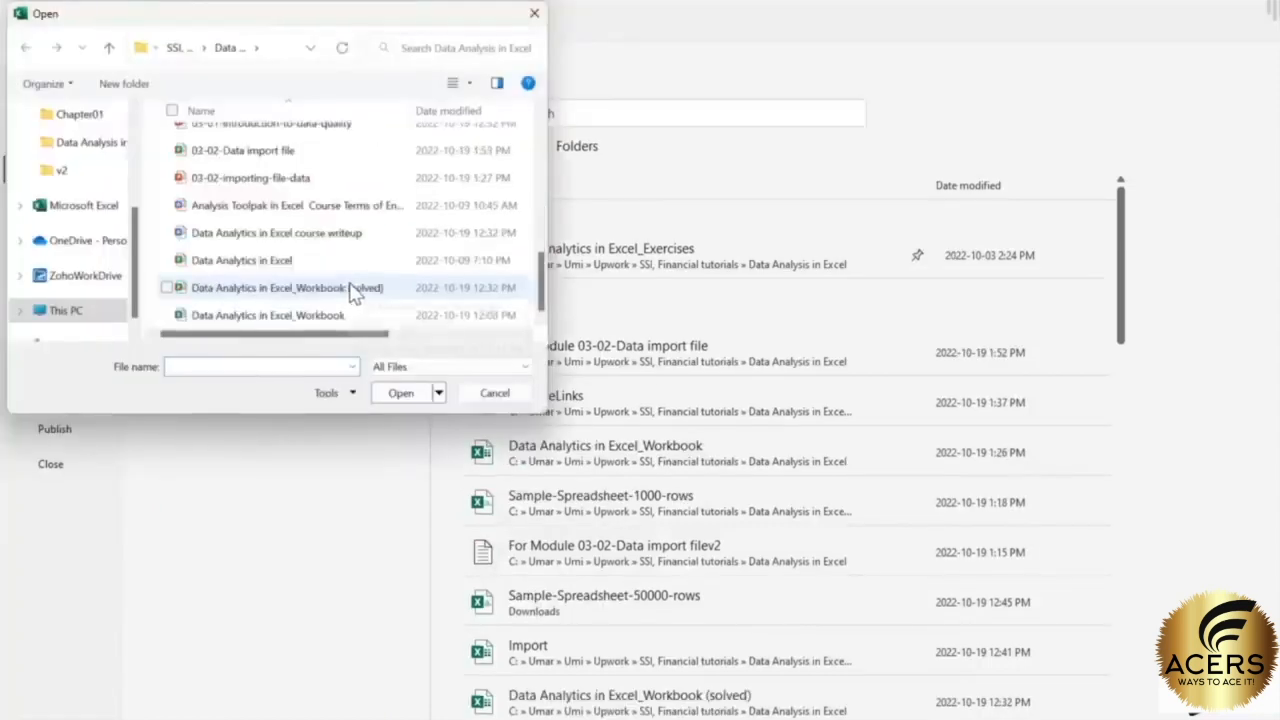
left_click(340, 160)
left_click_drag(280, 334, 414, 336)
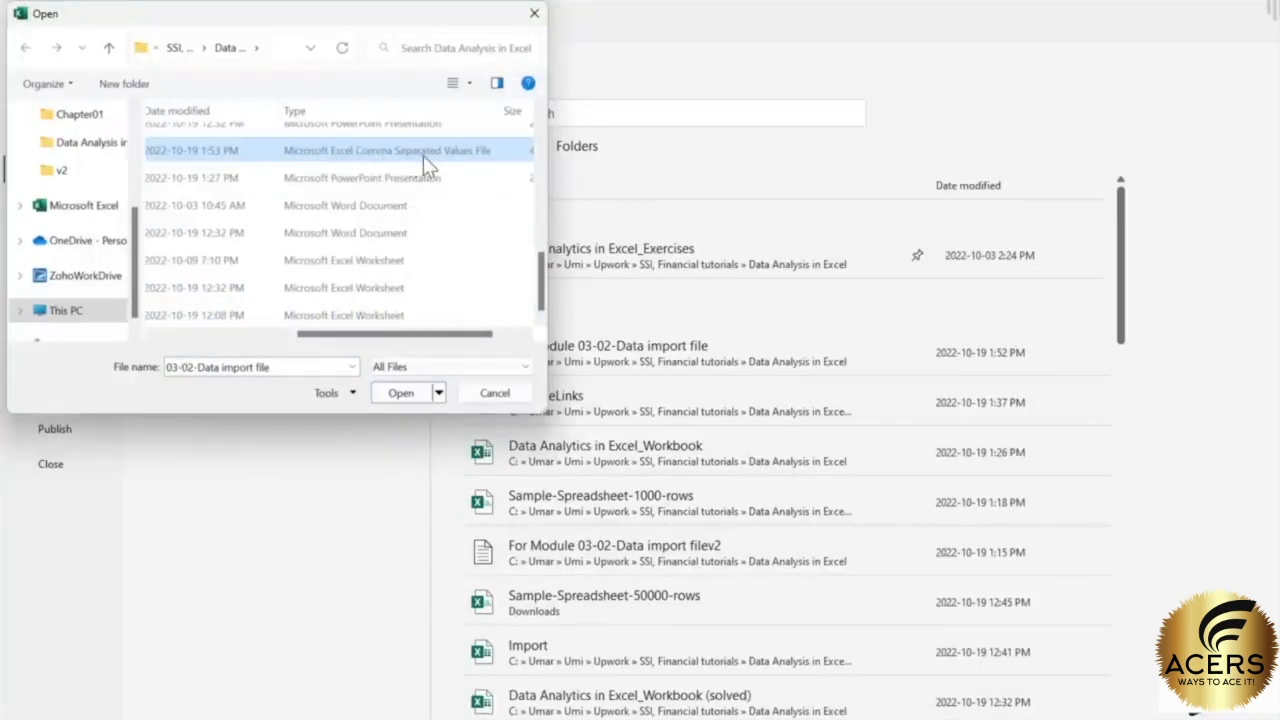
left_click_drag(405, 336, 245, 337)
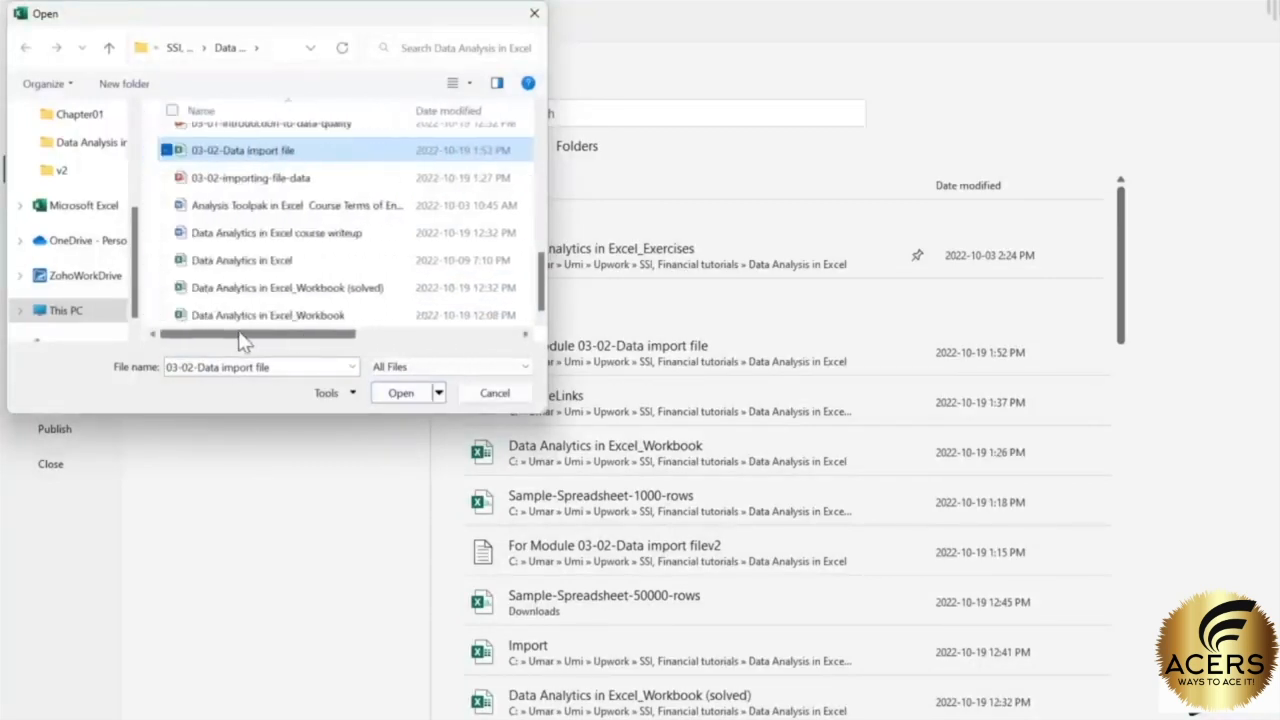
left_click(401, 392)
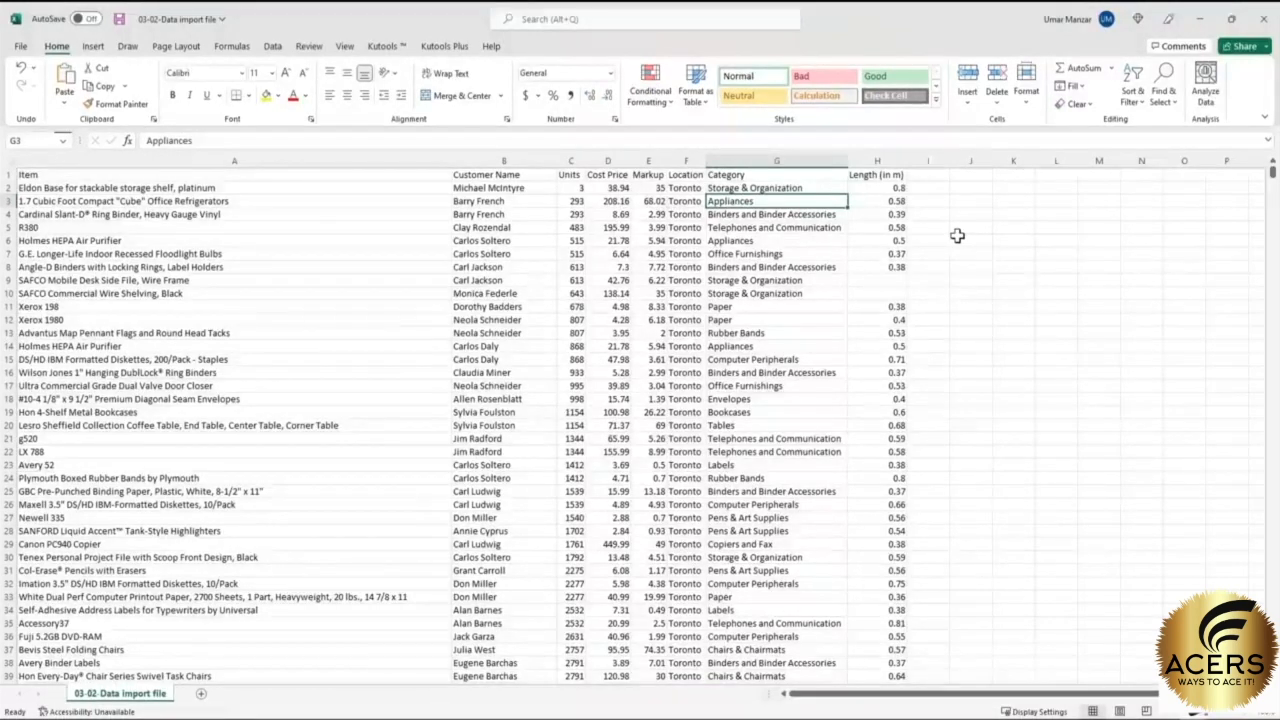
- Examine the extent of the CSV data and its column headings from Item to Length (in m)
key("ctrl+Home")
key("ctrl+shift+Right")
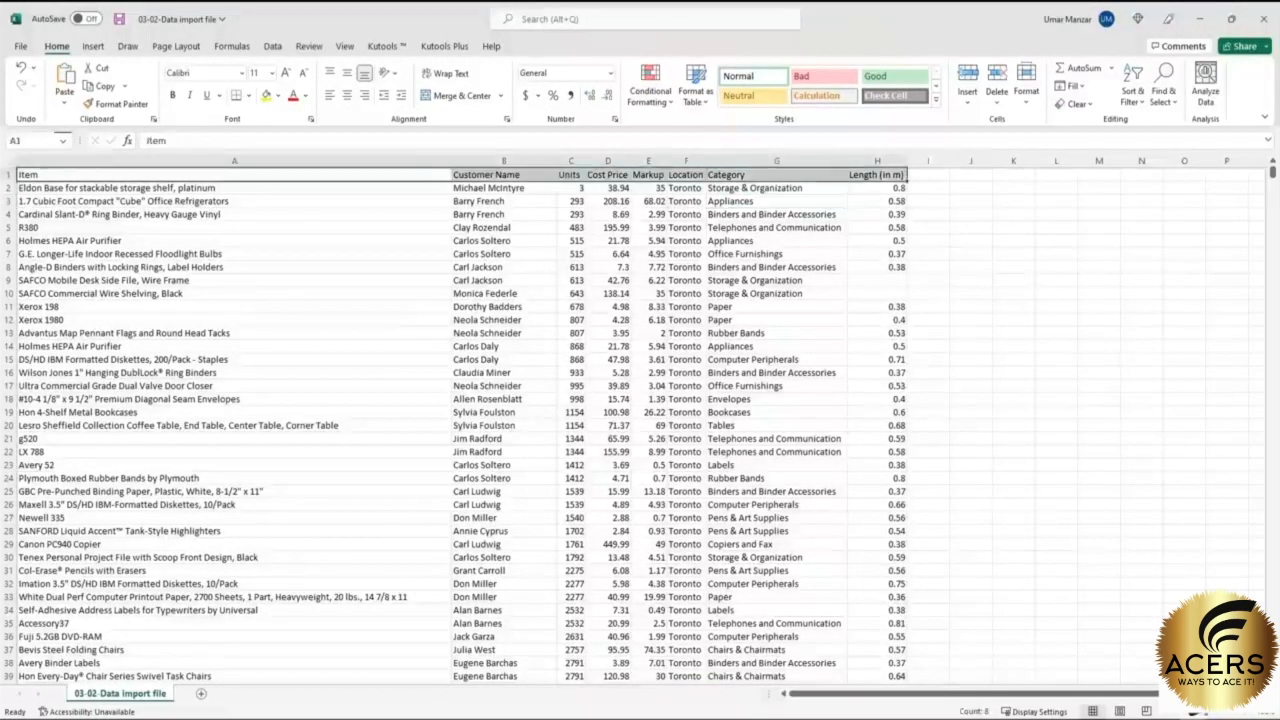
key("ctrl+shift+Down")
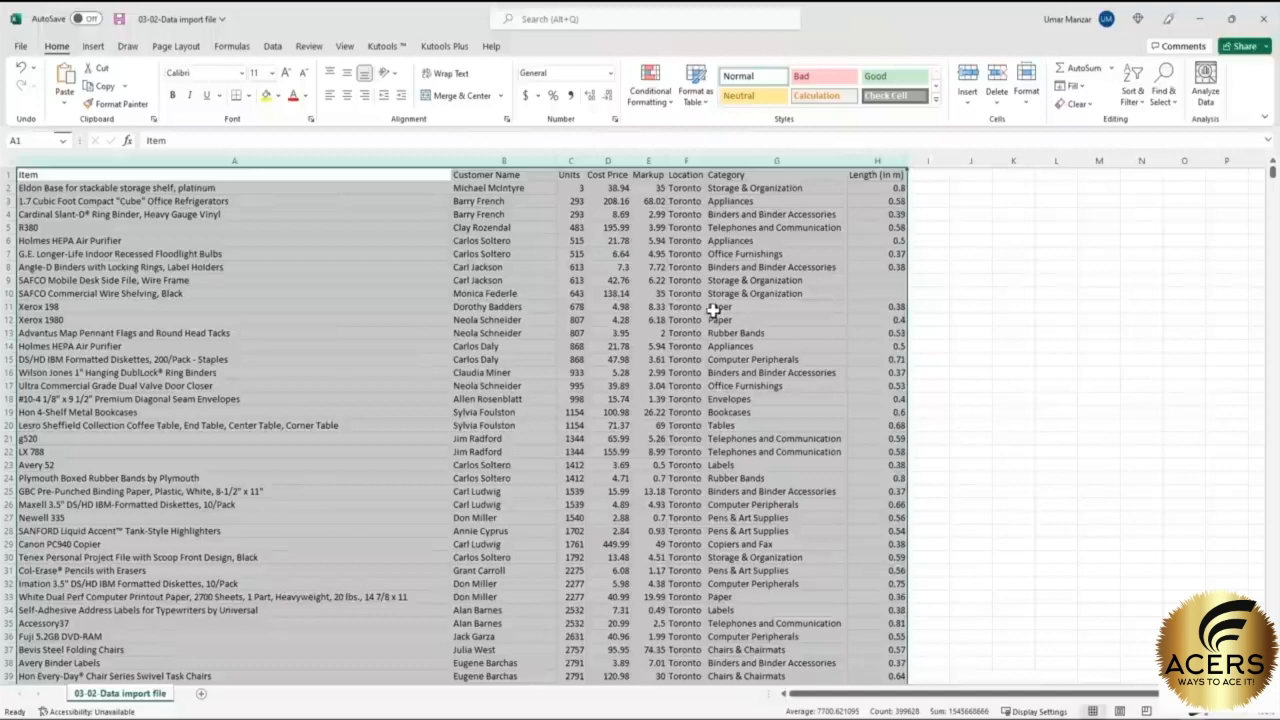
left_click(263, 211)
left_click_drag(186, 174, 877, 188)
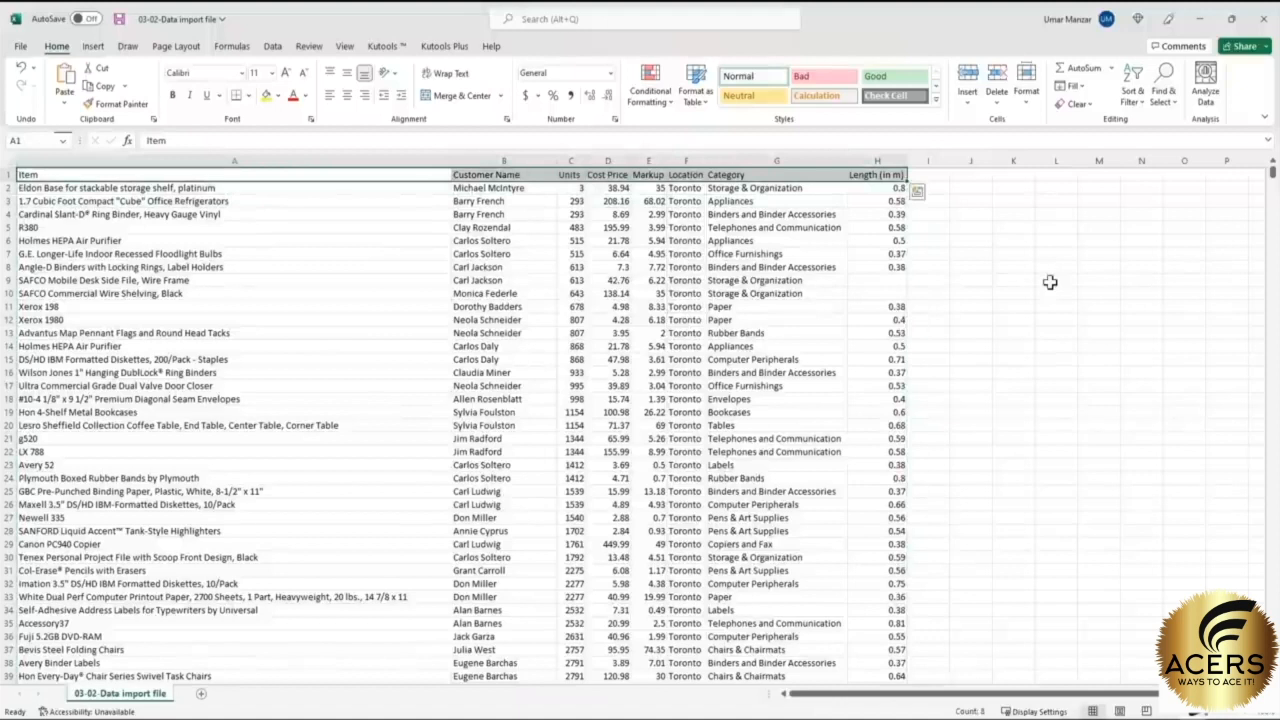
left_click(896, 333)
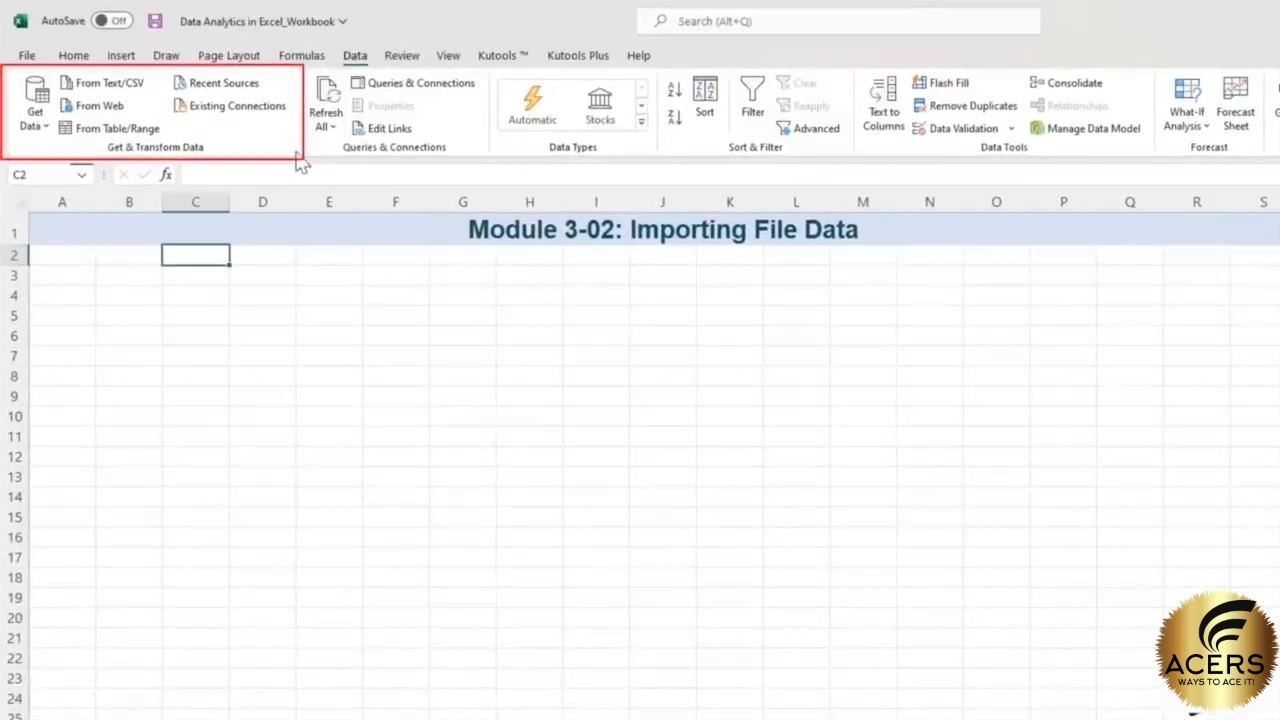
- In the Data Analytics in Excel_Workbook, start a Text/CSV import of 03-02-Data import file
left_click(42, 128)
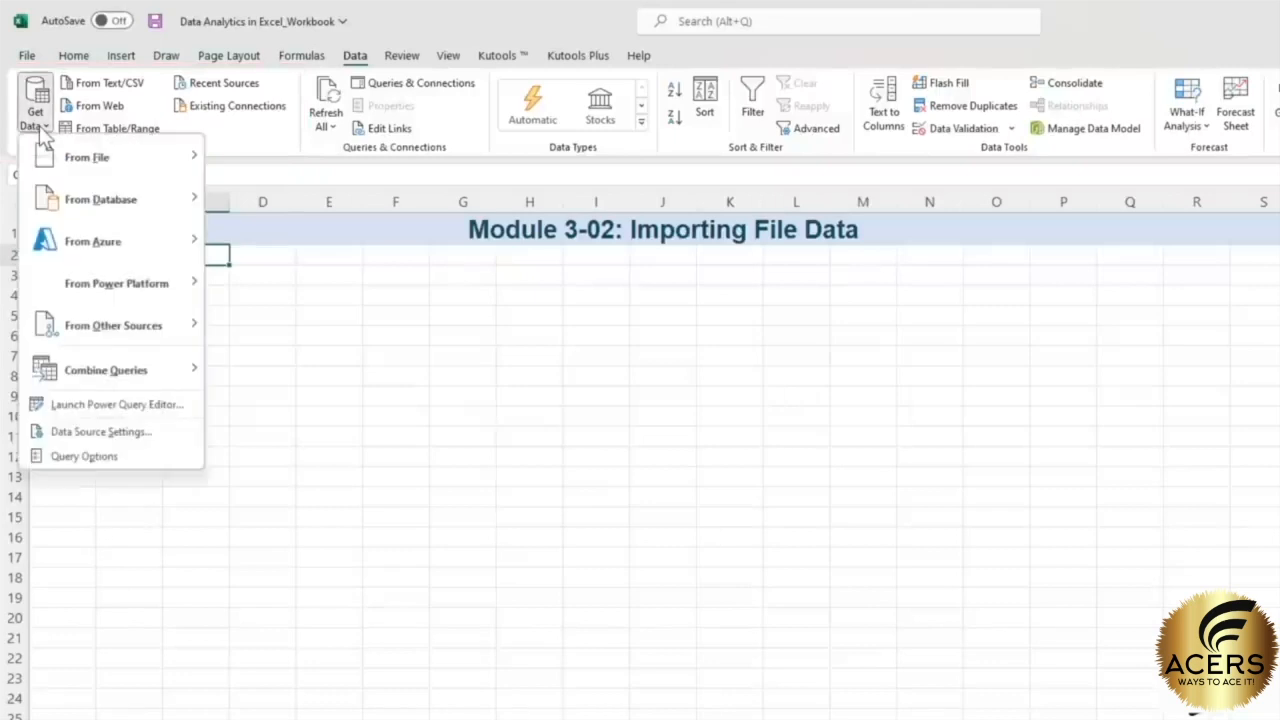
mouse_move(108, 170)
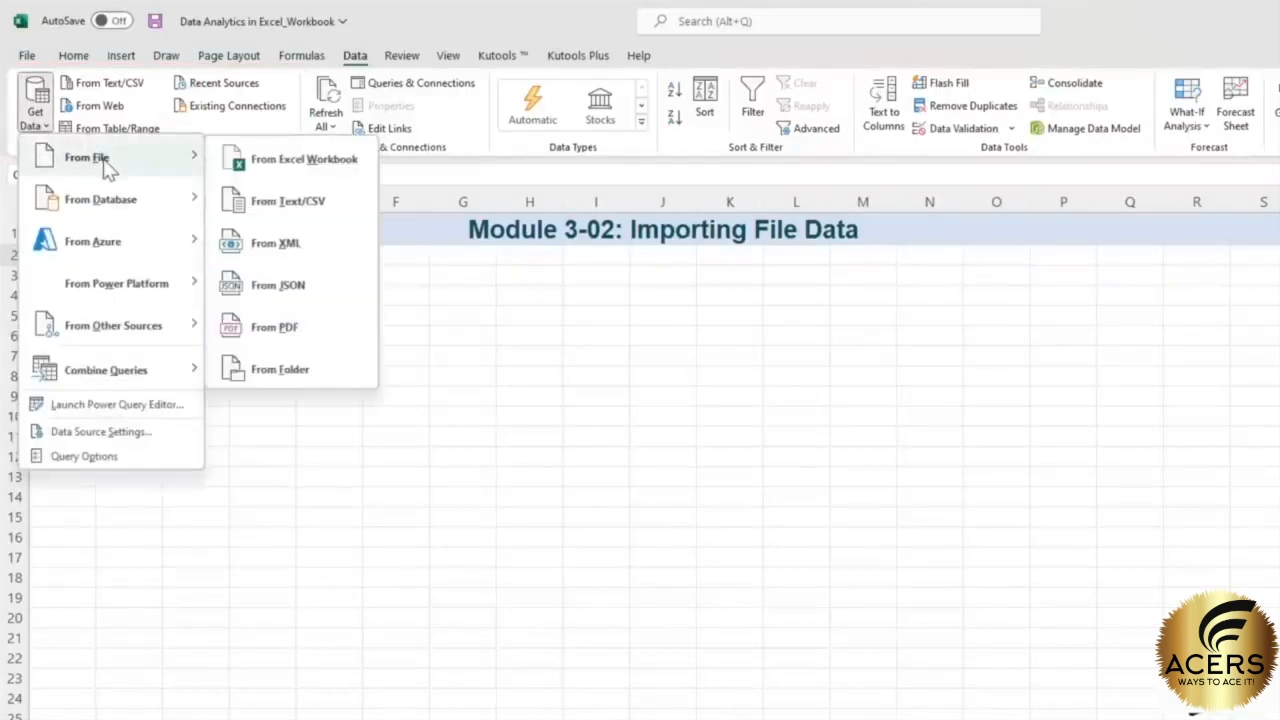
left_click(311, 205)
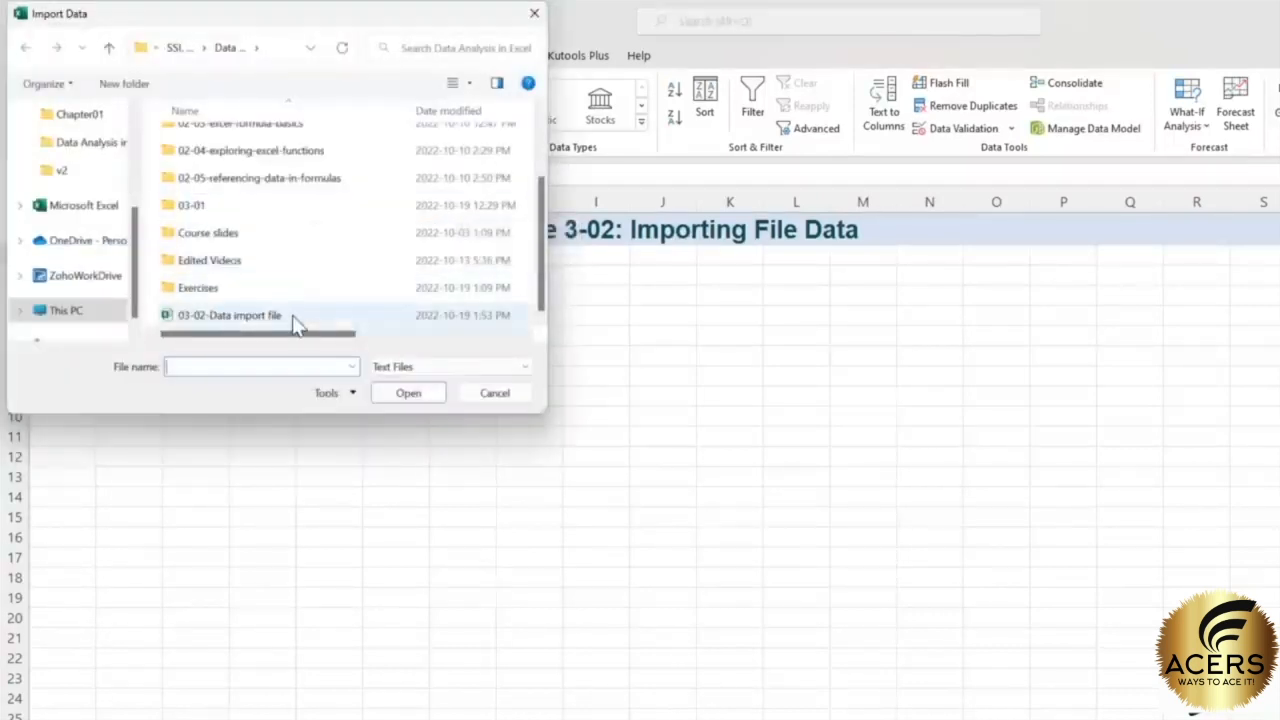
left_click(295, 322)
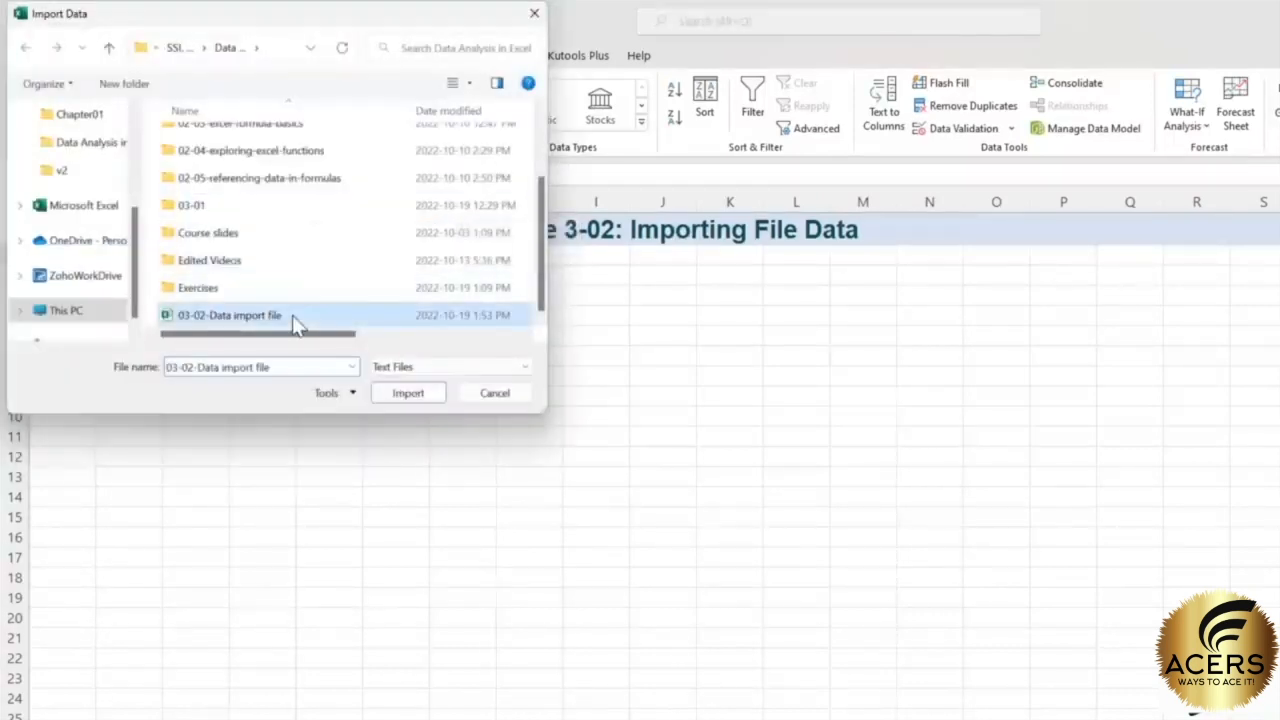
left_click(409, 393)
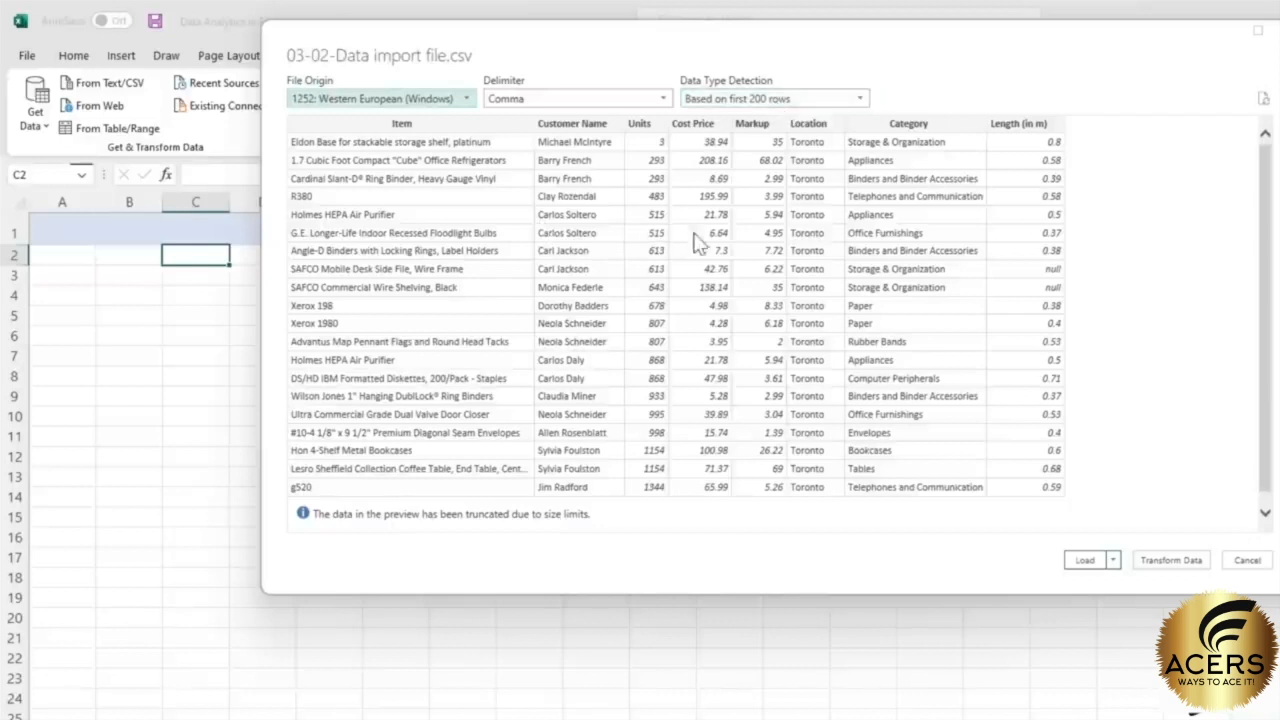
- Review the import preview with comma delimiter and load the data into the workbook
scroll(1145, 287, "down", 1)
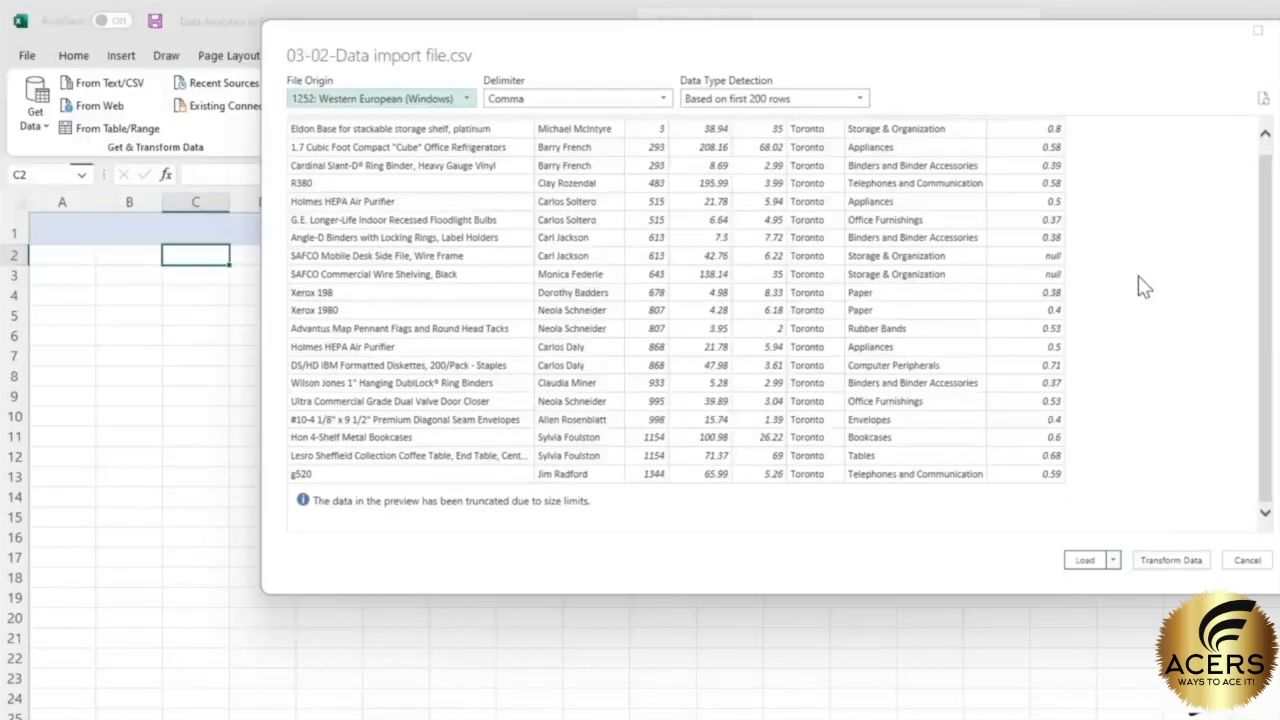
scroll(1145, 287, "up", 1)
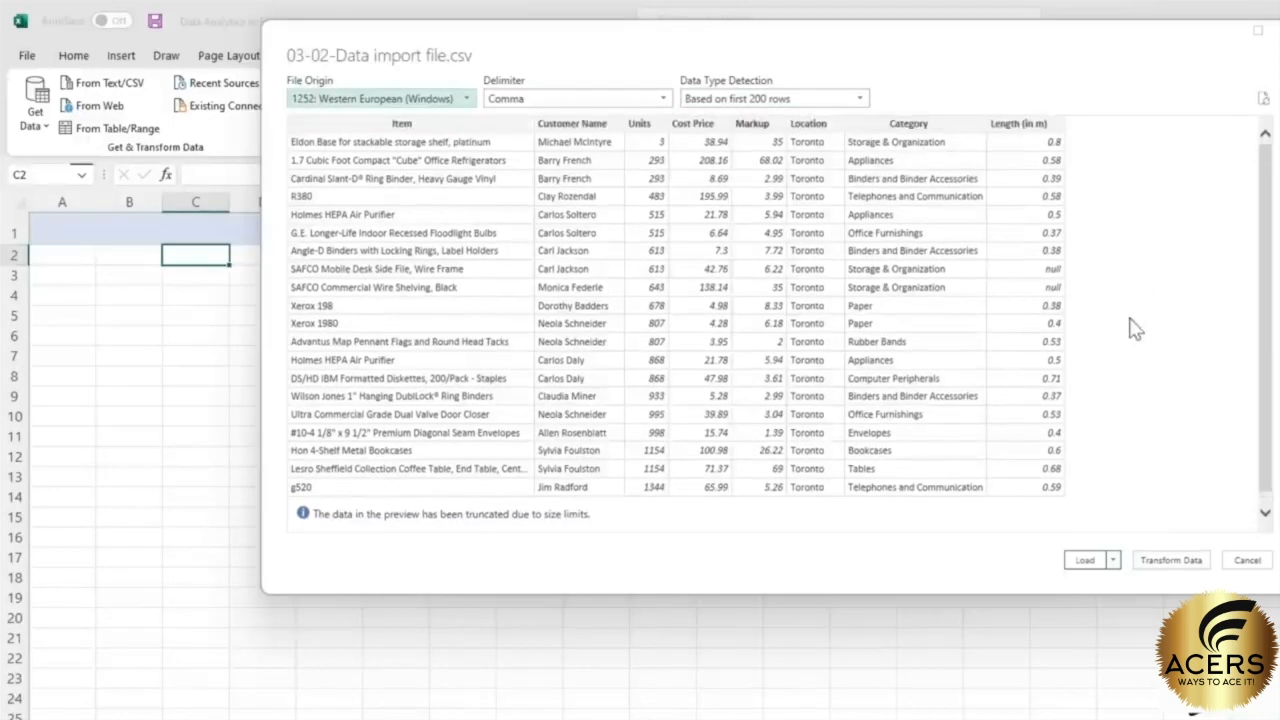
left_click(1085, 561)
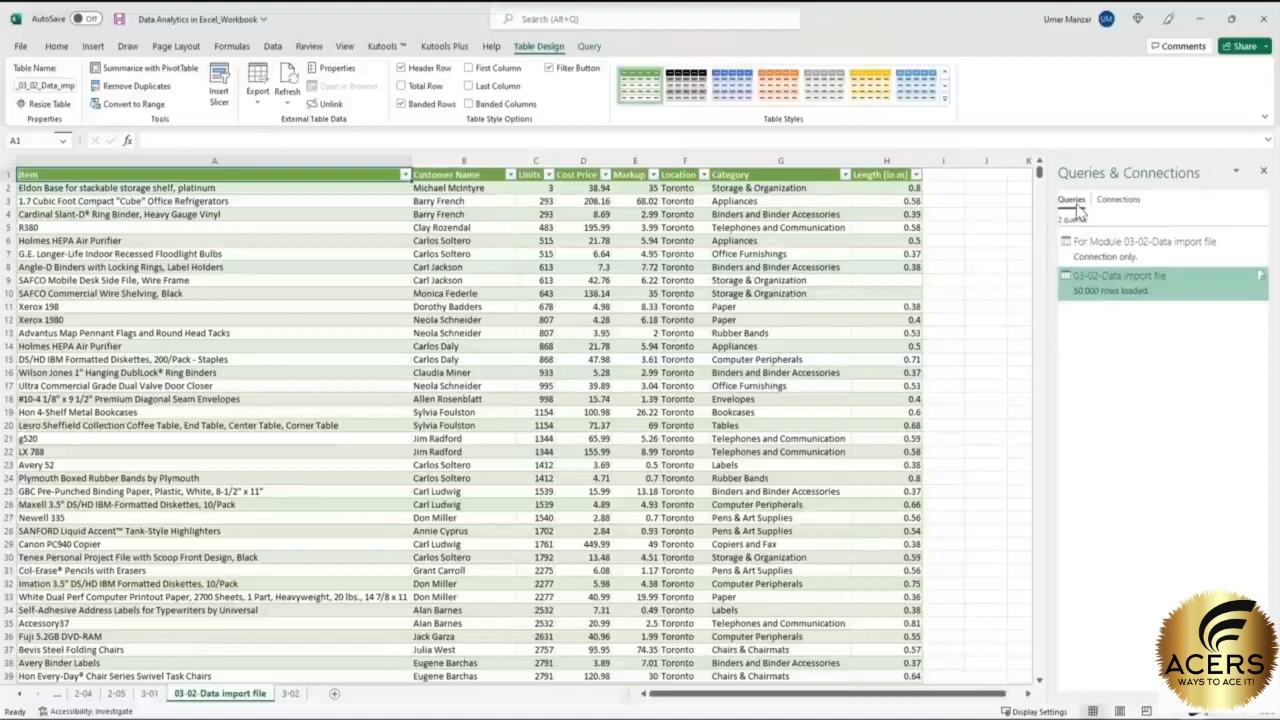
- Review the workbook's queries and connections lists and look through the imported table
mouse_move(1088, 308)
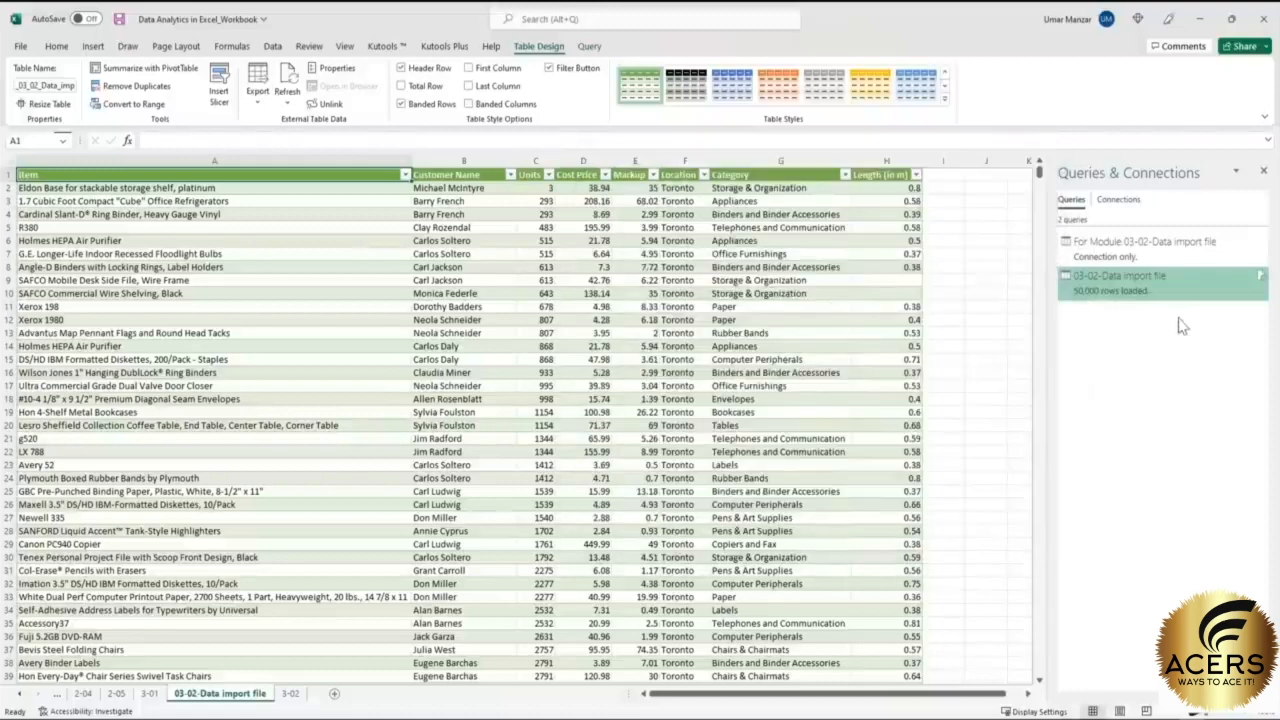
left_click(1120, 200)
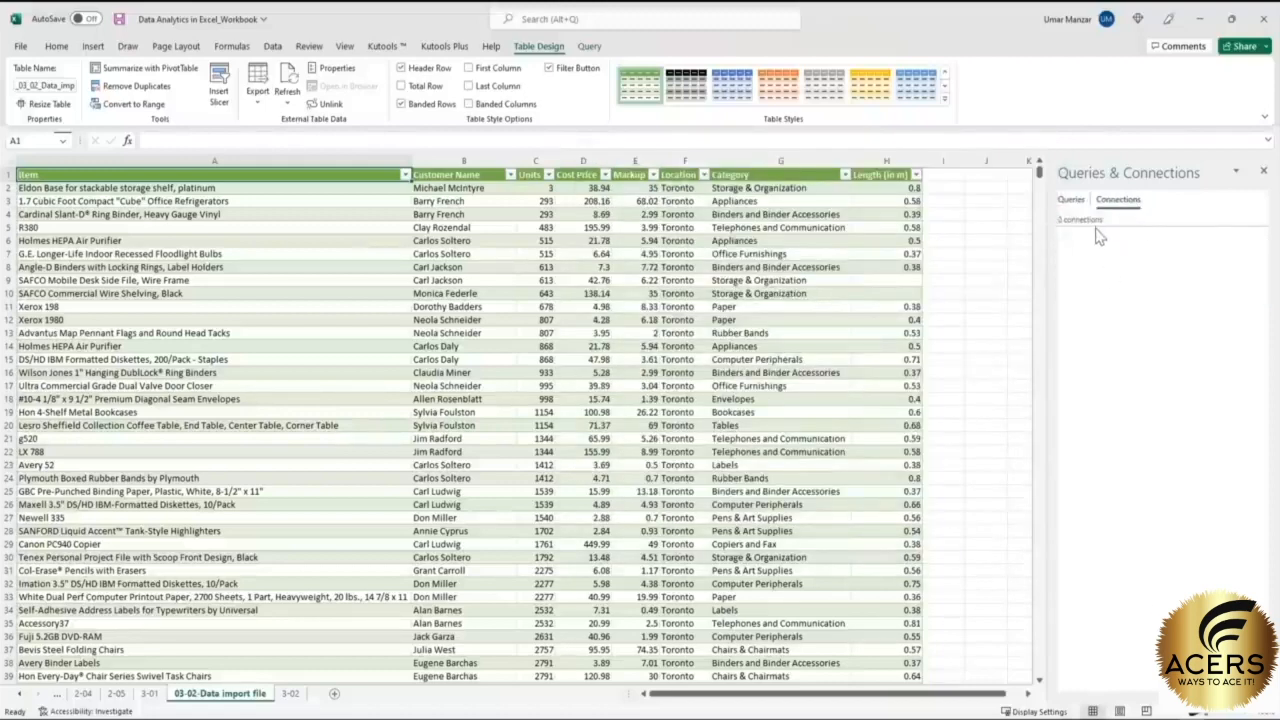
left_click(1071, 199)
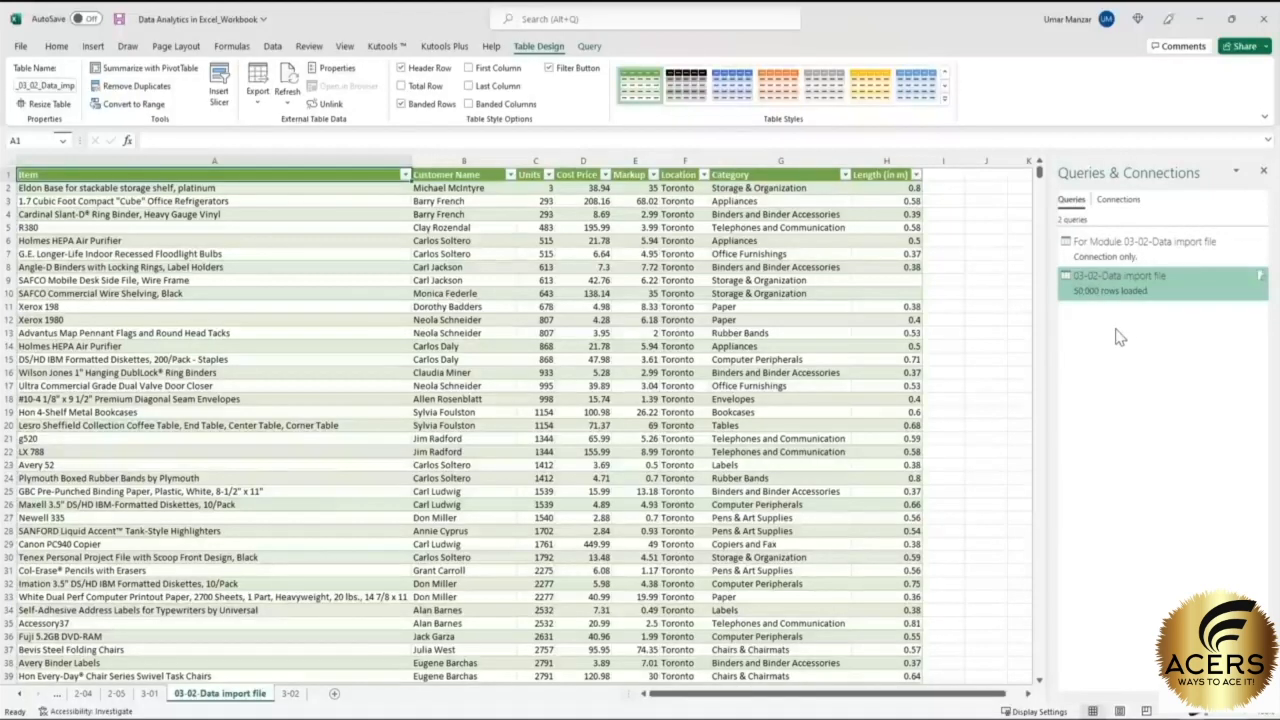
scroll(949, 309, "down", 5)
scroll(949, 309, "up", 5)
left_click(945, 279)
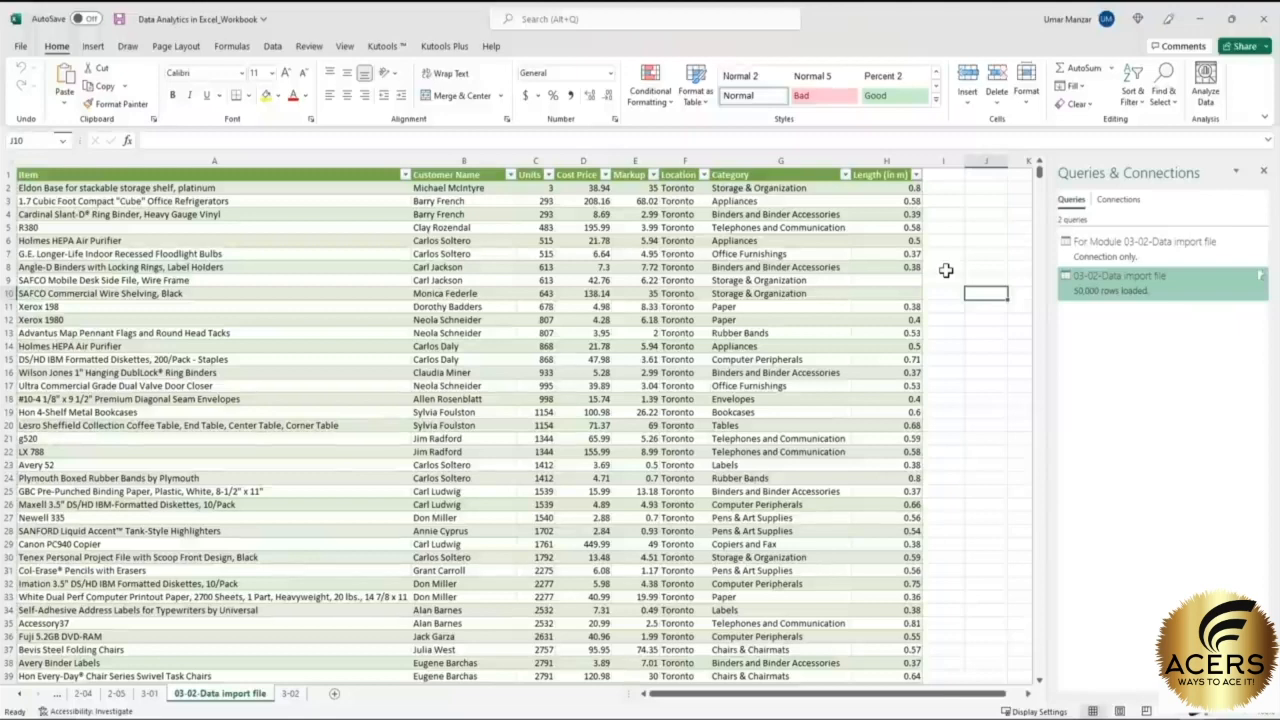
- Open the connection properties of the imported table's query
left_click(780, 254)
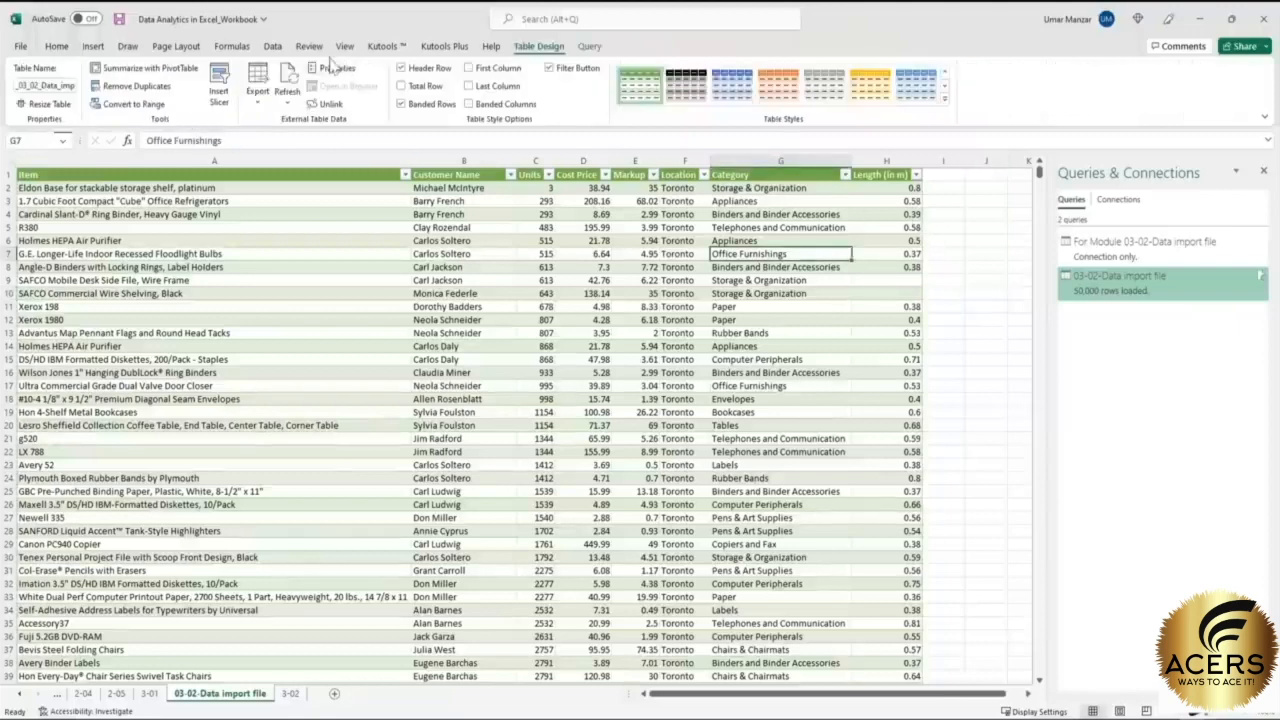
left_click(272, 46)
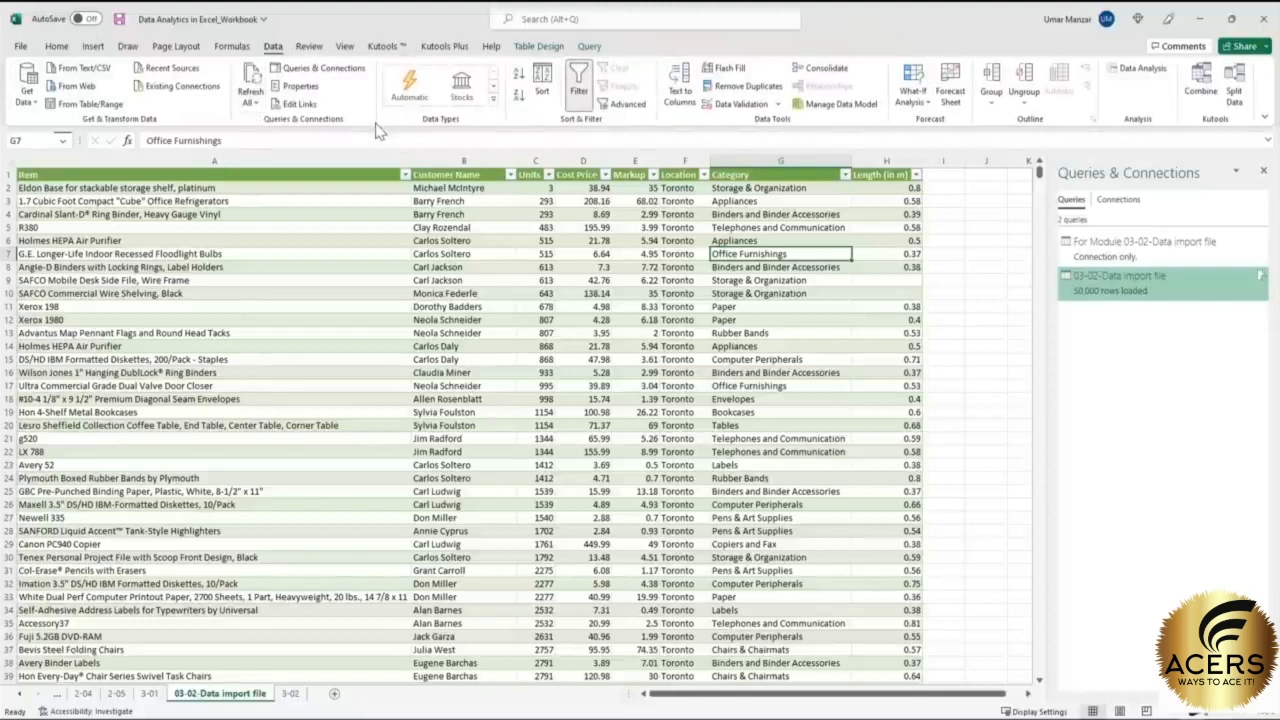
left_click(248, 104)
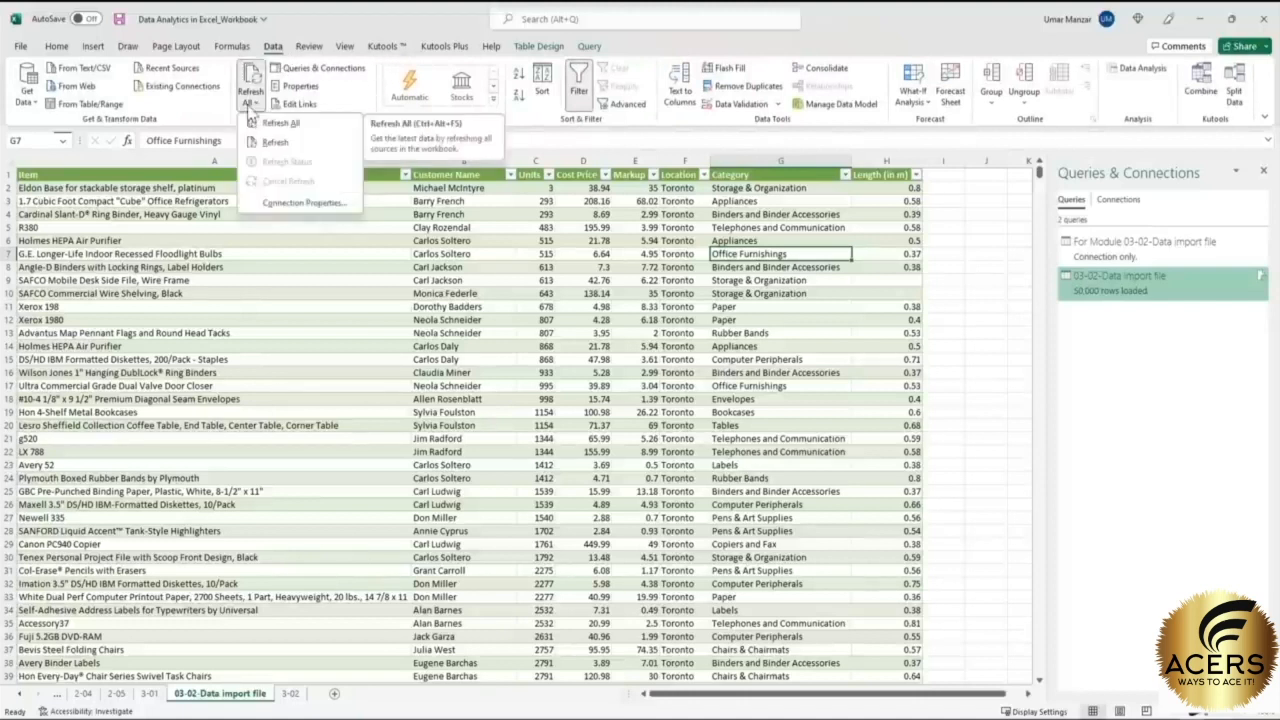
left_click(320, 205)
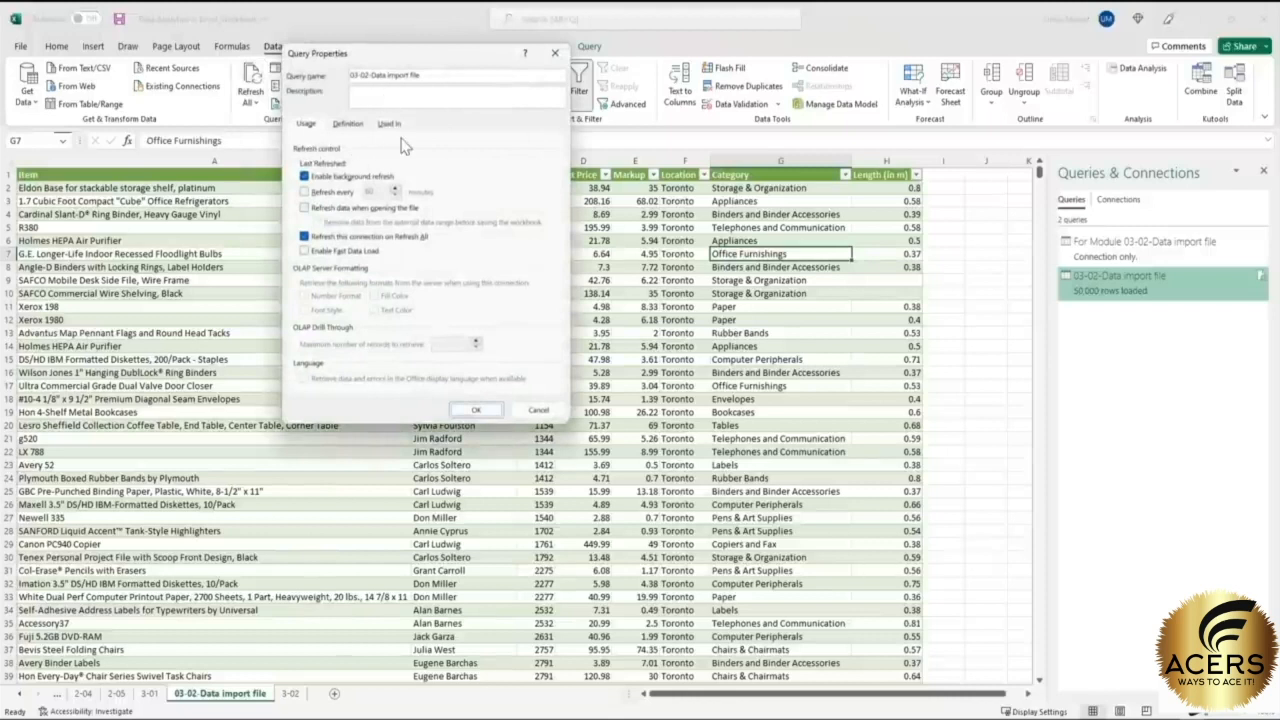
- Try a timed refresh interval for the query, turn it off again, close the properties and look over the table
left_click(327, 196)
left_click(395, 196)
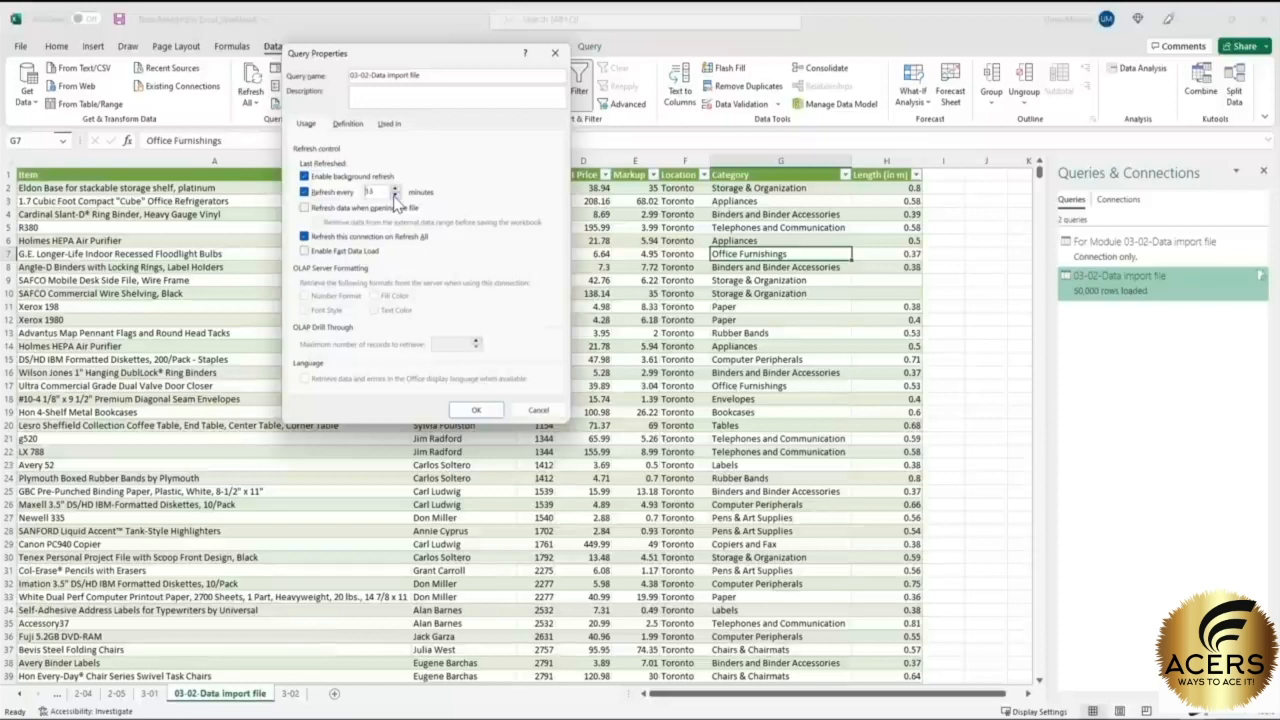
left_click(310, 194)
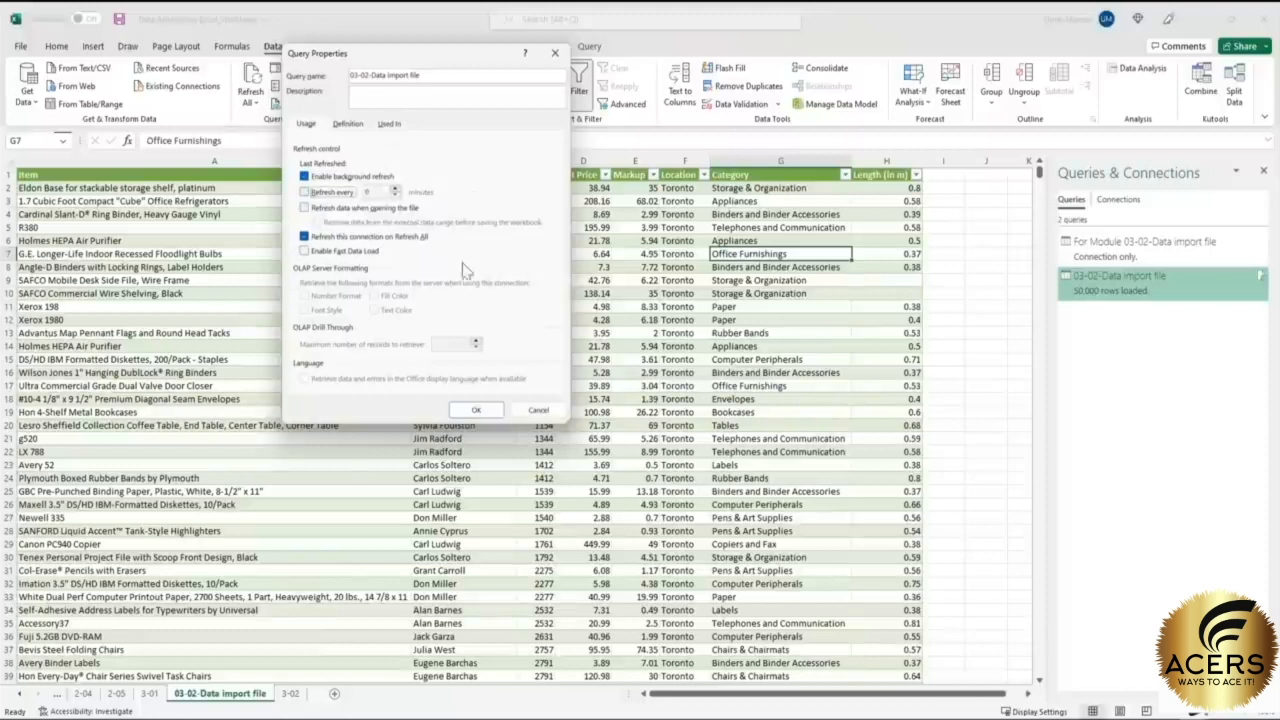
left_click(476, 412)
scroll(720, 320, "down", 15)
scroll(720, 320, "up", 15)
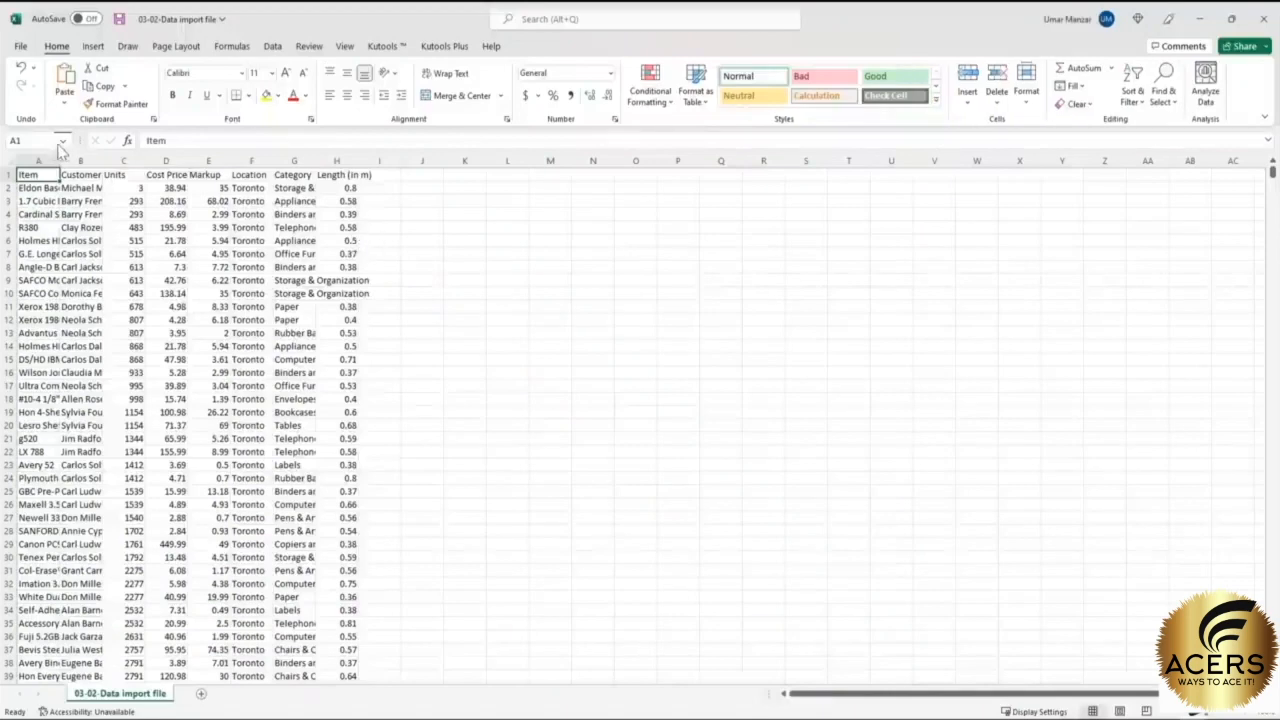
- In the source CSV file 03-02-Data import file, autofit the widths of columns A to H
key("ctrl+a")
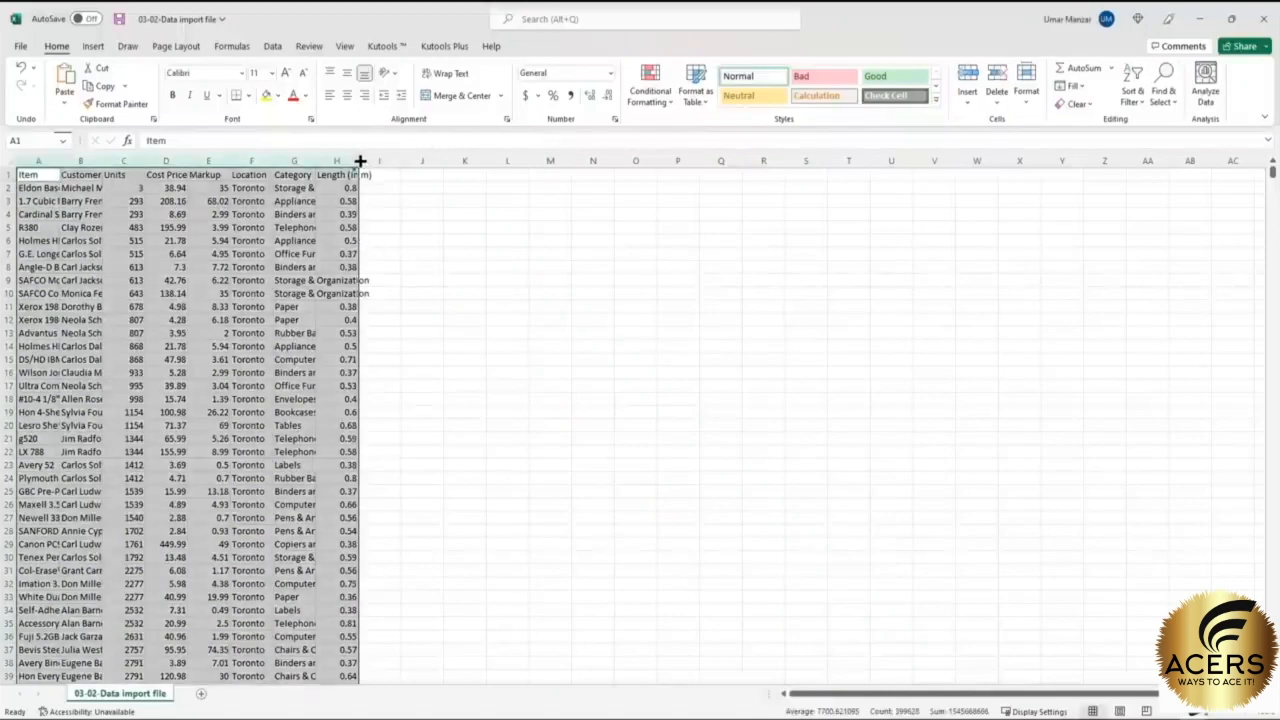
double_click(360, 160)
left_click(471, 203)
- Replace the customer name in B2 of the source file with a different full name
left_click(525, 187)
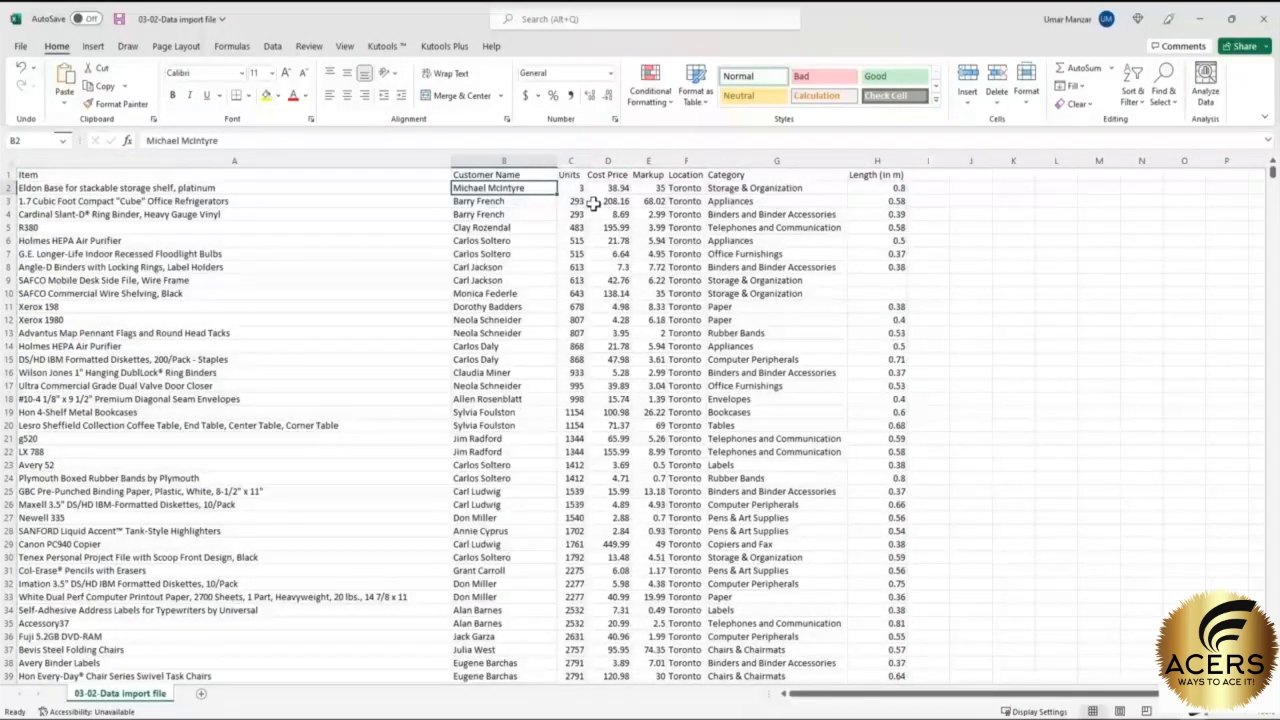
type("J")
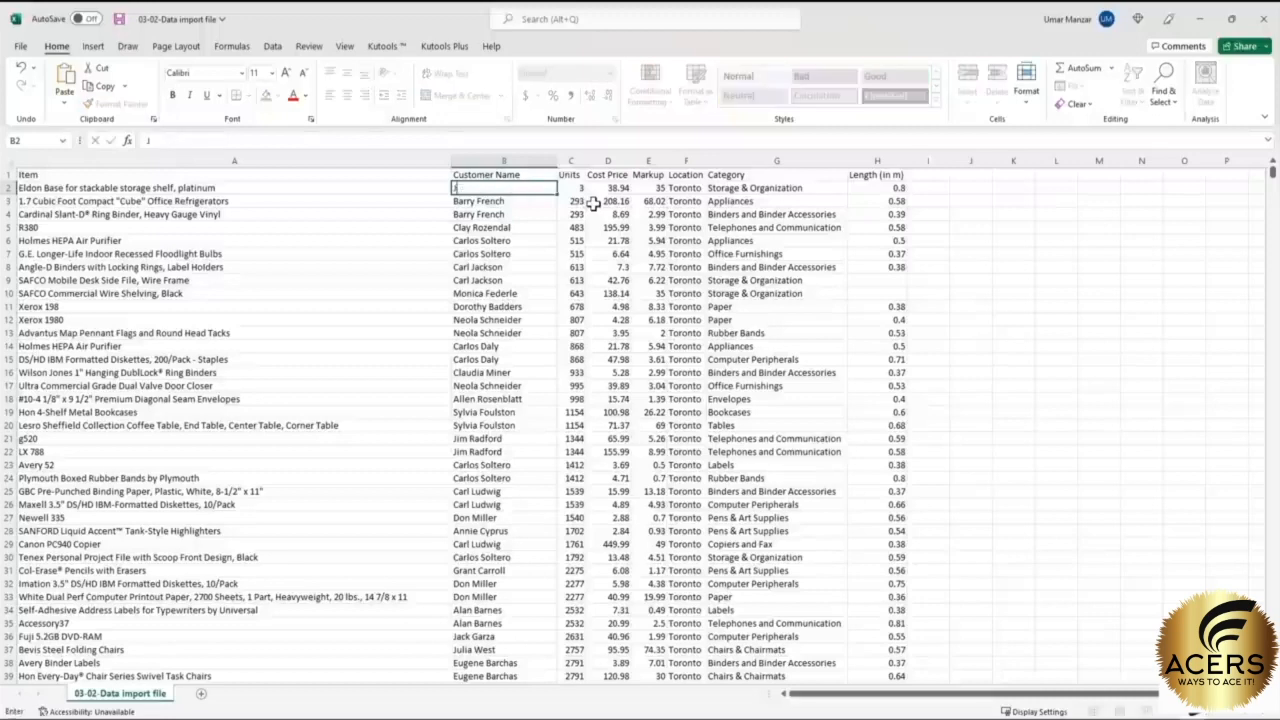
type("ohn Smith")
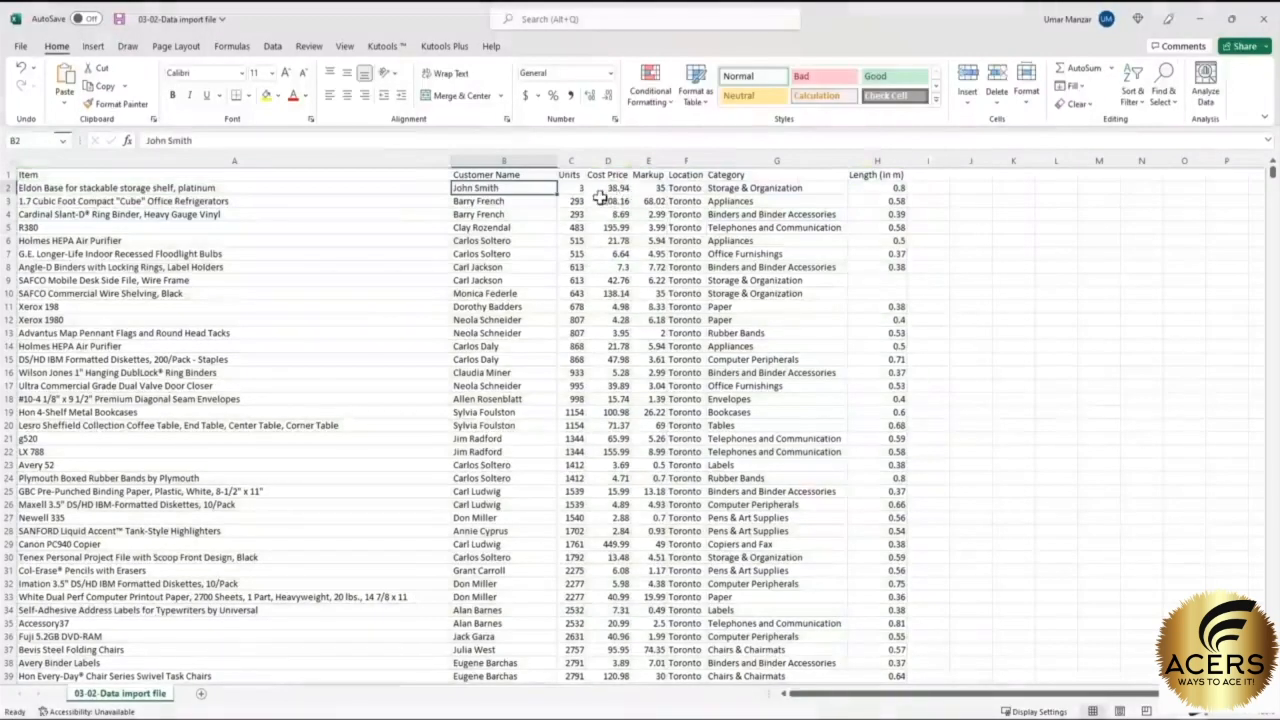
- Set the Markup in E2 to 40 and the Length (in m) in H2 to 1
left_click(650, 188)
type("40")
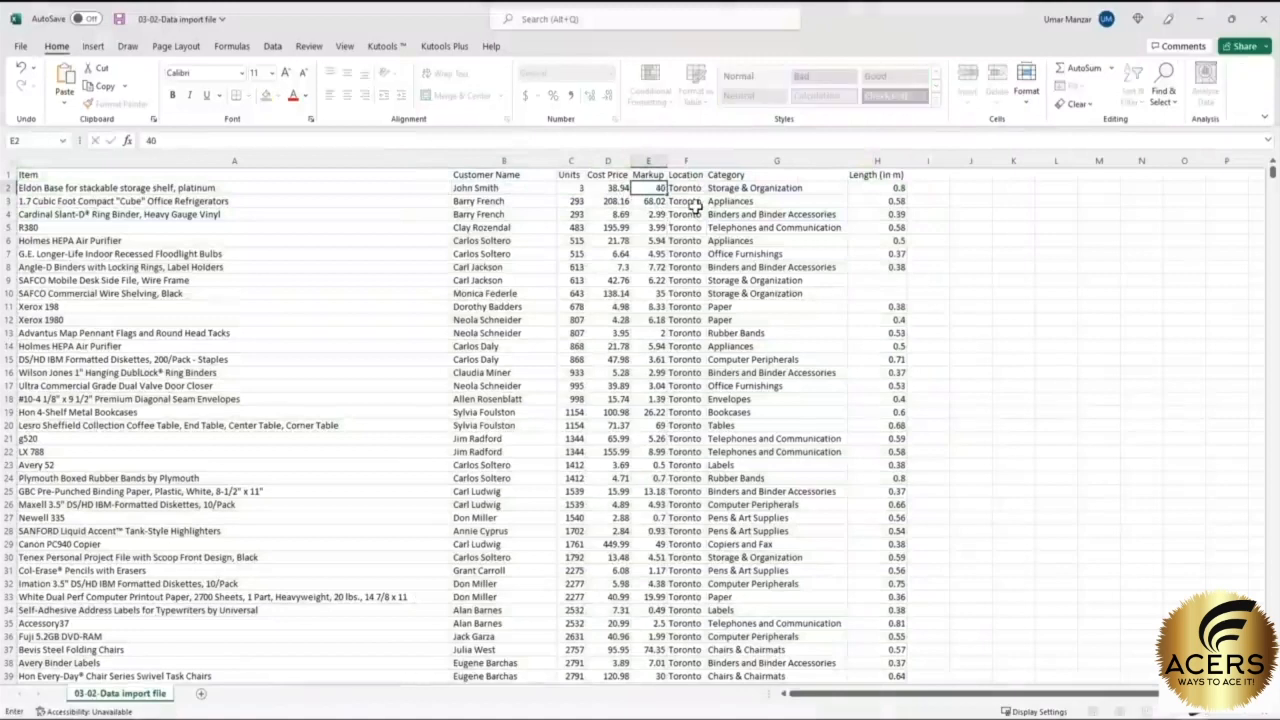
key("Tab")
key("Right")
key("Right")
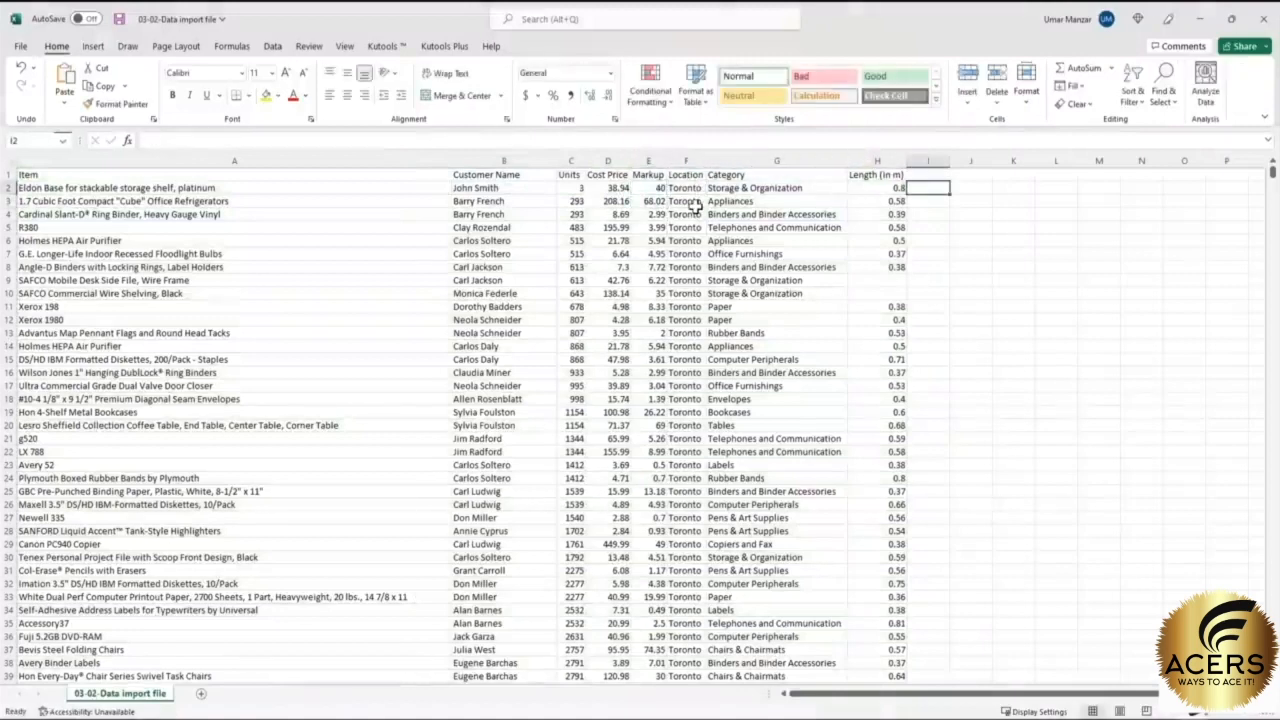
type("1")
key("Return")
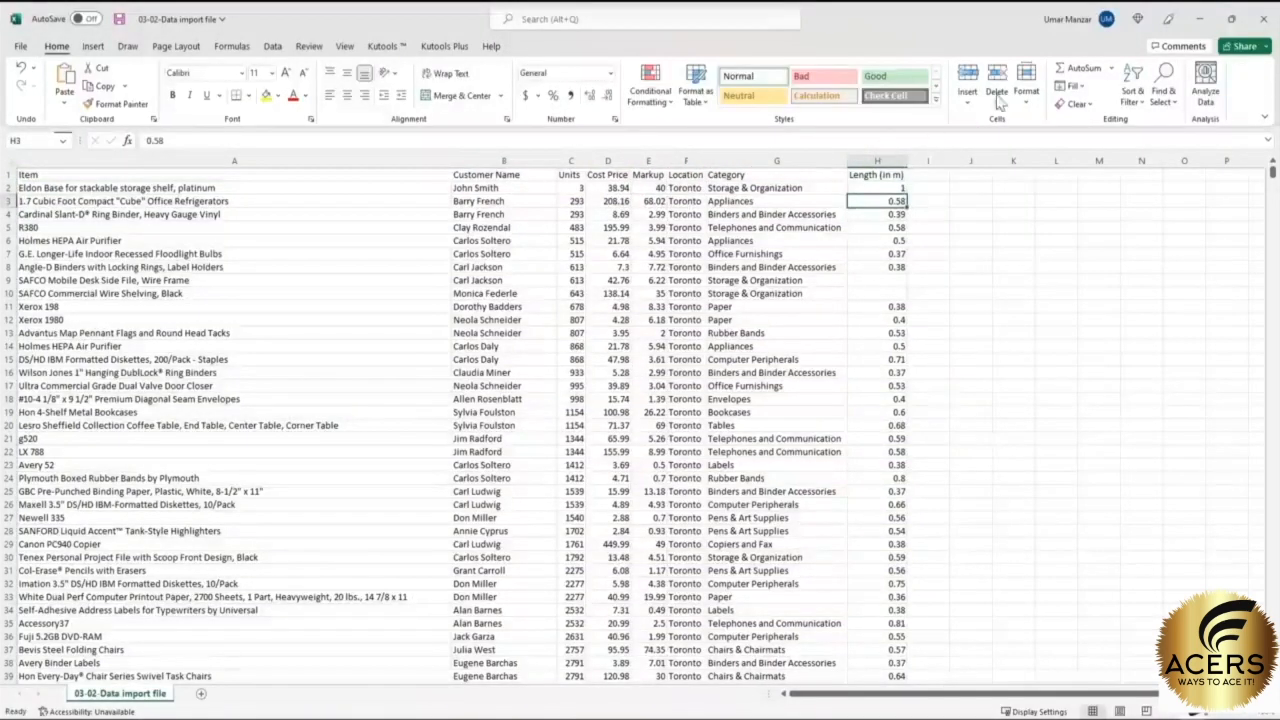
- Close the source CSV file with its changes saved, and refresh the imported query in the Data Analytics workbook
left_click(1246, 18)
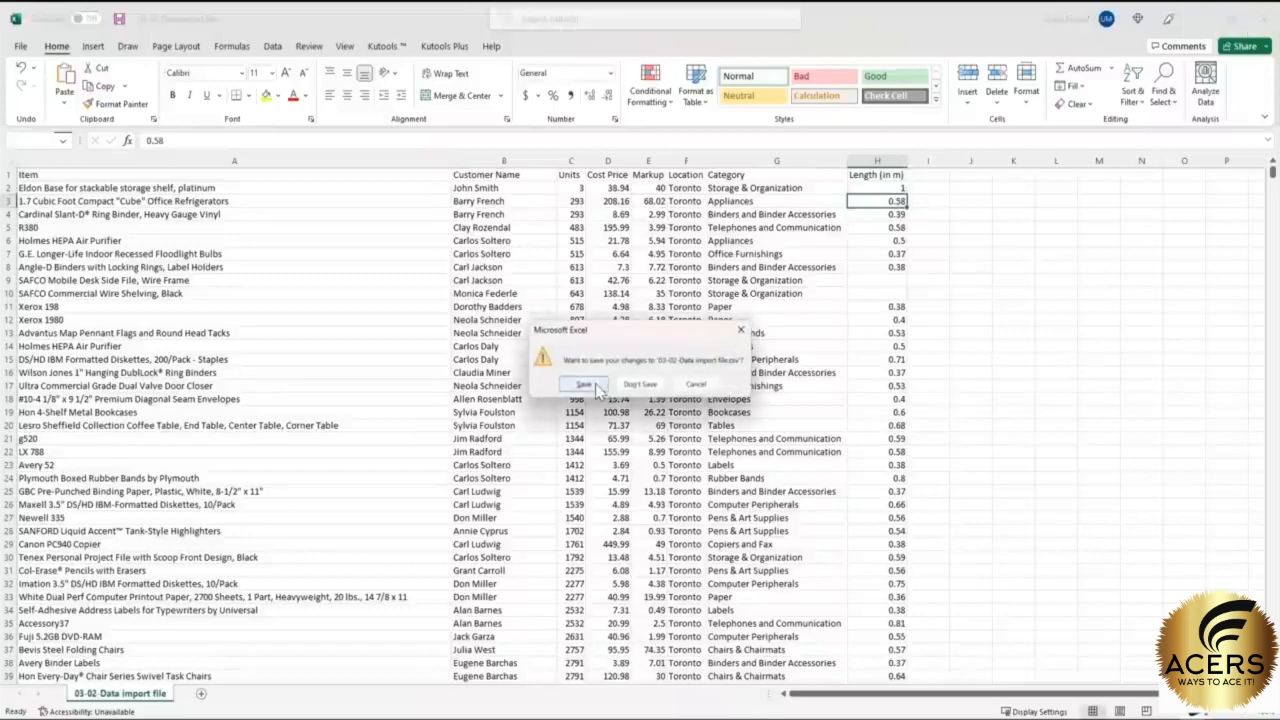
left_click(586, 386)
left_click(489, 189)
left_click(252, 80)
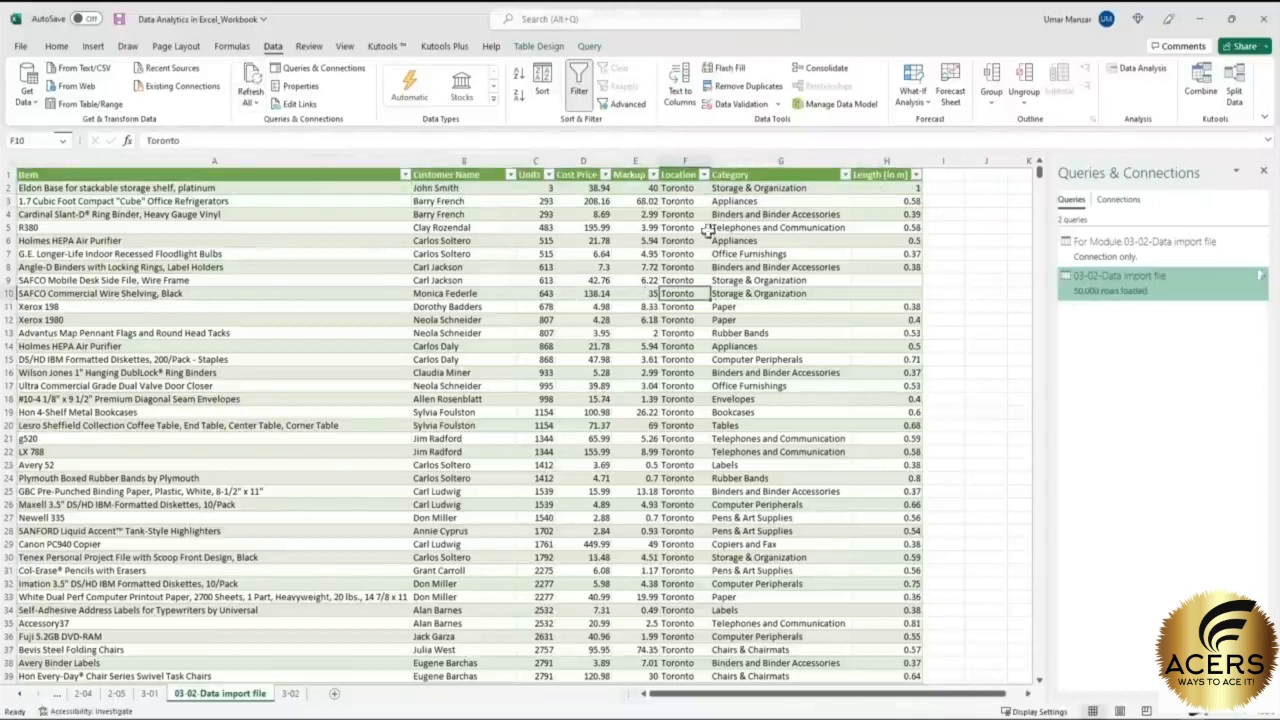
- Check the refreshed Length, Markup and Customer Name values in row 2 and look over the imported table
left_click(888, 186)
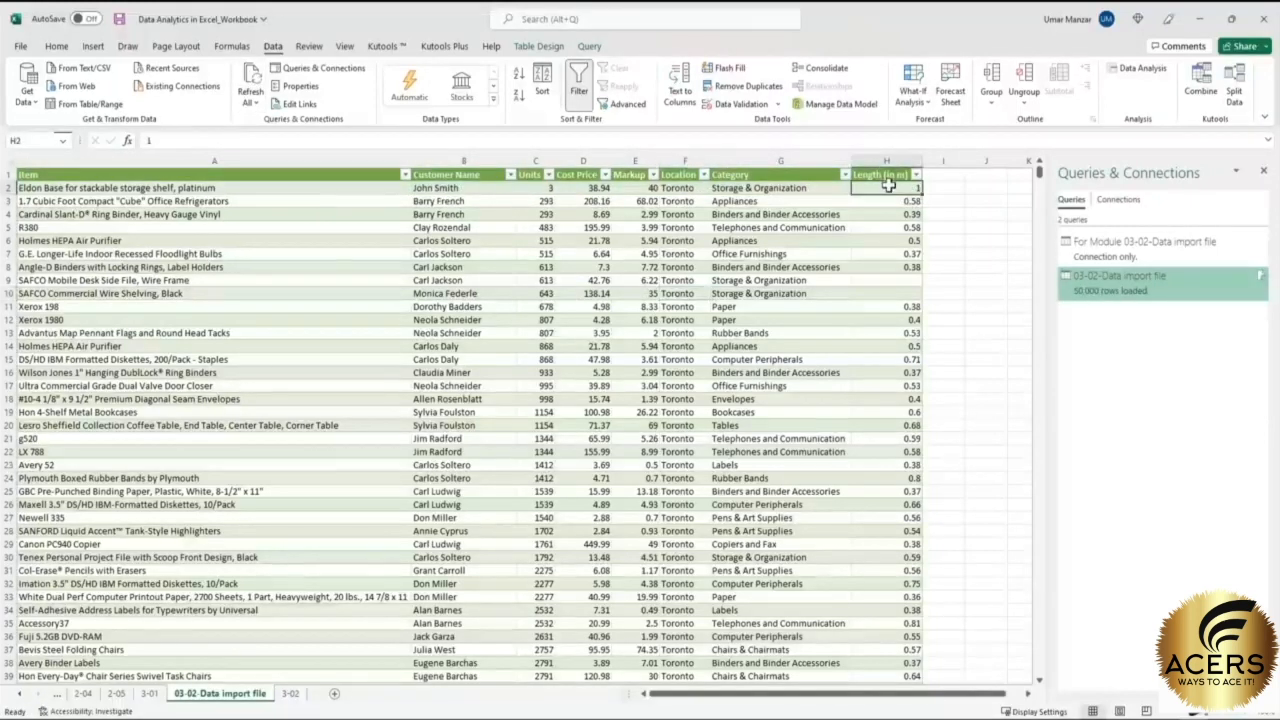
left_click(622, 189)
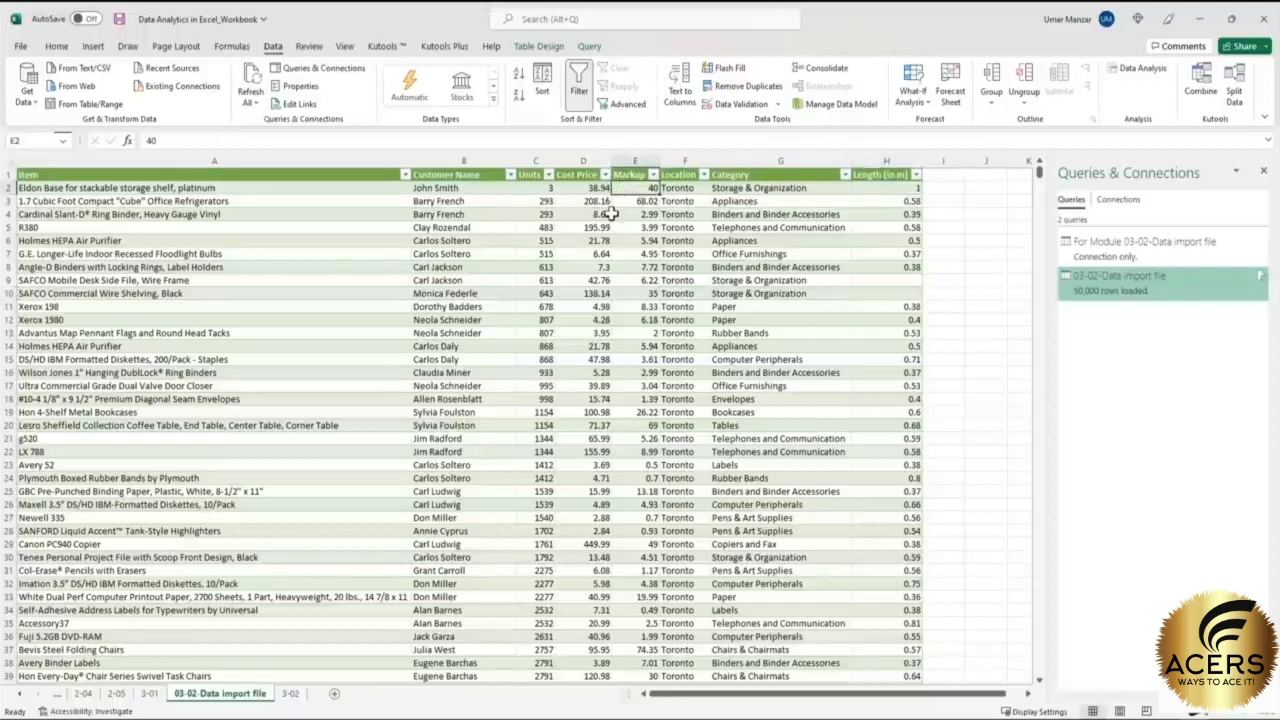
left_click(483, 189)
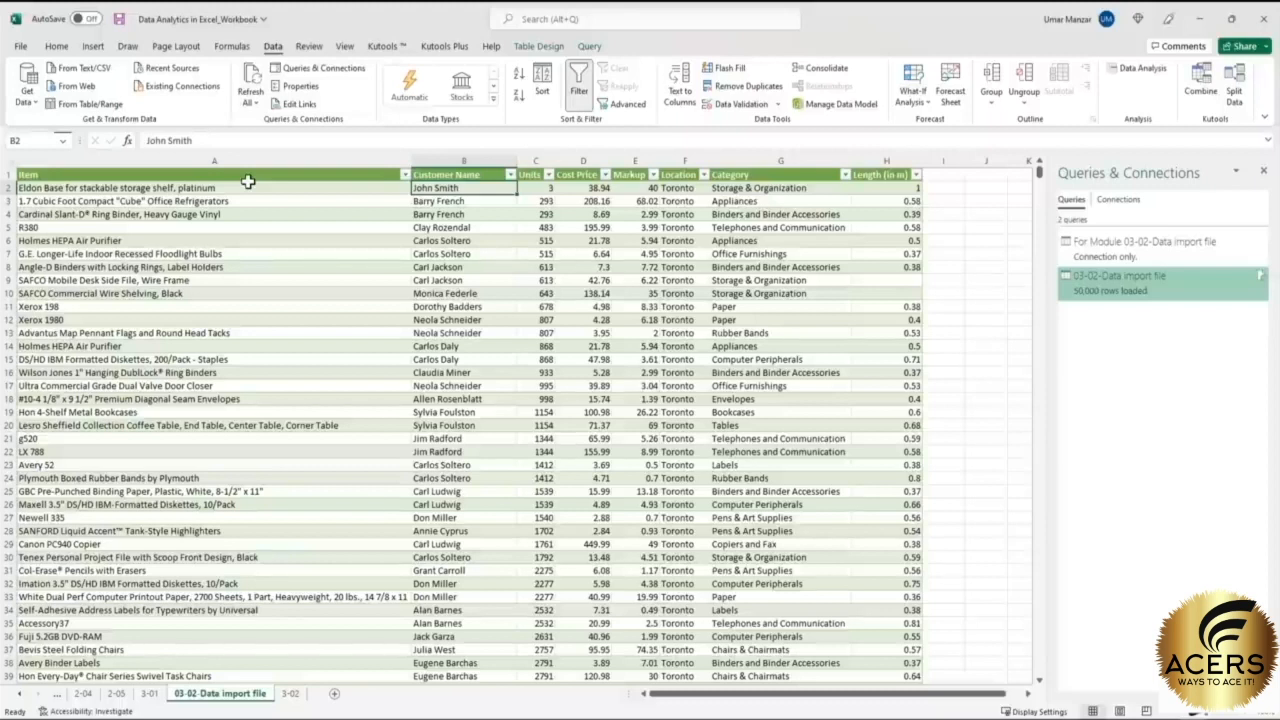
left_click_drag(183, 191, 880, 548)
left_click(757, 412)
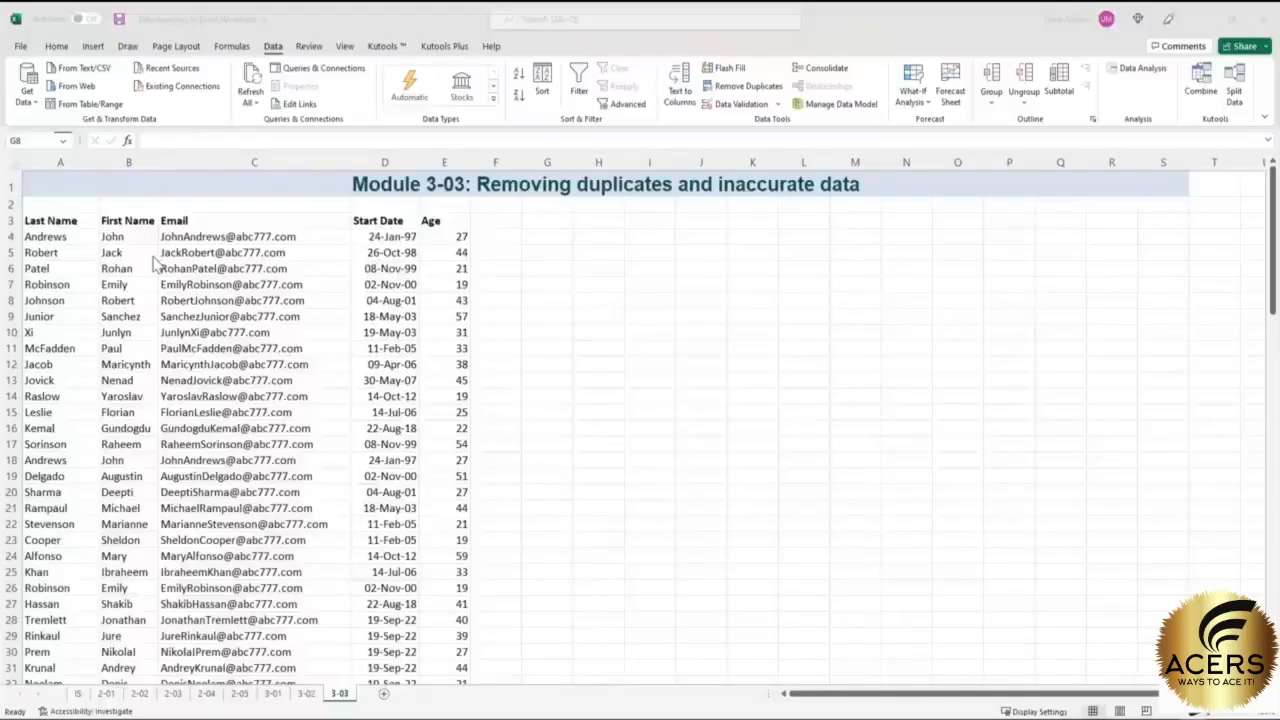
- Review the header row A3:E3 and the Last Name entries in A4:A54 on sheet 3-03
left_click(69, 220)
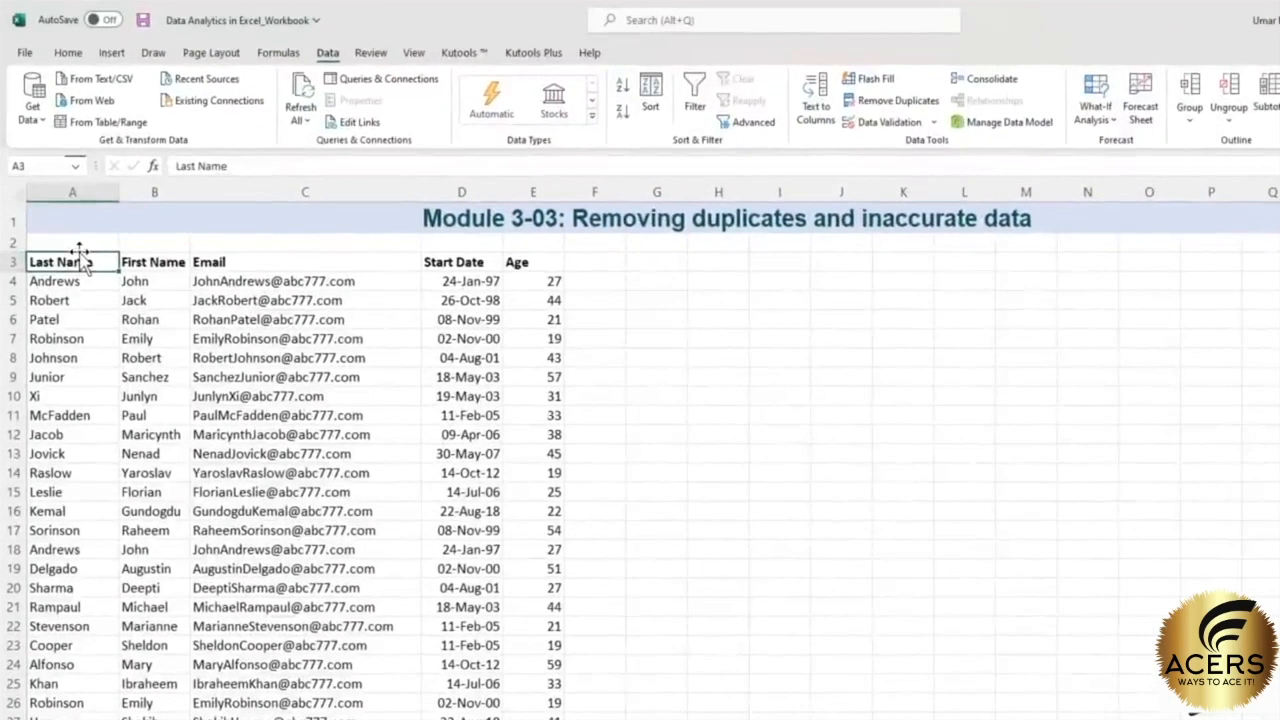
left_click_drag(71, 260, 529, 266)
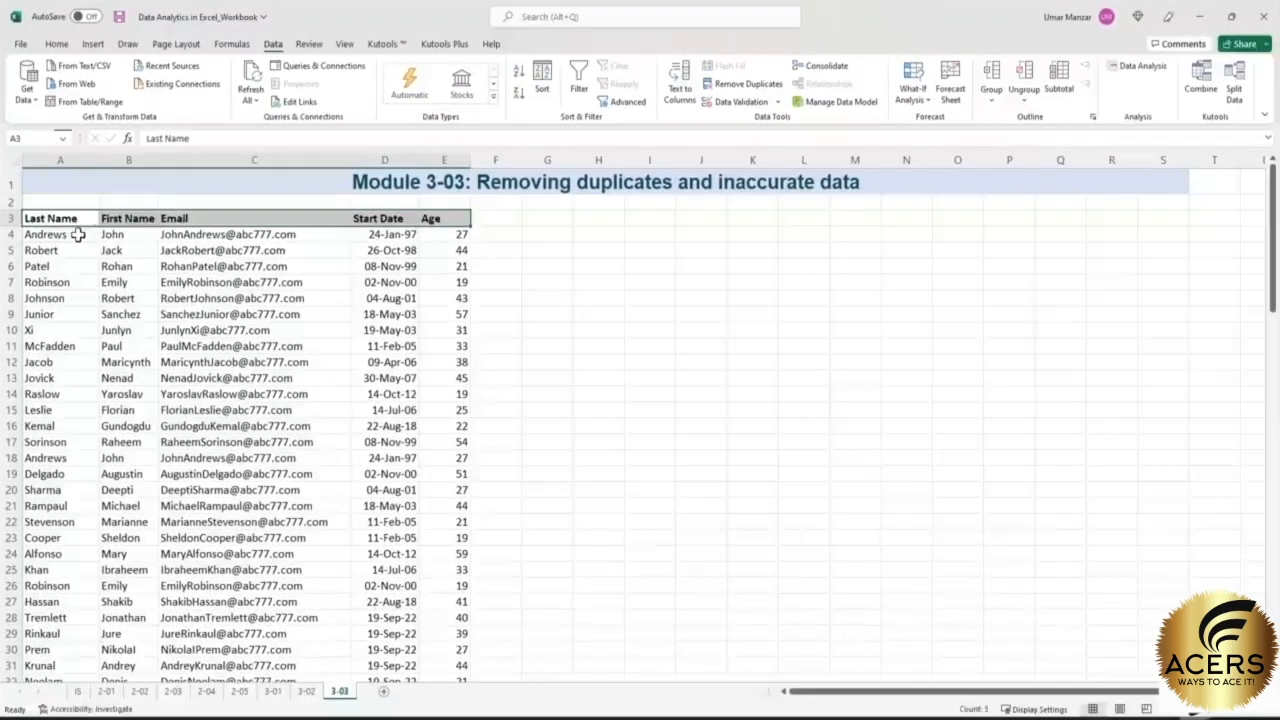
left_click_drag(78, 234, 70, 656)
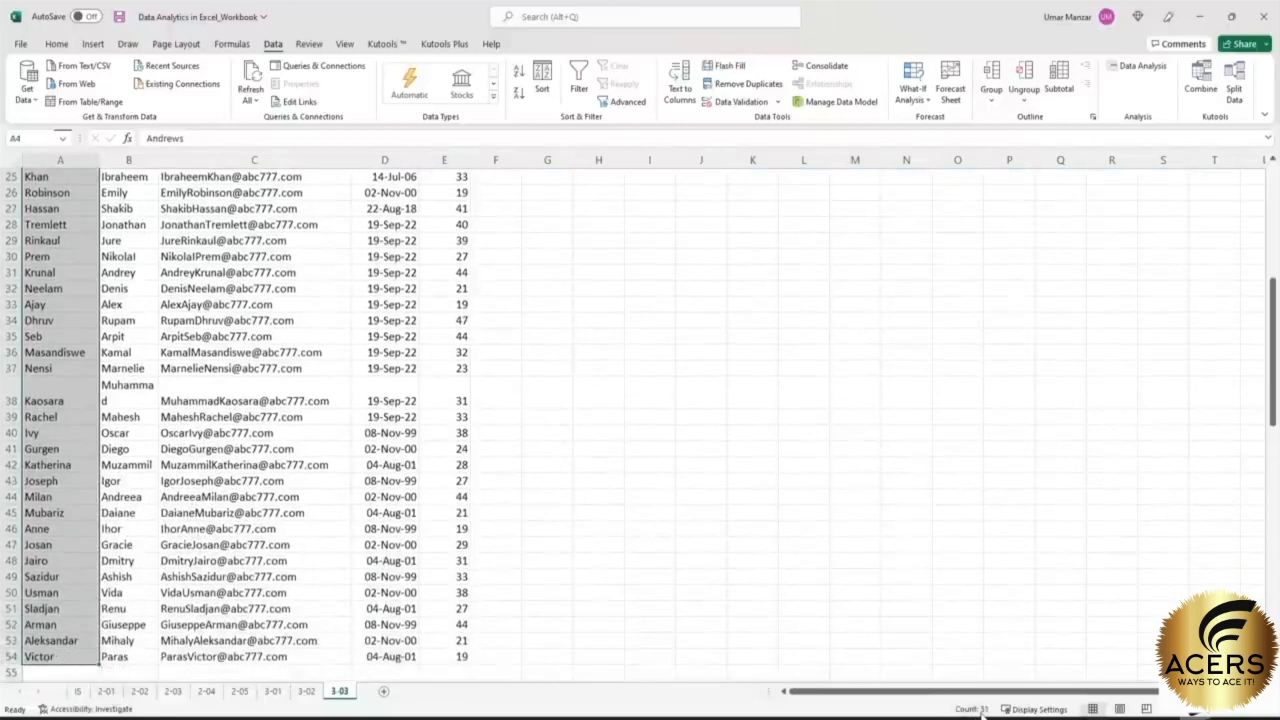
scroll(400, 417, "up", 8)
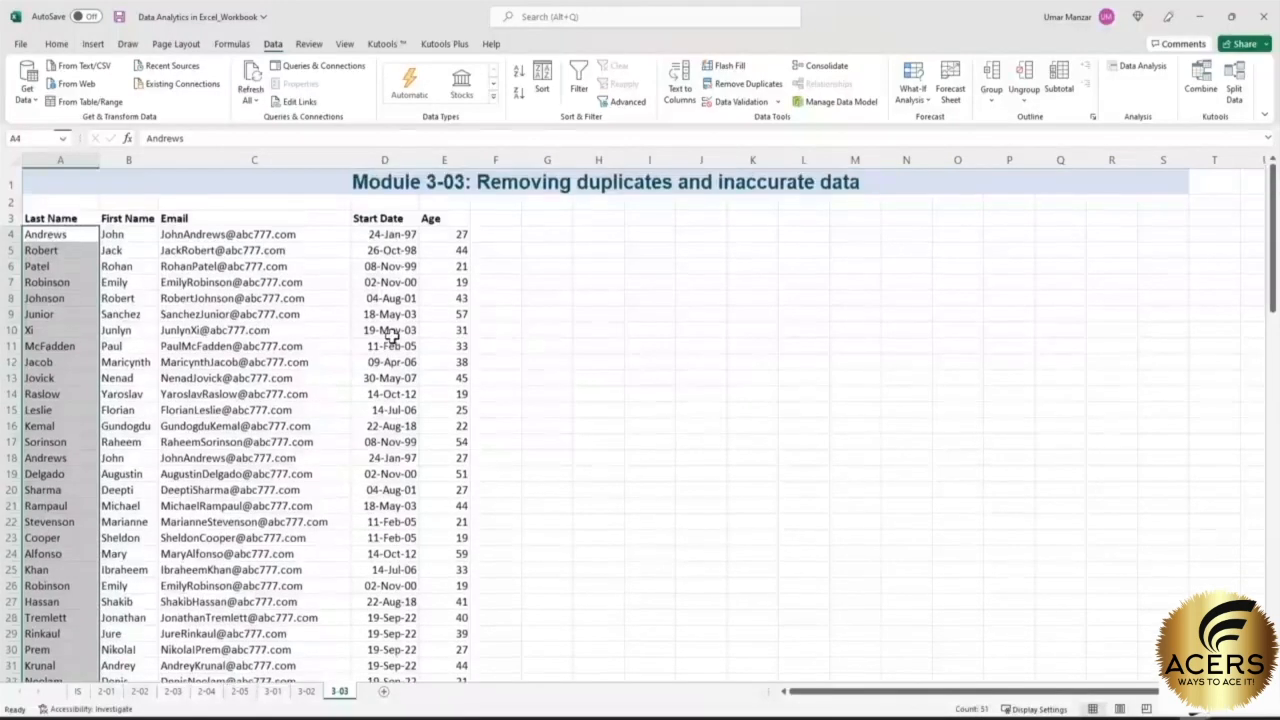
left_click(296, 300)
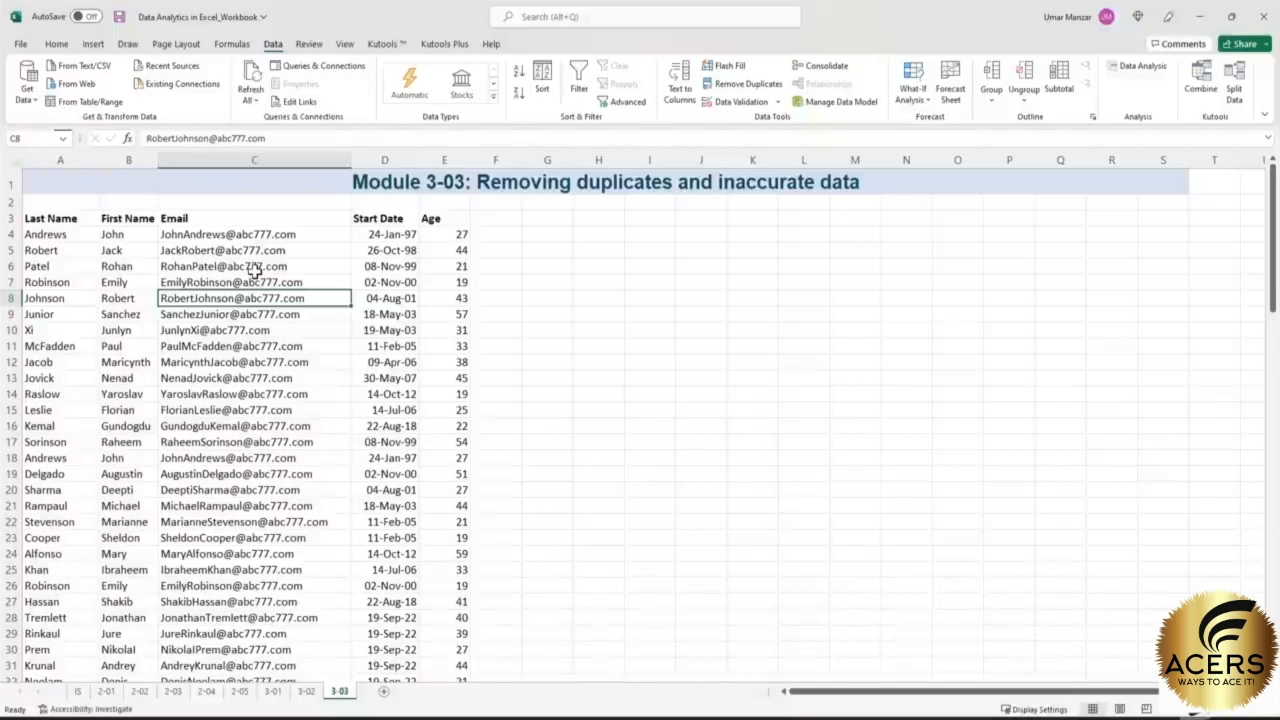
- Compare the records in rows 4 and 18 and in rows 7 and 26 across columns A to E for duplicates
left_click(191, 252)
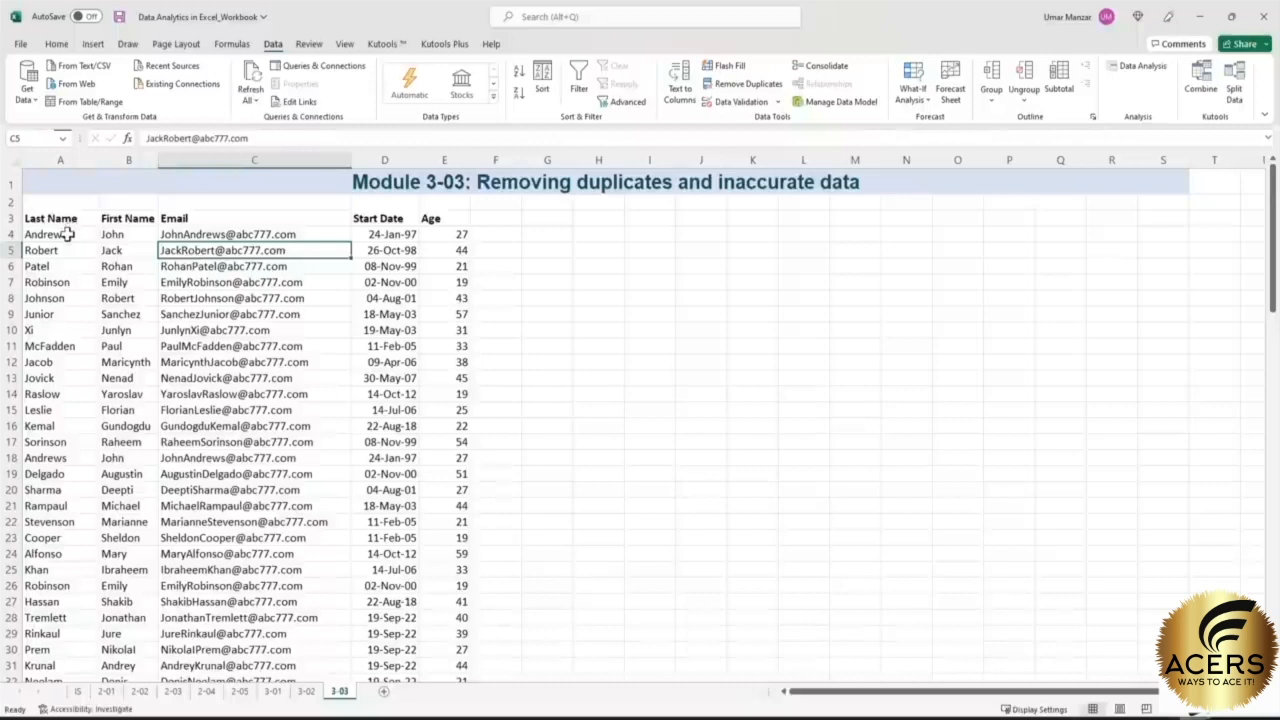
left_click_drag(66, 234, 446, 231)
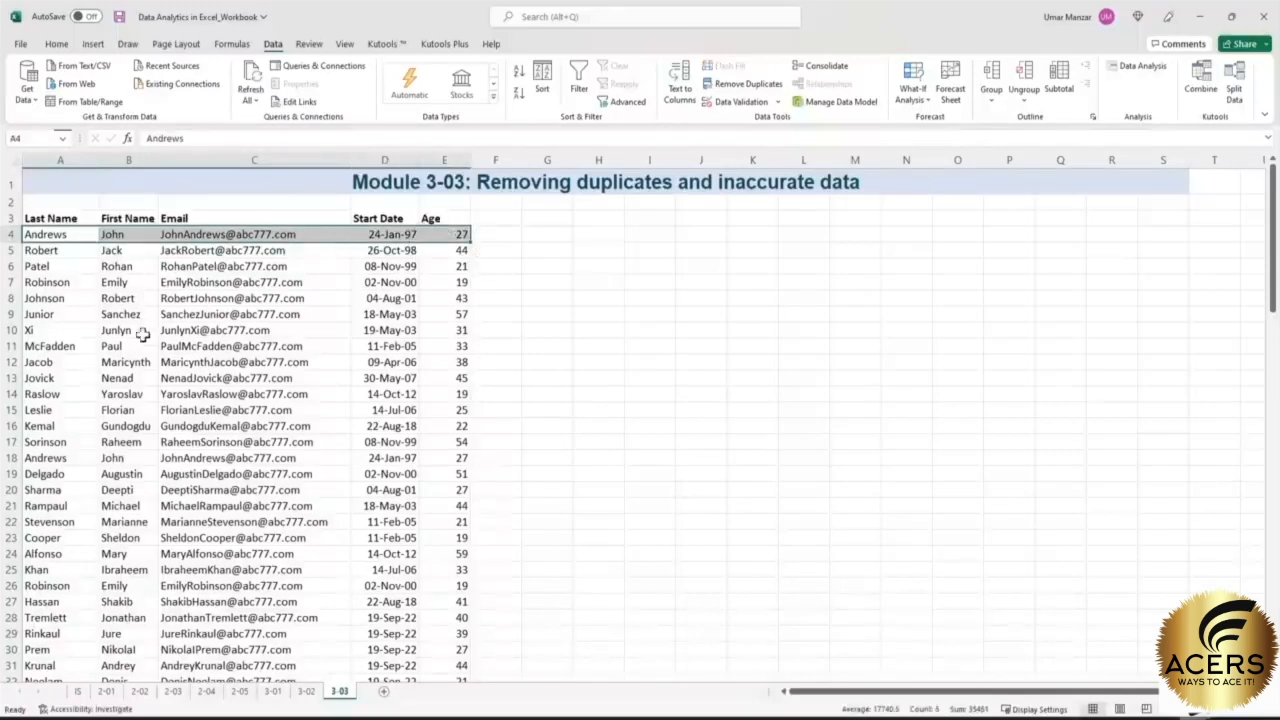
left_click_drag(49, 458, 442, 458)
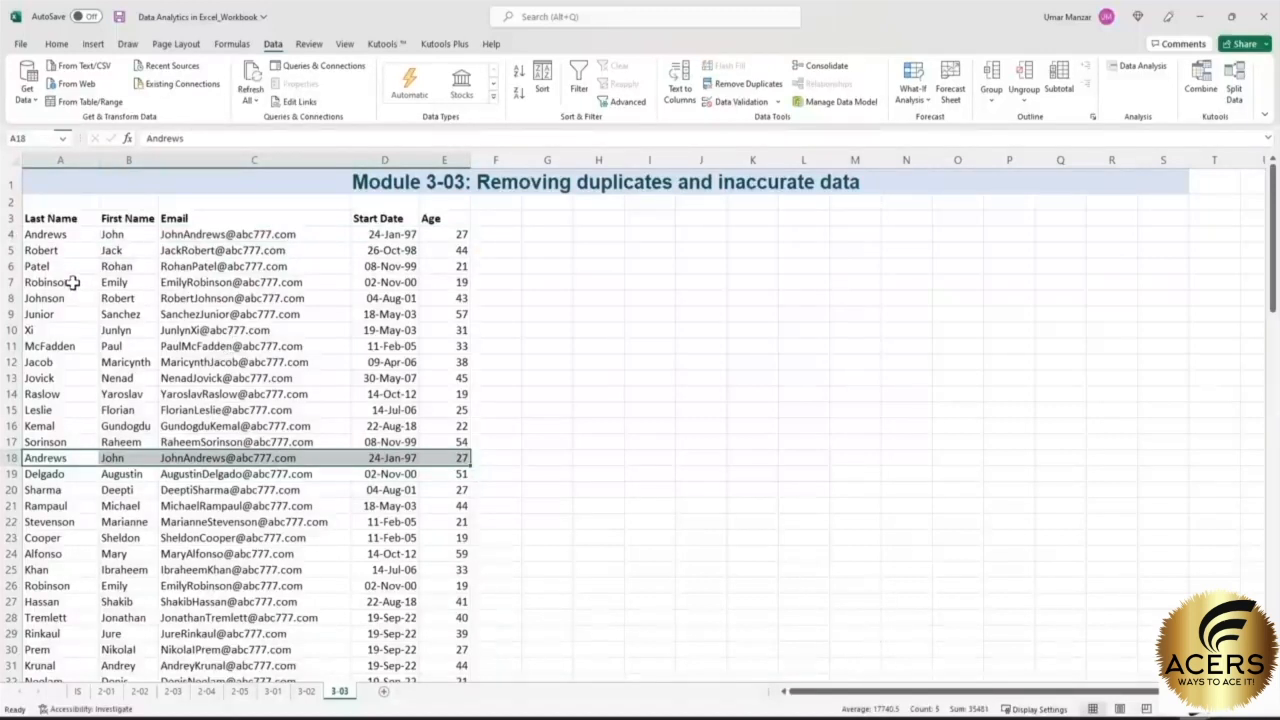
left_click_drag(72, 283, 446, 281)
left_click_drag(60, 586, 458, 583)
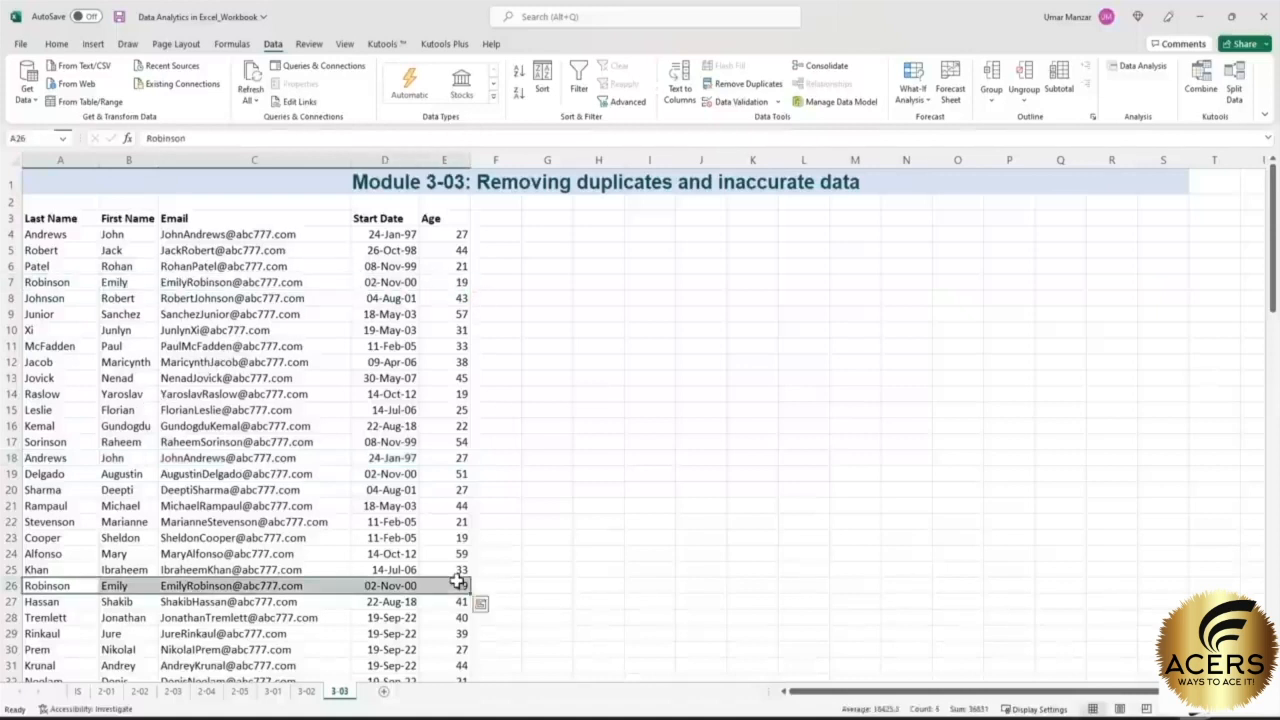
left_click(282, 346)
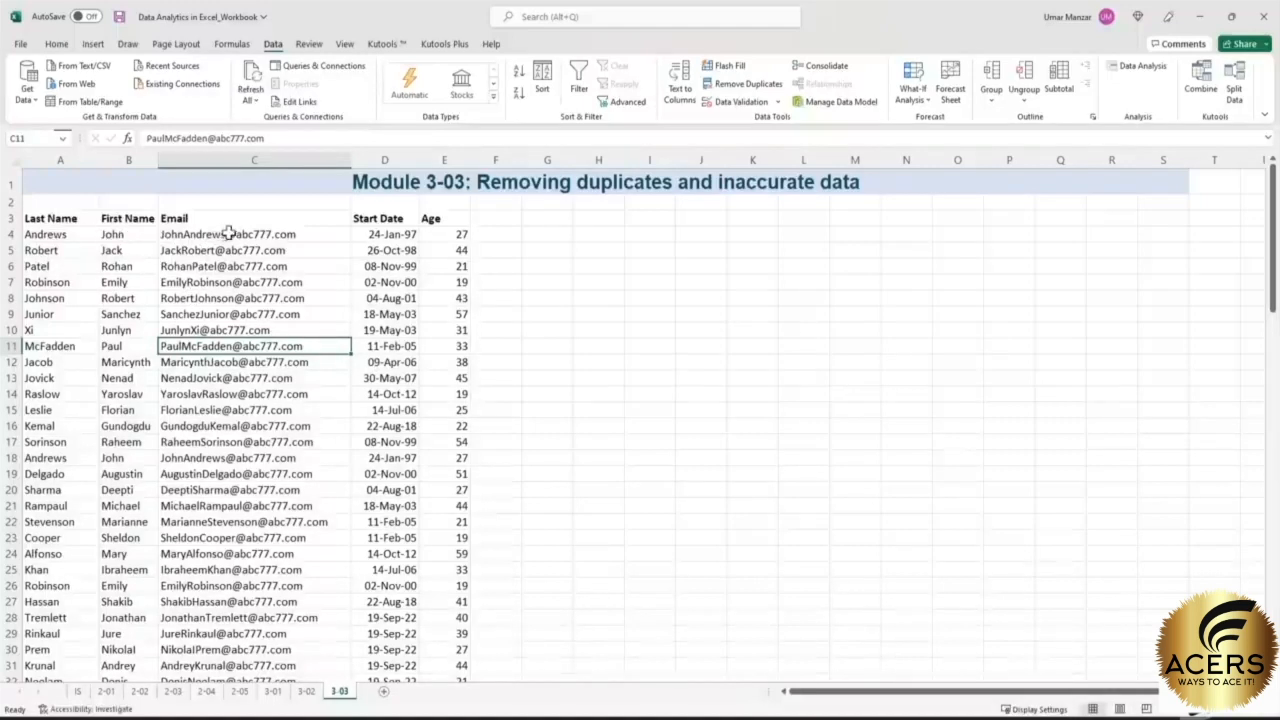
left_click(443, 234)
left_click_drag(443, 234, 62, 236)
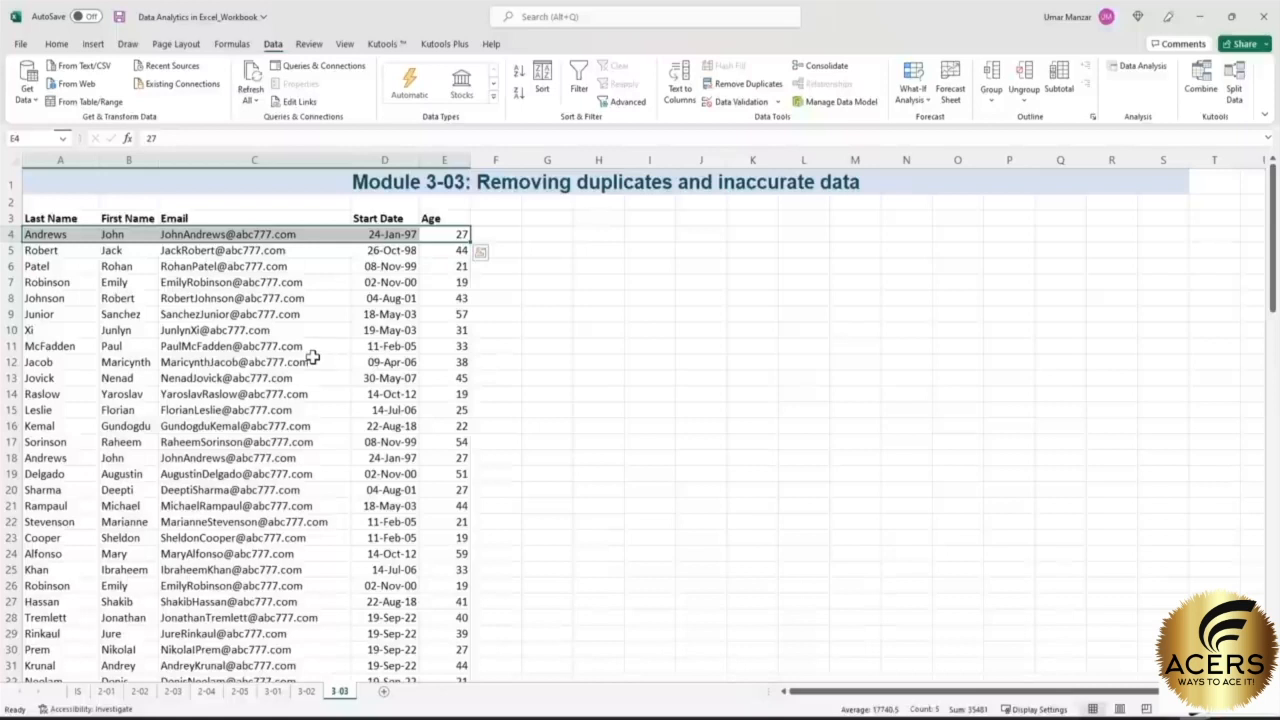
- Open the Advanced Filter for the employee list and check that the list range A3:E54 covers all the data
scroll(316, 357, "down", 1)
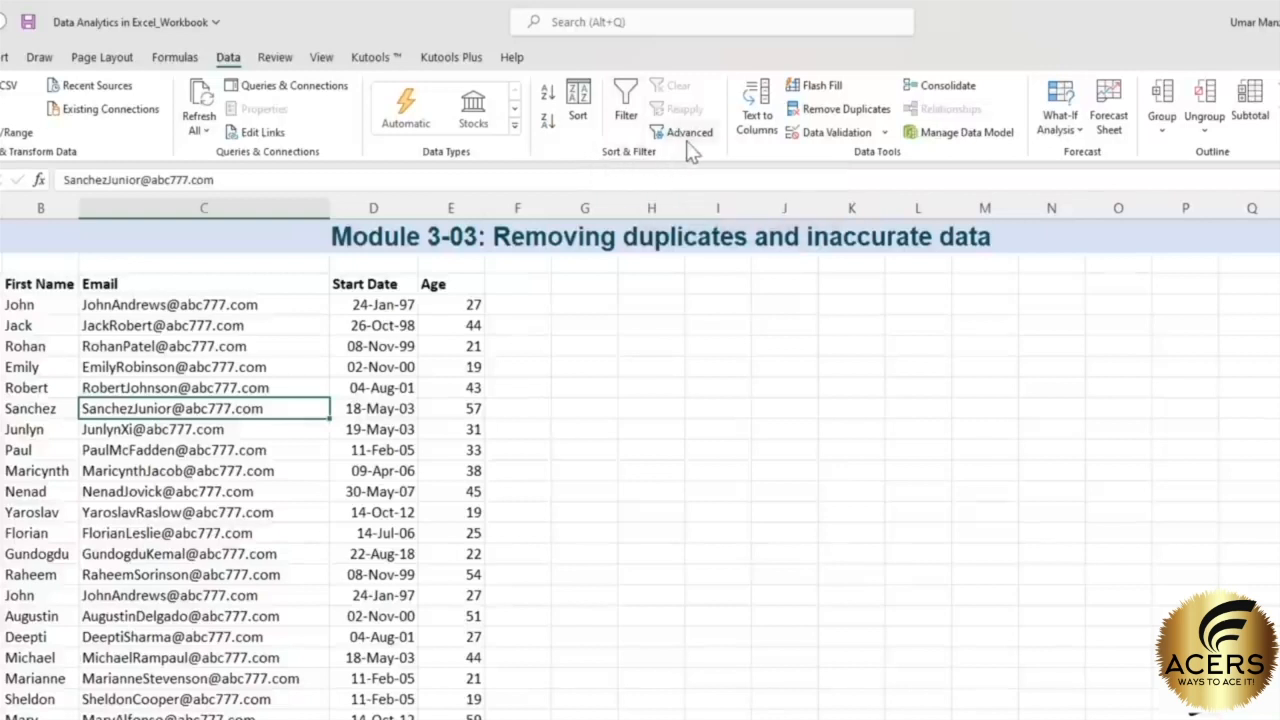
left_click(689, 140)
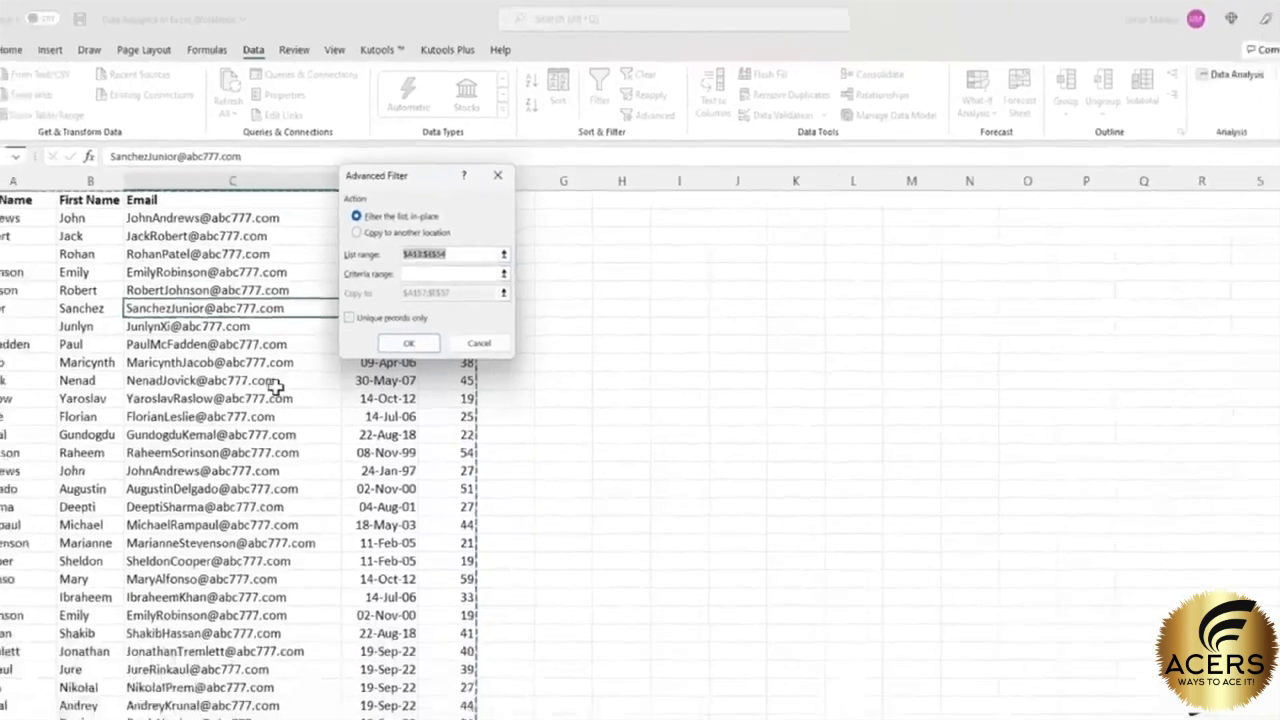
scroll(276, 388, "down", 12)
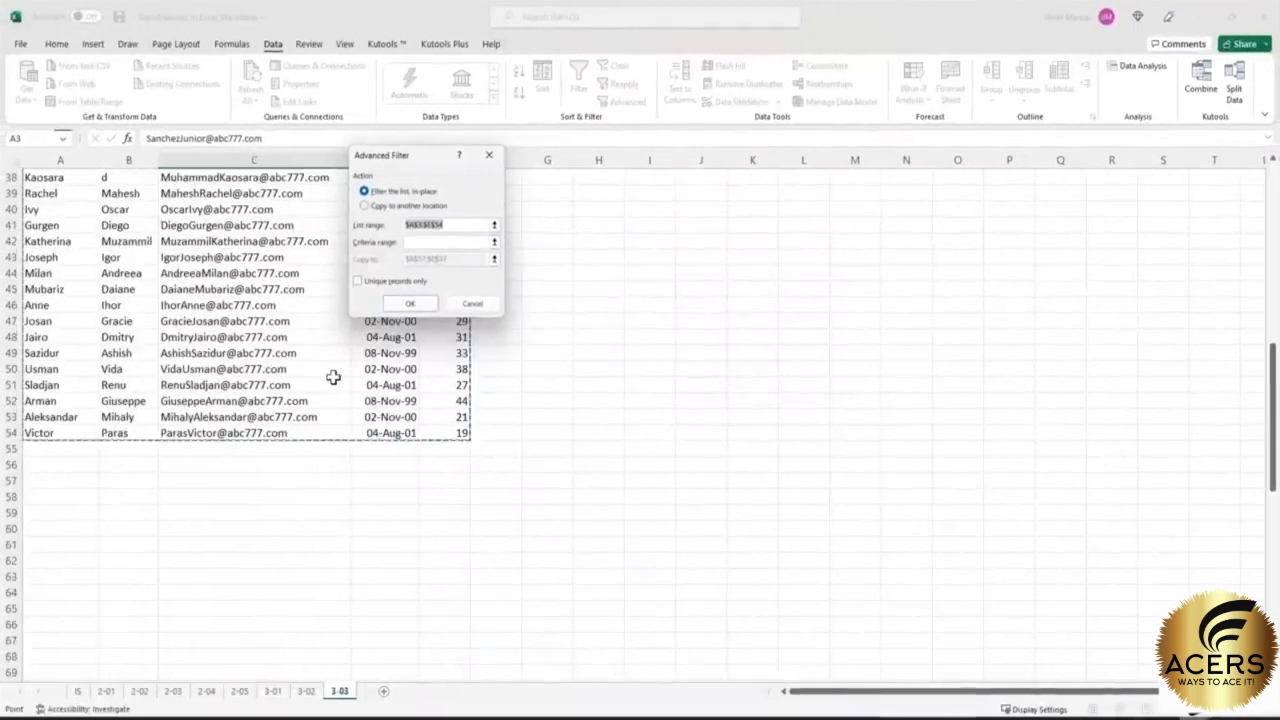
scroll(333, 377, "up", 4)
scroll(314, 494, "up", 4)
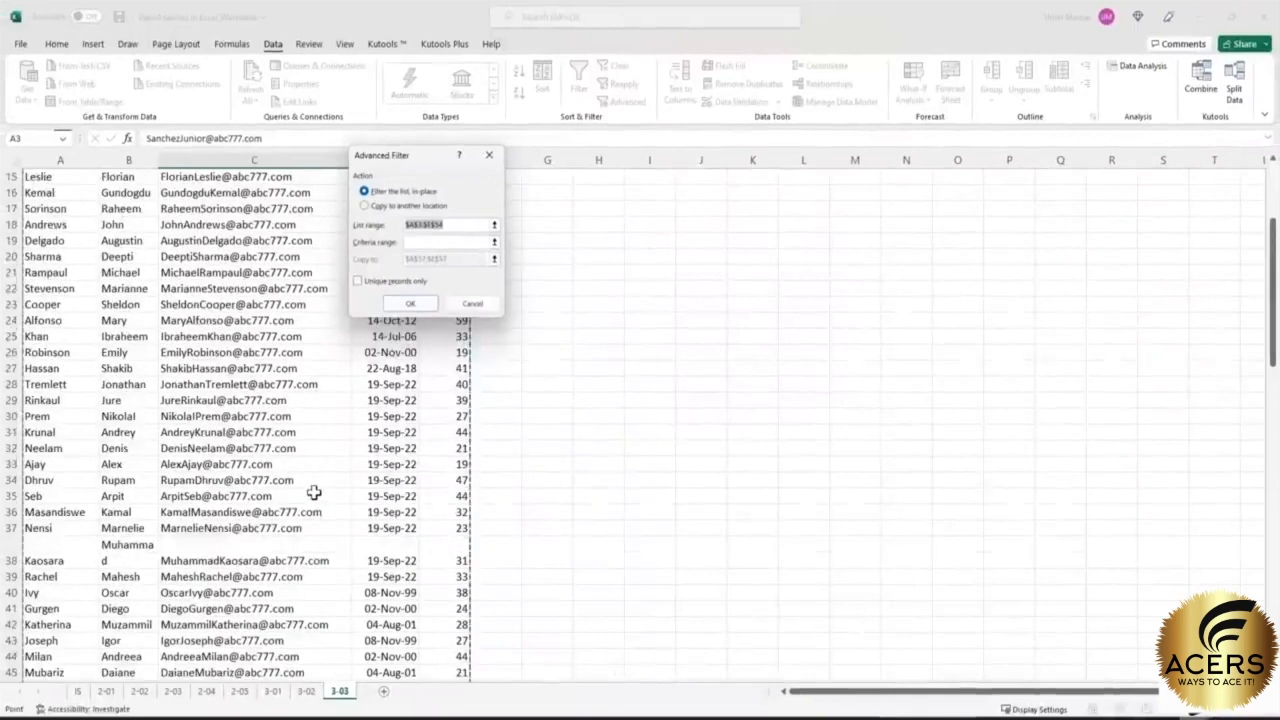
scroll(314, 494, "up", 5)
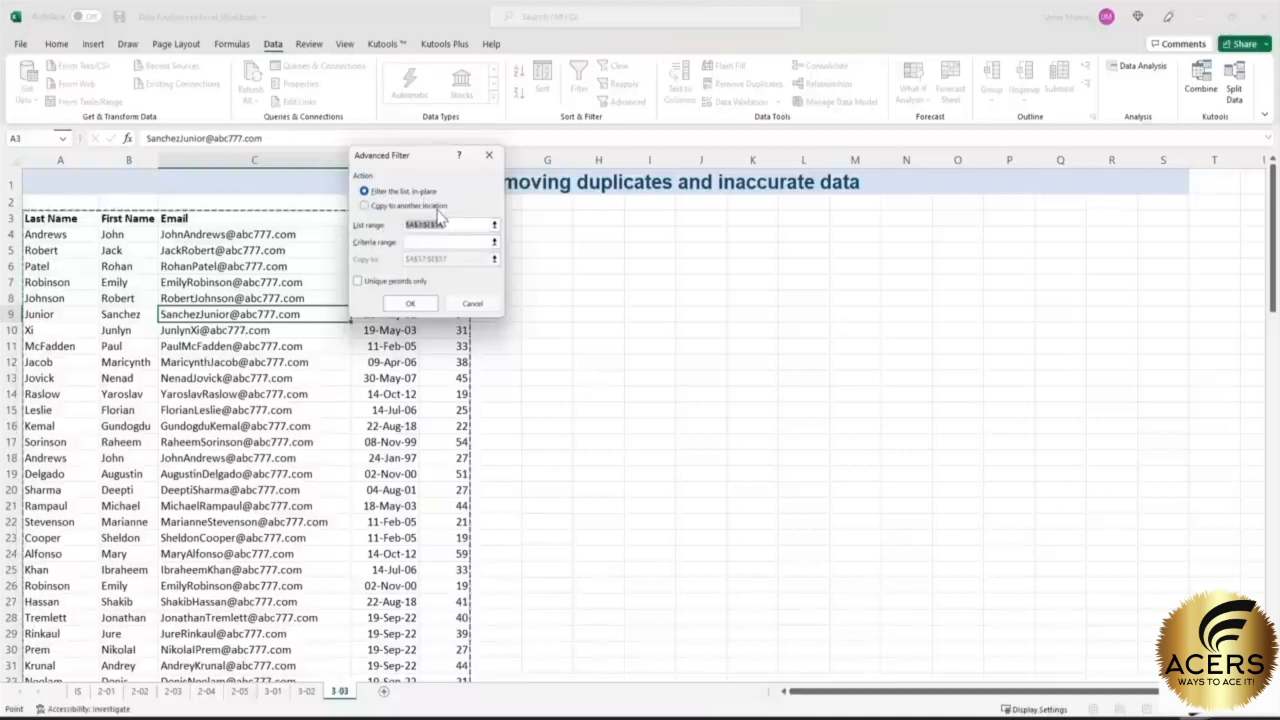
- Copy only the unique records of the list A3:E54 to A57:E57 using Advanced Filter
left_click(366, 206)
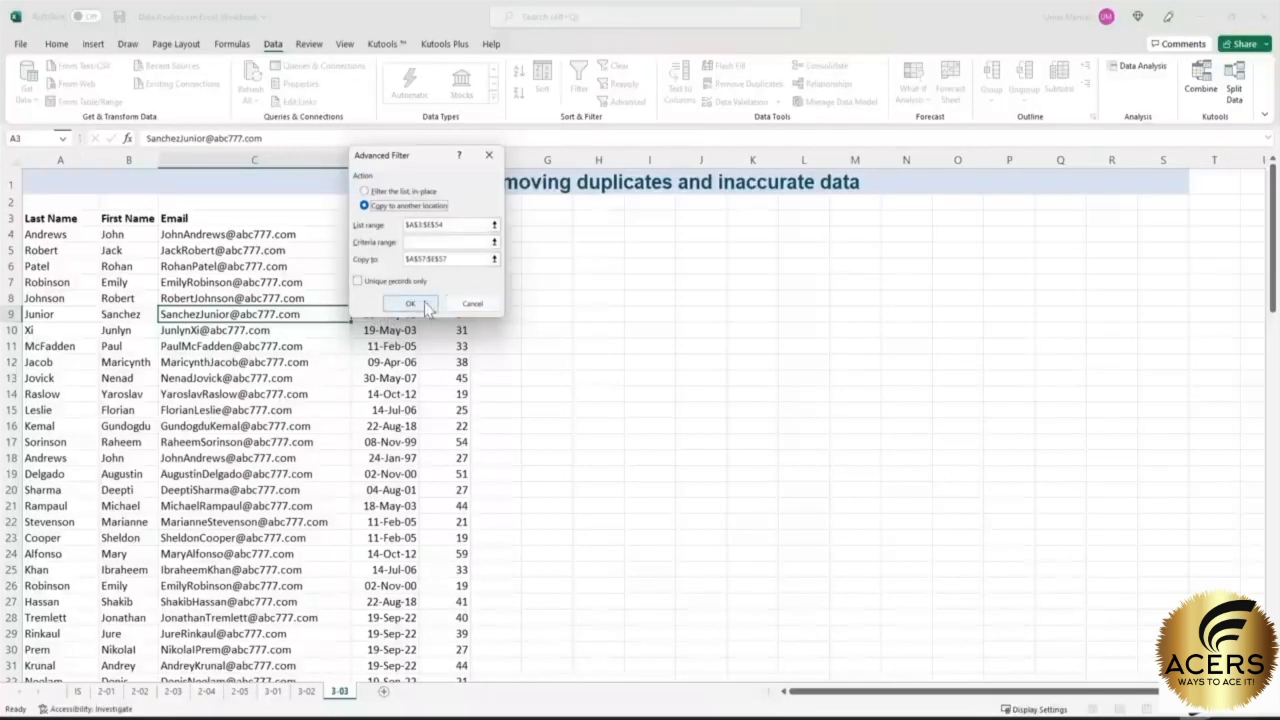
left_click(494, 259)
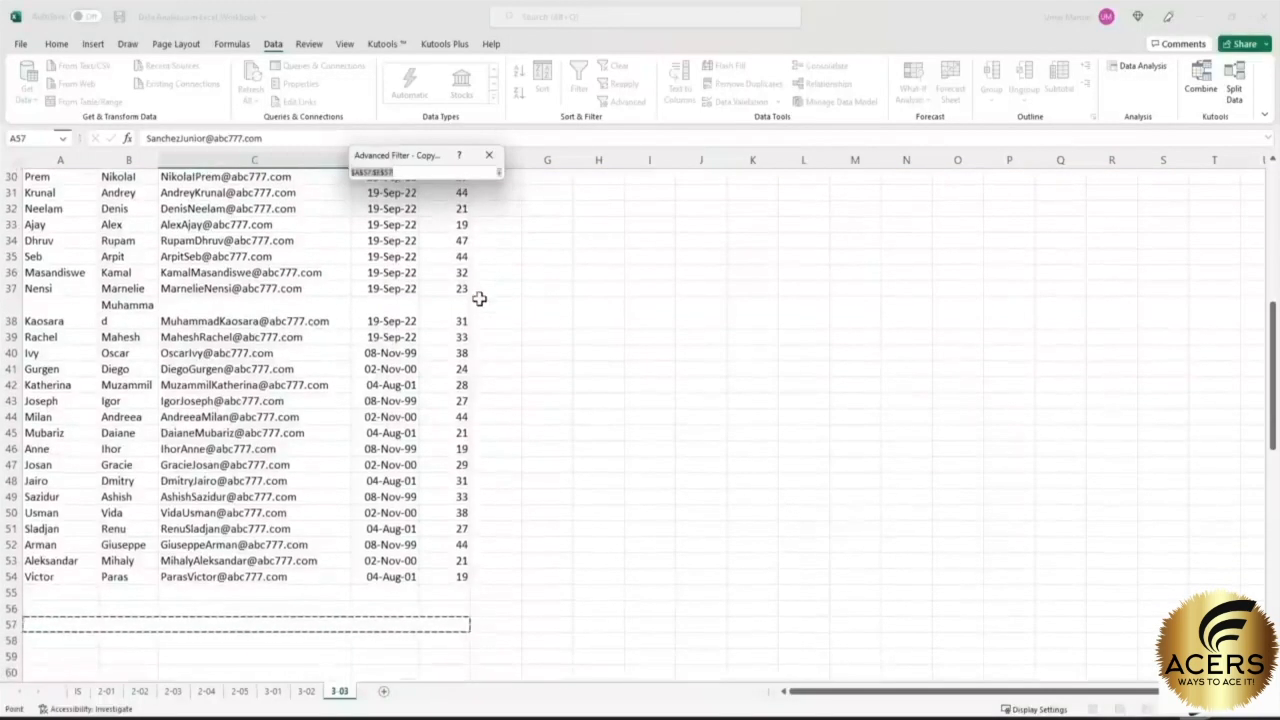
scroll(485, 450, "down", 1)
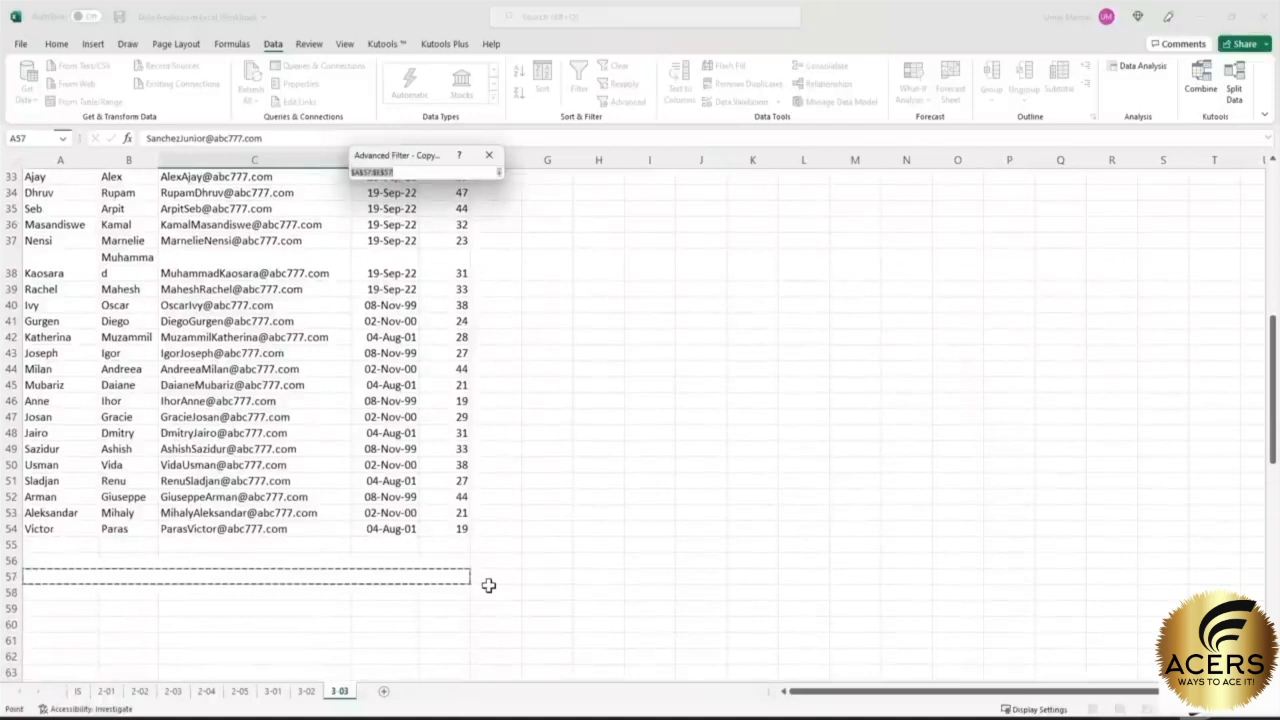
left_click(500, 172)
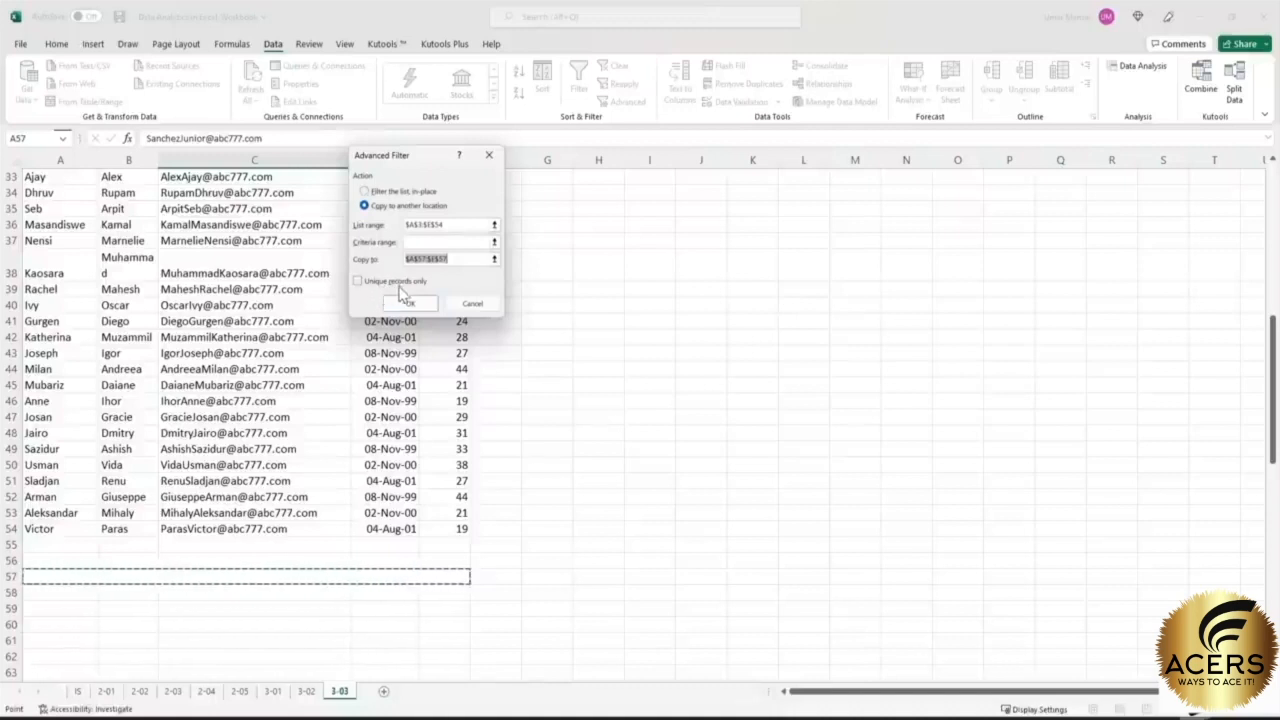
left_click(359, 283)
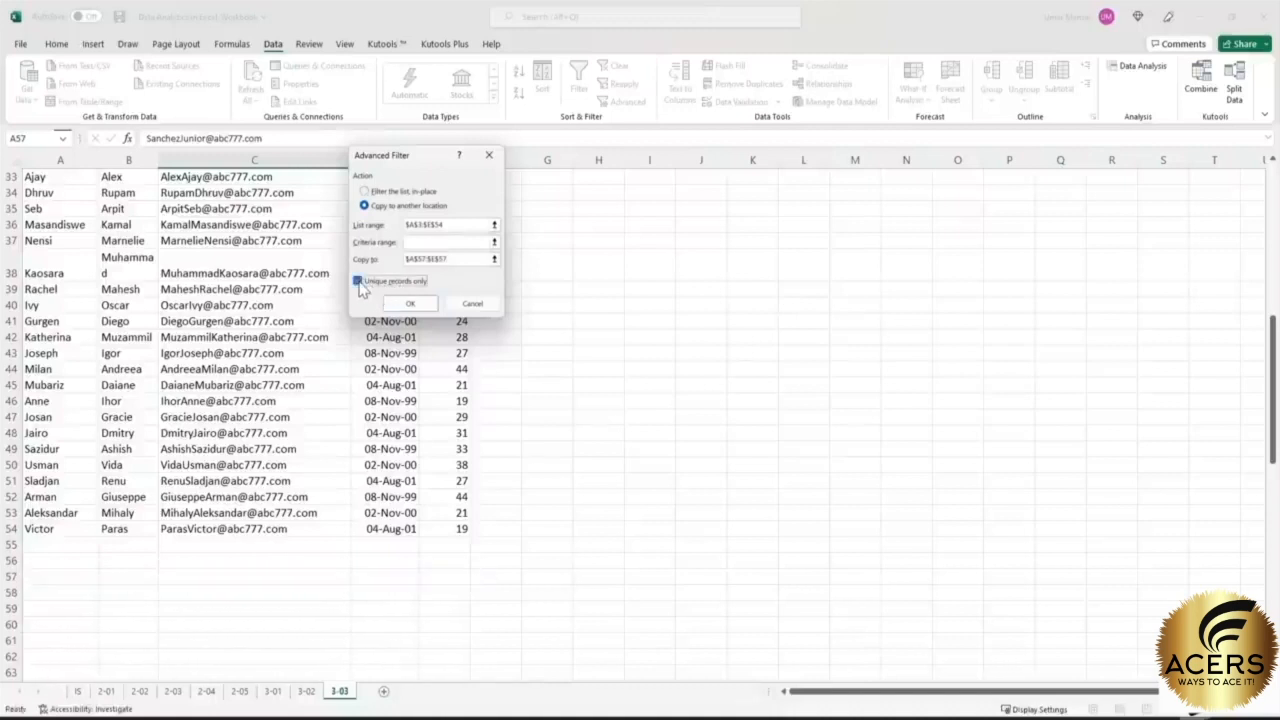
left_click(405, 306)
- Compare the record counts of the unique copy and the original list by selecting each one's Last Name entries
scroll(346, 323, "down", 14)
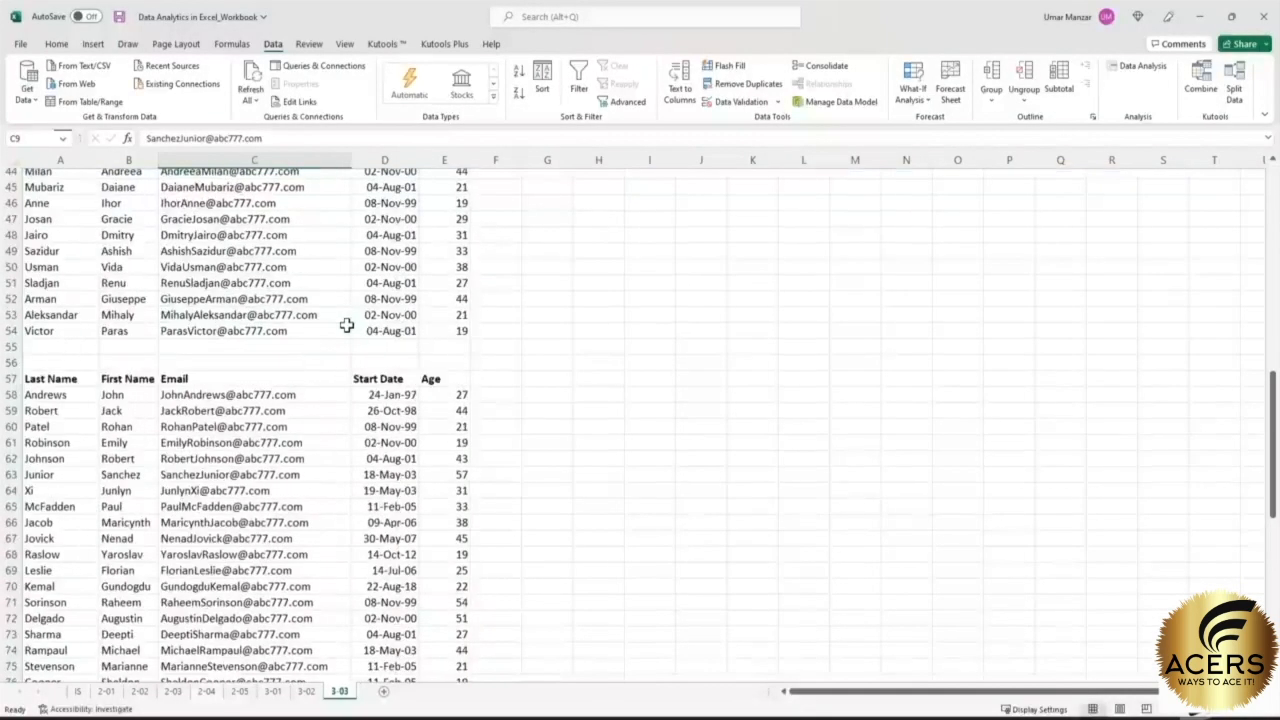
scroll(270, 383, "down", 2)
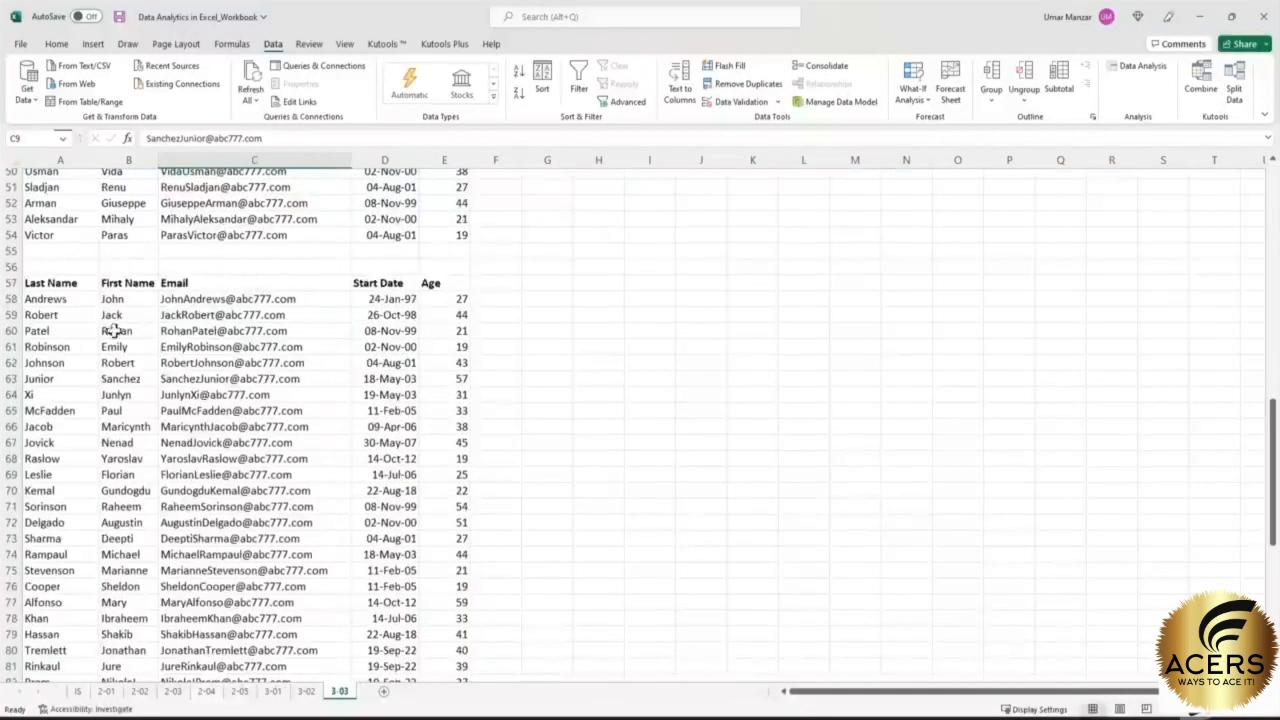
left_click(60, 299)
left_click_drag(60, 299, 57, 656)
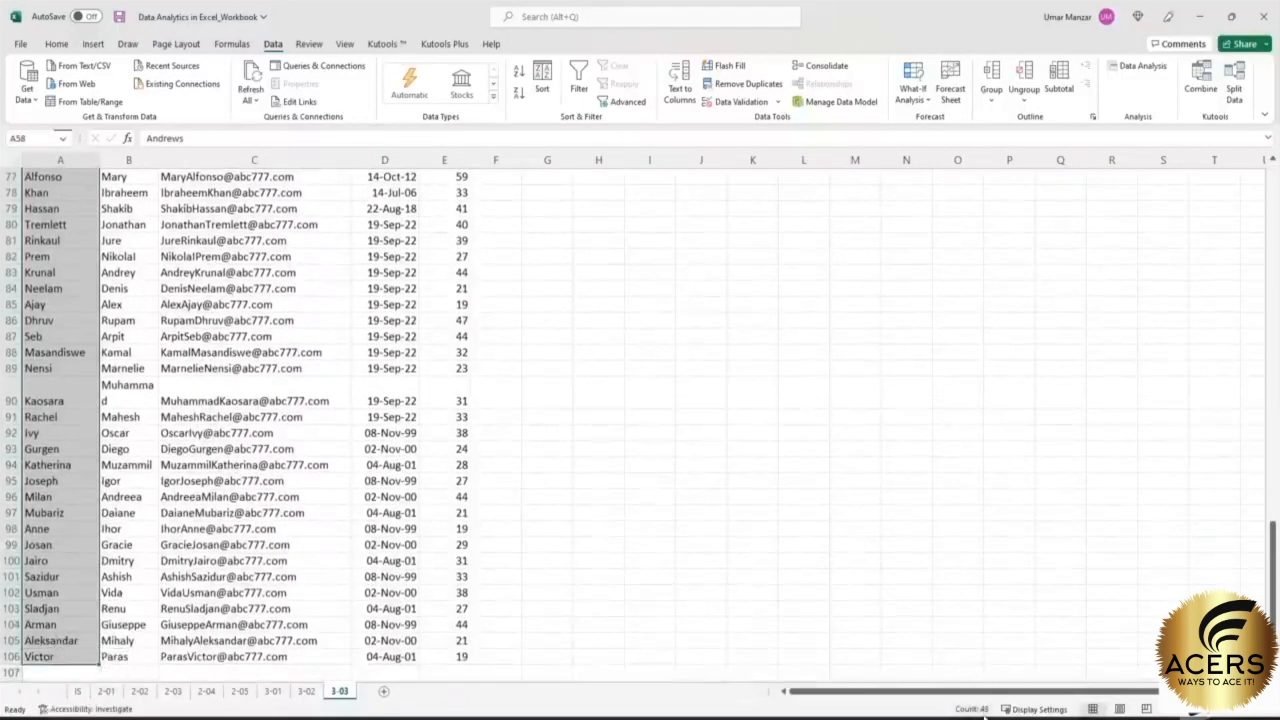
scroll(323, 431, "up", 20)
scroll(323, 431, "down", 10)
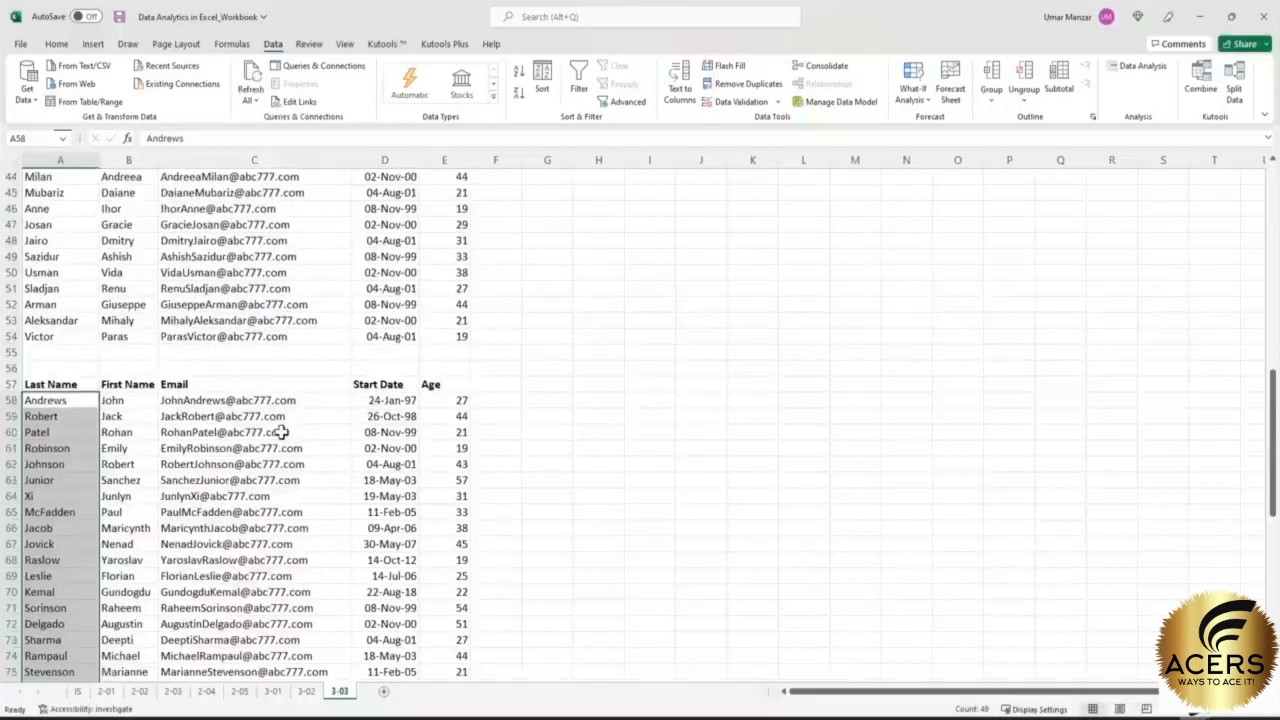
scroll(323, 431, "up", 5)
left_click_drag(42, 576, 35, 206)
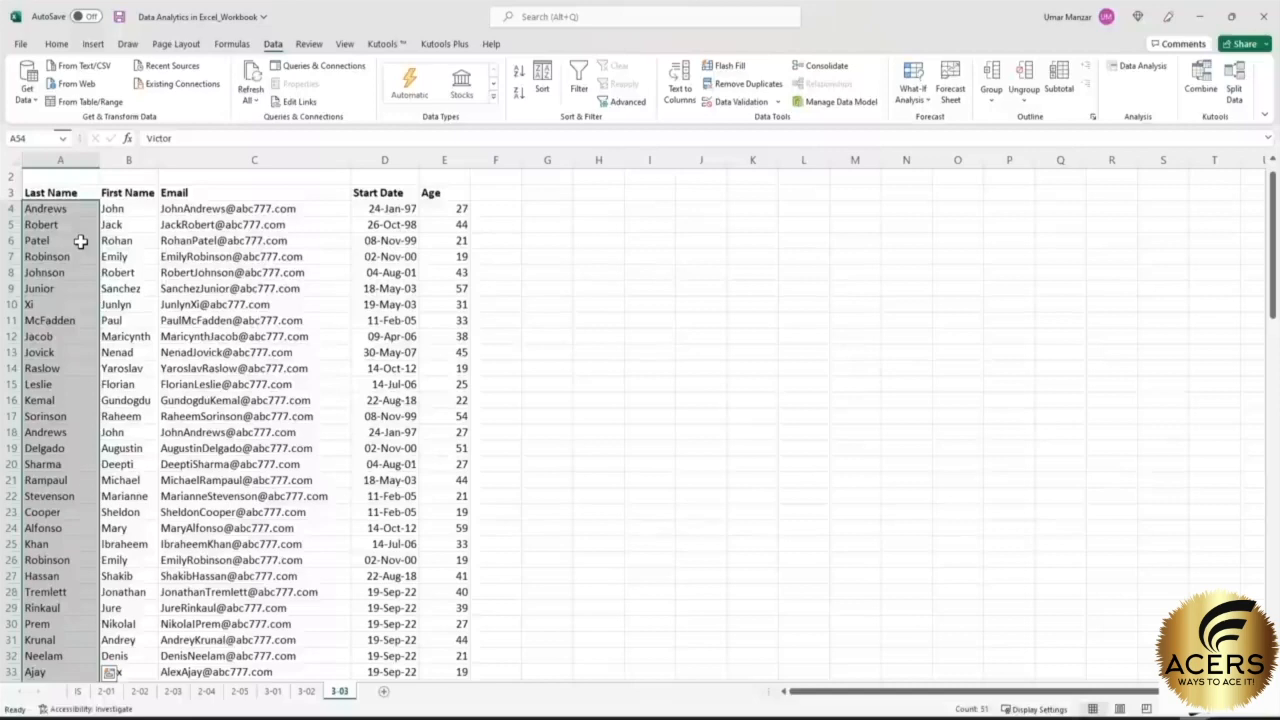
scroll(81, 241, "down", 14)
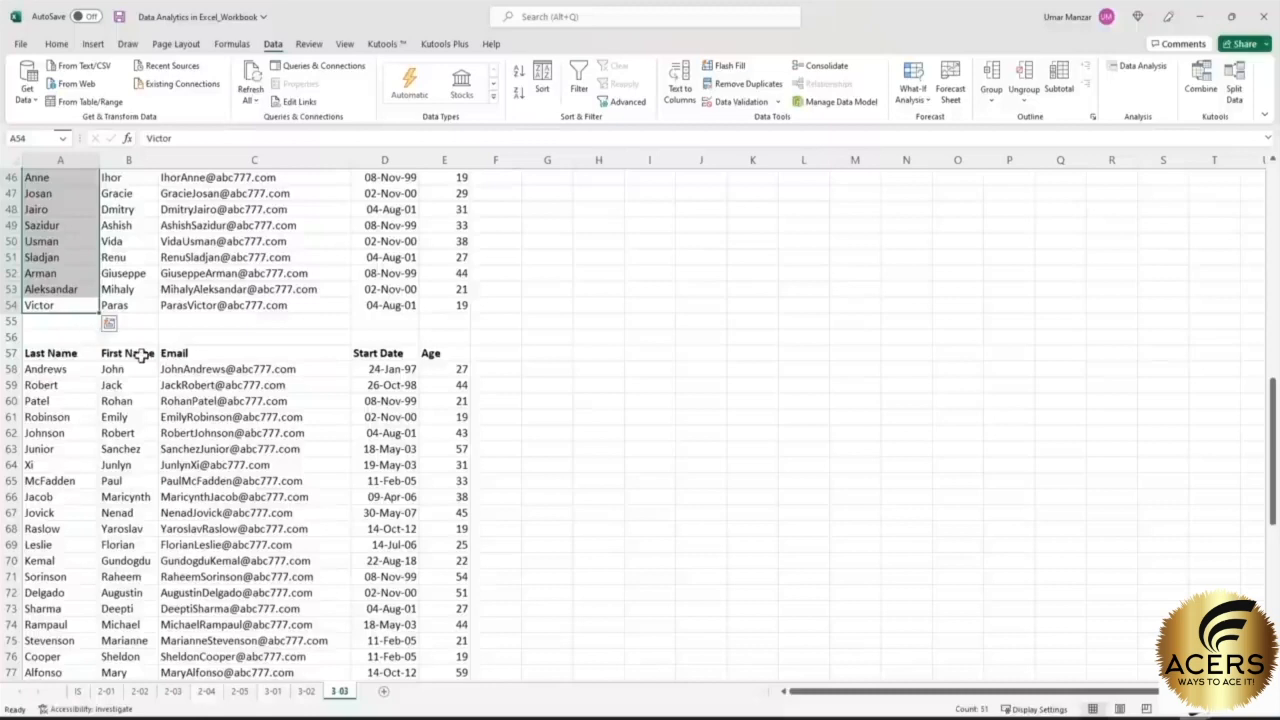
scroll(286, 290, "up", 15)
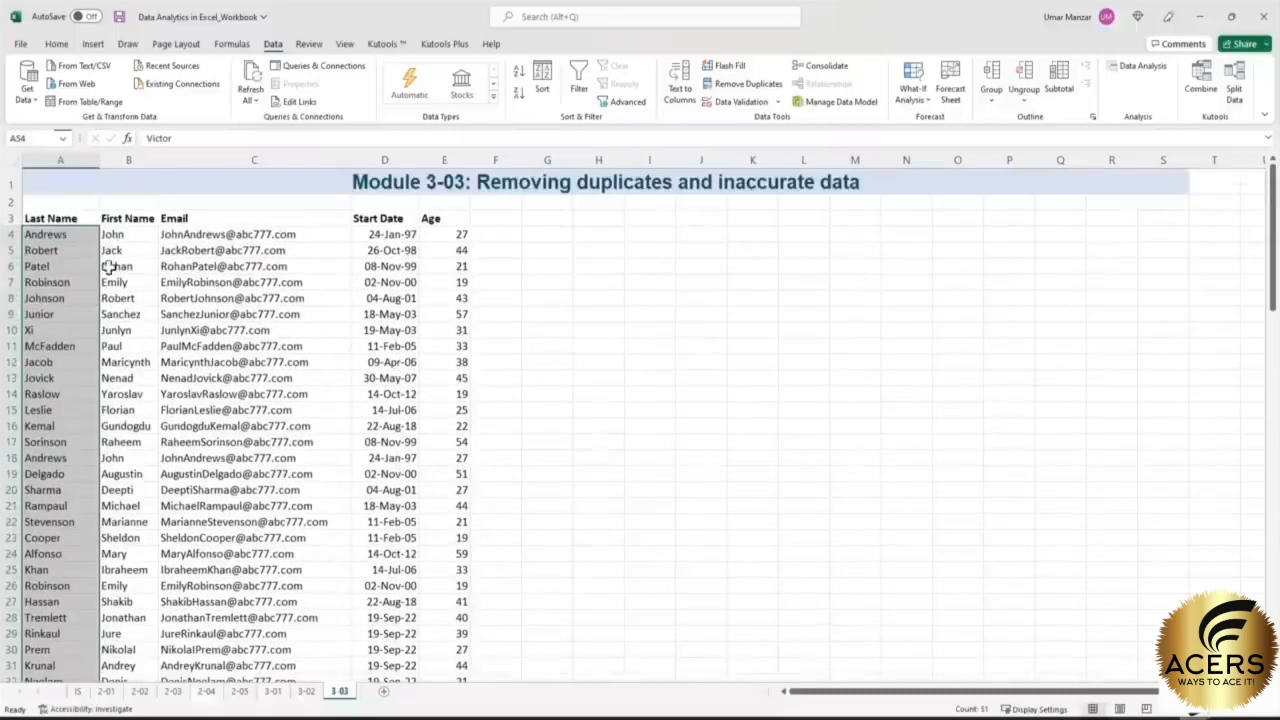
- Filter the list A3:E54 in place for unique records only with Advanced Filter, and undo the filter
left_click(68, 236)
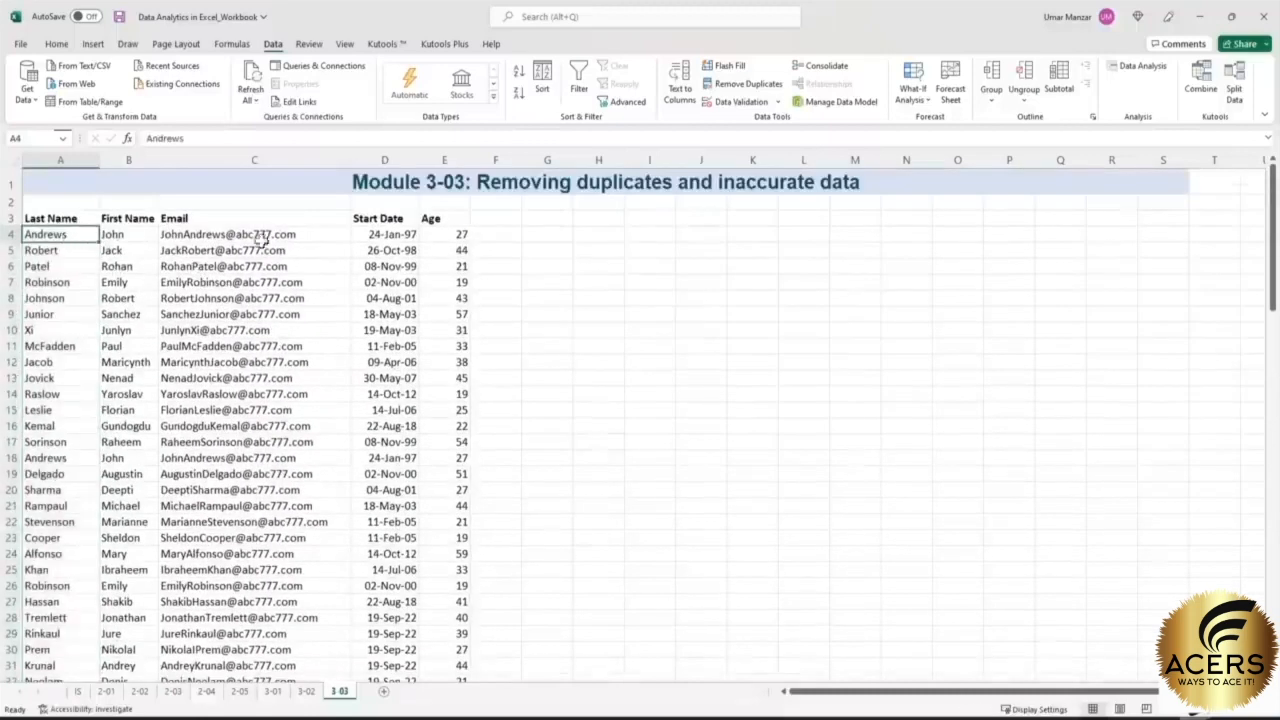
left_click(636, 104)
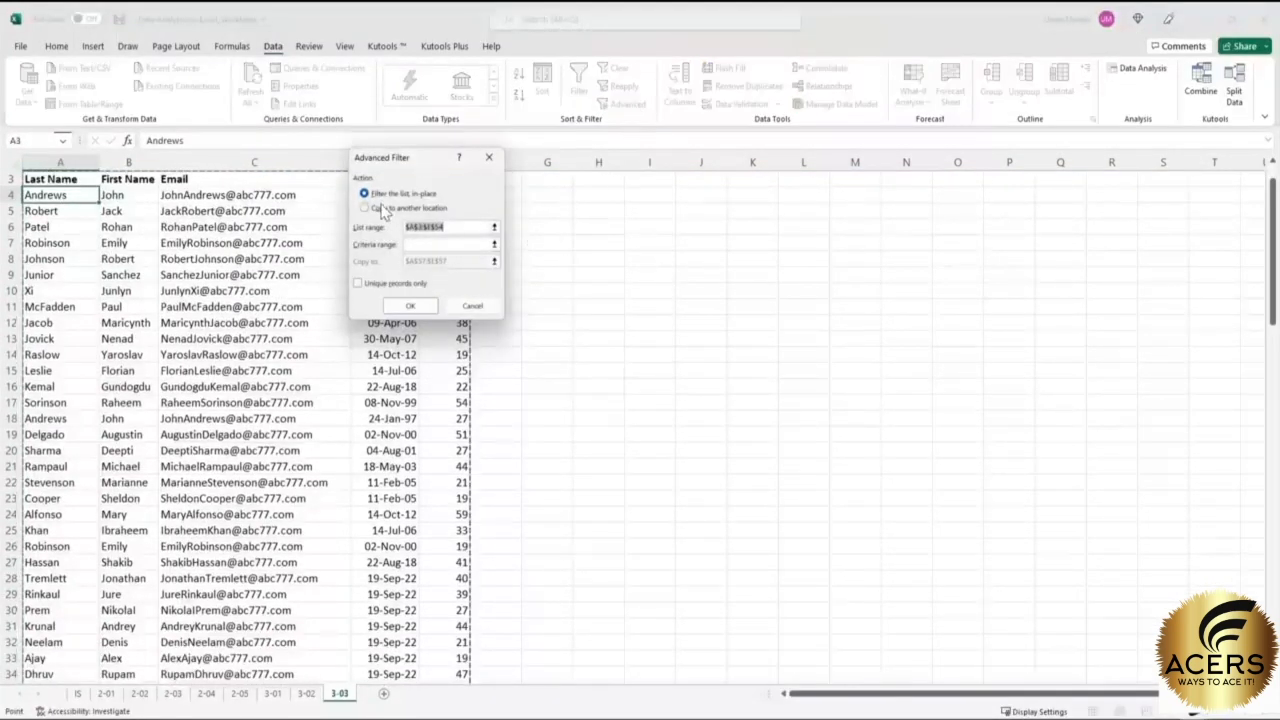
left_click(401, 285)
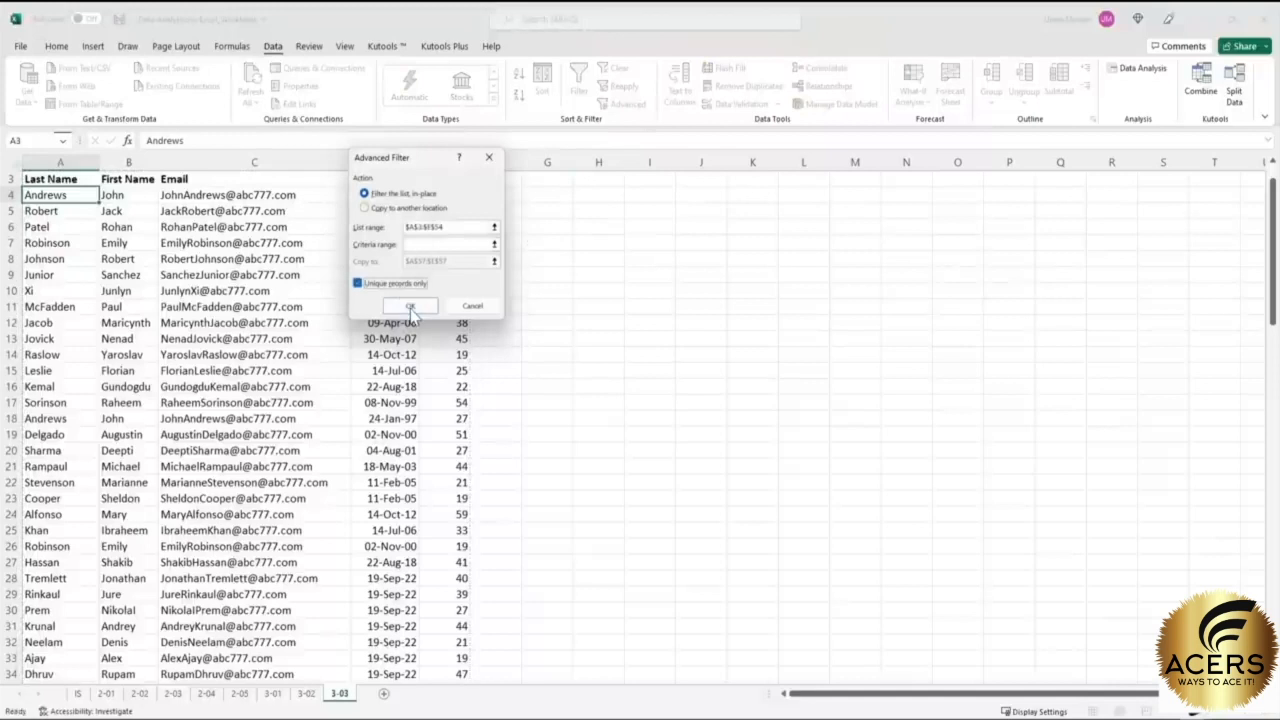
left_click(416, 309)
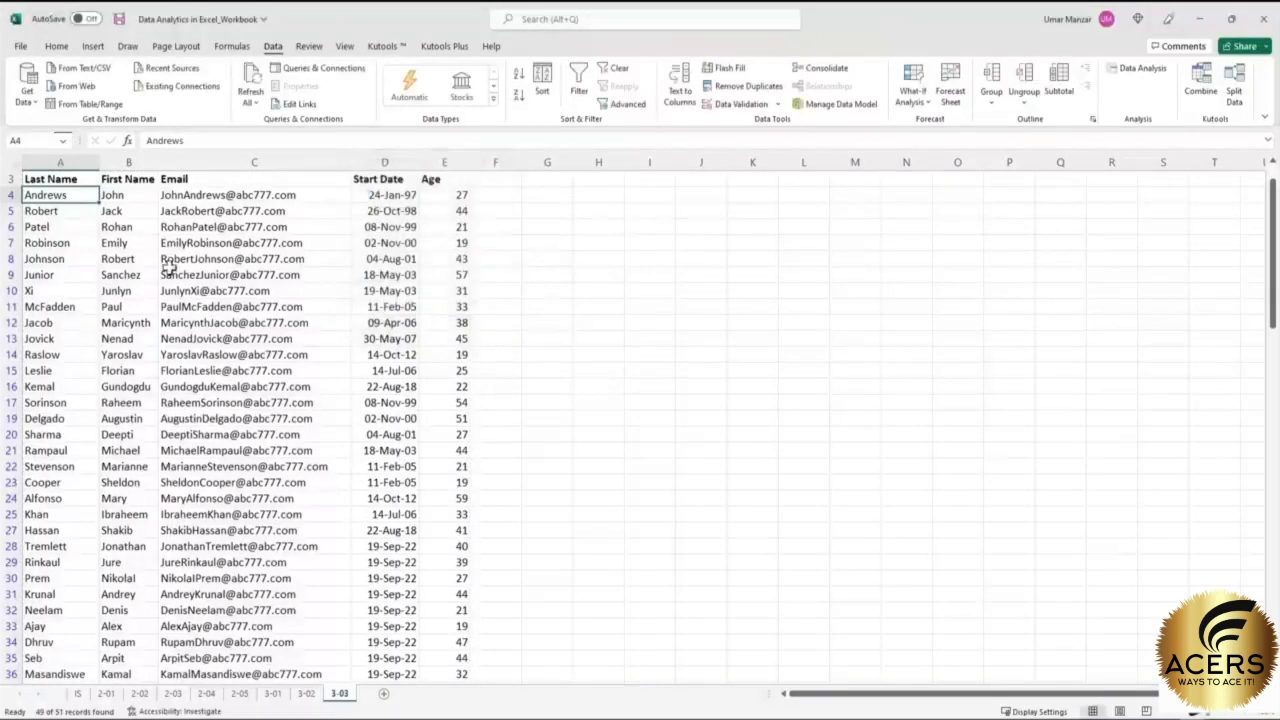
scroll(130, 330, "up", 1)
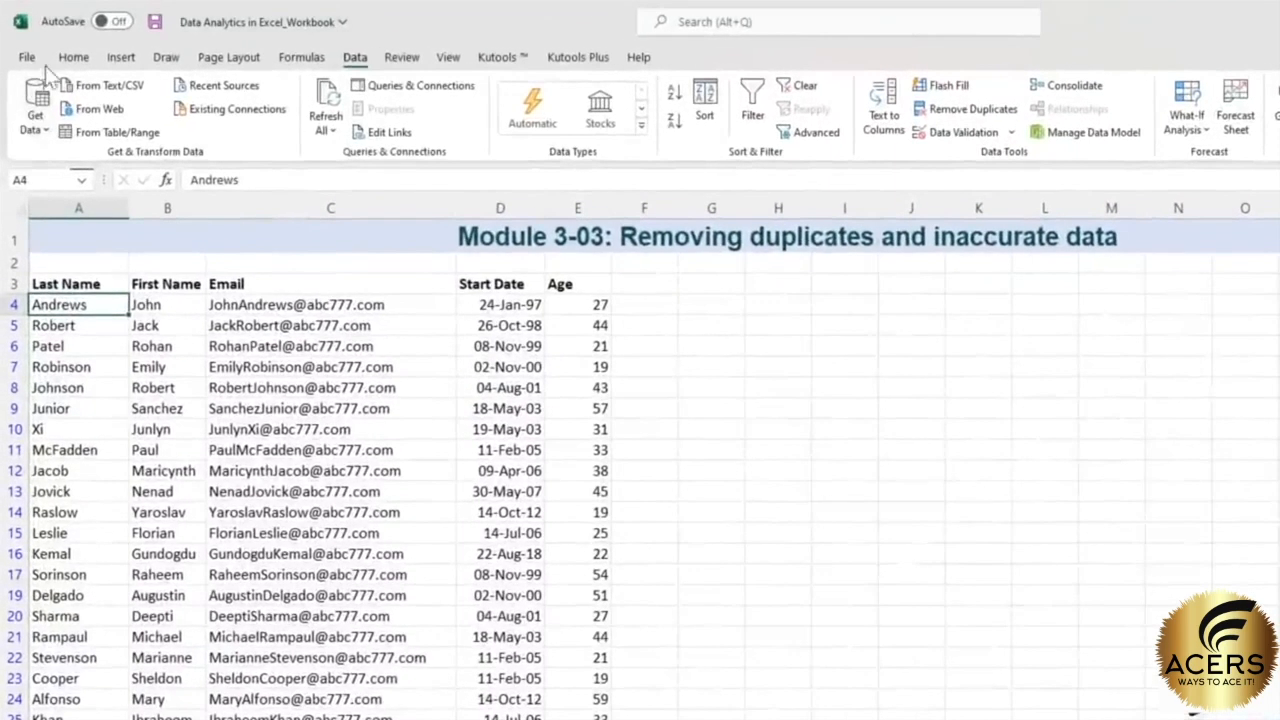
left_click(64, 58)
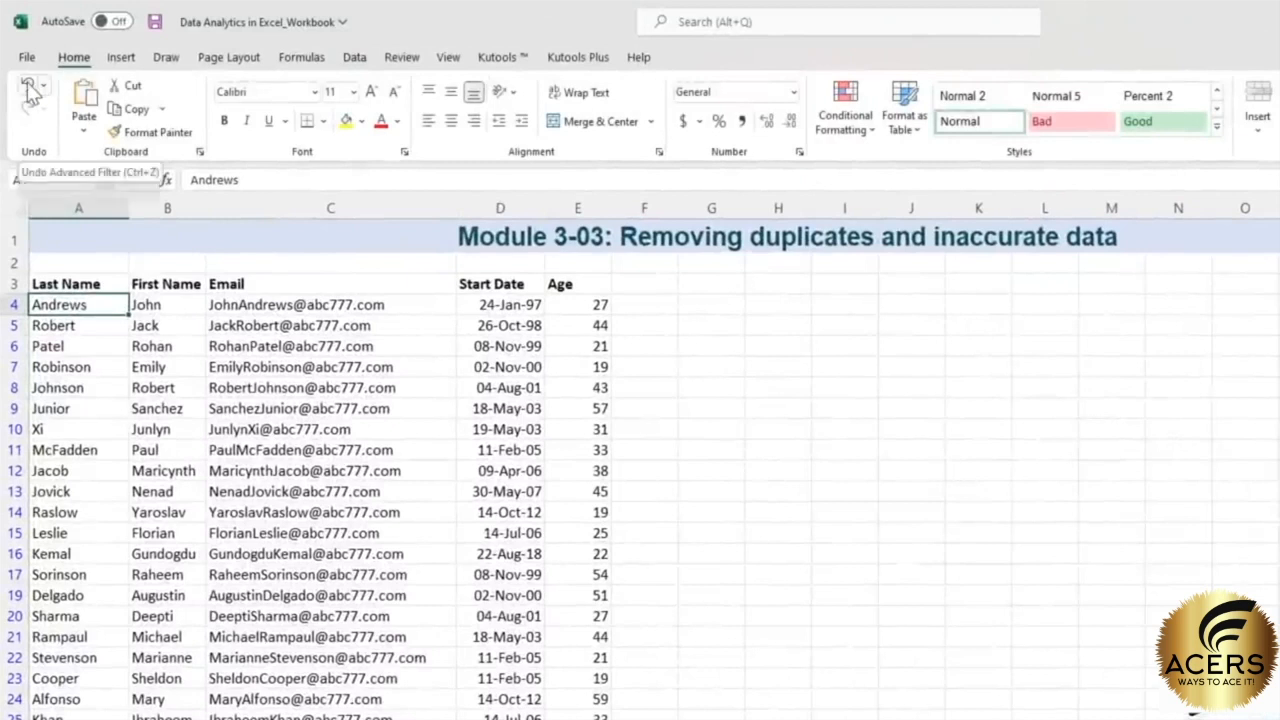
left_click(30, 88)
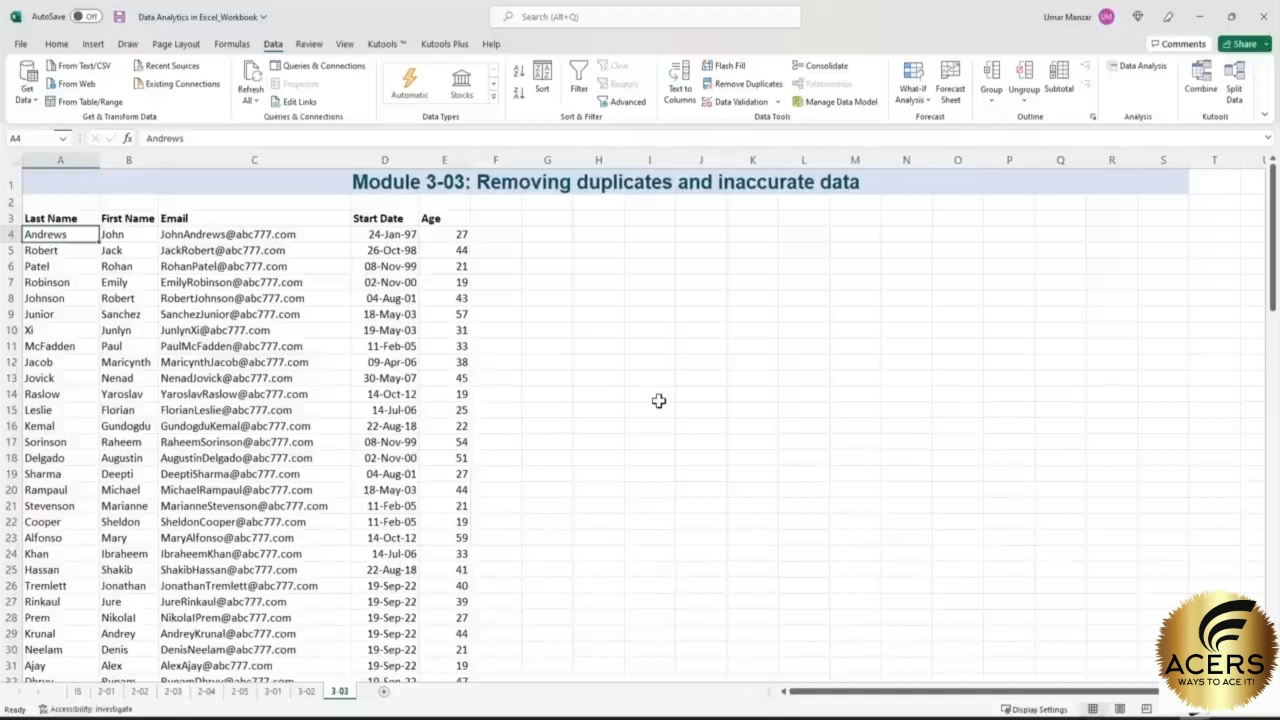
- Undo the latest duplicate removal on the list
left_click(557, 303)
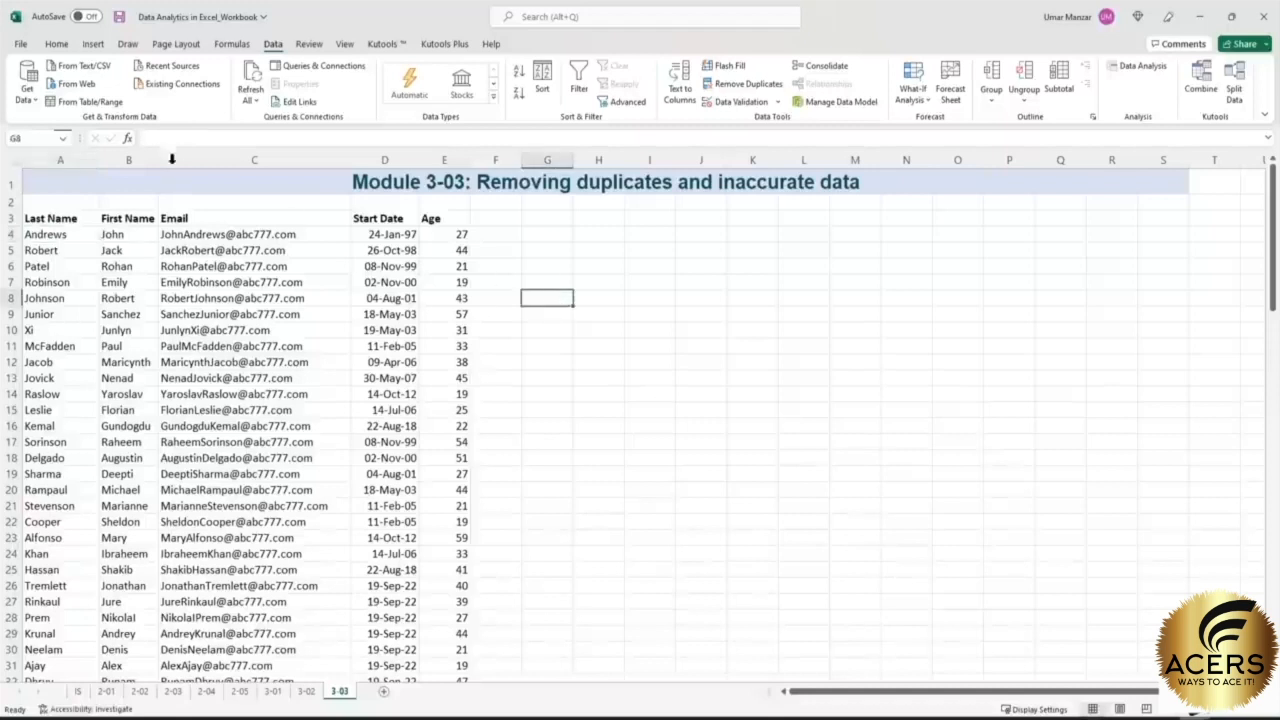
left_click(64, 47)
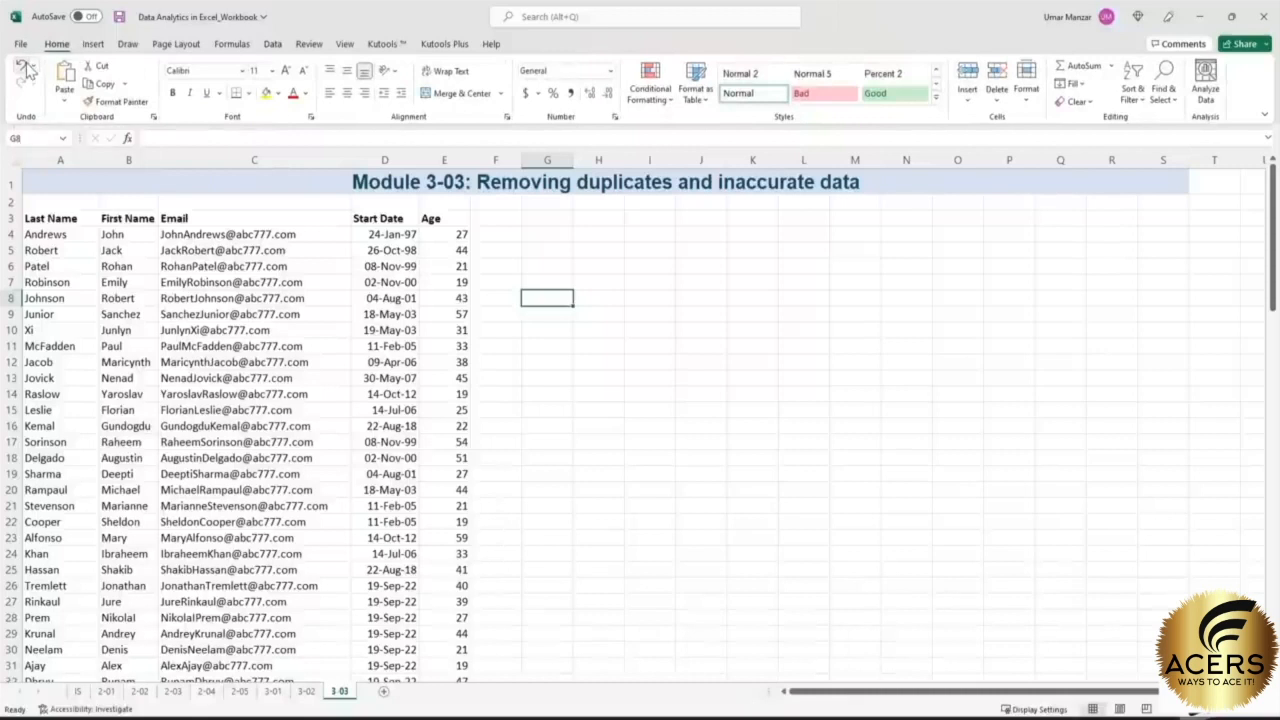
left_click(26, 68)
left_click(26, 68)
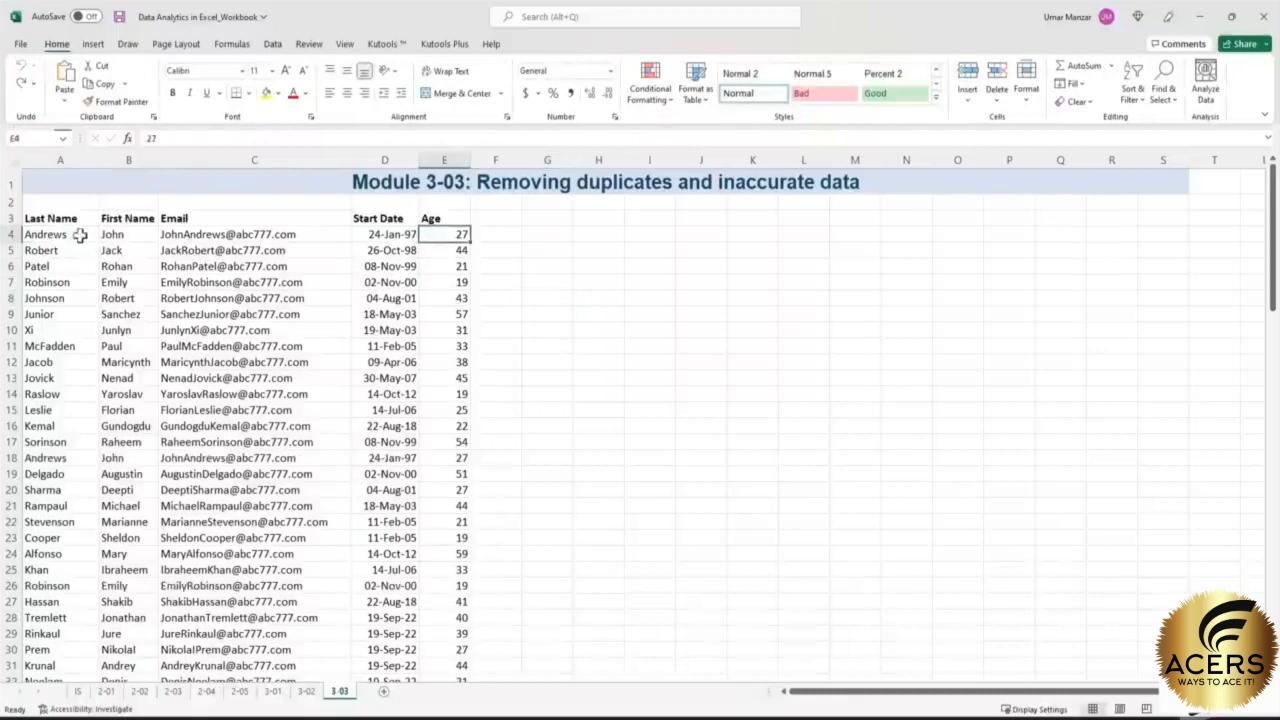
- Select rows 4 and 18 together to compare the two duplicate records
left_click(8, 234)
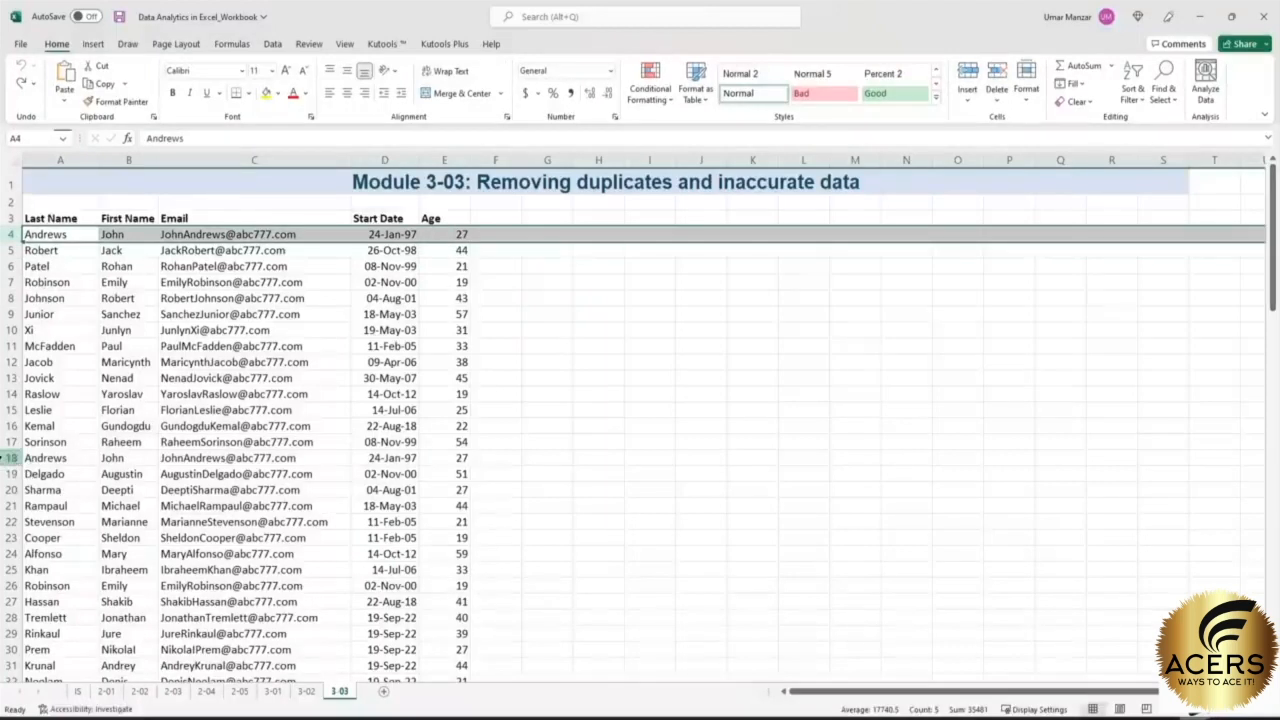
left_click(8, 458, "ctrl")
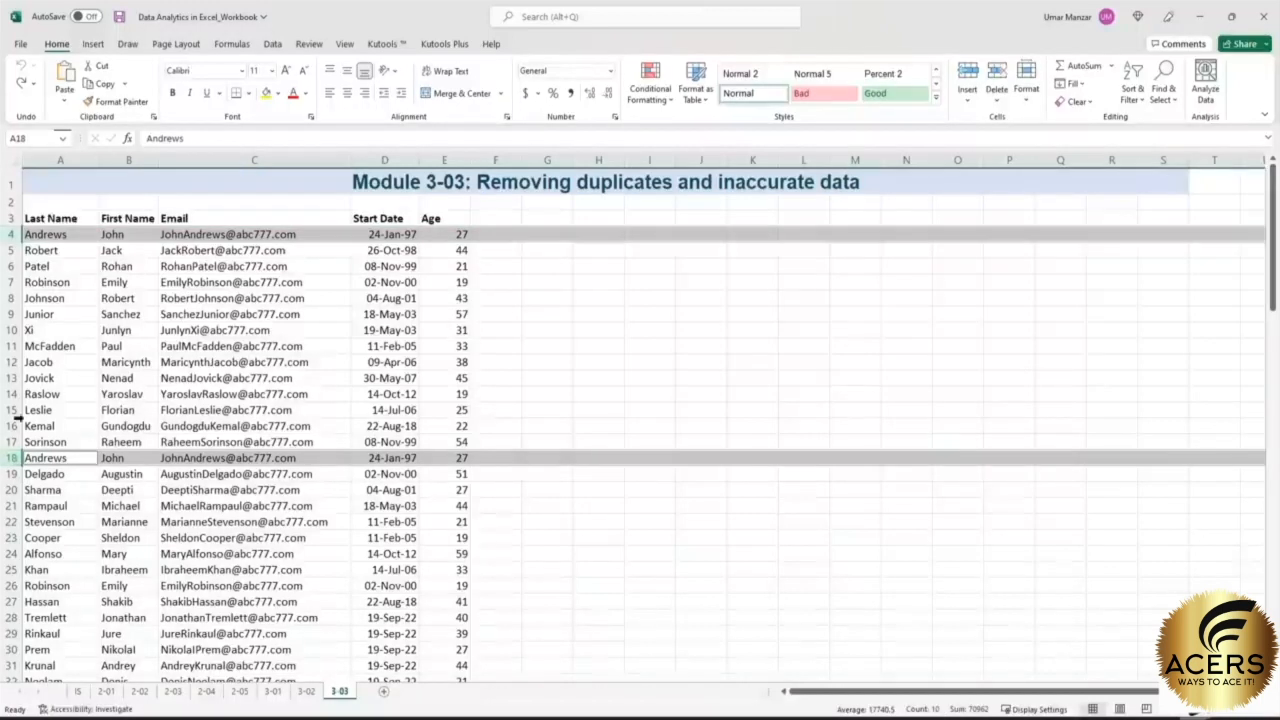
left_click(585, 316)
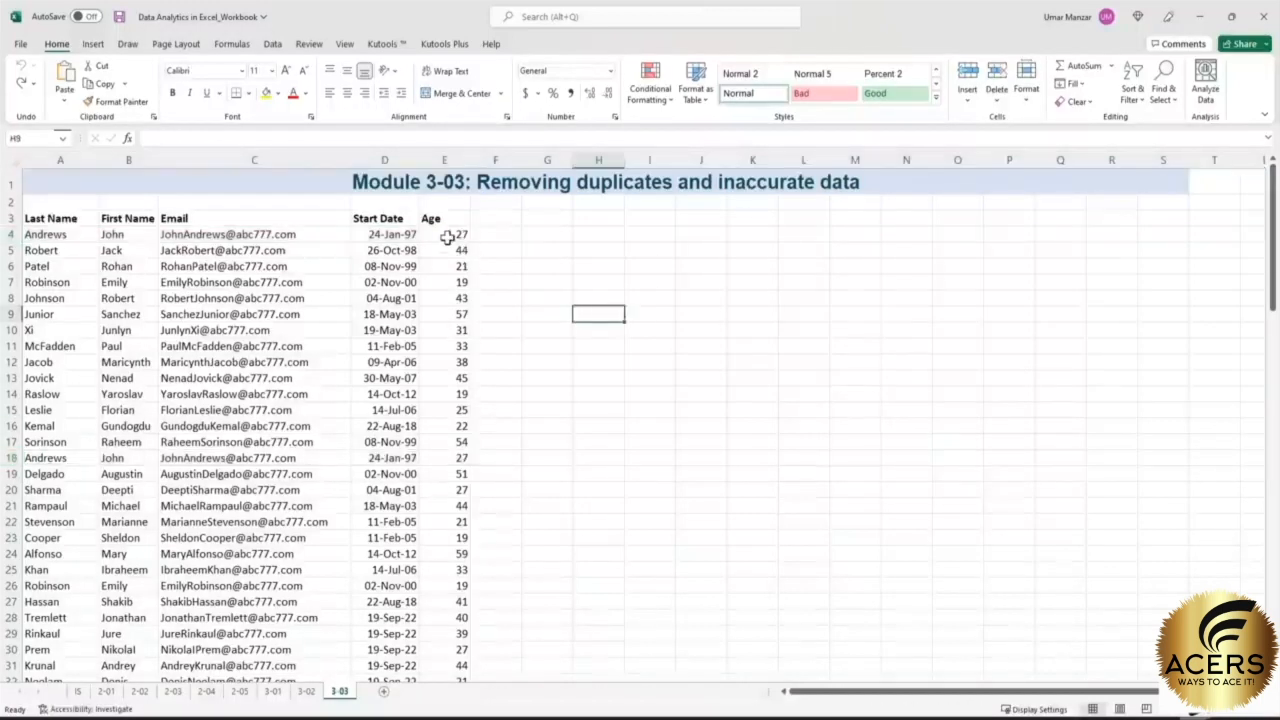
- Apply the comma number format to the age in E4 and compare it with the age in E18
left_click(447, 236)
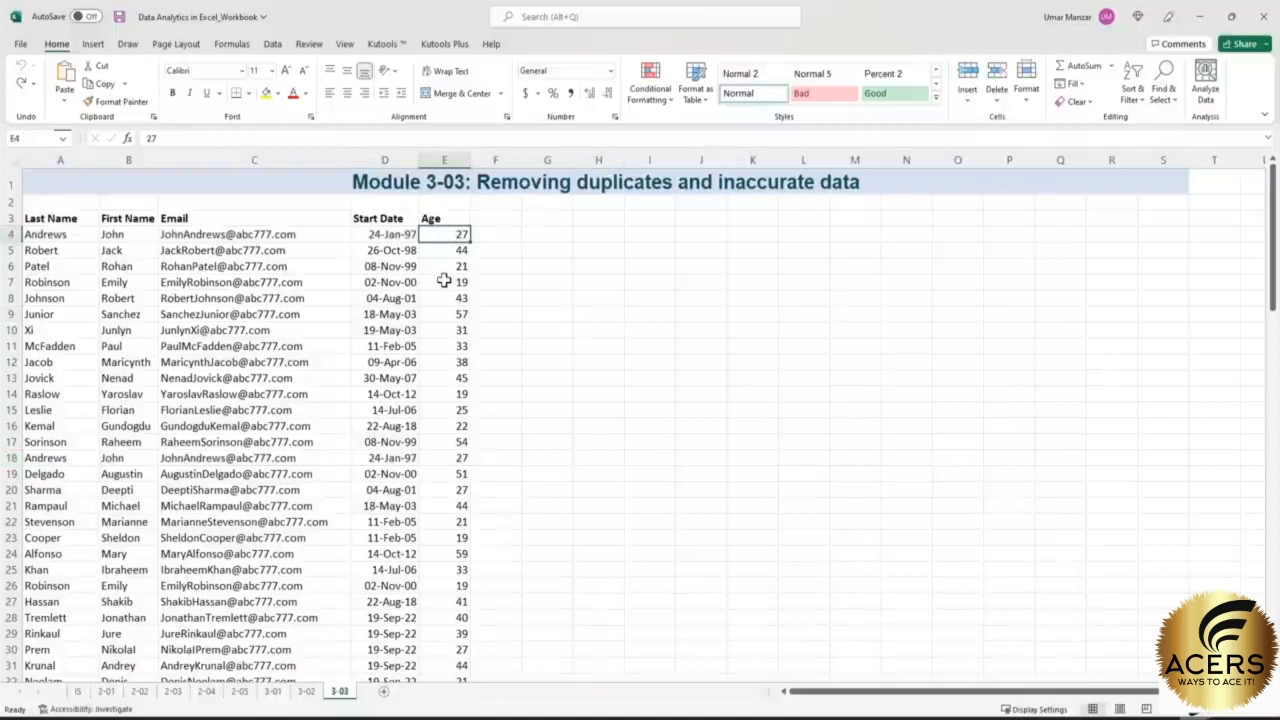
left_click(571, 93)
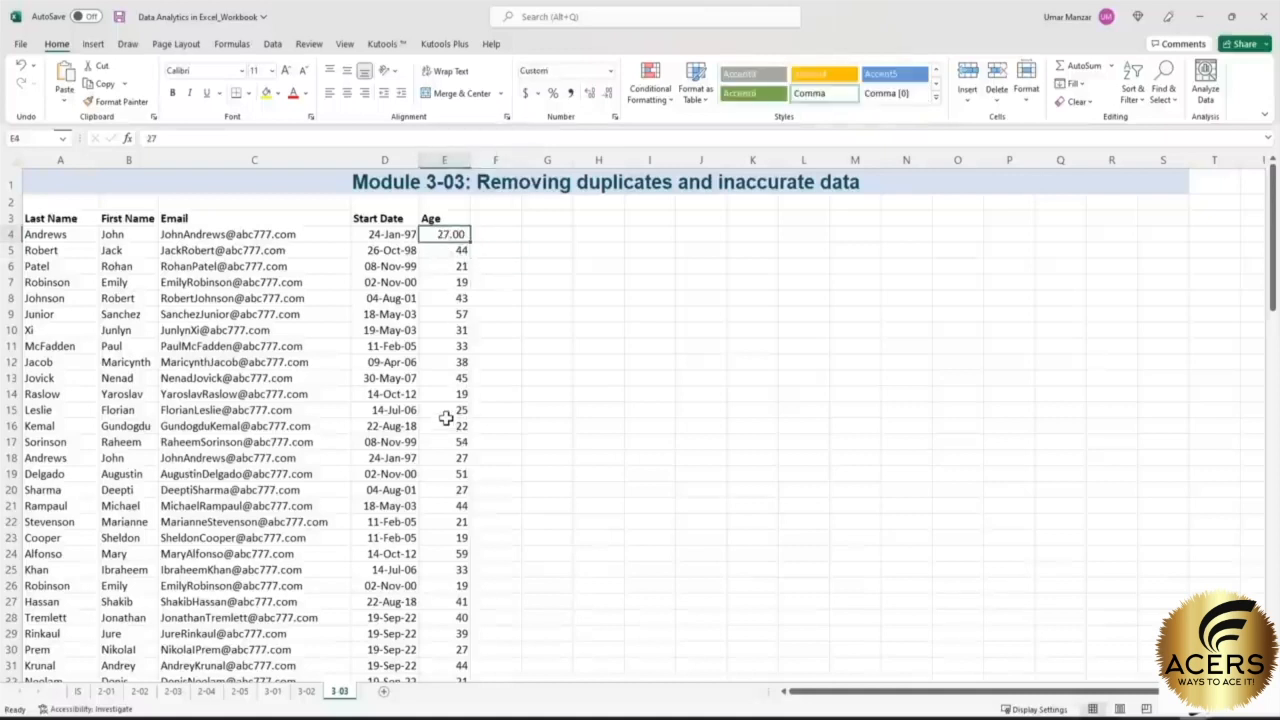
left_click(438, 457)
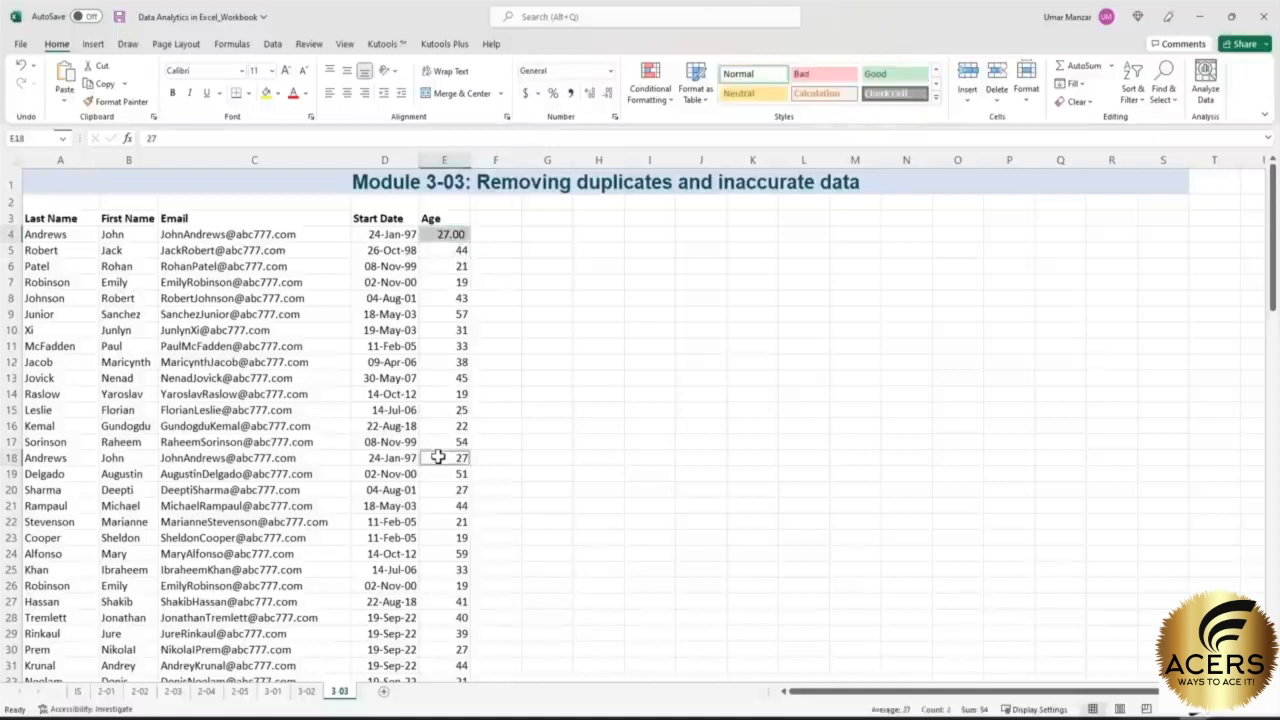
left_click(674, 269)
- Remove duplicates from the list based on all five columns, and select rows 4 and 18 to compare them
left_click(68, 236)
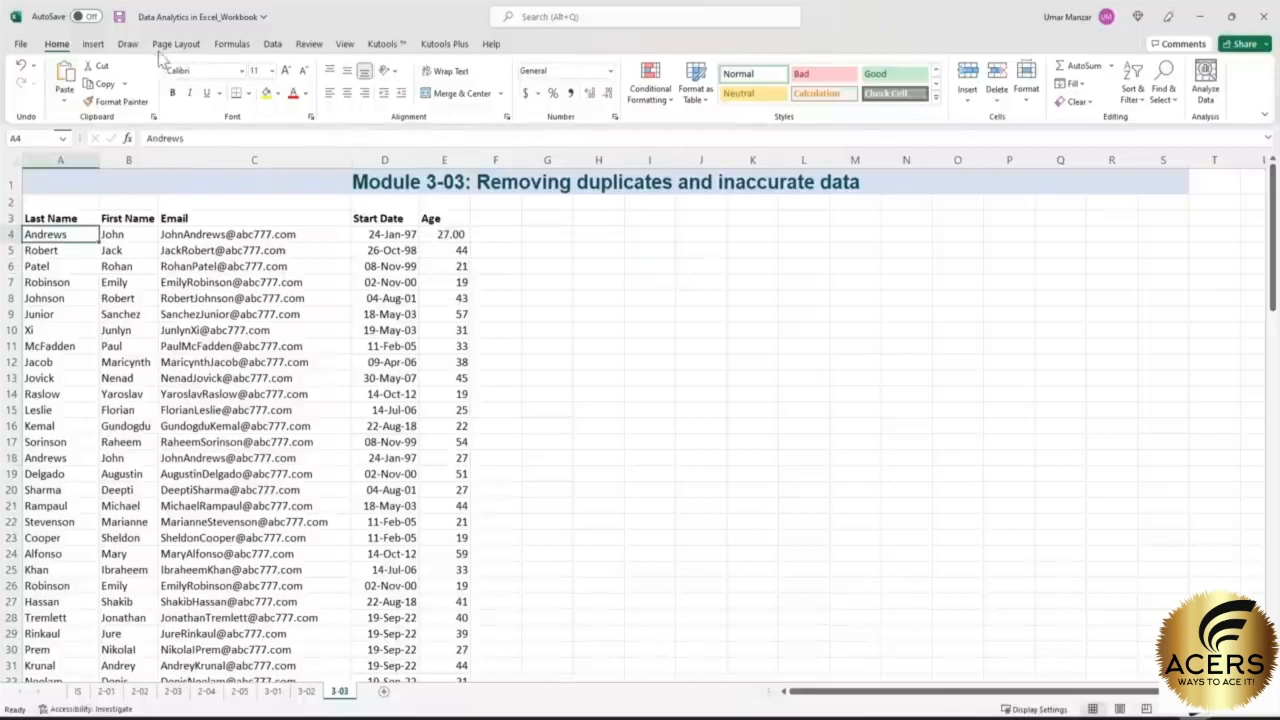
left_click(276, 46)
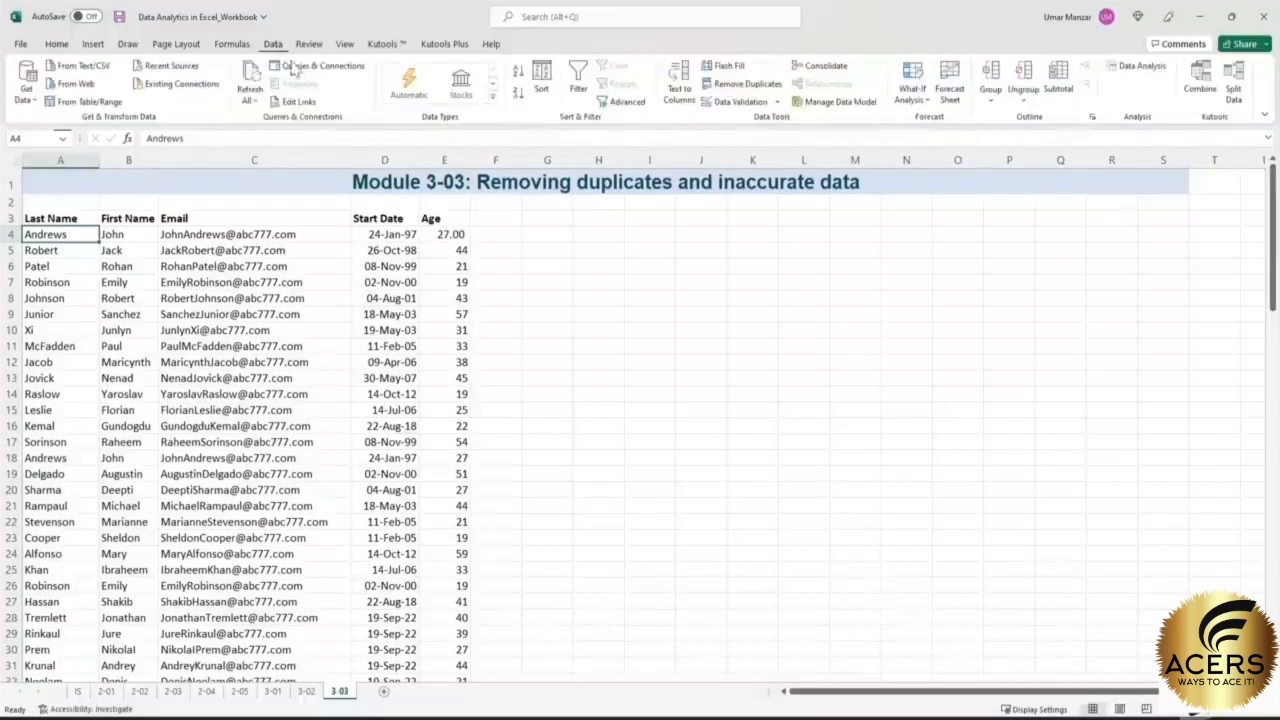
left_click(766, 86)
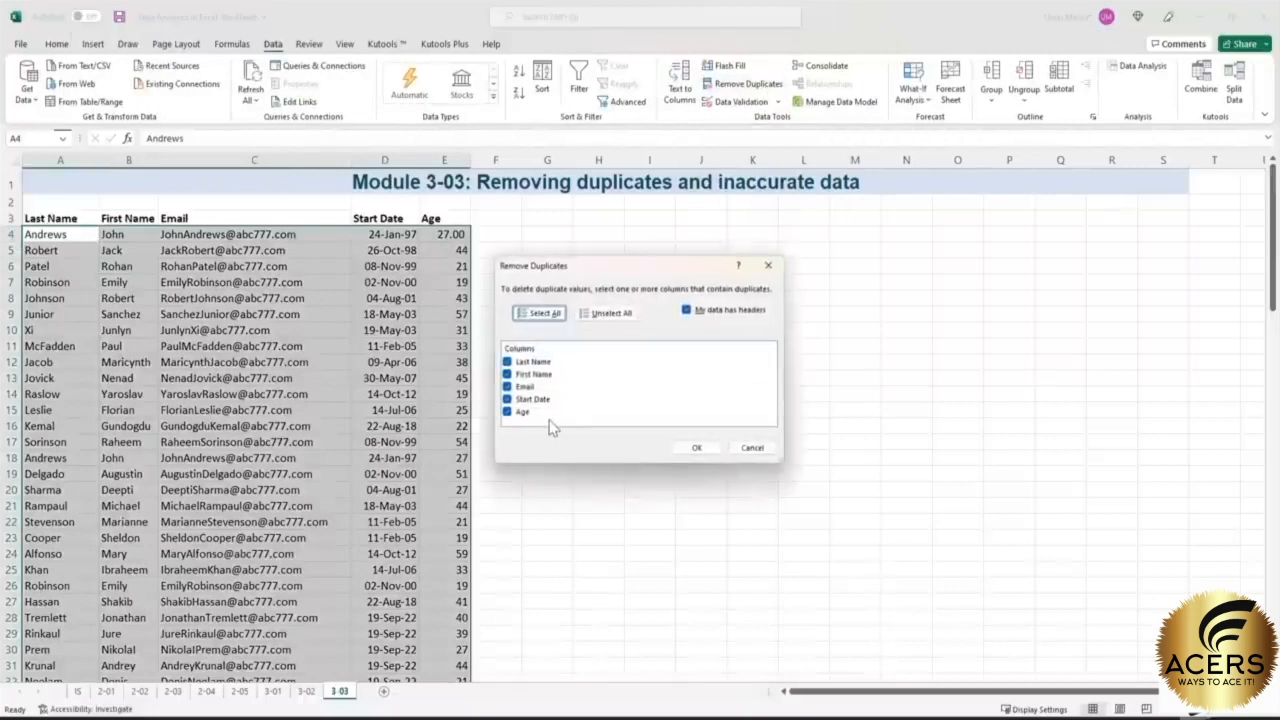
left_click(712, 450)
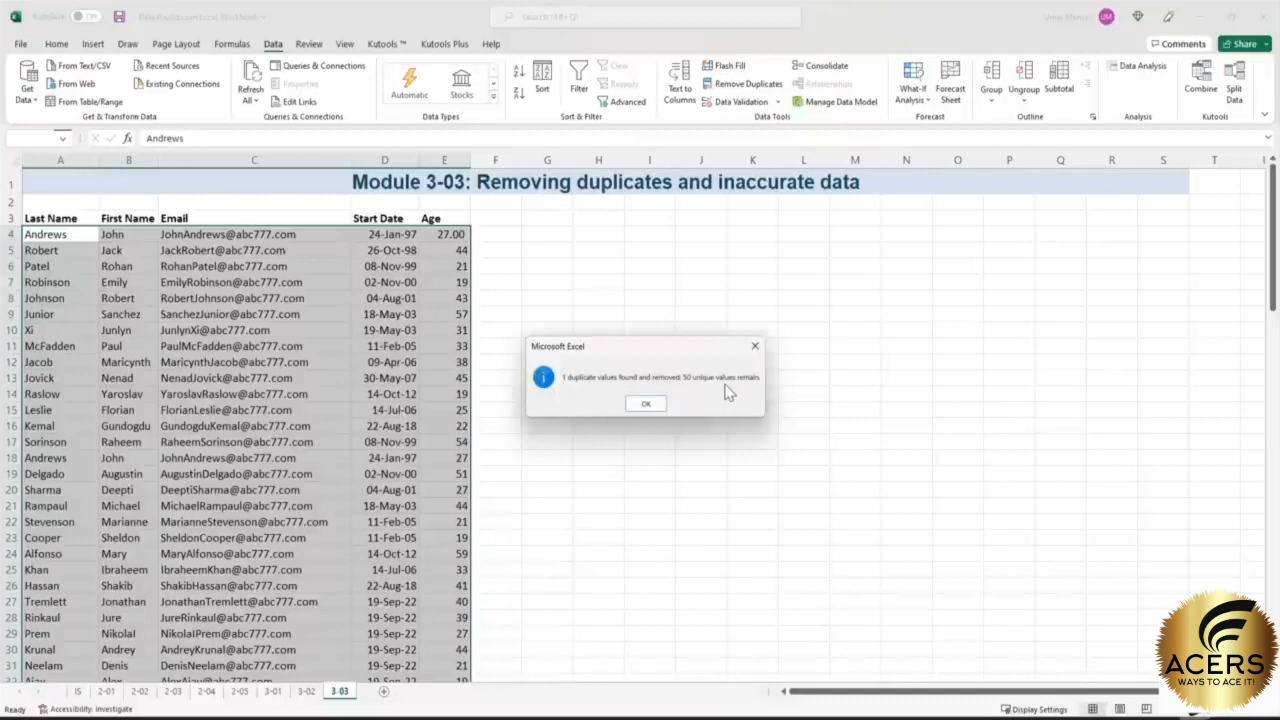
left_click(646, 403)
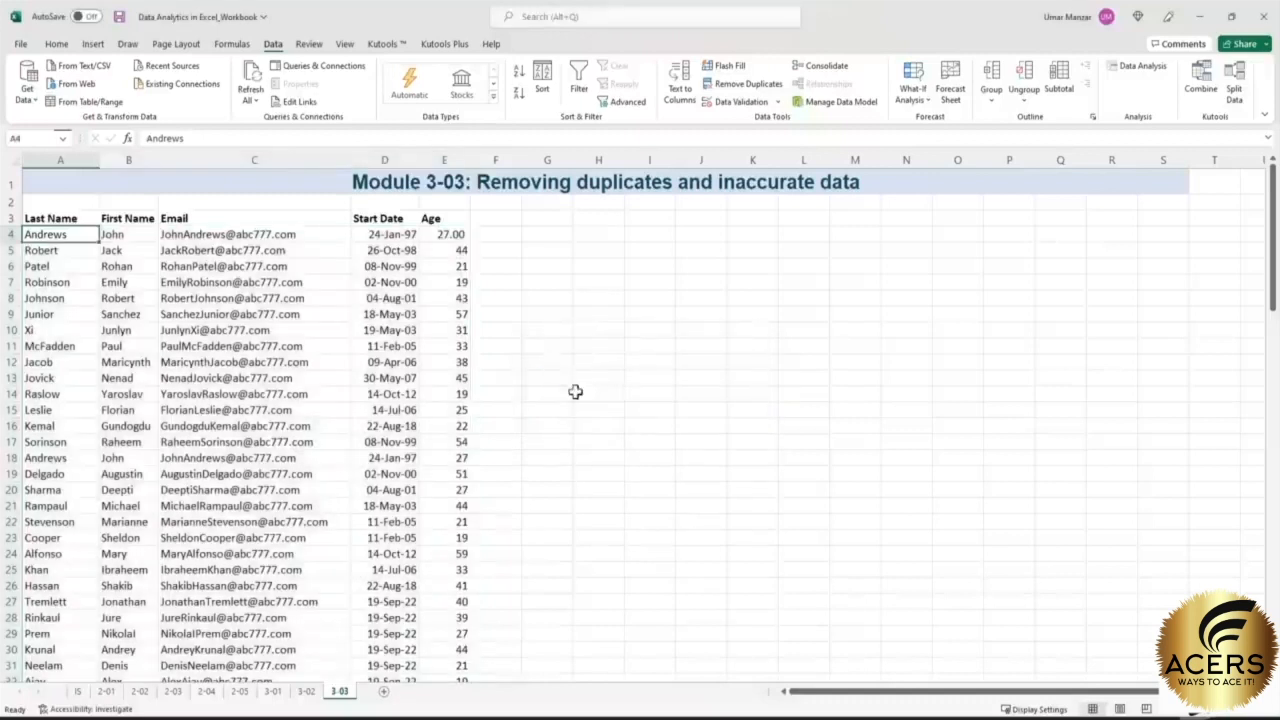
left_click(16, 234)
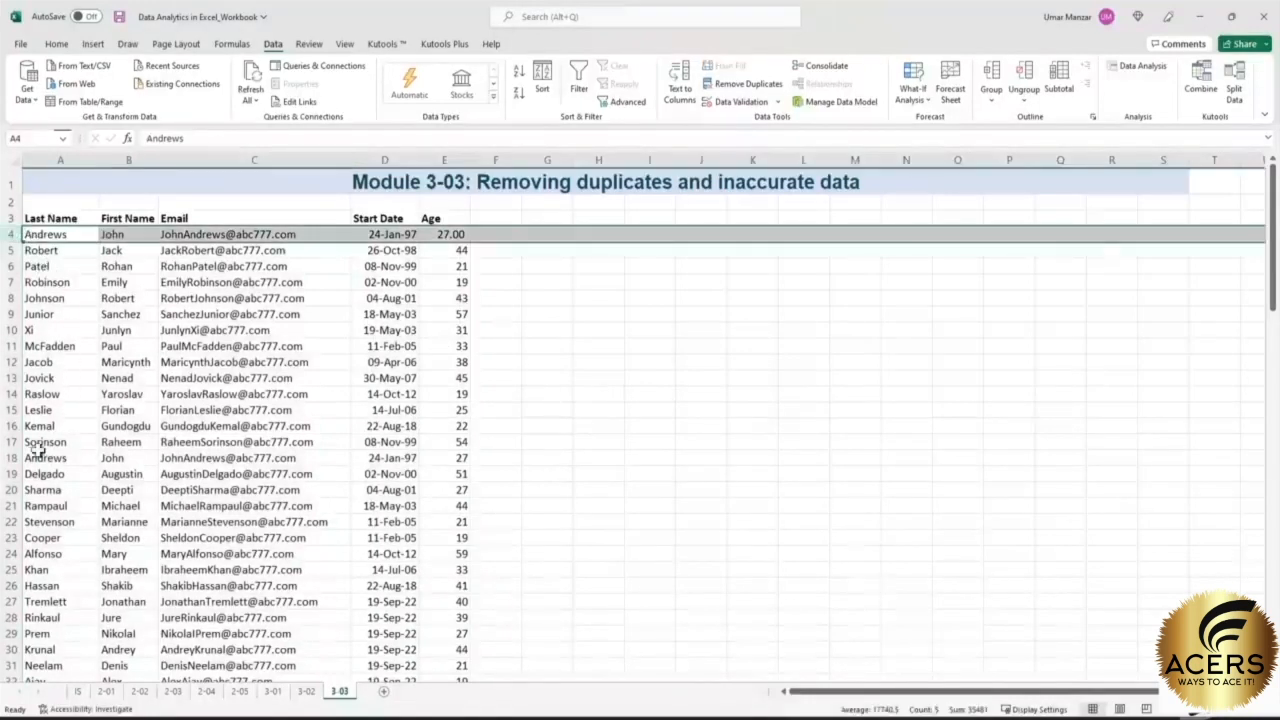
left_click(8, 458)
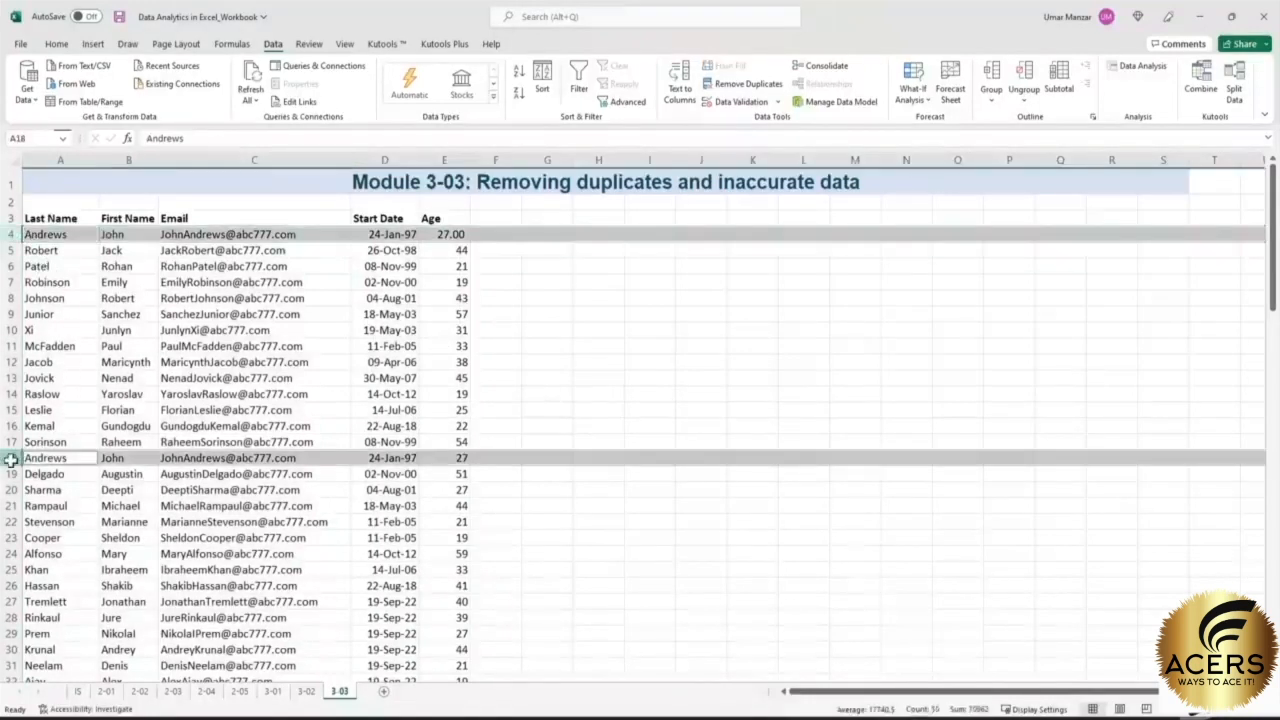
- Select the ages in E18 and E4 together to compare their number formatting
left_click(435, 454)
left_click(440, 237, "ctrl")
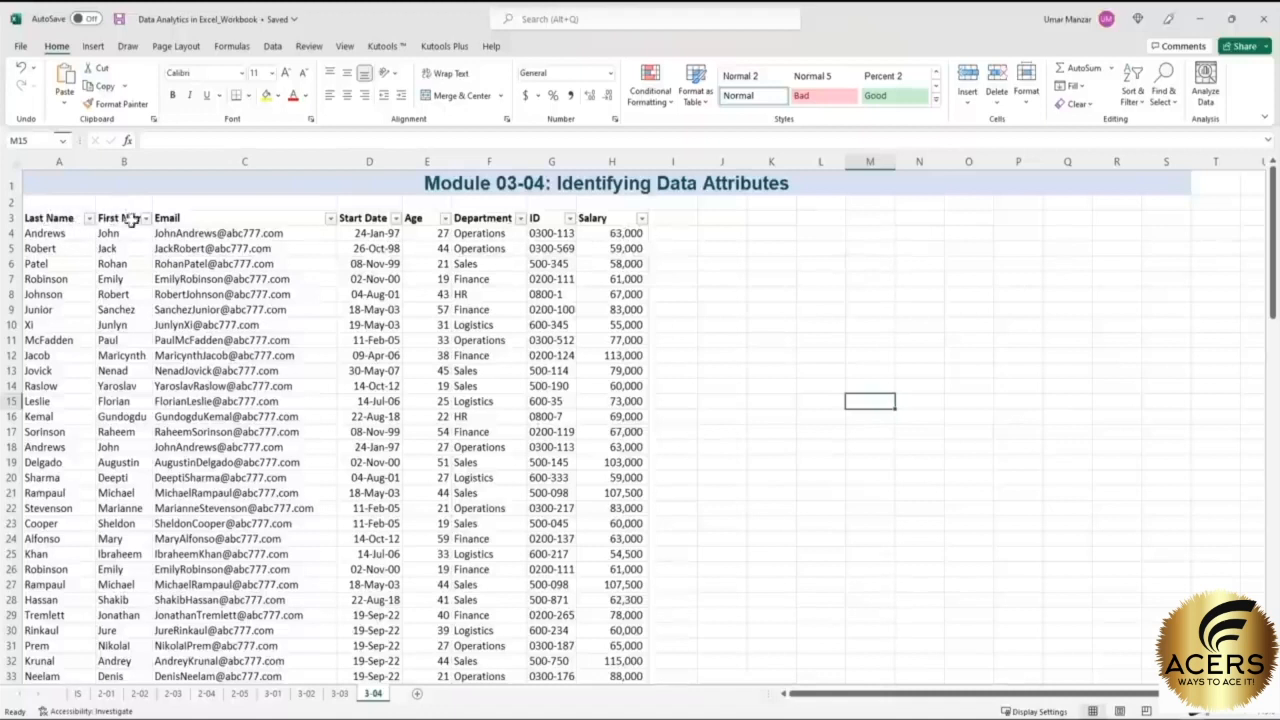
- On sheet 3-04, examine the Email, Department and ID columns to identify attributes that distinguish the records
left_click(227, 218)
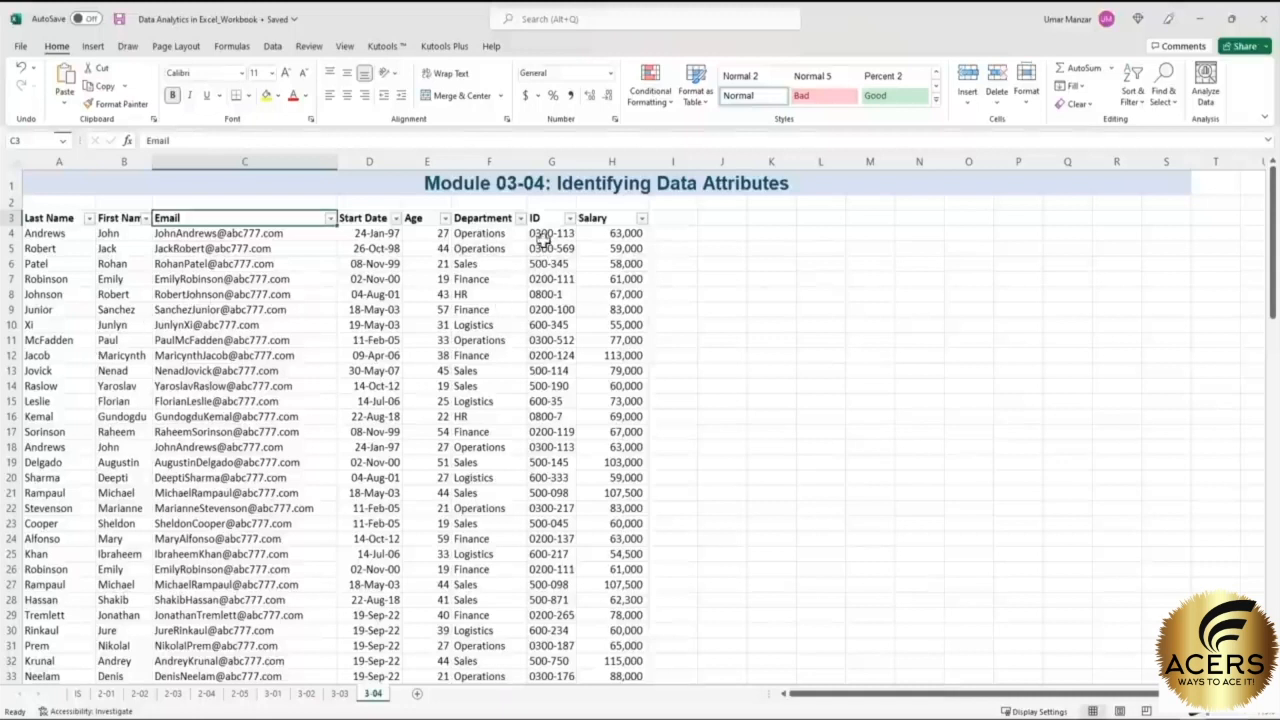
left_click_drag(534, 218, 536, 477)
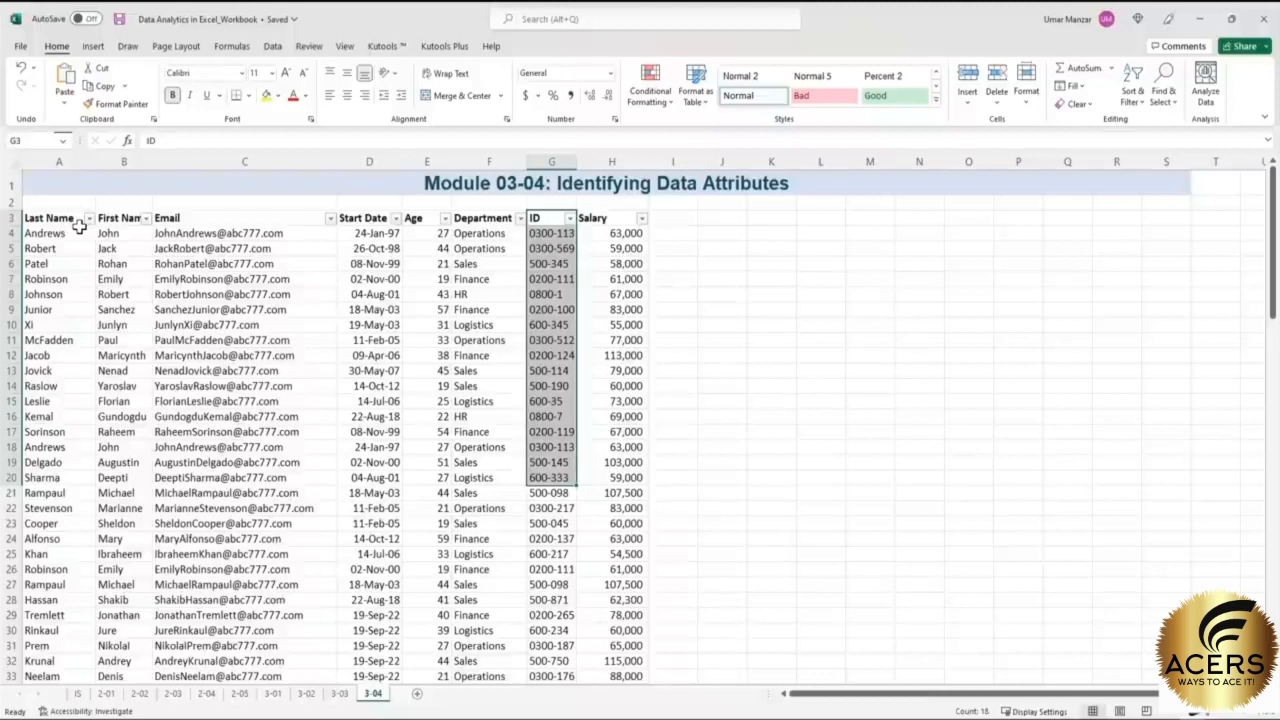
left_click(490, 250)
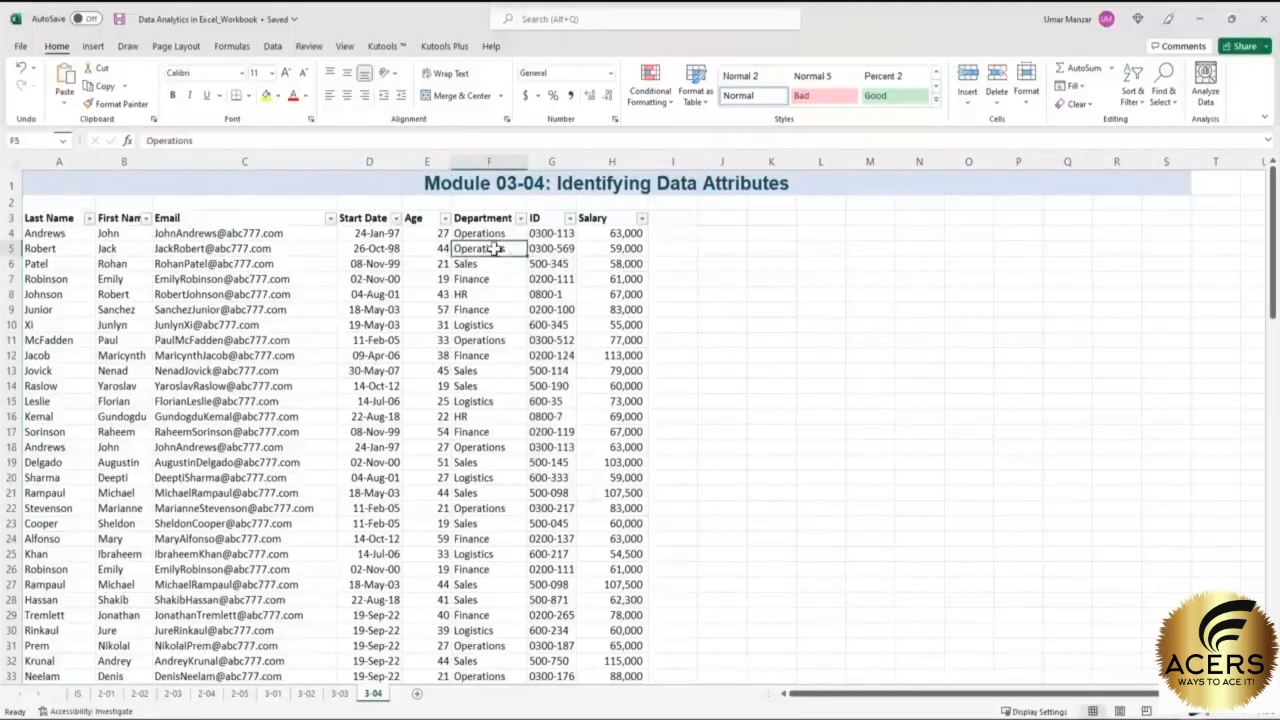
left_click(537, 217)
left_click(540, 234)
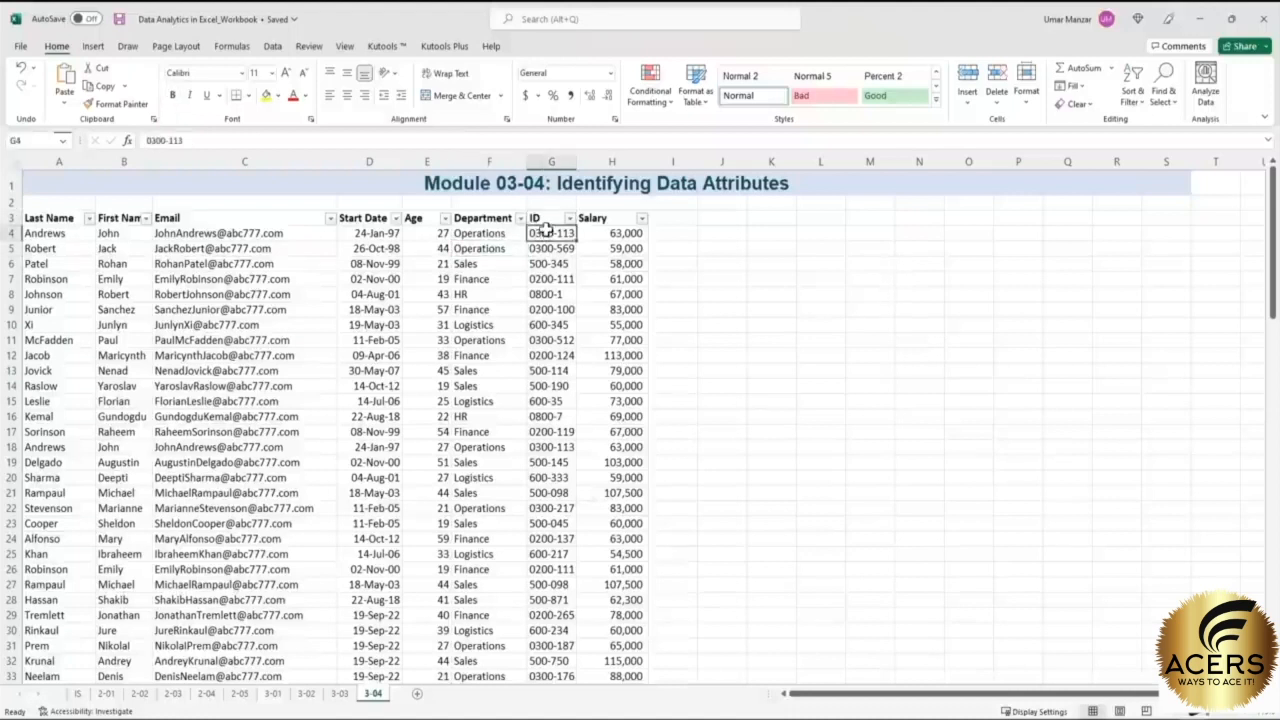
- Sort the employee list by ID in ascending order
left_click(544, 279)
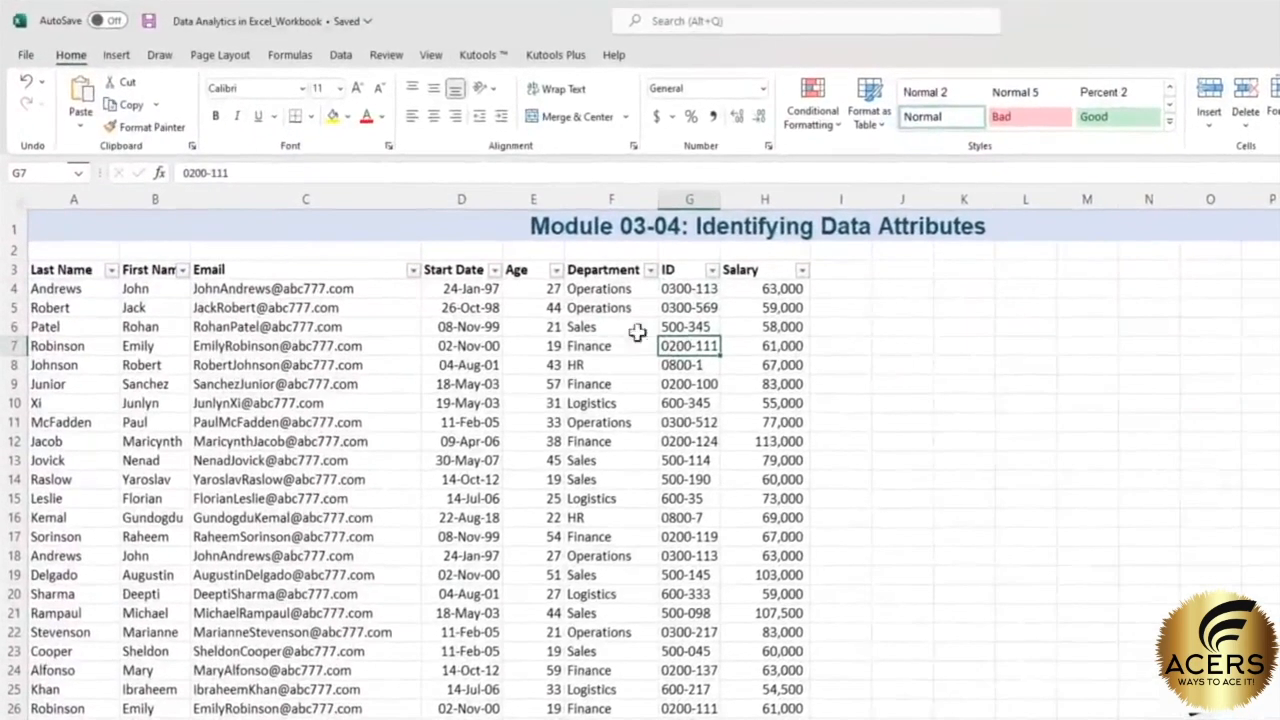
left_click(341, 55)
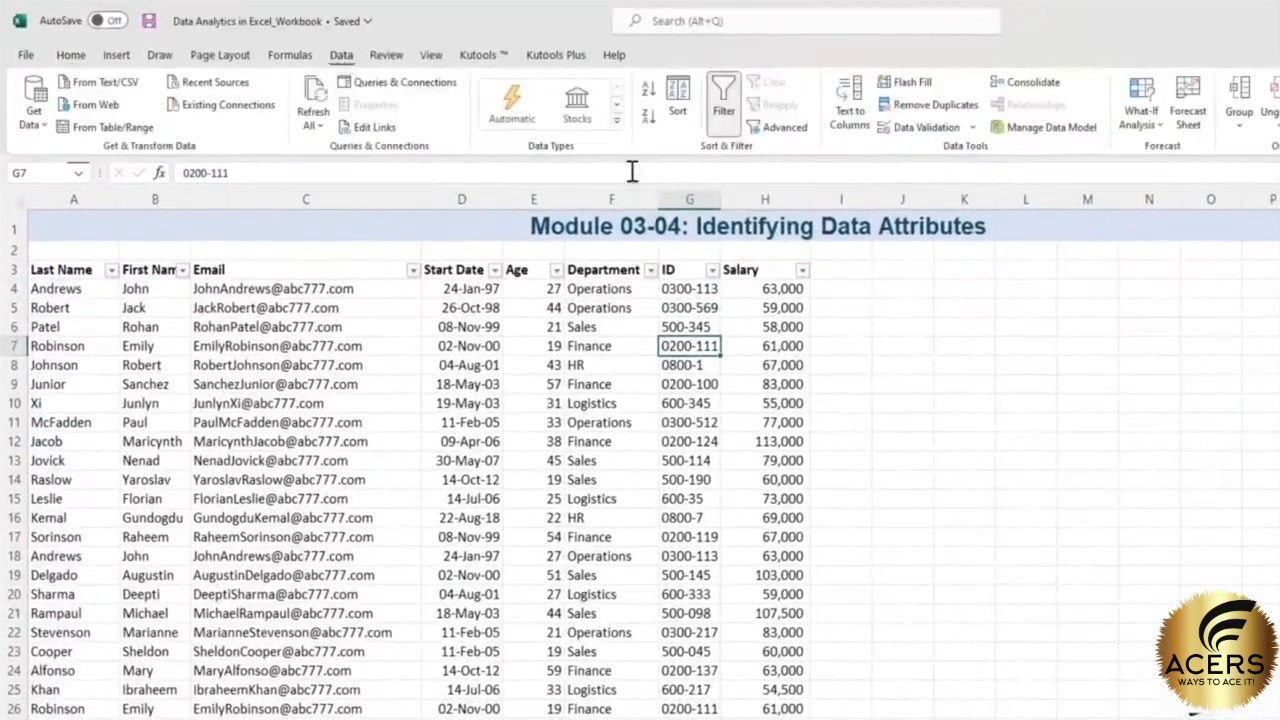
left_click(646, 96)
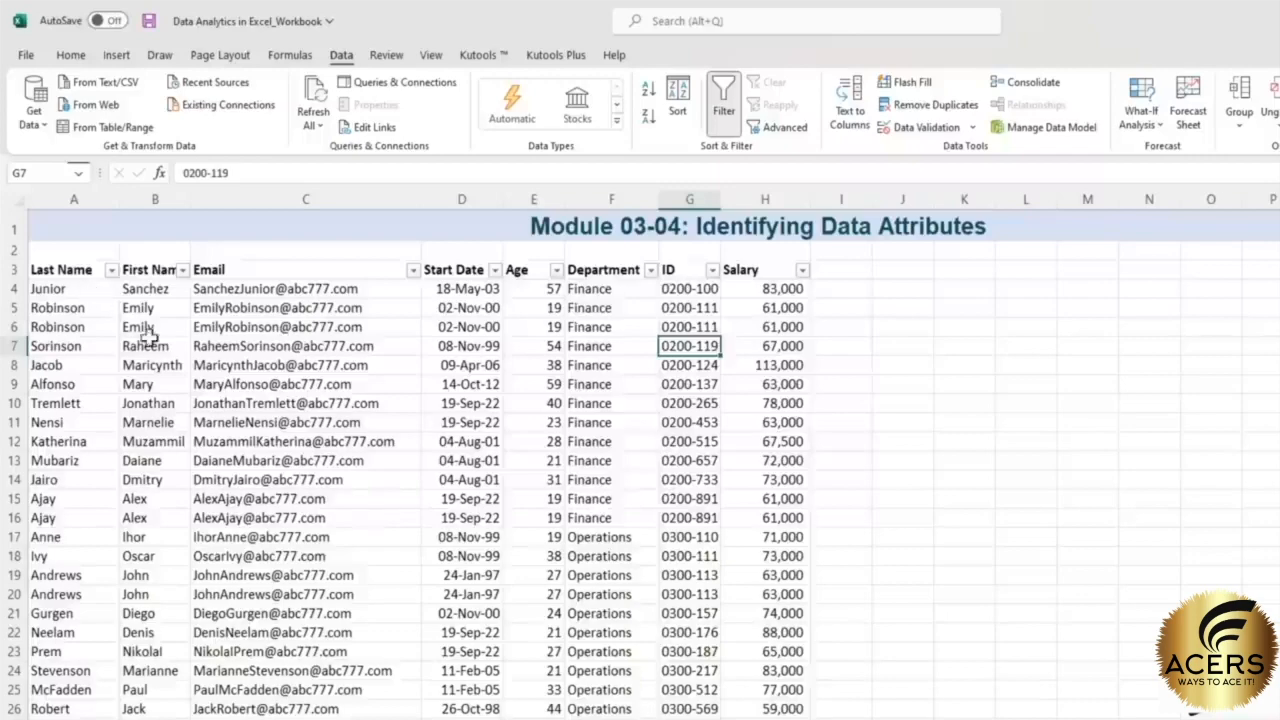
- Examine the adjacent records with matching IDs in rows 5–6, 34–35 and 19–20
left_click_drag(674, 312, 90, 314)
scroll(343, 363, "down", 2)
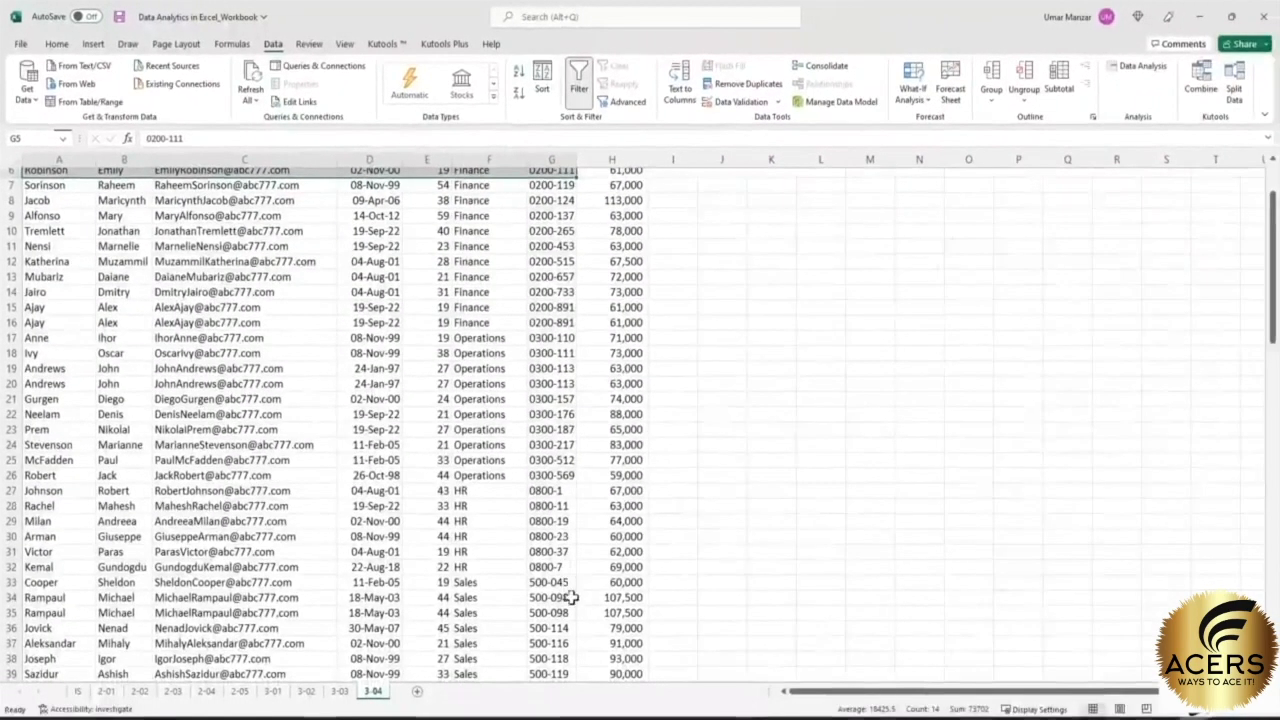
left_click_drag(556, 598, 49, 608)
scroll(254, 494, "up", 2)
left_click_drag(620, 458, 47, 470)
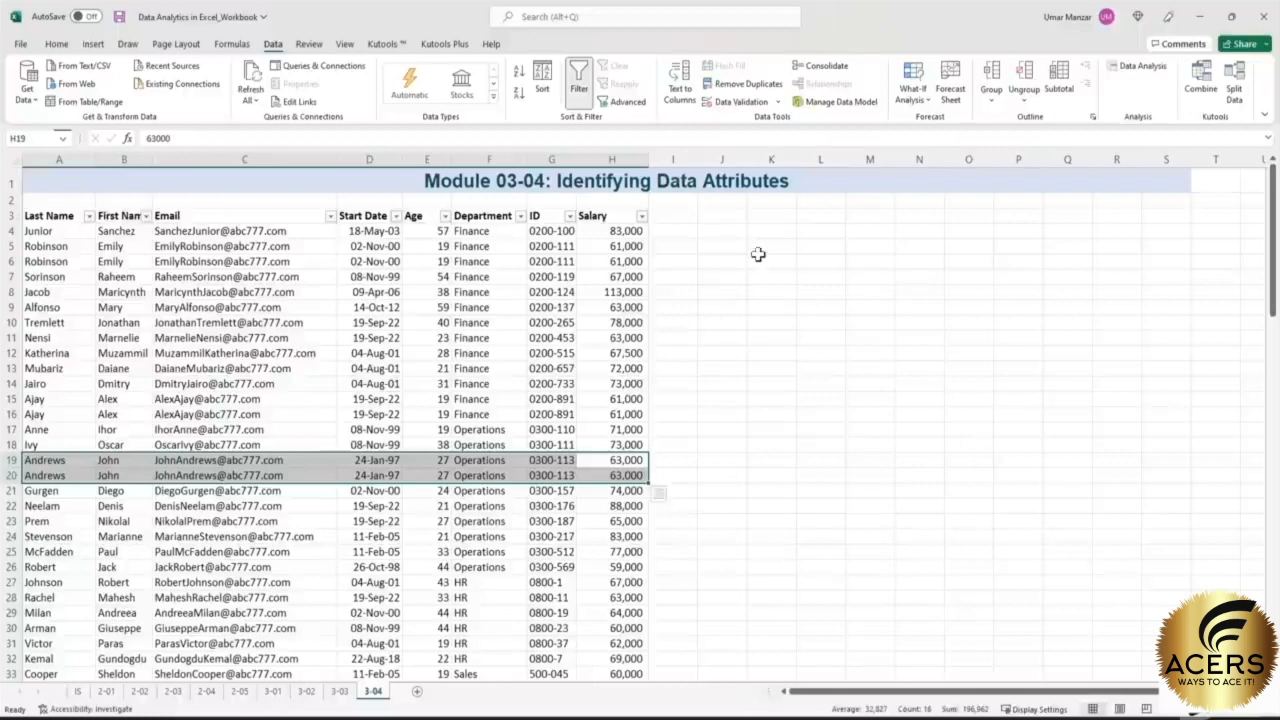
- Add a "Duplicate Records" header in I3 and fit column I to its width
left_click(684, 216)
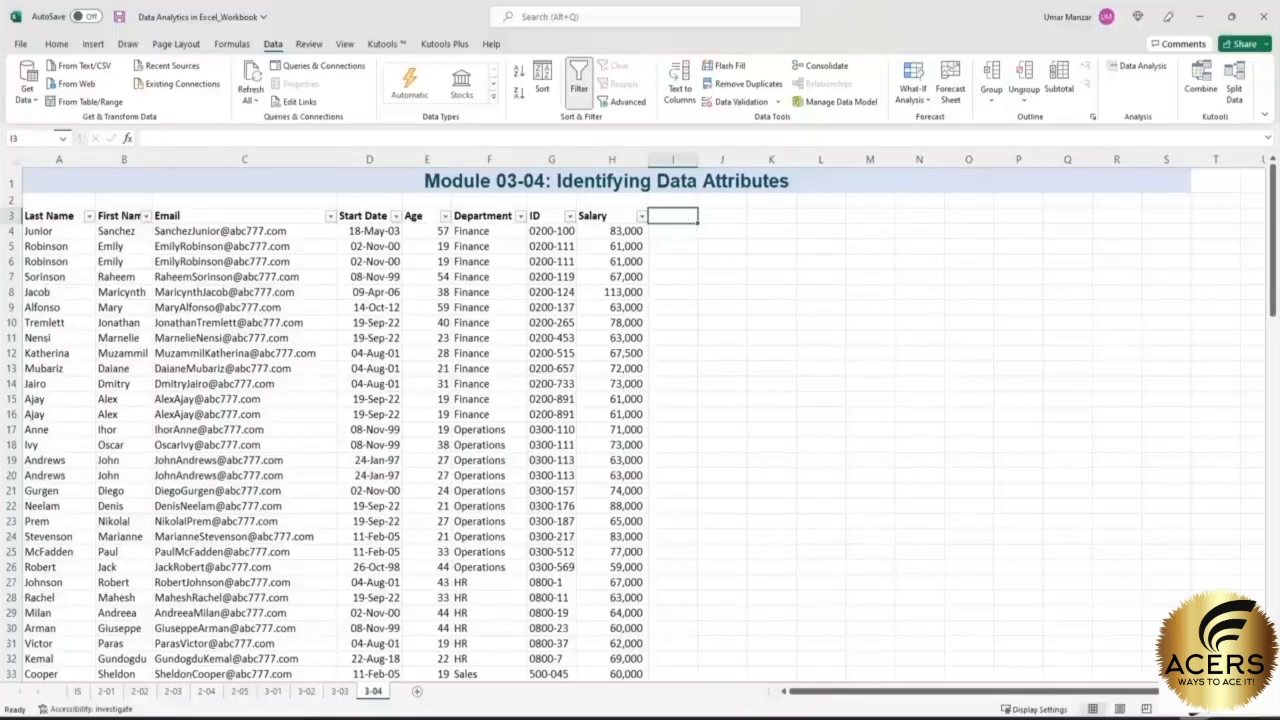
type("Duplica")
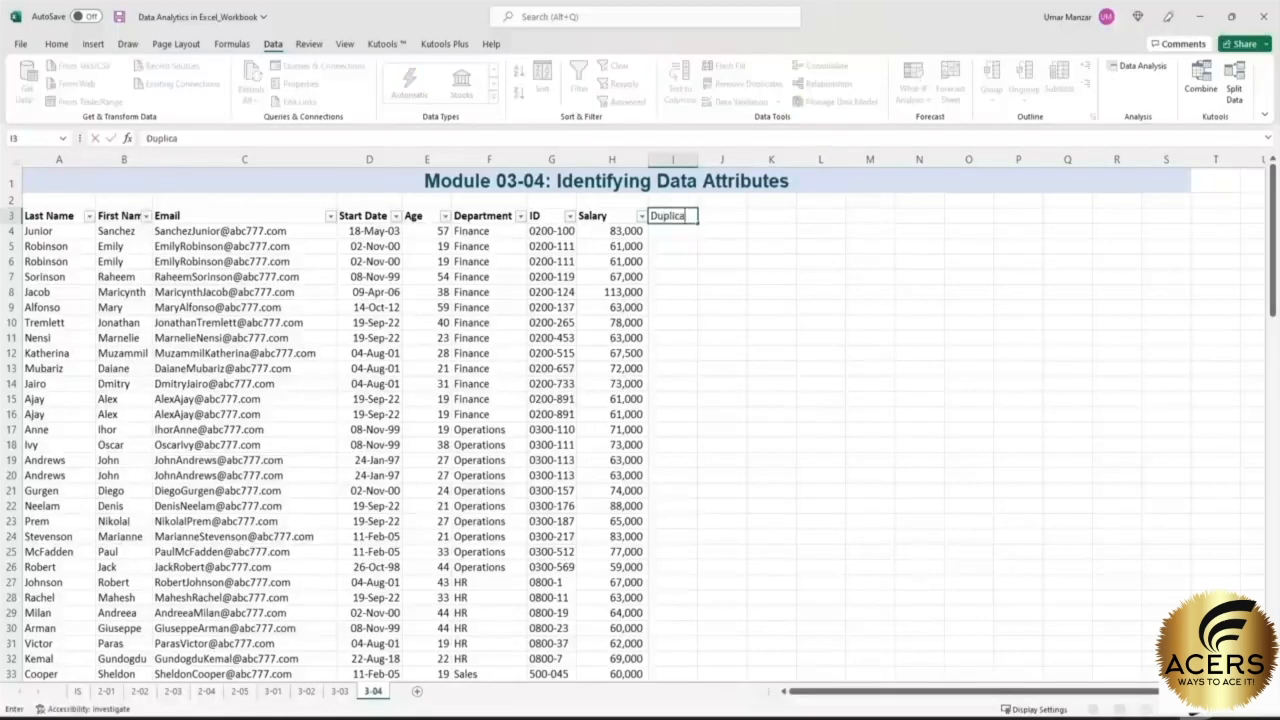
type("te Records")
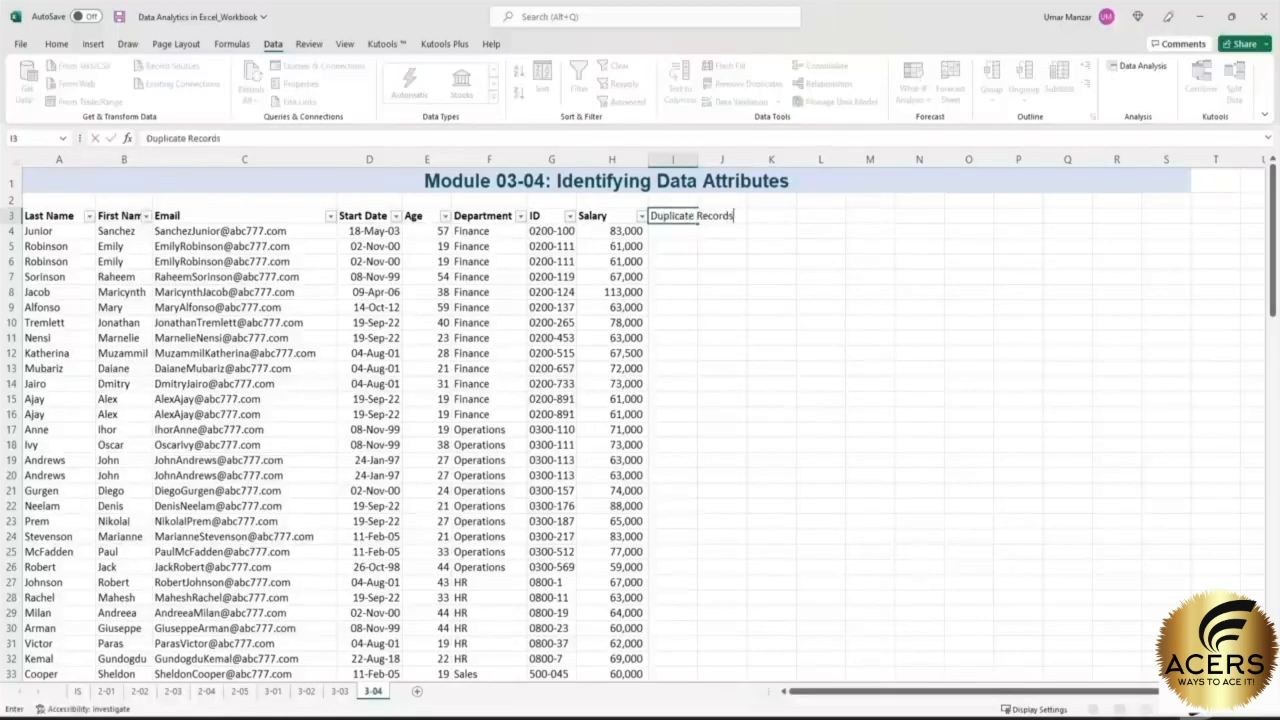
key("ctrl+Return")
double_click(695, 158)
key("Return")
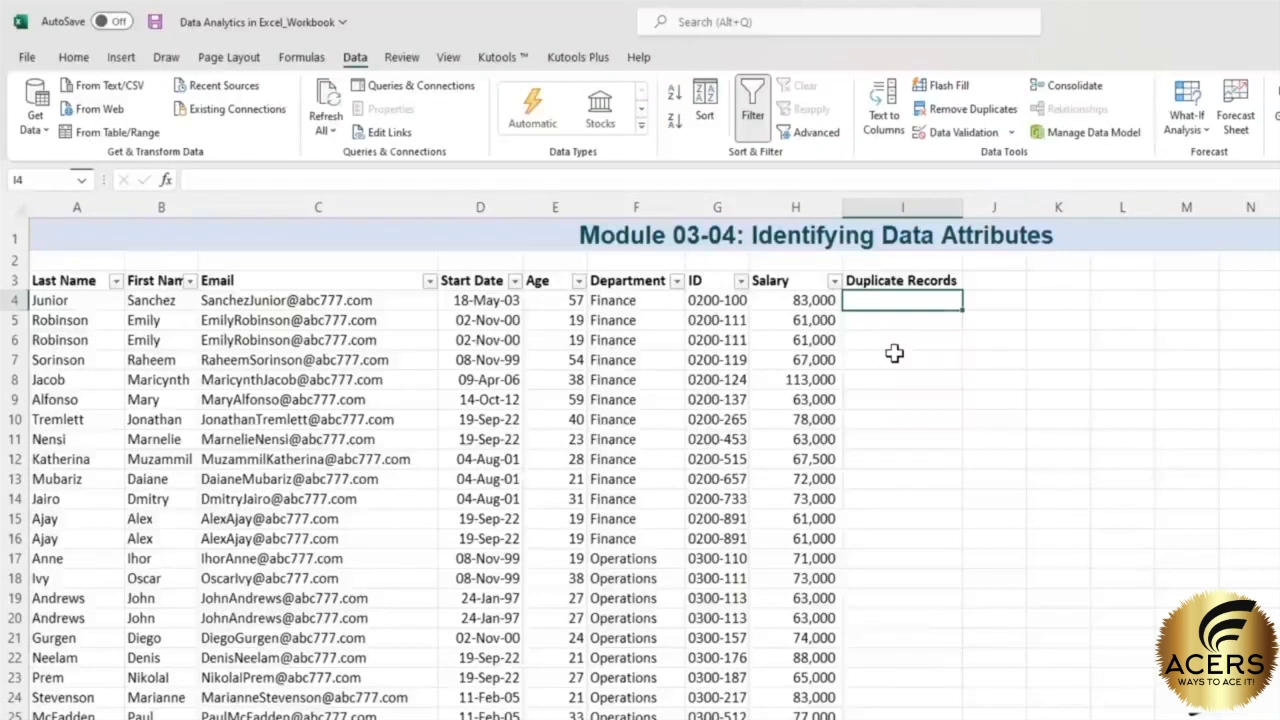
- Begin a formula in I5 with an AND test nested in IF, comparing the last names as A4=A5
key("Down")
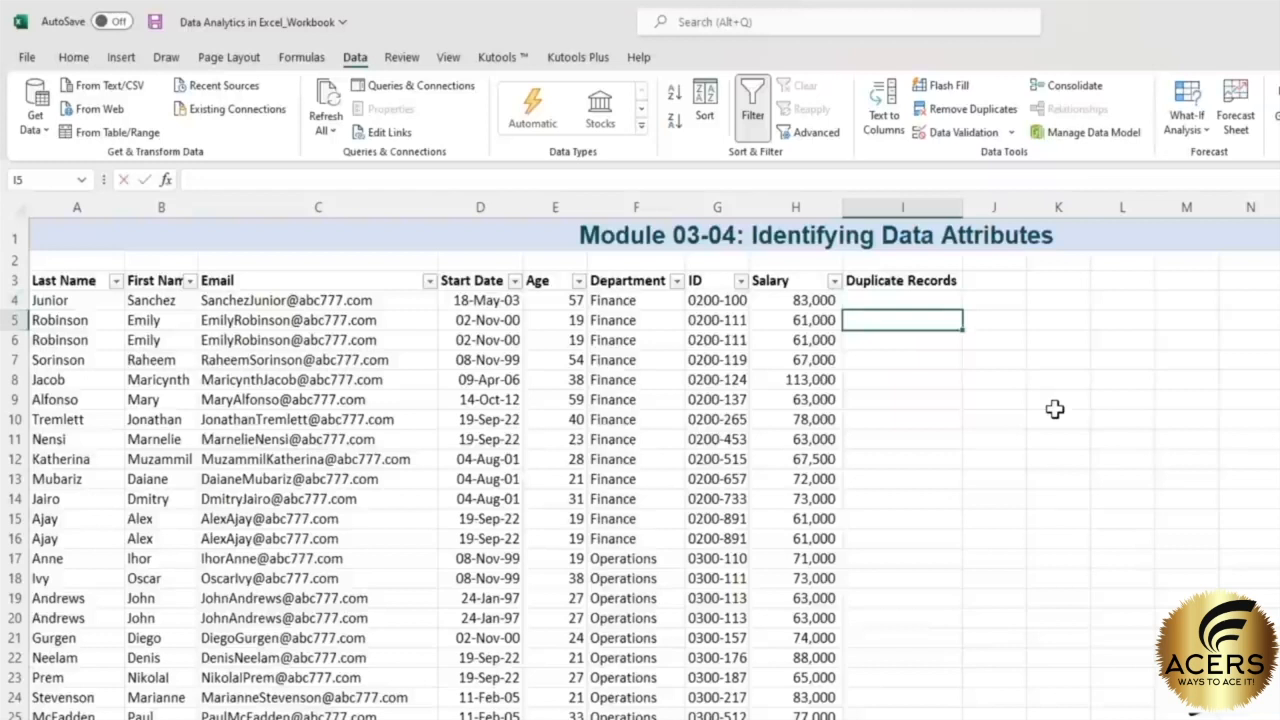
type("=if(")
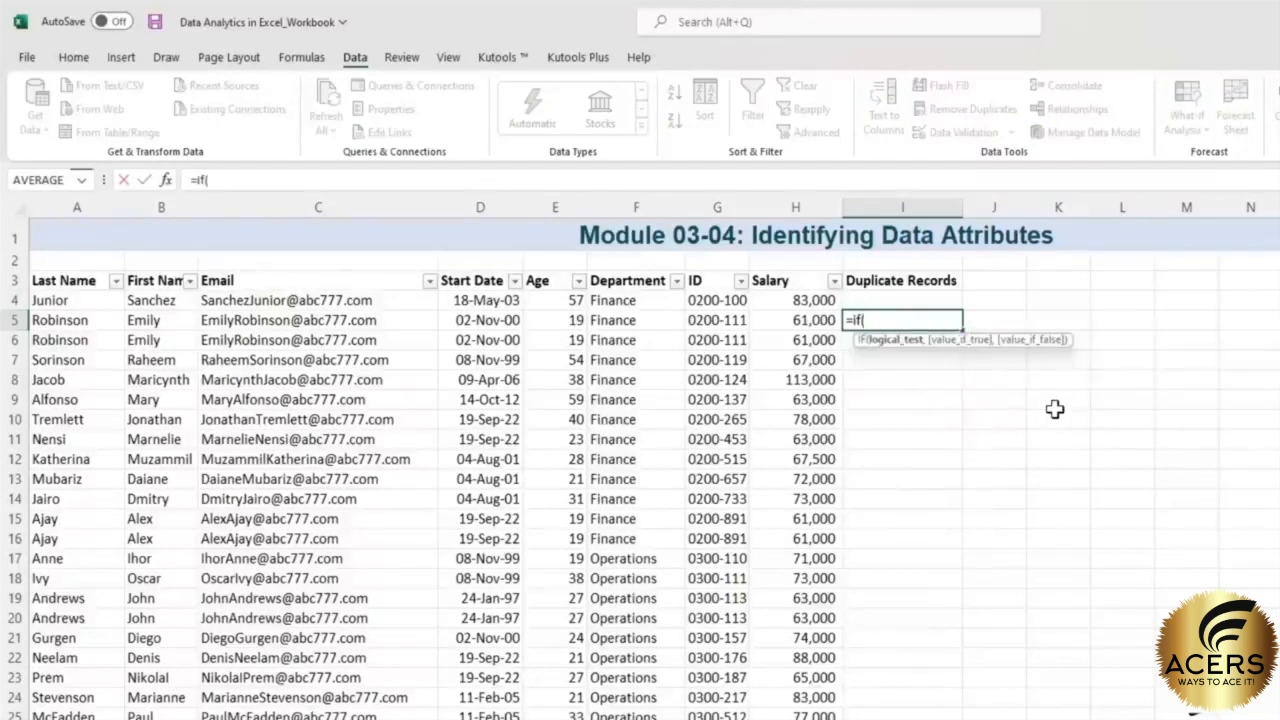
left_click(92, 298)
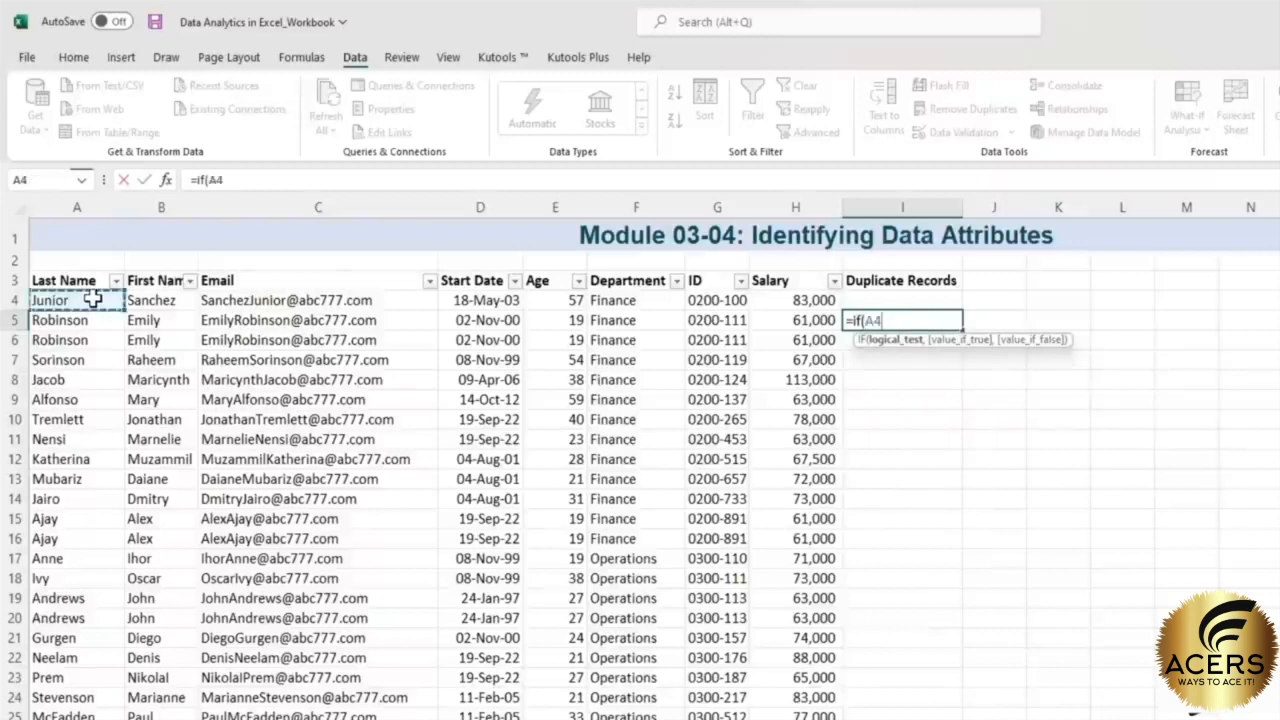
type("=")
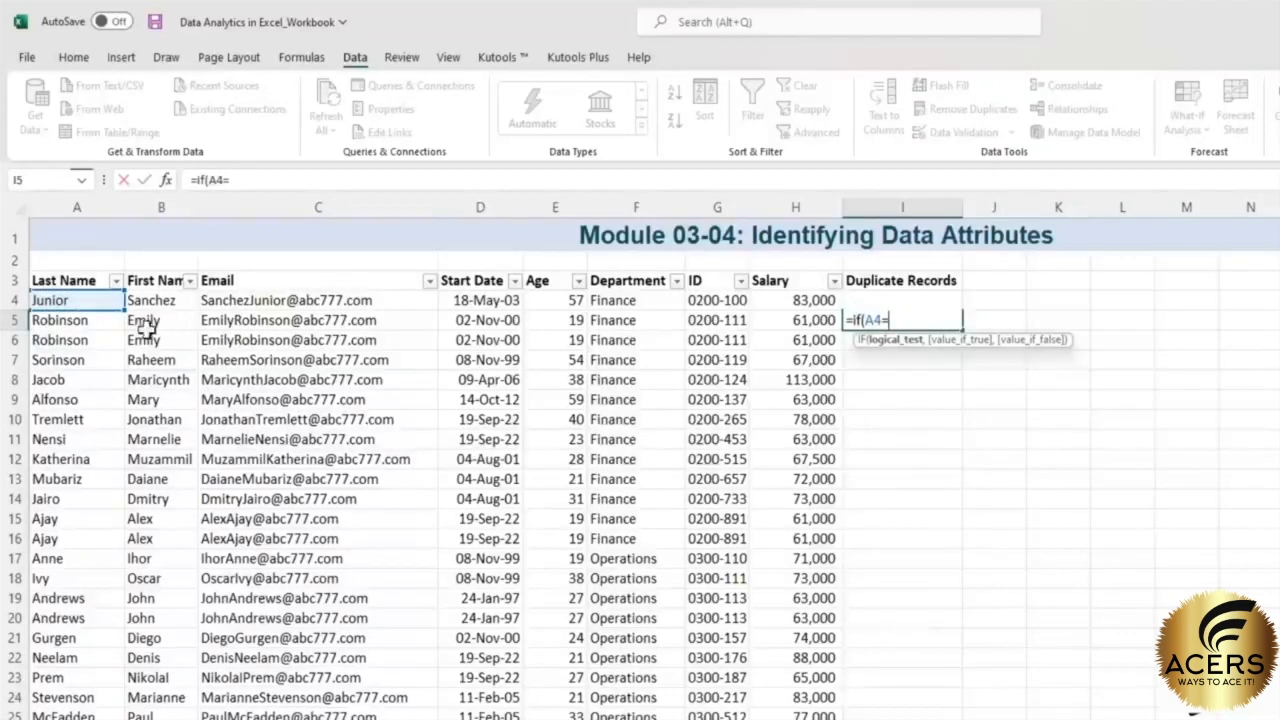
left_click(108, 320)
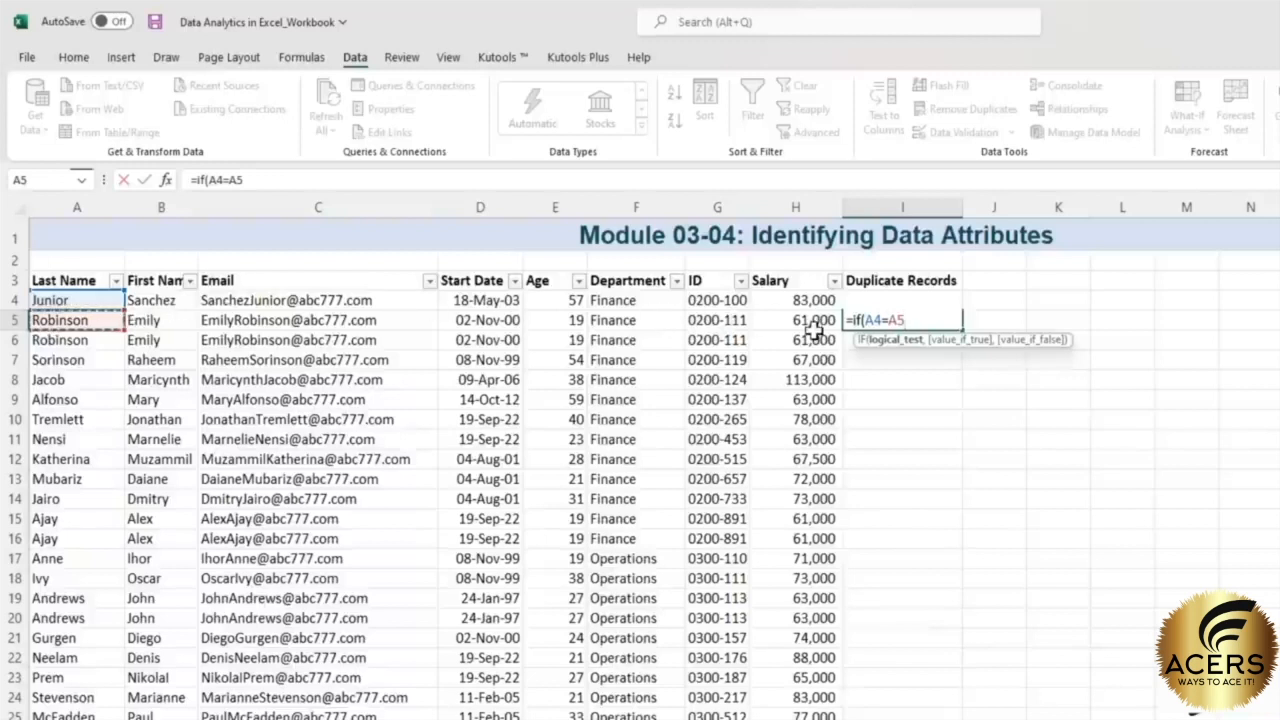
left_click(210, 179)
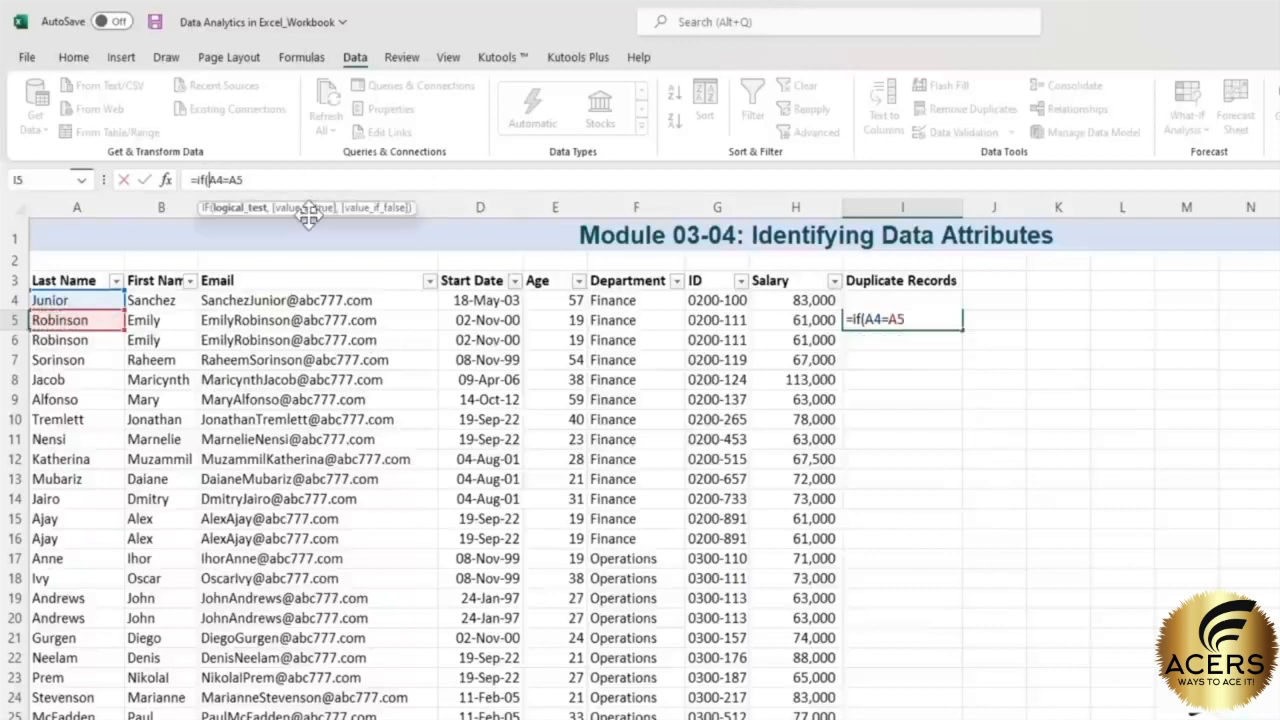
type("AND")
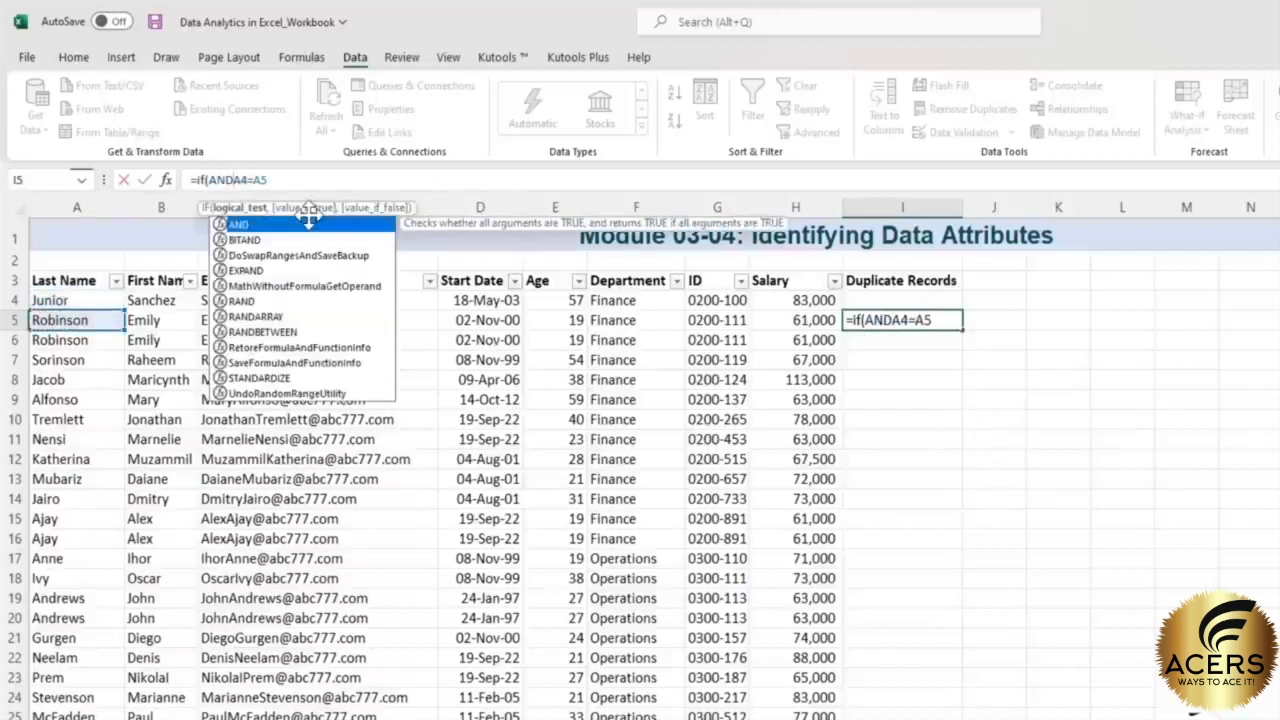
type("(")
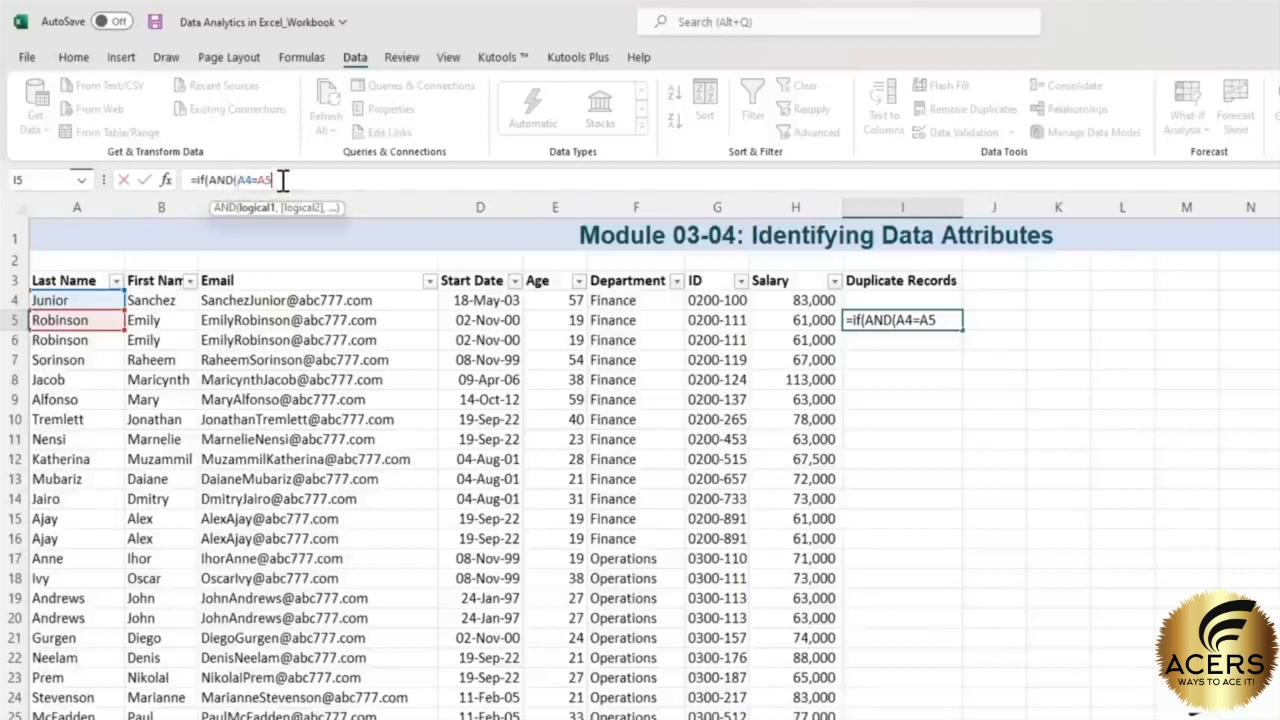
- Add the first-name comparison B4=B5 to the AND test in the I5 formula
type(",")
left_click(168, 300)
type("=")
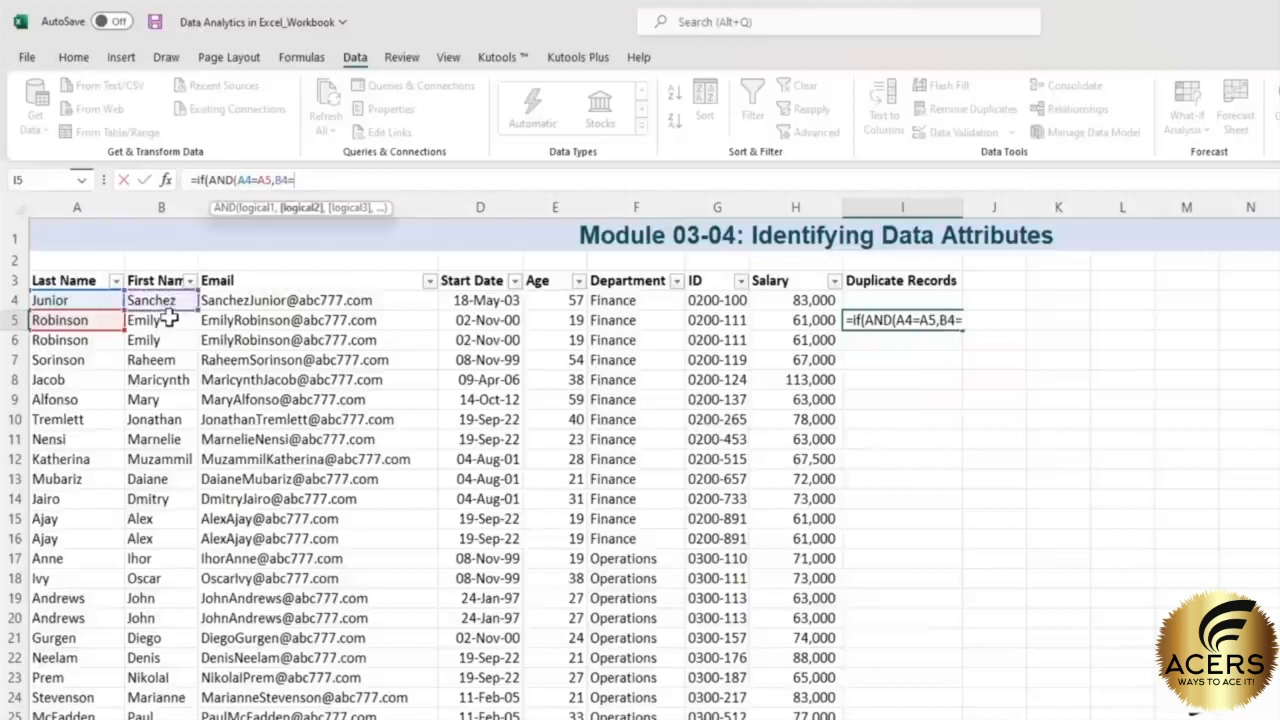
left_click(166, 320)
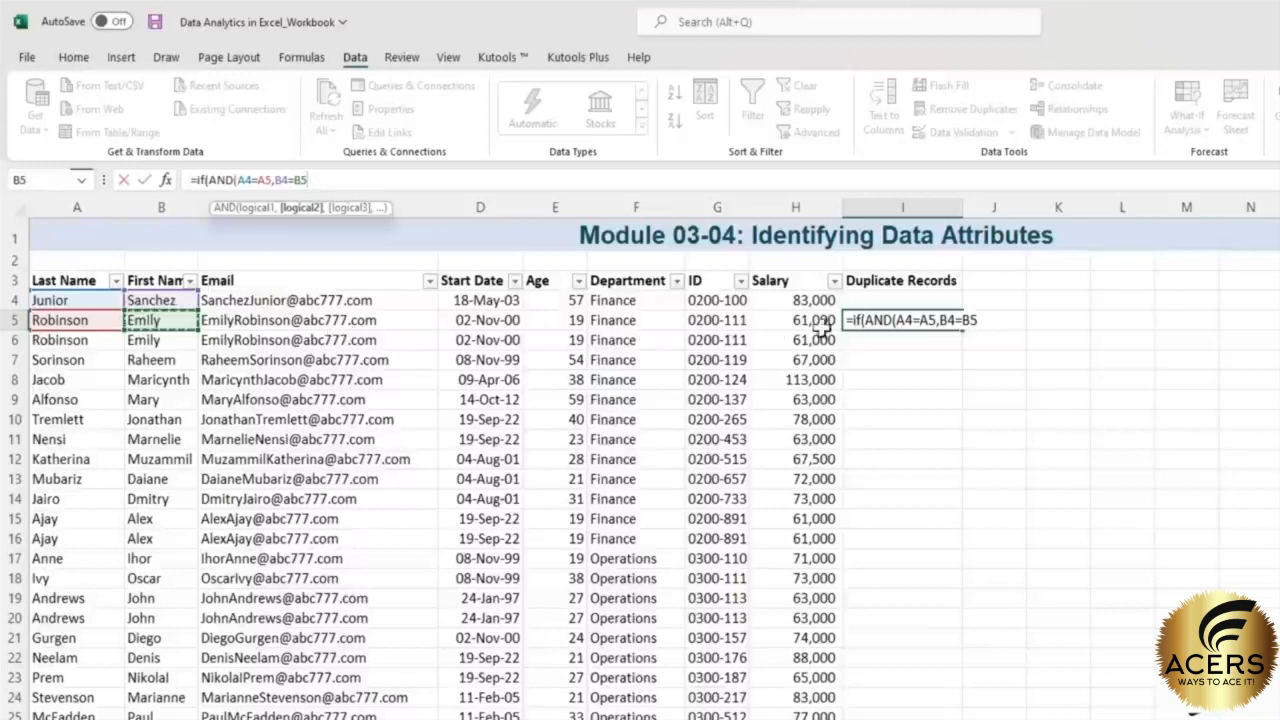
left_click(386, 180)
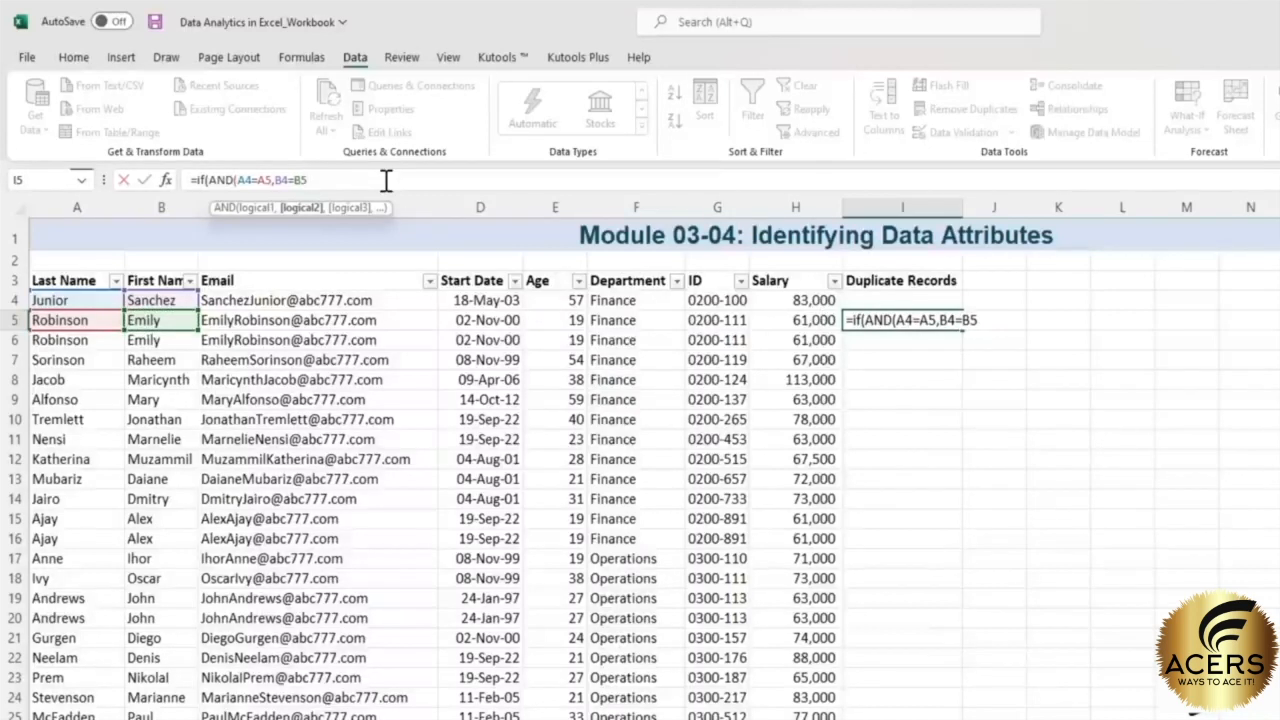
- Extend the AND test with the email comparison C4=C5 and the start-date comparison D4=D5
type(",")
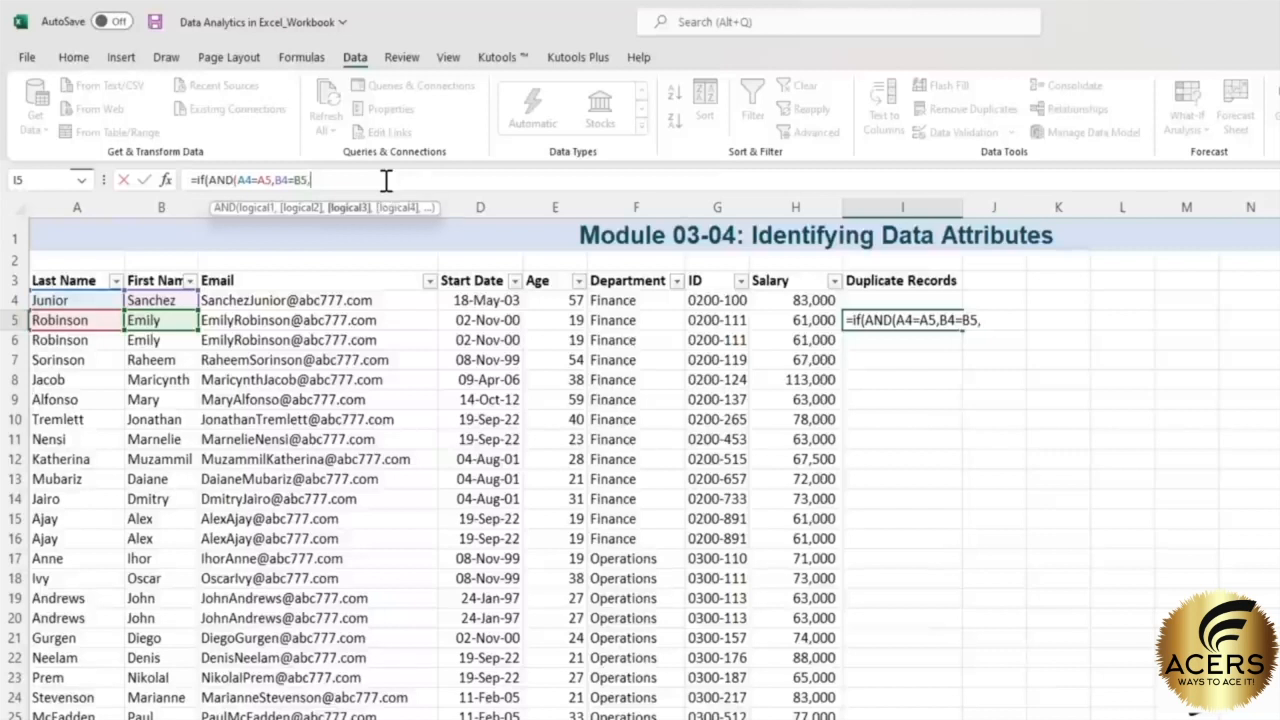
left_click(330, 299)
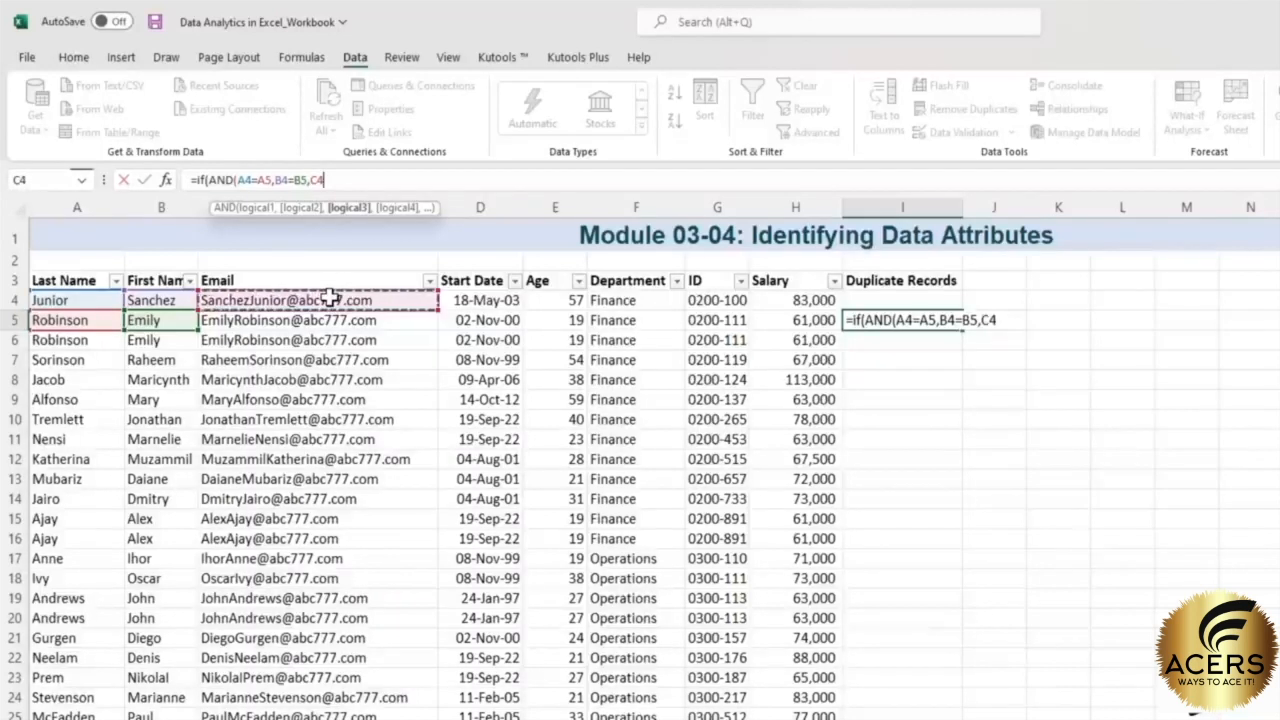
type("=")
left_click(313, 325)
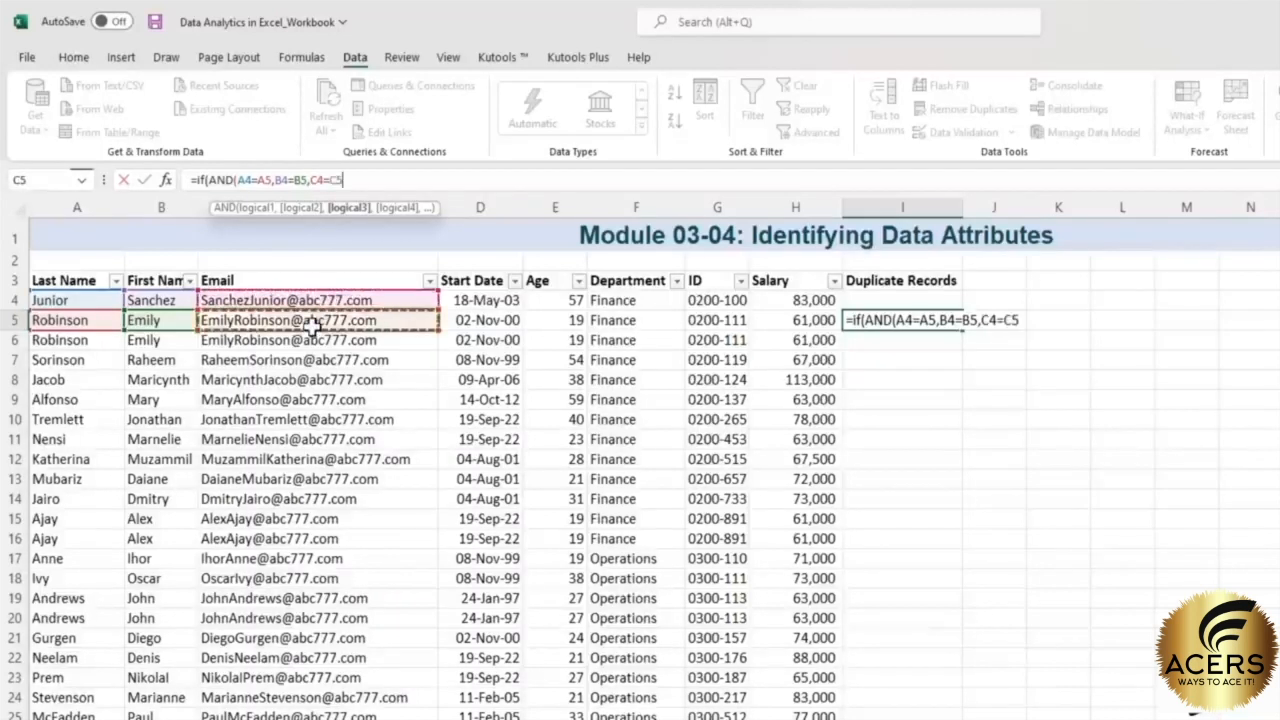
type(",")
left_click(497, 300)
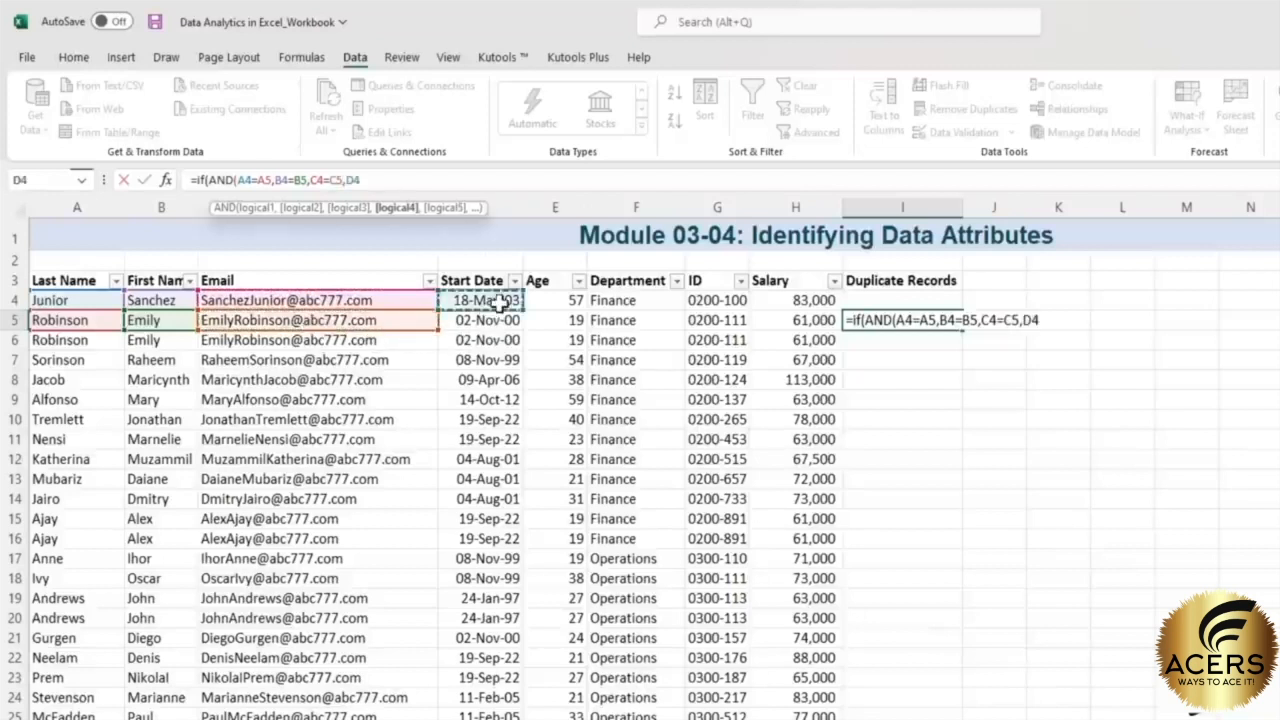
type("=")
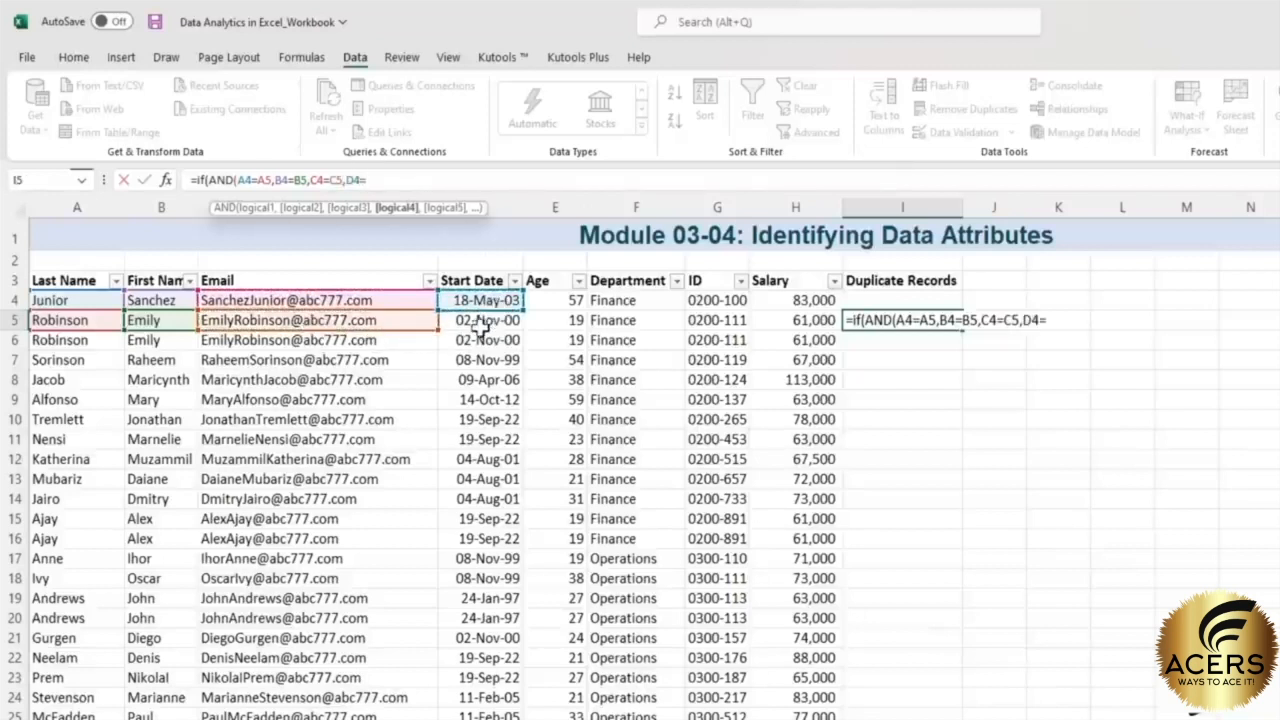
left_click(484, 321)
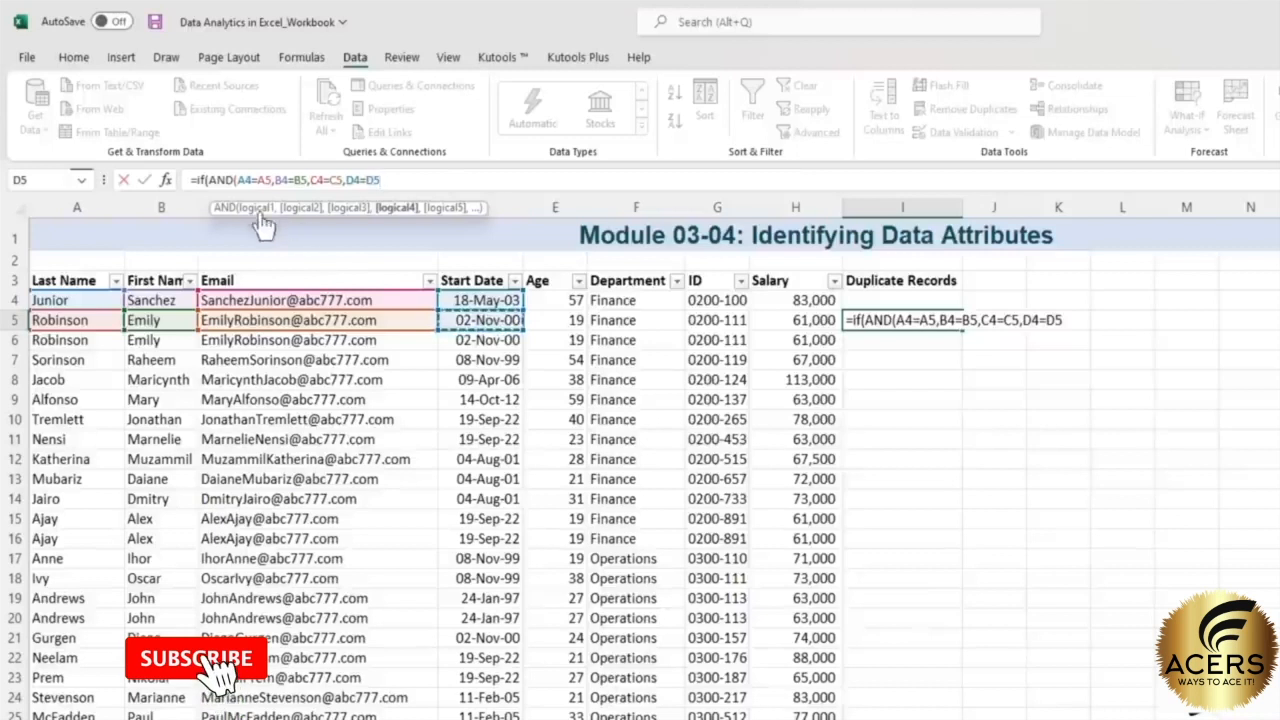
- Complete the I5 formula to return "check" when the AND test is true and "ok" otherwise, and fill it down to I56
left_click(393, 180)
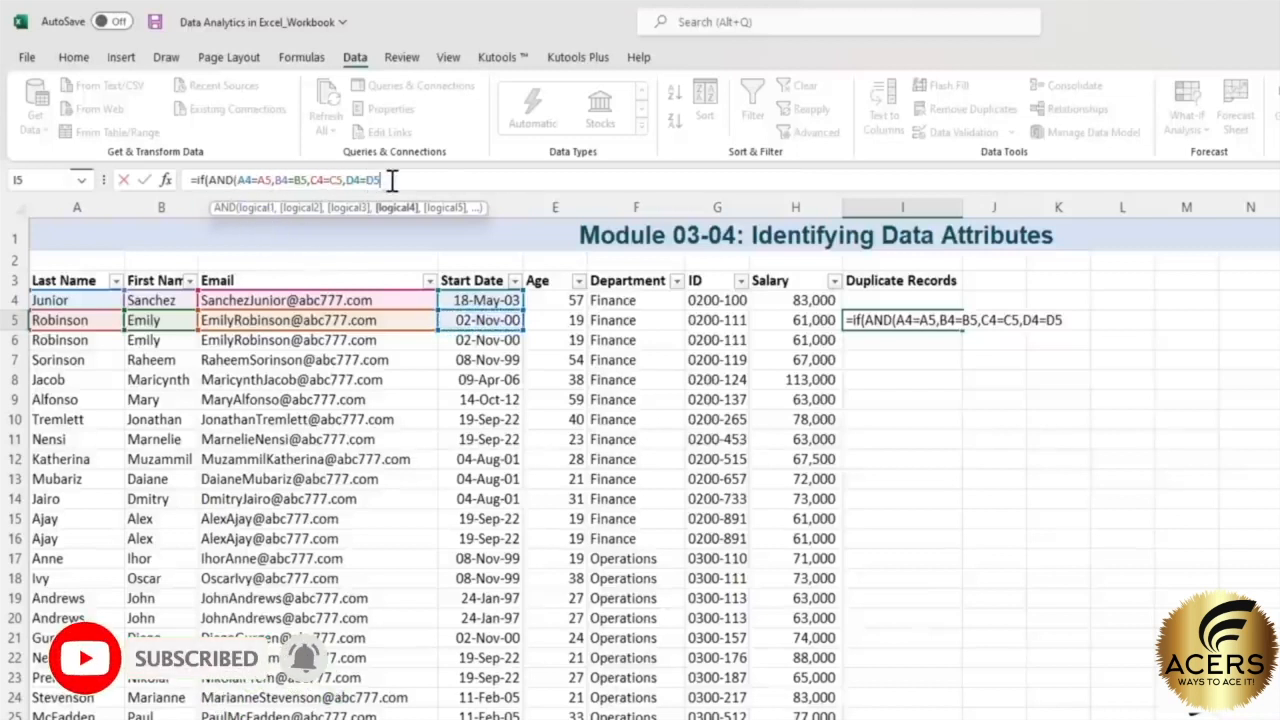
type("),")
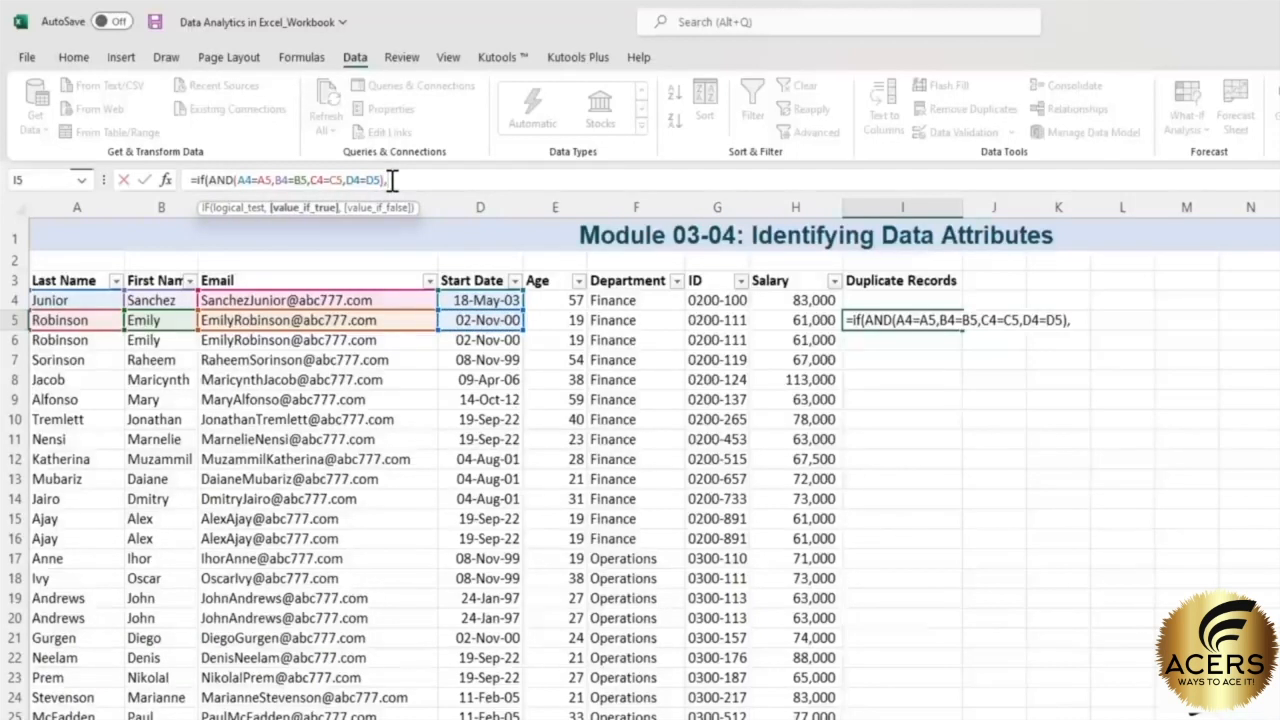
type("\"check\",\"ok")
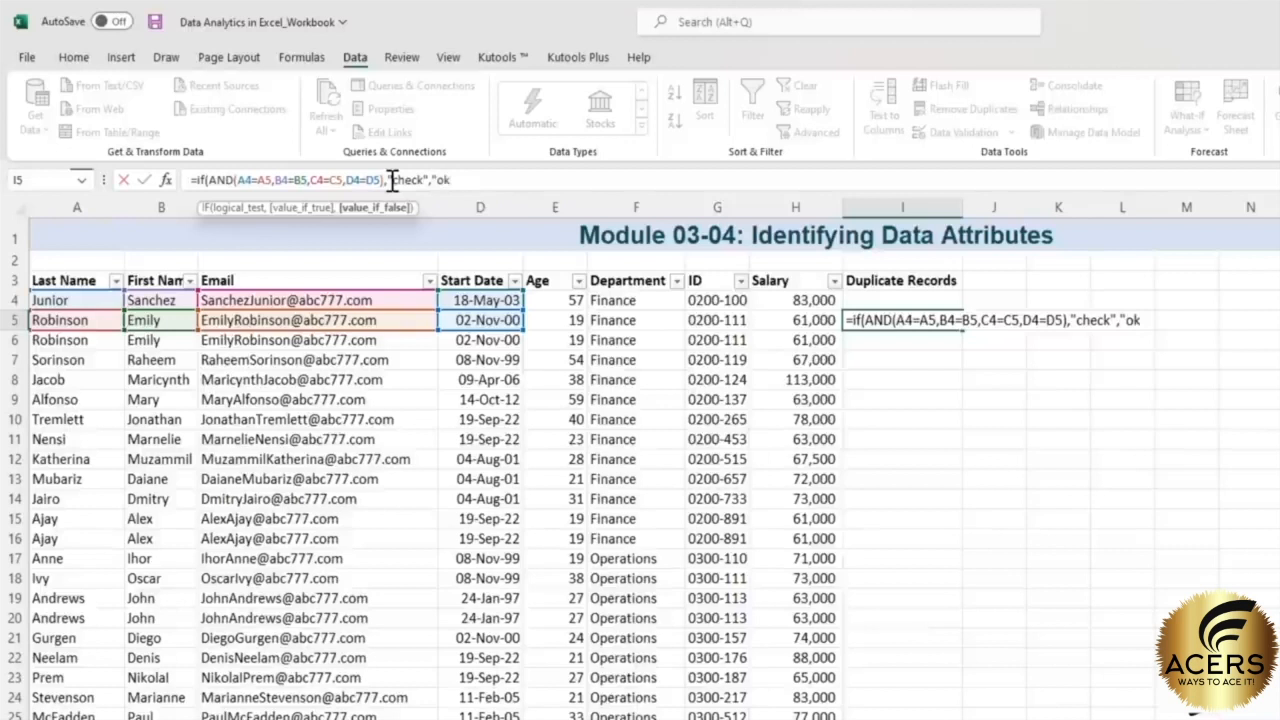
type("\")")
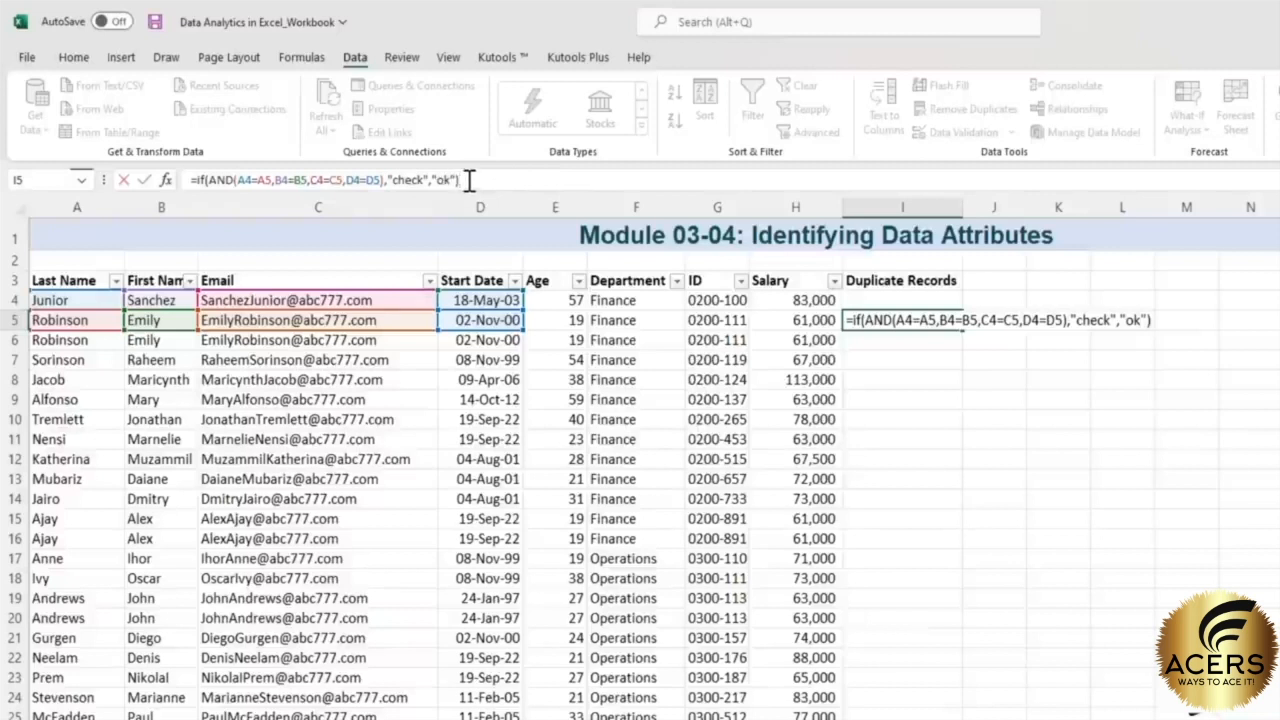
key("Return")
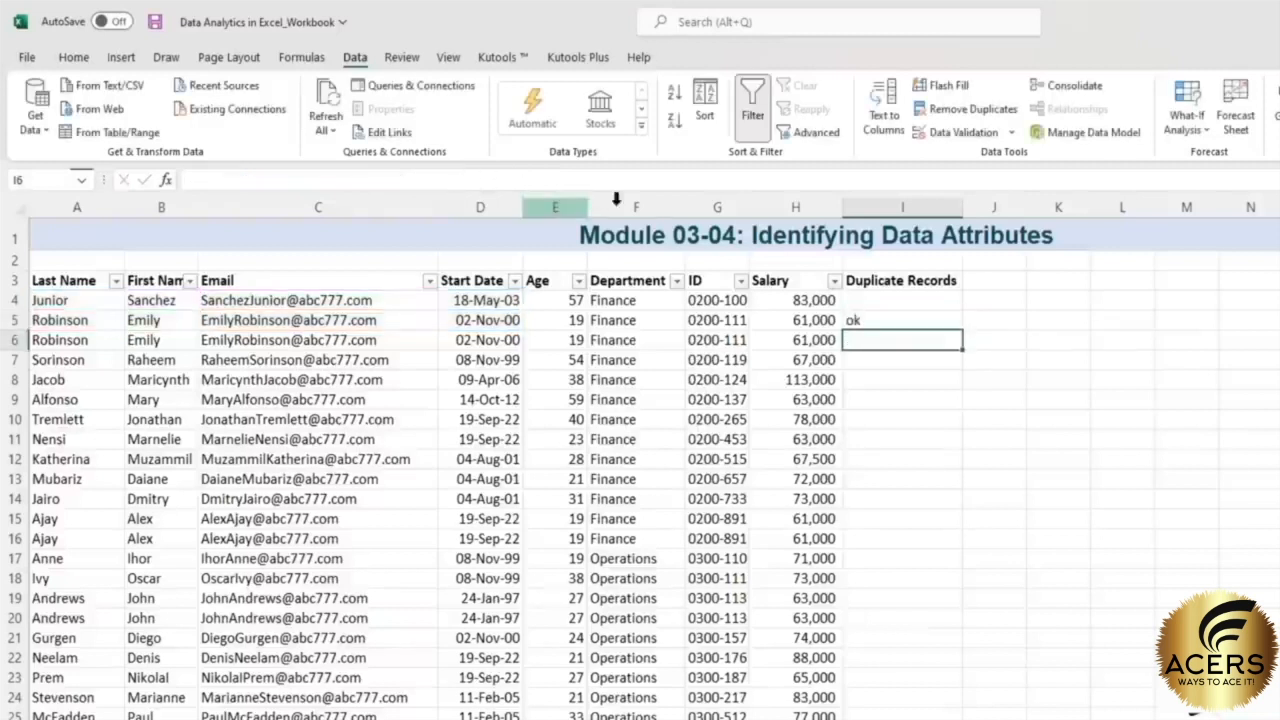
left_click(896, 319)
left_click_drag(966, 329, 698, 611)
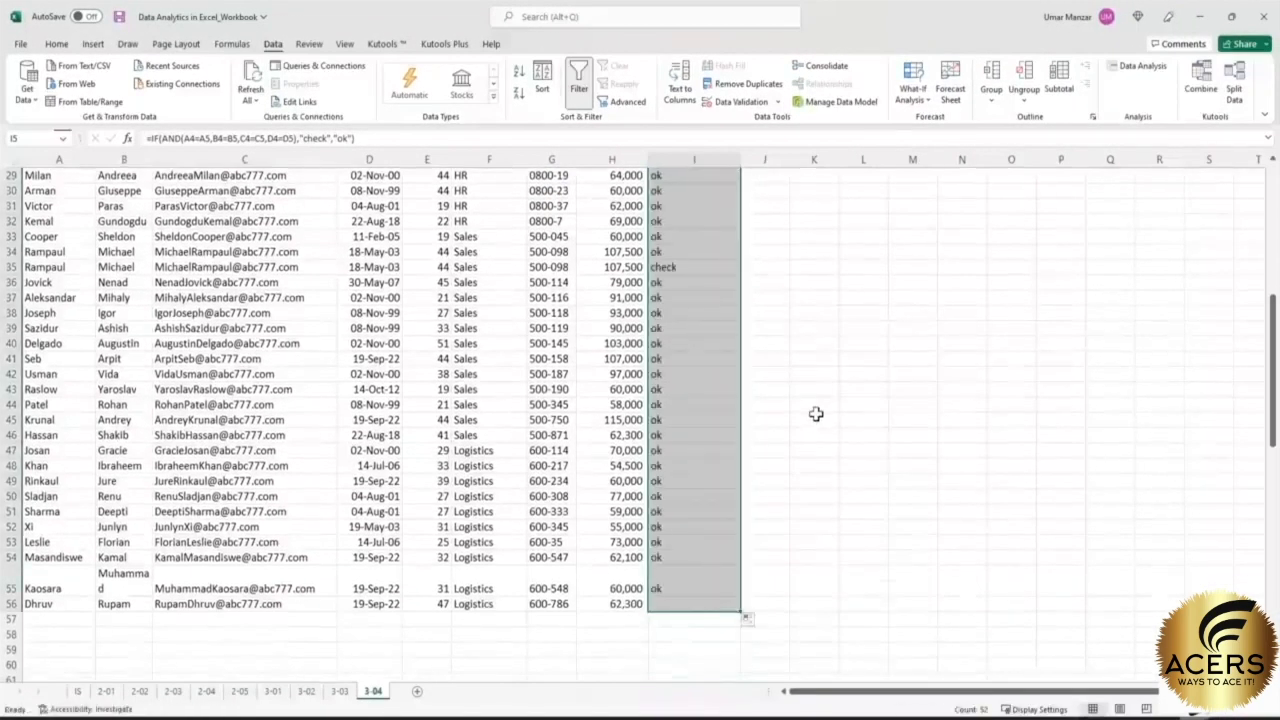
- Review the Duplicate Records column by selecting the cells flagged "check" together
scroll(743, 349, "up", 9)
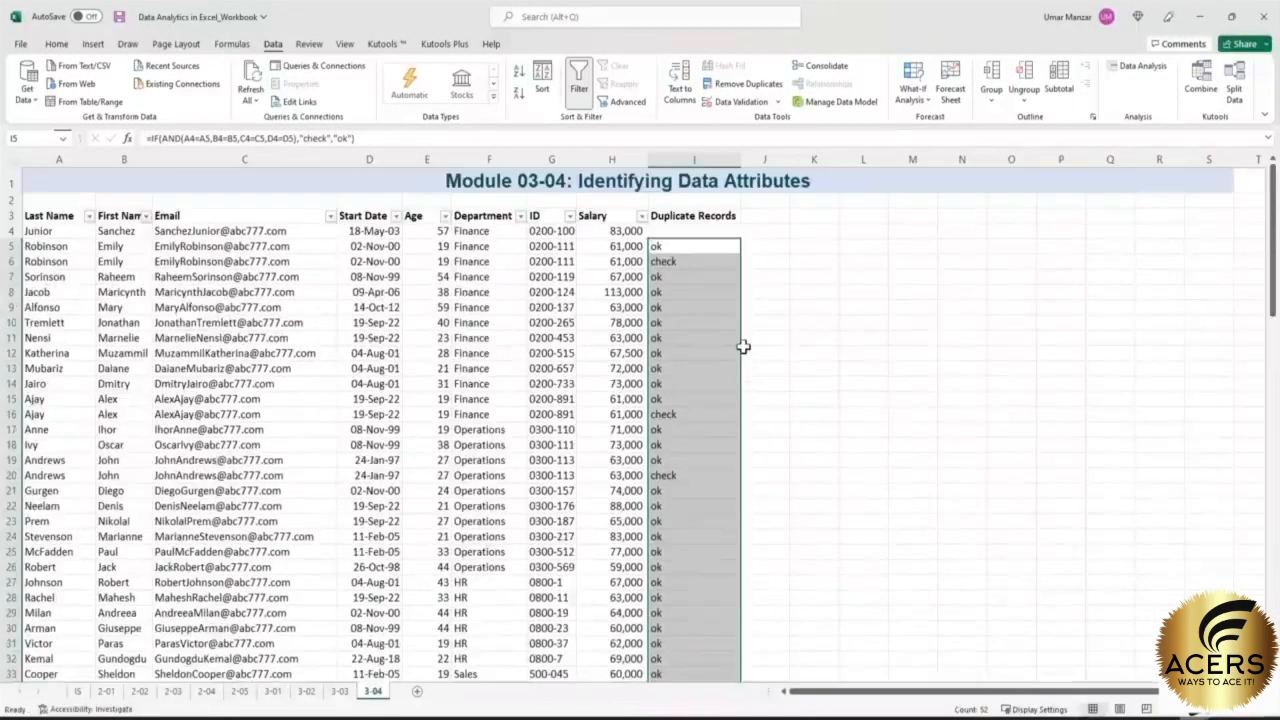
left_click(692, 263)
left_click(694, 416)
left_click(686, 476)
scroll(680, 418, "down", 5)
left_click(688, 478)
scroll(675, 423, "down", 3)
scroll(675, 424, "up", 6)
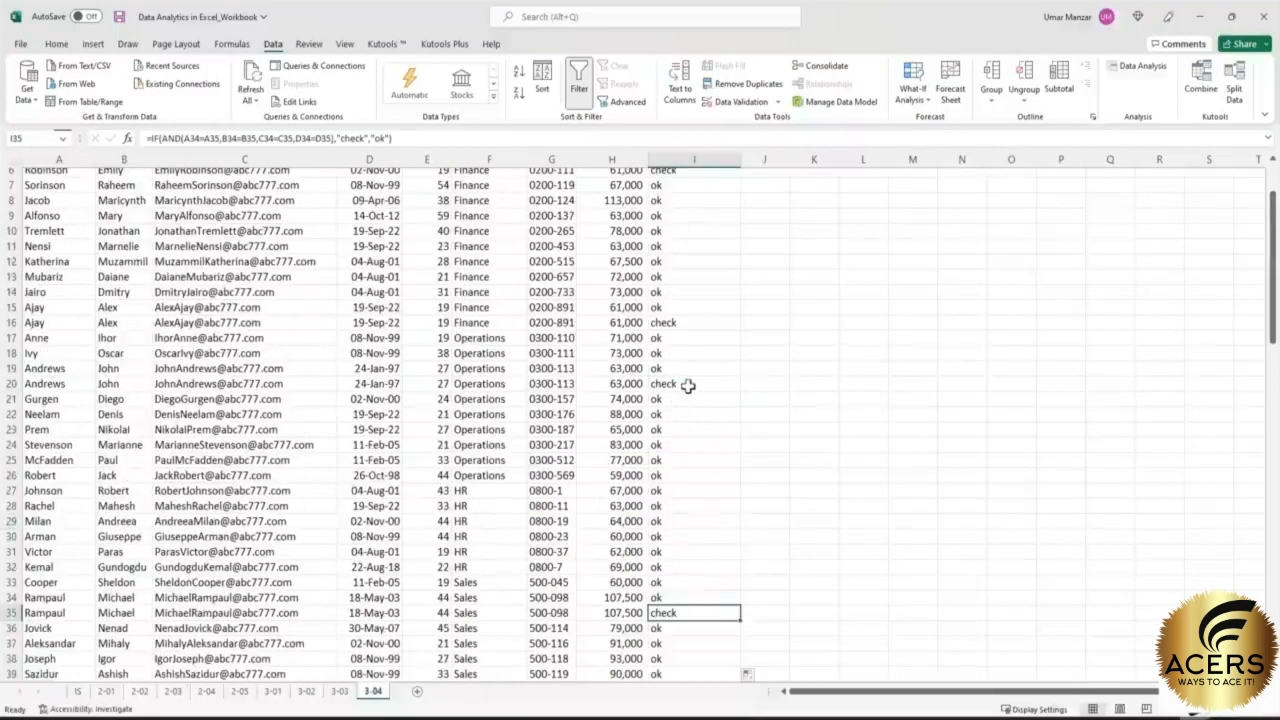
left_click(691, 384, "ctrl")
left_click(680, 323, "ctrl")
scroll(680, 323, "up", 2)
left_click(674, 261, "ctrl")
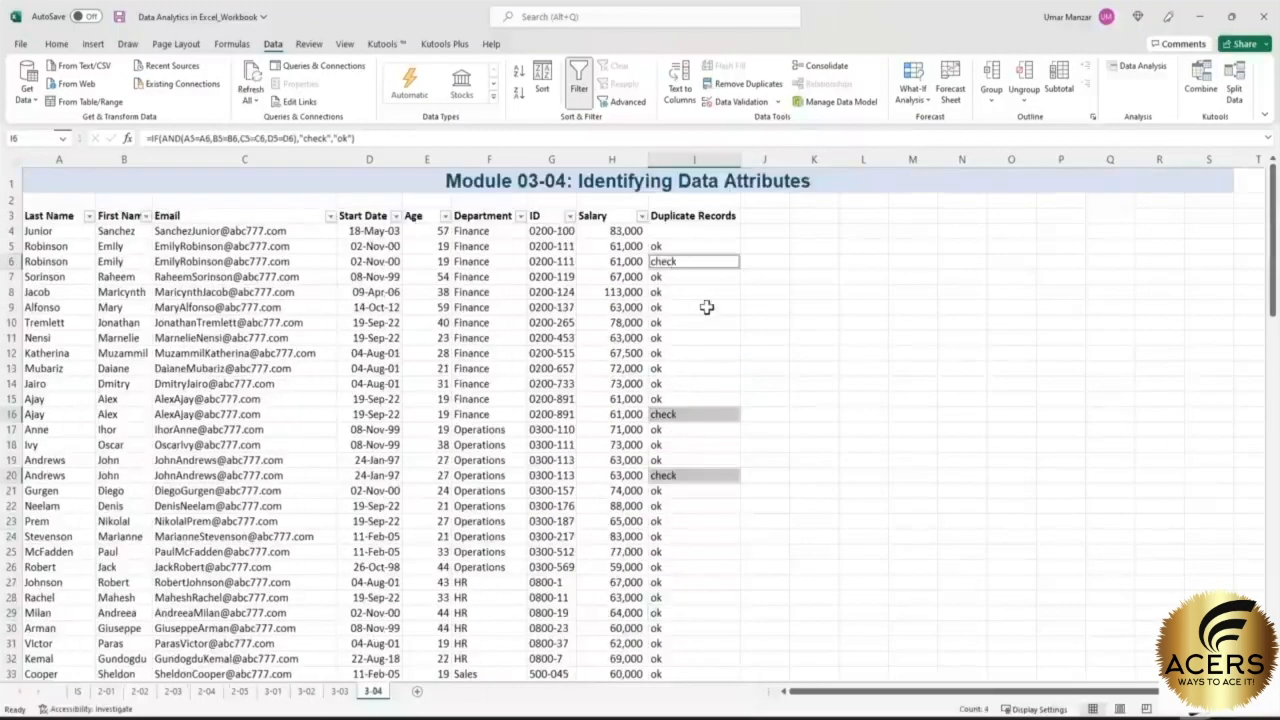
- Change the first AND comparison in the I5 formula to compare whole rows as A4:H4=A5:H5
key("Up")
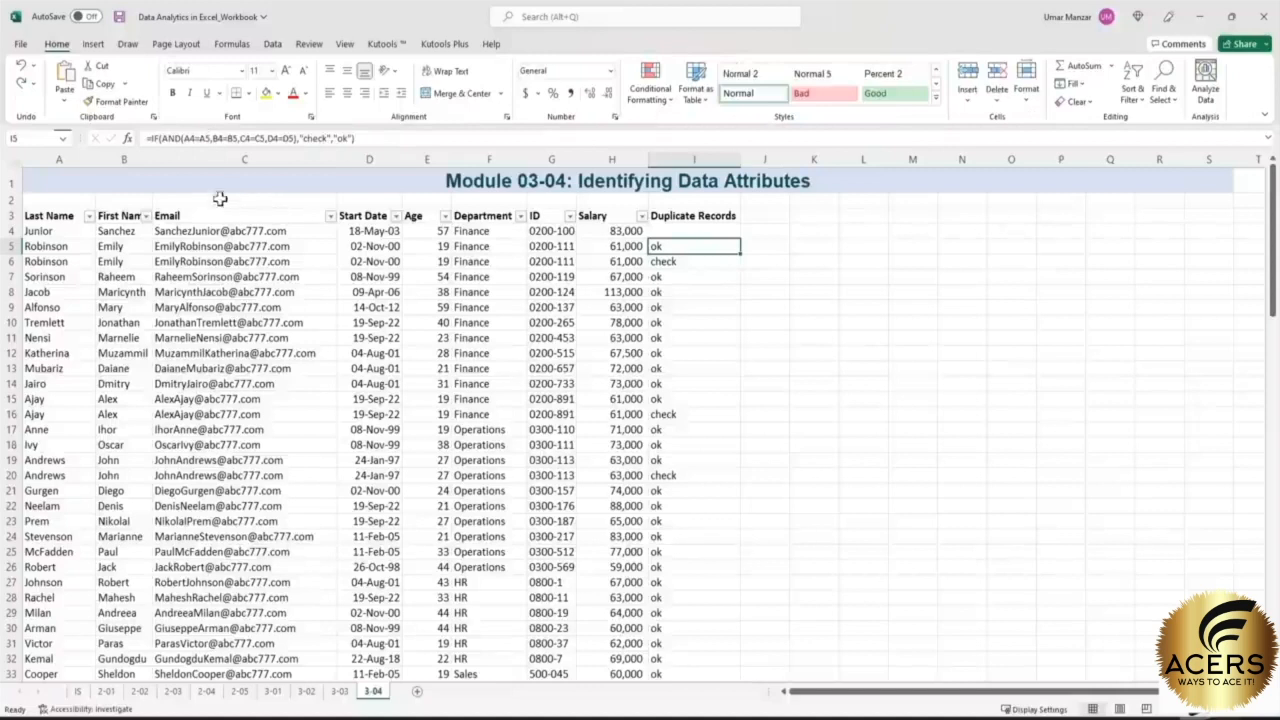
left_click_drag(384, 138, 131, 138)
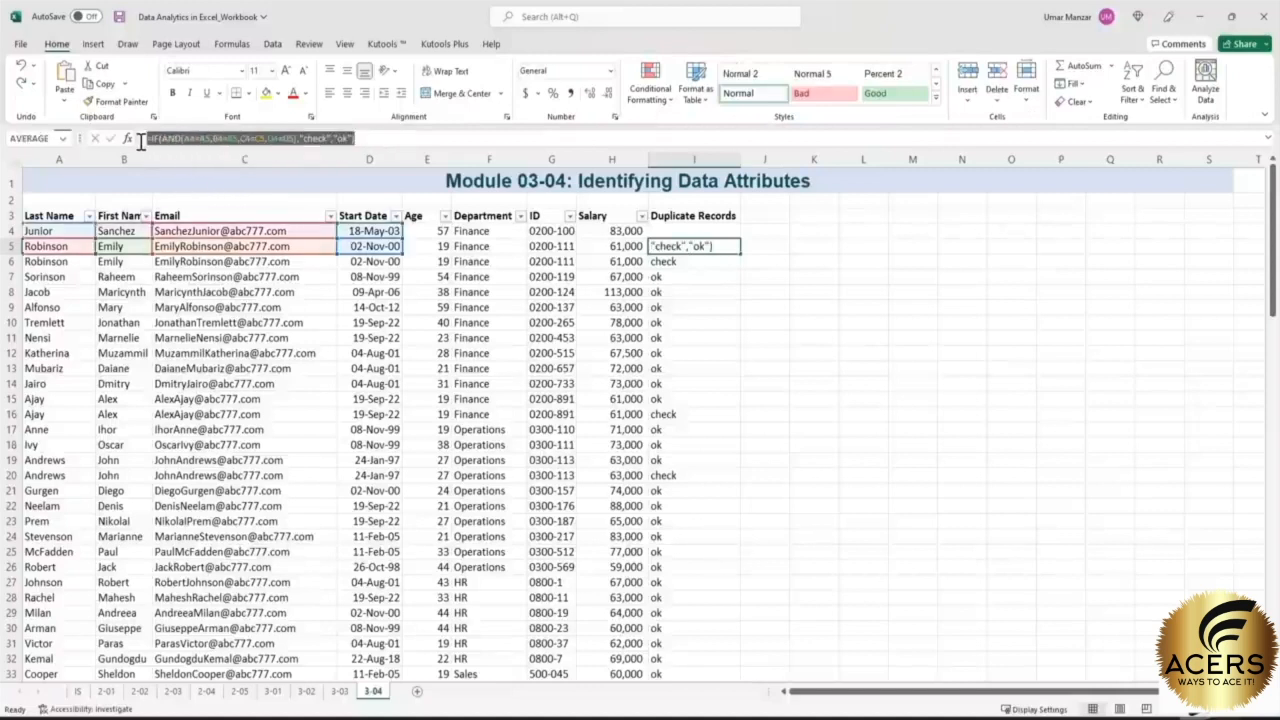
key("Escape")
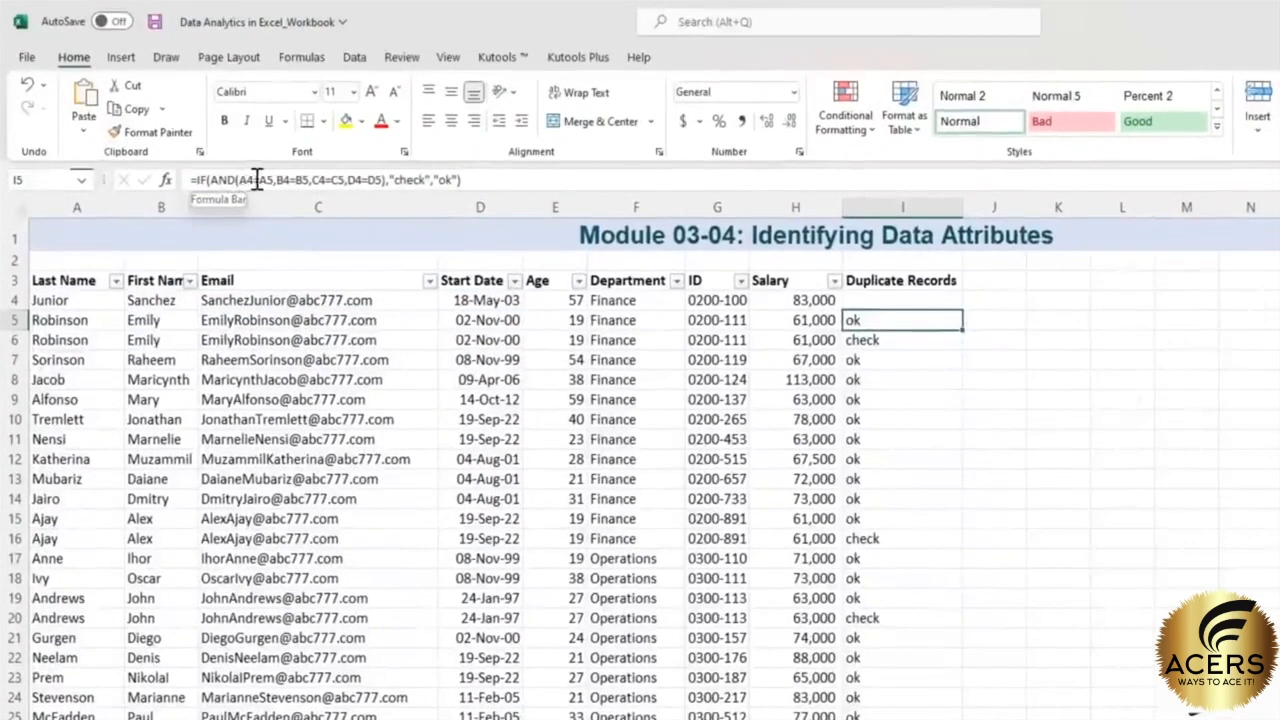
left_click(257, 178)
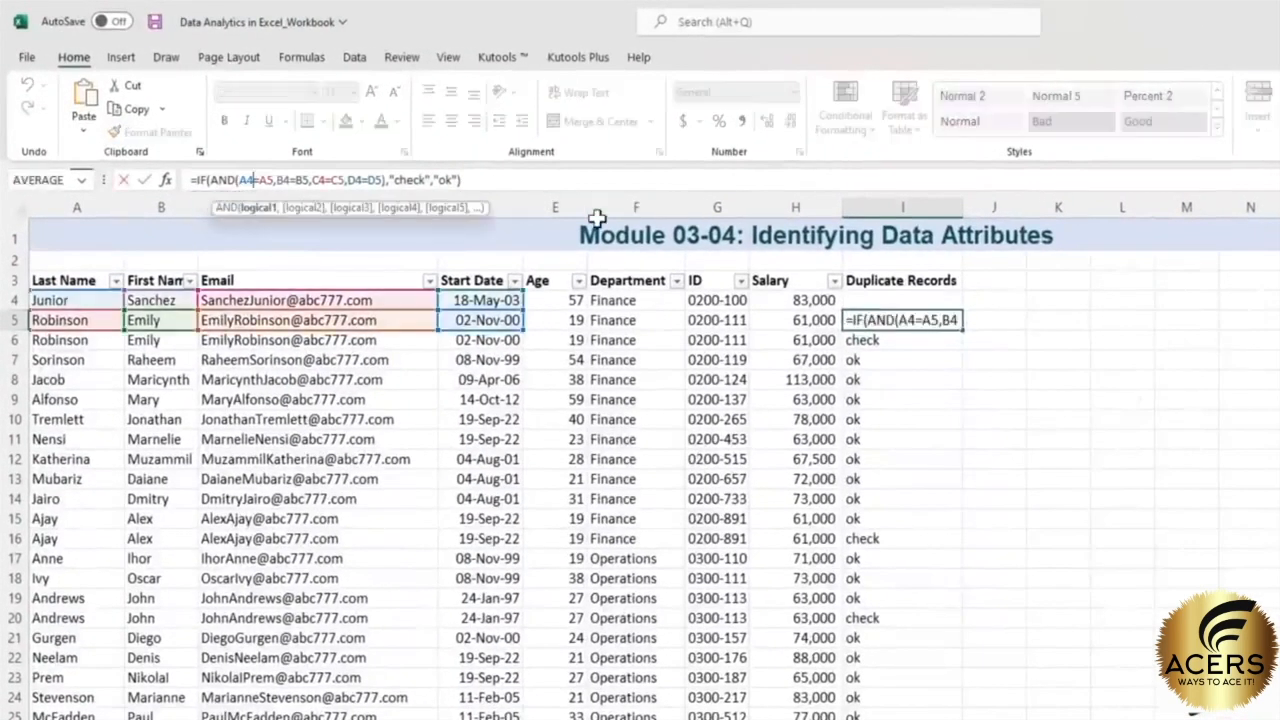
type(":")
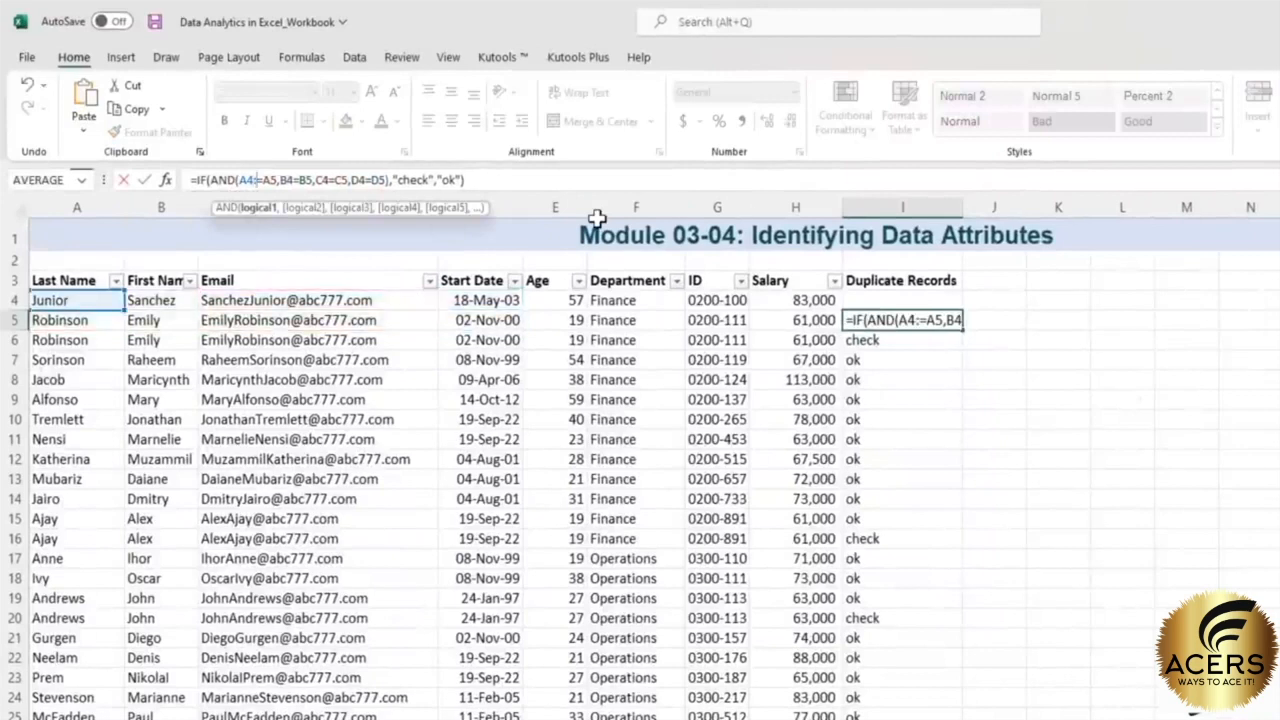
type("H4=A5")
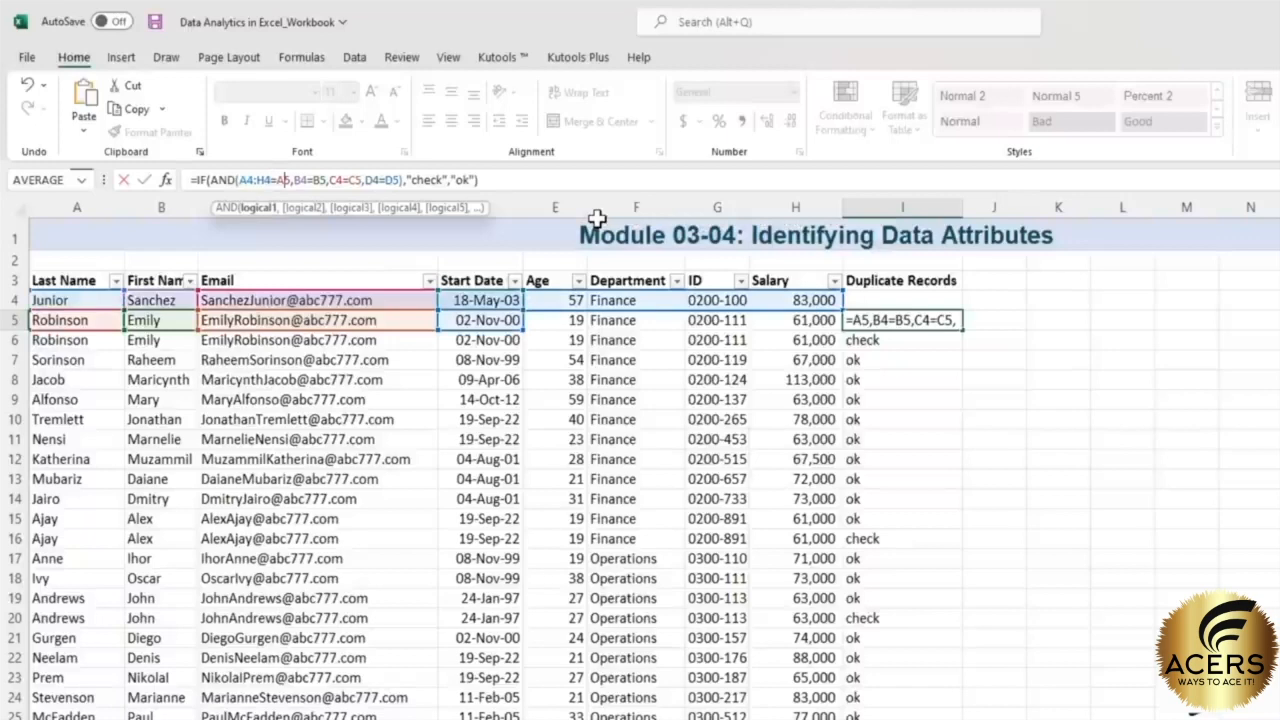
type(":H5")
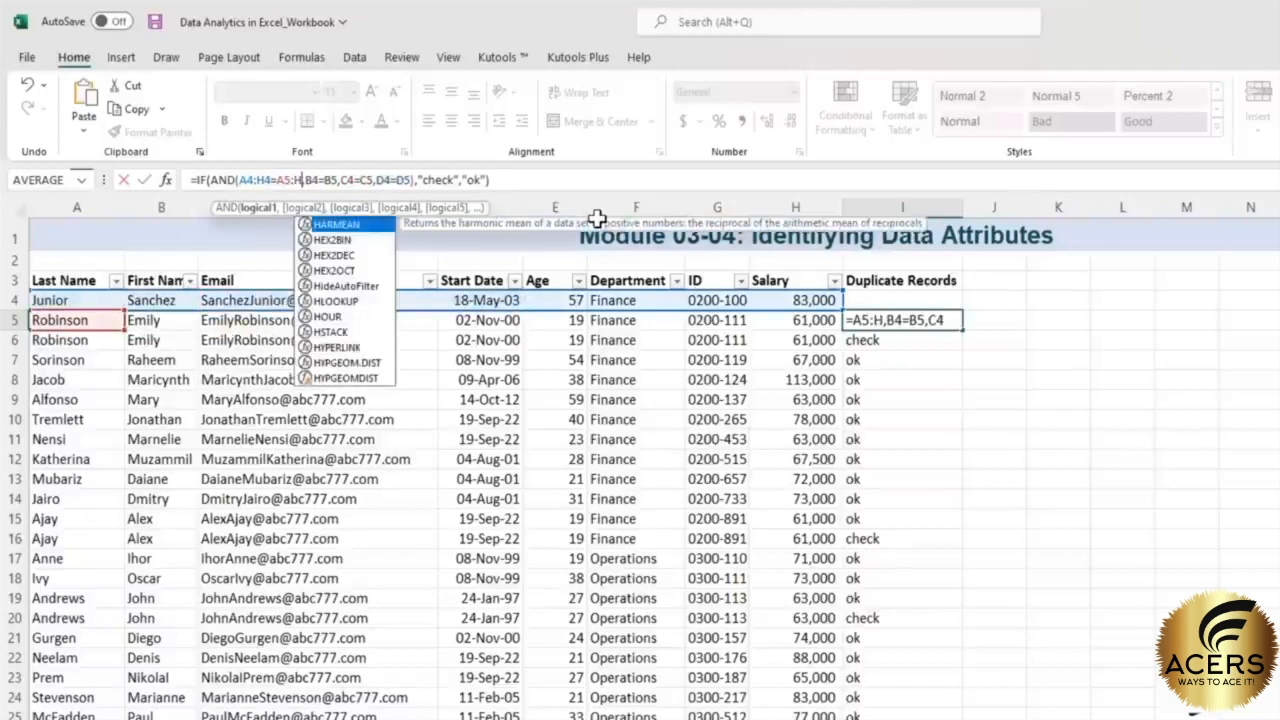
- Delete the B4=B5, C4=C5 and D4=D5 comparisons from the AND test in the I5 formula
key("Delete")
key("Delete")
key("Delete")
key("Delete")
key("Delete")
key("Delete")
key("Delete")
key("Delete")
key("Delete")
key("Delete")
key("Delete")
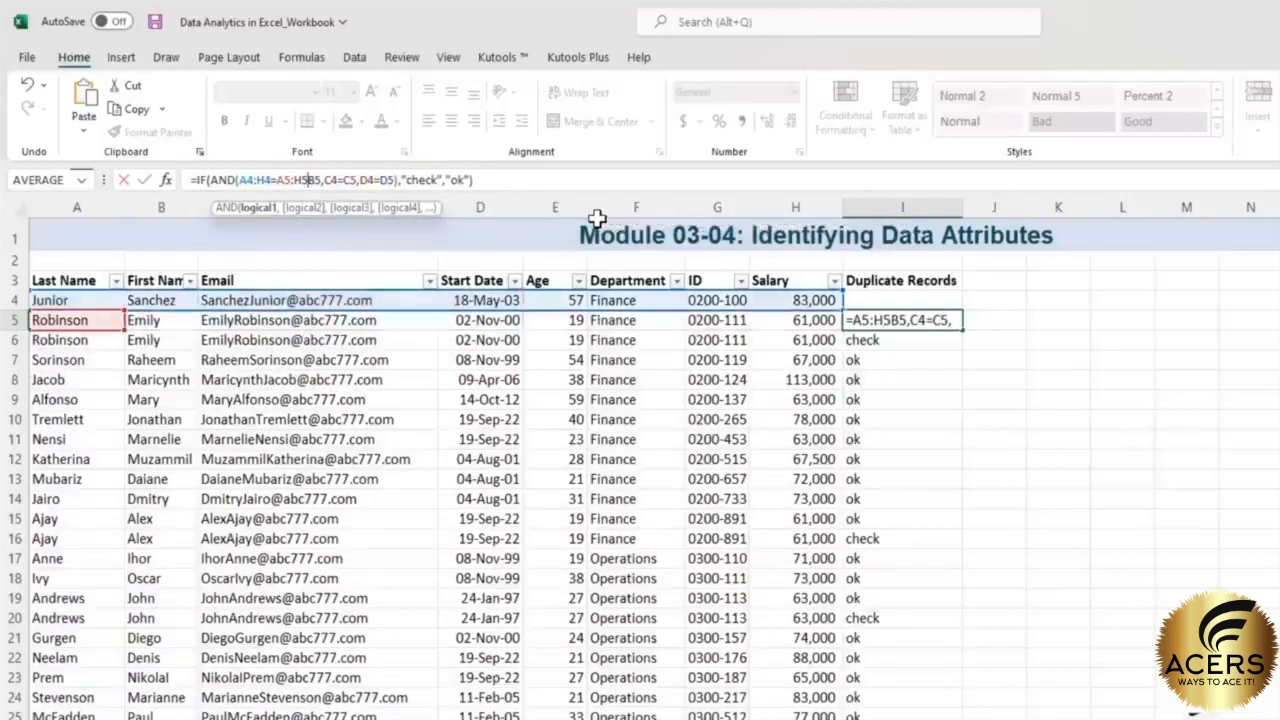
key("Delete")
key("Delete")
key("Delete")
key("Delete")
key("Delete")
key("Delete")
key("Delete")
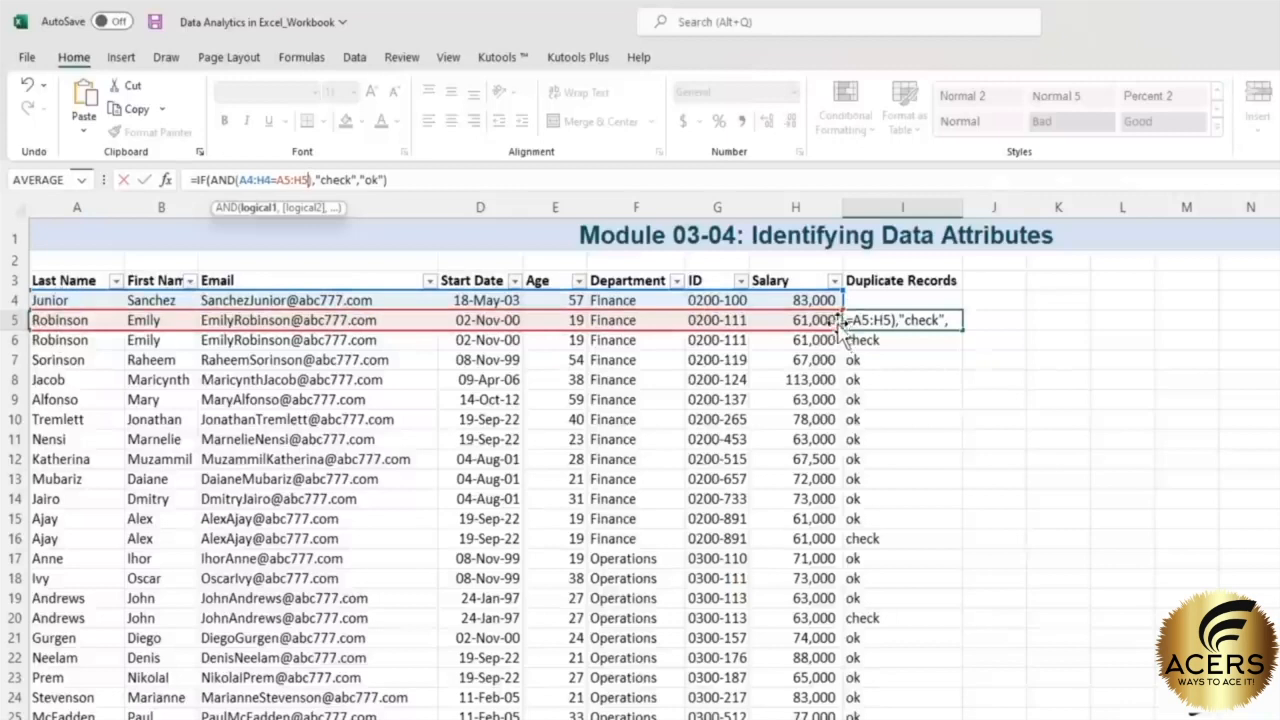
- Commit the revised I5 formula and fill it down through I56
left_click(423, 177)
key("Return")
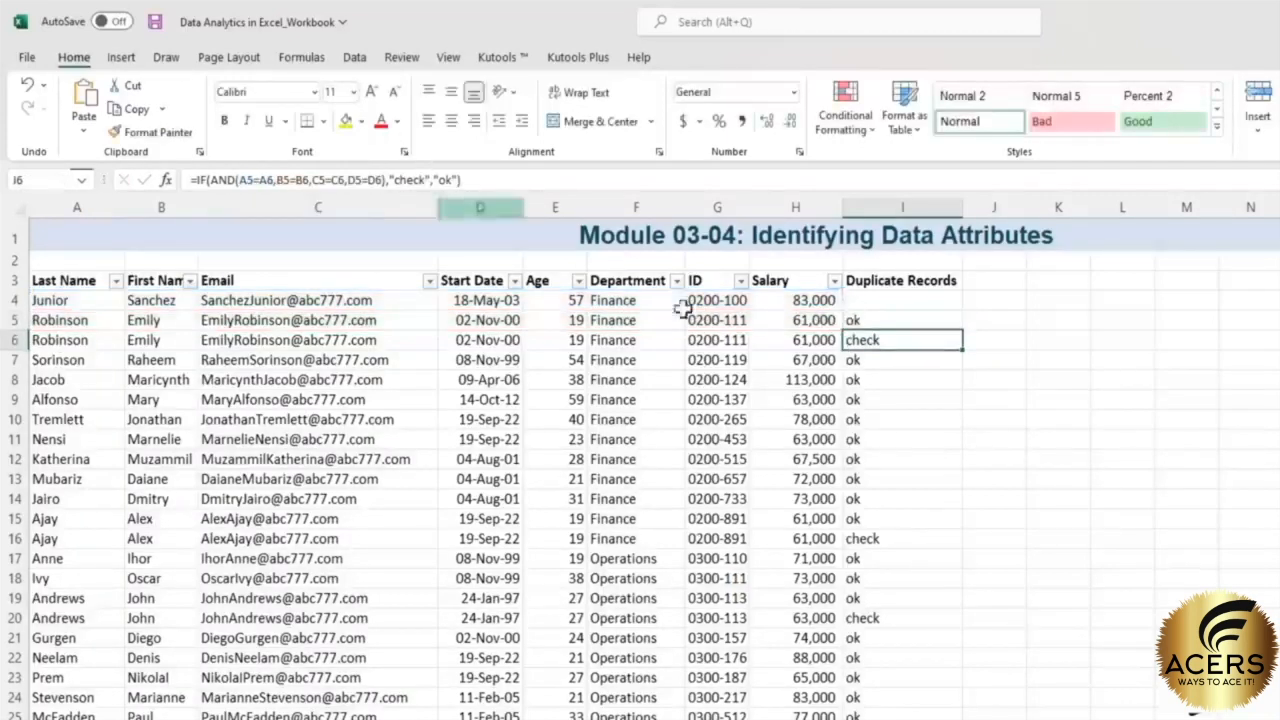
left_click(903, 318)
left_click_drag(960, 330, 707, 630)
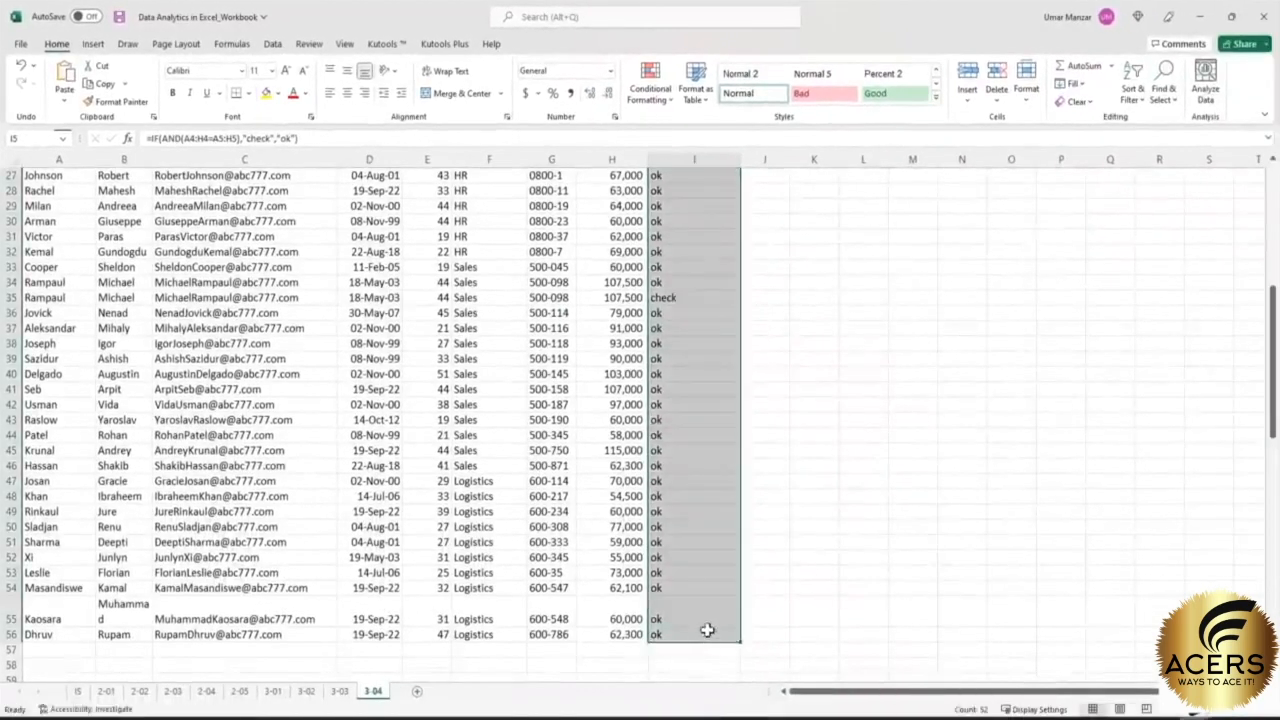
- Check the refilled Duplicate Records column by selecting the cells flagged "check" and inspecting their row-comparison formulas
scroll(820, 477, "up", 4)
left_click(677, 480)
scroll(700, 450, "up", 2)
scroll(700, 420, "up", 1)
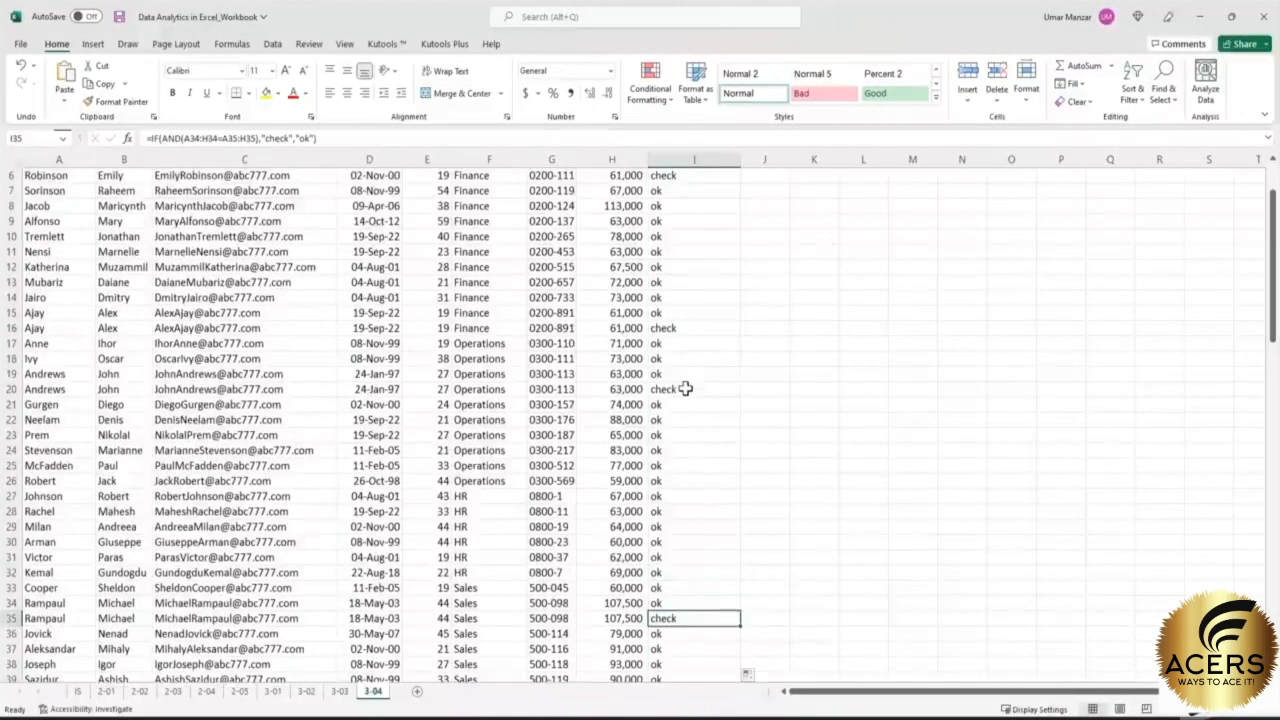
left_click(688, 385)
left_click(690, 328, "ctrl")
scroll(715, 350, "up", 2)
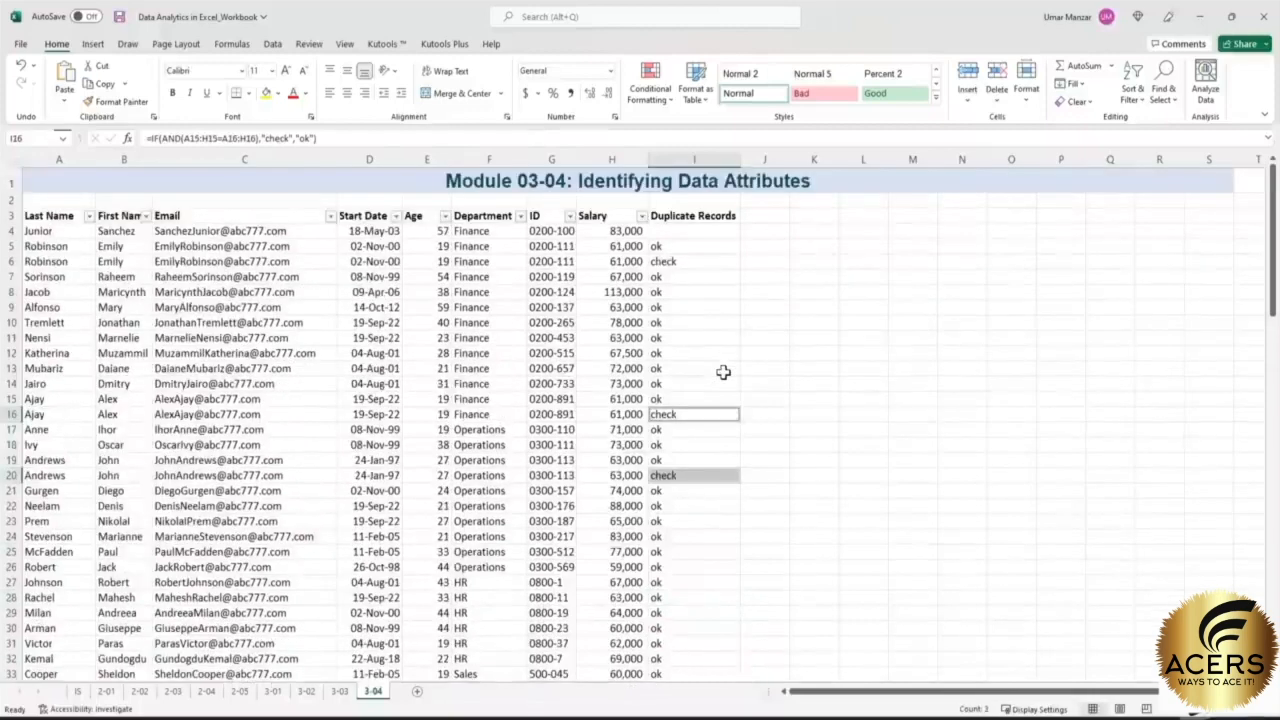
left_click(685, 262, "ctrl")
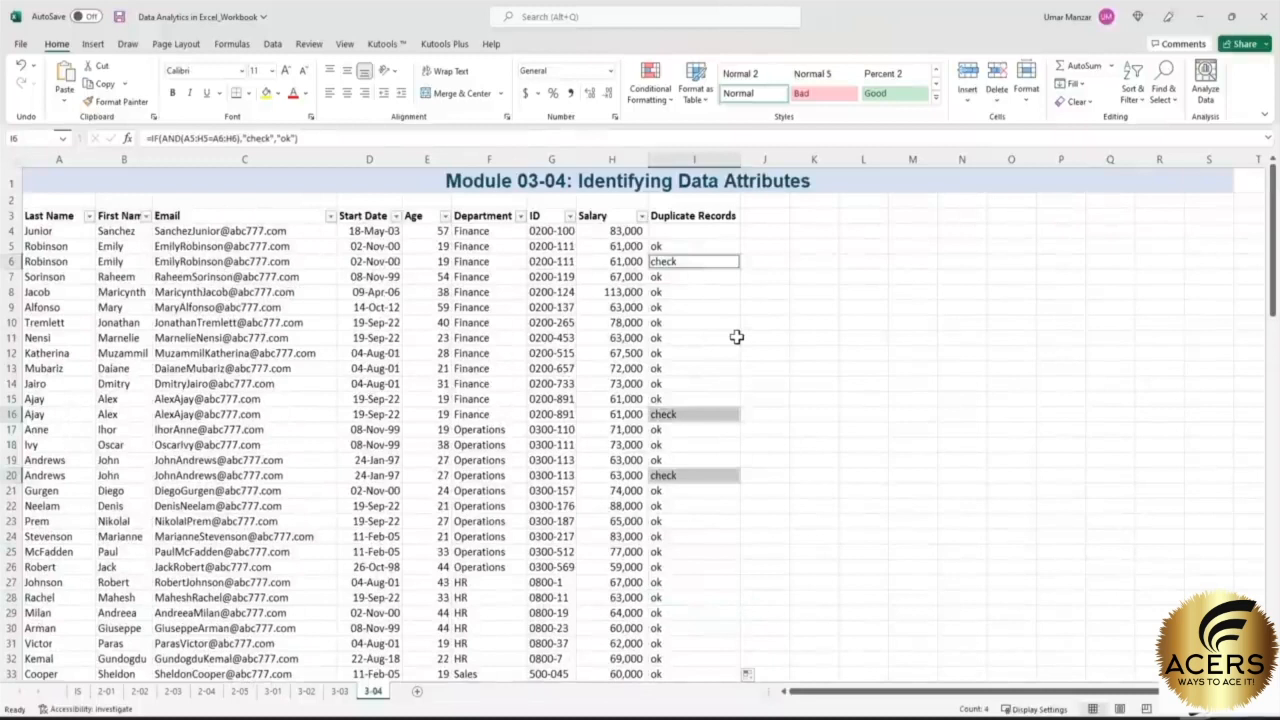
- Look through the Department column and its list of filter values without applying a filter
left_click(822, 218)
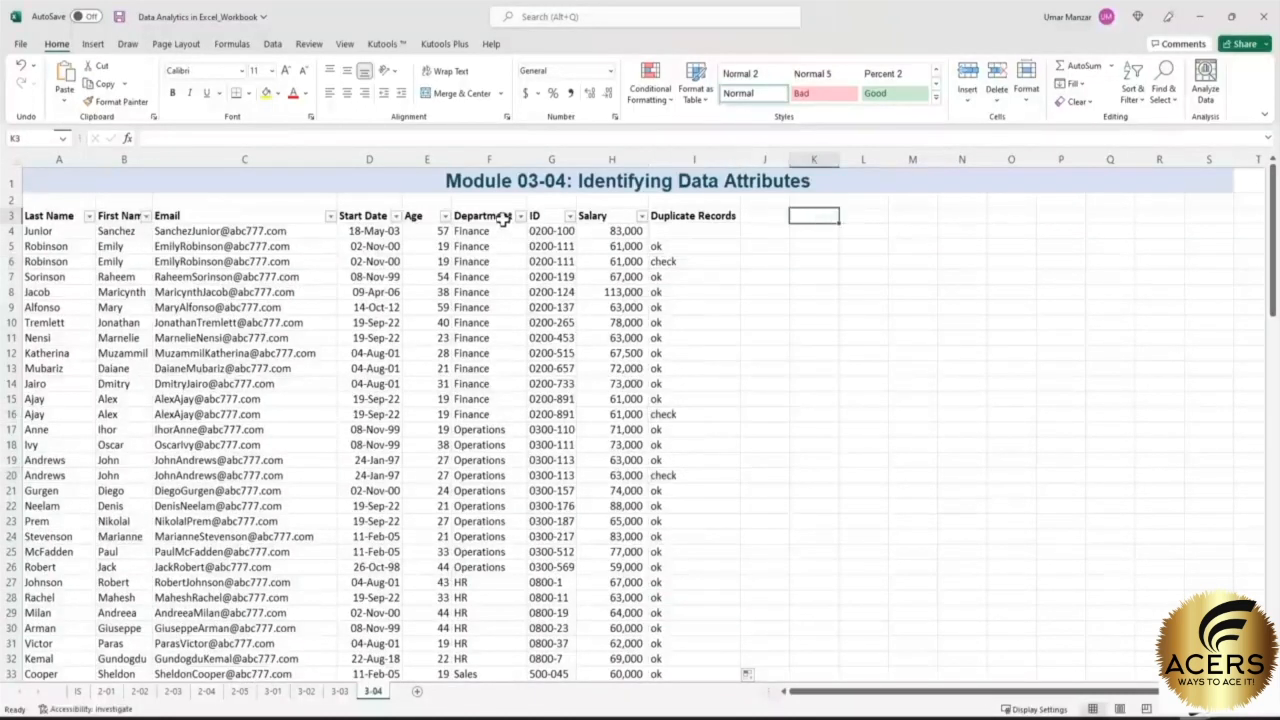
scroll(488, 447, "down", 10)
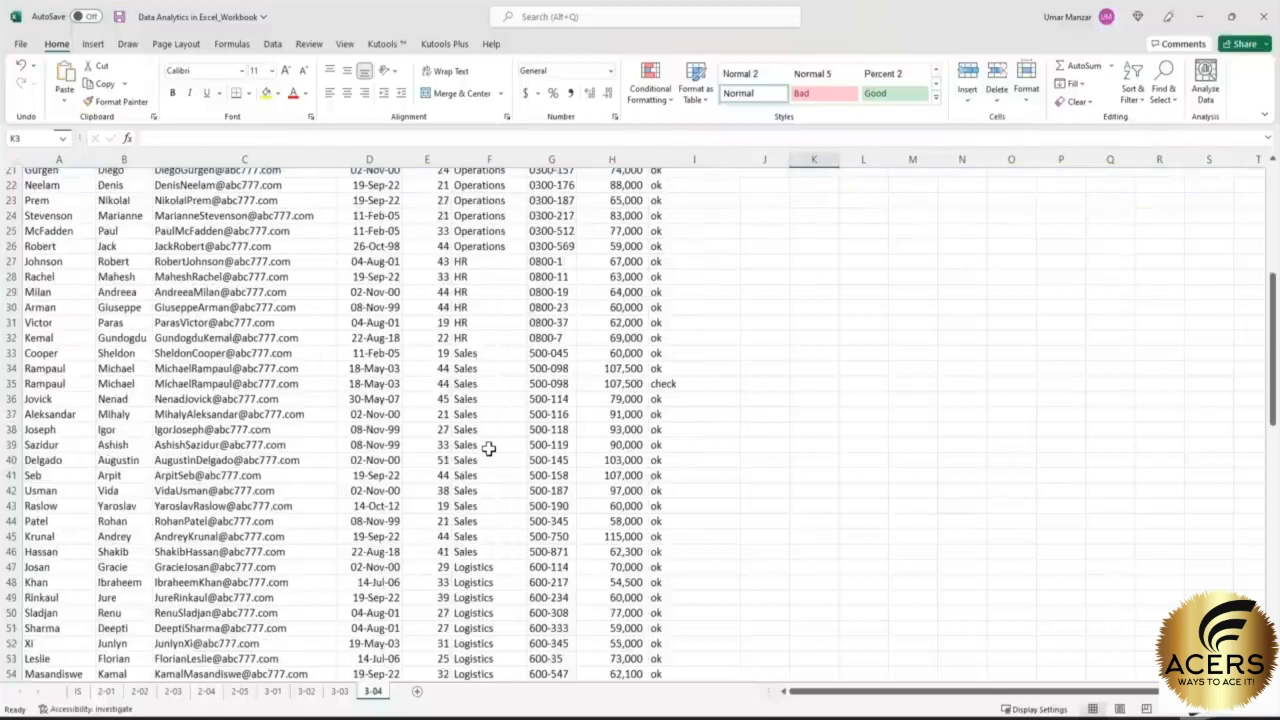
scroll(488, 447, "up", 10)
left_click(520, 217)
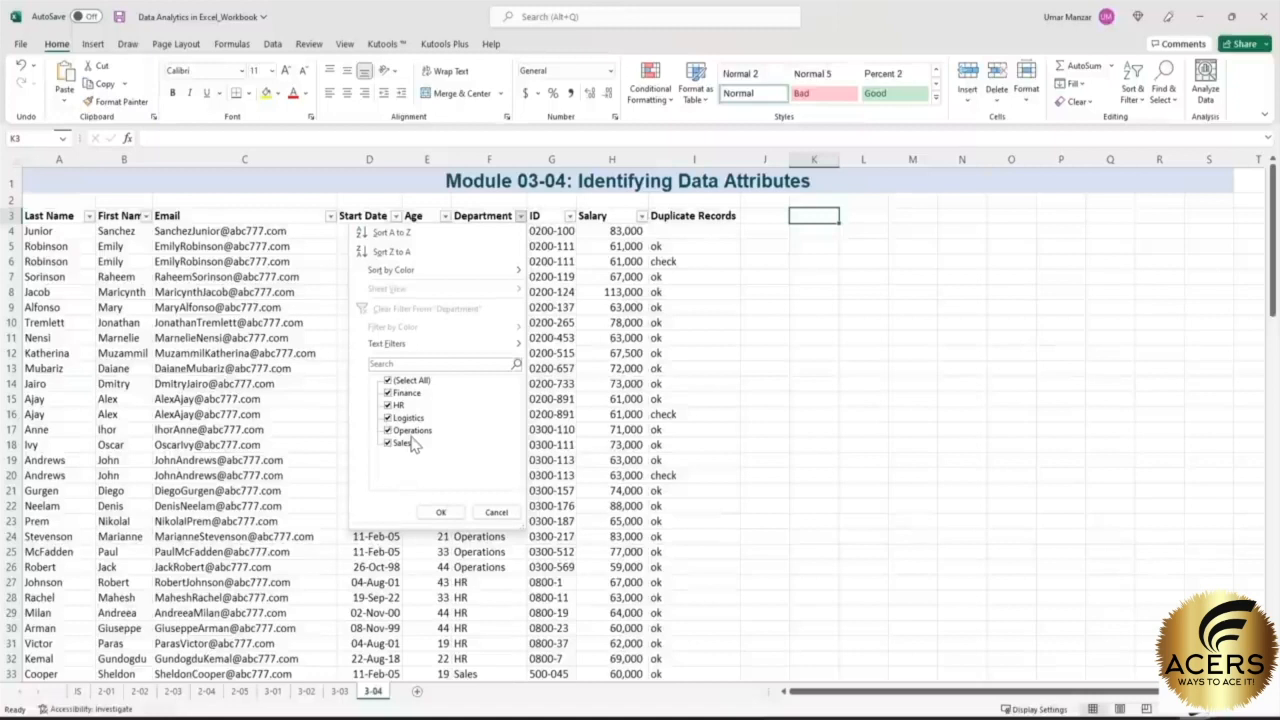
left_click(496, 512)
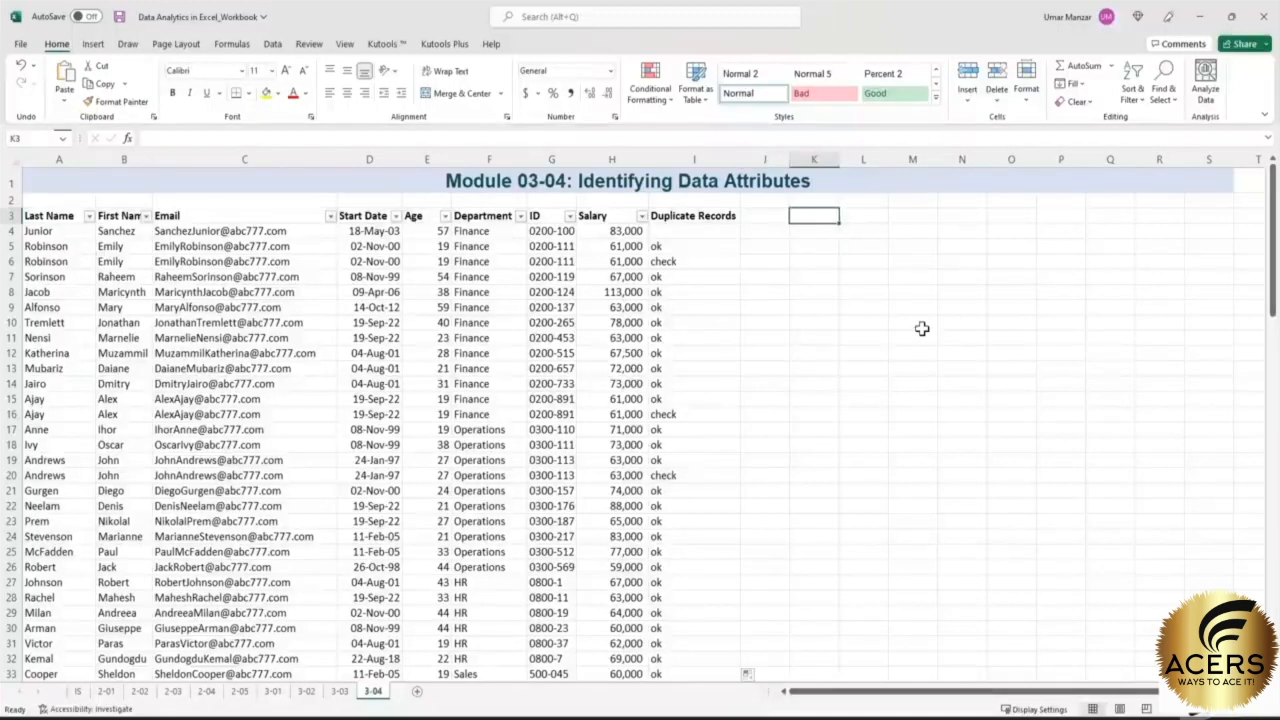
- Add a "Unique" header in J3 beside Duplicate Records
key("Left")
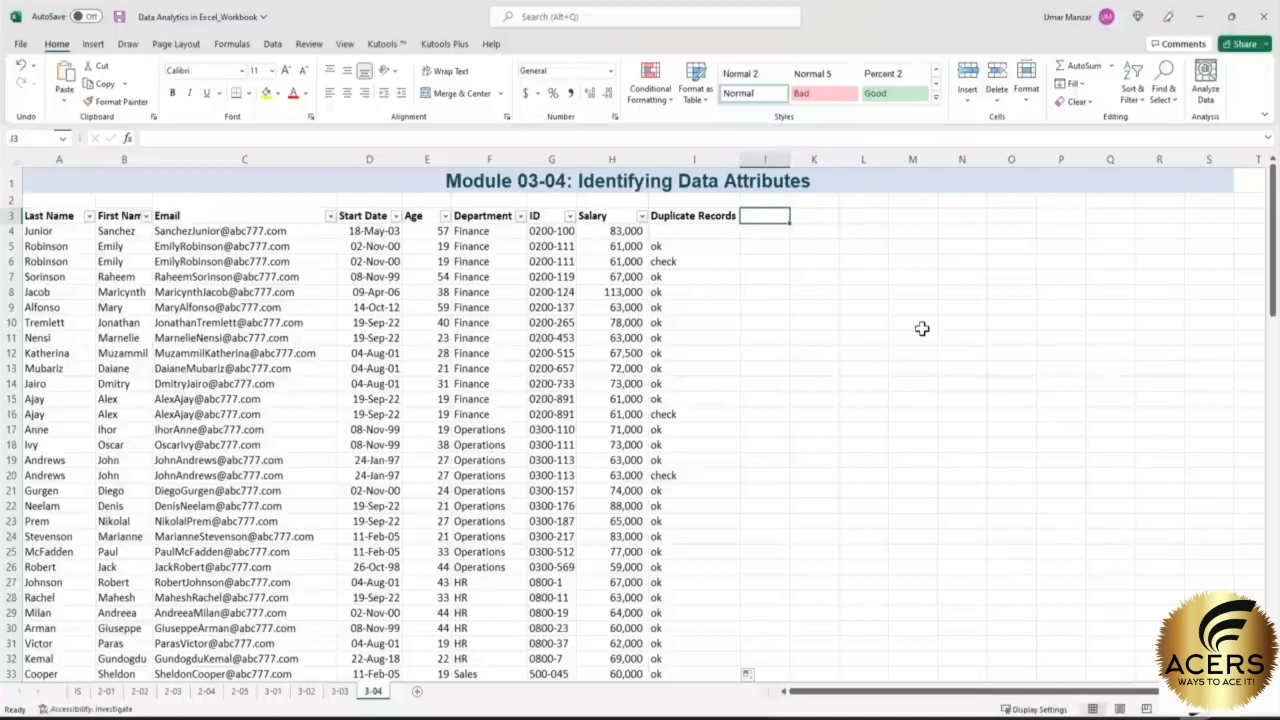
type("Un")
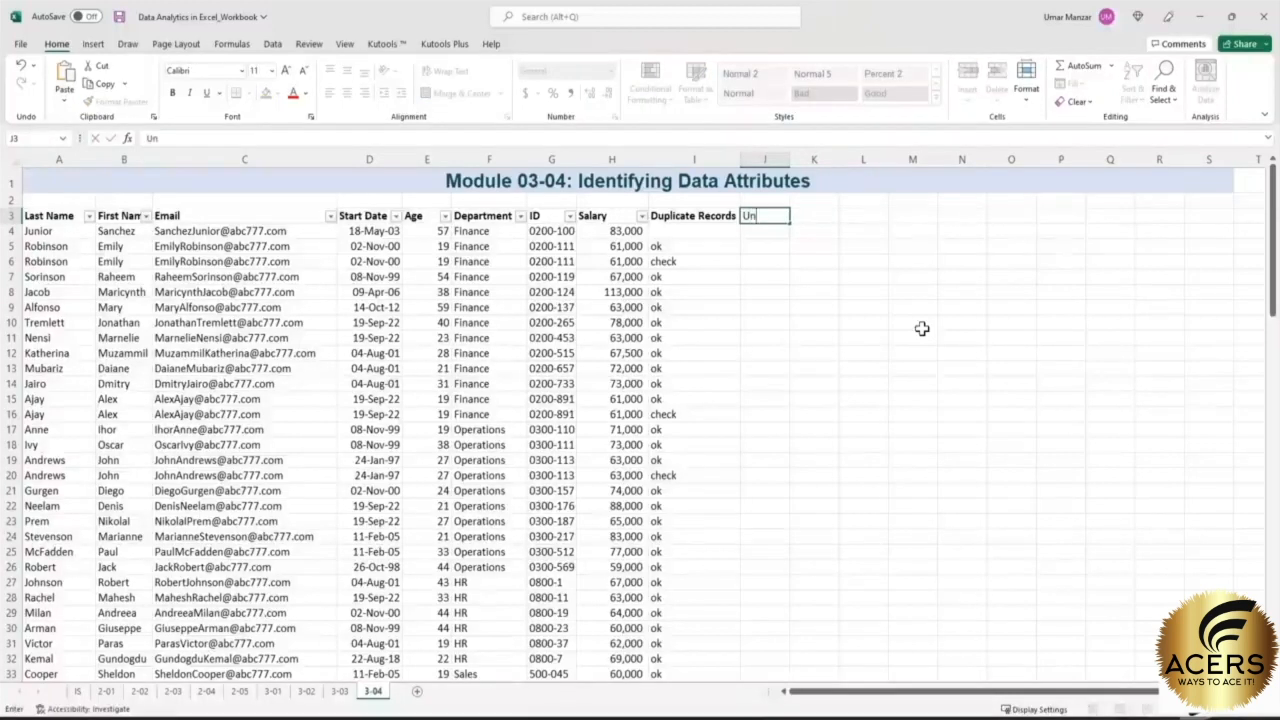
type("ique")
key("Return")
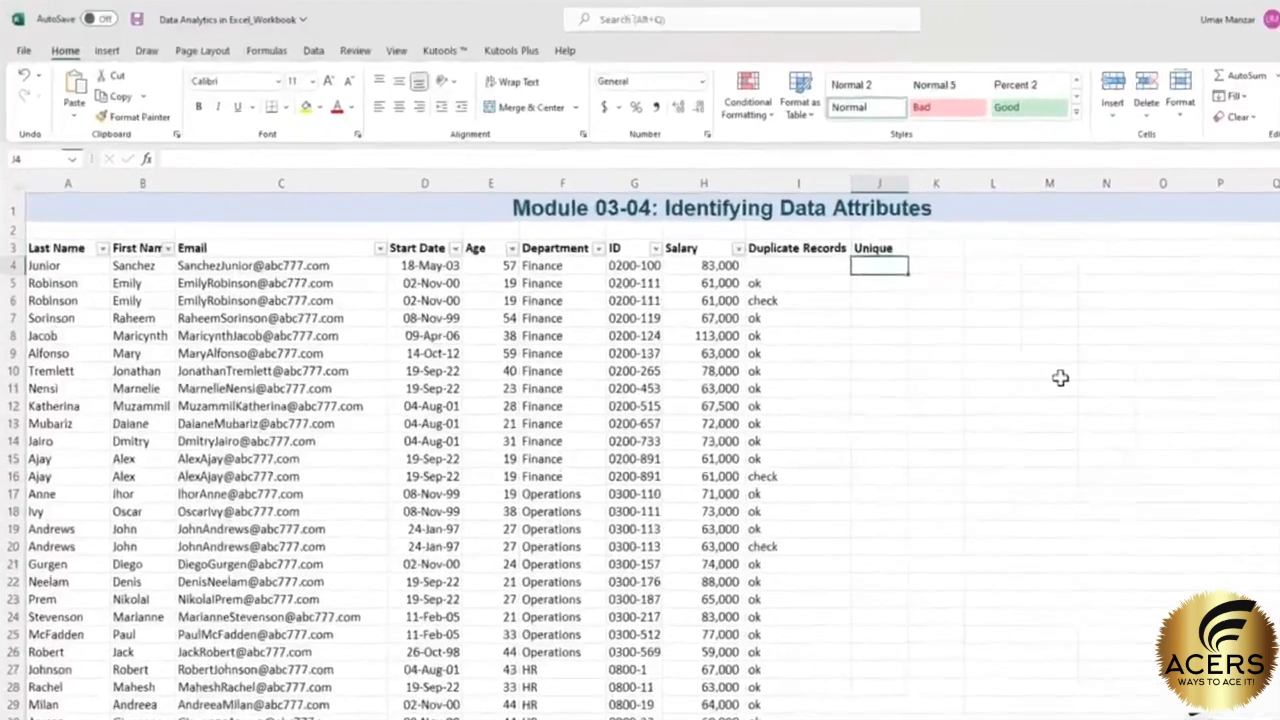
- List the distinct departments from J4 down with the formula =UNIQUE(F4:F56)
type("=")
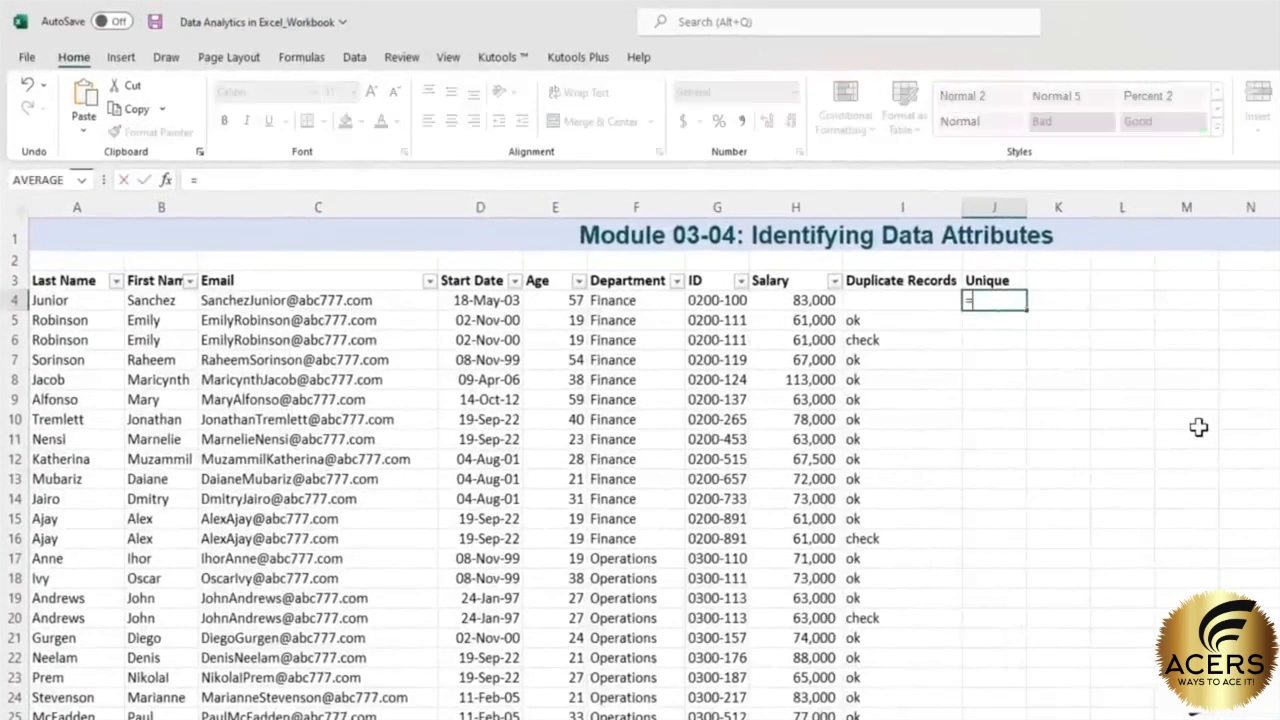
type("unique(")
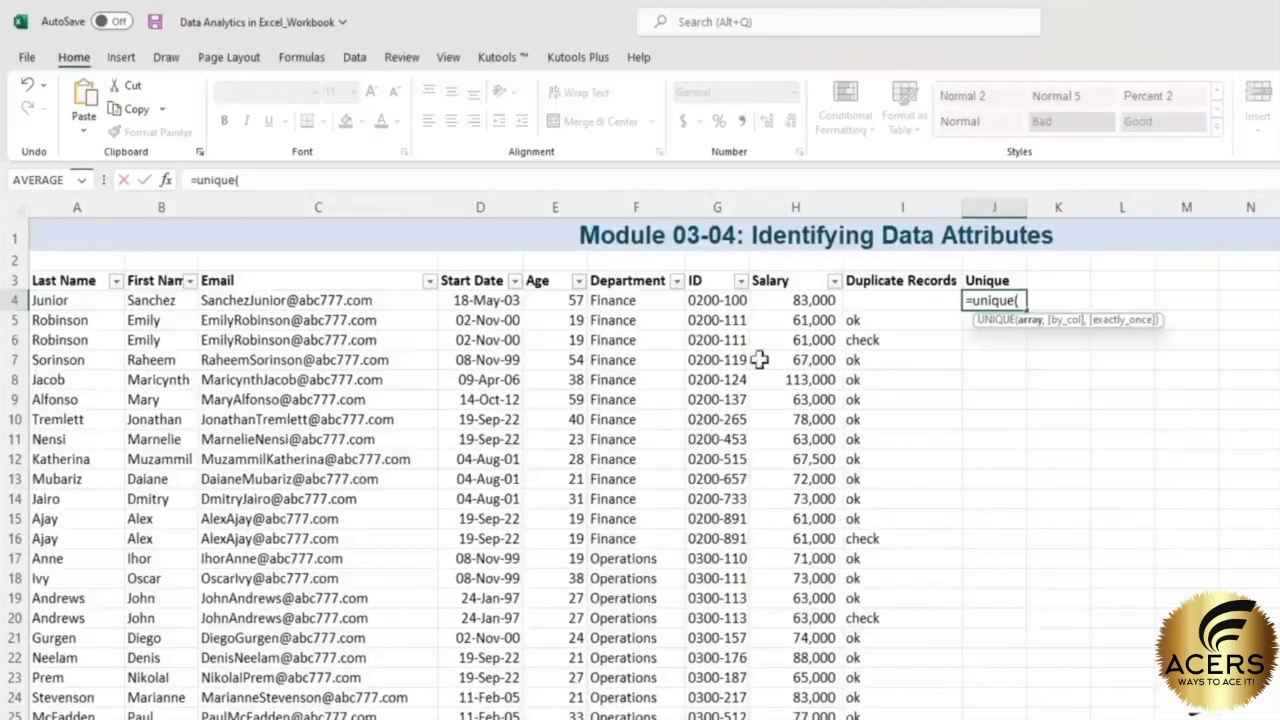
left_click(645, 303)
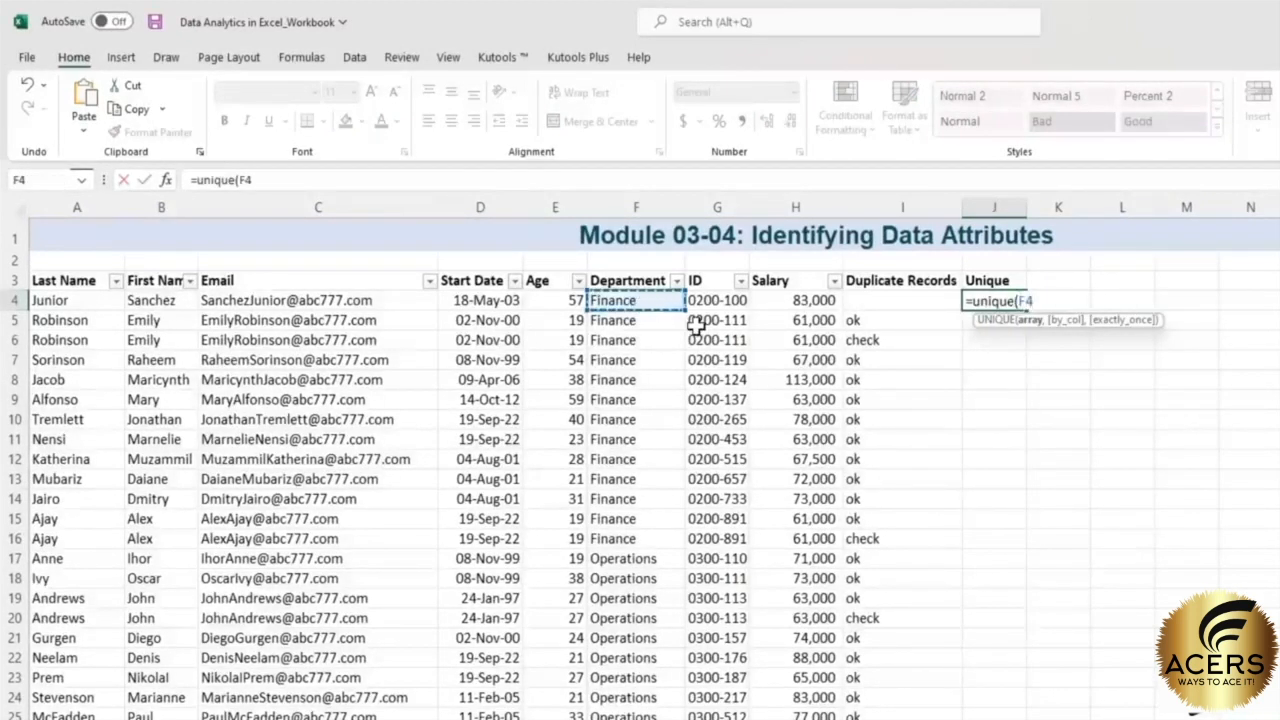
key("ctrl+shift+Down")
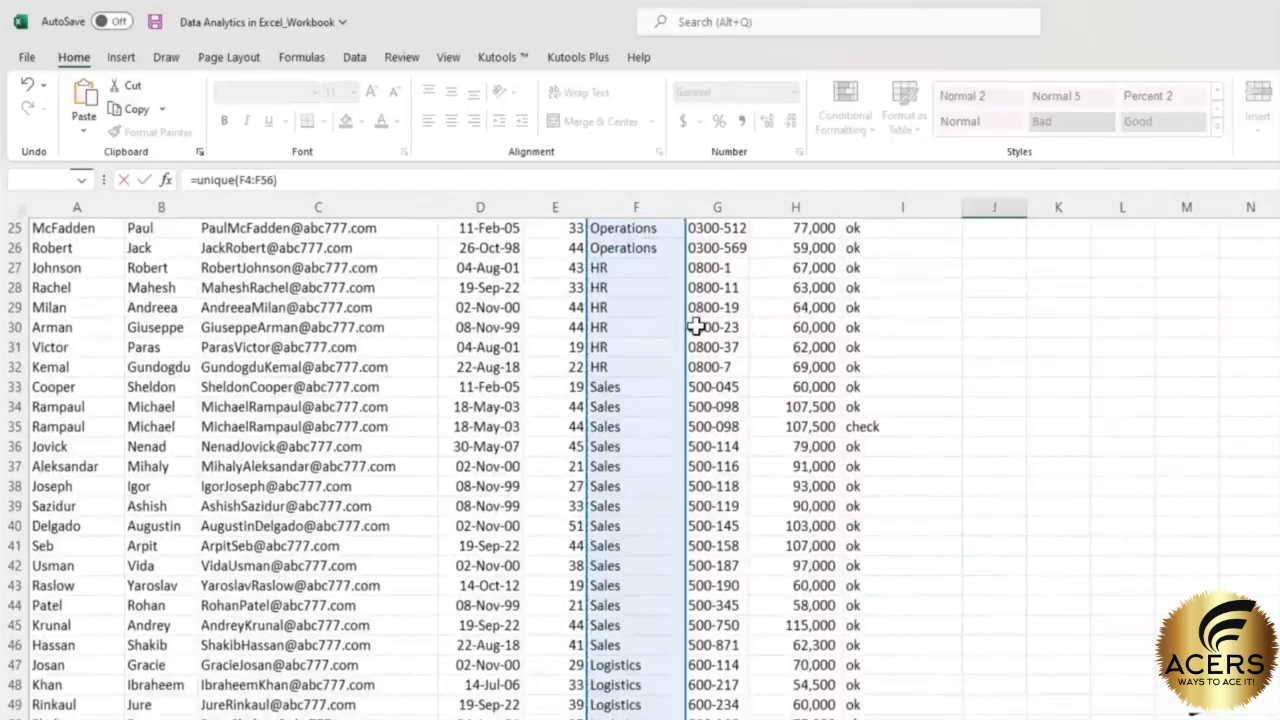
key("Return")
key("Up")
key("Up")
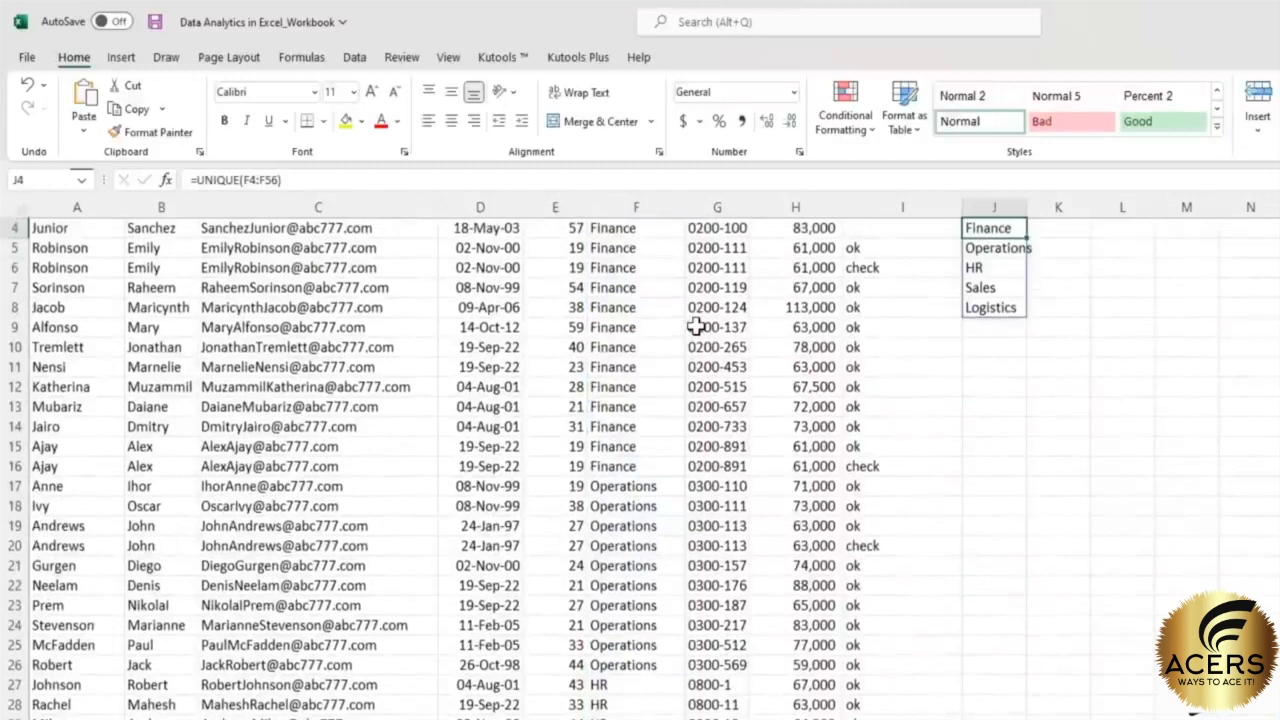
- Look over the spilled list of distinct departments in J4:J8
key("Down")
left_click_drag(990, 268, 1007, 347)
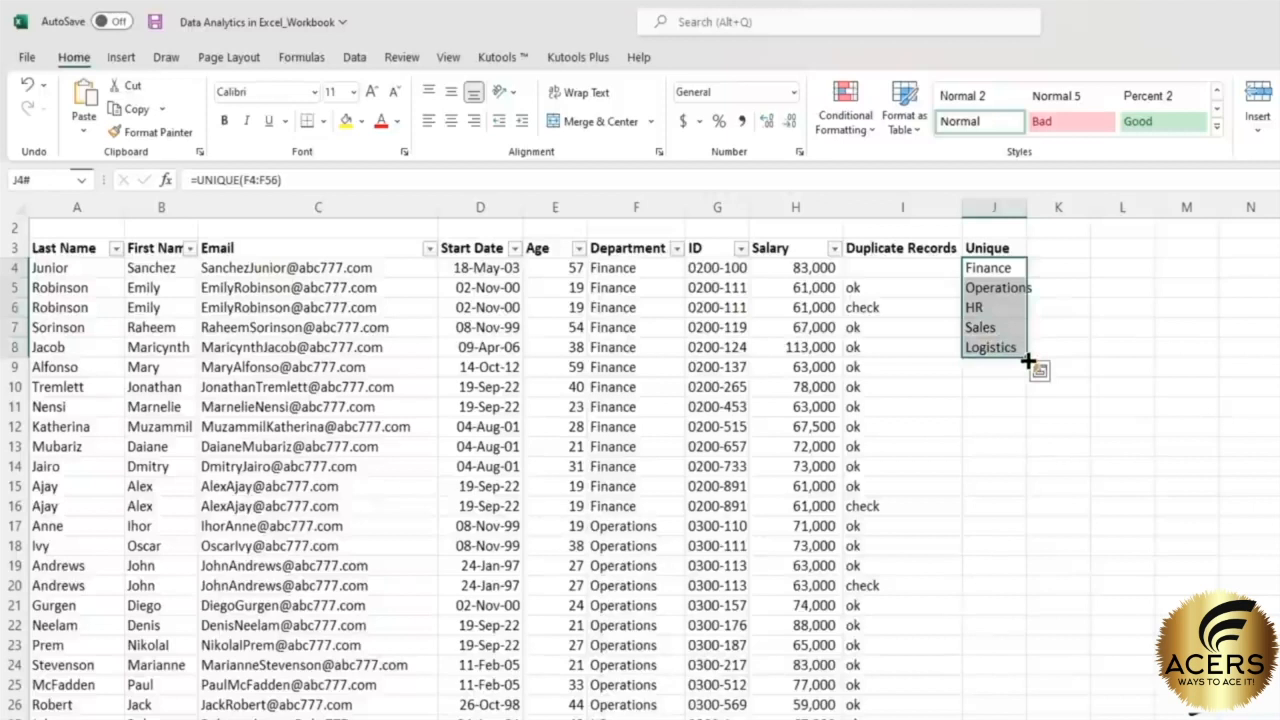
left_click_drag(991, 268, 988, 347)
- Sort the distinct departments alphabetically by changing the J4 formula to =SORT(UNIQUE(F4:F56))
left_click(1004, 270)
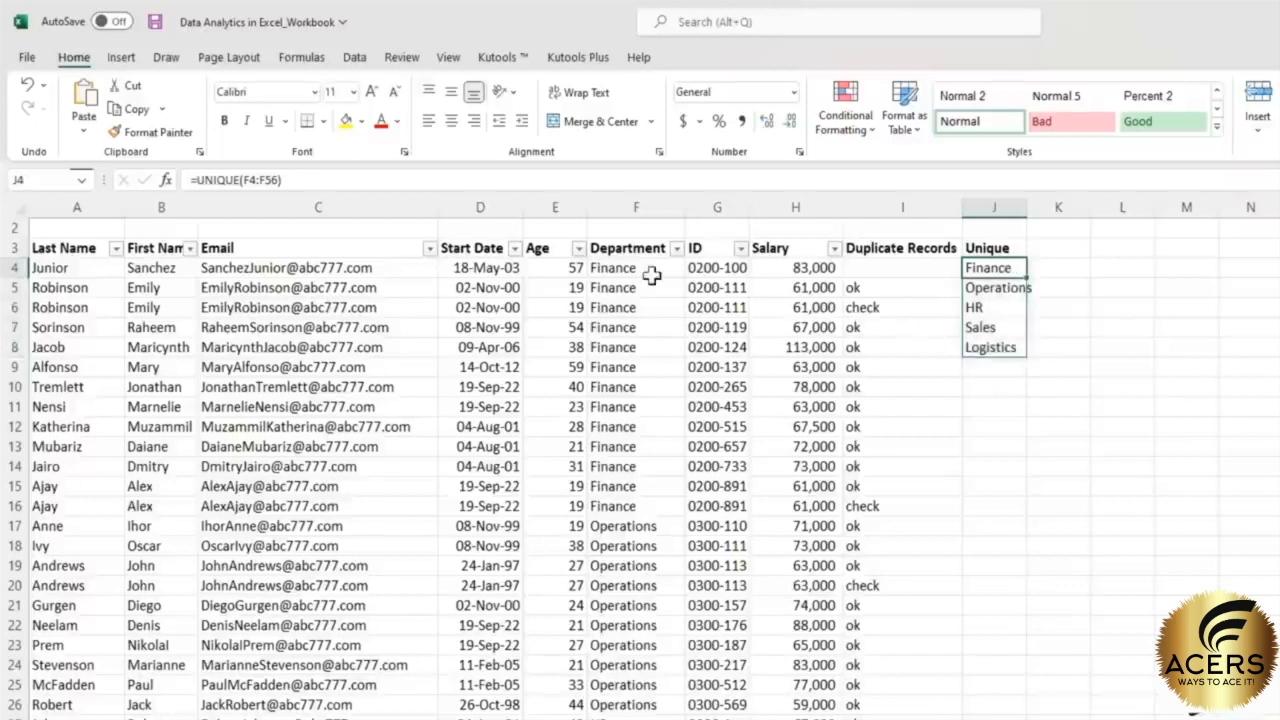
left_click(199, 180)
left_click(197, 180)
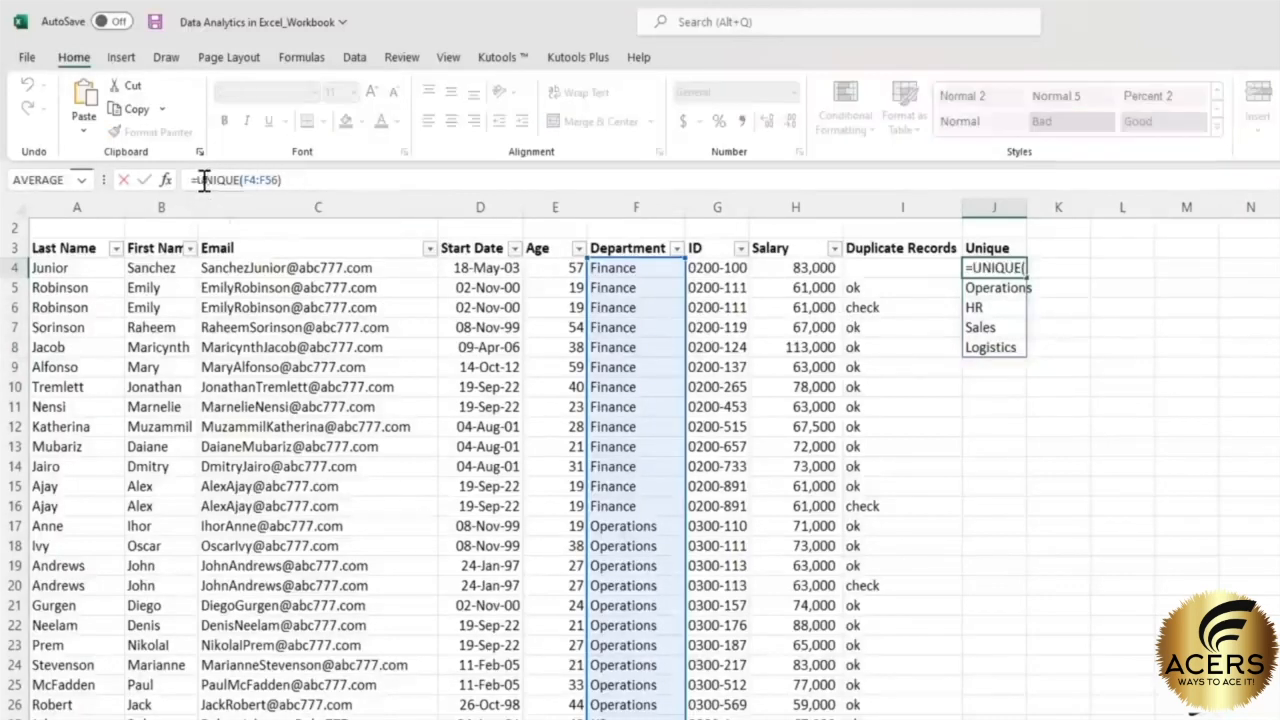
type("sort")
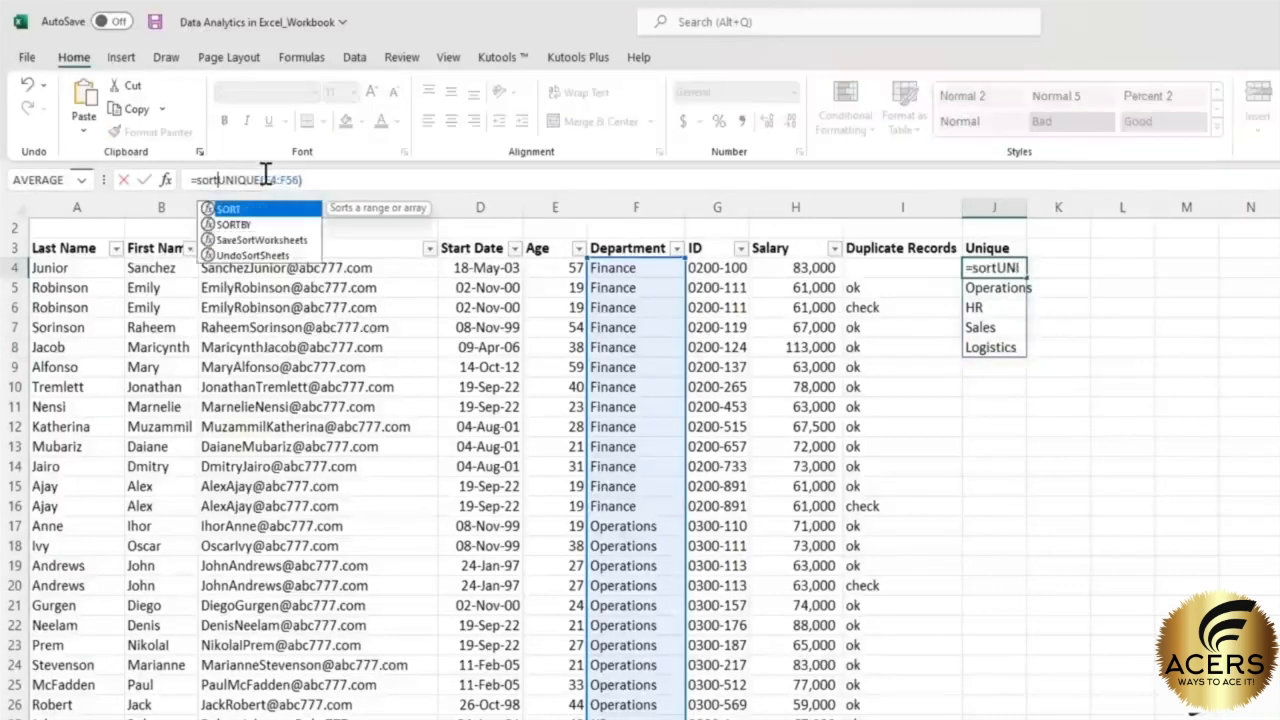
type("(")
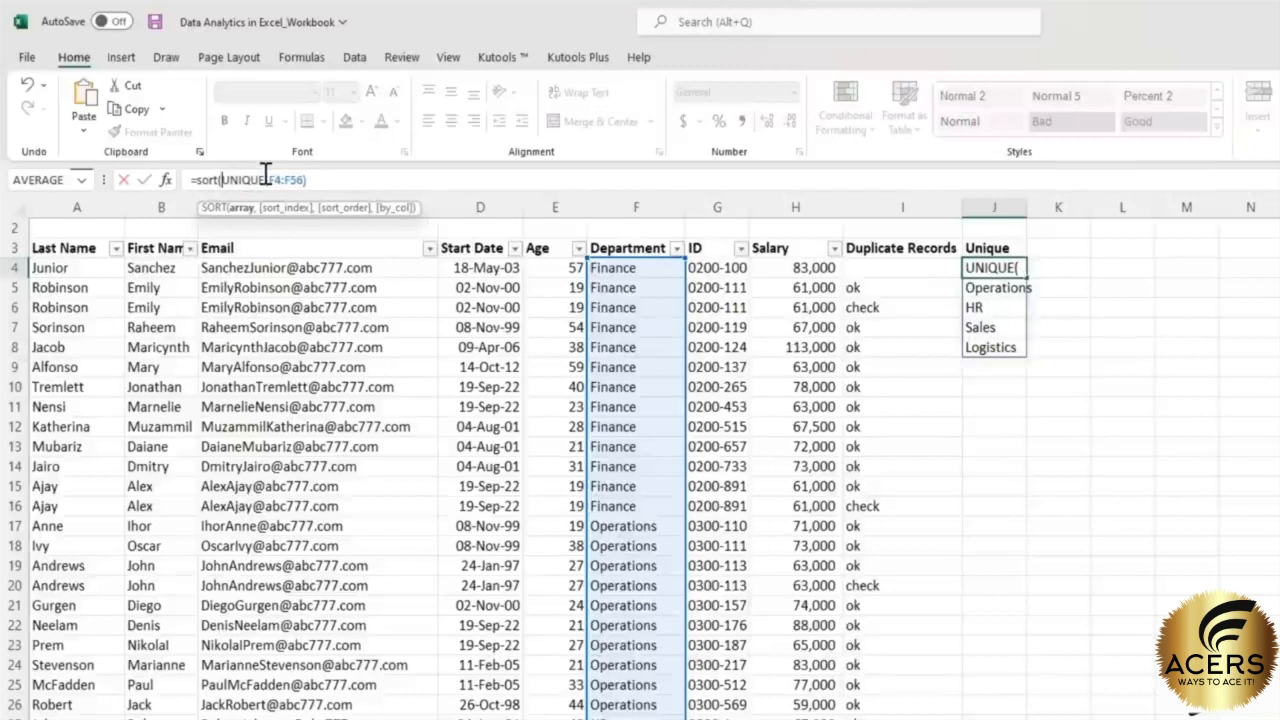
left_click(339, 182)
type(")")
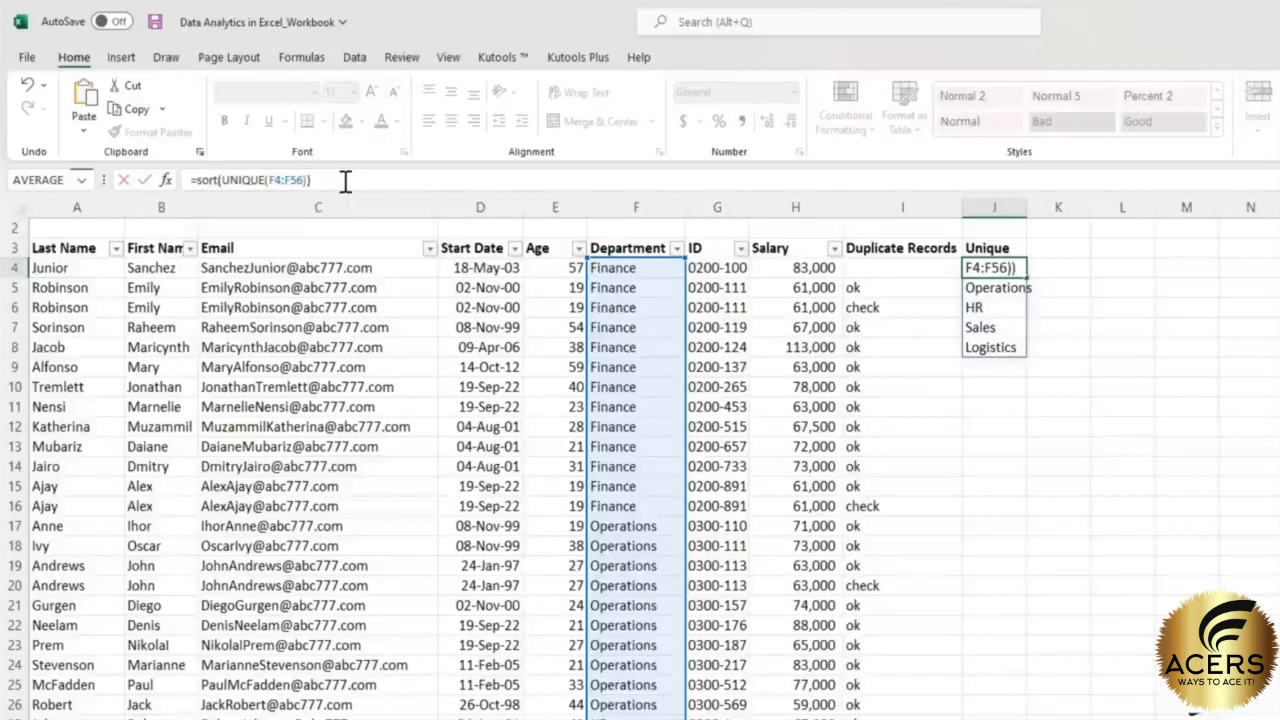
key("Return")
- Re-enter =SORT(UNIQUE(F4:F56)) in J4 as an array formula and check the sorted department list
left_click(377, 181)
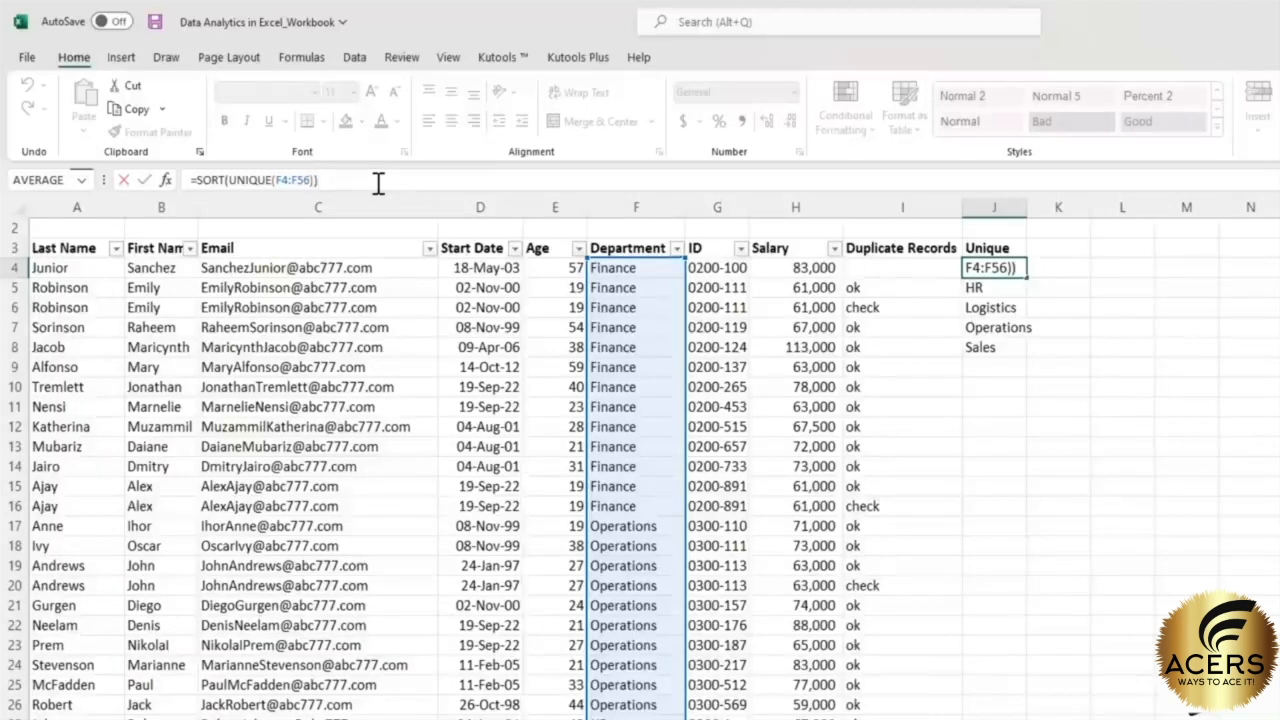
key("ctrl+shift+Return")
left_click_drag(995, 267, 995, 347)
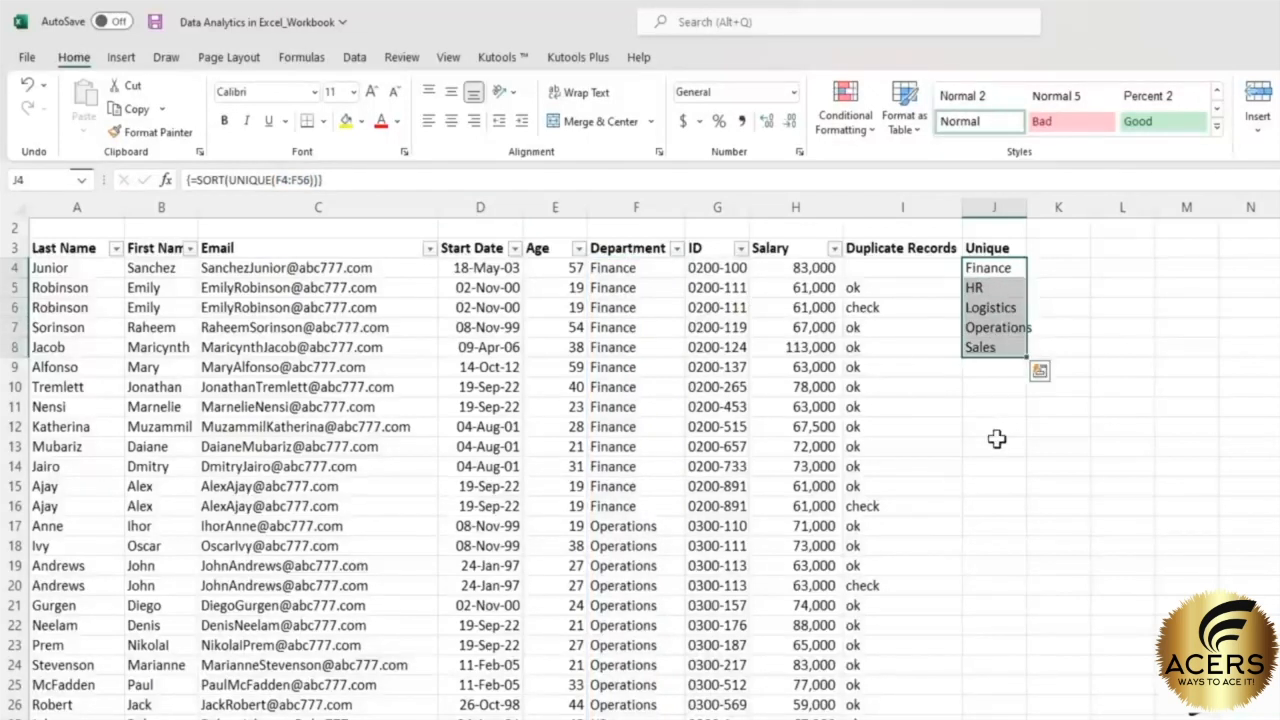
left_click(1071, 330)
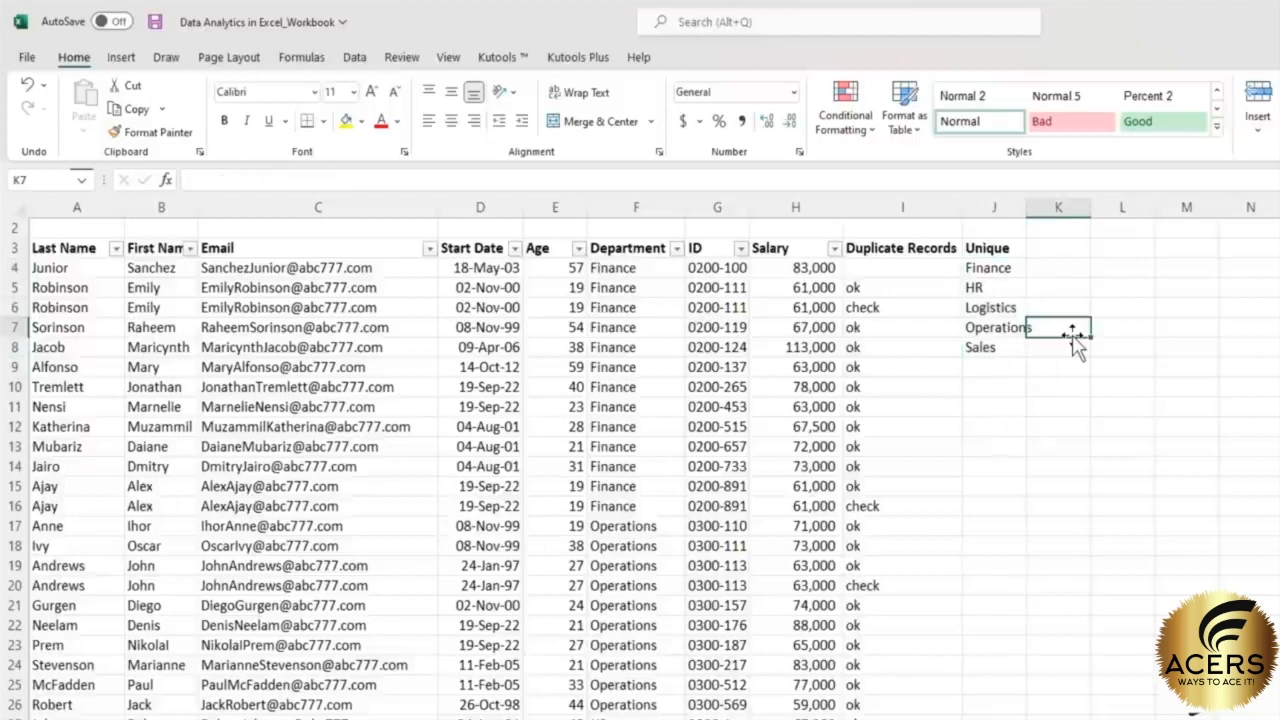
- Add a "Count" header in K3 beside the Unique column
left_click(1057, 248)
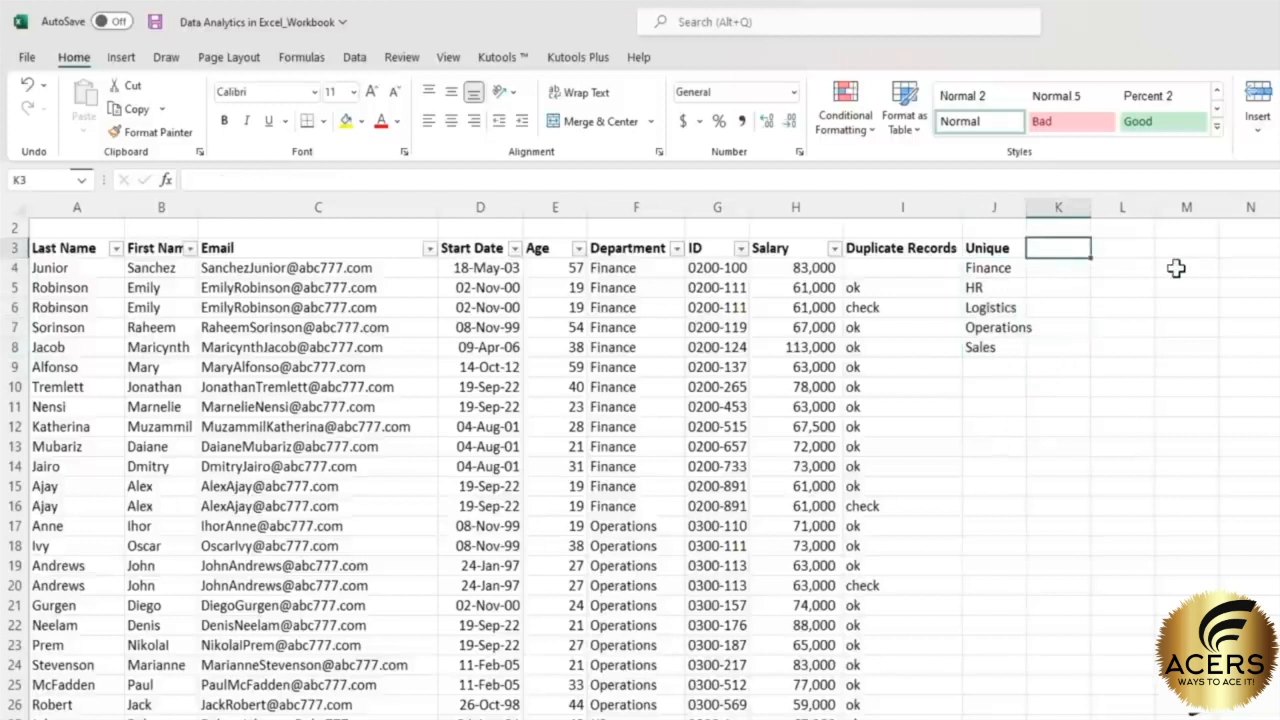
type("Count")
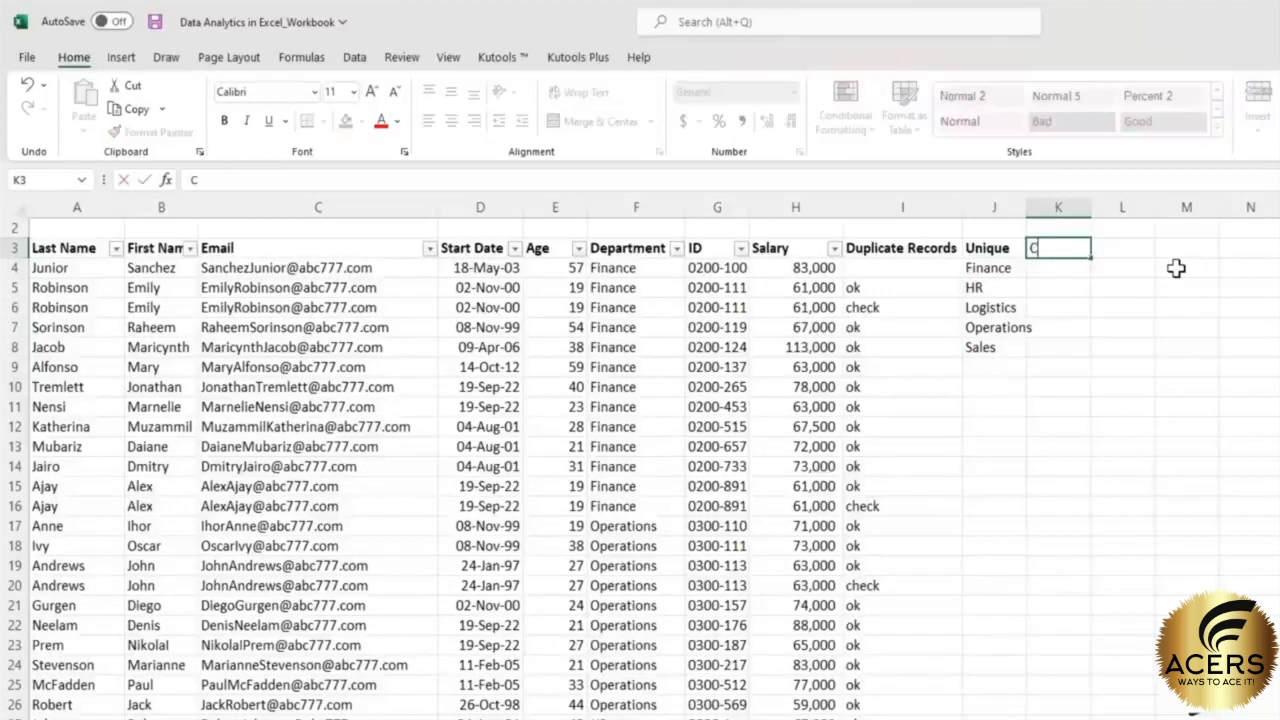
key("Return")
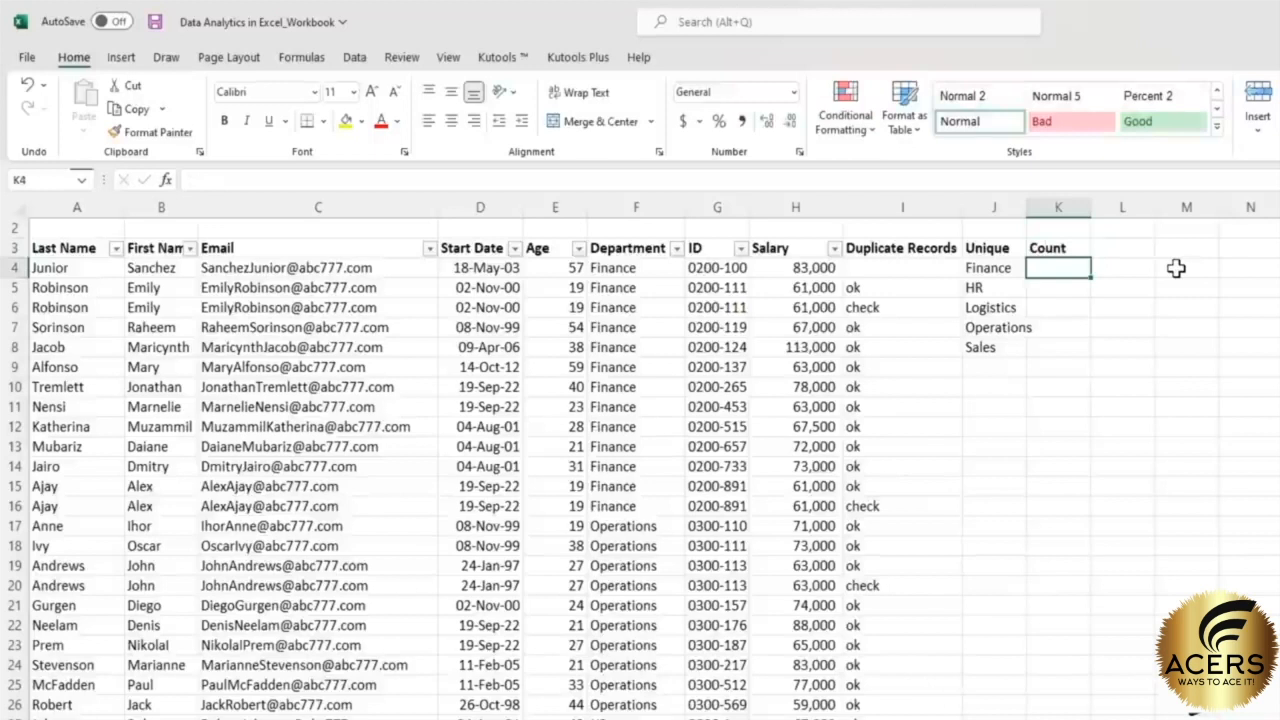
- Count the non-empty Department entries in K4 with the formula =COUNTA(F4:F56)
left_click(1020, 181)
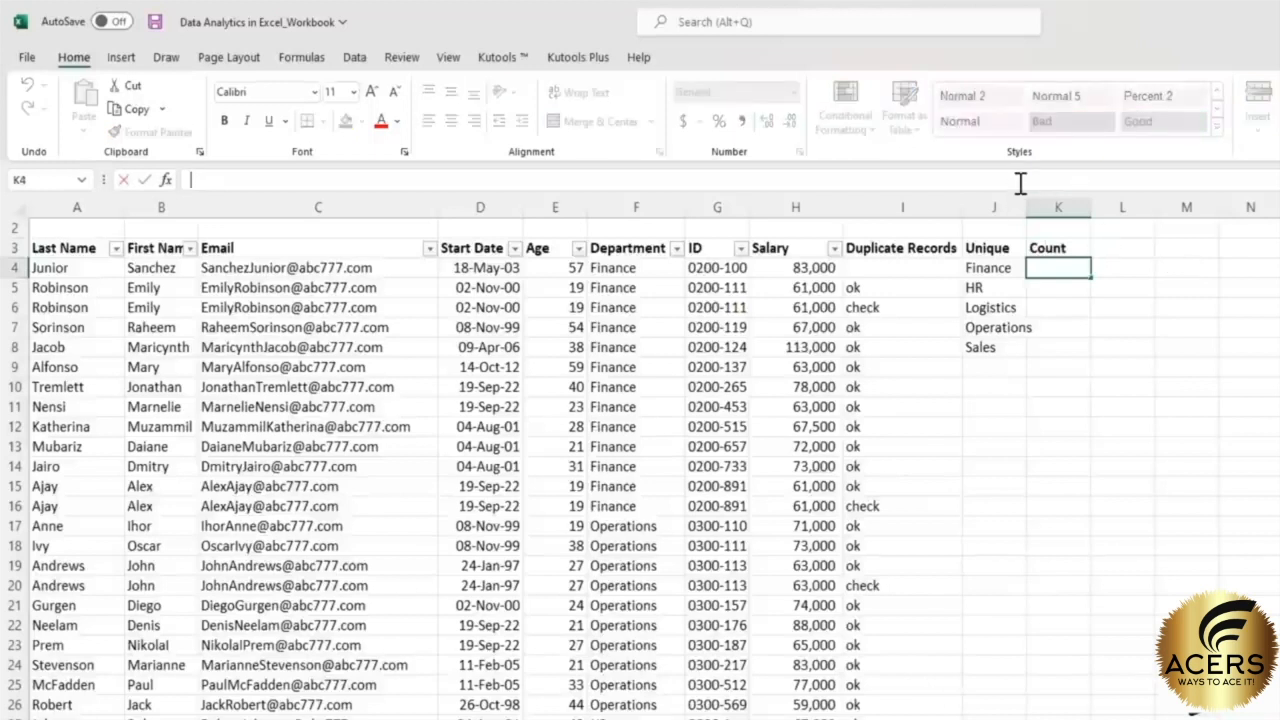
type("=c")
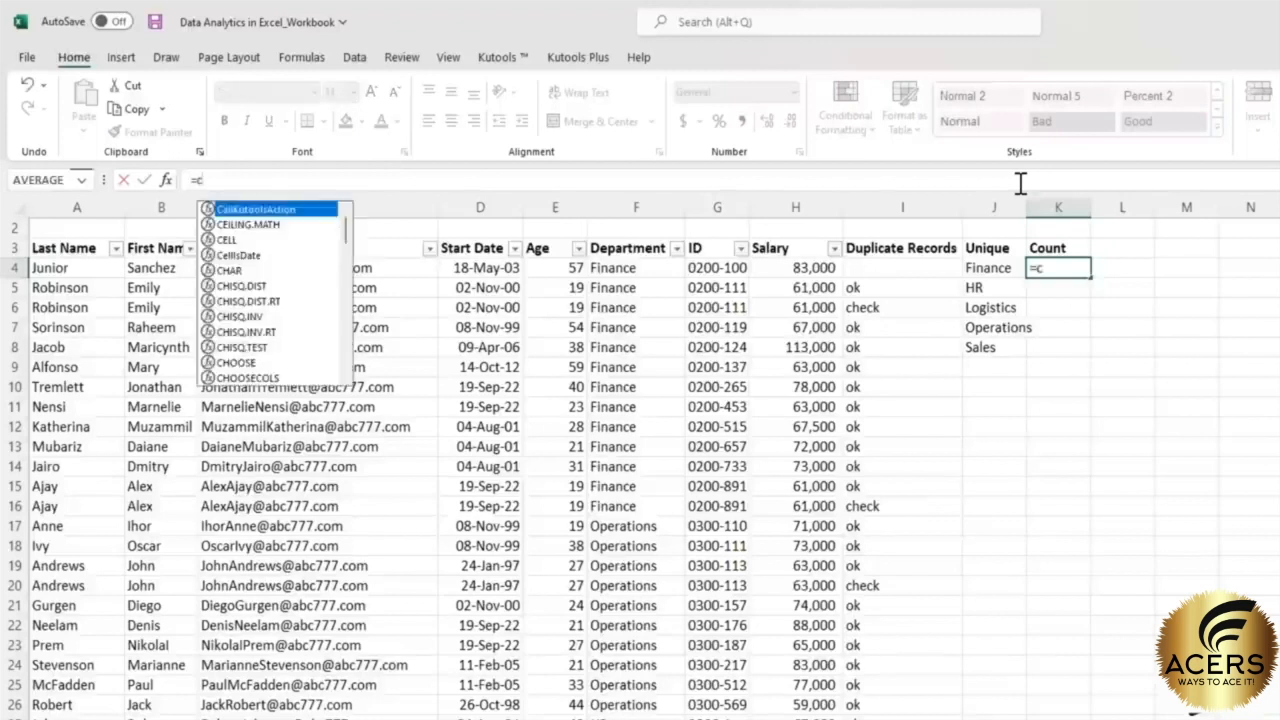
type("oun")
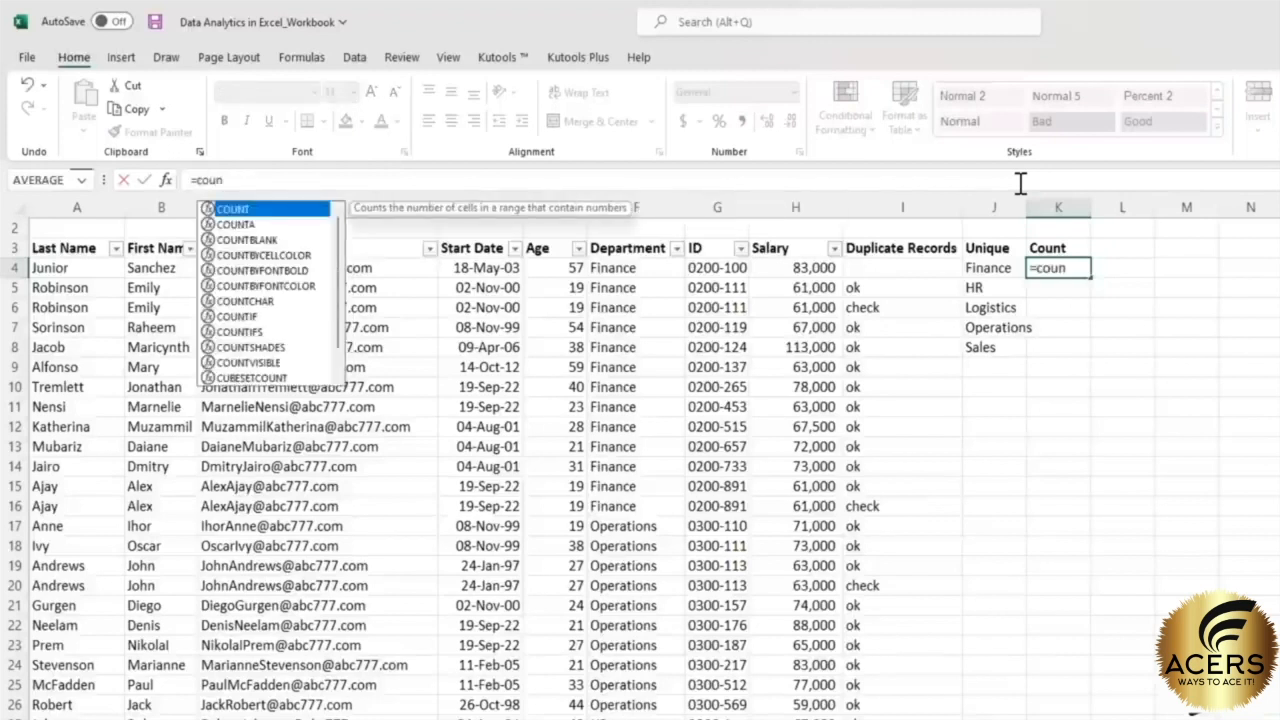
type("ta(")
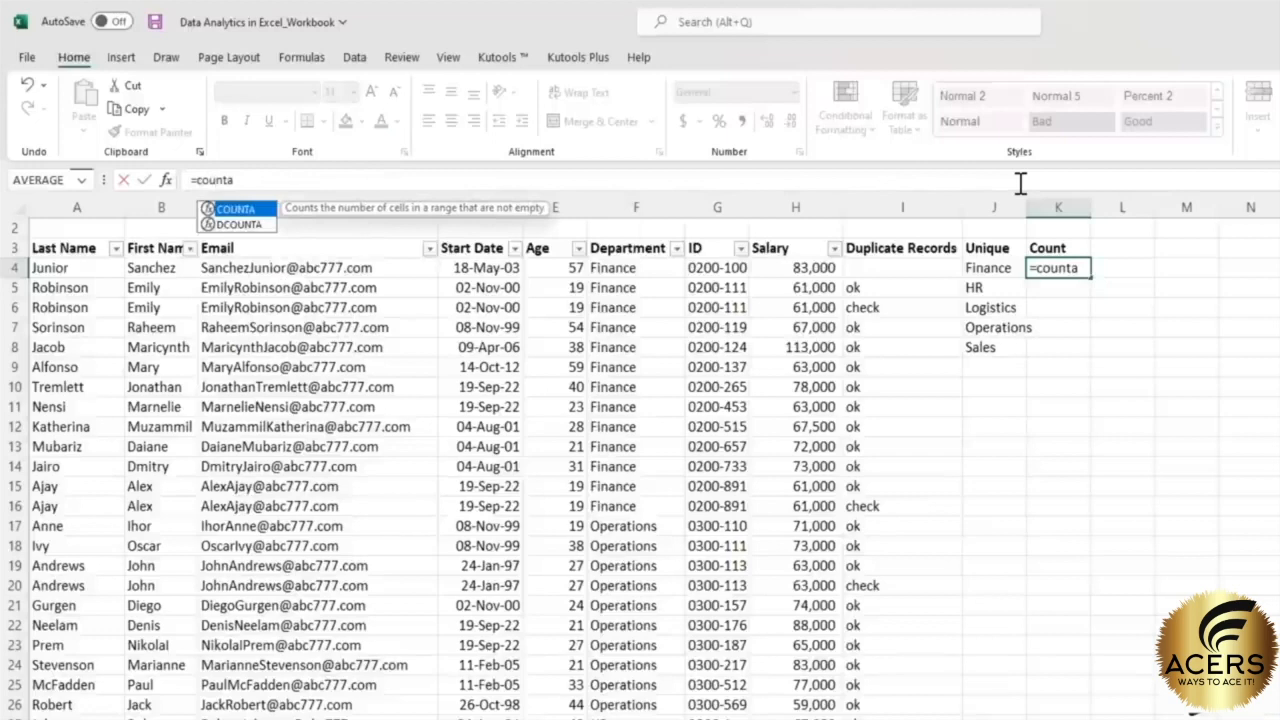
left_click(640, 267)
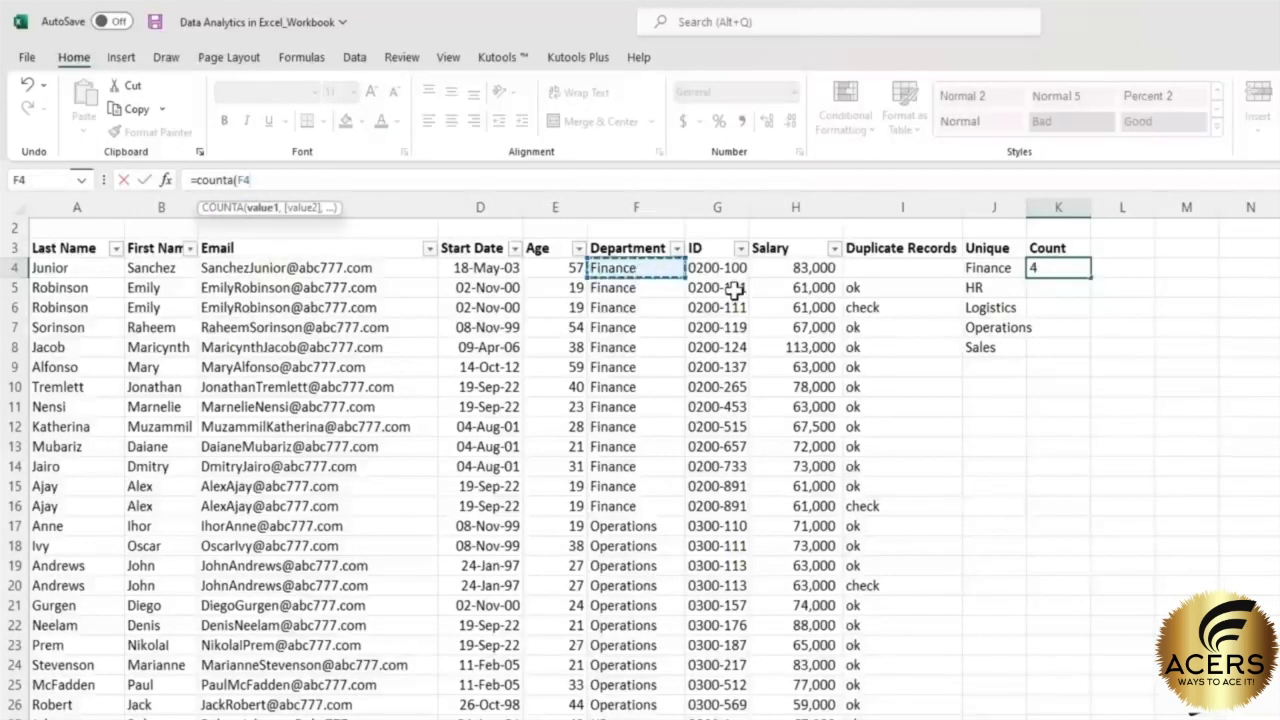
key("ctrl+shift+Down")
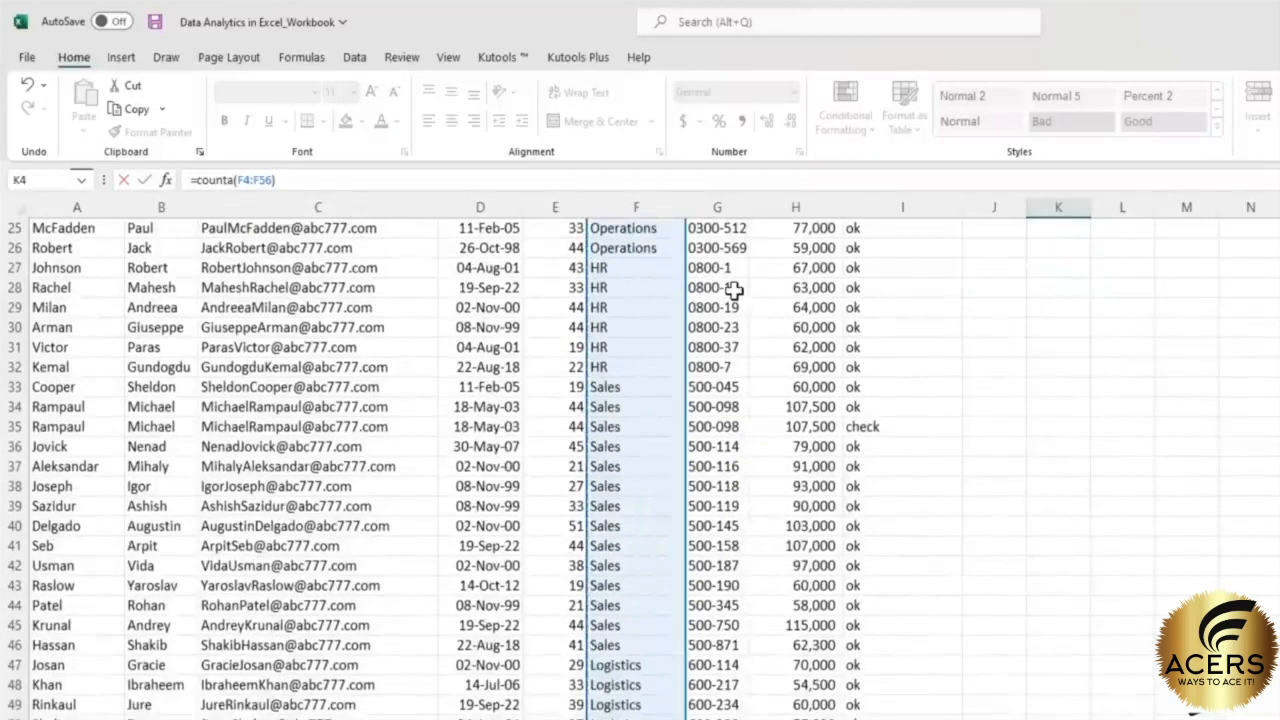
scroll(735, 289, "up", 2)
key("Return")
- Check which Department cells the count covers by selecting the column's entries from F4 down
scroll(735, 291, "up", 2)
left_click(661, 302)
key("ctrl+shift+Down")
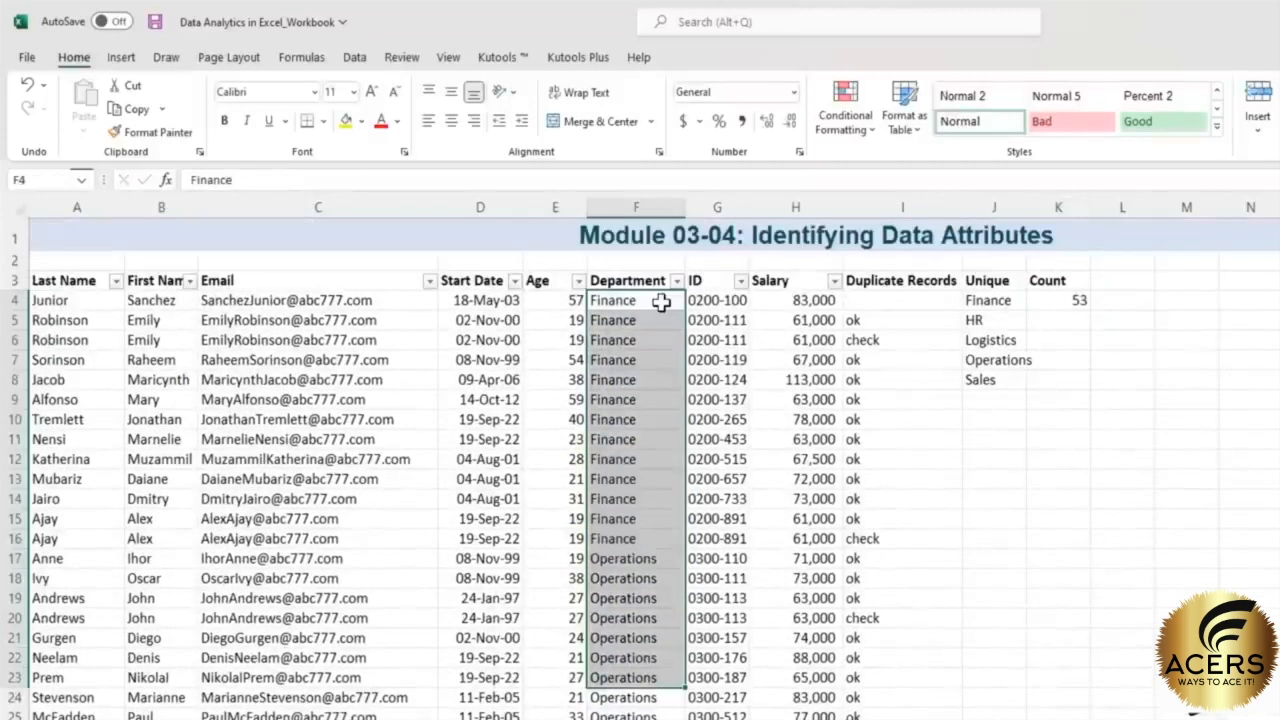
left_click(651, 280)
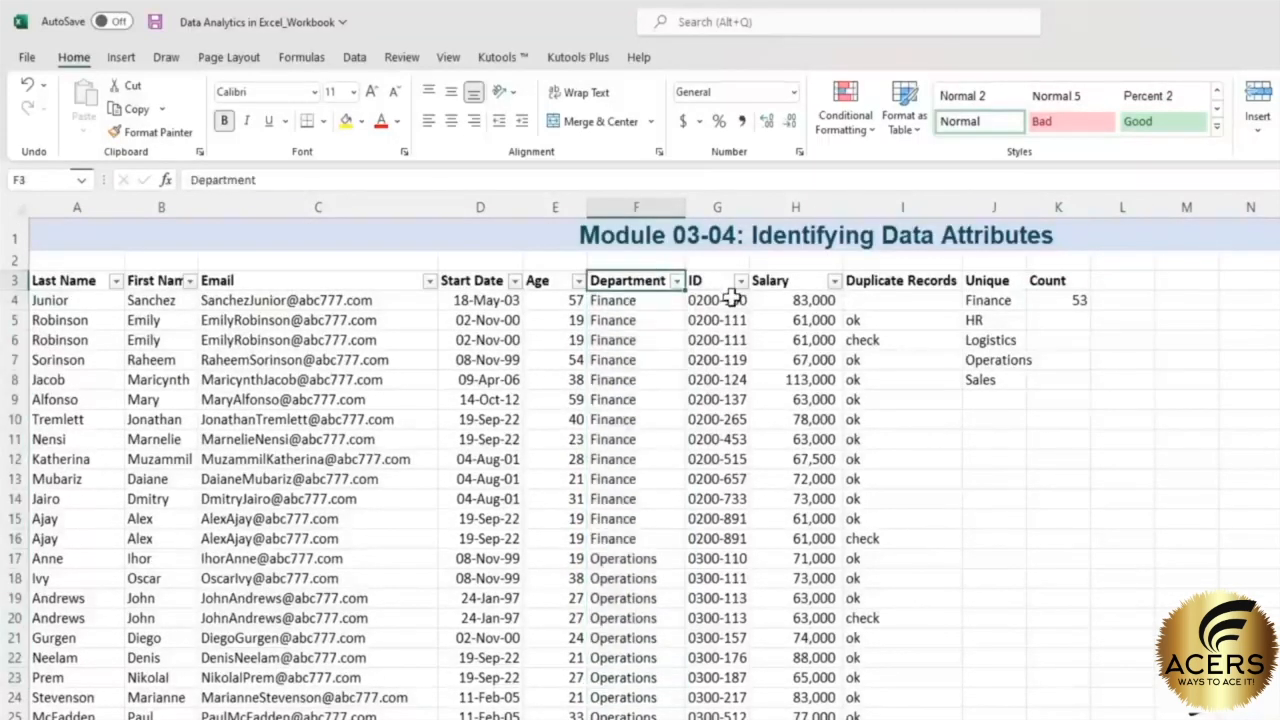
- Change the K4 formula to =COUNTA(UNIQUE(F4:F56)) so it counts only distinct departments
left_click(1060, 297)
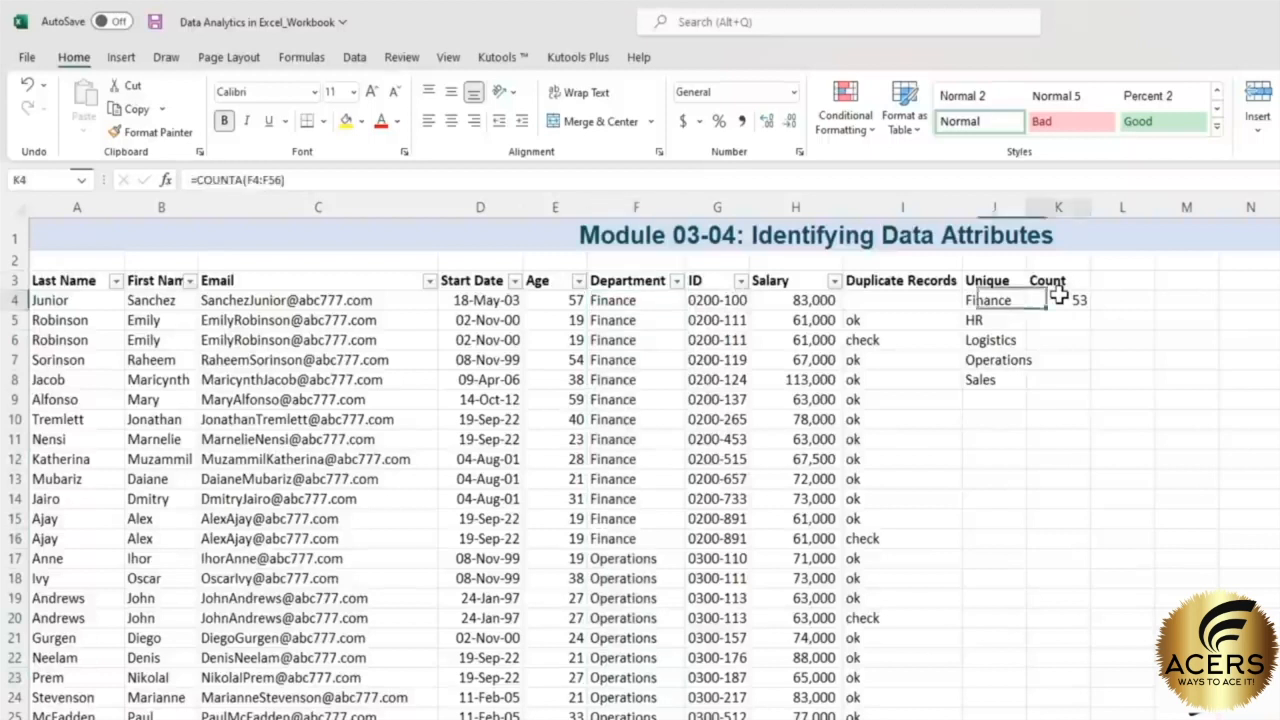
left_click(247, 180)
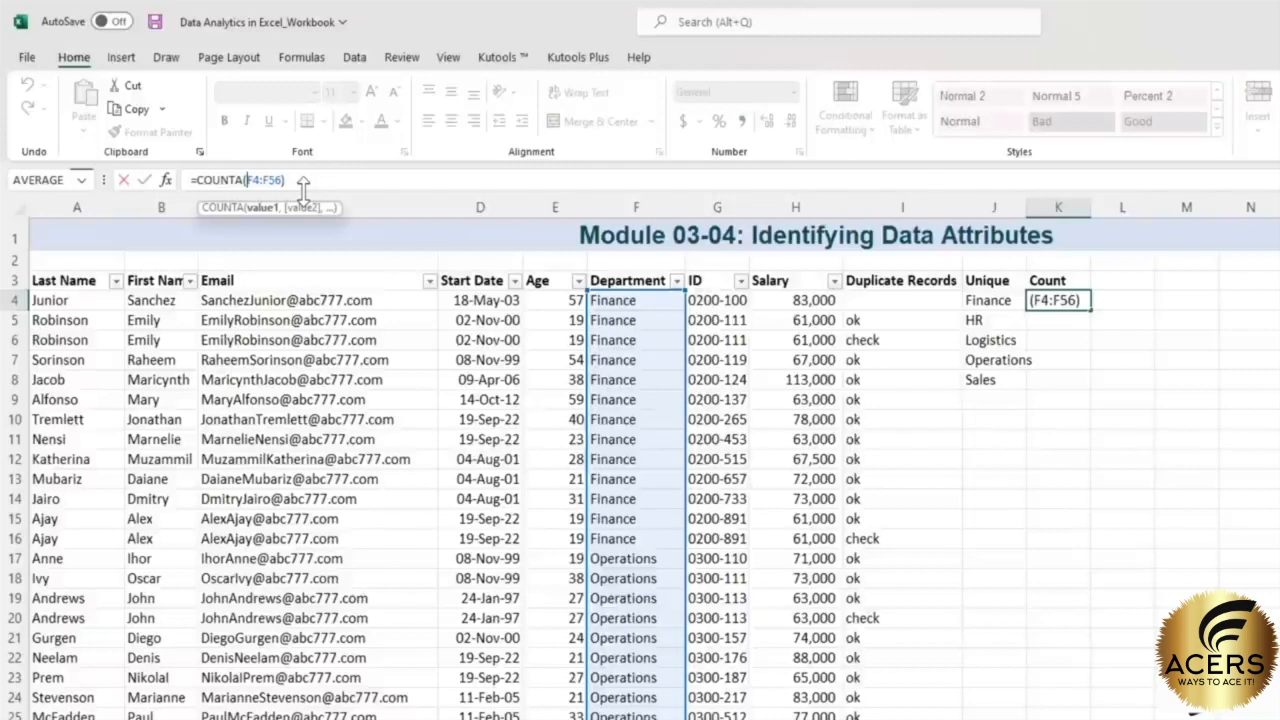
type("uni")
type("que(F4:F56")
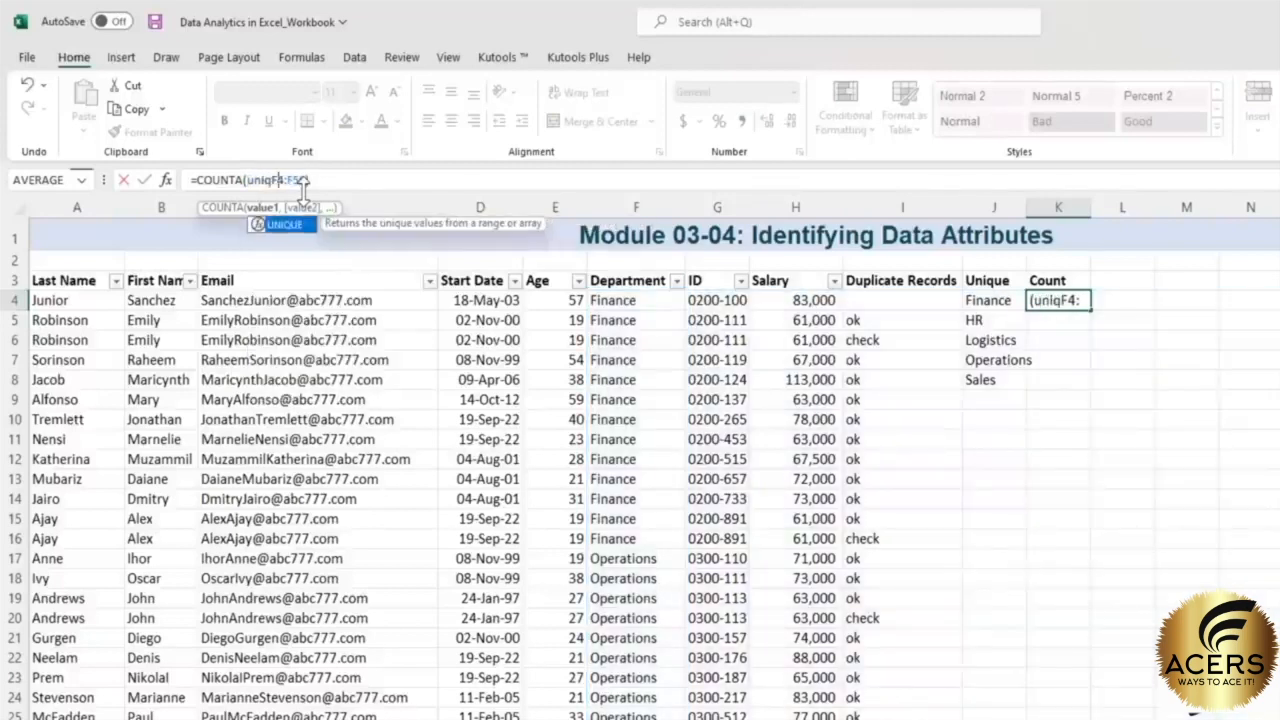
type(")")
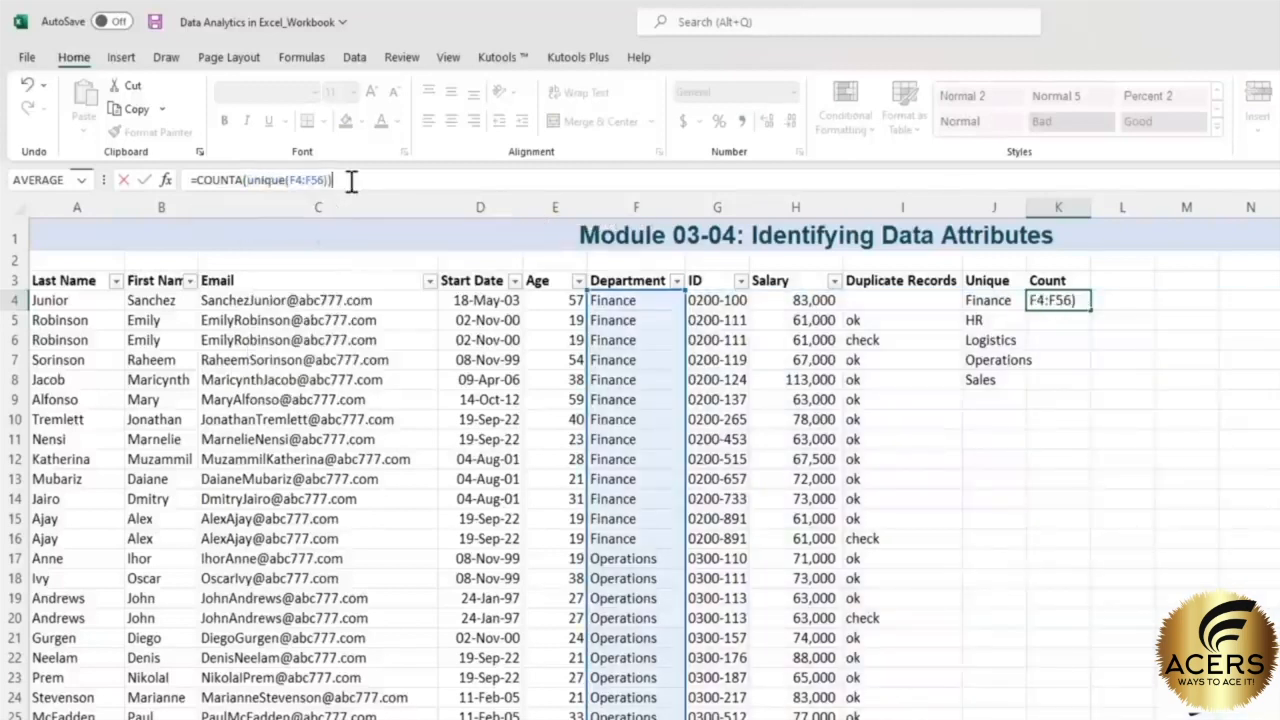
key("Return")
key("Up")
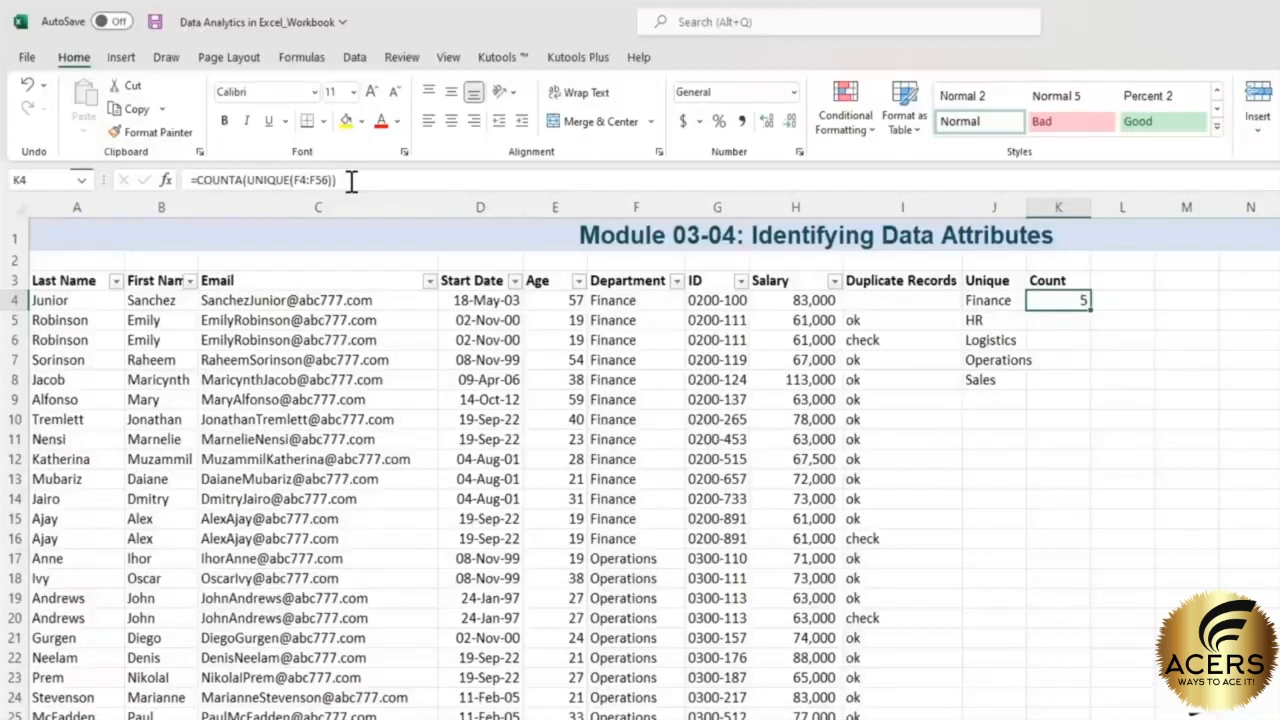
- Replace the department in F23 with "R&D" to test the unique list and count
scroll(639, 587, "down", 7)
scroll(639, 587, "up", 2)
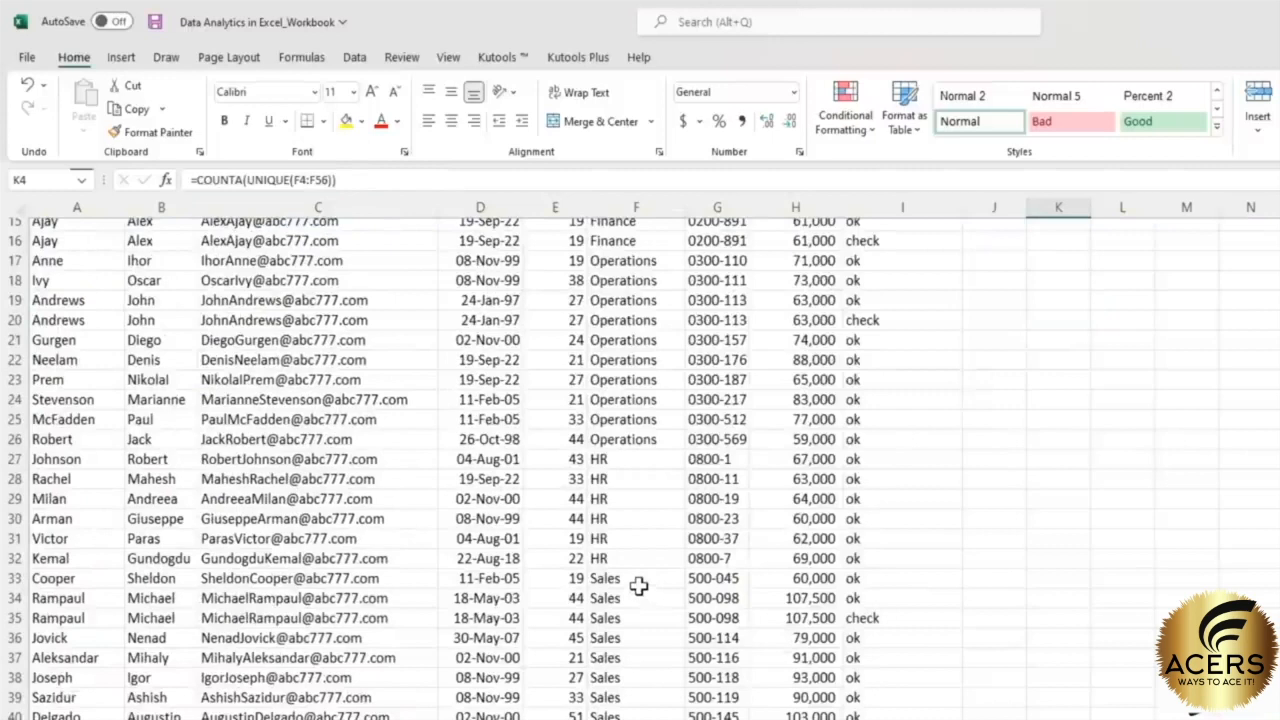
scroll(639, 587, "up", 5)
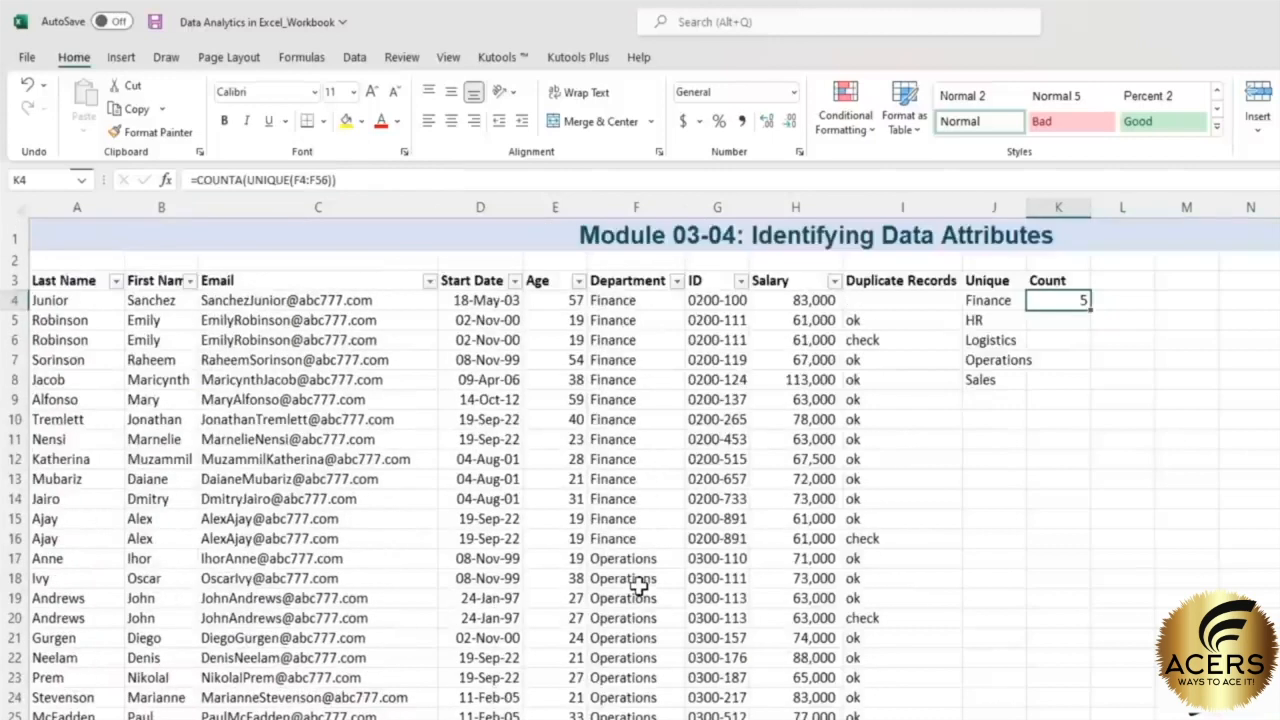
left_click(641, 677)
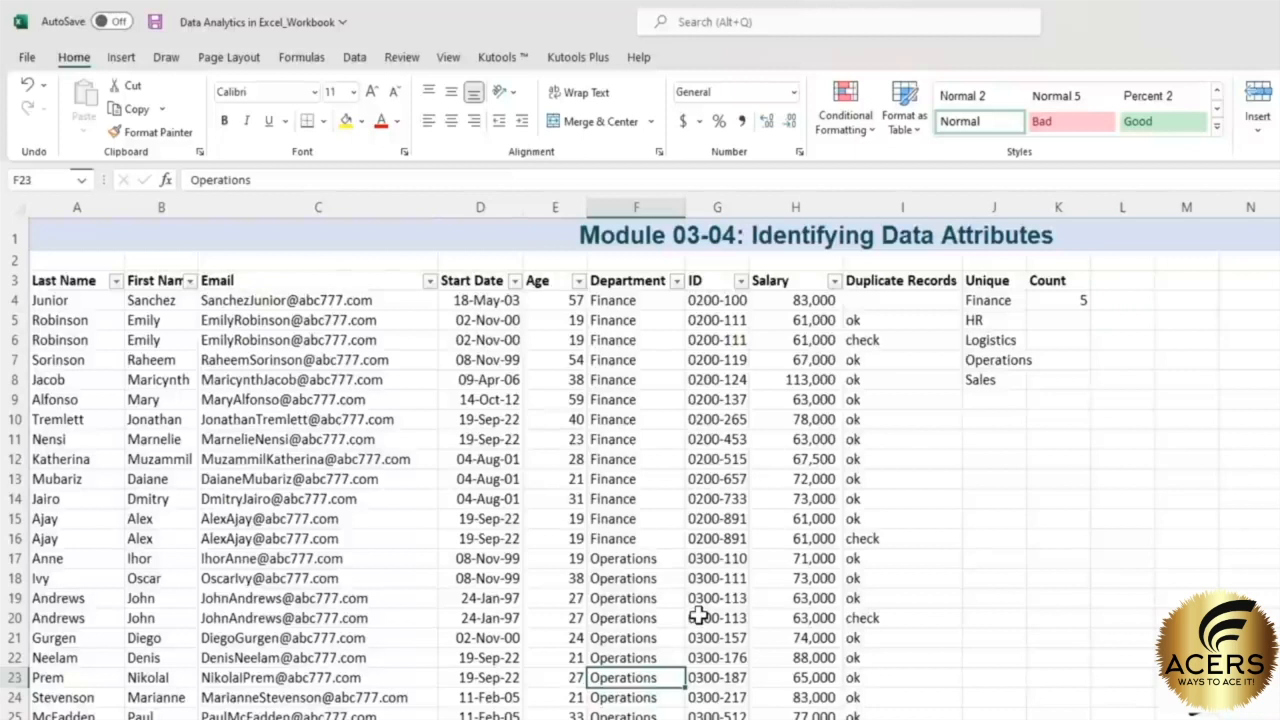
type("R&D")
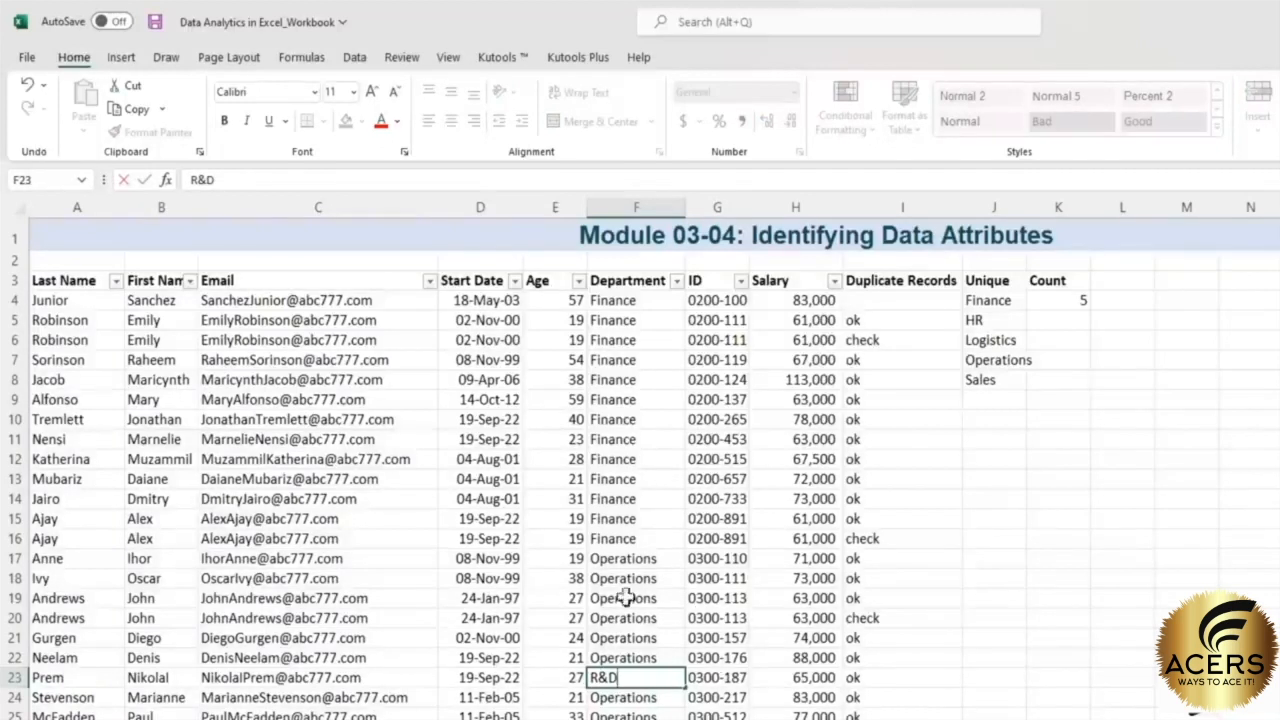
- Check how the sorted department list in J4:J8 and the distinct count in K4 respond to the new department
left_click_drag(1000, 302, 1008, 374)
left_click(1008, 374)
left_click_drag(1000, 296, 1006, 375)
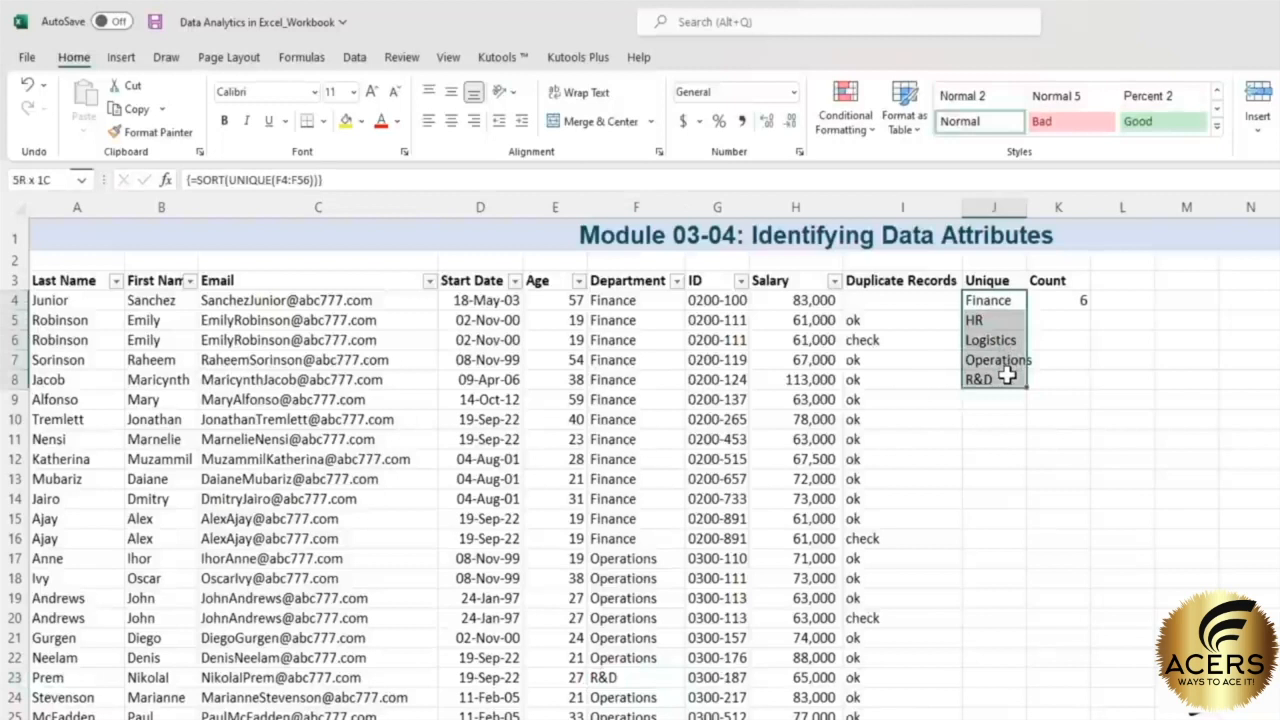
left_click(1066, 300)
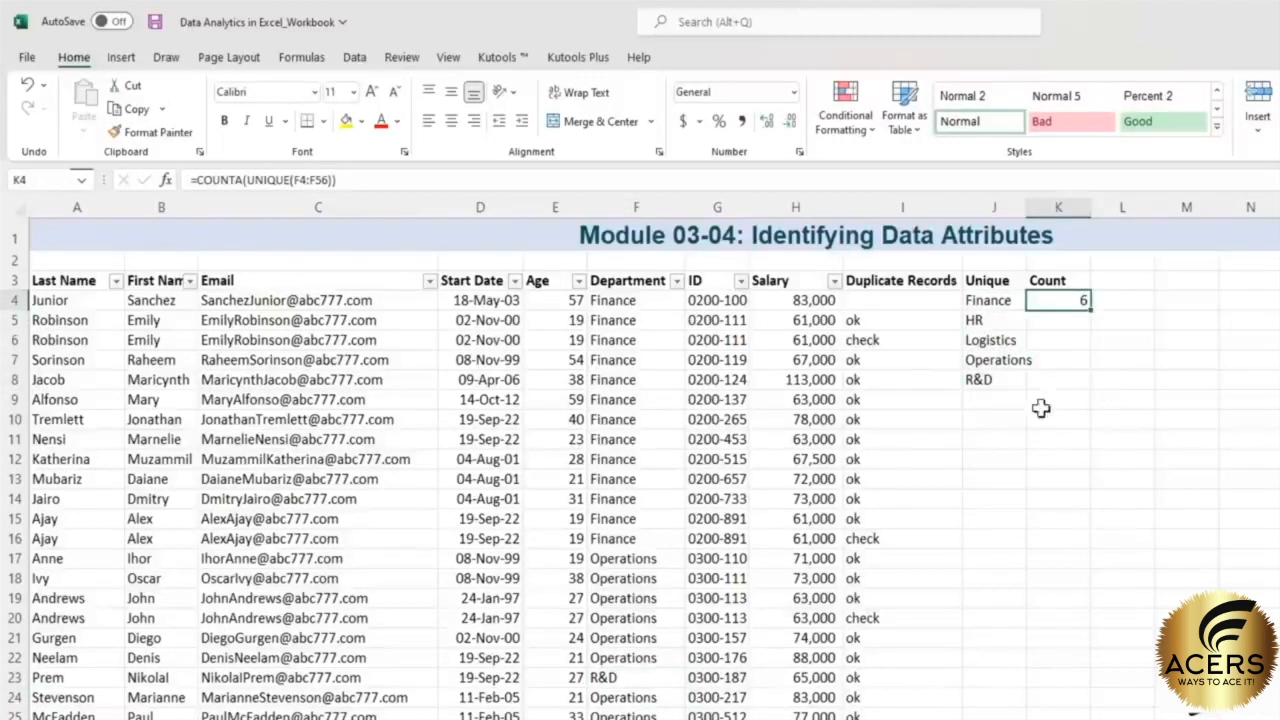
left_click_drag(990, 300, 1043, 298)
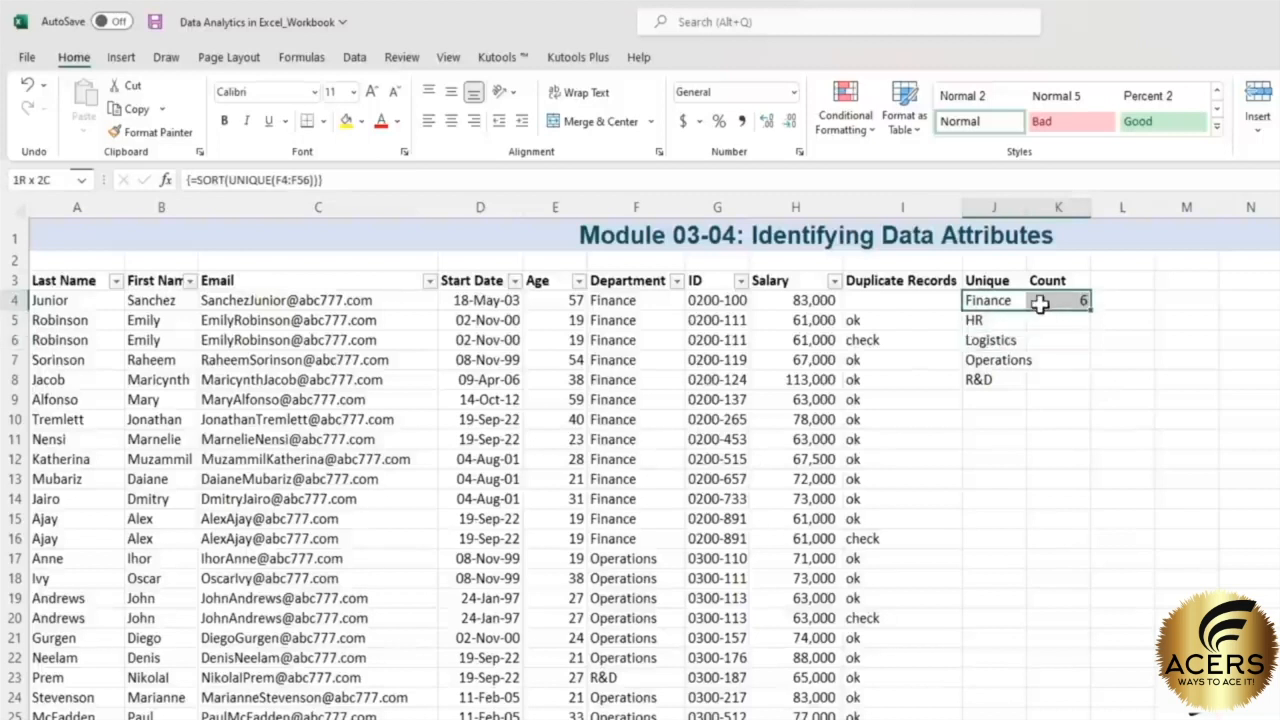
left_click(1045, 300)
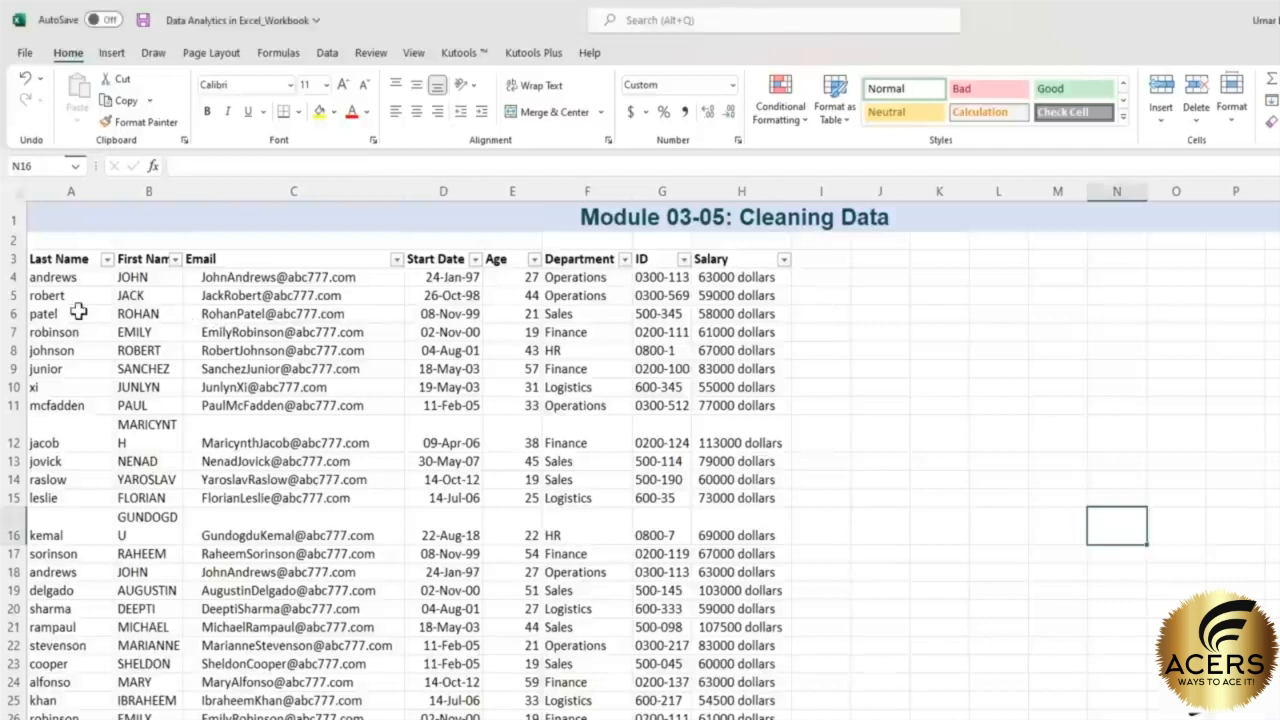
- Examine the letter case of the Last Name and First Name columns on the Module 03-05: Cleaning Data sheet
left_click_drag(76, 280, 75, 645)
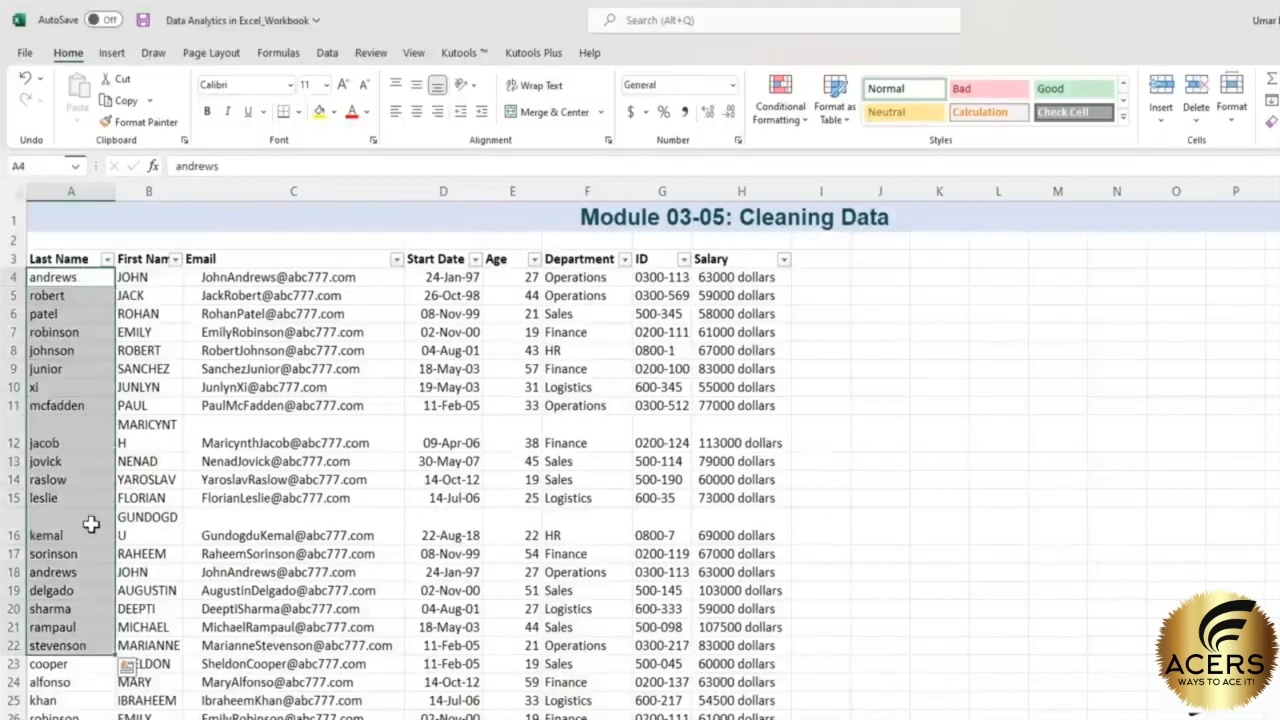
left_click_drag(170, 278, 138, 684)
scroll(134, 603, "down", 7)
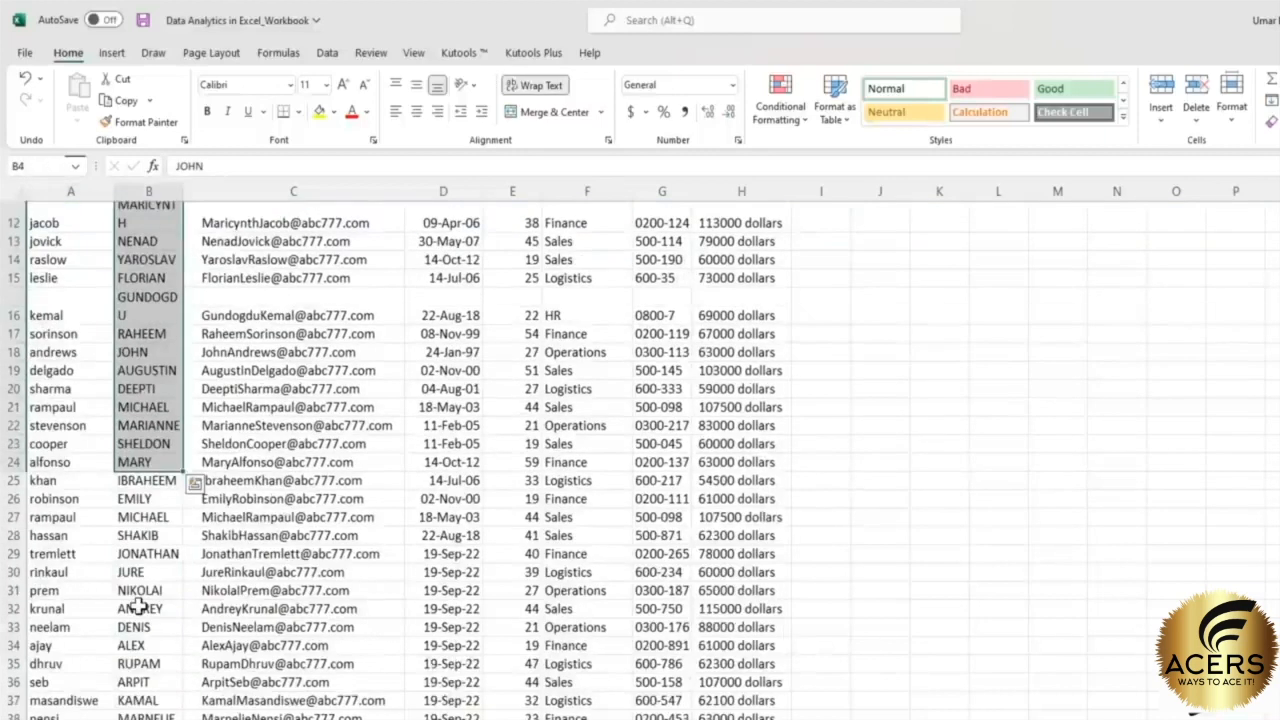
- Inspect the e-mail entry in C5 for leading and trailing spaces and check how the salary in H4 is written
scroll(130, 560, "up", 7)
left_click(286, 293)
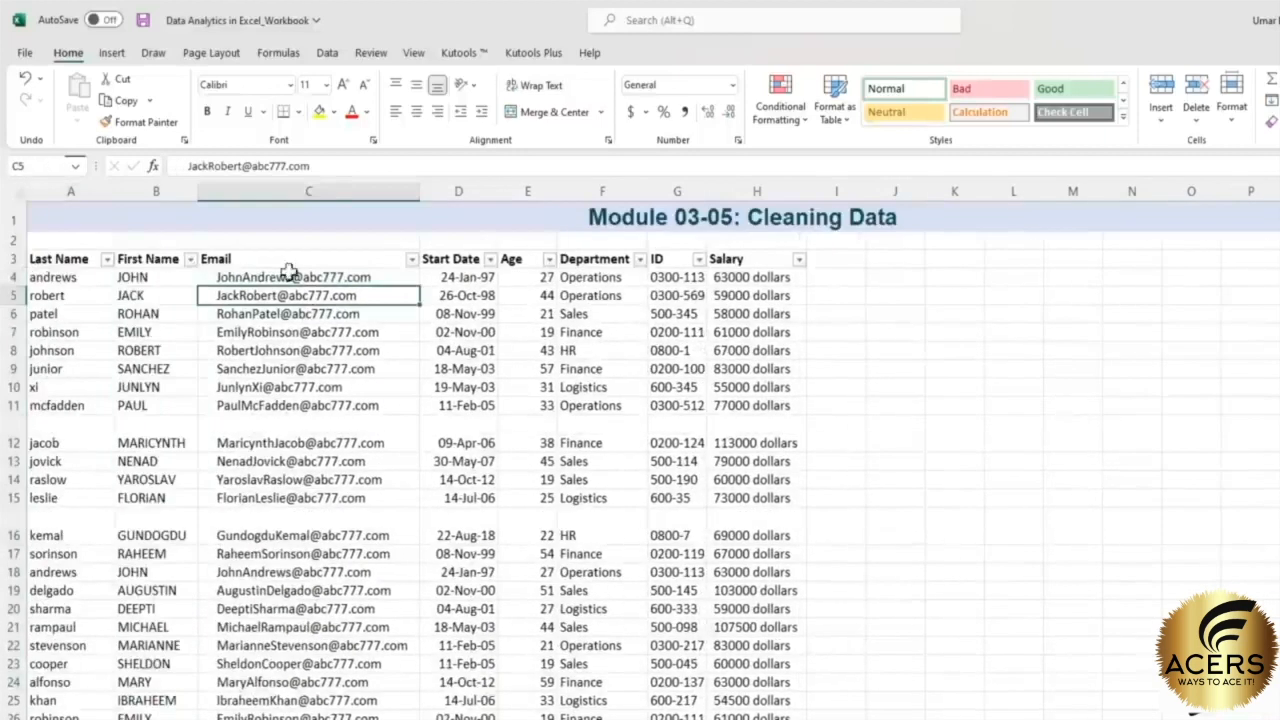
left_click(394, 165)
left_click_drag(312, 170, 335, 168)
left_click_drag(189, 168, 158, 168)
left_click(314, 386)
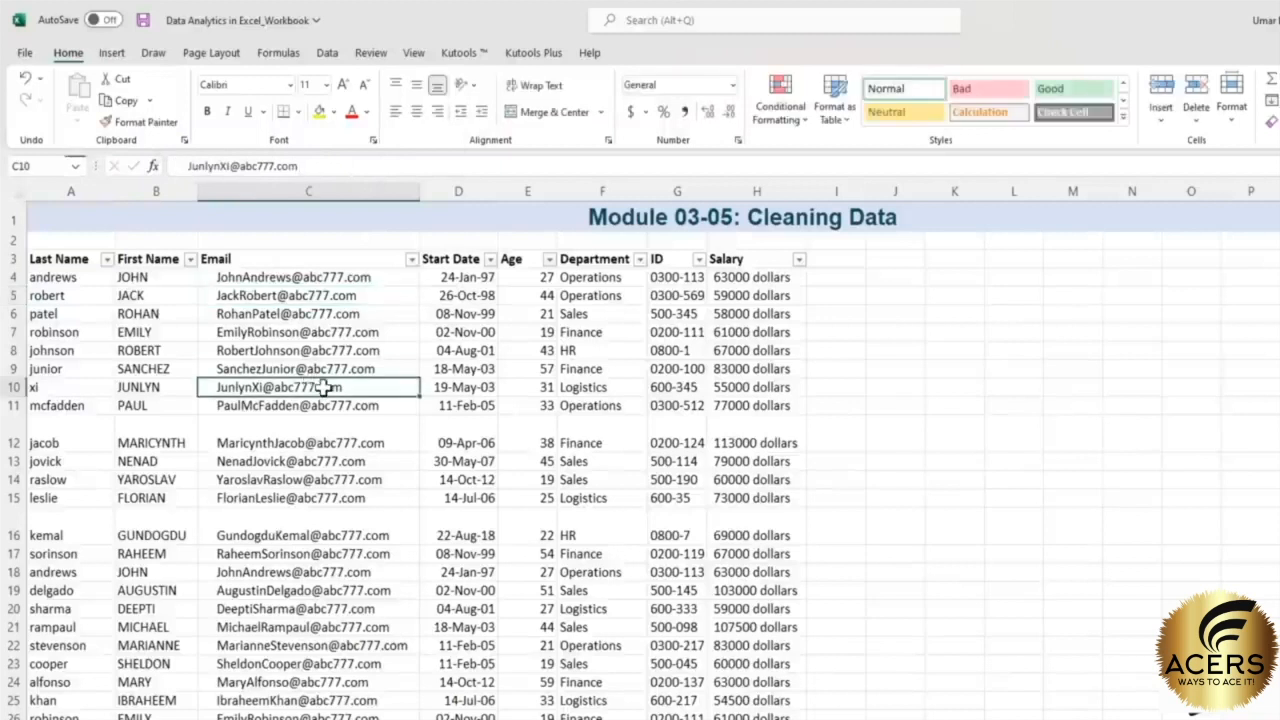
left_click(760, 277)
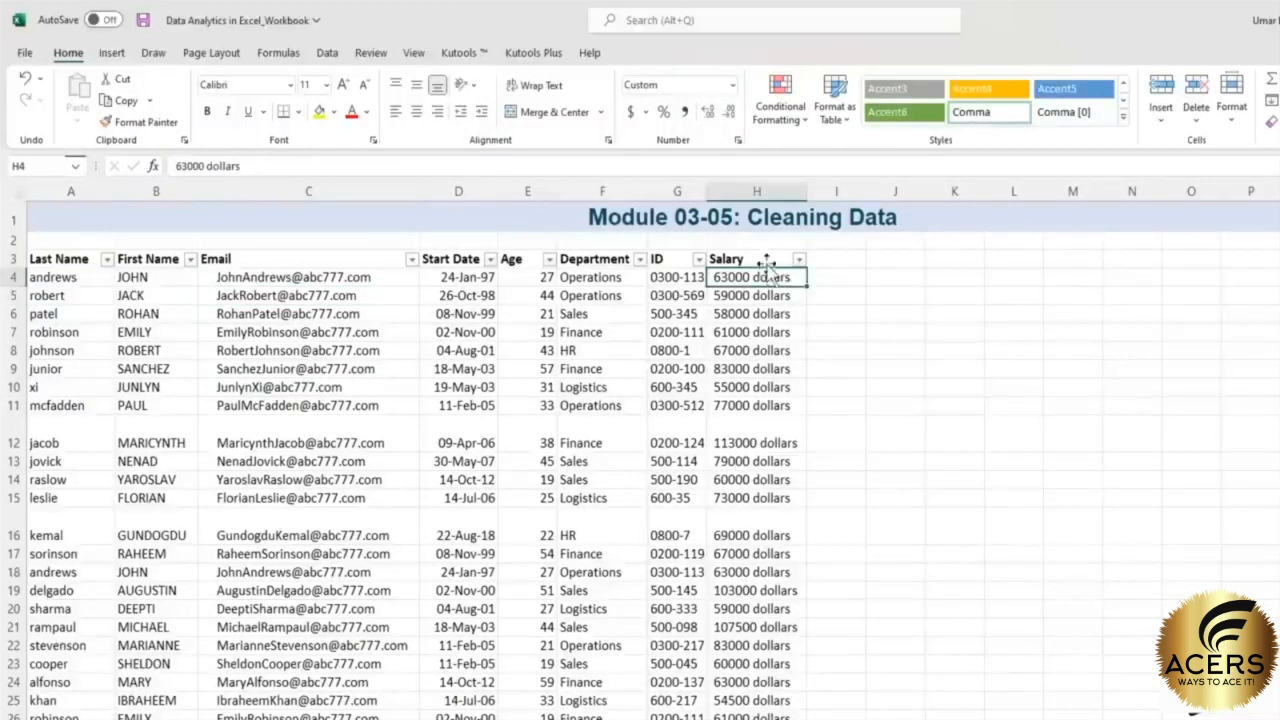
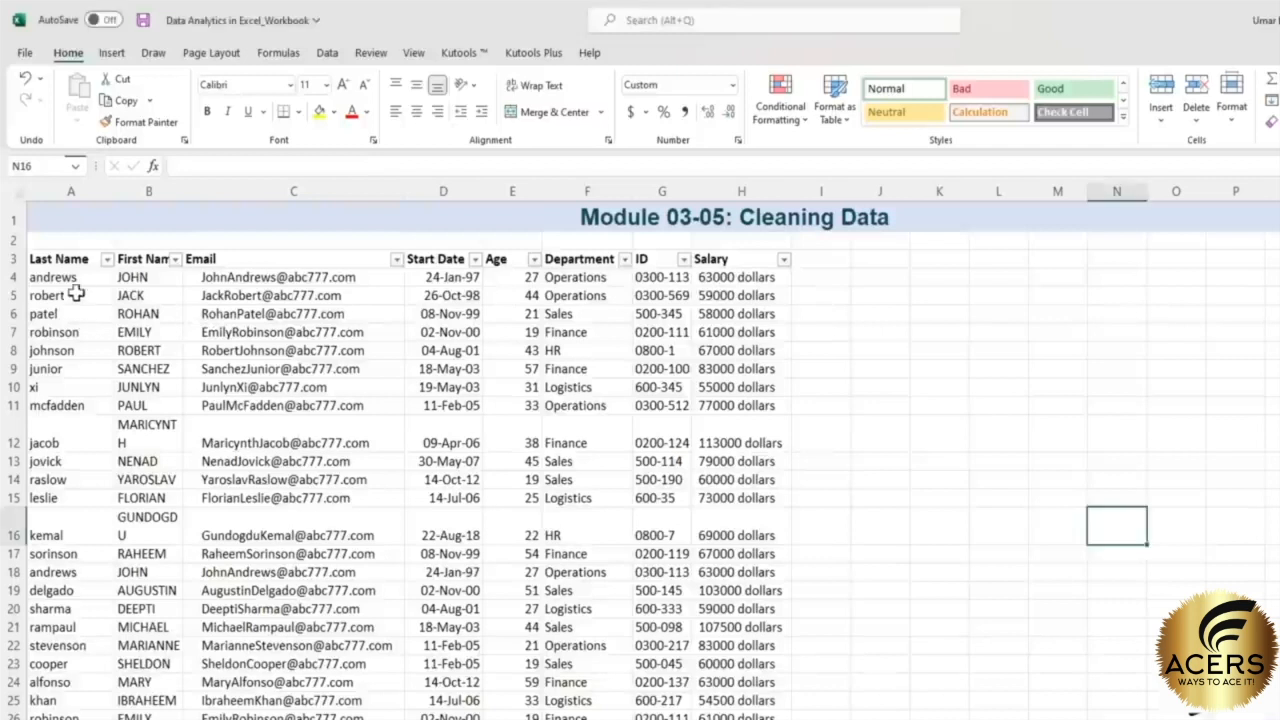
- Compare the letter case of the Last Name and First Name columns and recheck the spaces around the C5 e-mail
left_click_drag(82, 276, 60, 645)
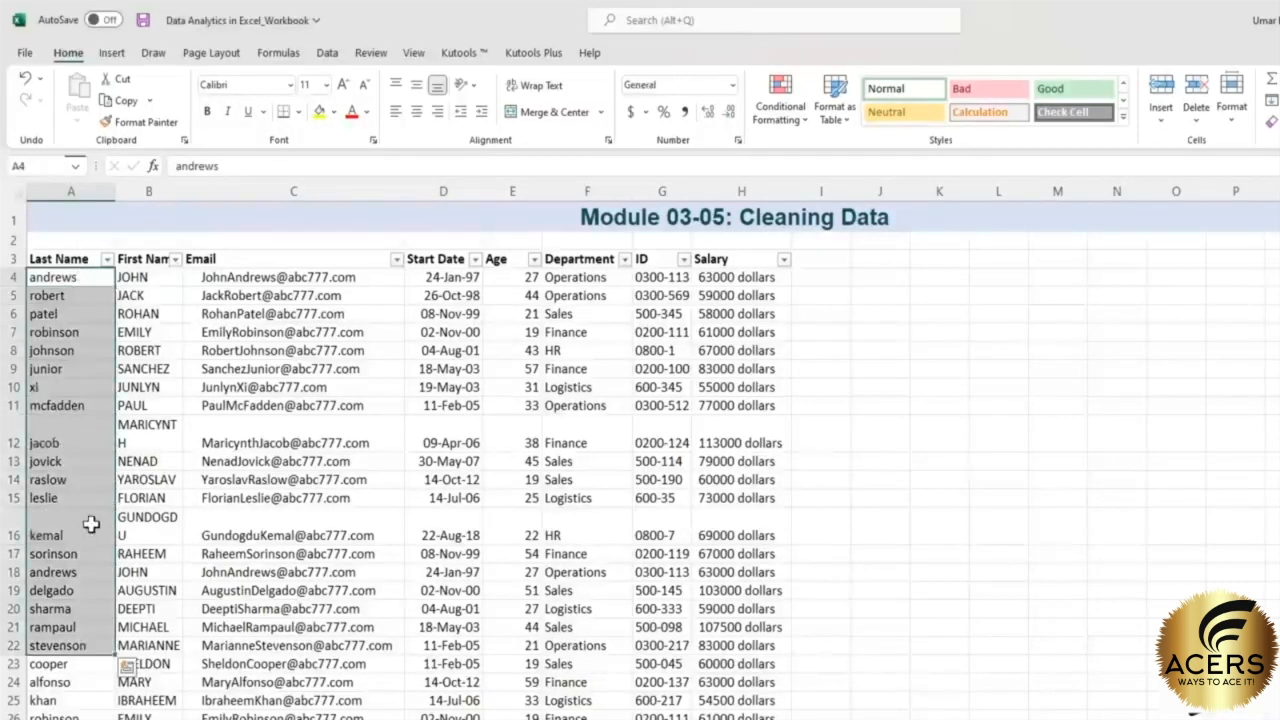
left_click_drag(166, 278, 140, 684)
scroll(137, 605, "down", 8)
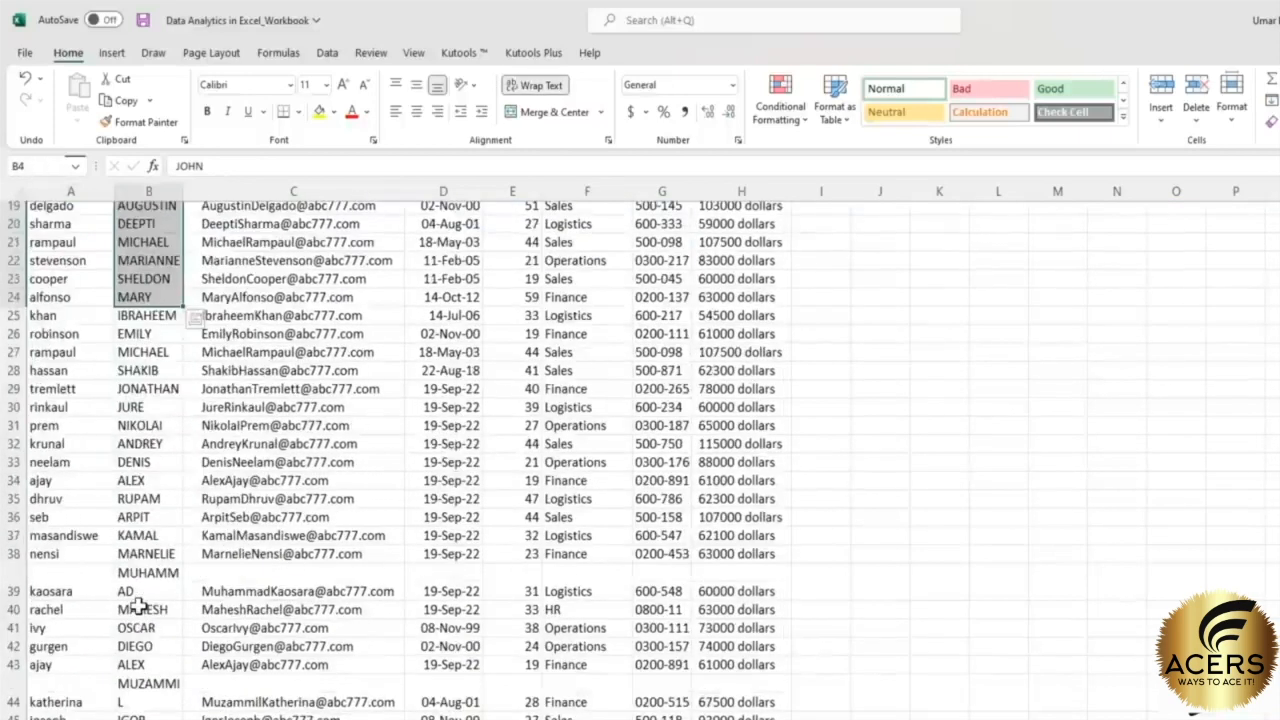
scroll(137, 605, "up", 5)
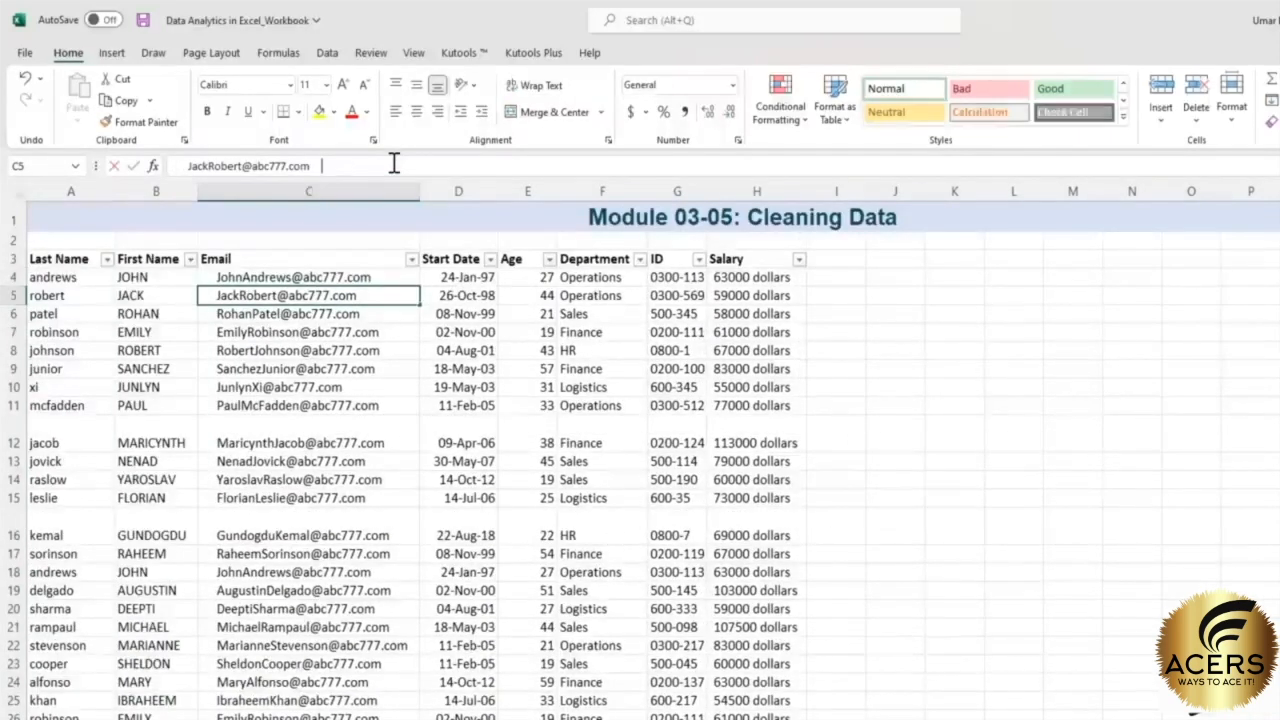
left_click(394, 163)
left_click_drag(313, 168, 343, 169)
left_click_drag(188, 168, 159, 168)
left_click(312, 386)
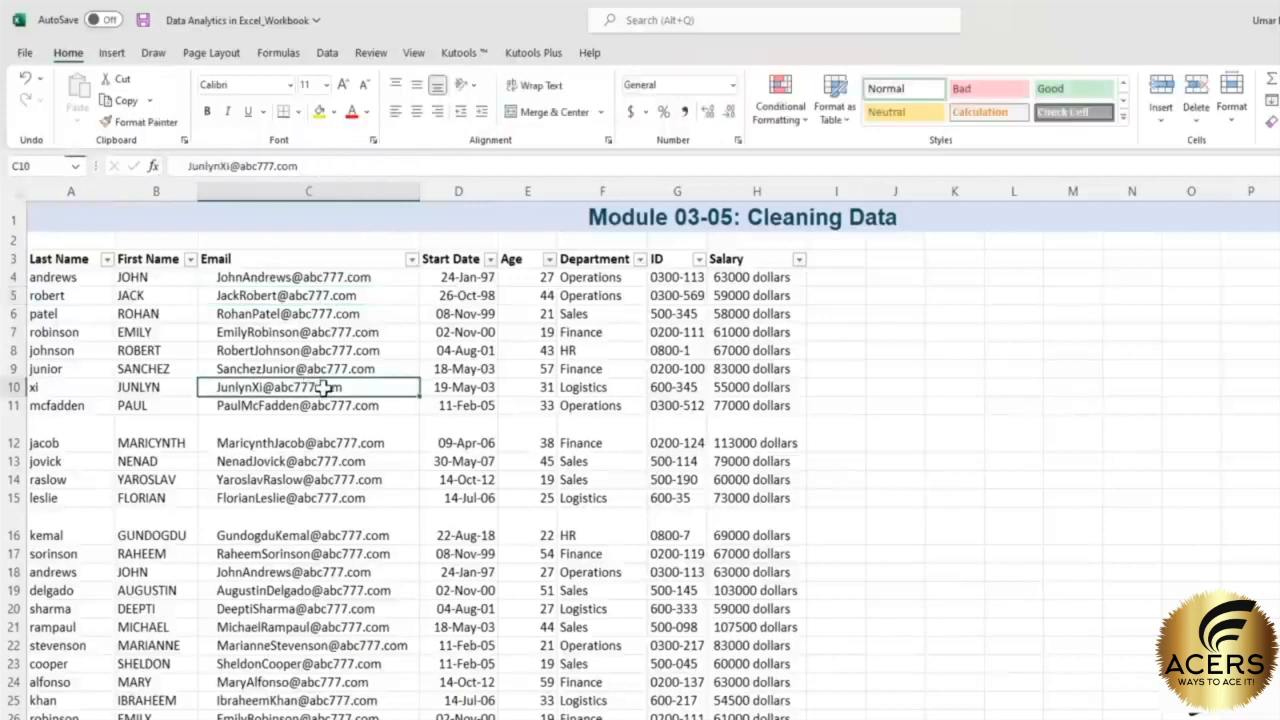
- Examine the Salary entries in H4, H7 and H11 for text mixed with the numbers
left_click(752, 277)
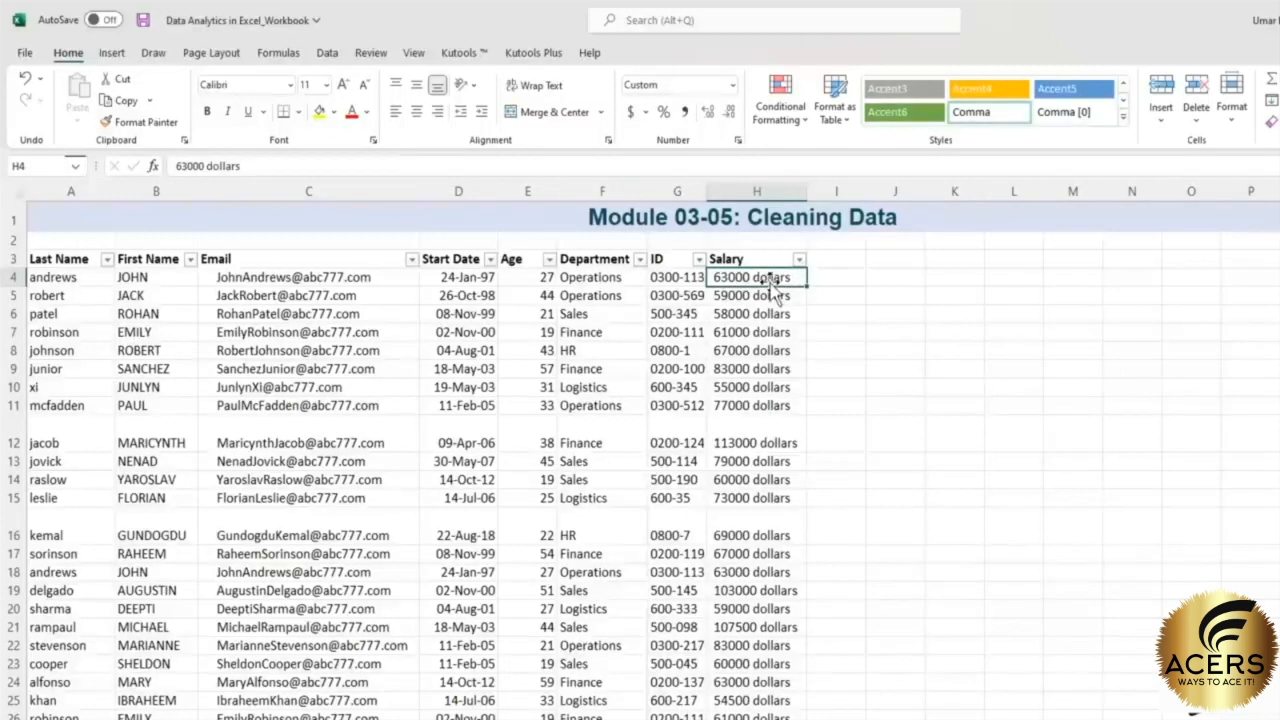
left_click(760, 403)
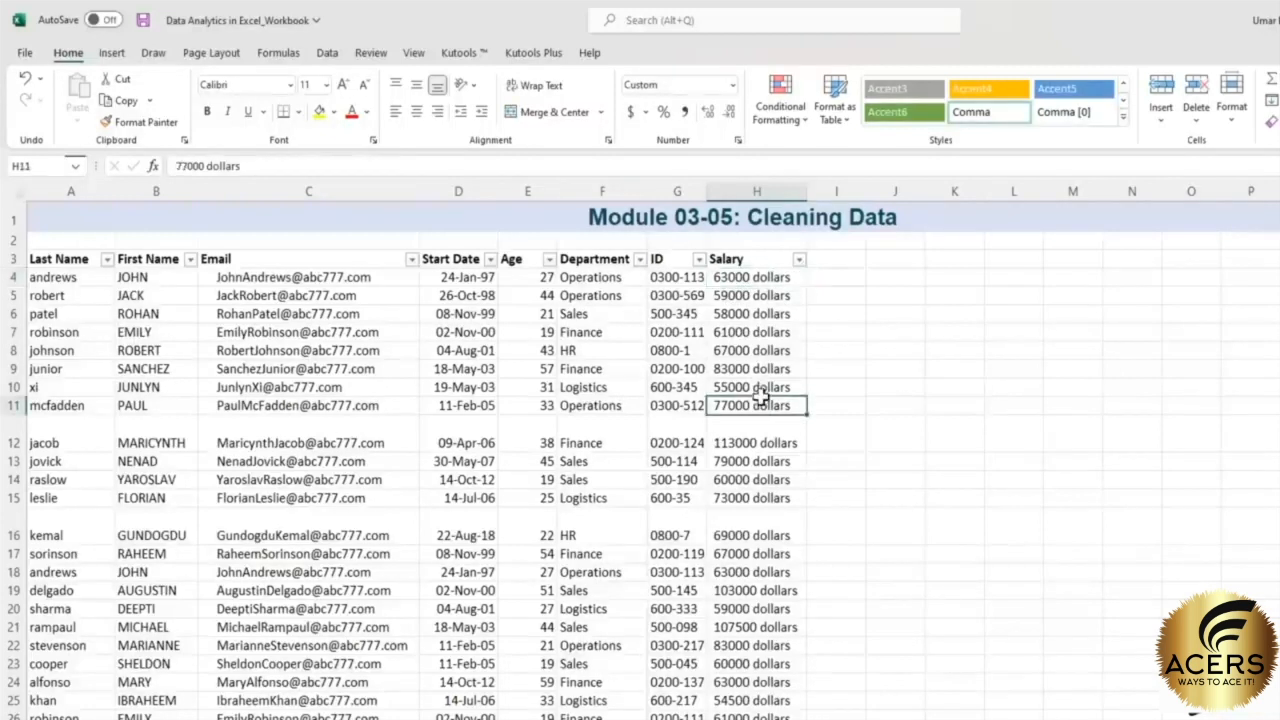
left_click(759, 281)
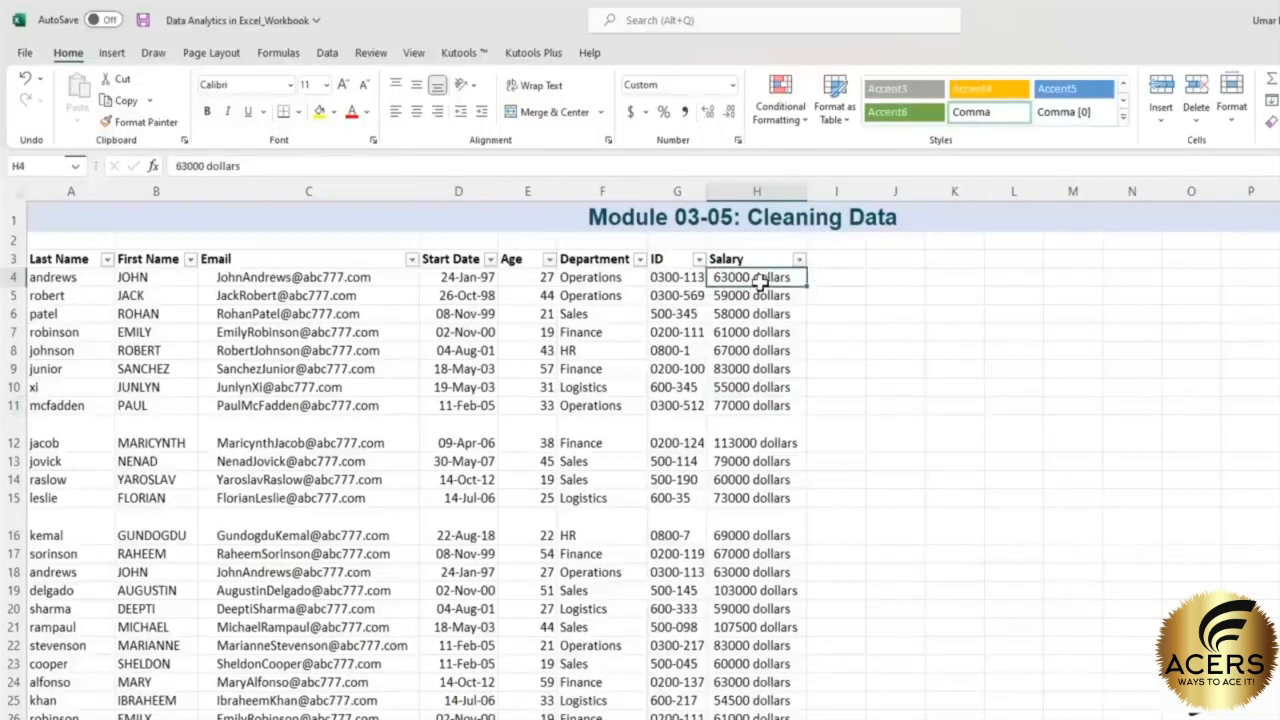
left_click(777, 331)
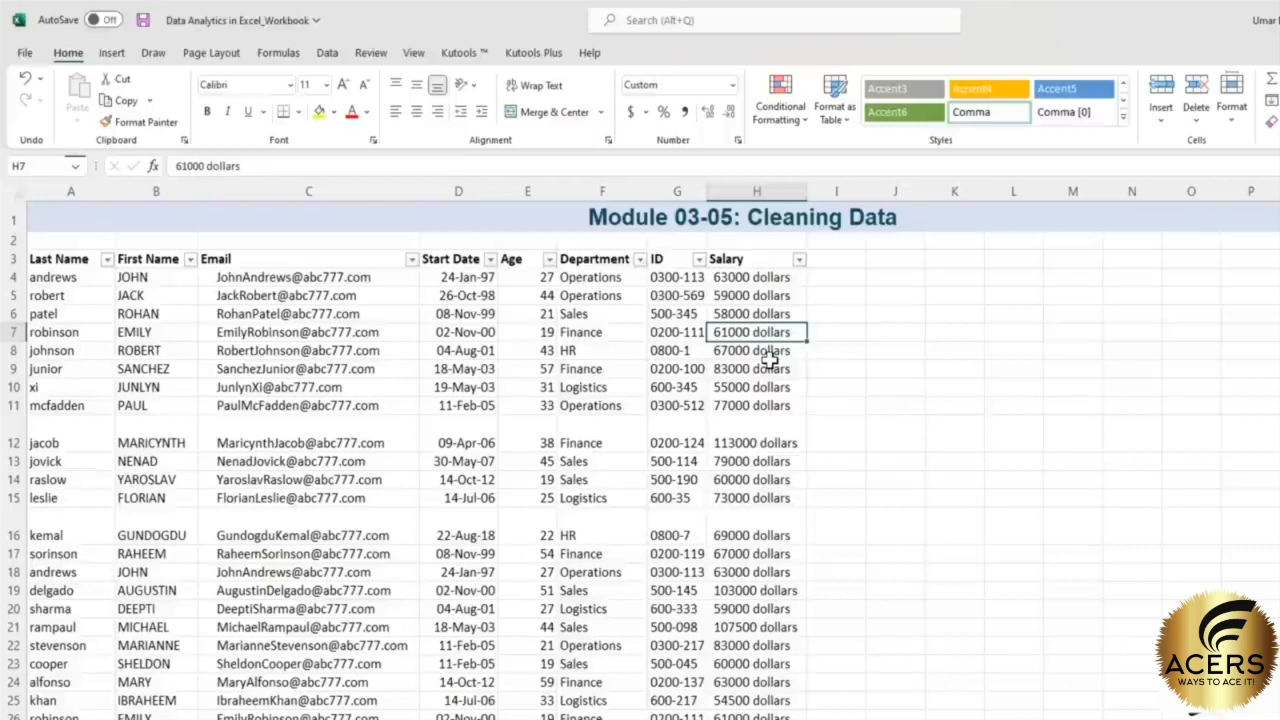
left_click(763, 264)
- Use Find and Replace to replace every "dollars" on the sheet with nothing
left_click(540, 264)
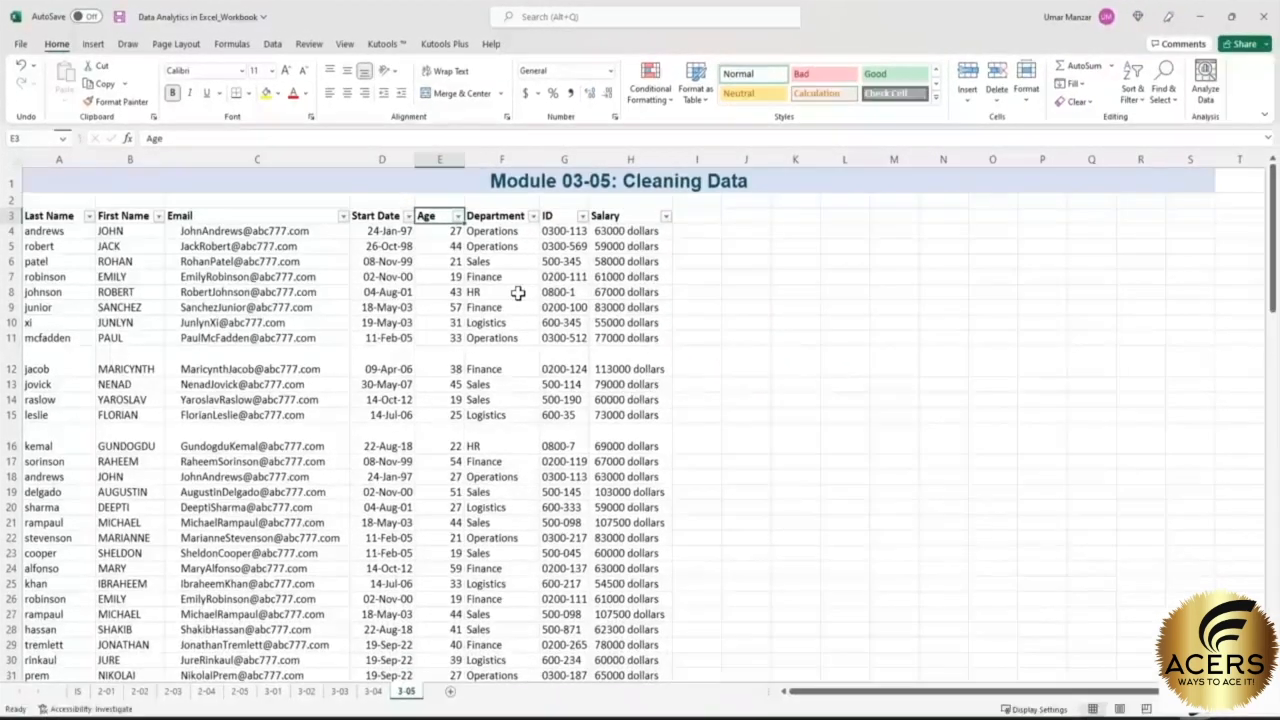
key("ctrl+f")
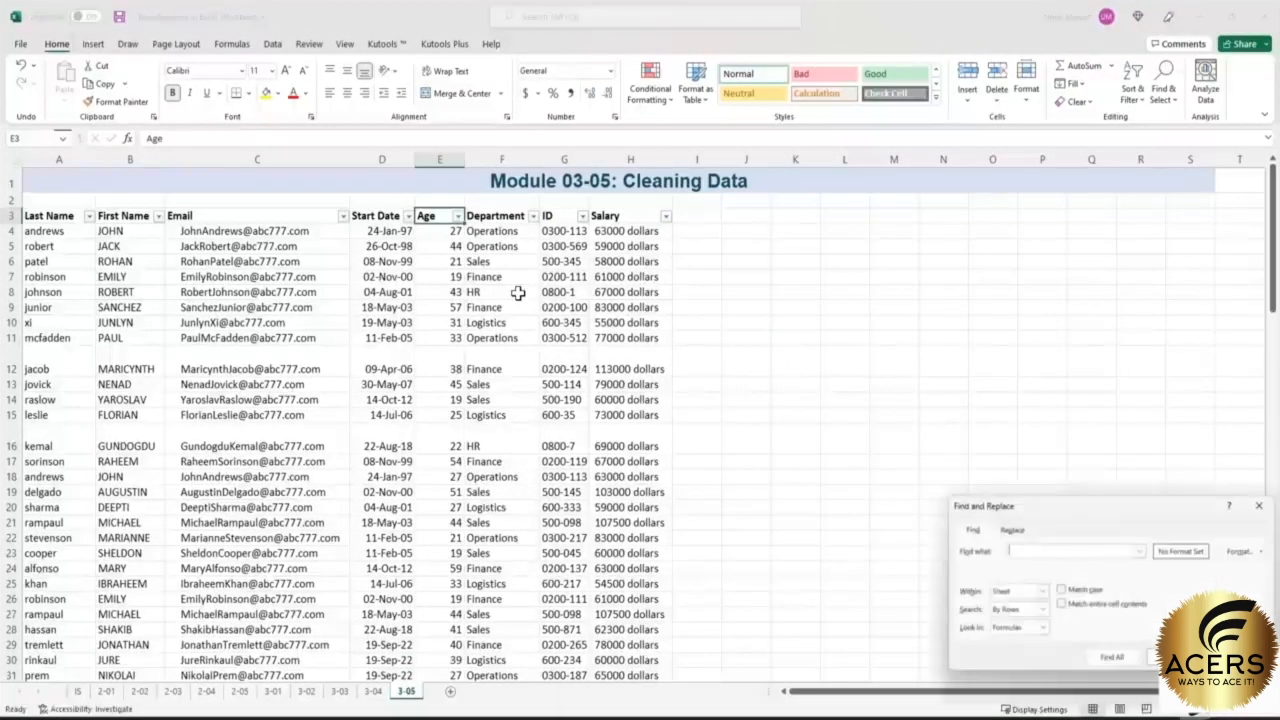
left_click_drag(1037, 508, 570, 237)
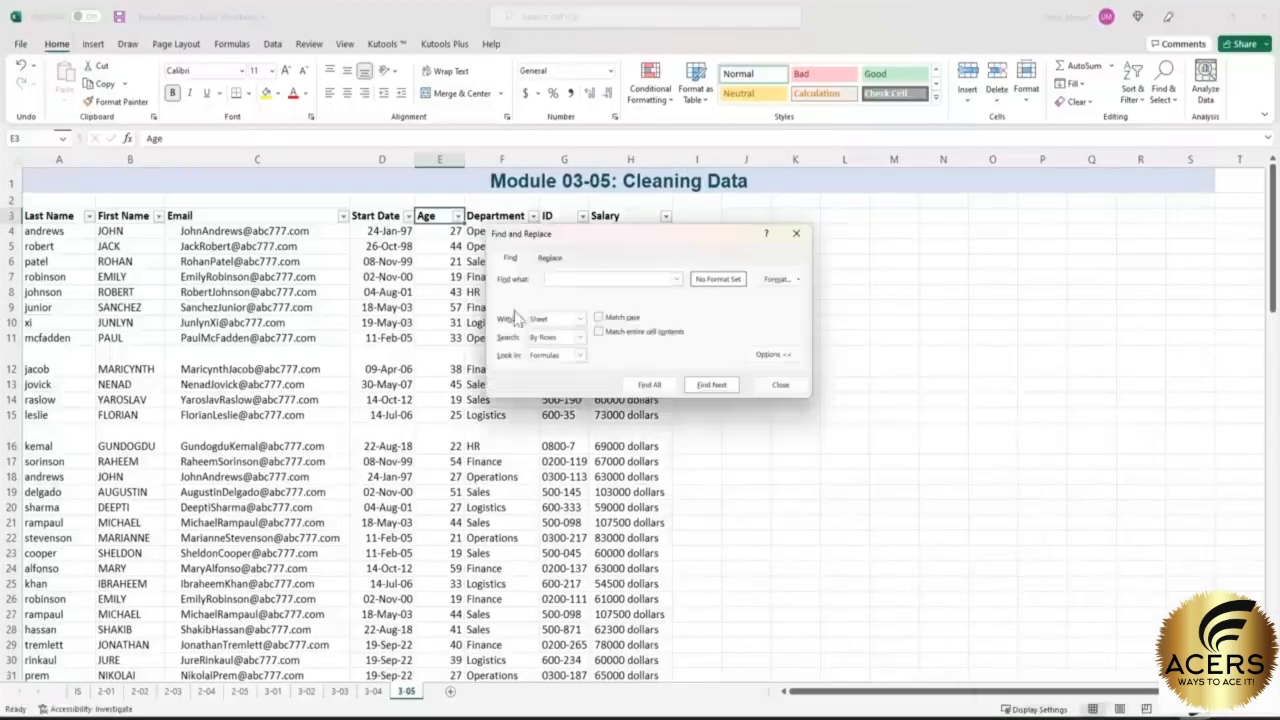
left_click_drag(667, 238, 934, 217)
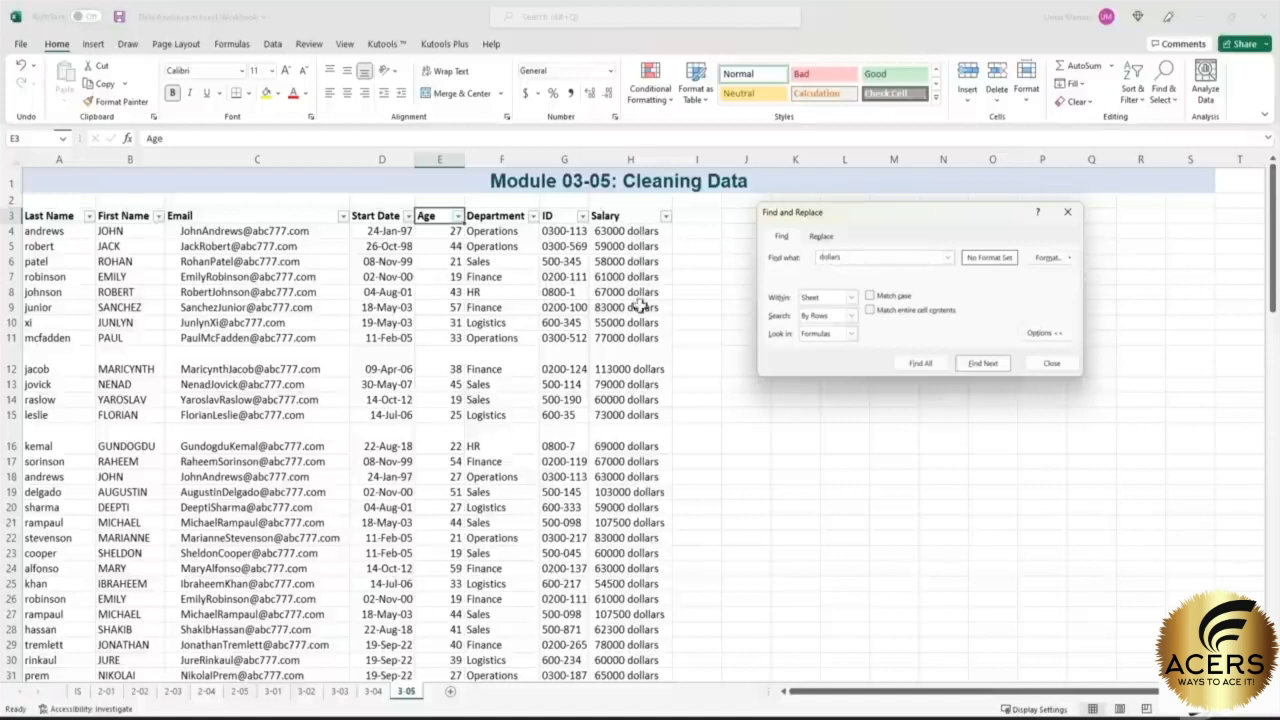
left_click(820, 238)
left_click(822, 276)
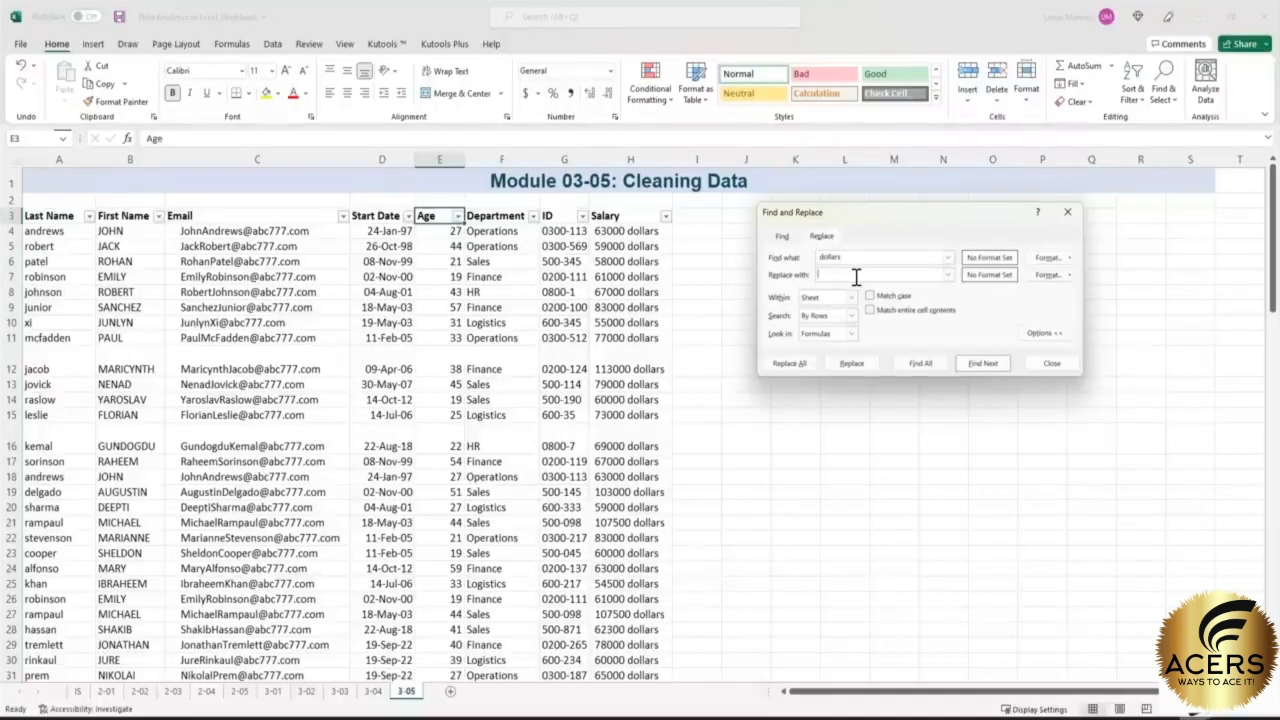
left_click(789, 363)
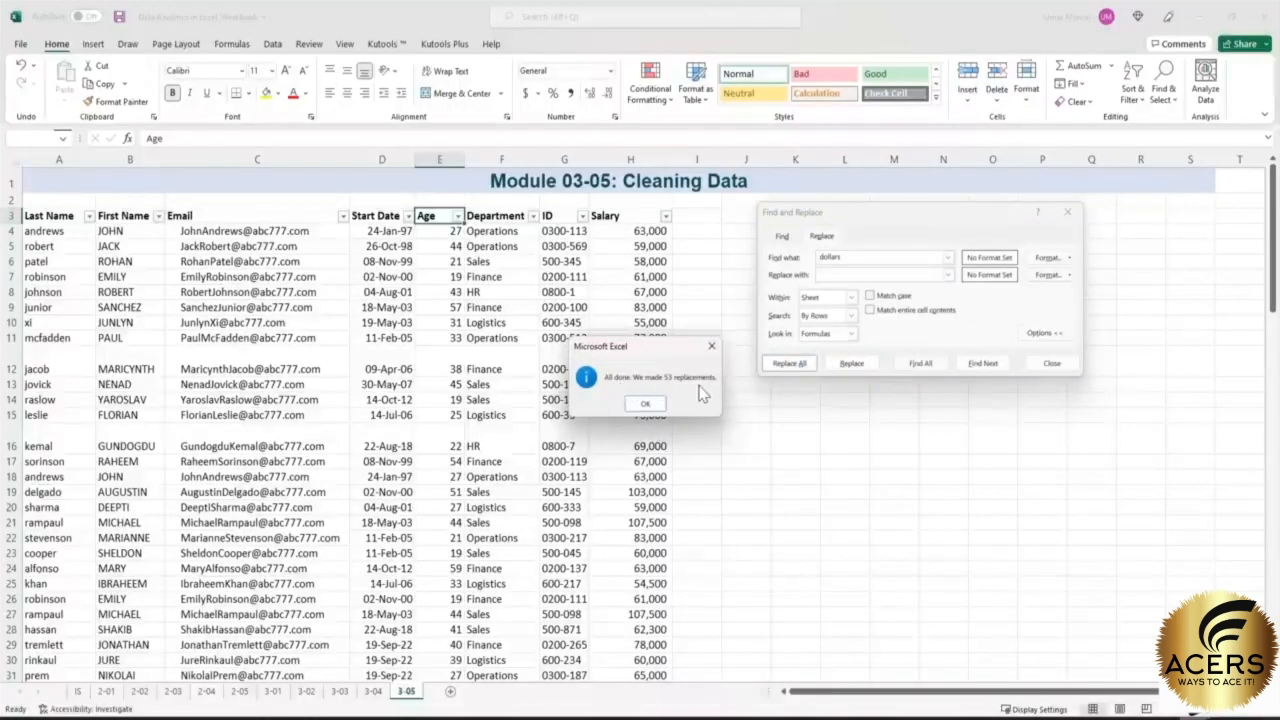
left_click(647, 404)
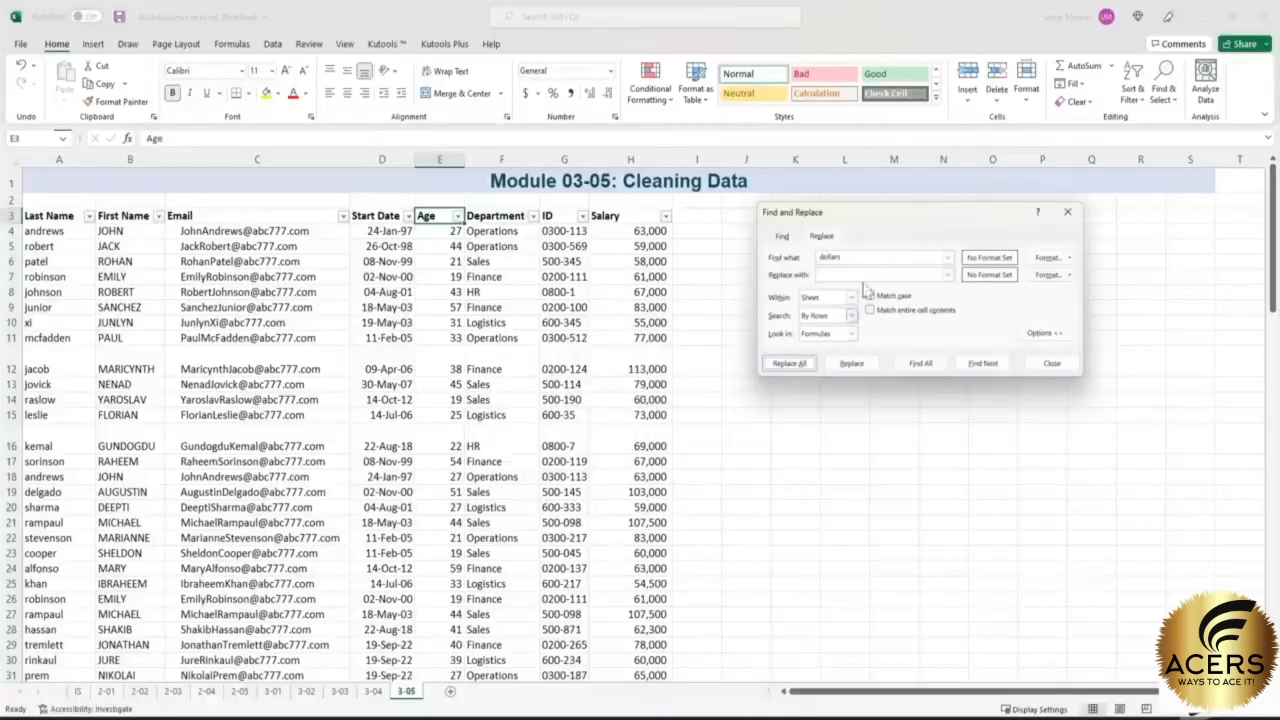
left_click(1066, 212)
- Review the values down the Salary column and the letter case of the Last Name and First Name entries
scroll(616, 262, "down", 1)
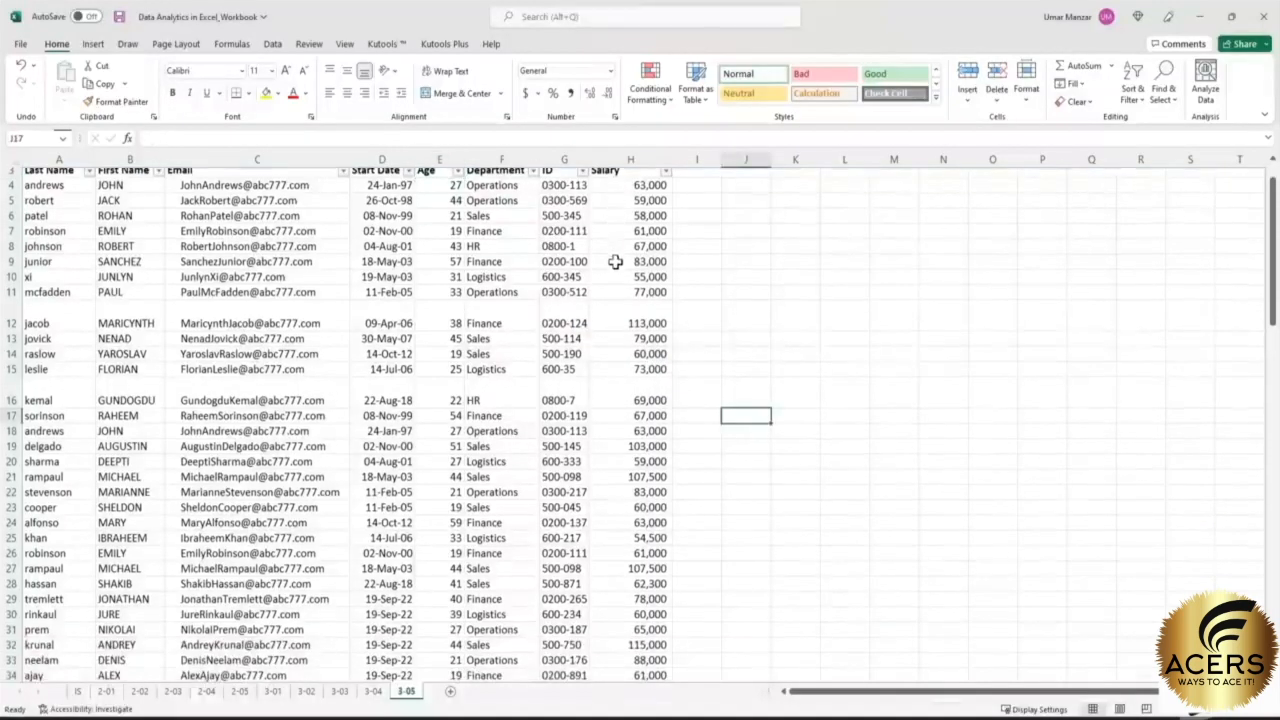
scroll(616, 267, "down", 3)
left_click(609, 277)
left_click(605, 318)
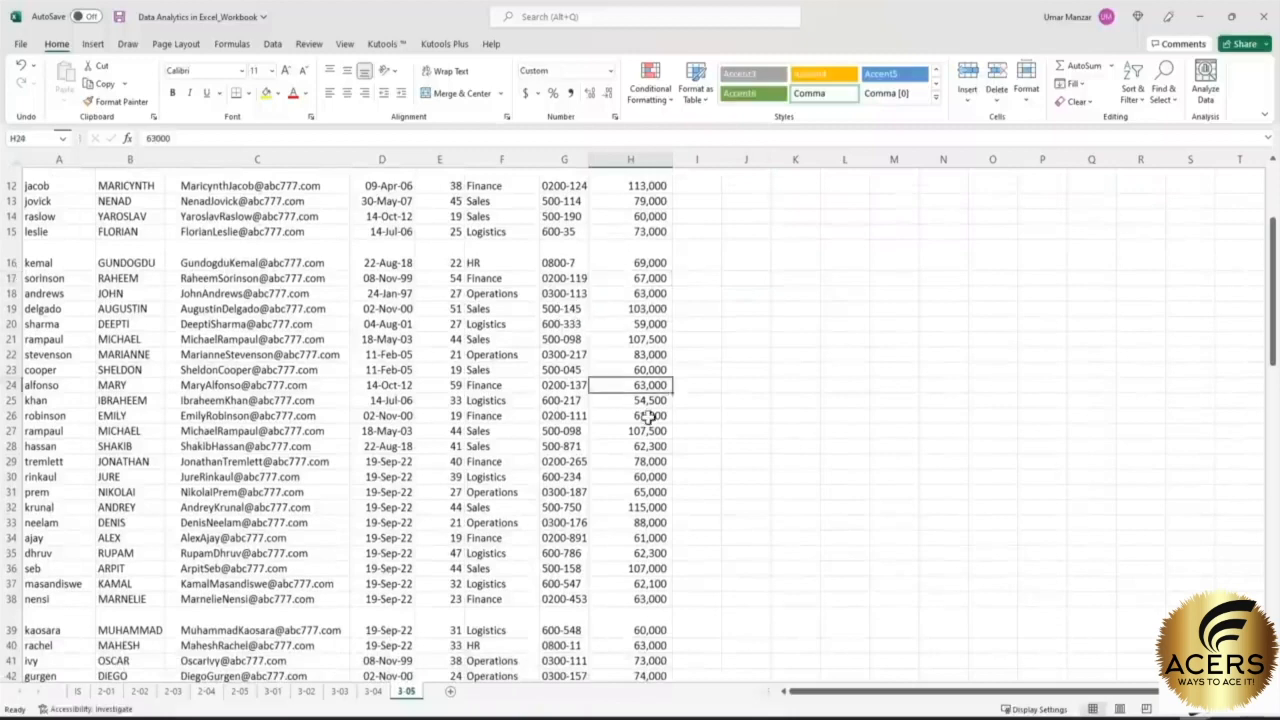
scroll(648, 418, "up", 4)
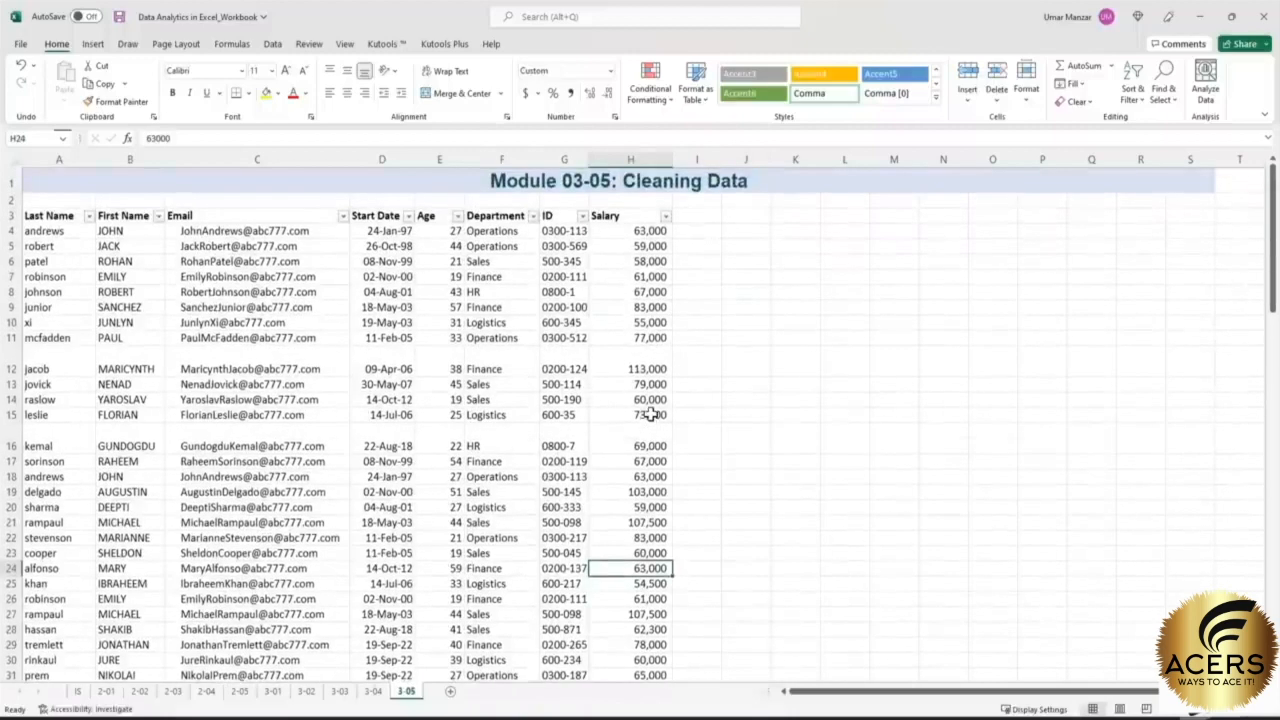
left_click(59, 229)
left_click(125, 230)
left_click(49, 230)
left_click(40, 384)
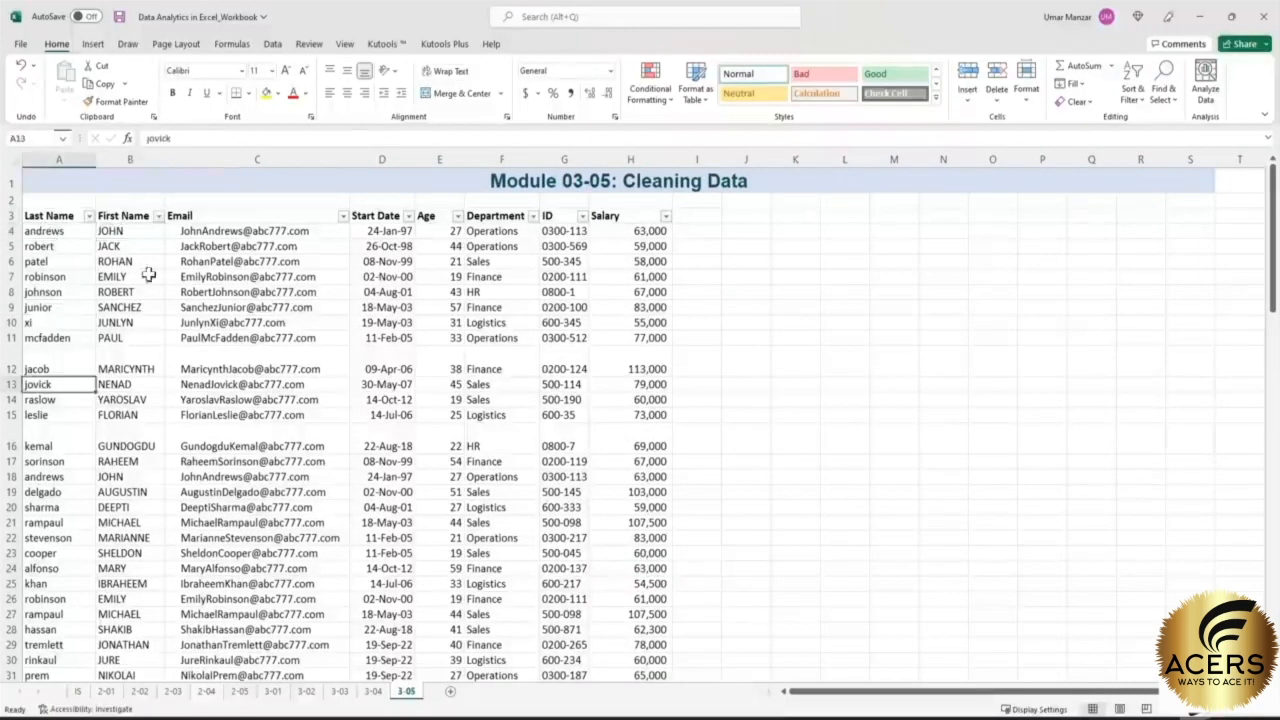
scroll(37, 240, "down", 4)
scroll(37, 240, "up", 4)
- Add the header "Last Name (updated)" in I3 and fit column I to its text
left_click(697, 215)
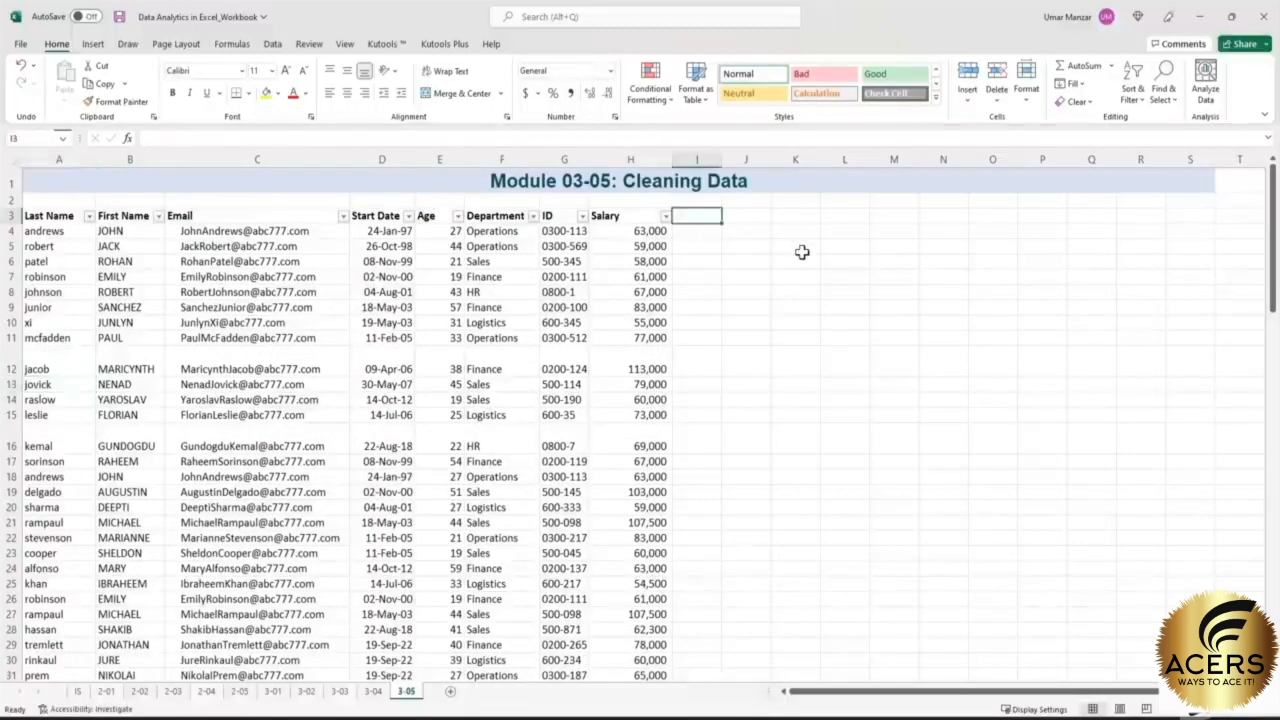
type("Last Name")
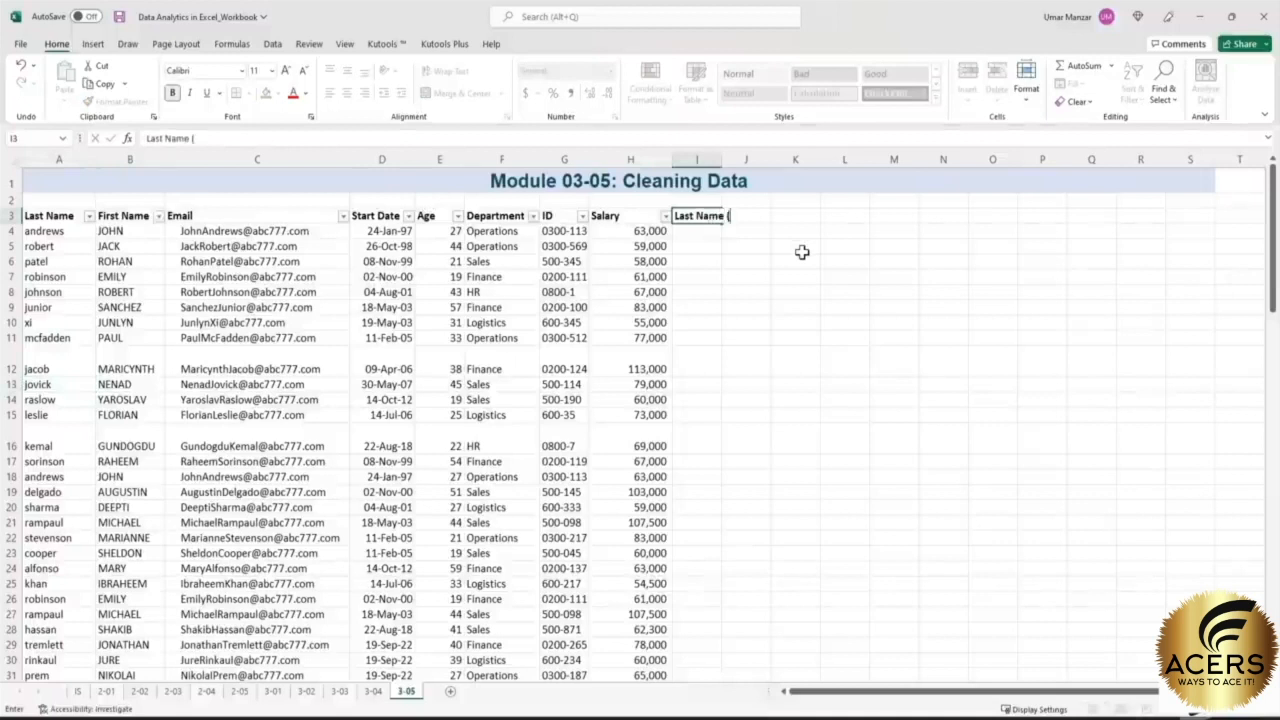
type(" (updated)")
key("Return")
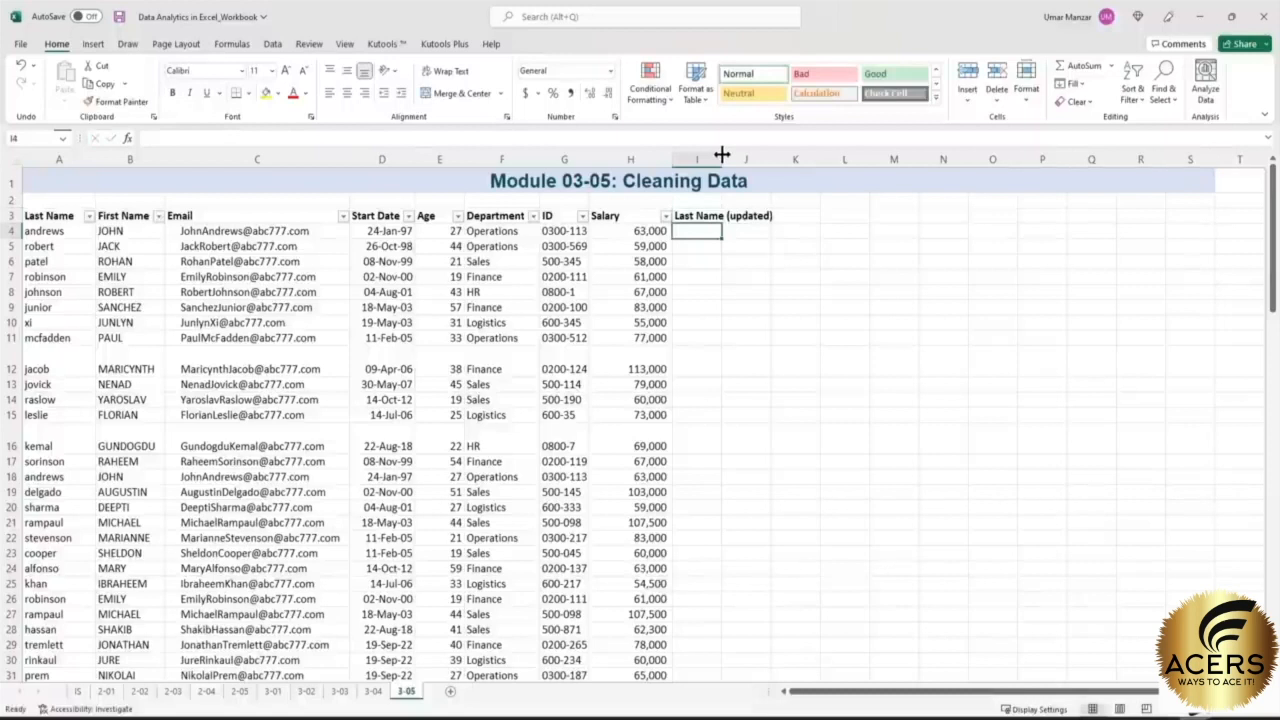
double_click(721, 154)
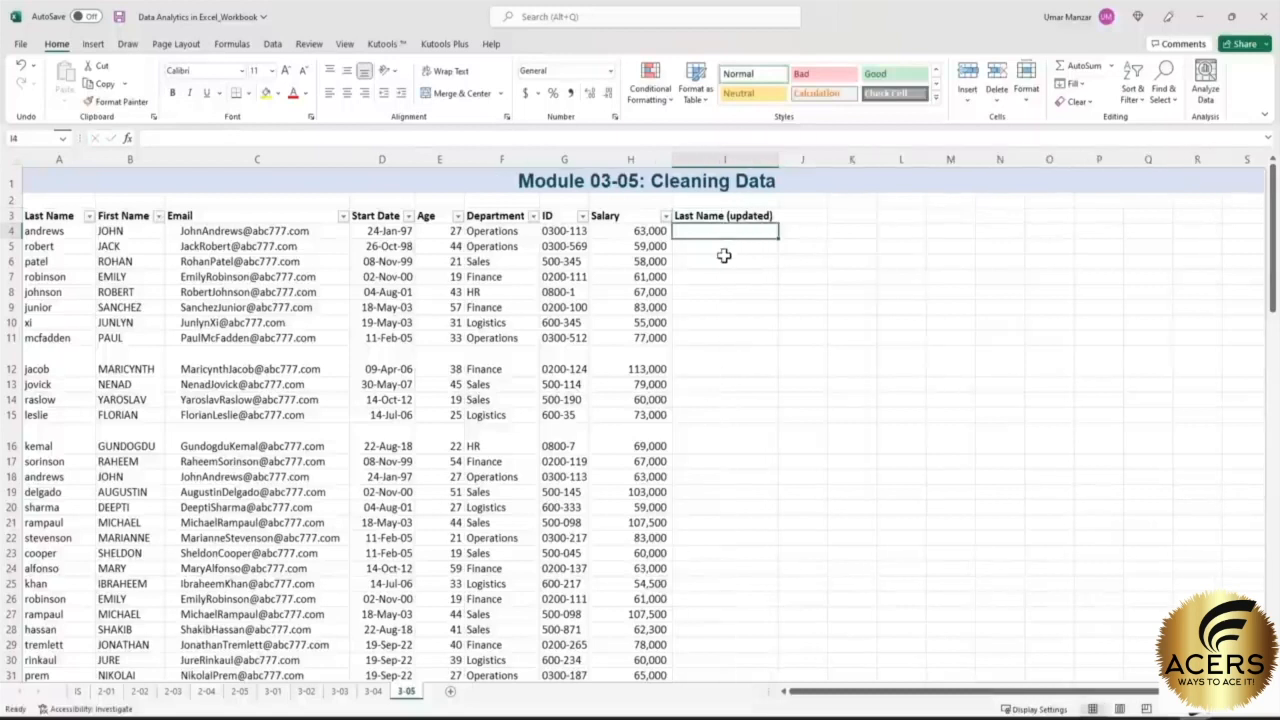
- Compare the letter case of the entries in the Last Name and First Name columns
left_click_drag(50, 232, 55, 572)
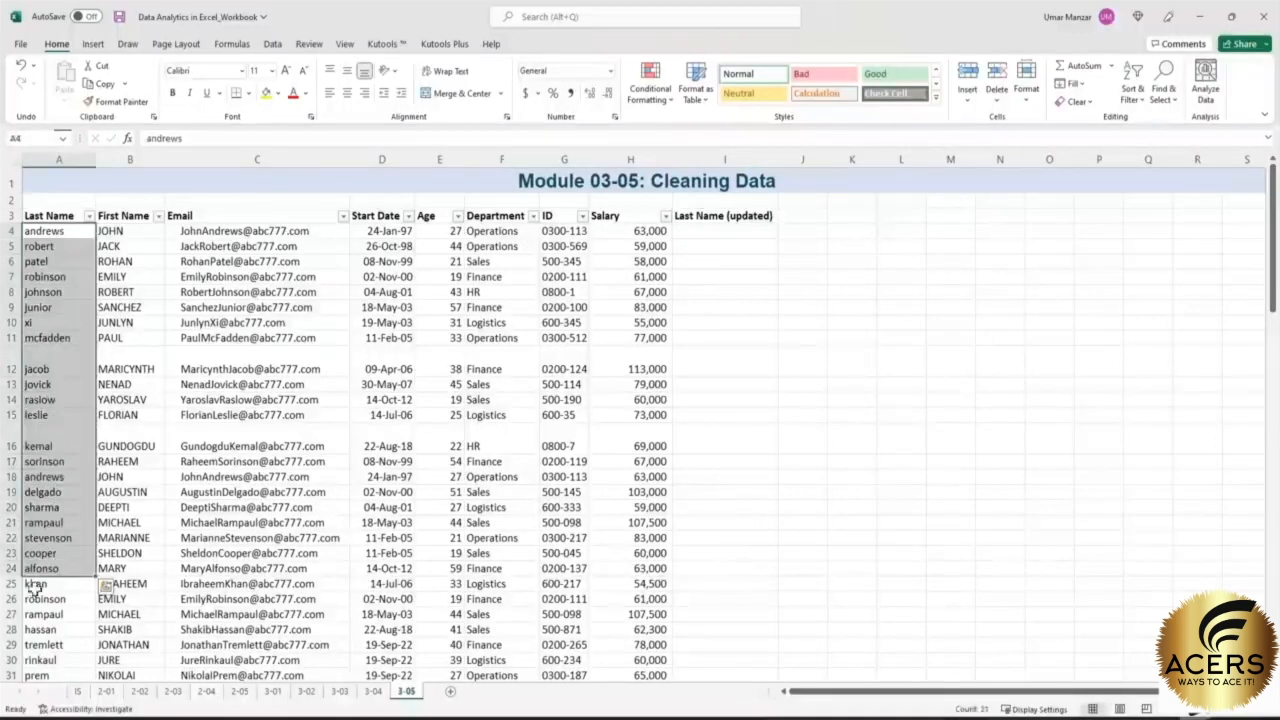
left_click(50, 538)
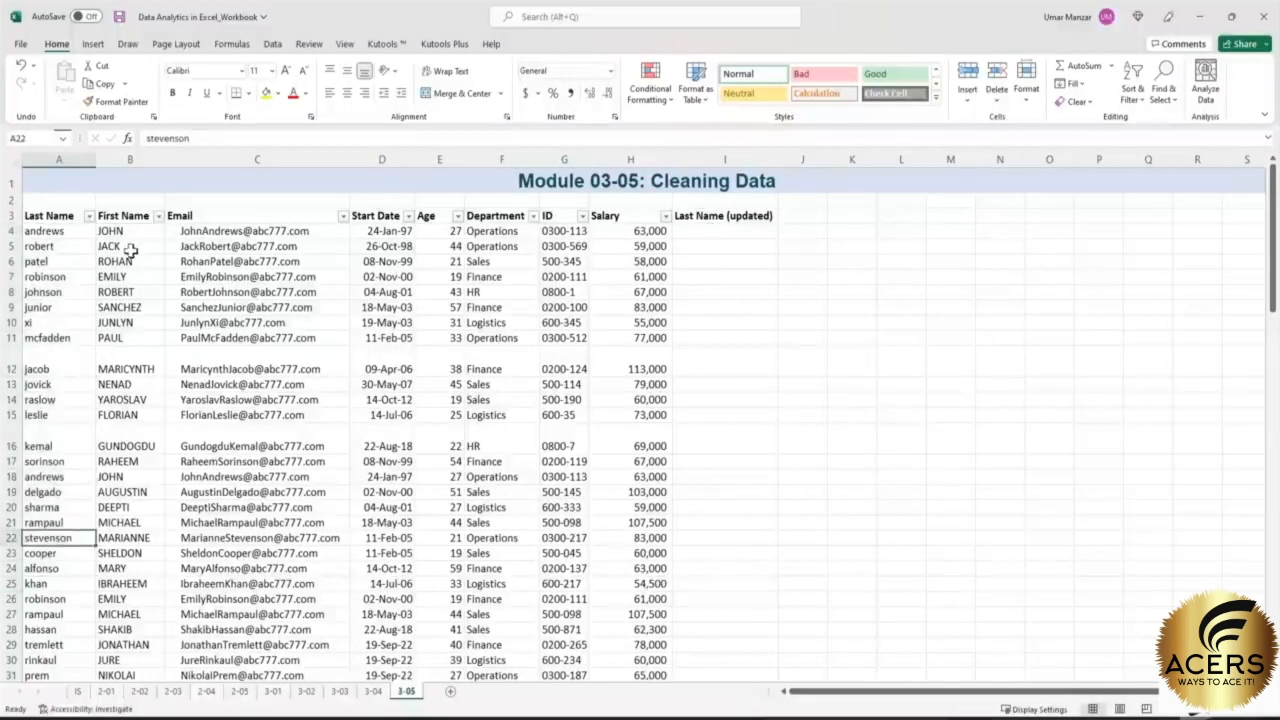
left_click_drag(62, 234, 46, 630)
left_click_drag(125, 231, 156, 595)
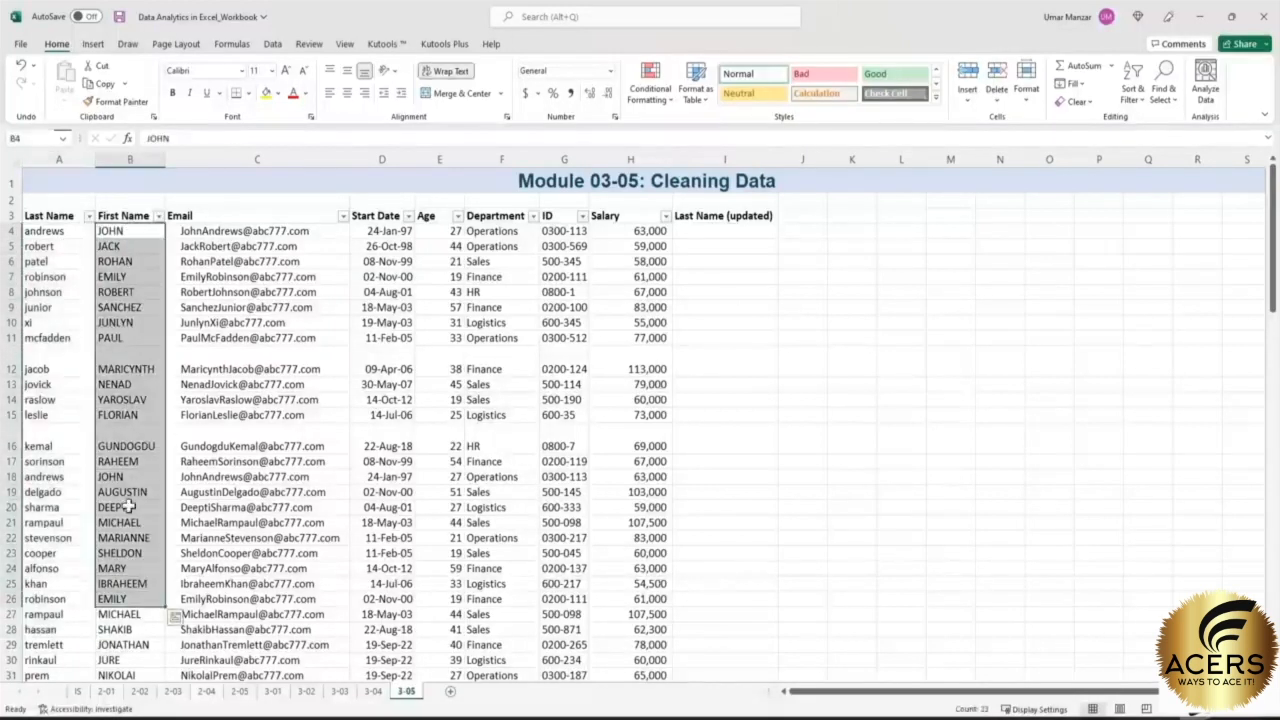
left_click_drag(54, 231, 74, 614)
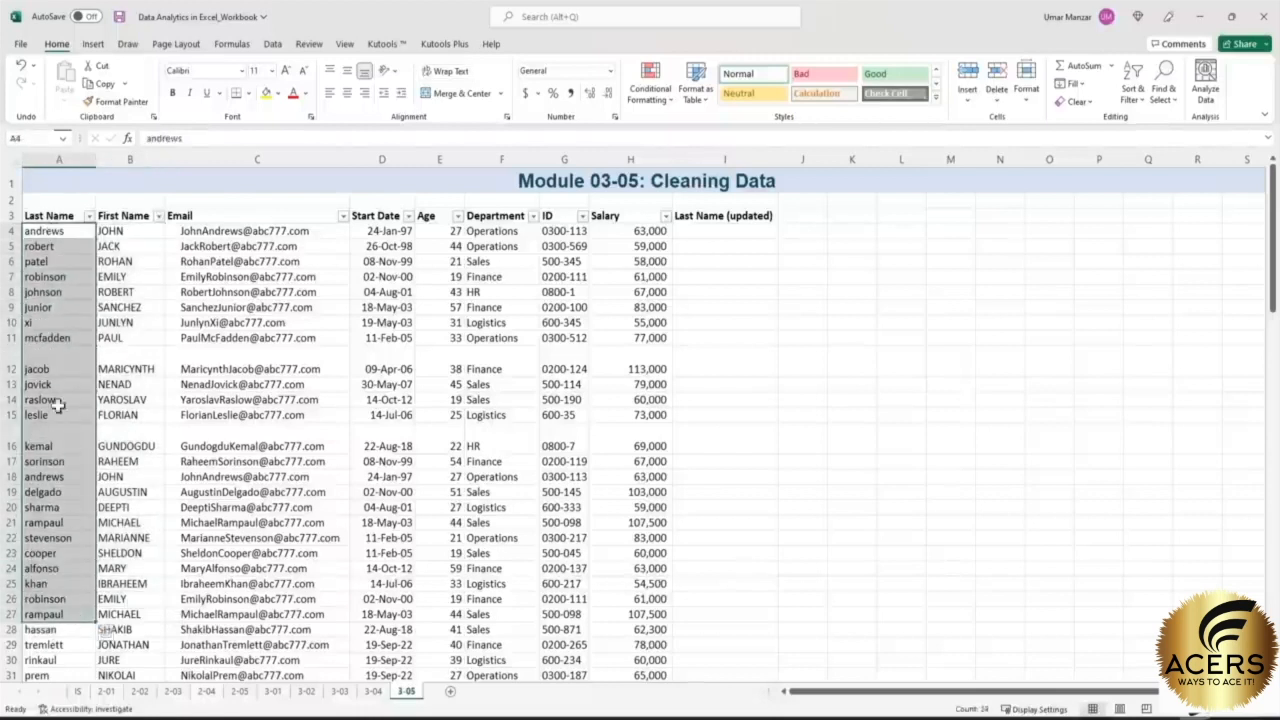
- Convert the last names to uppercase in column I with =UPPER(A4) in I4, filled down to row 56
left_click(708, 231)
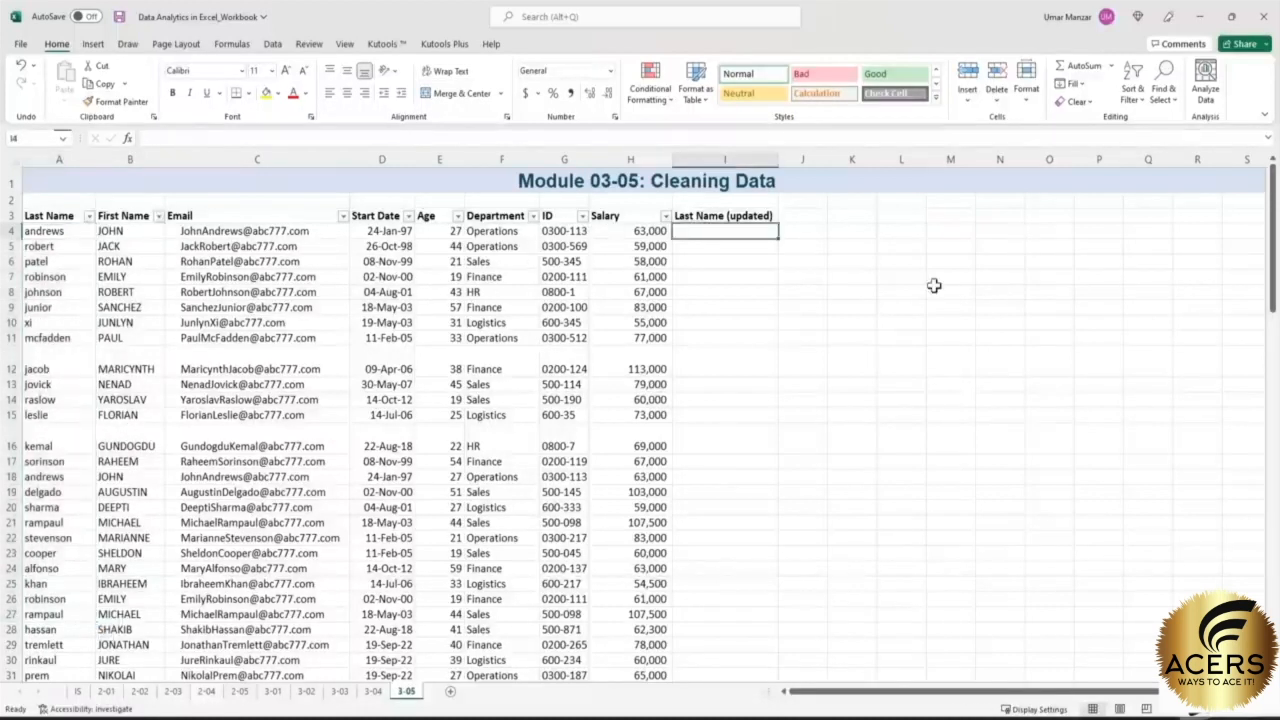
type("=")
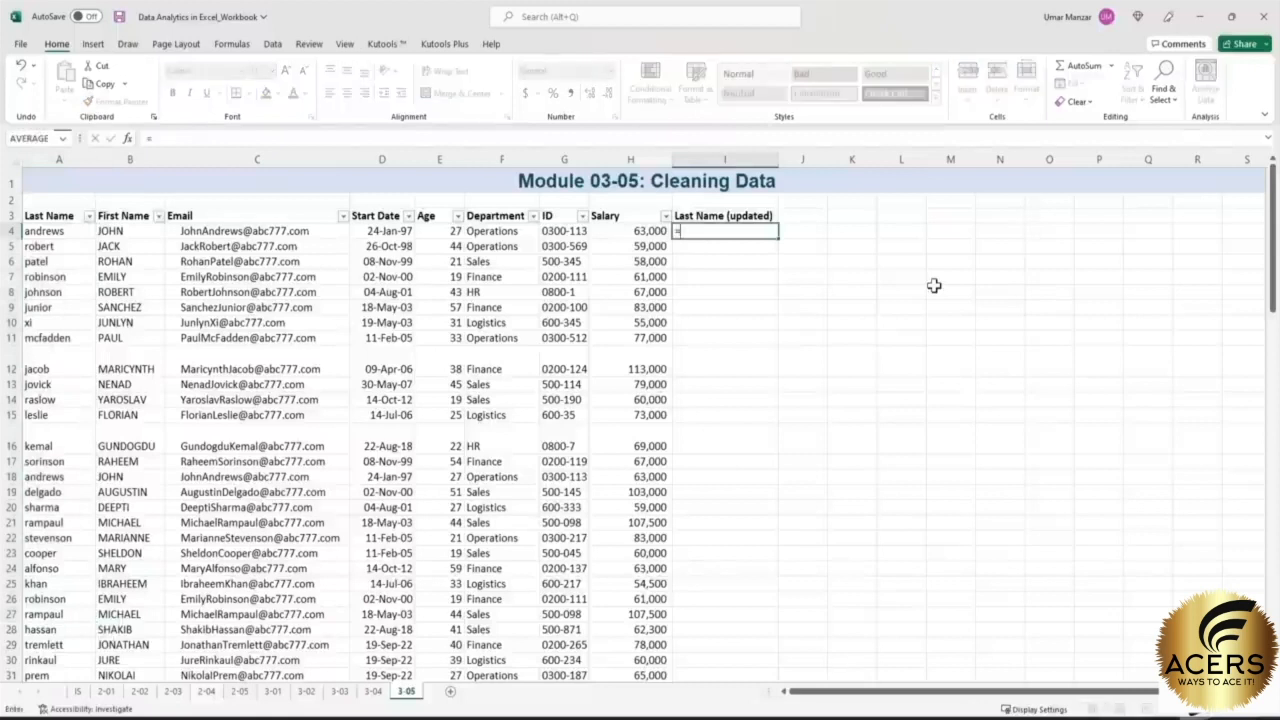
type("upp")
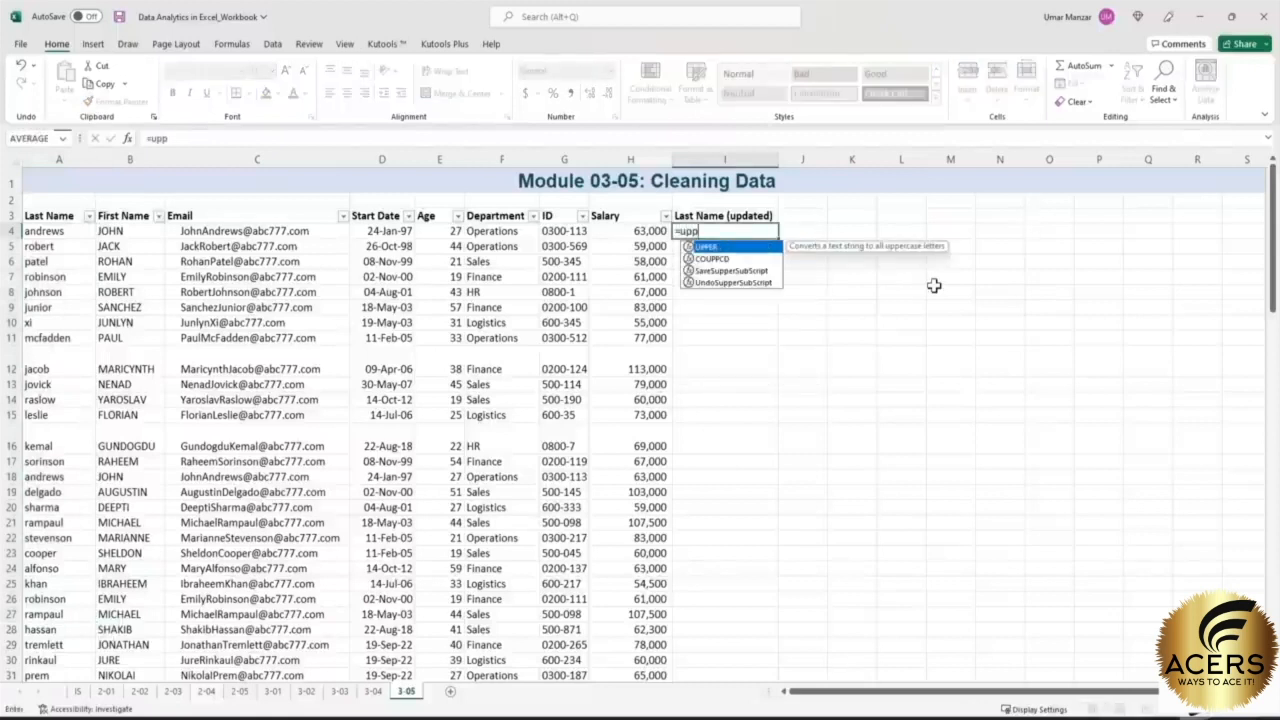
type("er(")
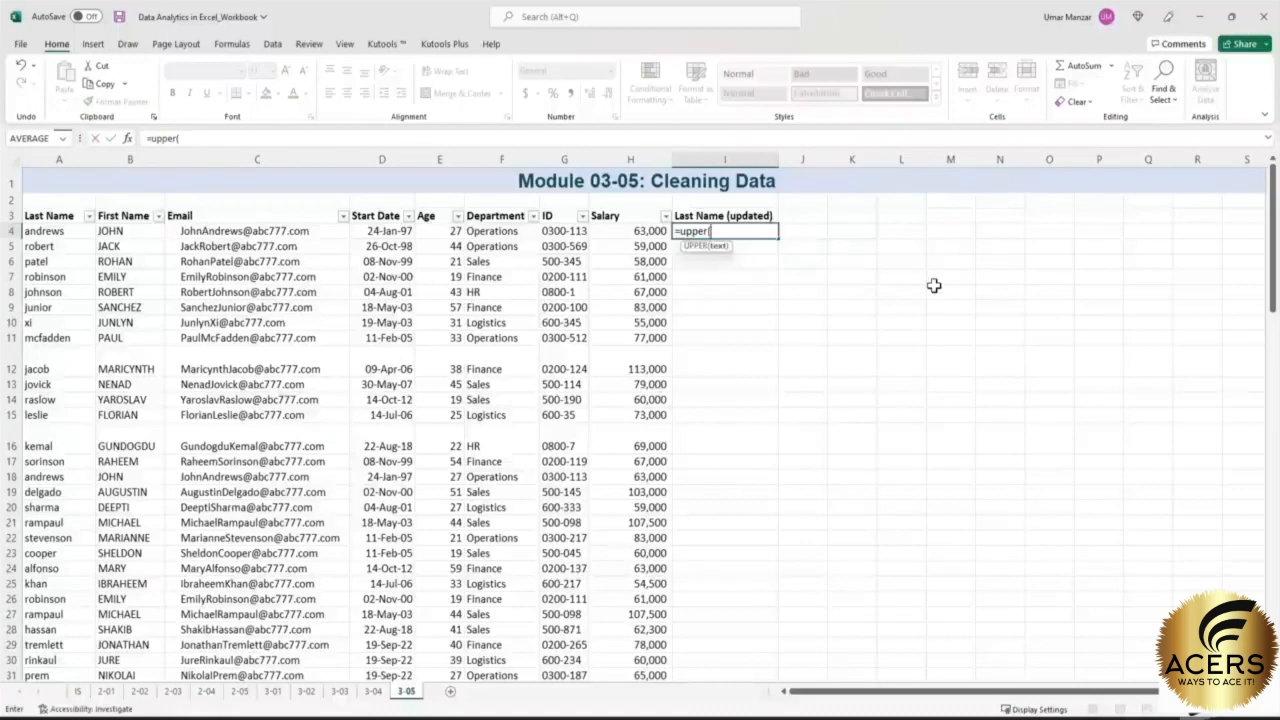
left_click(57, 231)
type(")")
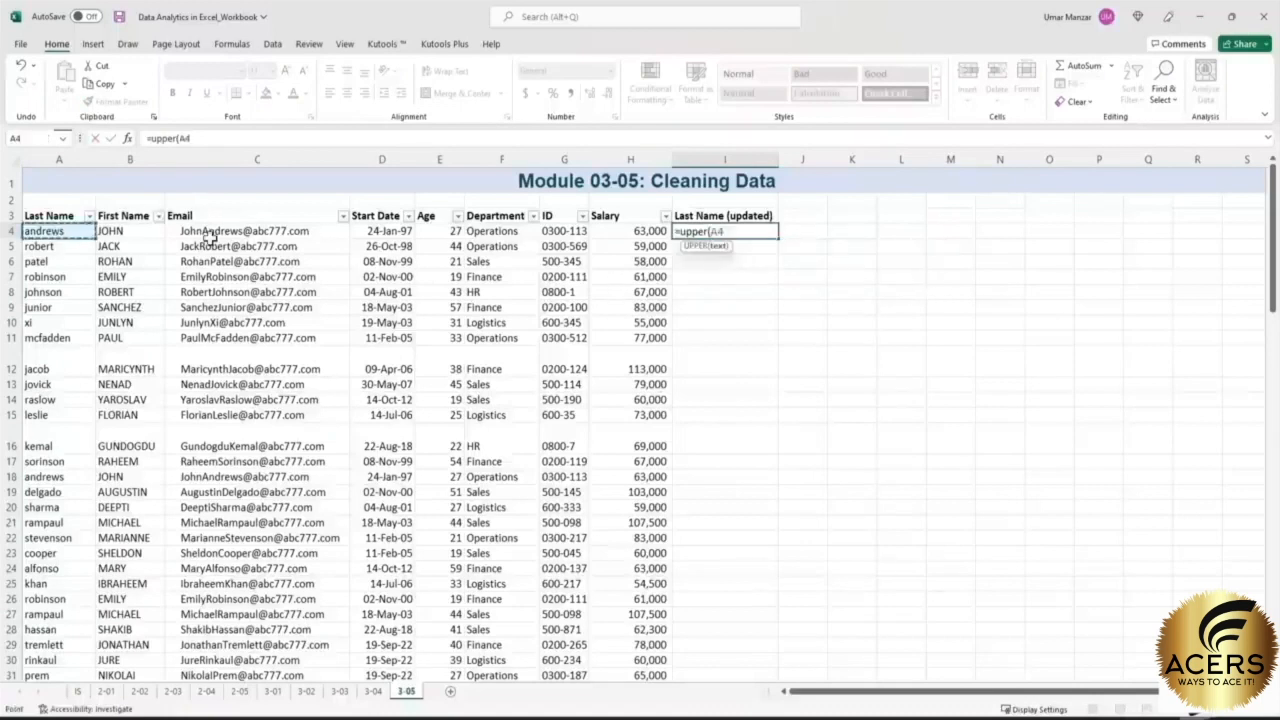
key("ctrl+Return")
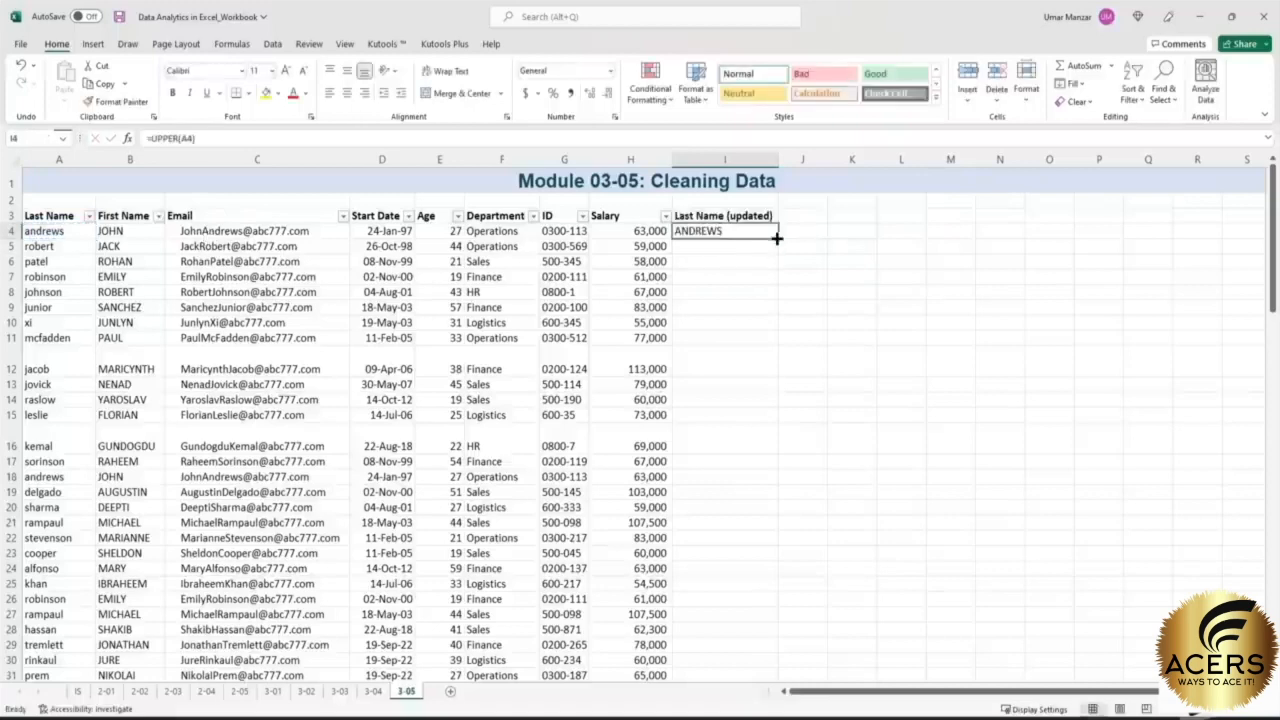
left_click_drag(777, 238, 760, 631)
scroll(765, 420, "up", 9)
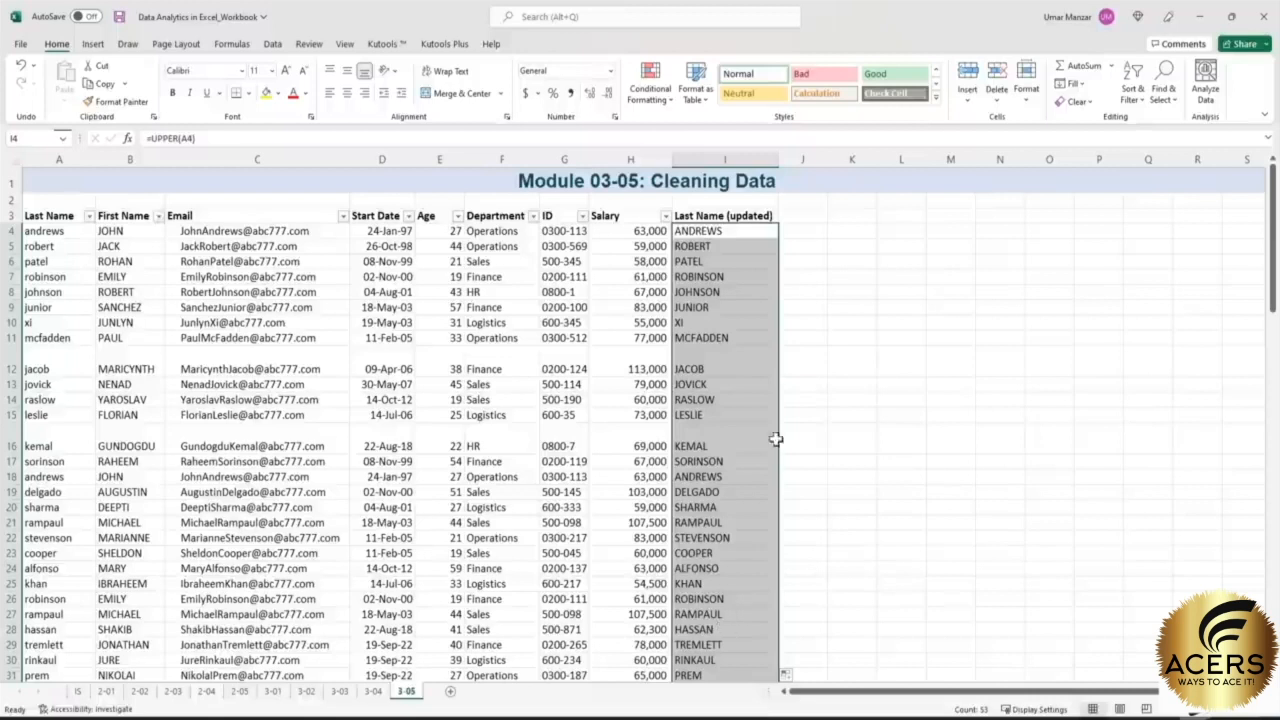
- Convert the last names to proper case in column J with =PROPER(A4) in J4, filled down to row 56
left_click(797, 215)
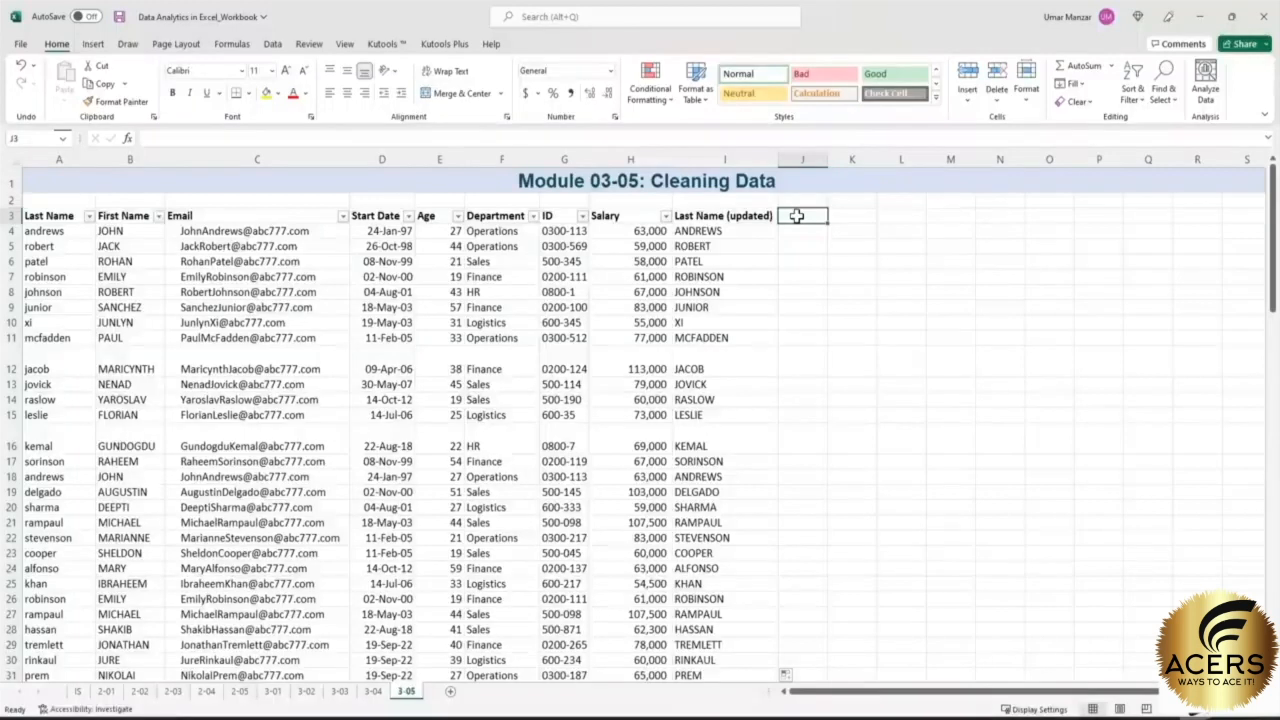
key("Return")
type("=p")
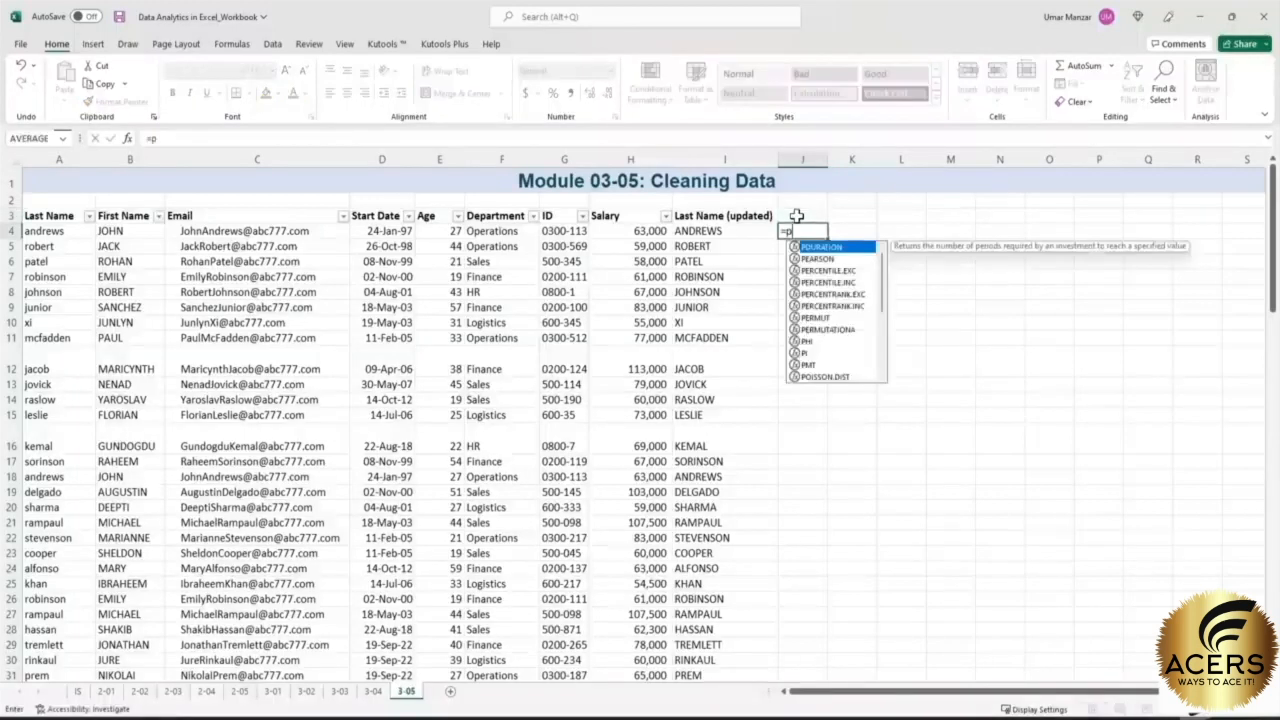
type("roper(")
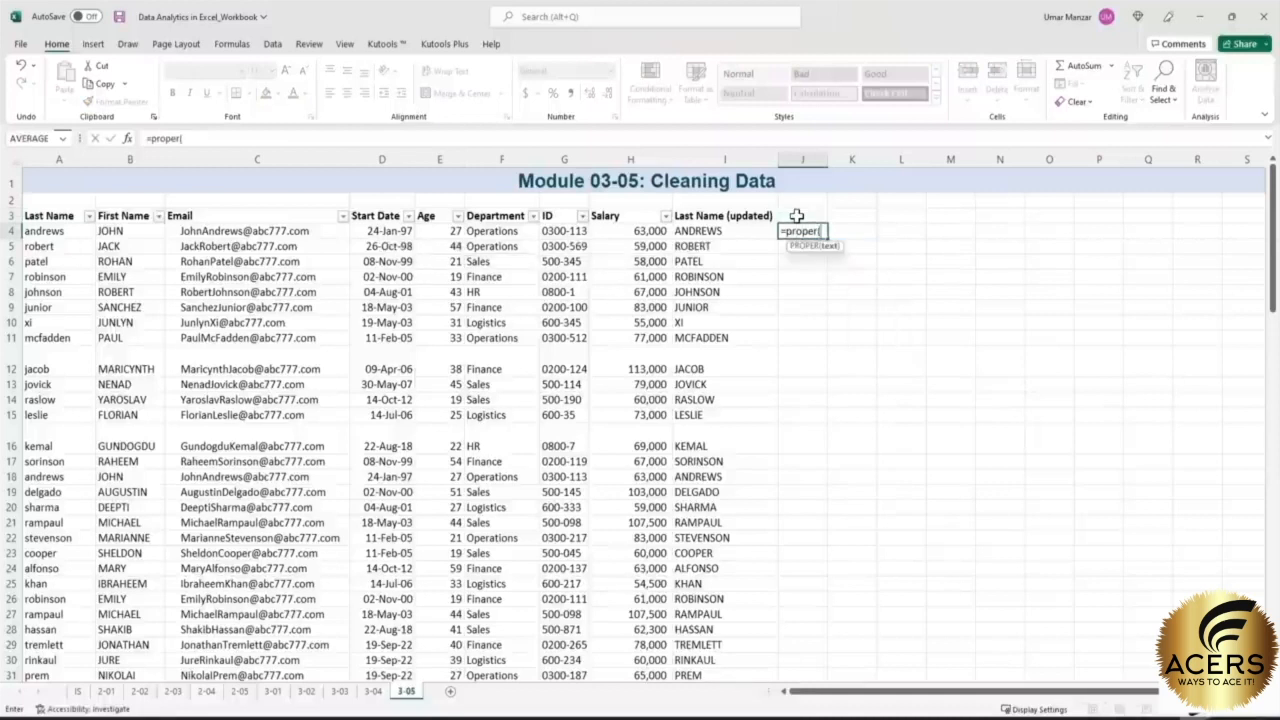
left_click(60, 231)
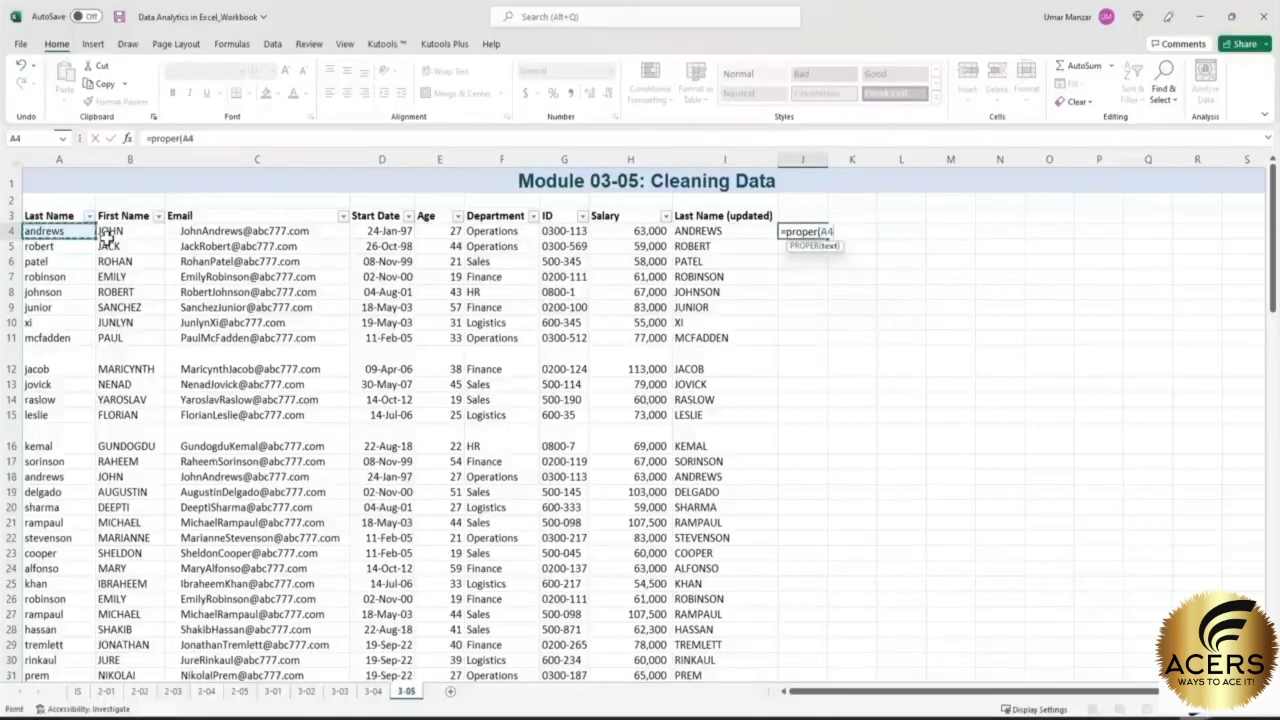
type(")")
key("Return")
left_click(810, 233)
left_click_drag(829, 238, 811, 657)
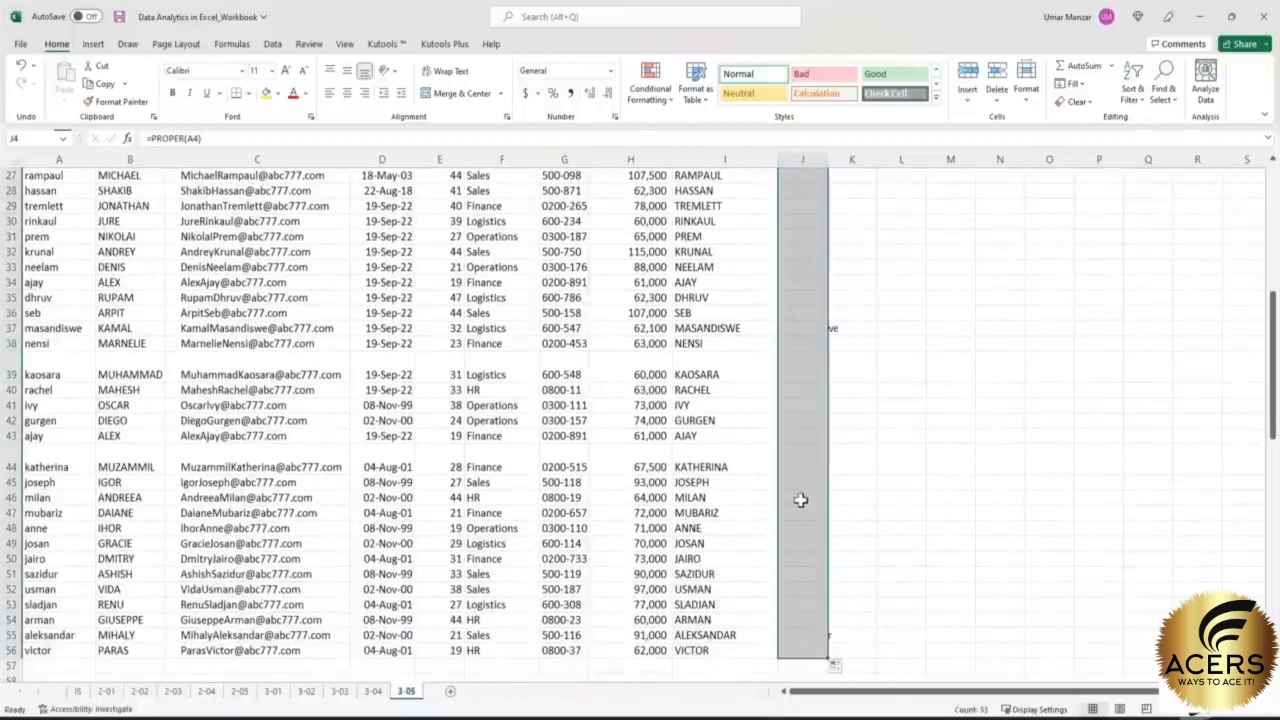
scroll(782, 420, "up", 9)
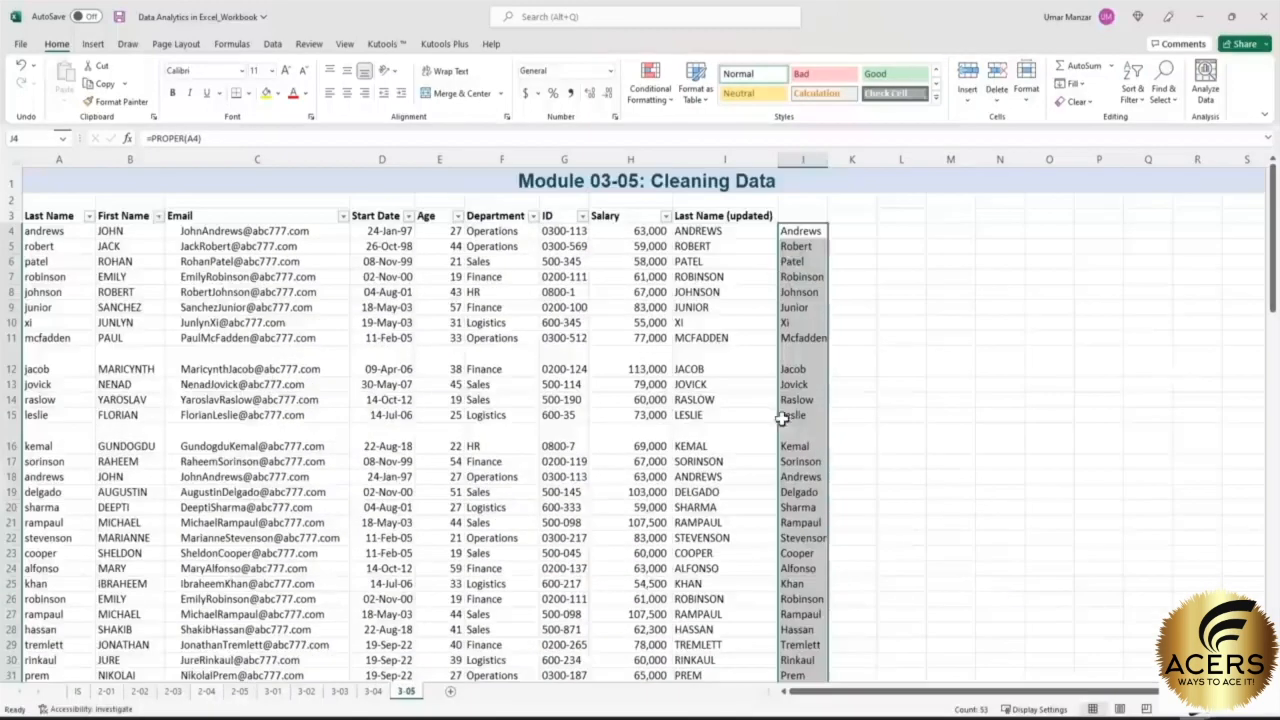
- Add the header "Last Name (Proper)" in J3 and fit column J to its text
double_click(826, 159)
left_click(810, 215)
type("Last Name (")
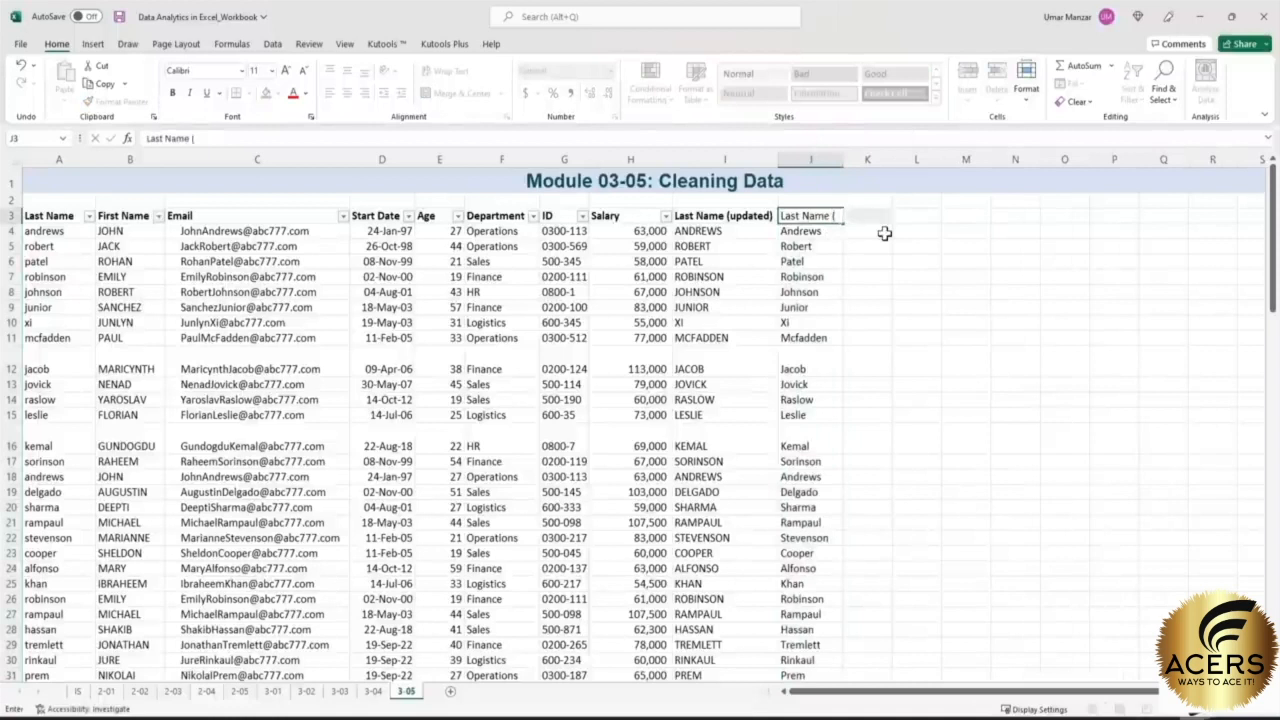
type(")")
key("Return")
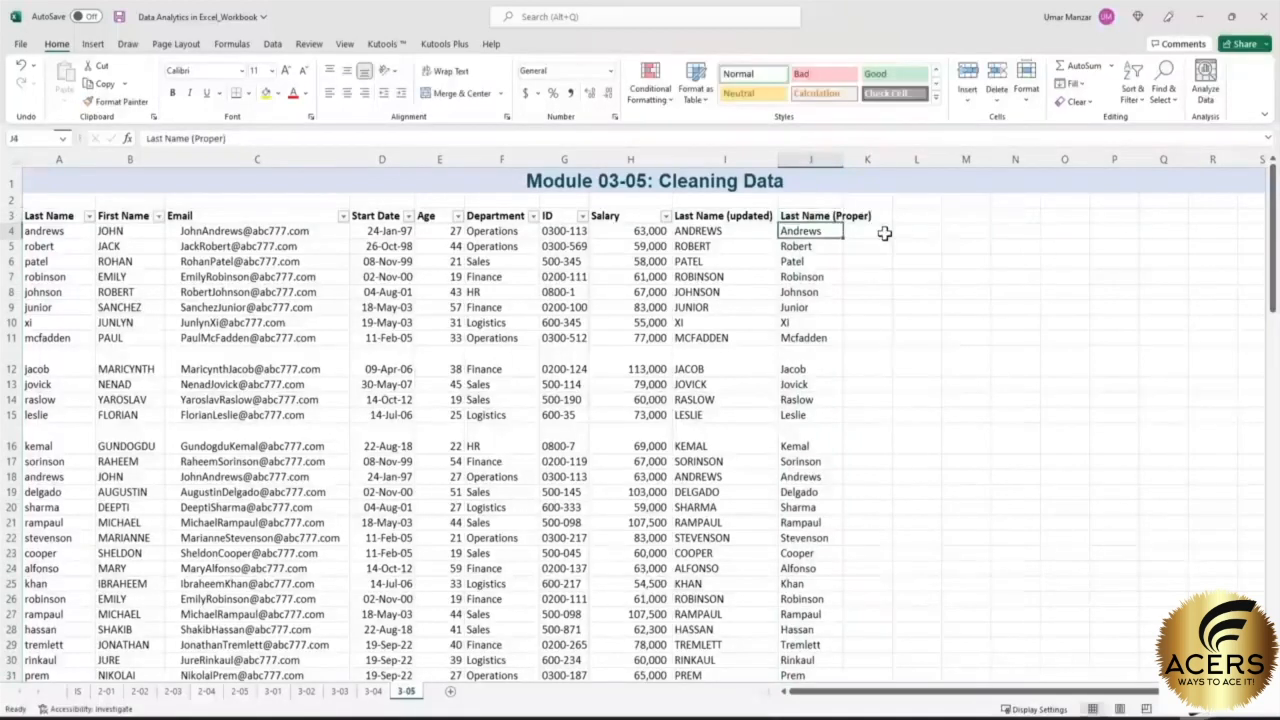
double_click(844, 159)
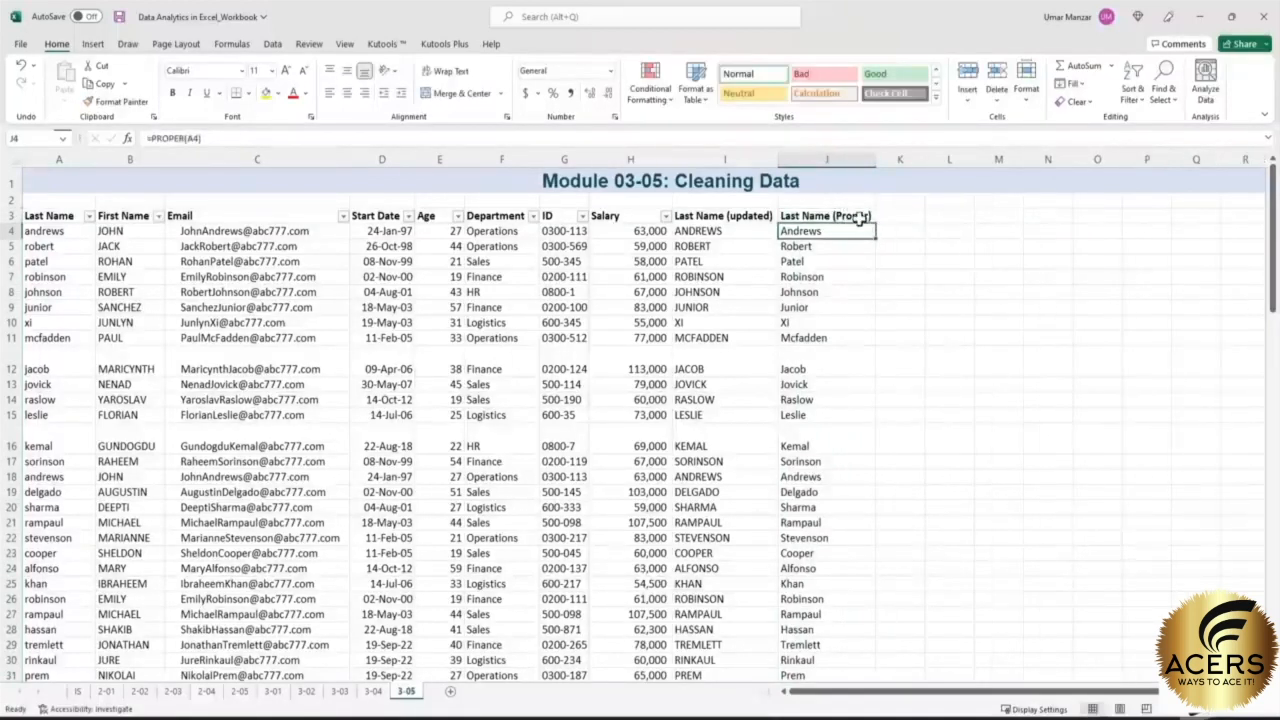
- Add the header "First Name (Proper)" in K3
left_click(904, 216)
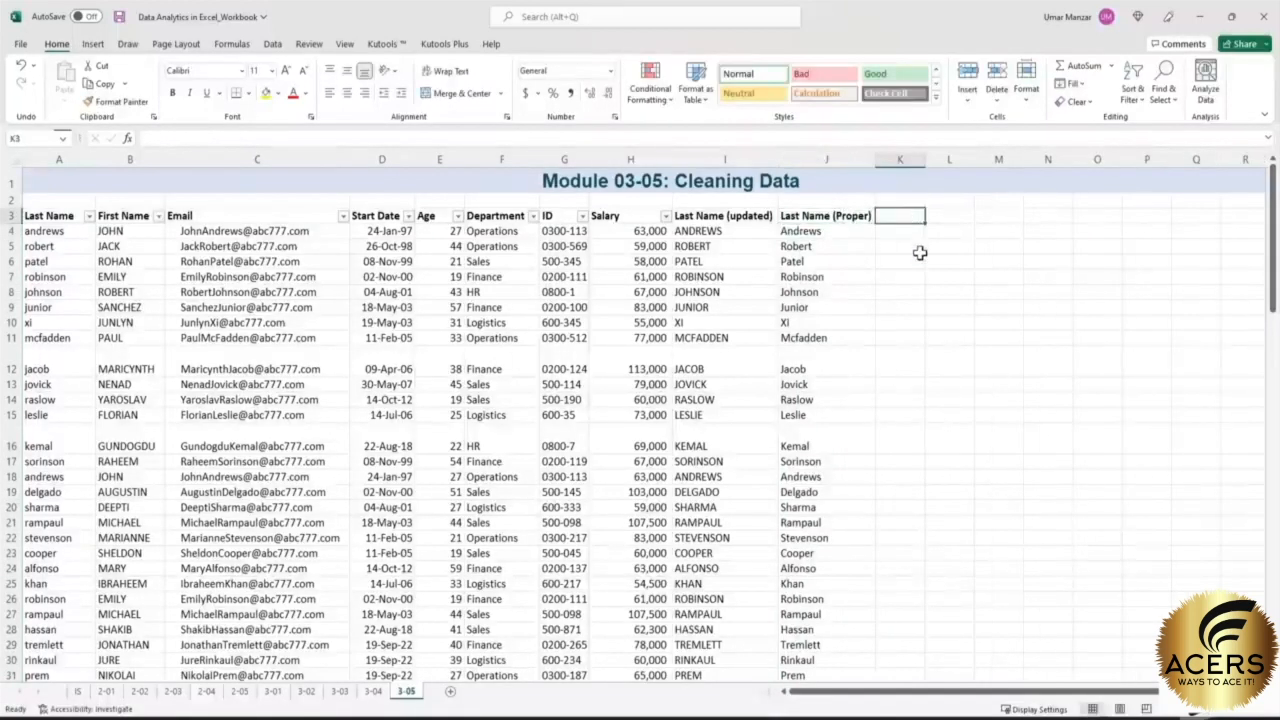
type("Fi")
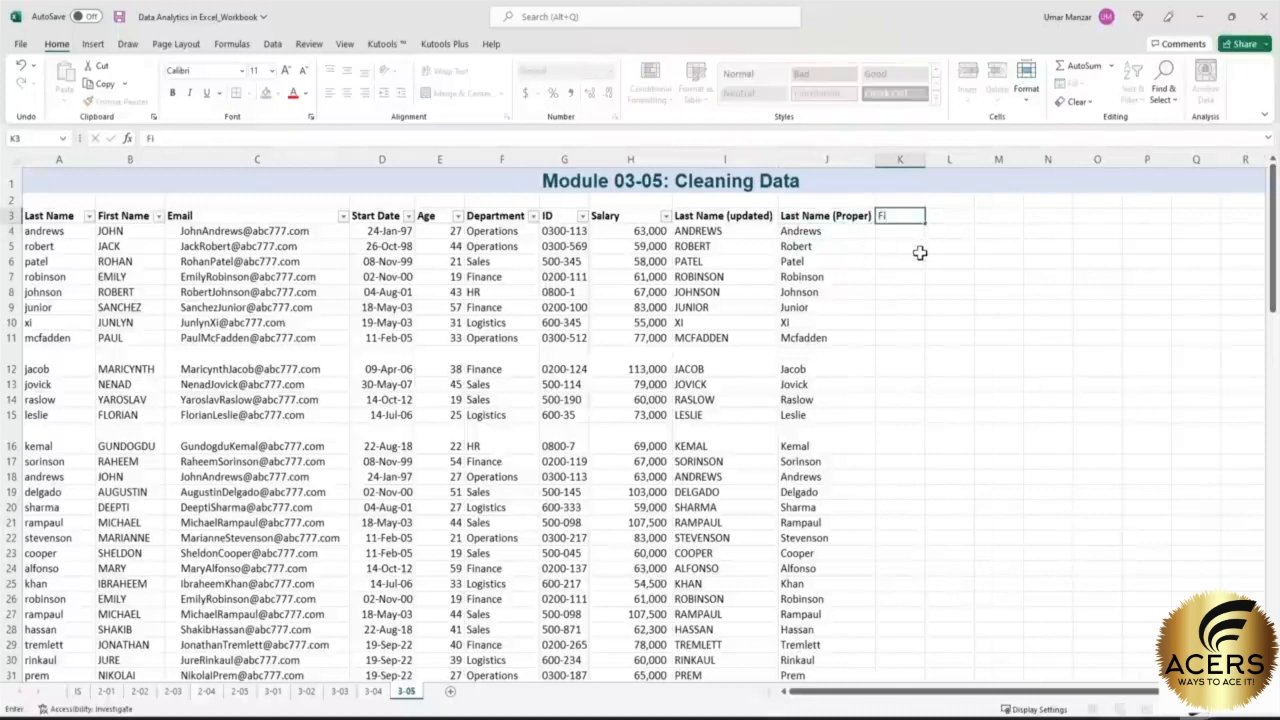
type("rst Name (Proper)")
key("Return")
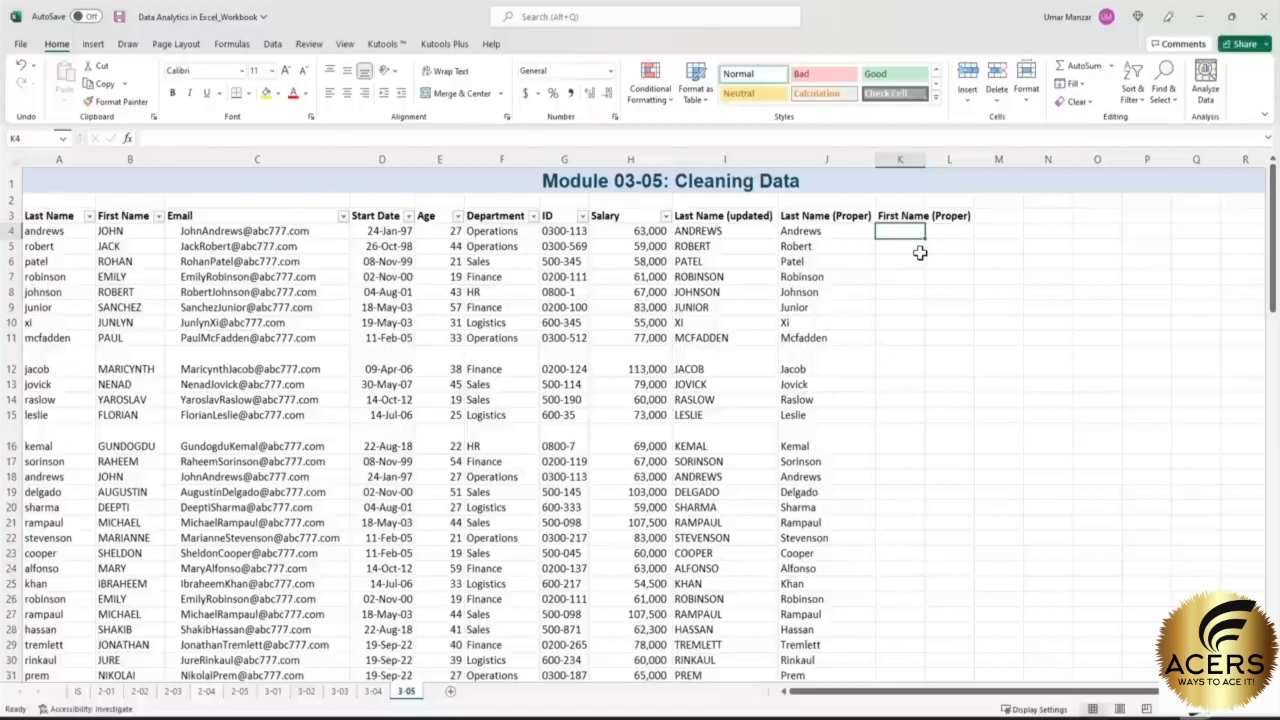
- Convert the first names to proper case in column K with =PROPER(B4) in K4, filled down to row 56
type("=proper(")
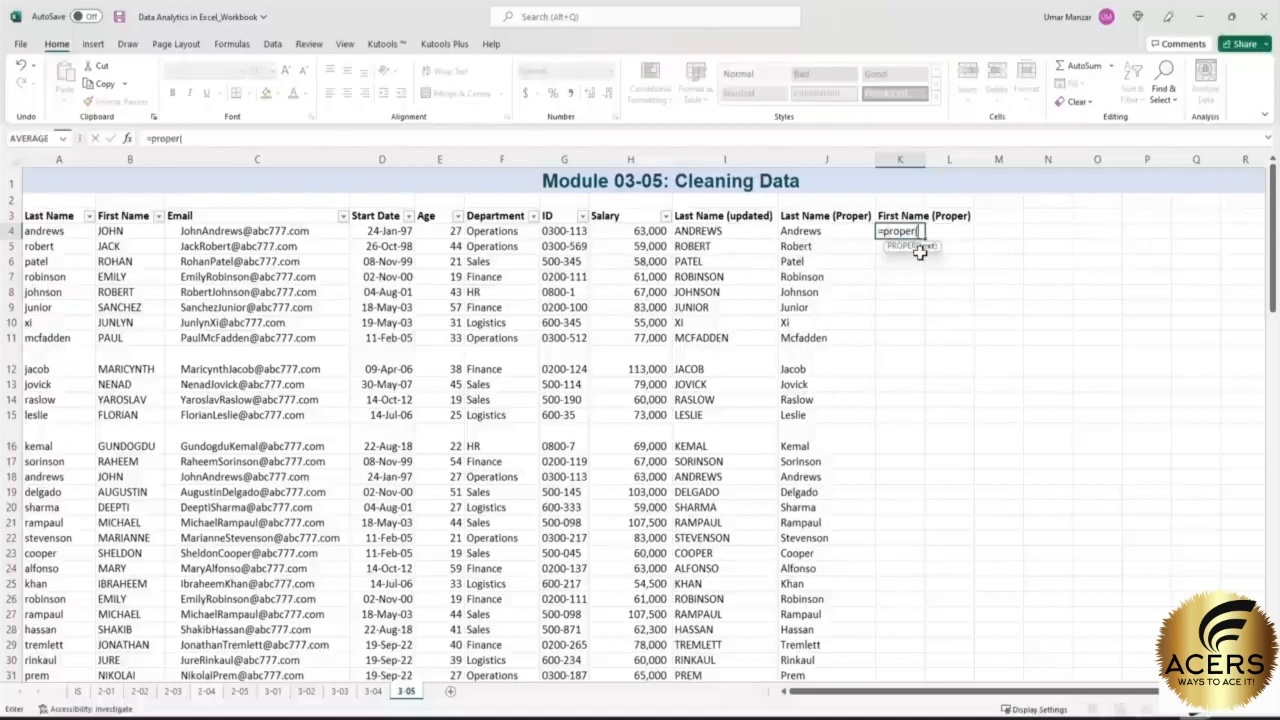
left_click(138, 231)
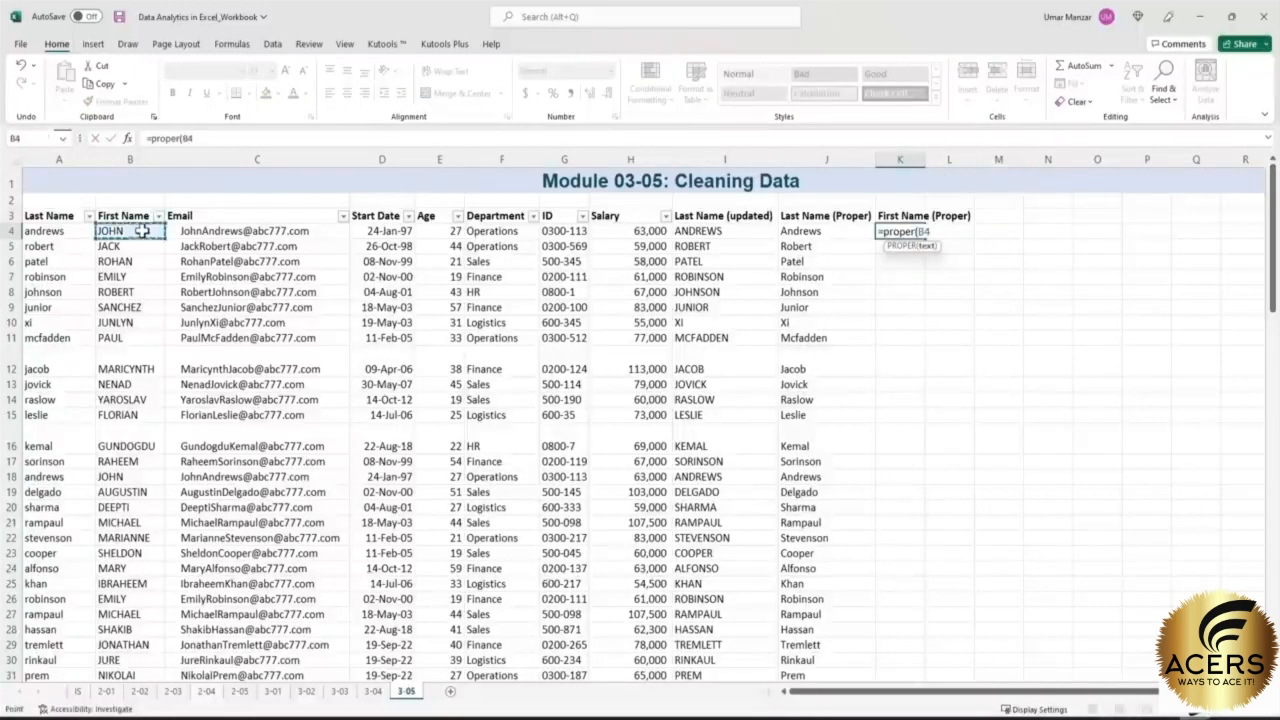
type(")")
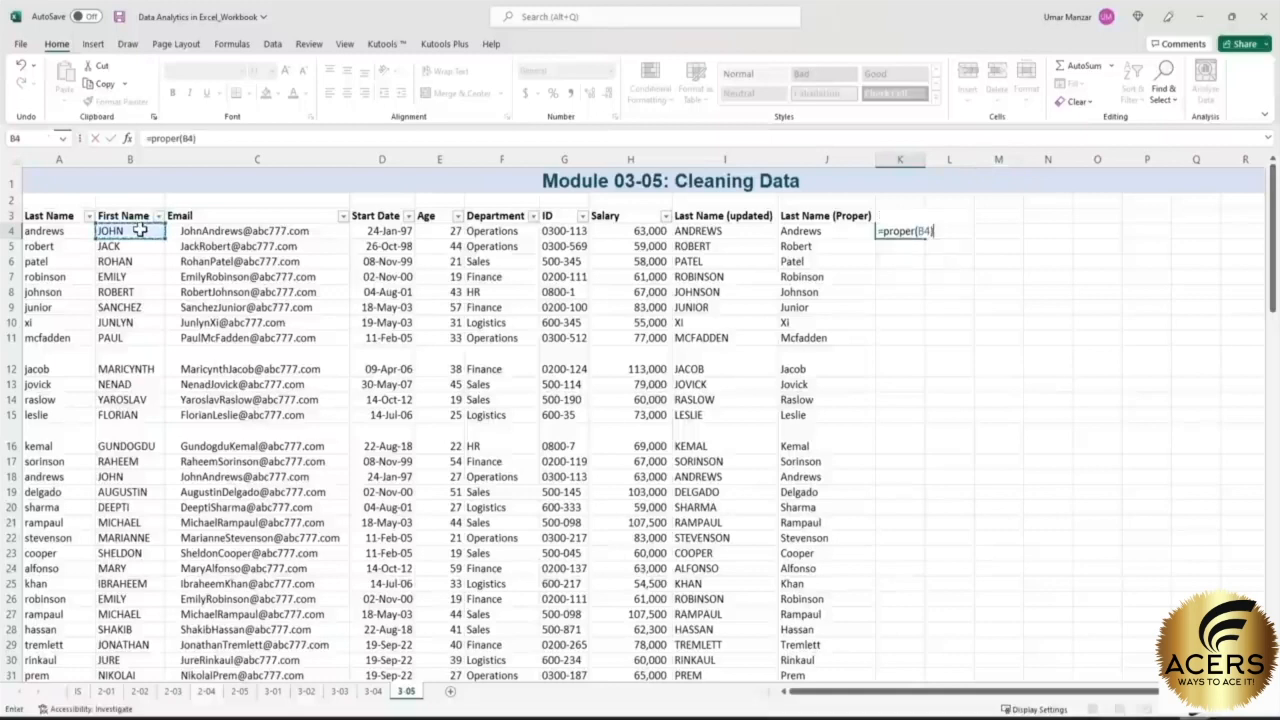
key("Return")
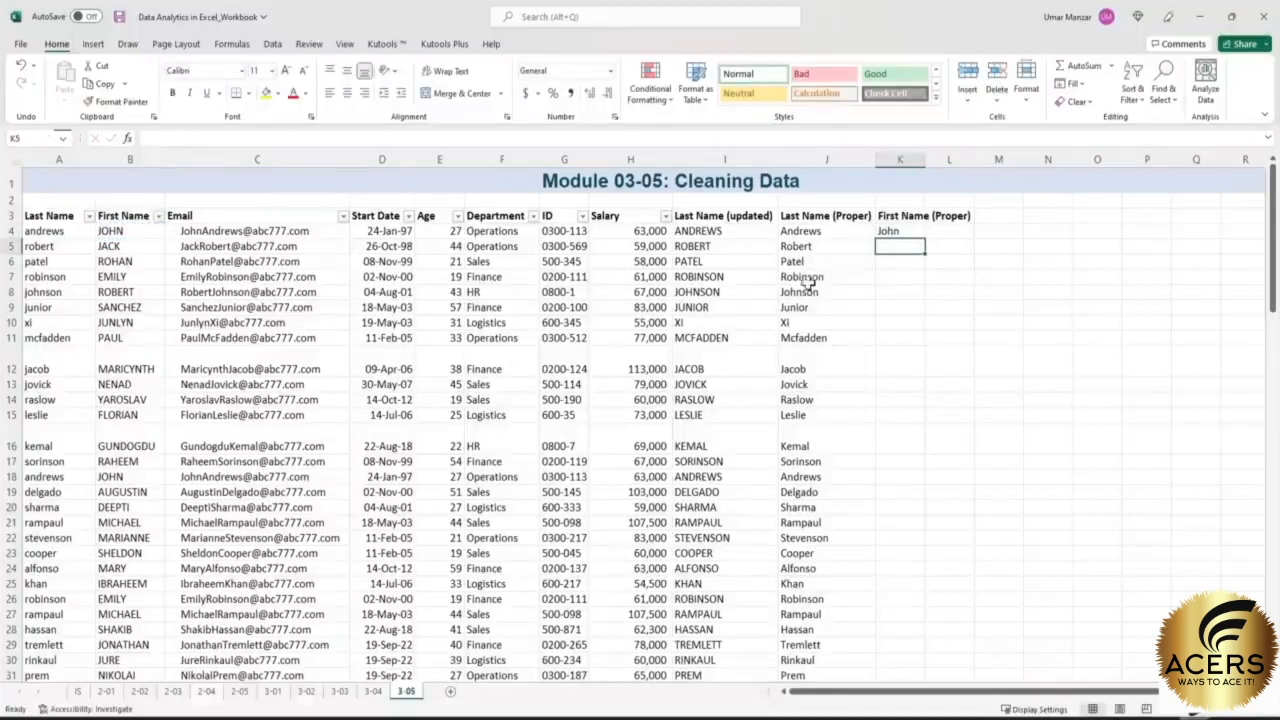
left_click(905, 232)
left_click_drag(926, 242, 908, 651)
left_click(990, 520)
scroll(985, 505, "up", 9)
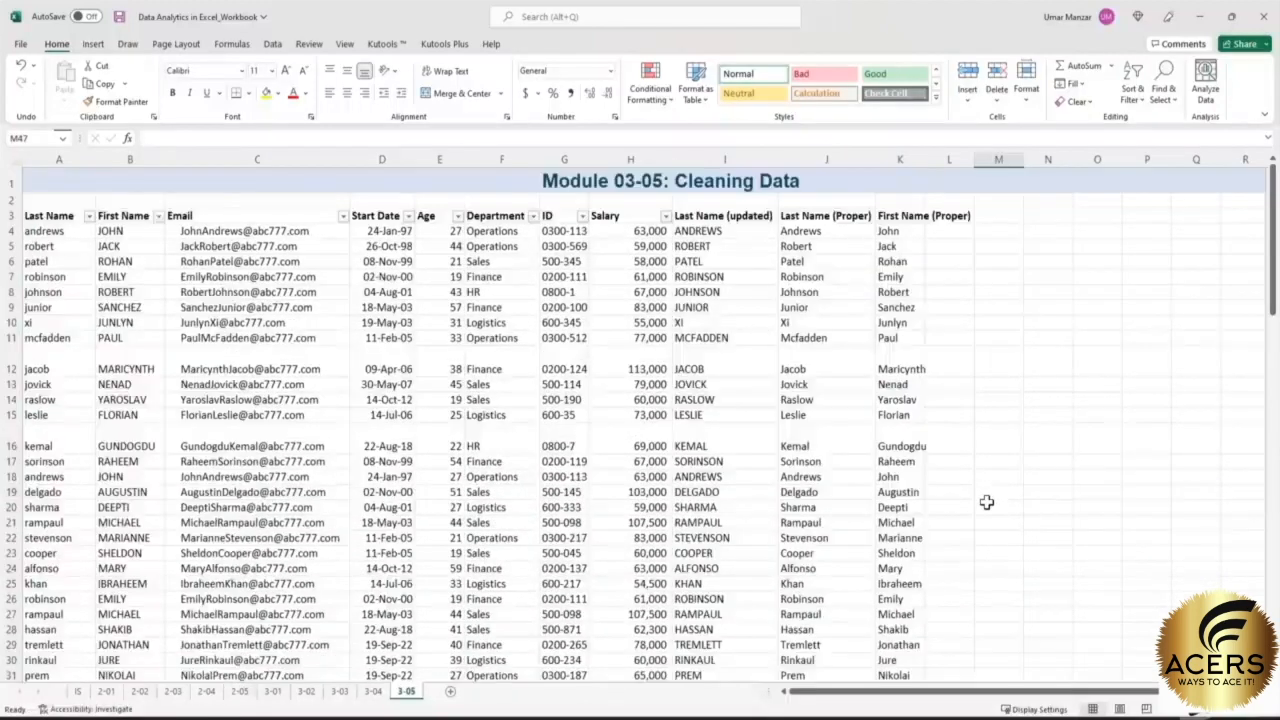
- Review the two proper-case name headers and examine the Email column, checking the text in C6 for extra spaces
left_click(818, 218)
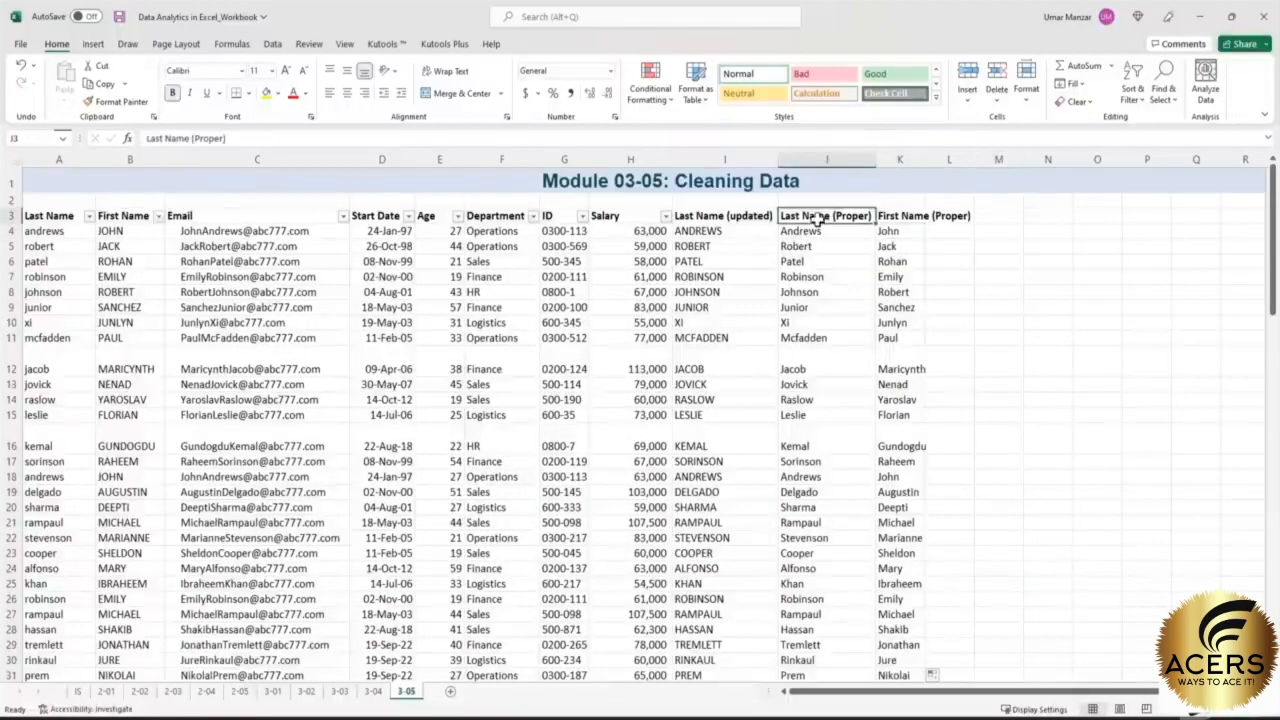
left_click(911, 219)
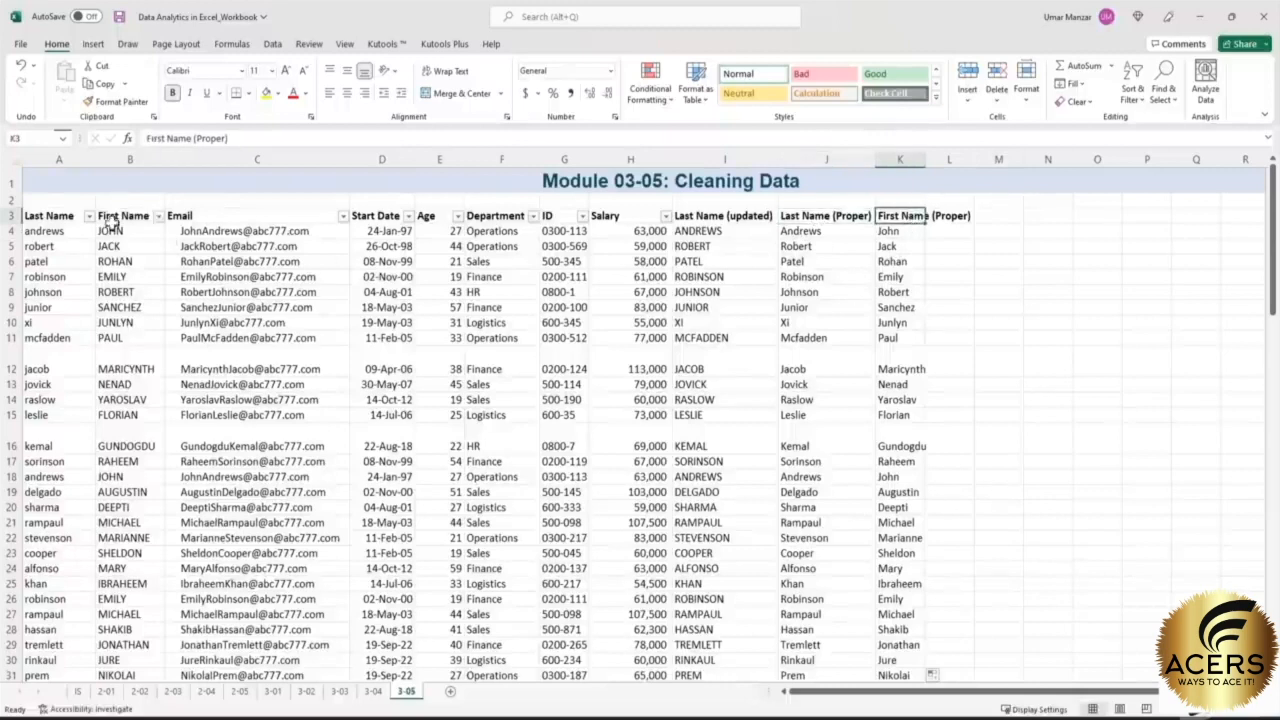
left_click(185, 216)
key("ctrl+shift+Down")
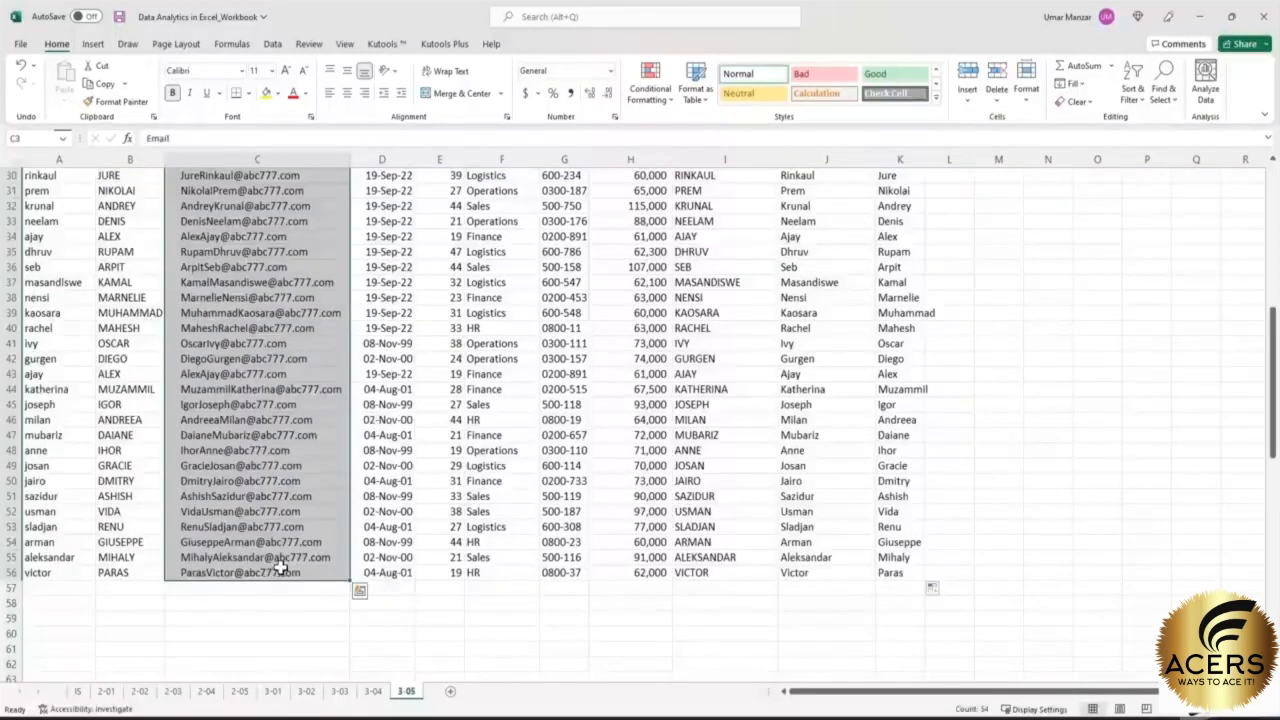
scroll(280, 567, "up", 10)
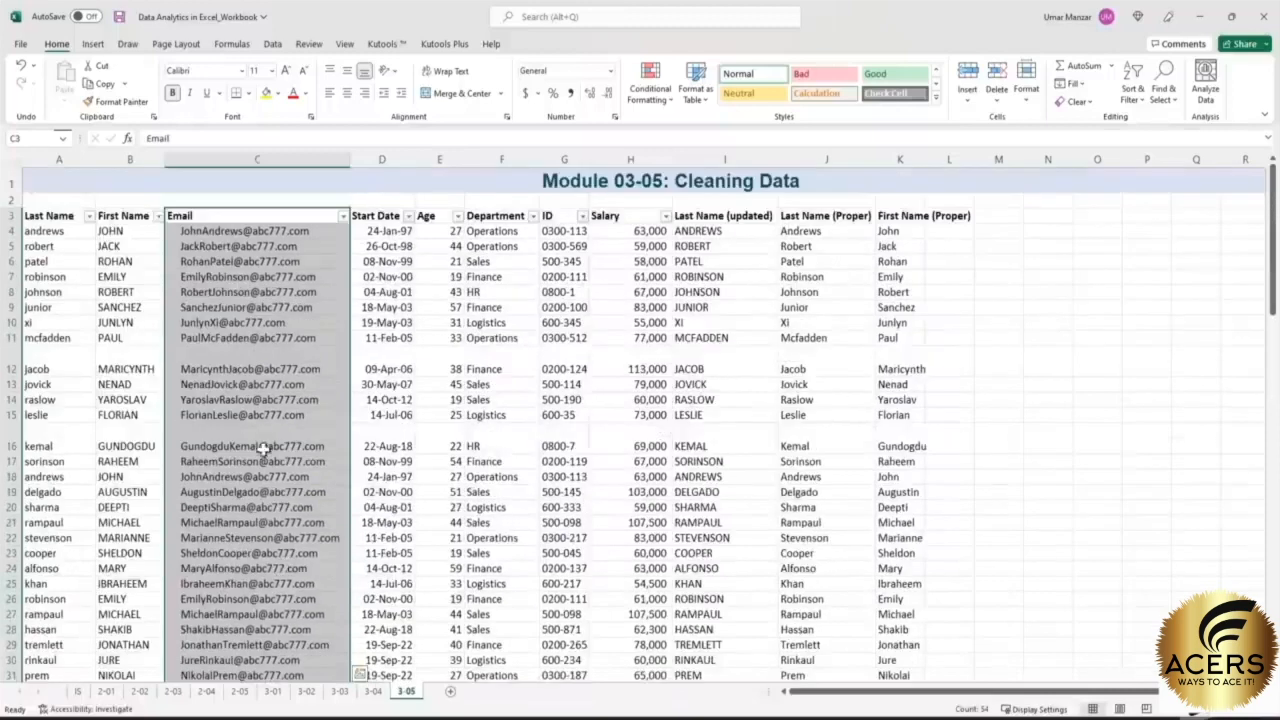
left_click(272, 258)
left_click(301, 137)
key("Home")
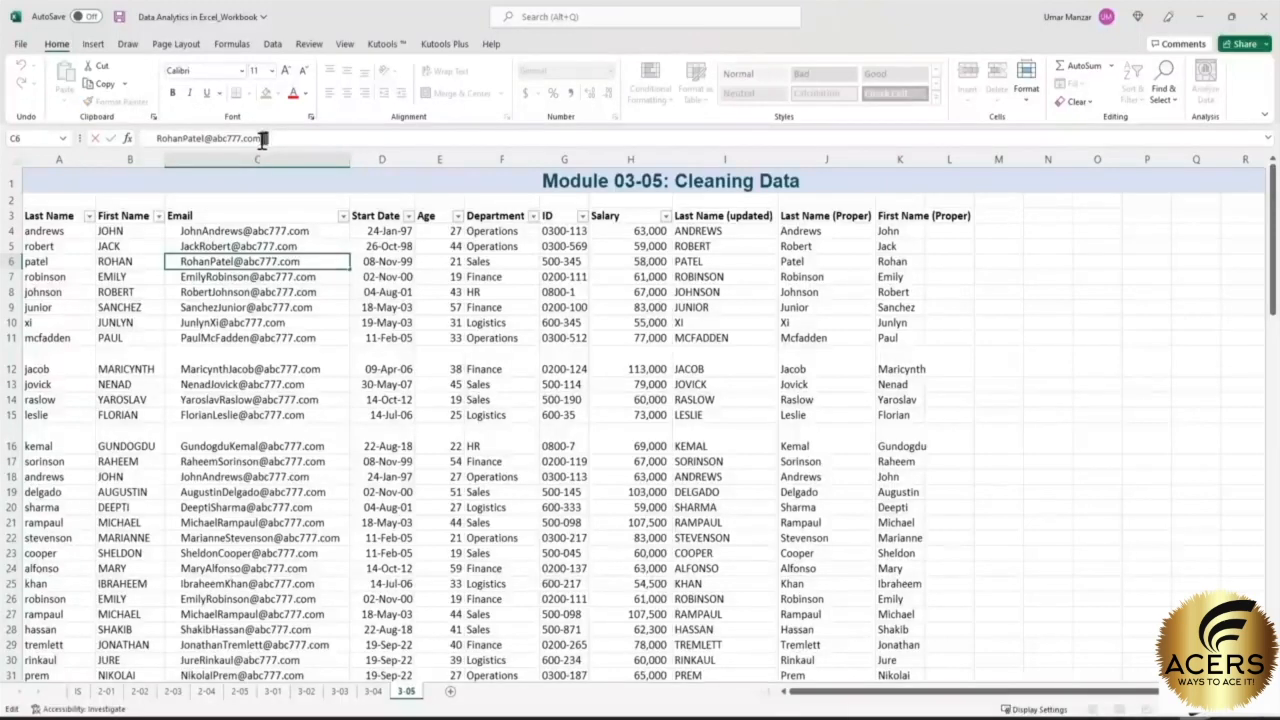
- Add the header "E-mail (updated)" in L3 and fit column L to its text
left_click(955, 215)
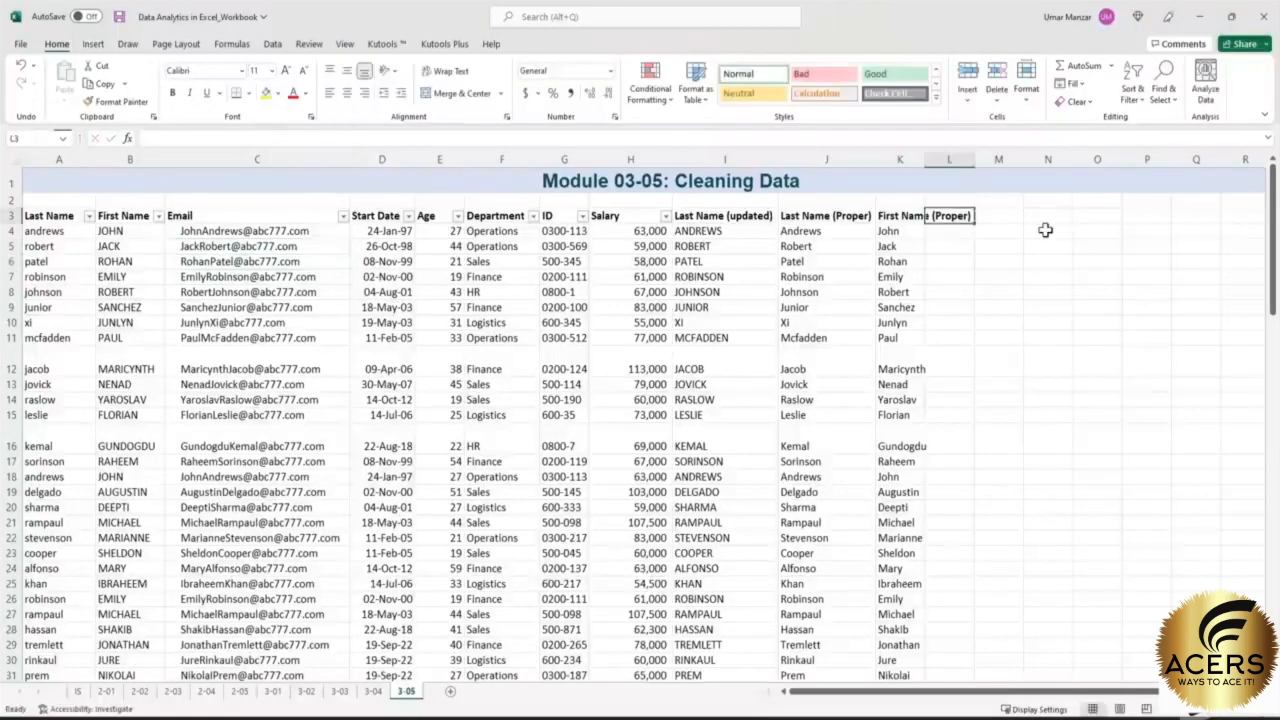
type("E")
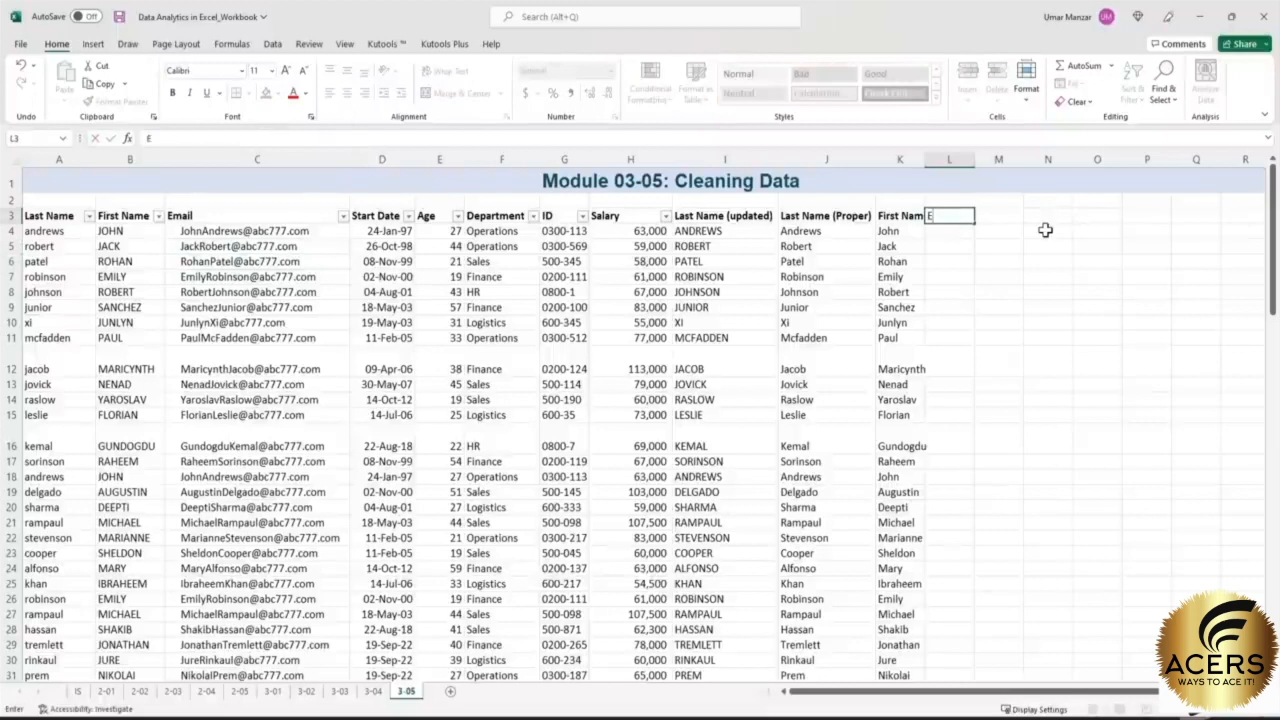
type("-mail (updated)")
key("Return")
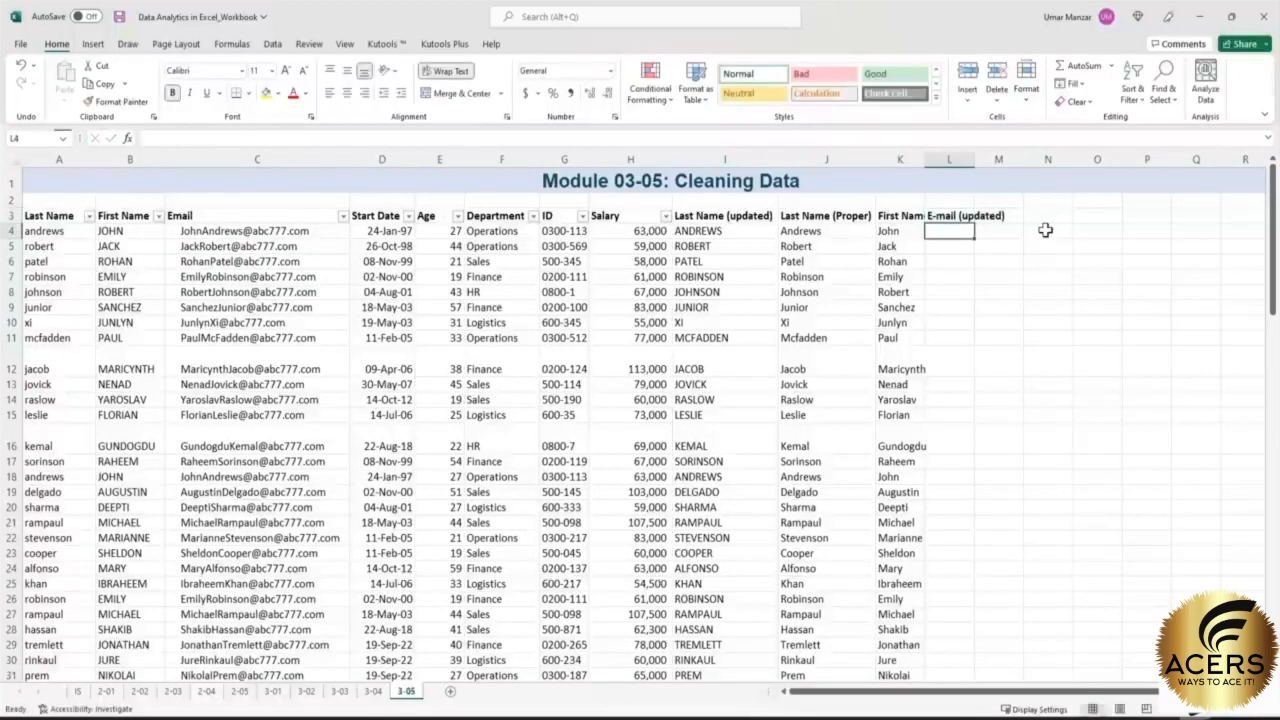
double_click(974, 159)
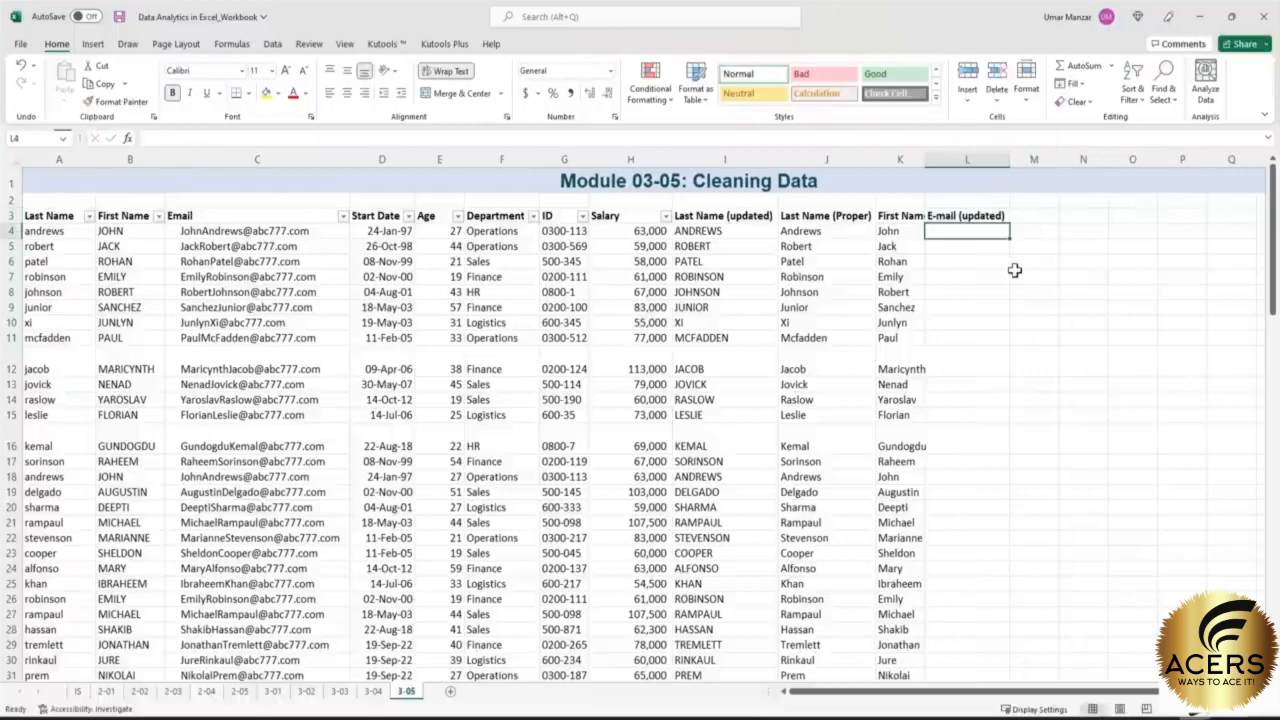
- Strip the spaces from the email entries in C4:C56 by replacing every space with nothing
left_click(273, 231)
left_click_drag(273, 231, 271, 651)
scroll(275, 515, "up", 7)
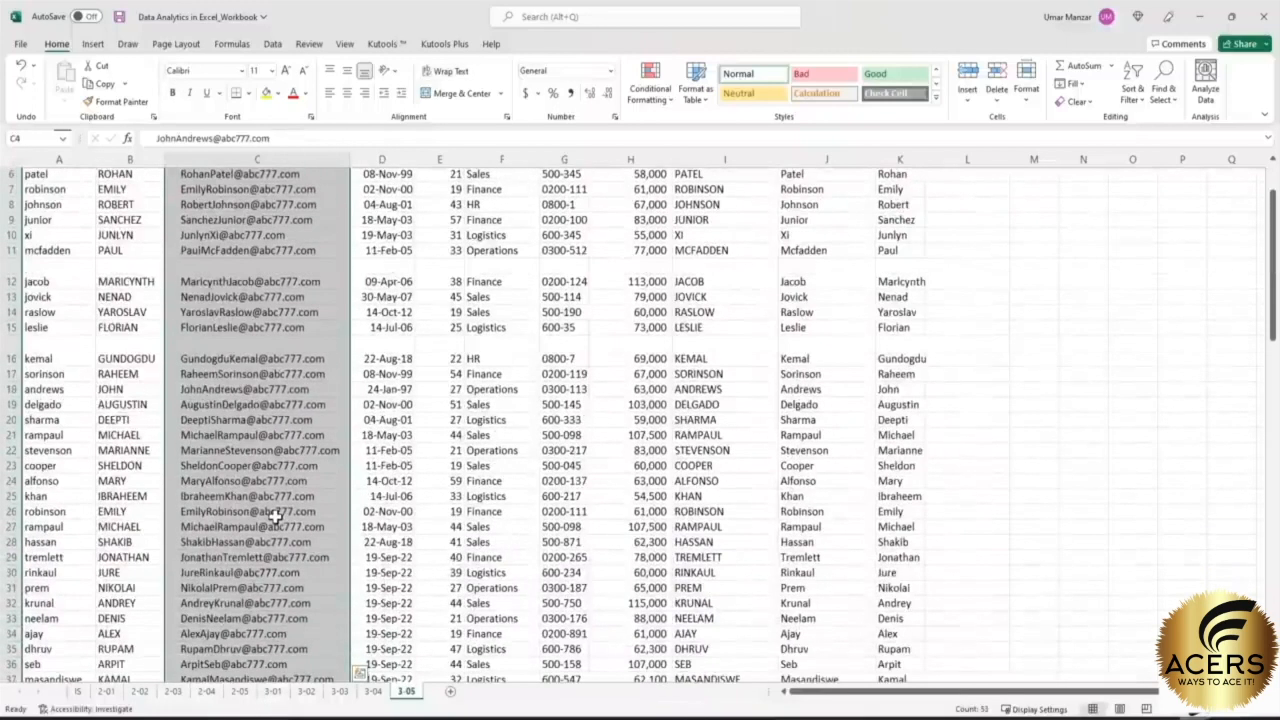
scroll(275, 515, "up", 2)
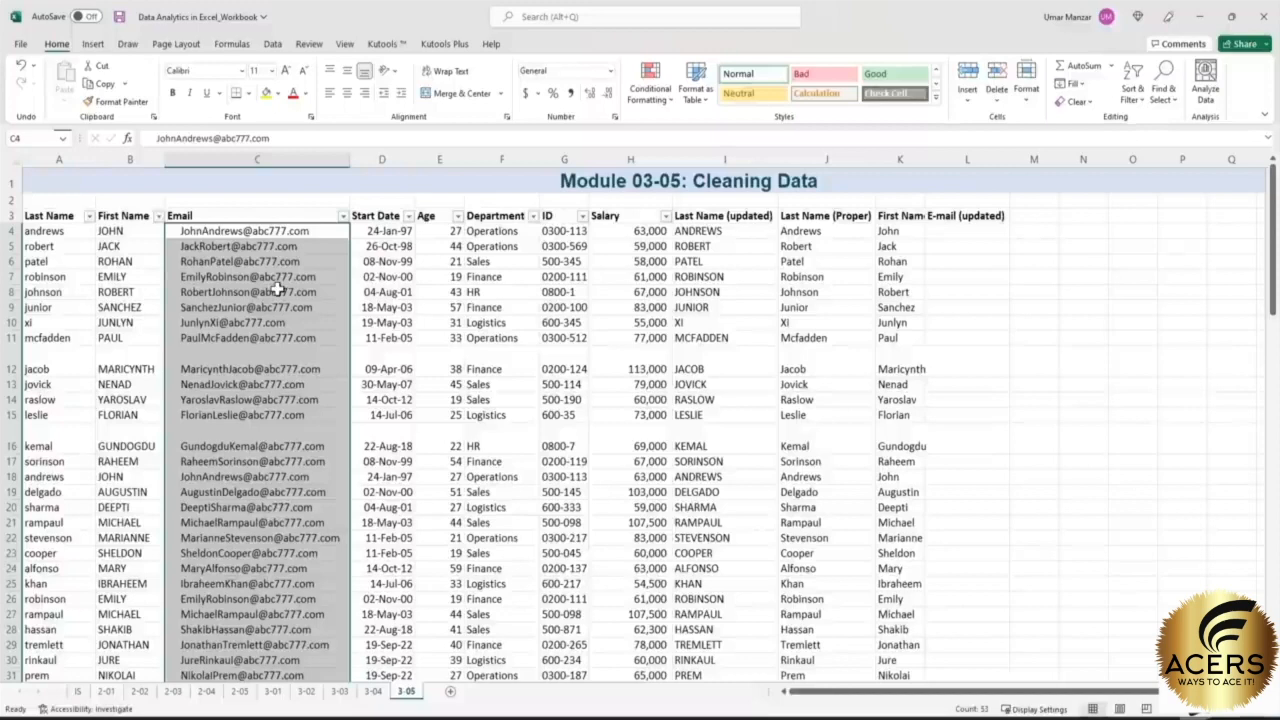
key("ctrl+f")
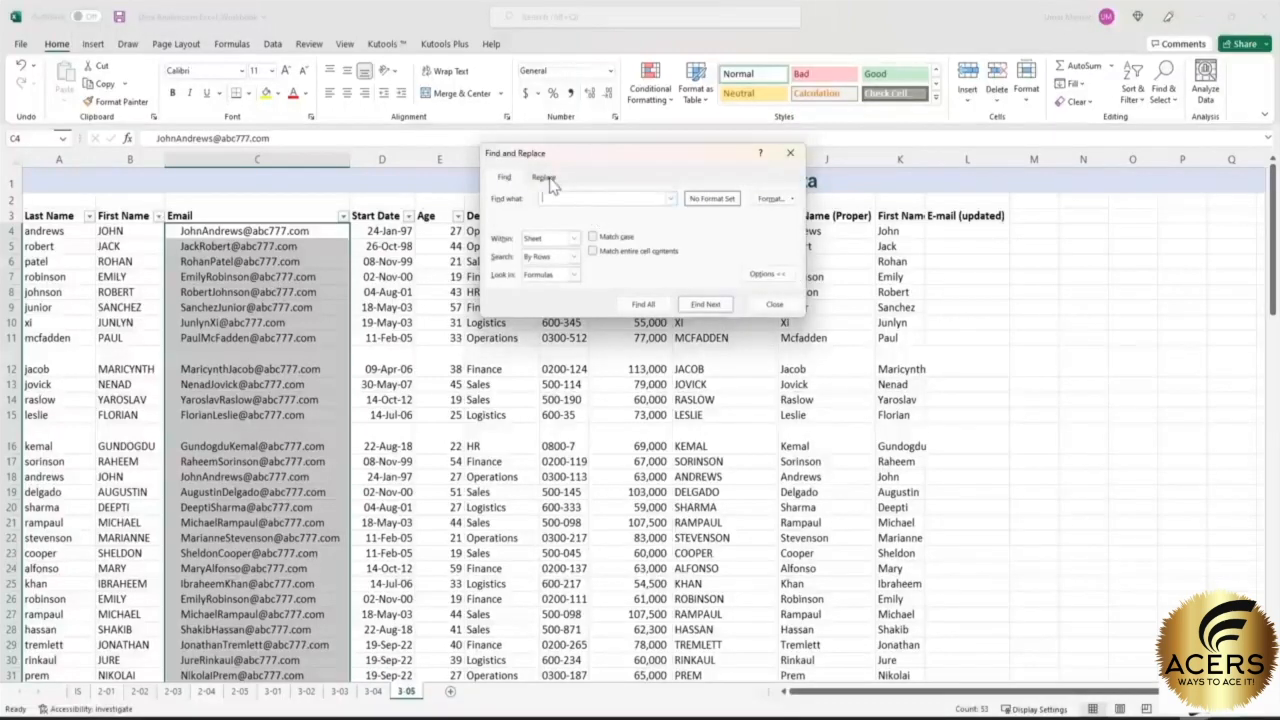
left_click(546, 177)
left_click(552, 214)
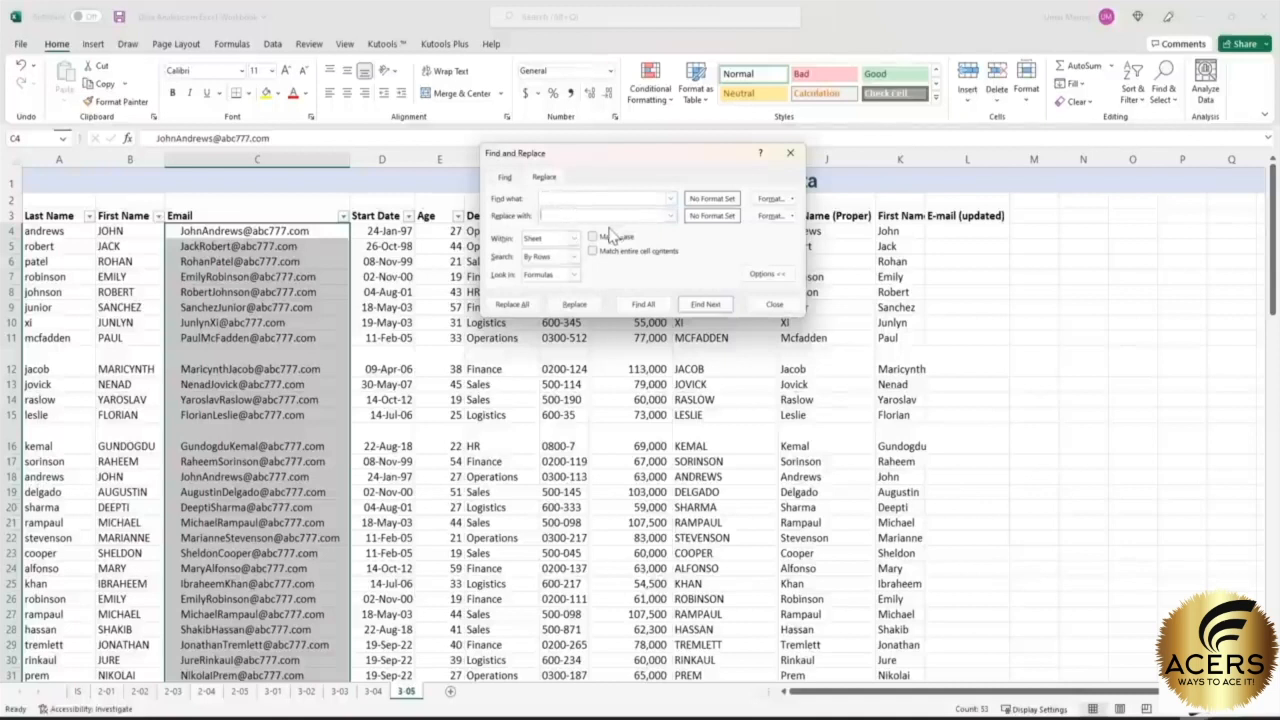
left_click(524, 306)
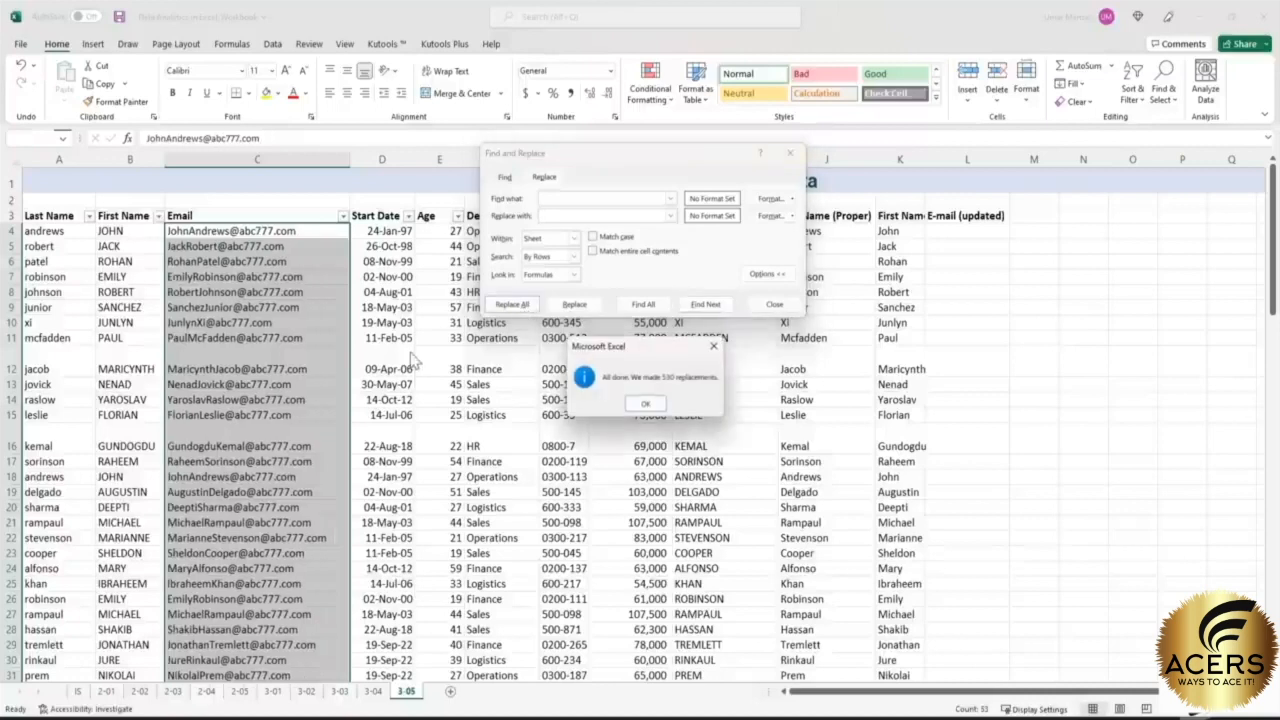
left_click(655, 405)
scroll(270, 490, "down", 13)
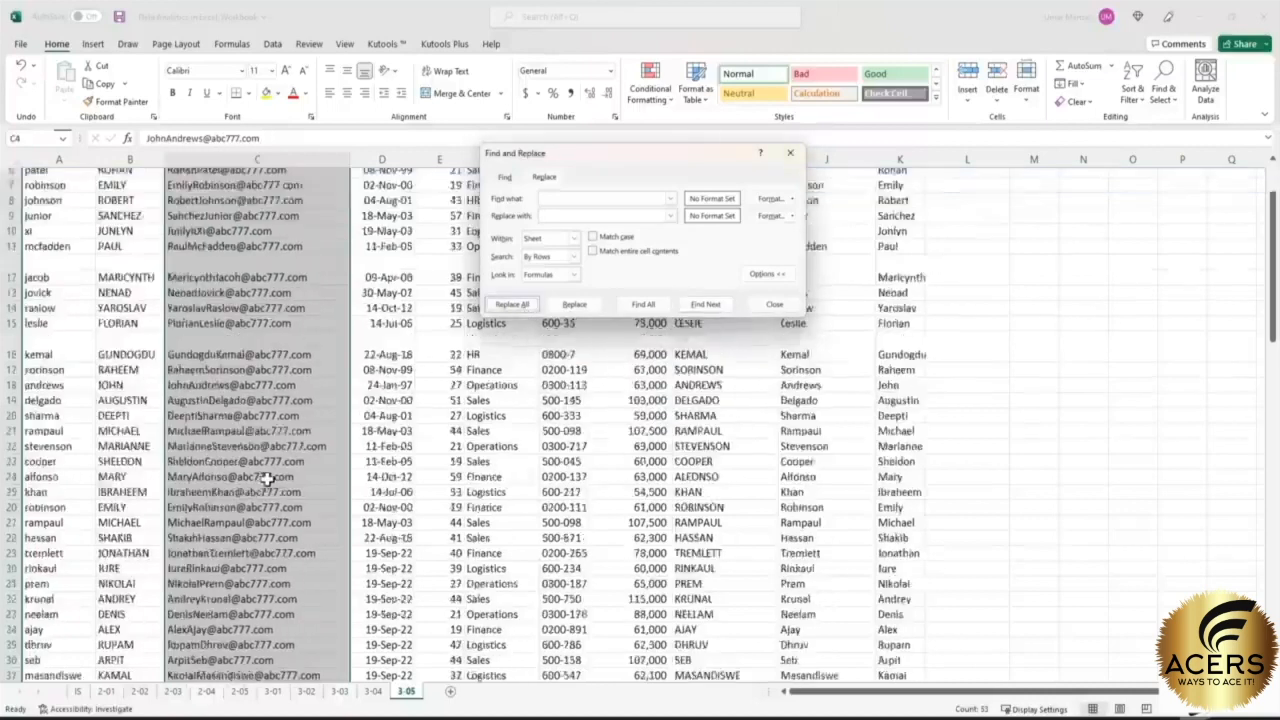
scroll(270, 478, "up", 10)
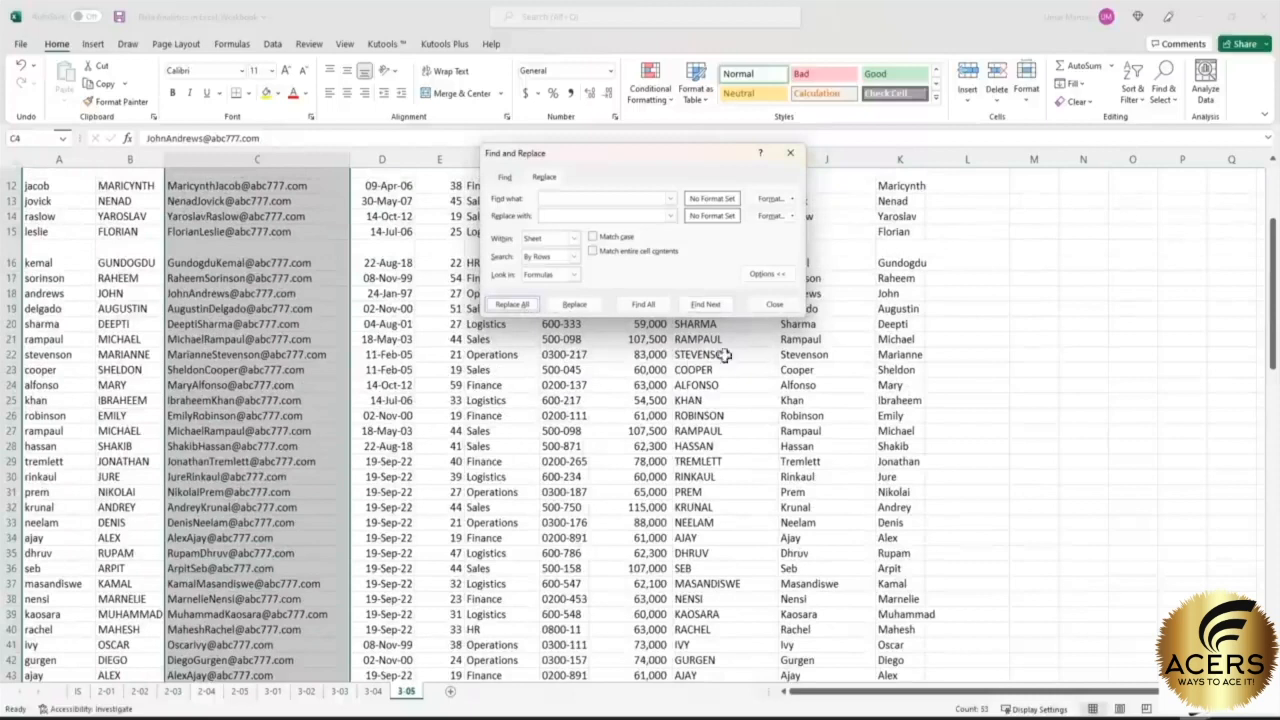
left_click(774, 304)
scroll(1000, 240, "up", 4)
- Undo the column K width change and the space replacement in the Email column, checking the original entries
left_click(1000, 231)
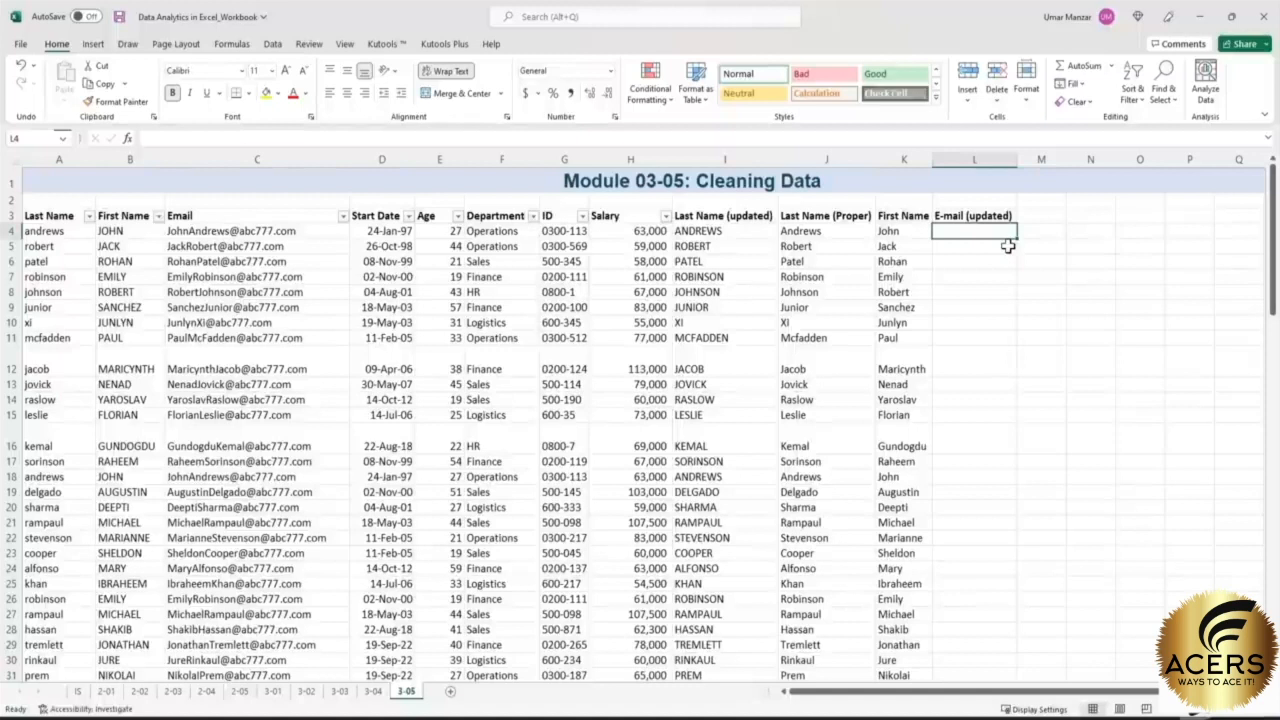
left_click(695, 277)
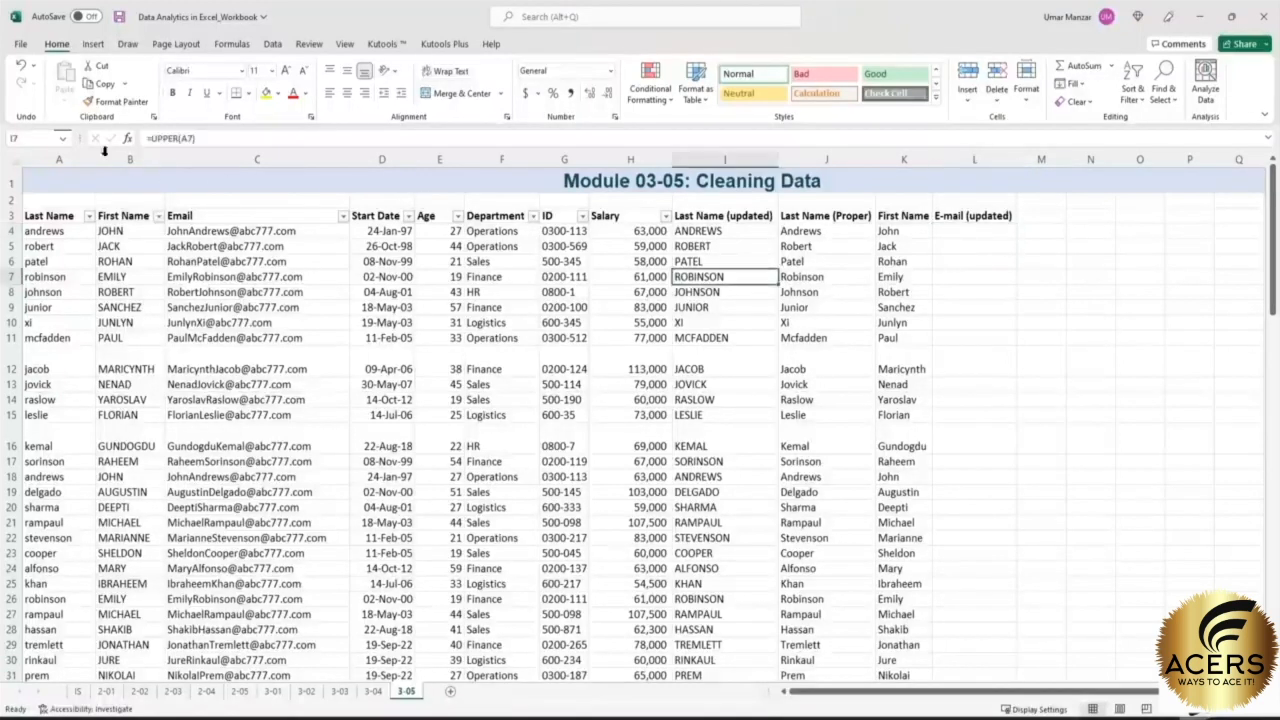
left_click(25, 68)
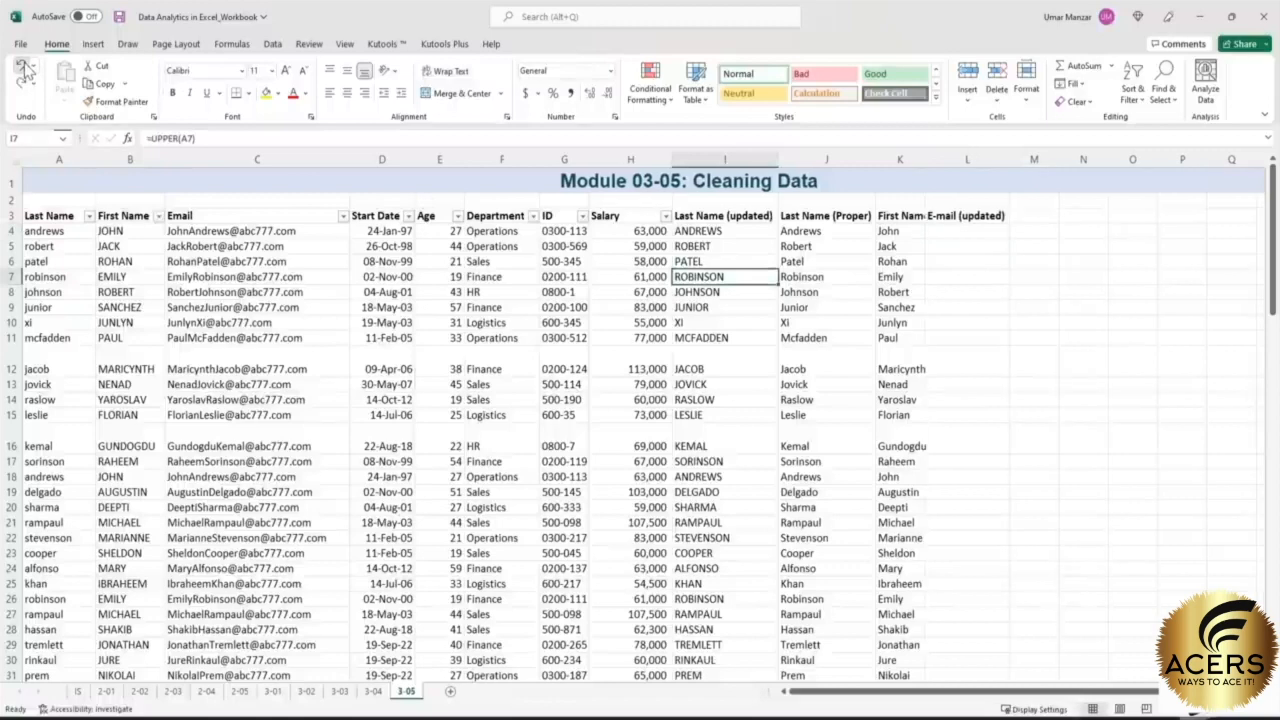
left_click(22, 66)
left_click(192, 305)
left_click(183, 234)
left_click(188, 263)
left_click(187, 325)
left_click(215, 400)
- Trim the first email entry with =TRIM(C4) in L4, and fit column L to the result
left_click(950, 231)
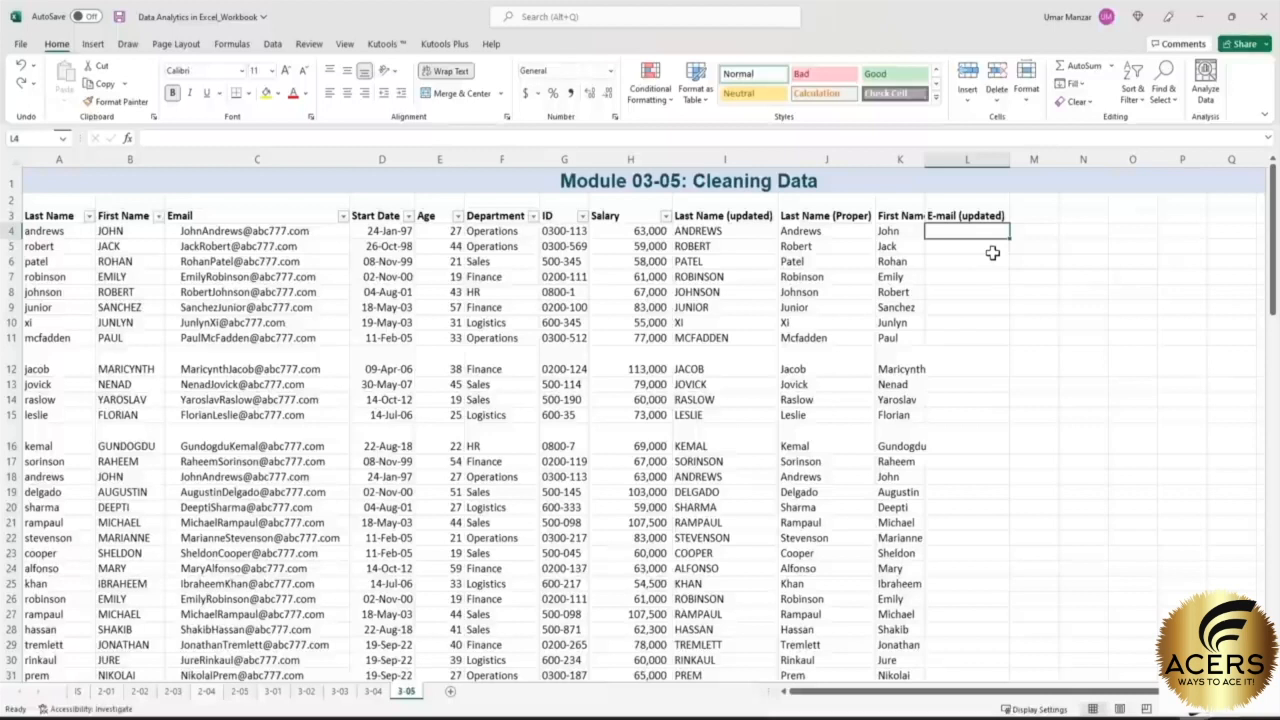
type("=trim(")
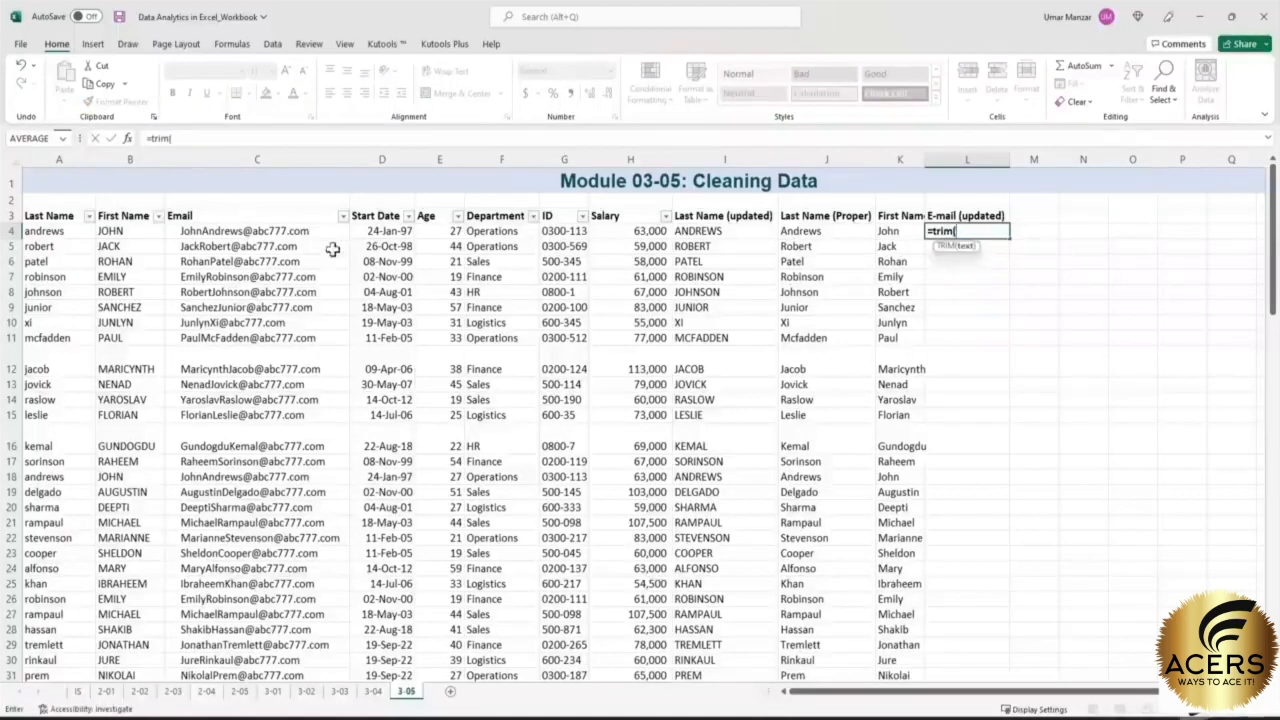
left_click(290, 236)
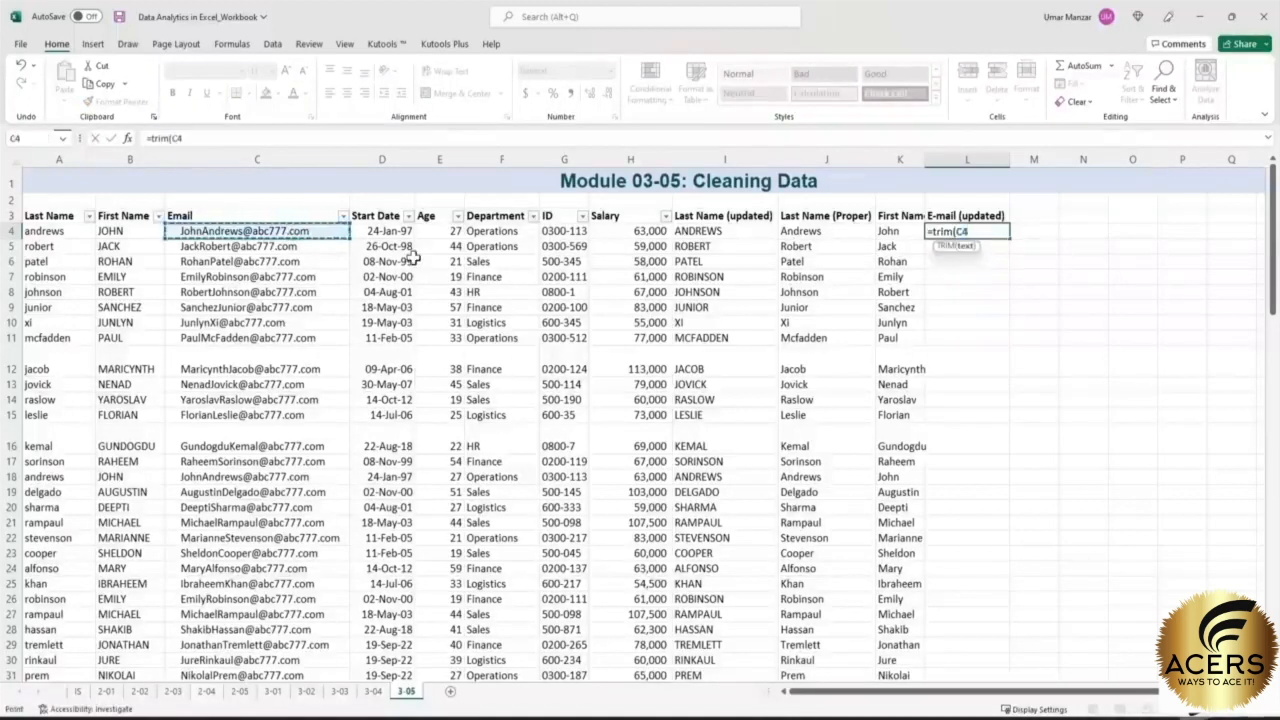
type(")")
key("Return")
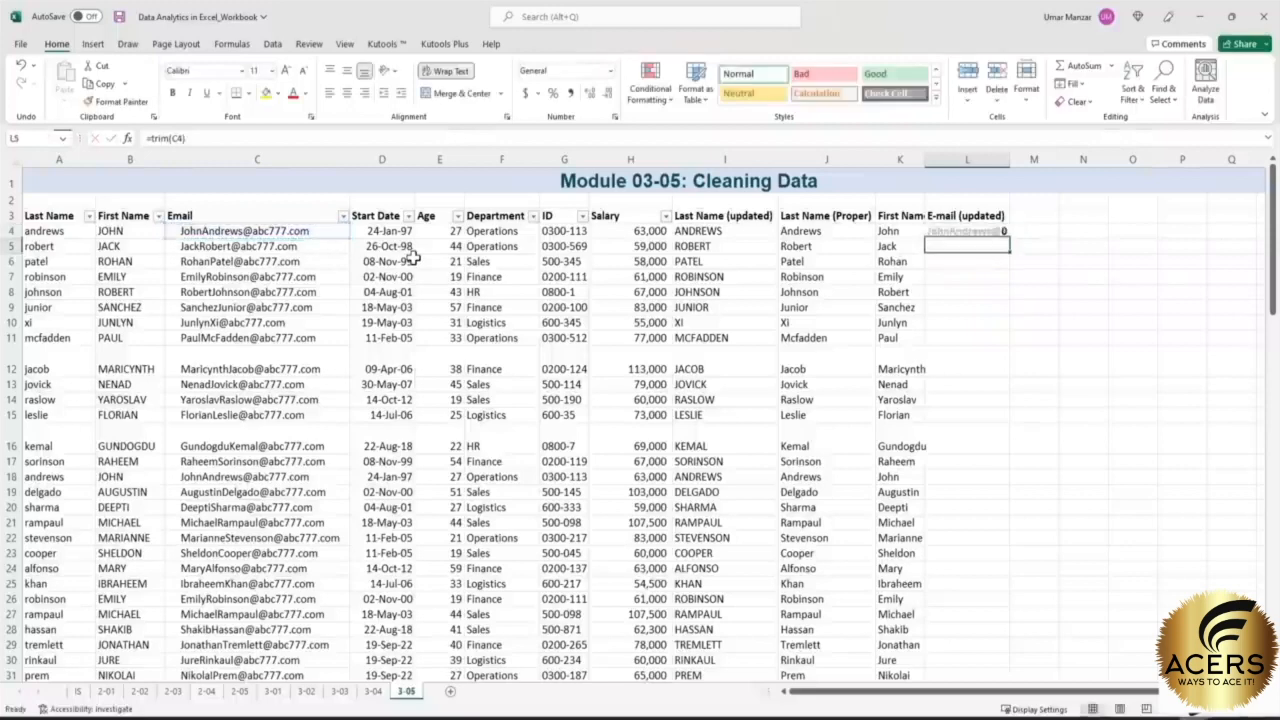
key("Up")
double_click(1009, 160)
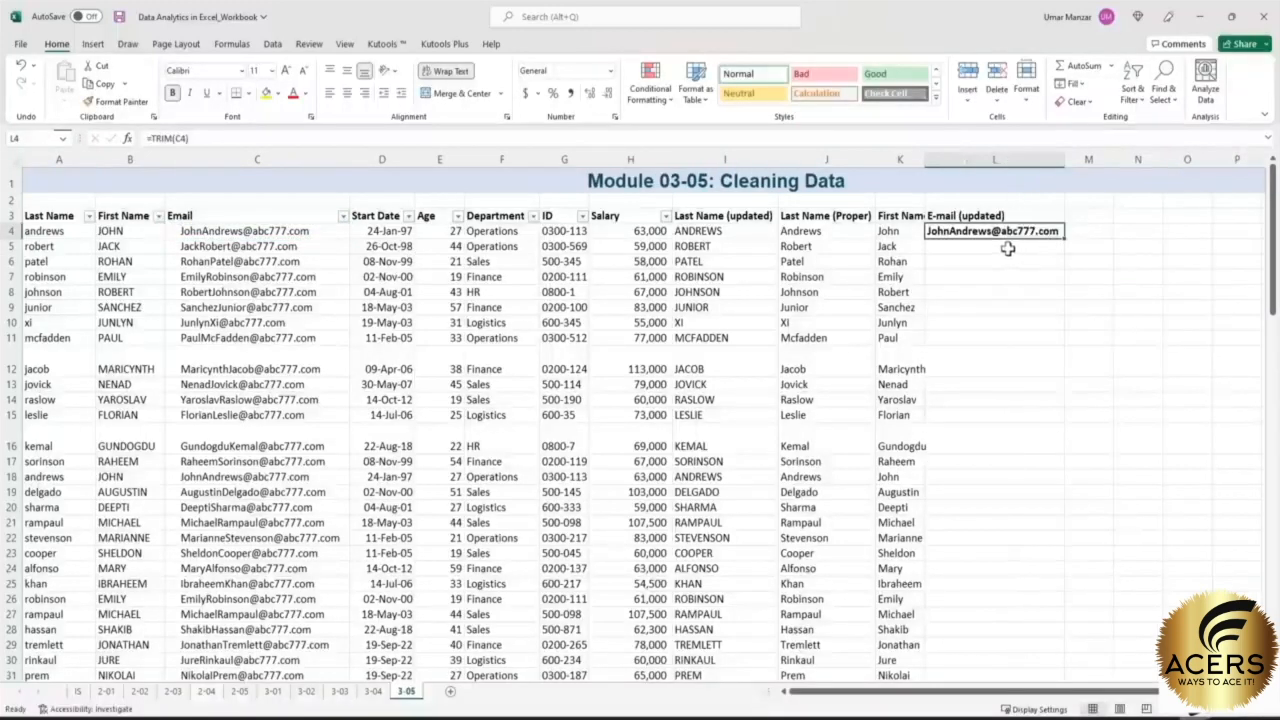
left_click(389, 137)
key("Return")
key("Up")
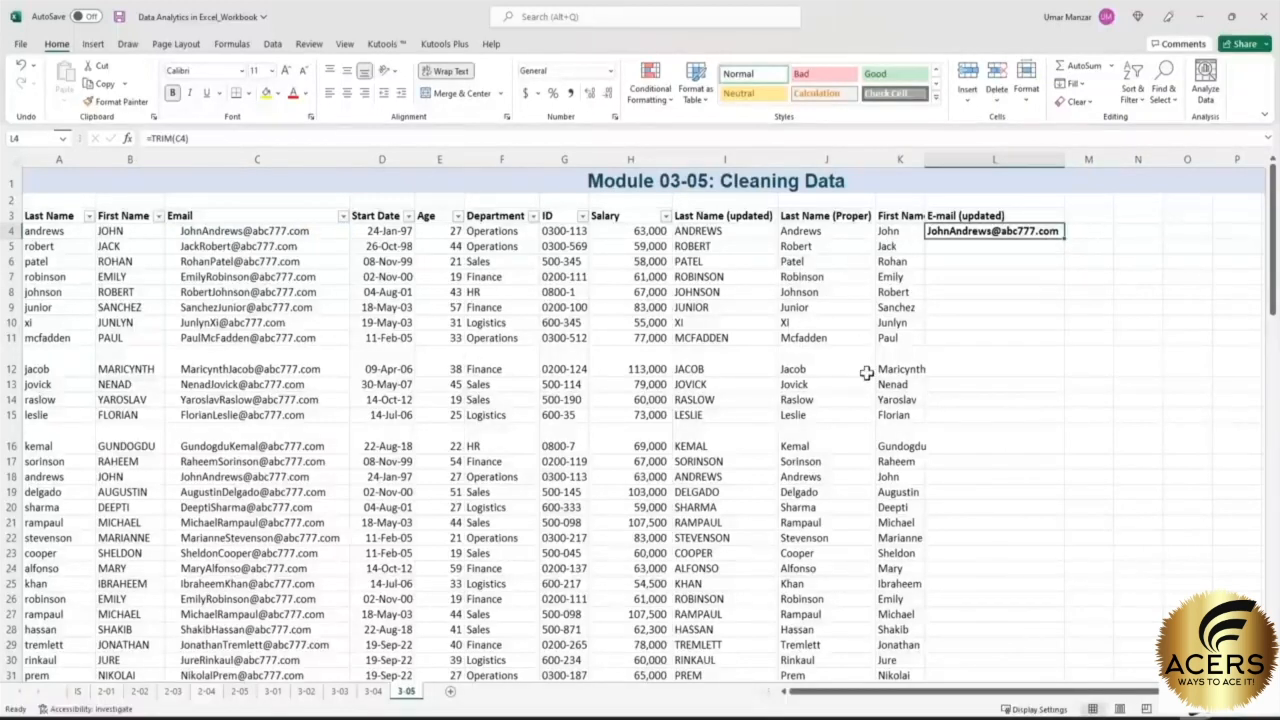
- Remove the bold formatting from the trimmed email in L4
left_click(983, 277)
left_click(979, 231)
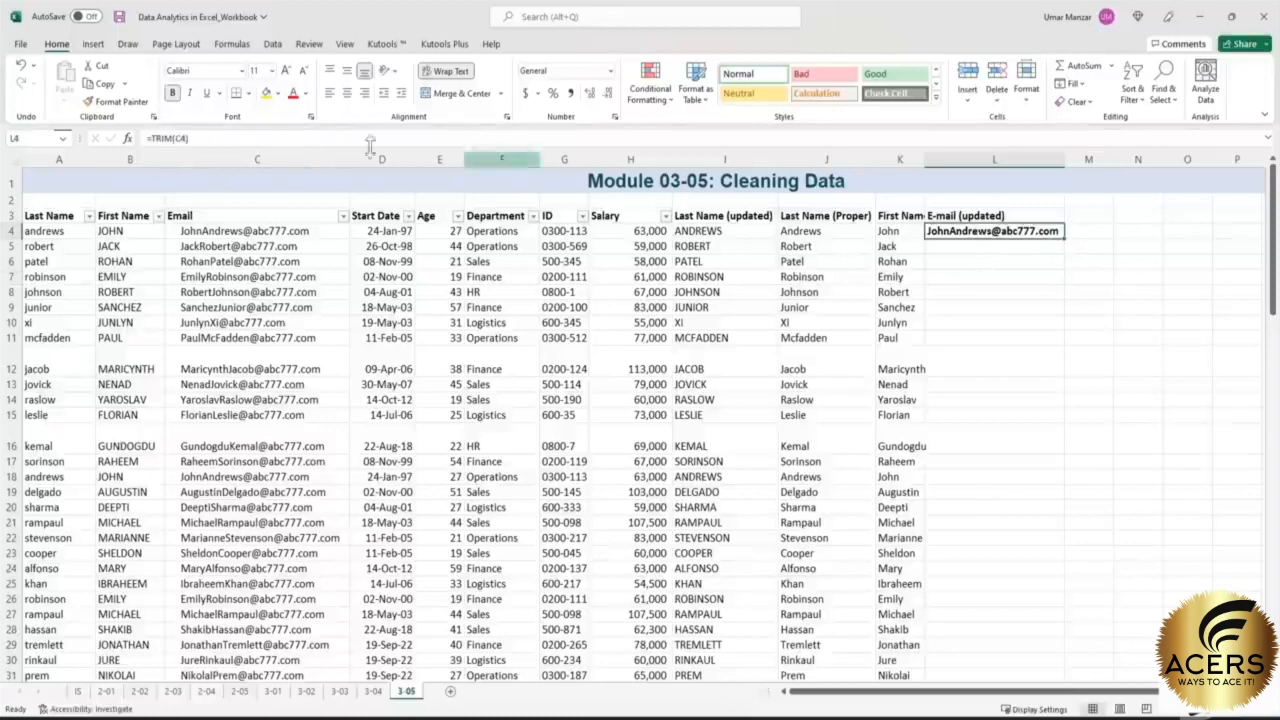
left_click(172, 94)
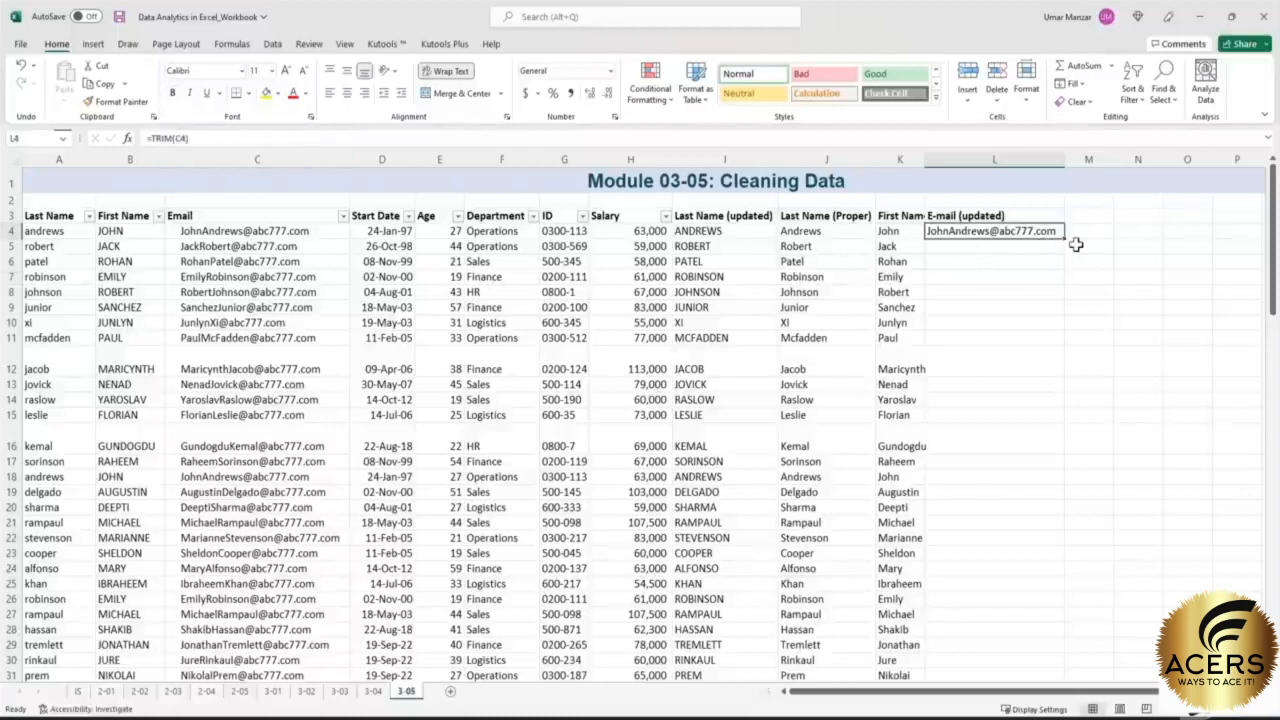
- Fill the TRIM formula from L4 down the employee rows and fit column L to the trimmed emails
left_click_drag(1063, 240, 1034, 654)
left_click(1040, 438)
scroll(1029, 374, "up", 8)
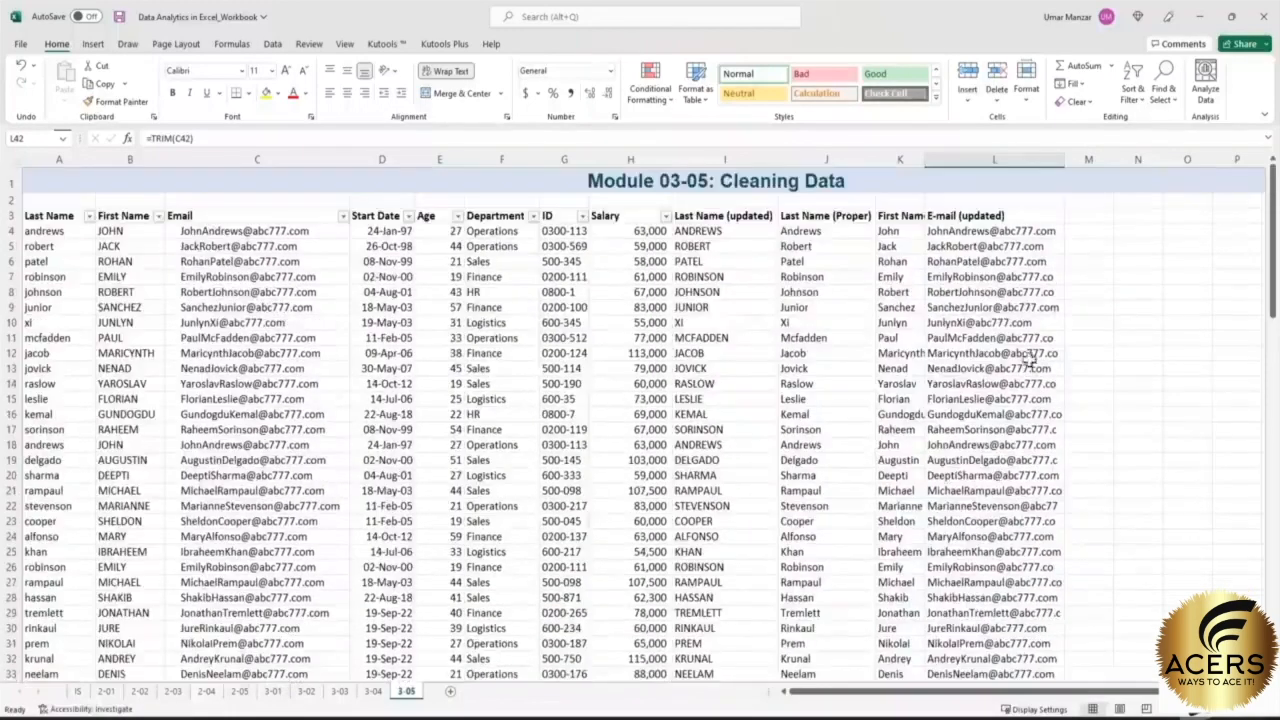
double_click(1067, 160)
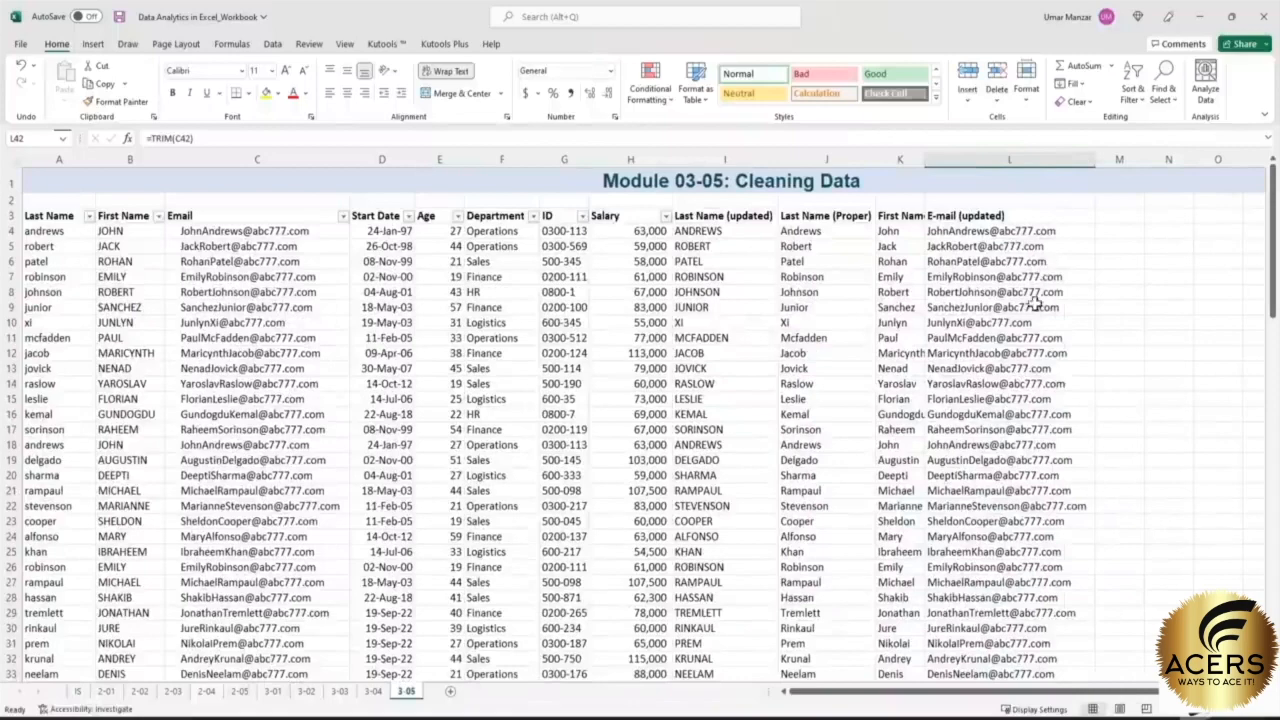
- Examine the trimmed emails in column L for leftover spaces and check their letter case
left_click(1048, 353)
left_click(515, 139)
key("Return")
scroll(980, 463, "down", 7)
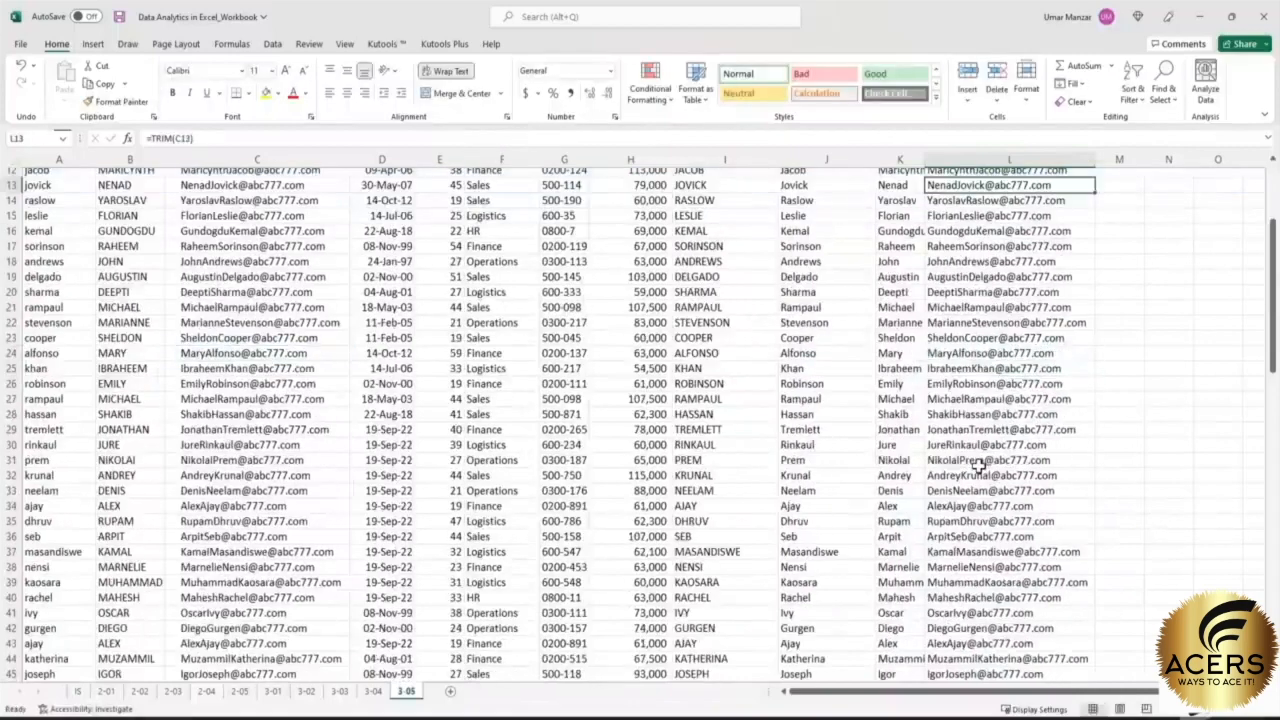
scroll(960, 400, "up", 7)
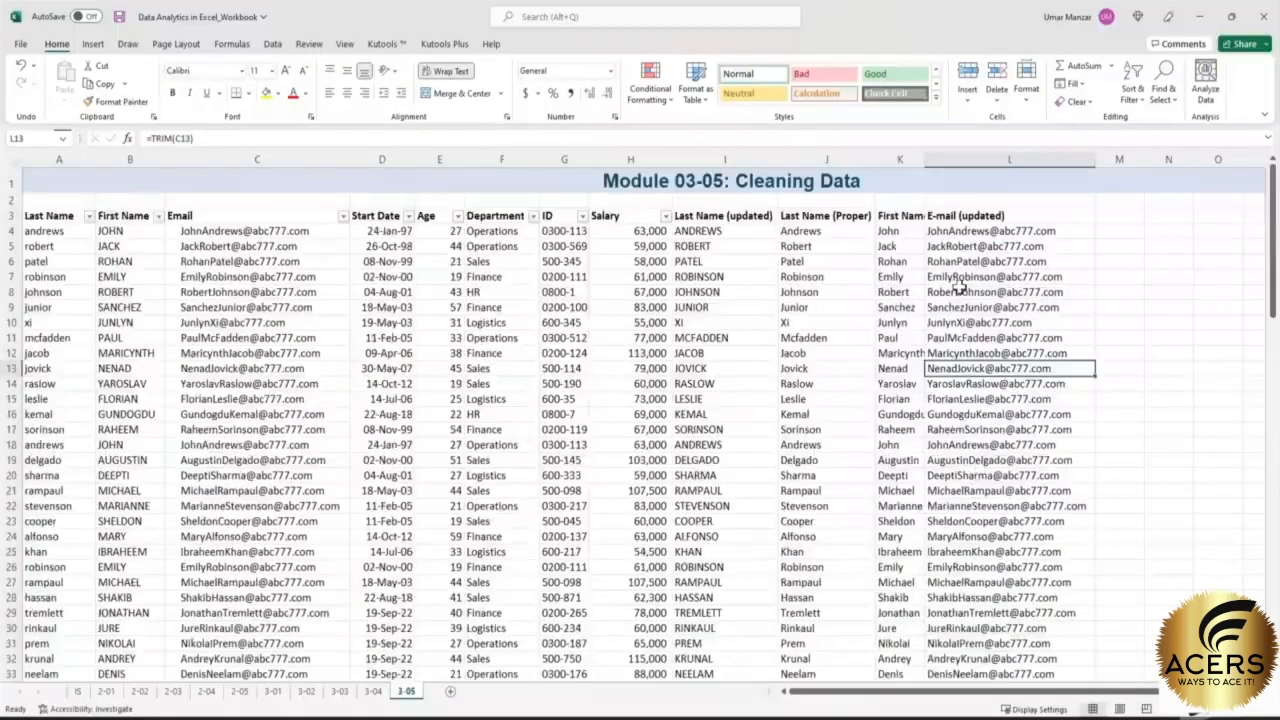
left_click(1025, 230)
left_click(1021, 246)
left_click(1015, 274)
left_click(1000, 322)
left_click(960, 231)
left_click(940, 246)
left_click(944, 274)
left_click(934, 267)
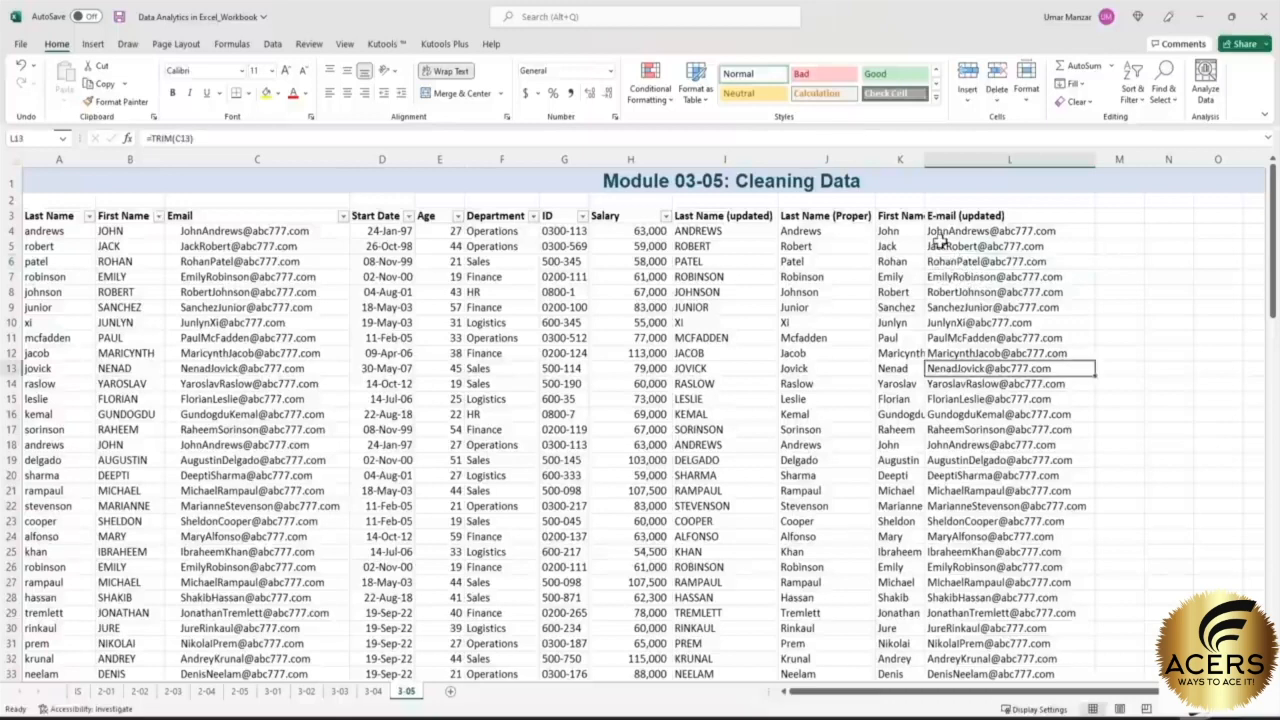
left_click(940, 233)
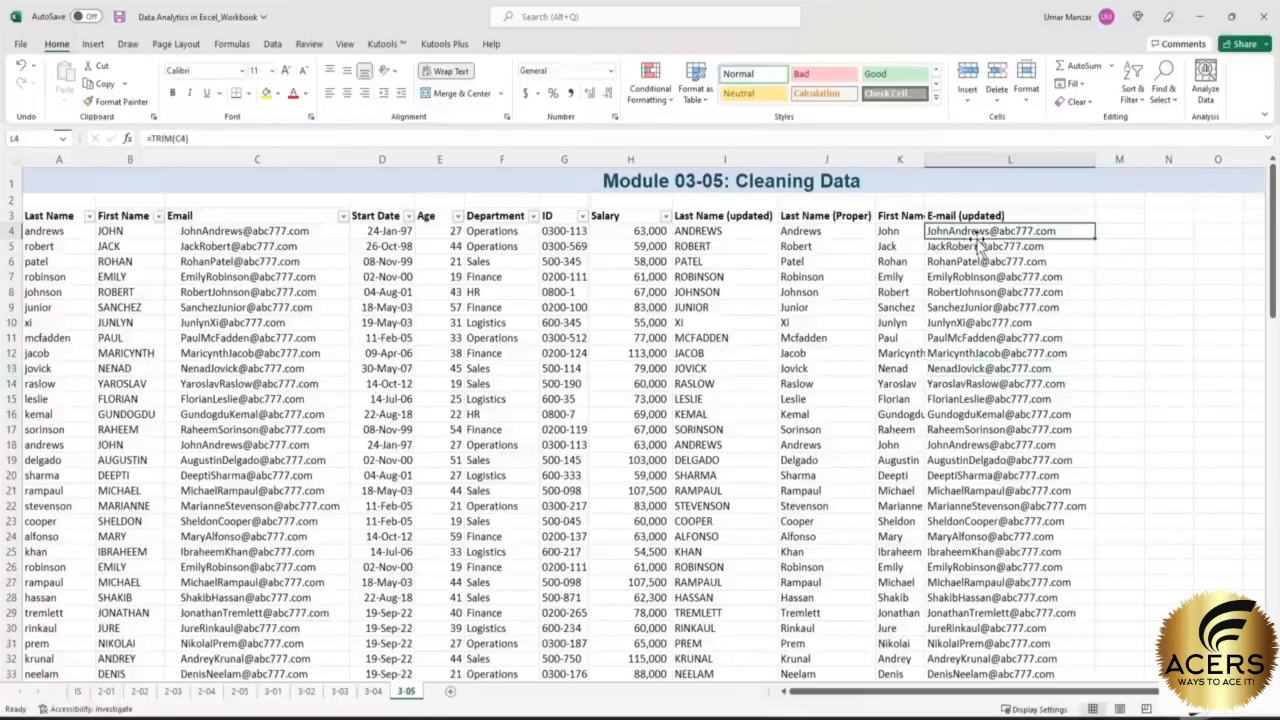
- Add the header "E-mail (lower)" in M3
left_click(1115, 231)
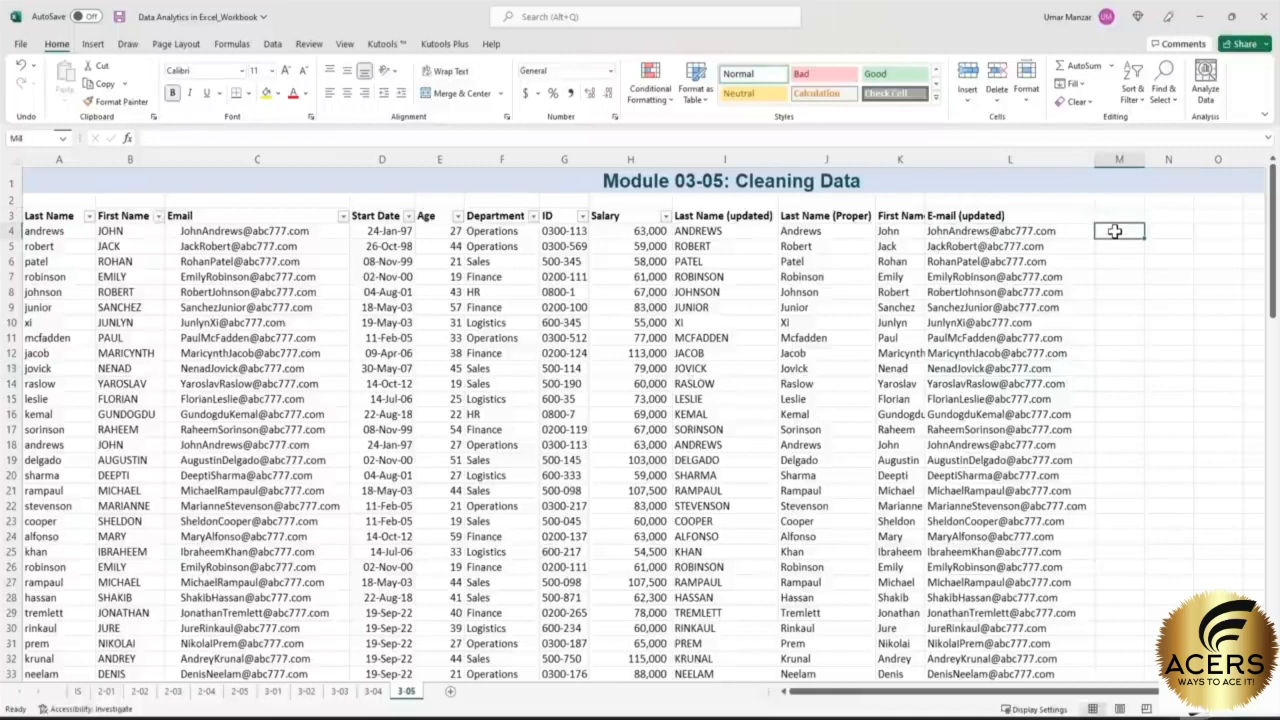
left_click(1113, 216)
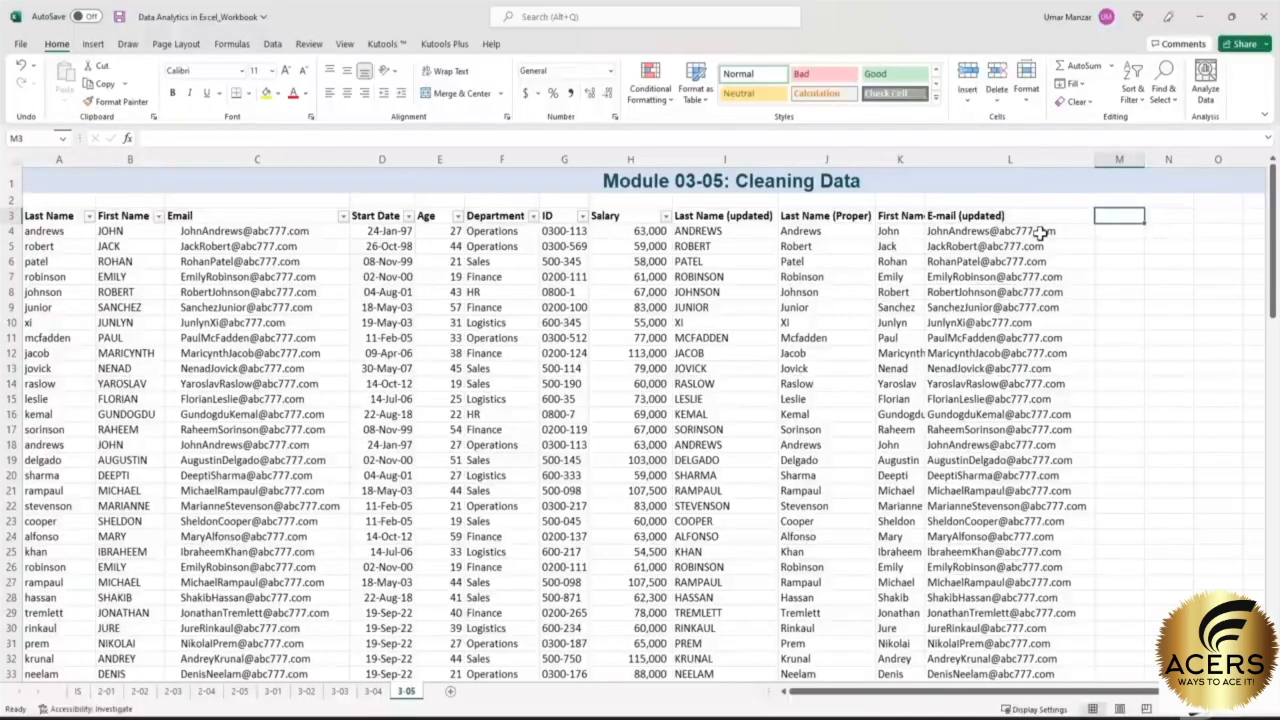
type("E-mail")
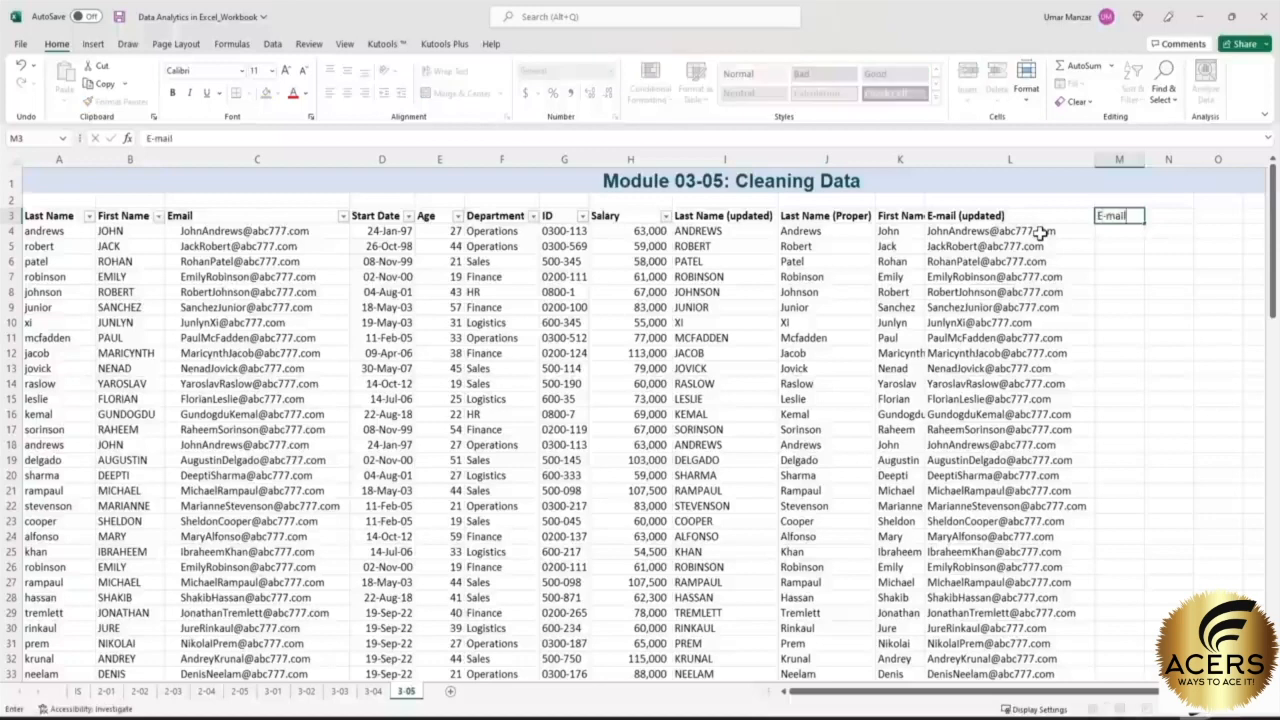
type(" (lower)")
key("Return")
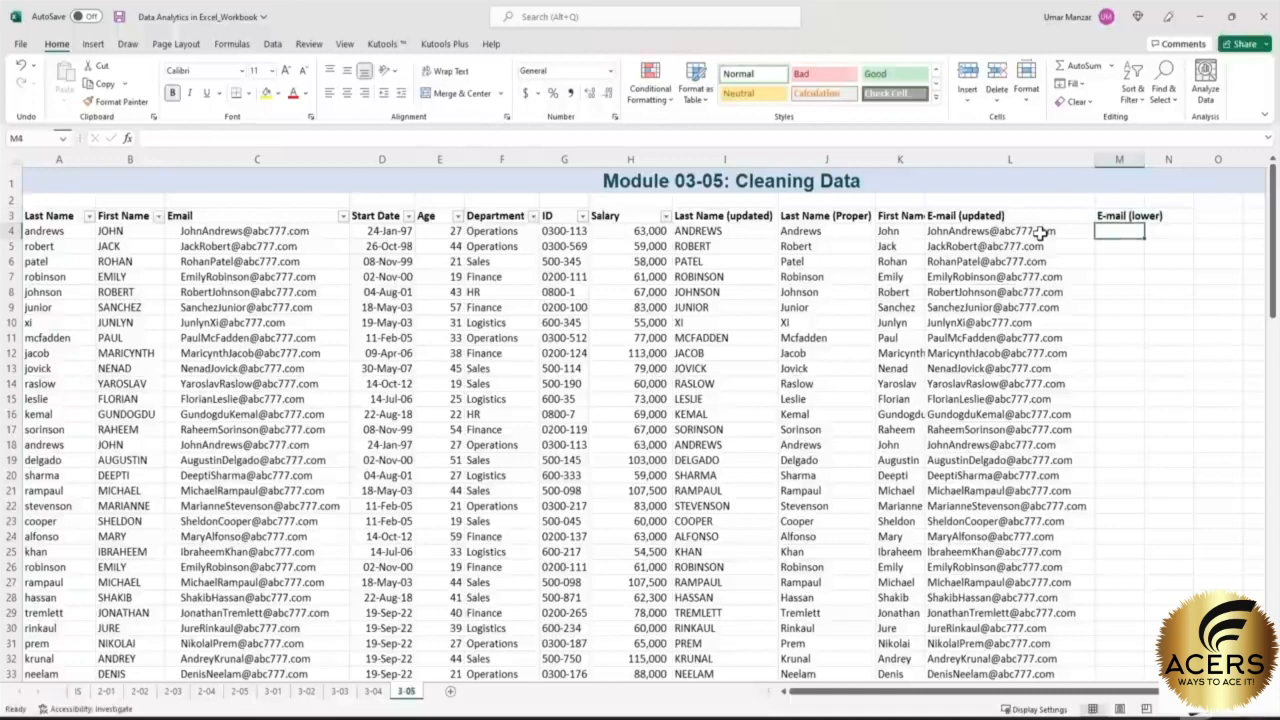
- Convert the first trimmed email to lowercase with =LOWER(L4) in M4
type("=")
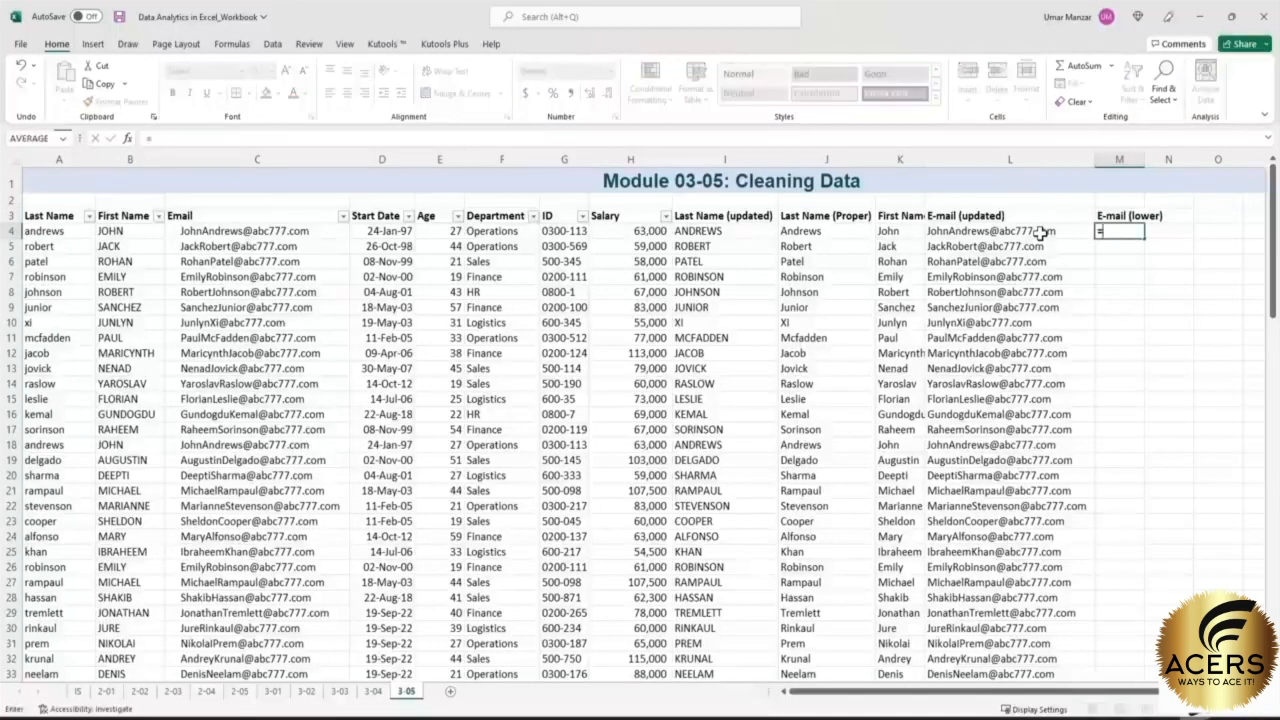
type("lower(L4")
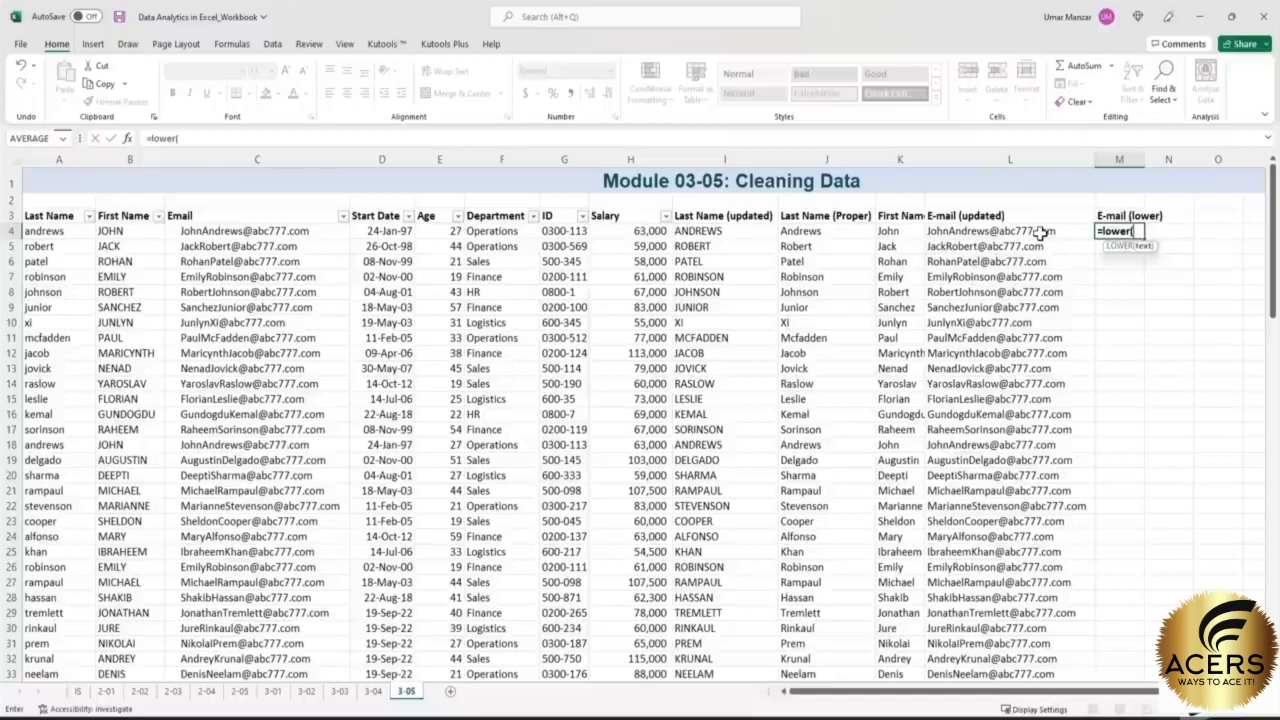
type(")")
key("Return")
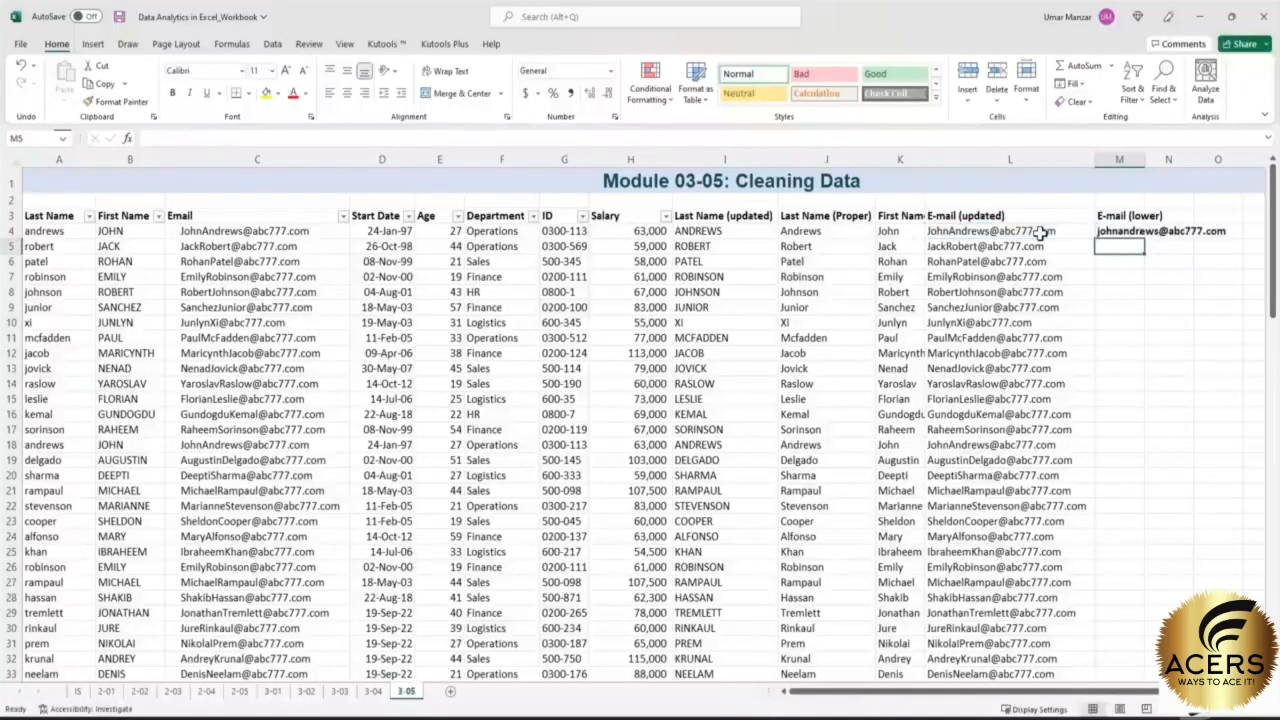
- Widen column M to fit the lowercase emails and fill the LOWER formula from M4 down all employee rows
key("Up")
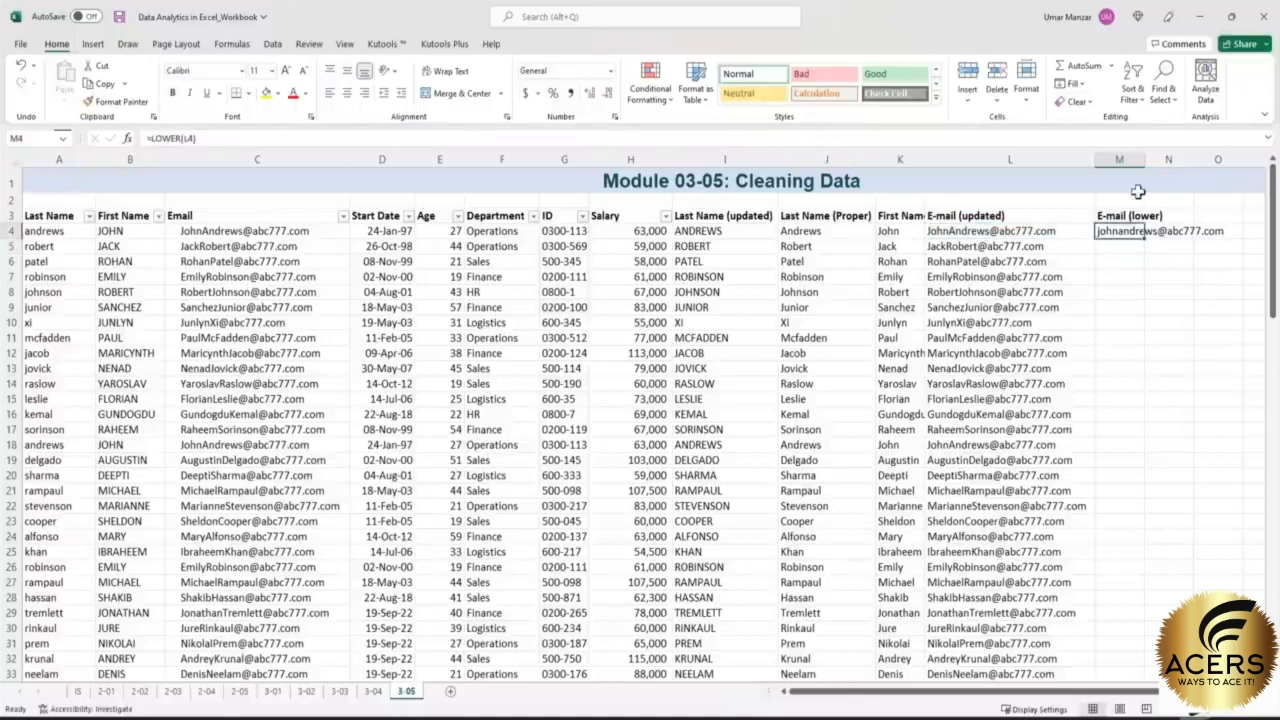
left_click_drag(1144, 160, 1230, 160)
left_click_drag(1229, 238, 1229, 641)
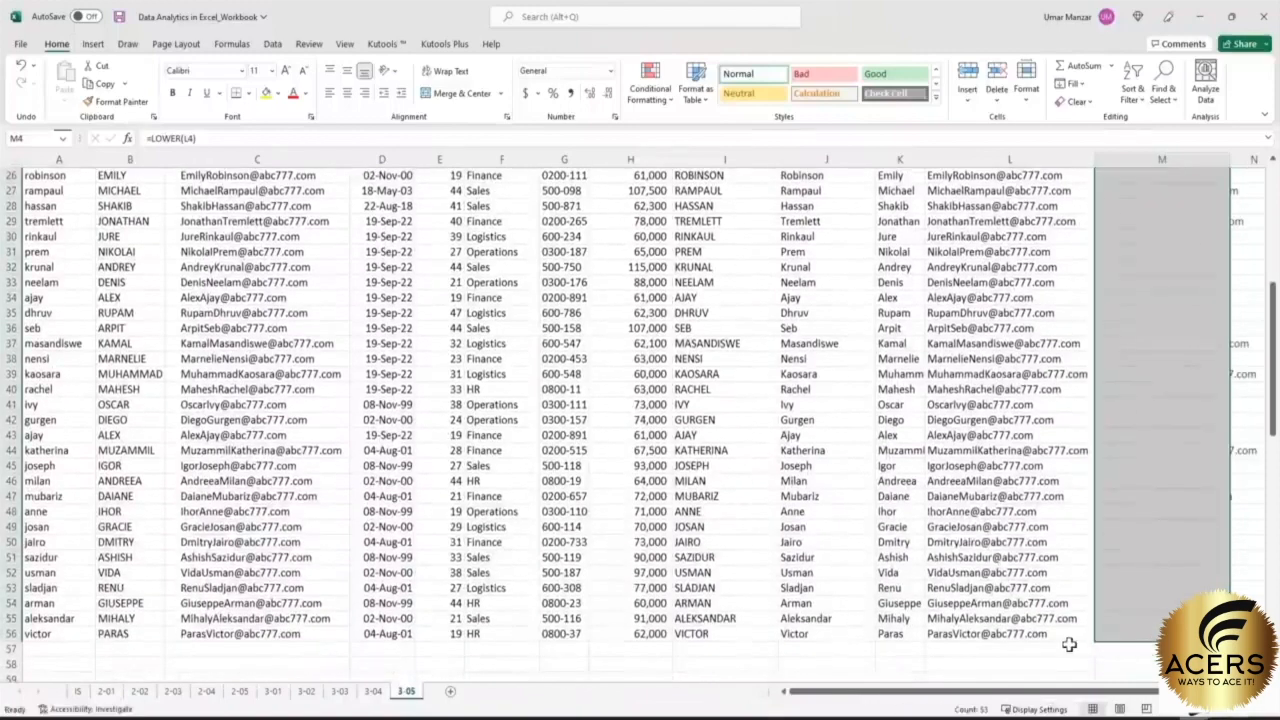
left_click(1055, 615)
scroll(1055, 615, "up", 8)
- Highlight the cleaned data block from I3 across to column M, and the original columns starting at A, for comparison
left_click(722, 215)
key("ctrl+shift+Right")
key("ctrl+shift+Down")
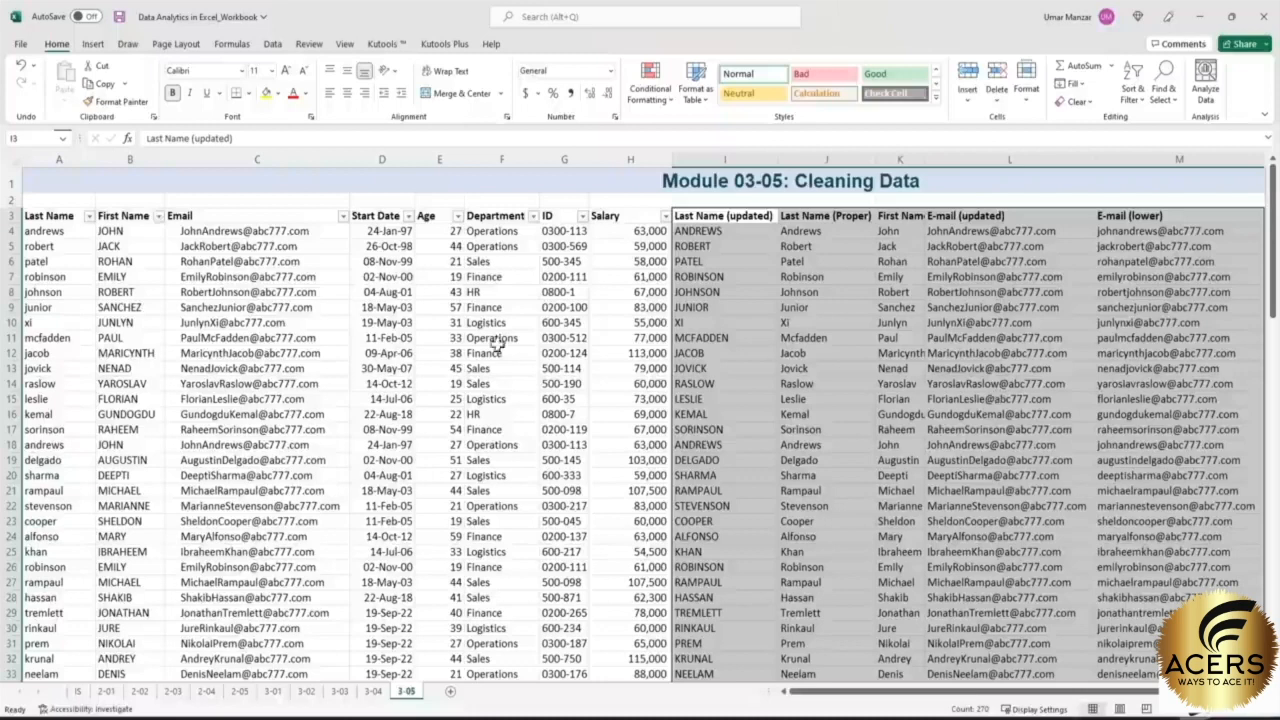
left_click(60, 159)
left_click_drag(60, 159, 103, 162)
left_click_drag(46, 159, 138, 162)
left_click(824, 369)
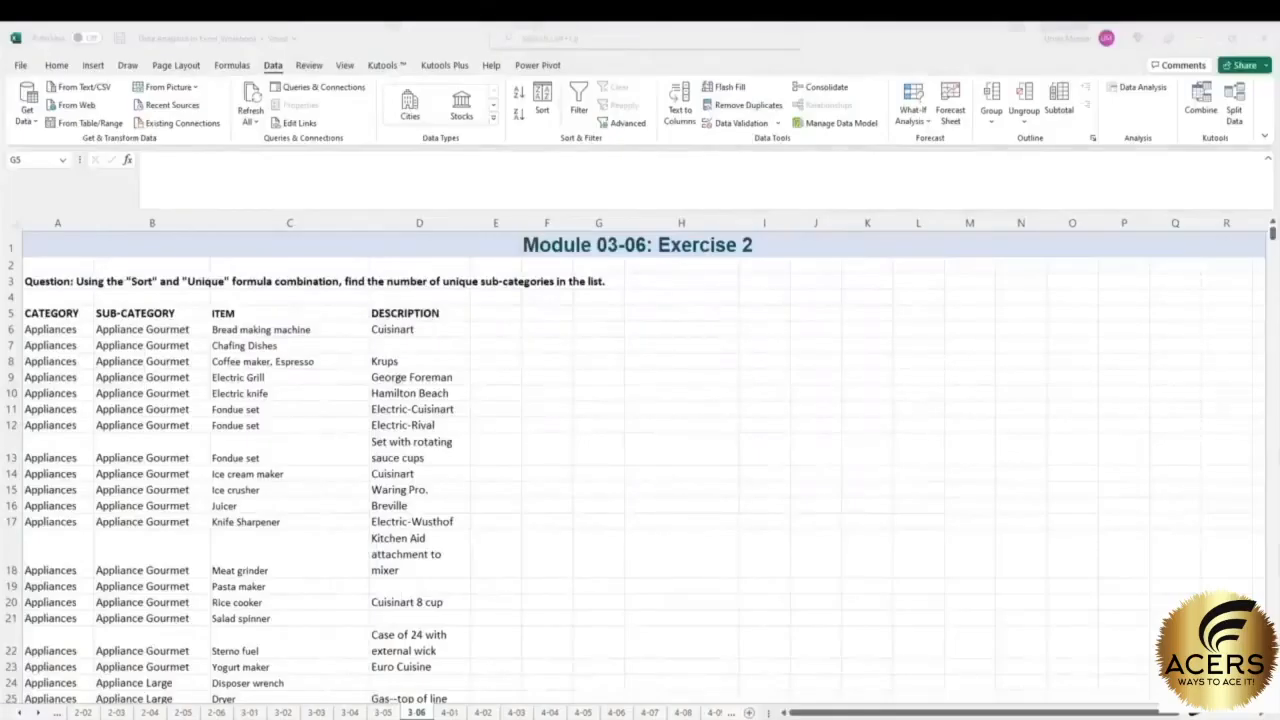
- Read the Exercise 2 question on sheet 3-06 and look through its category and sub-category list
scroll(108, 376, "down", 4)
scroll(112, 382, "up", 4)
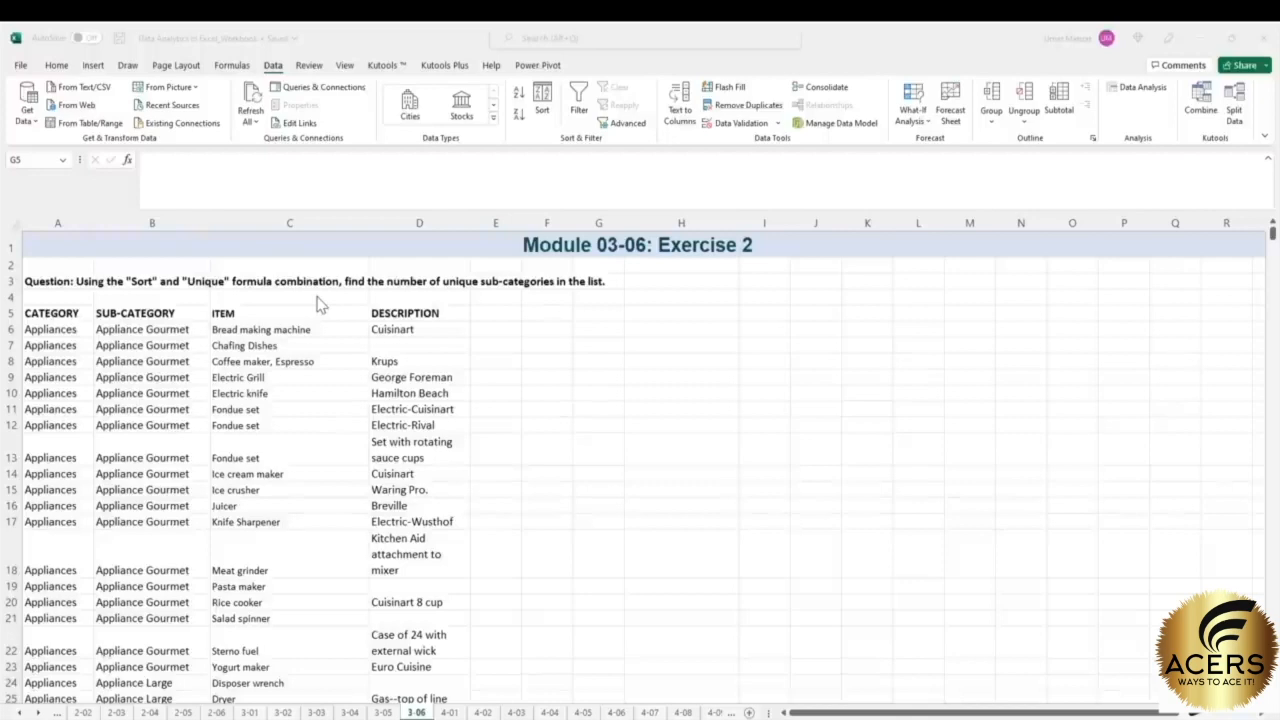
scroll(287, 455, "down", 14)
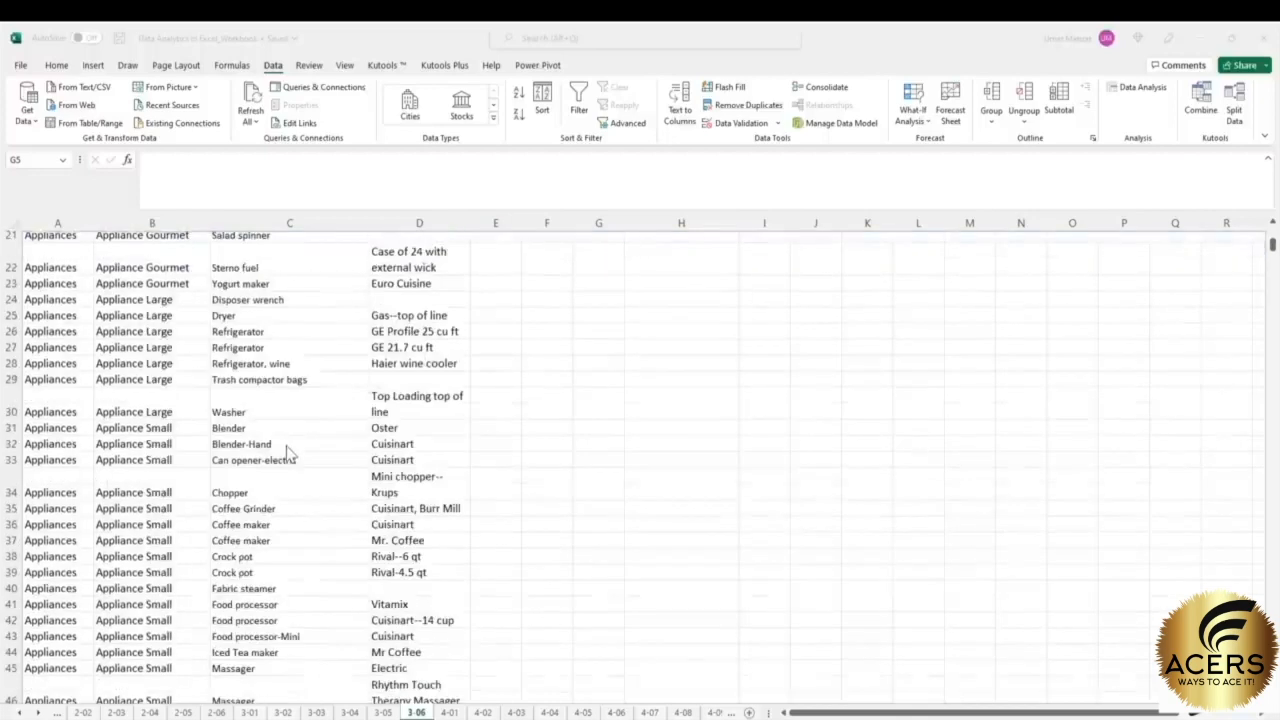
scroll(287, 455, "down", 8)
scroll(287, 455, "up", 20)
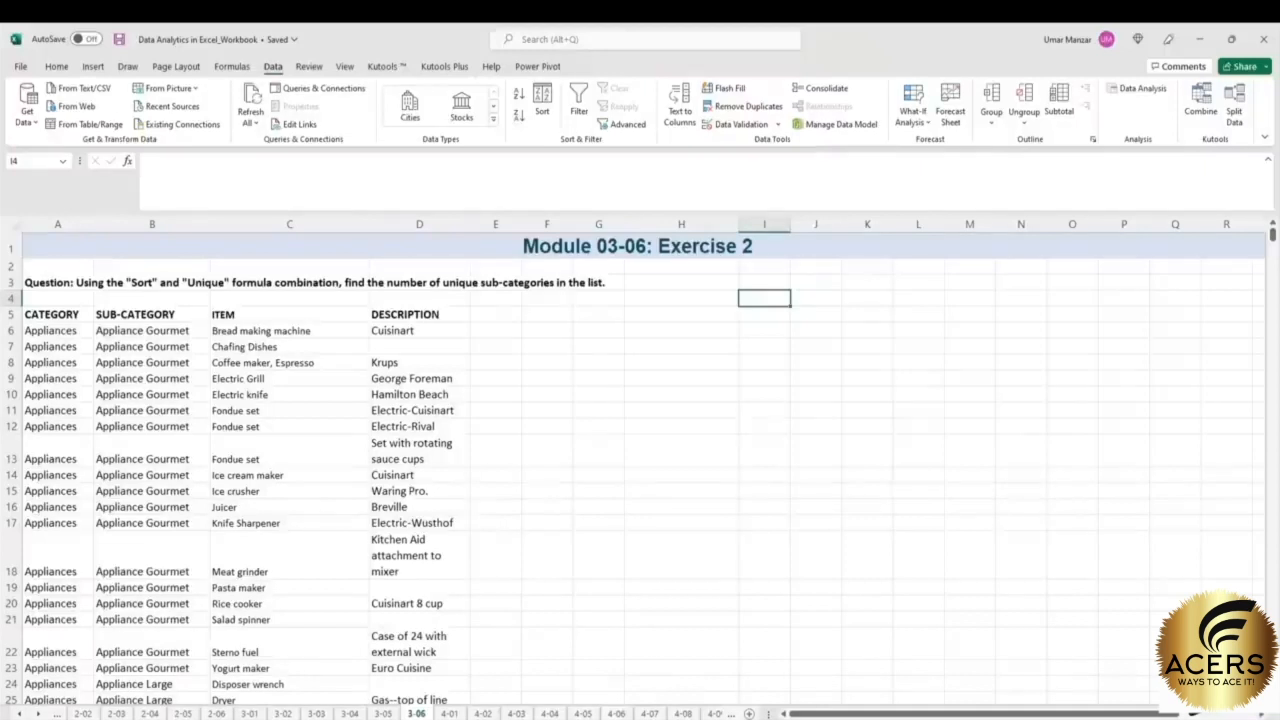
- List the unique sub-categories in sorted order in I4 with =SORT(UNIQUE(B6:B761))
type("=")
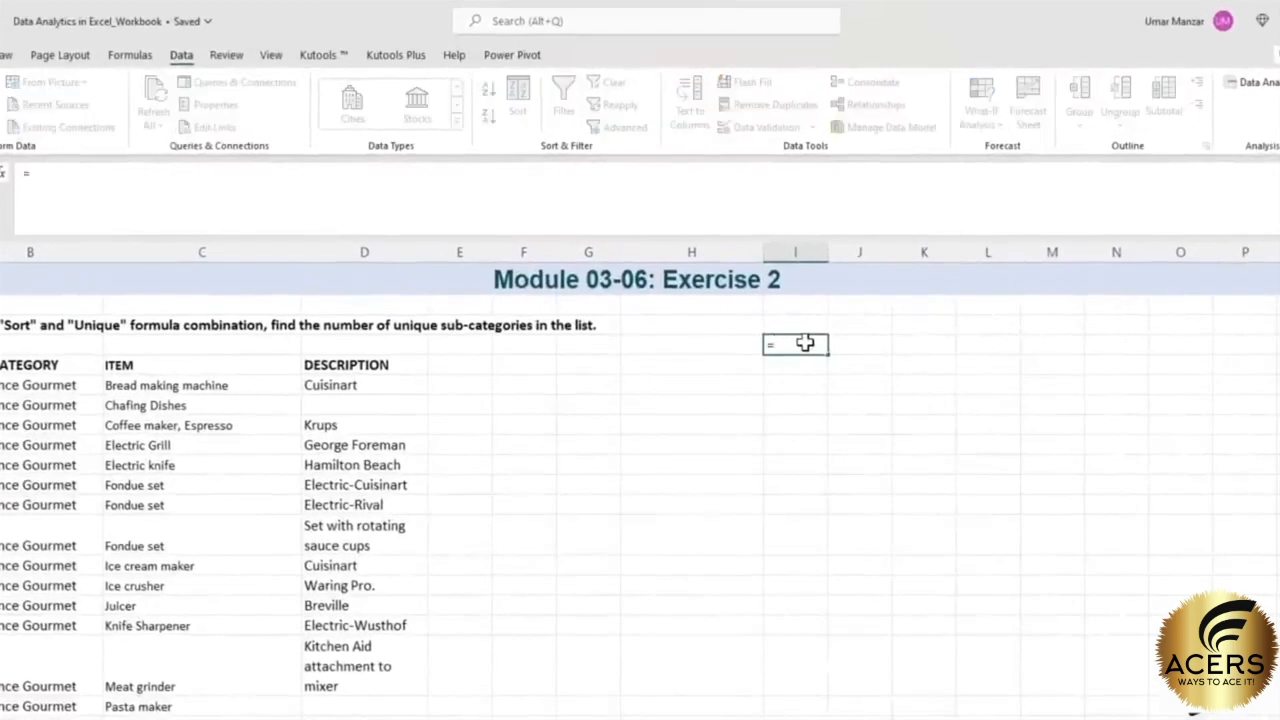
type("sort")
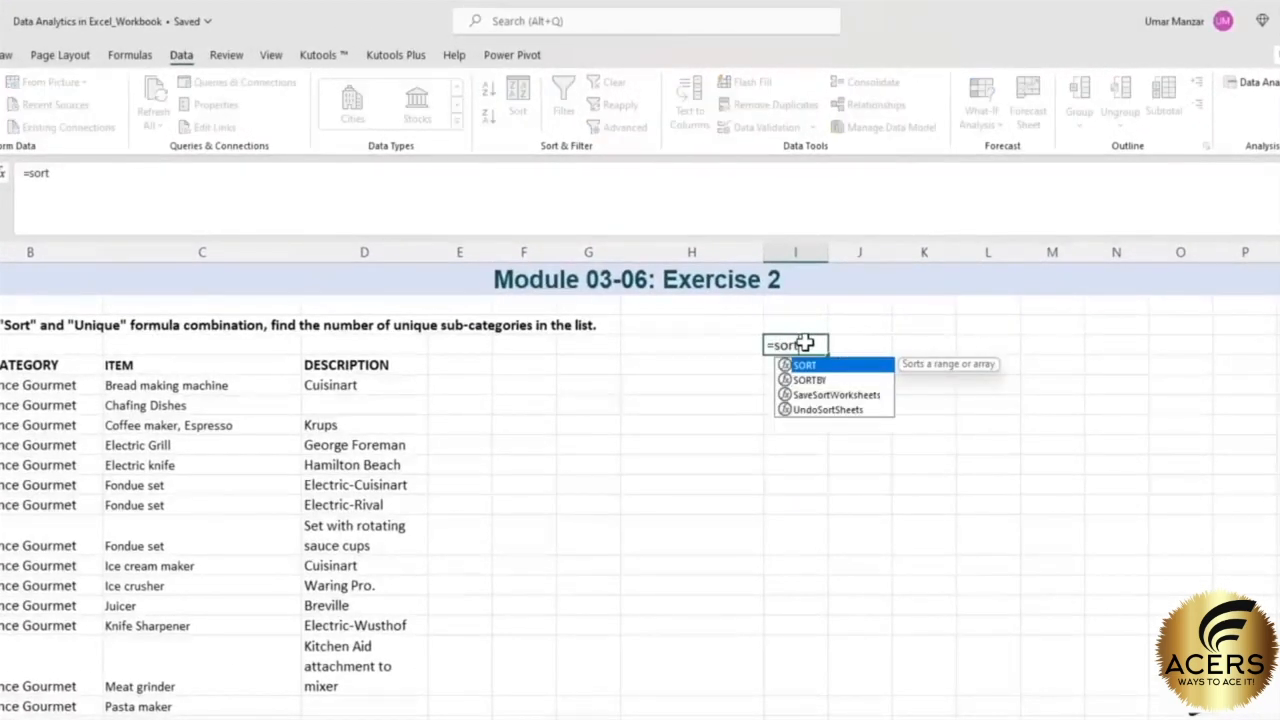
type("(")
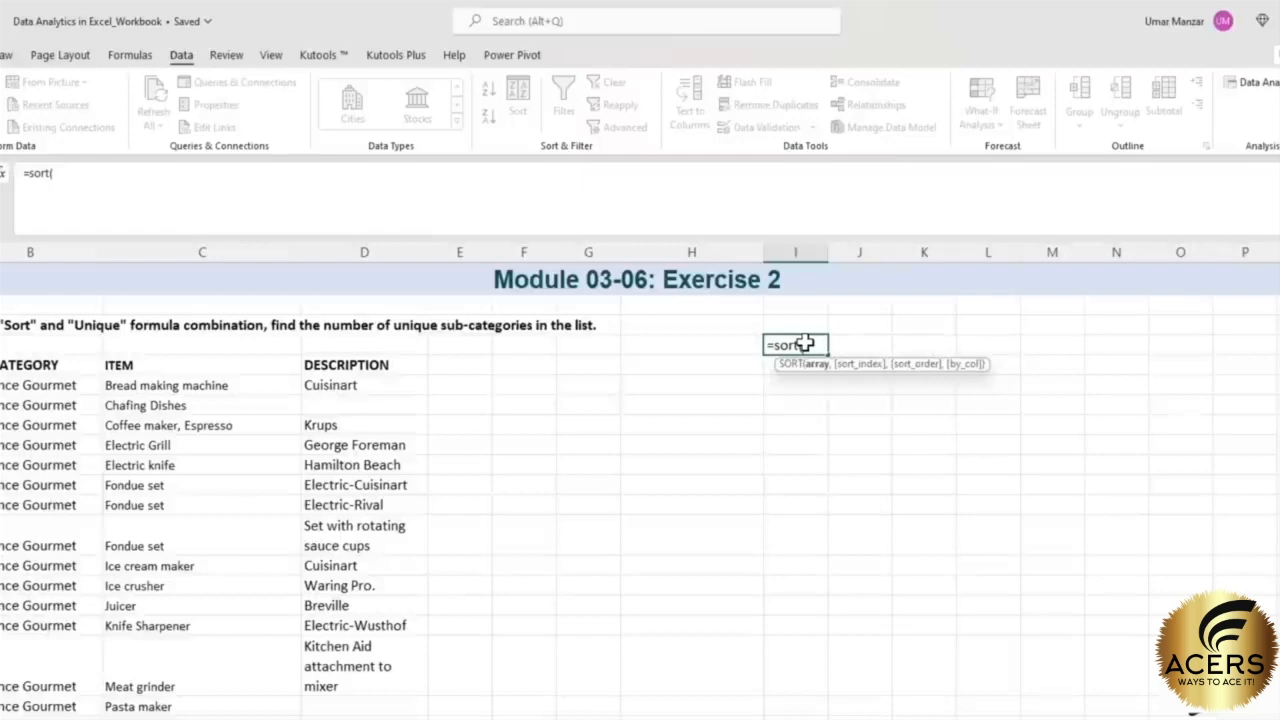
type("unique")
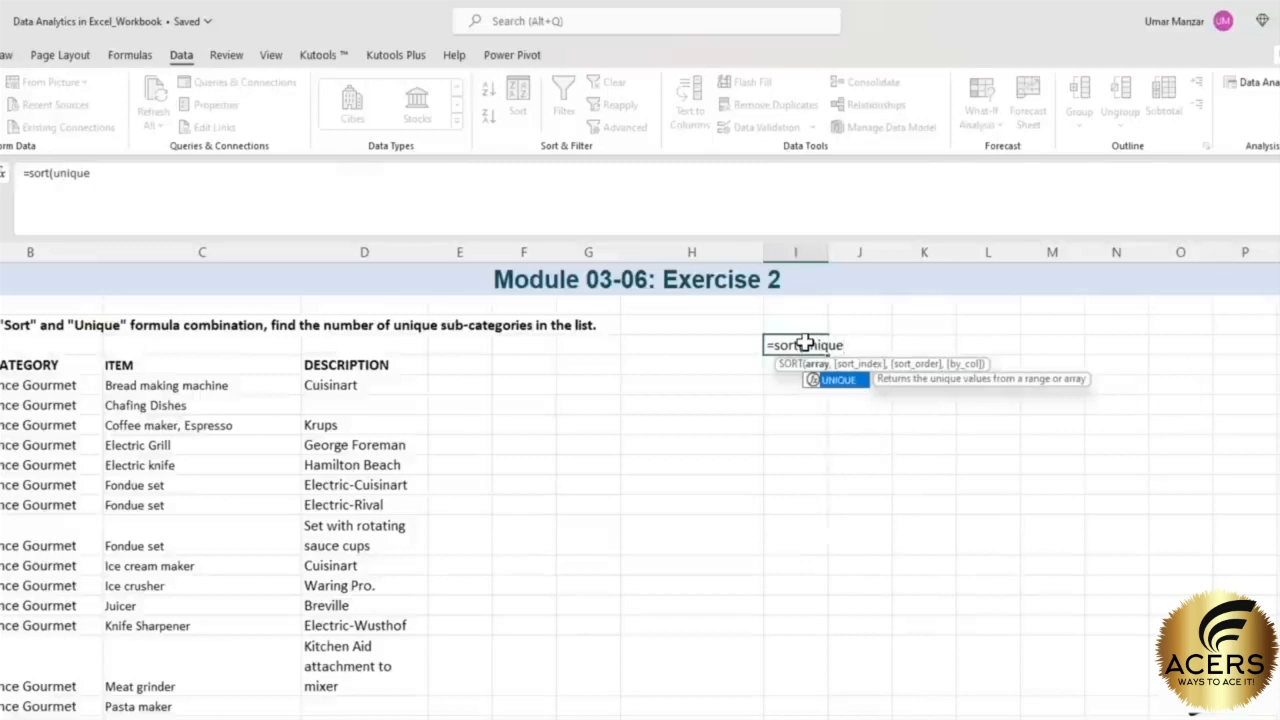
type("(")
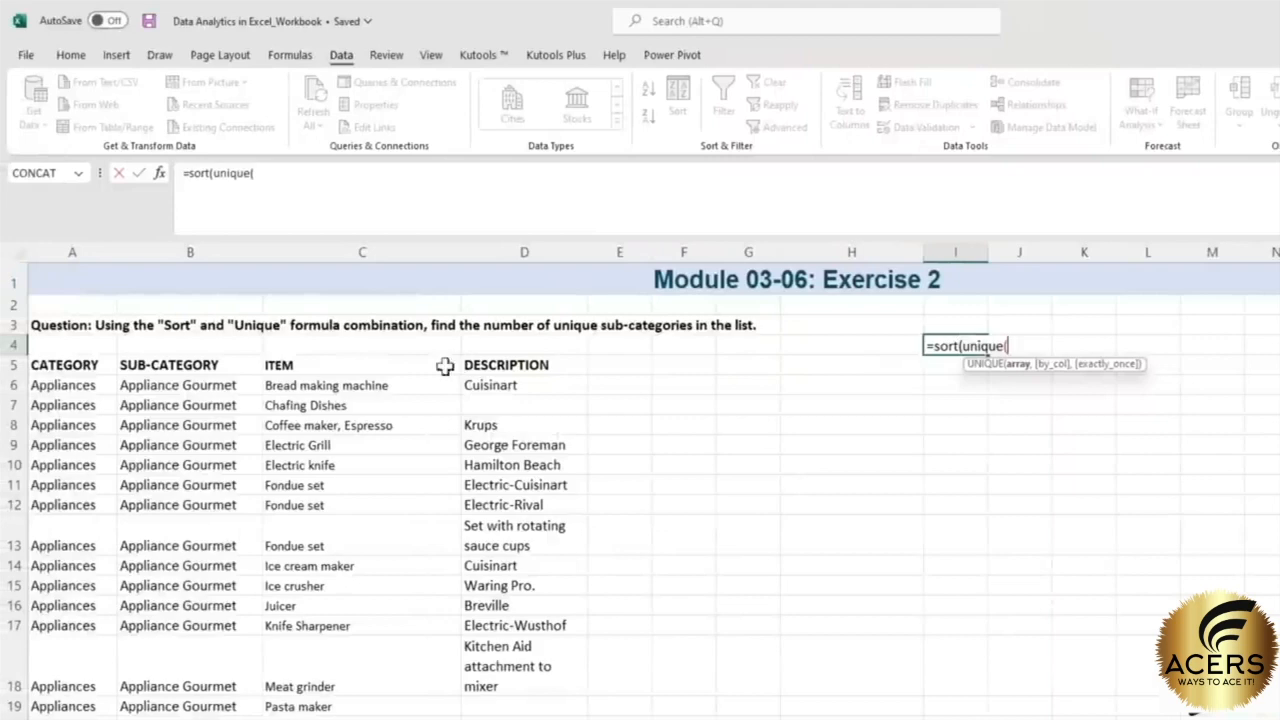
left_click(175, 387)
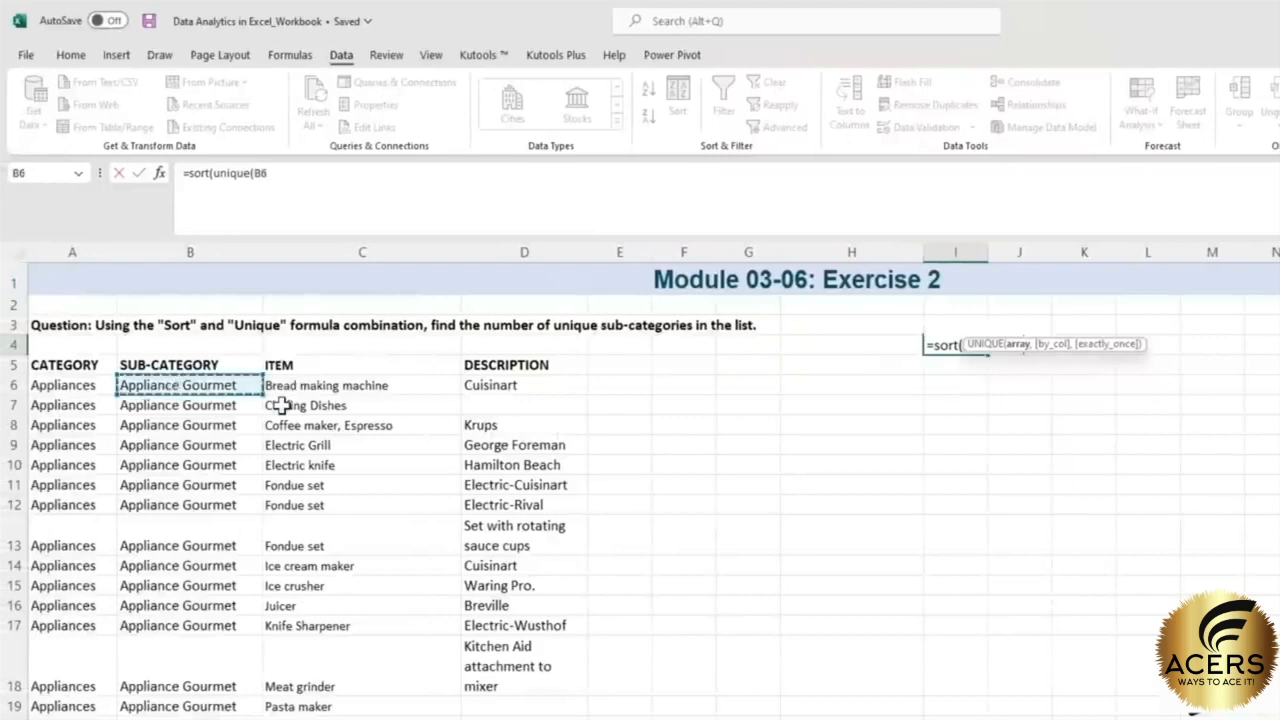
key("ctrl+shift+Down")
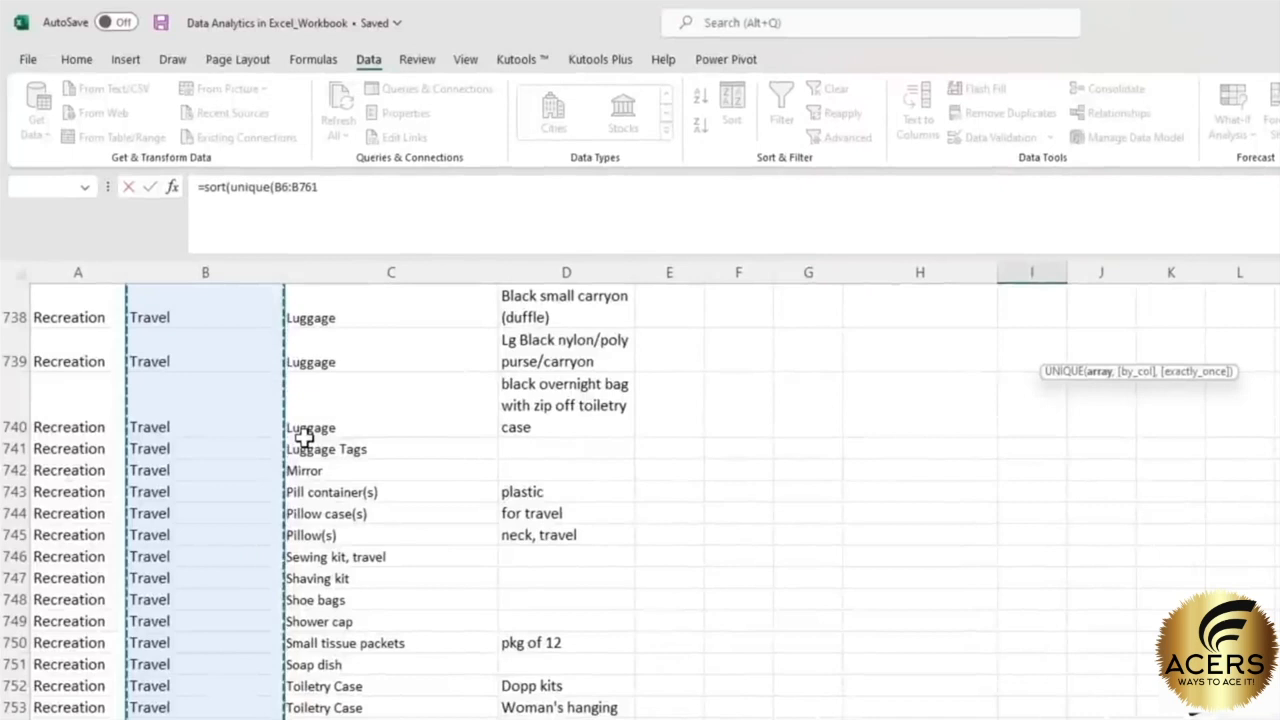
type(")")
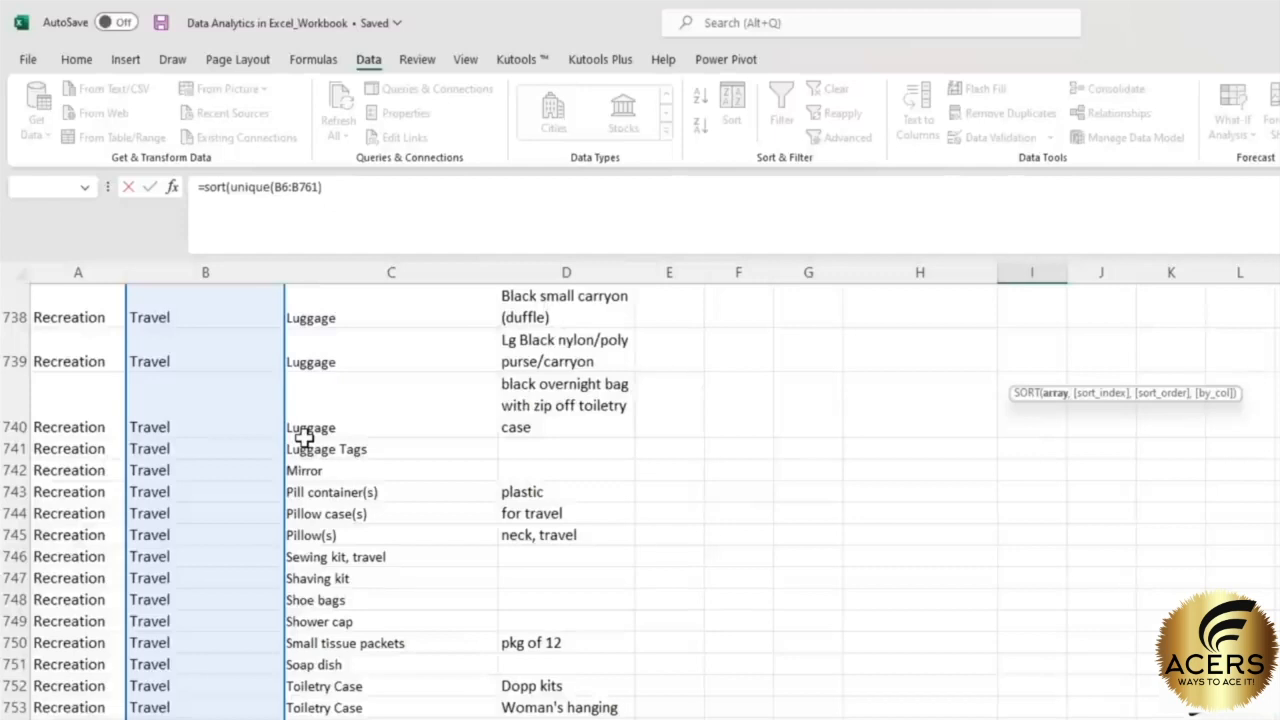
type(")")
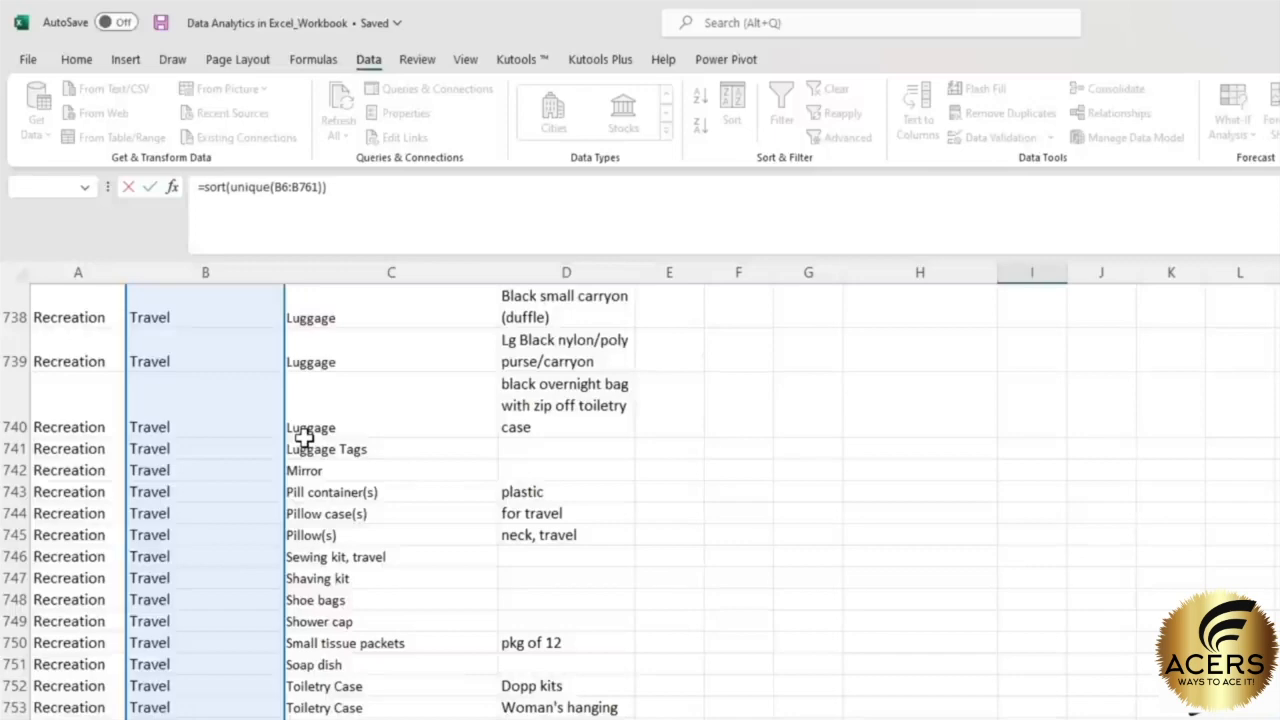
key("Return")
- Highlight the sorted sub-category list from I4 to its last entry to check its extent
left_click(900, 428)
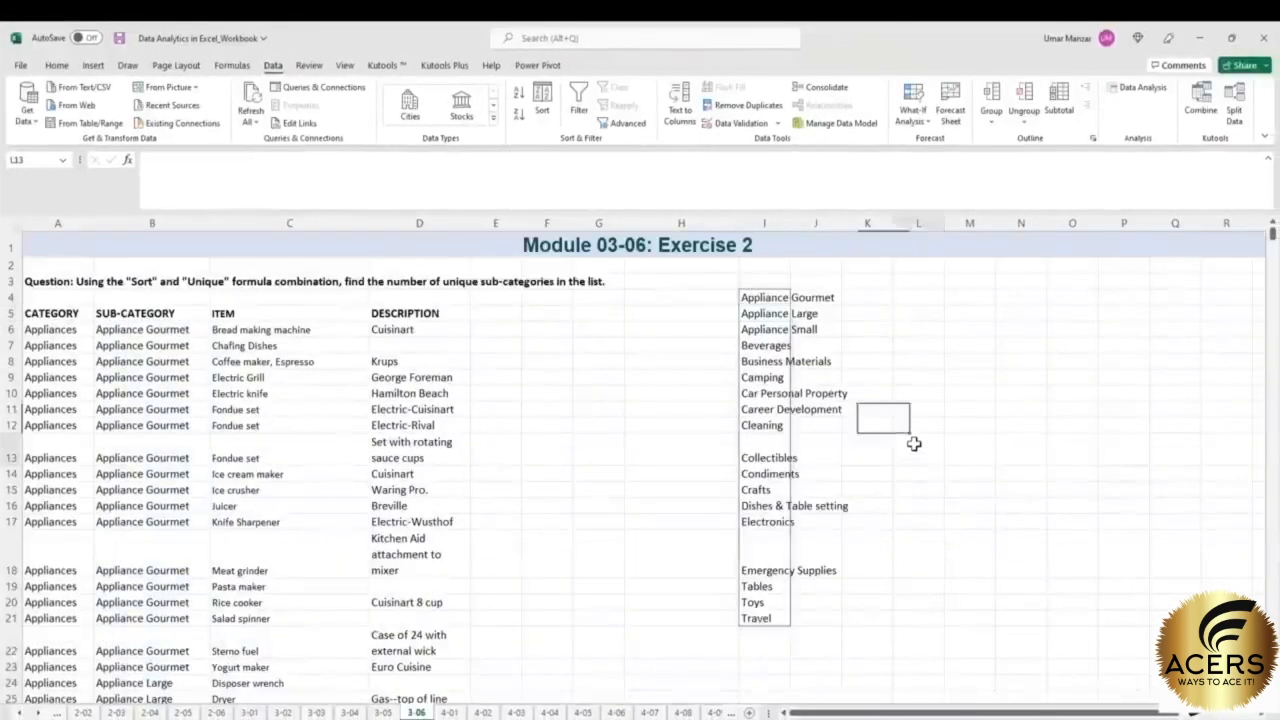
left_click(778, 299)
key("ctrl+shift+Down")
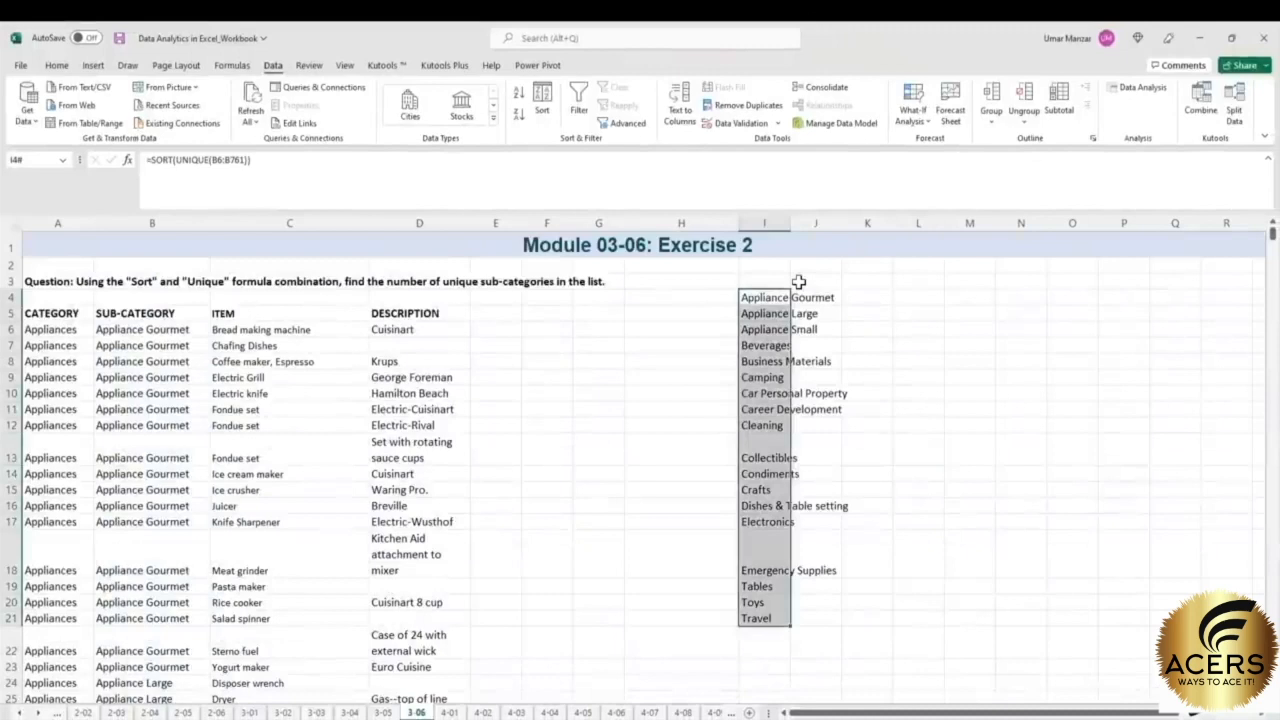
left_click(910, 329)
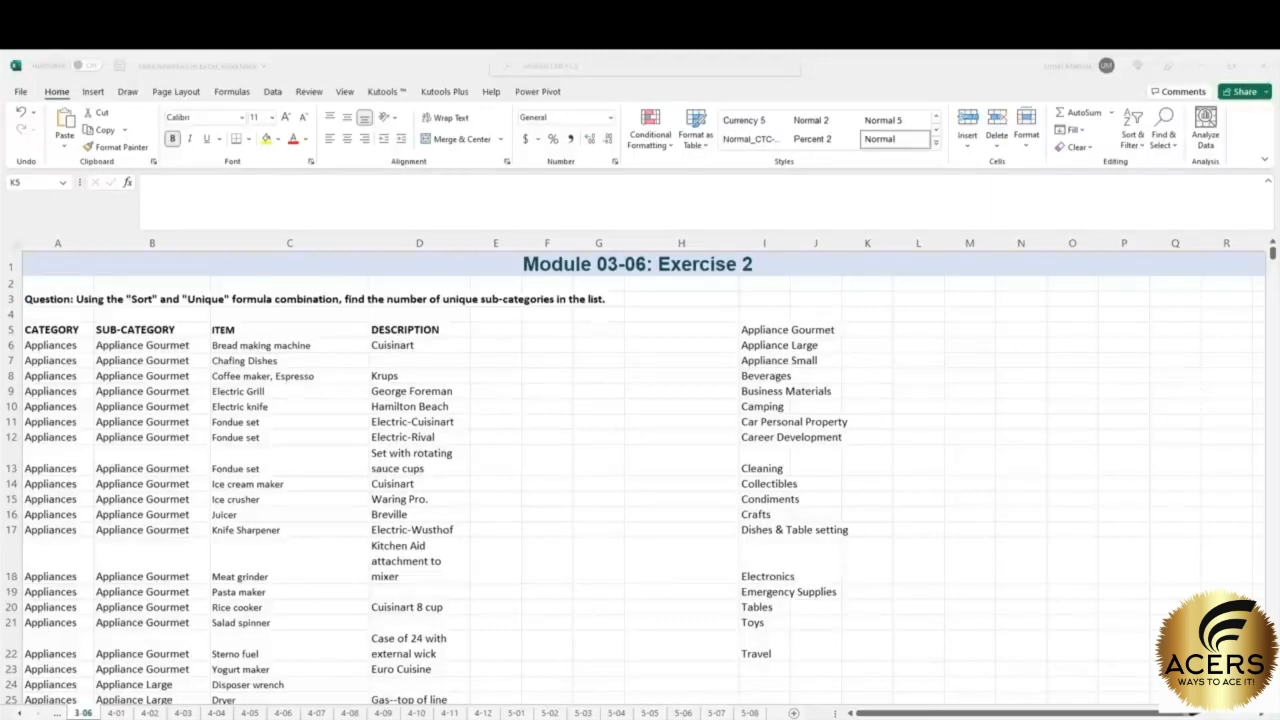
- Count the unique sub-categories in K5 with =COUNTA(UNIQUE(B6:B761))
left_click(876, 332)
type("=")
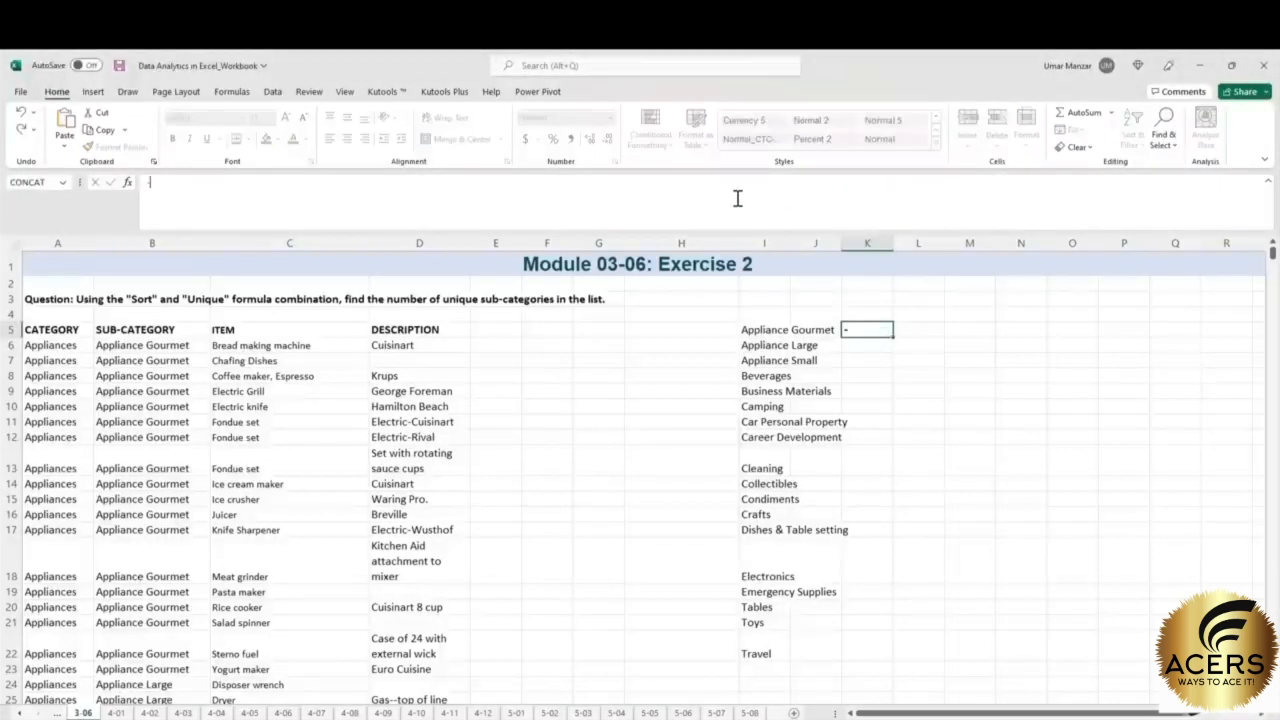
type("counta")
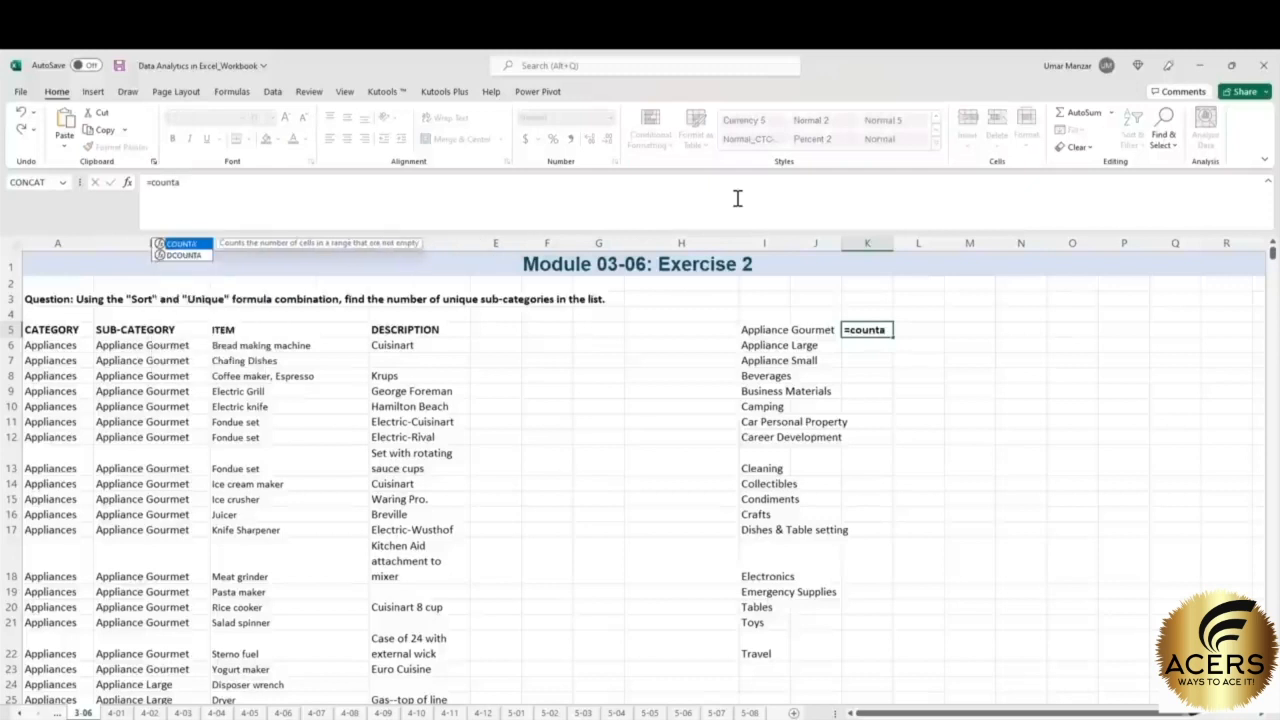
type("(uni")
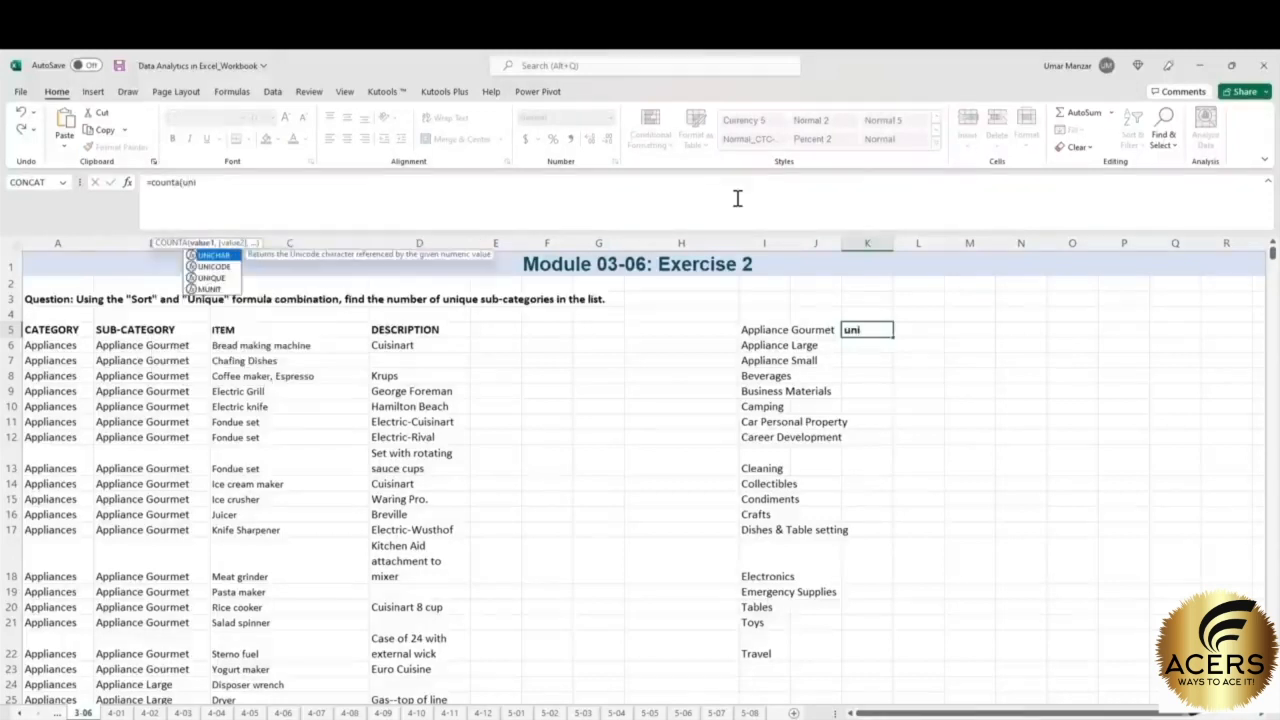
type("que(")
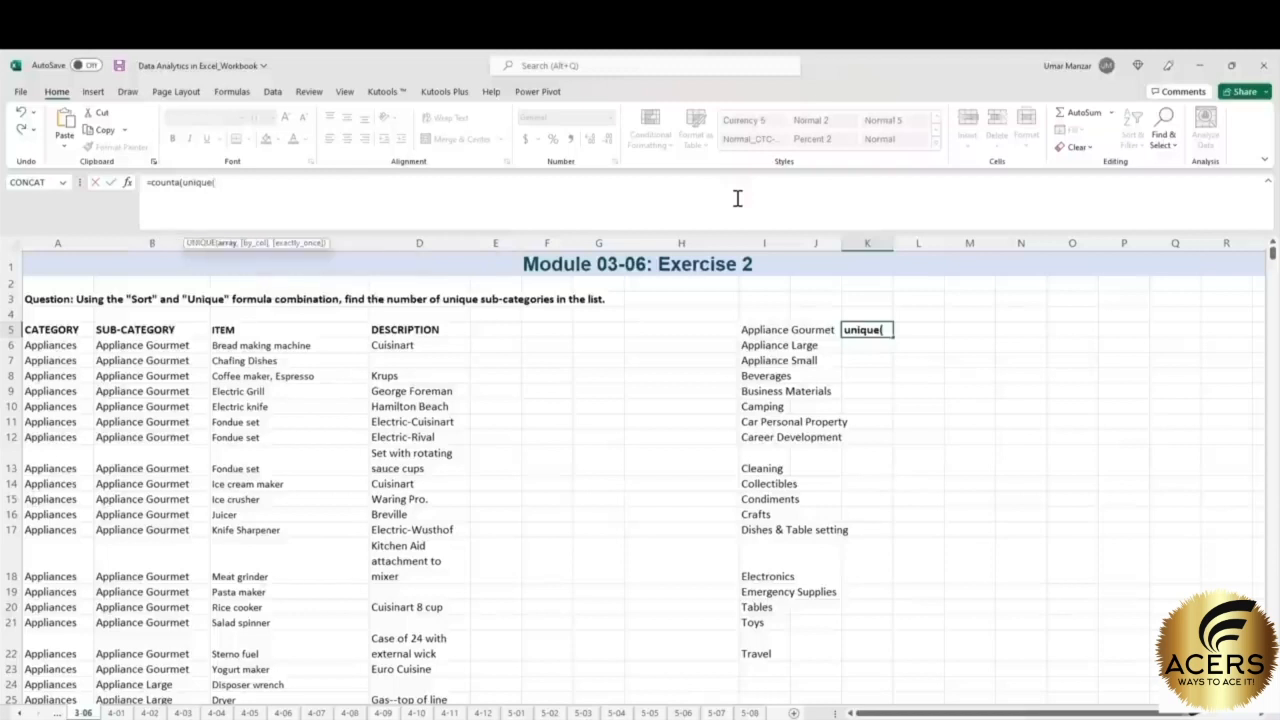
left_click(172, 346)
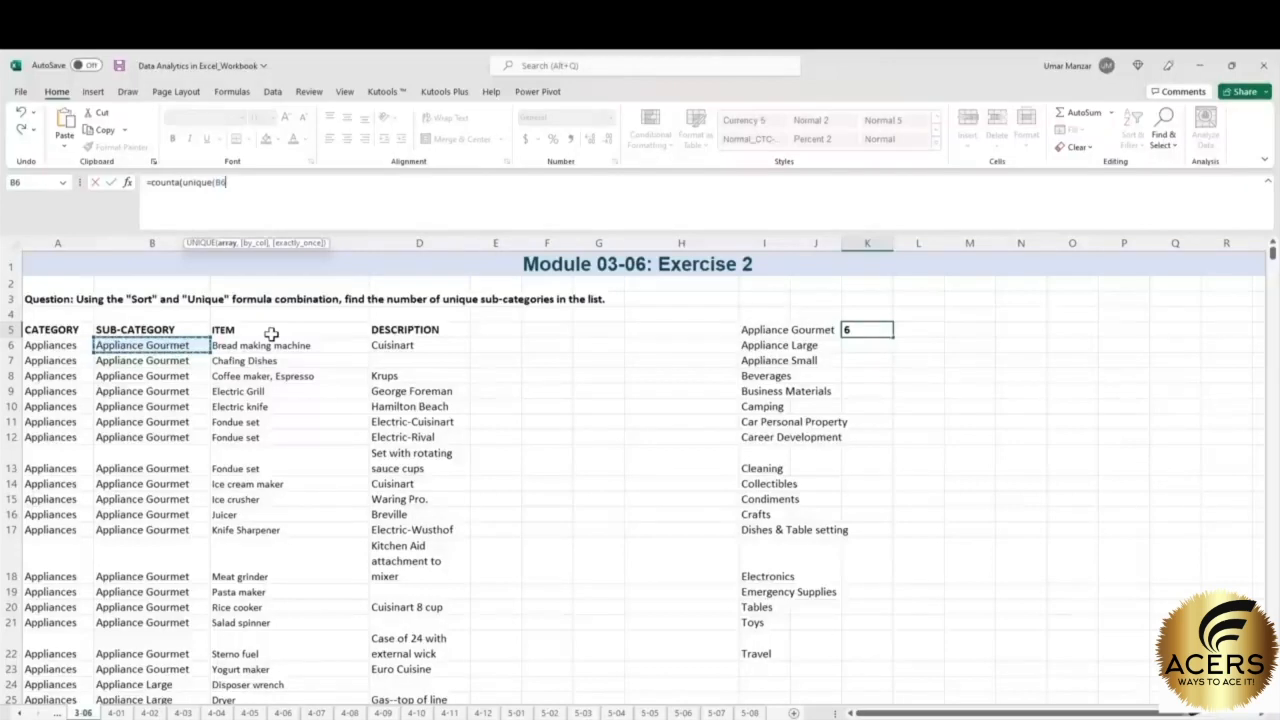
key("ctrl+shift+Down")
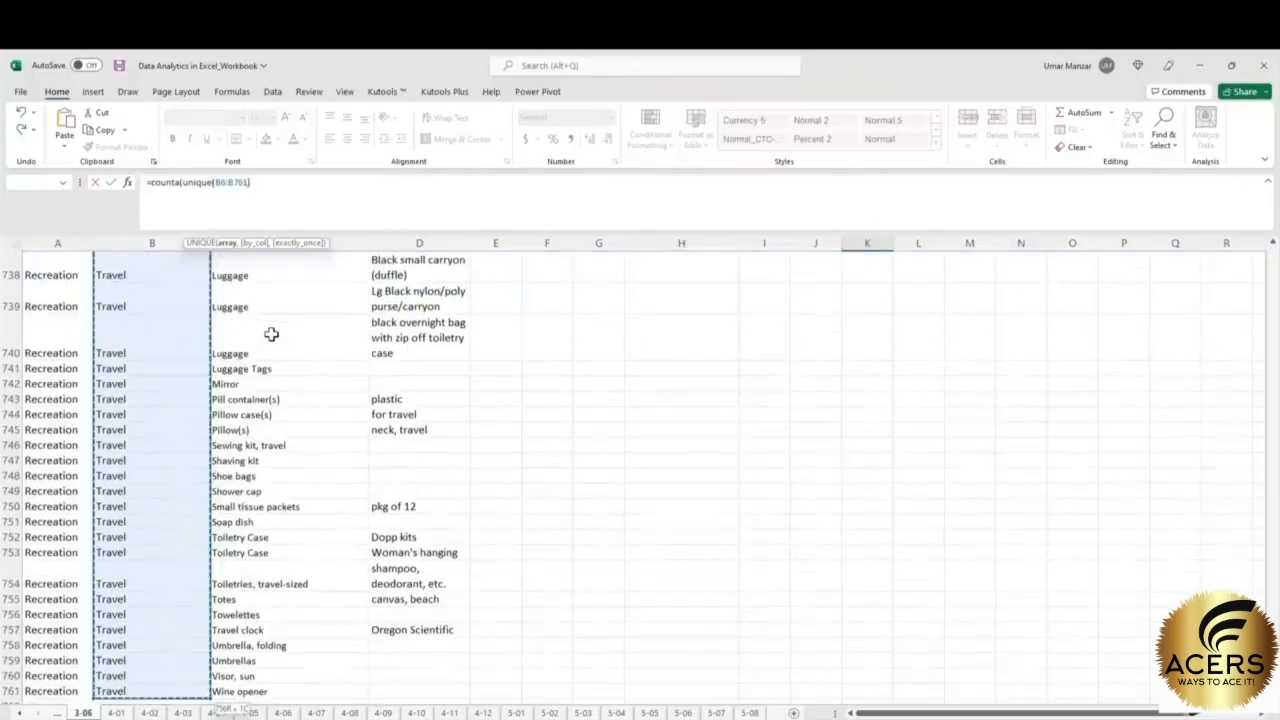
type(")")
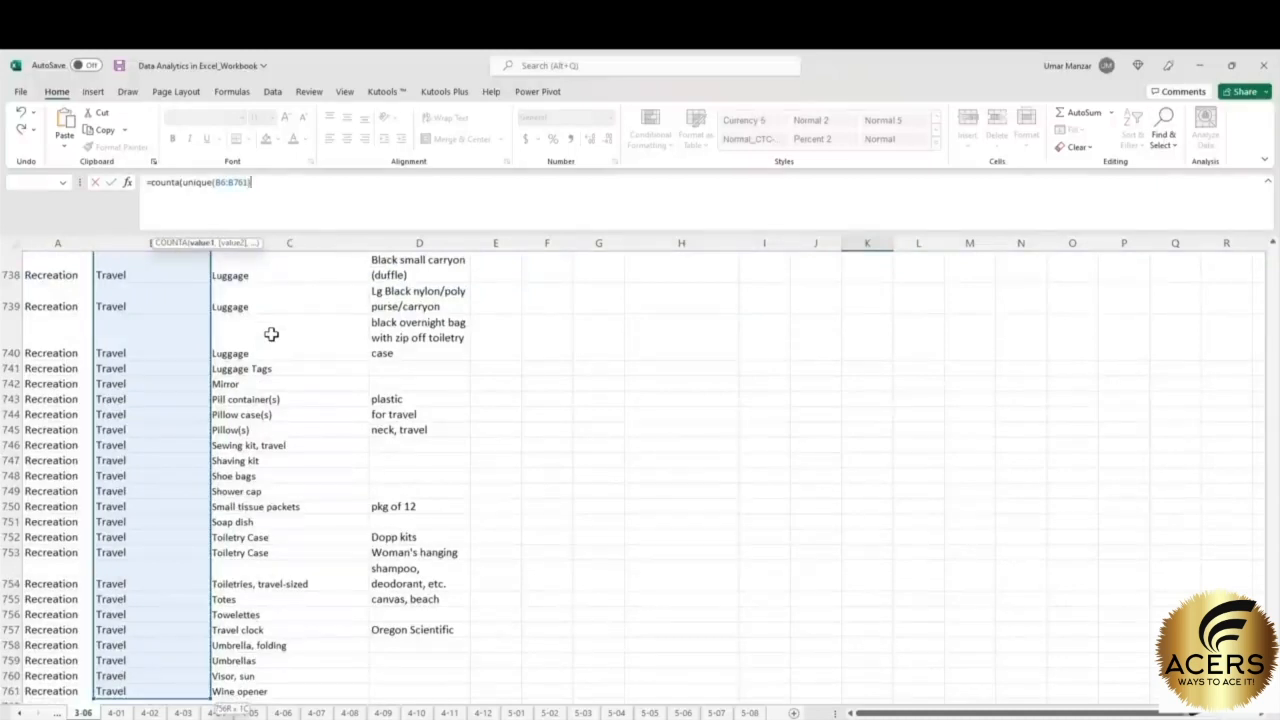
type(")")
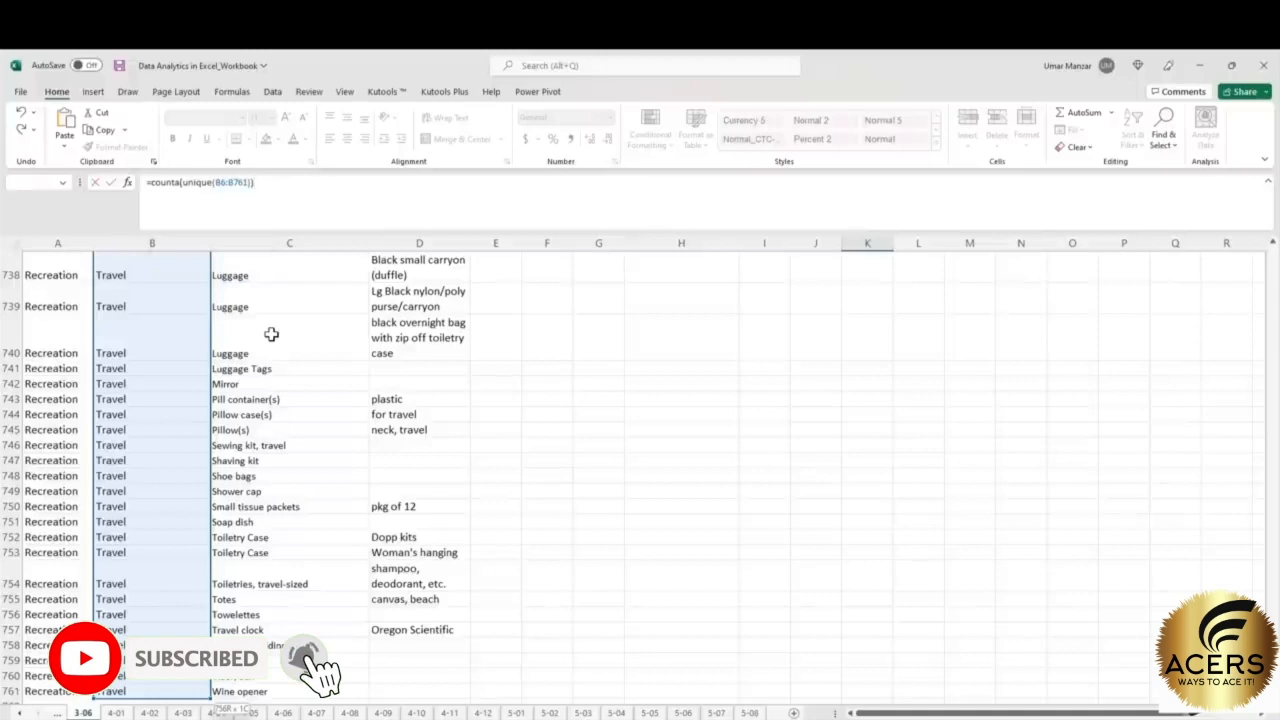
key("ctrl+Return")
- Inspect the formula in K5 and its source range, and compare its result with the sub-category list
left_click(308, 186)
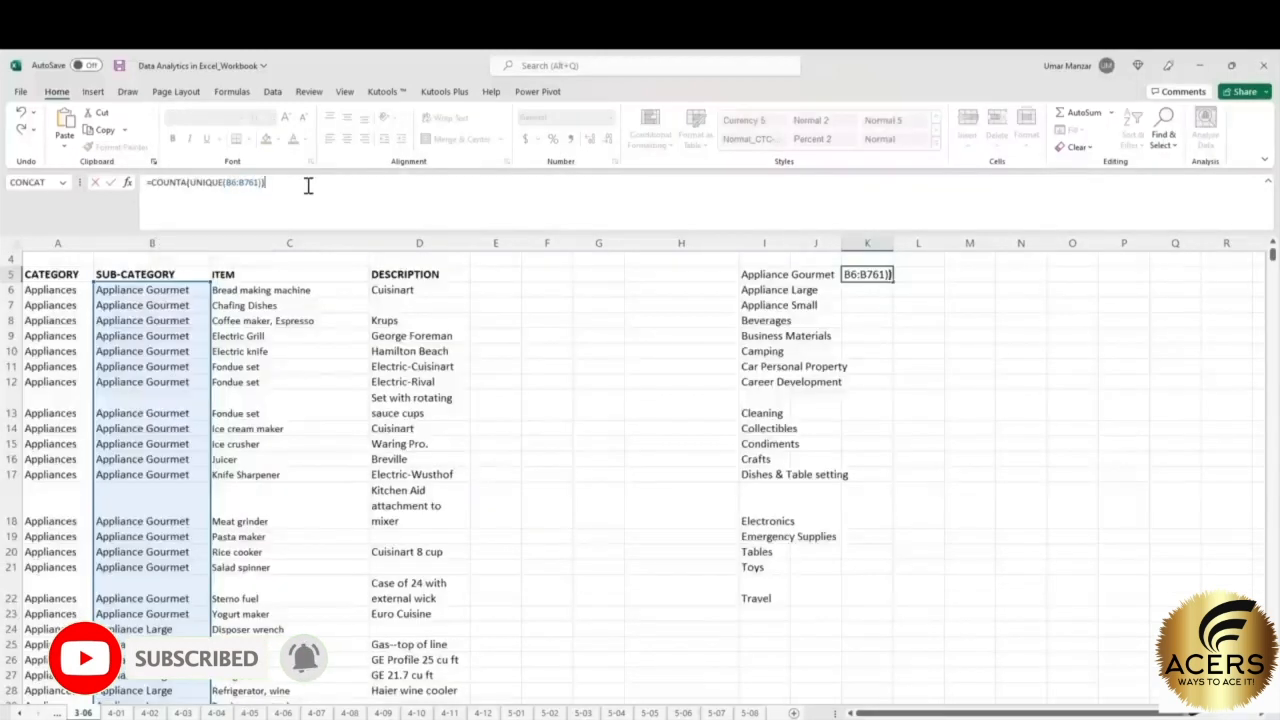
key("Return")
key("Up")
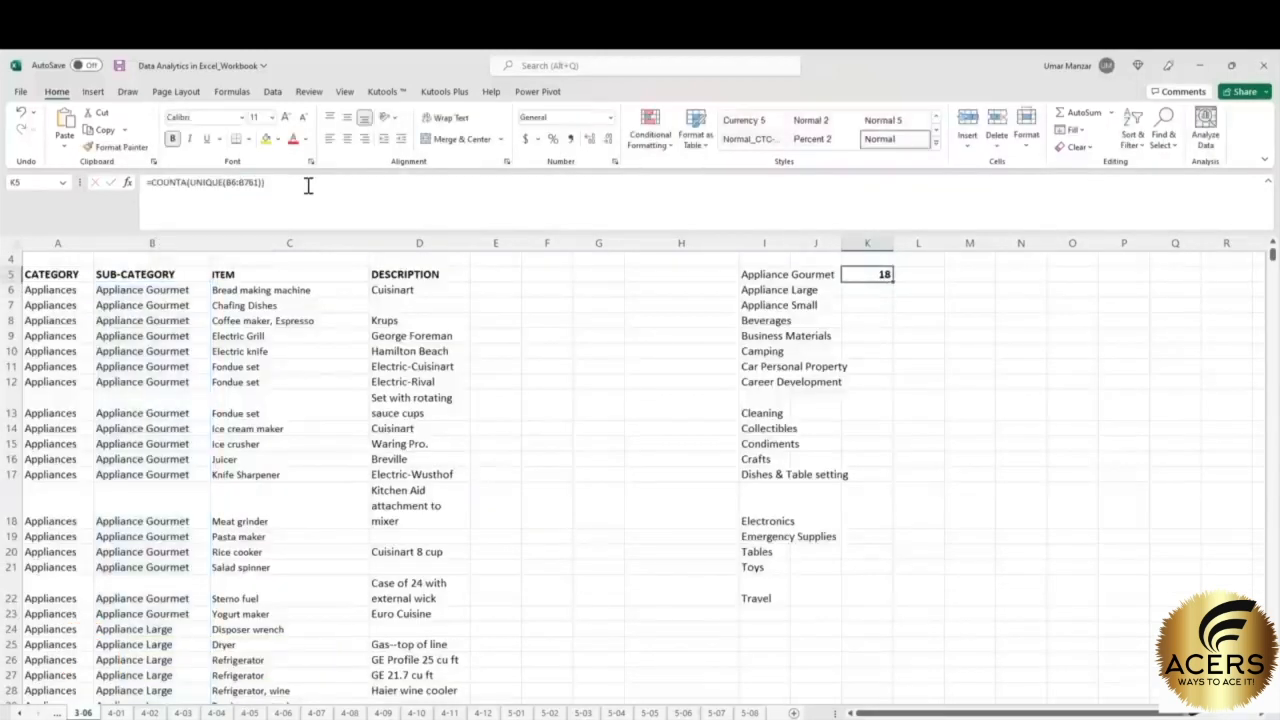
scroll(540, 406, "up", 1)
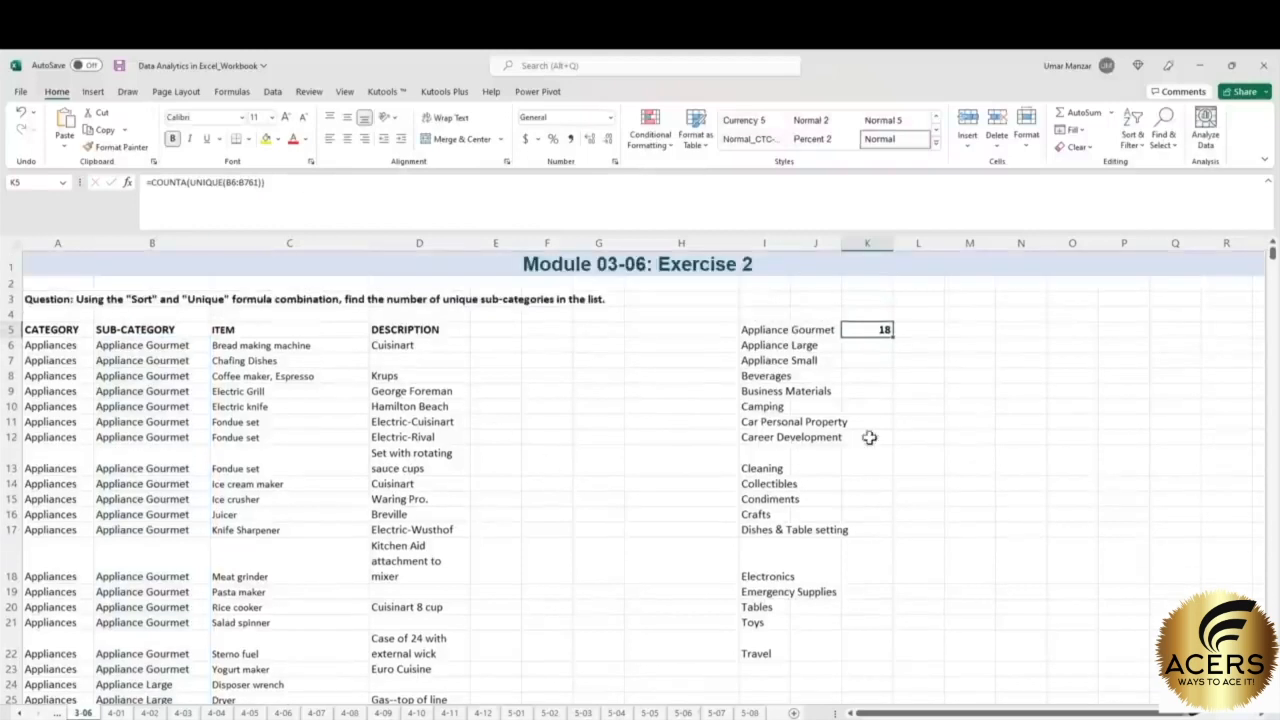